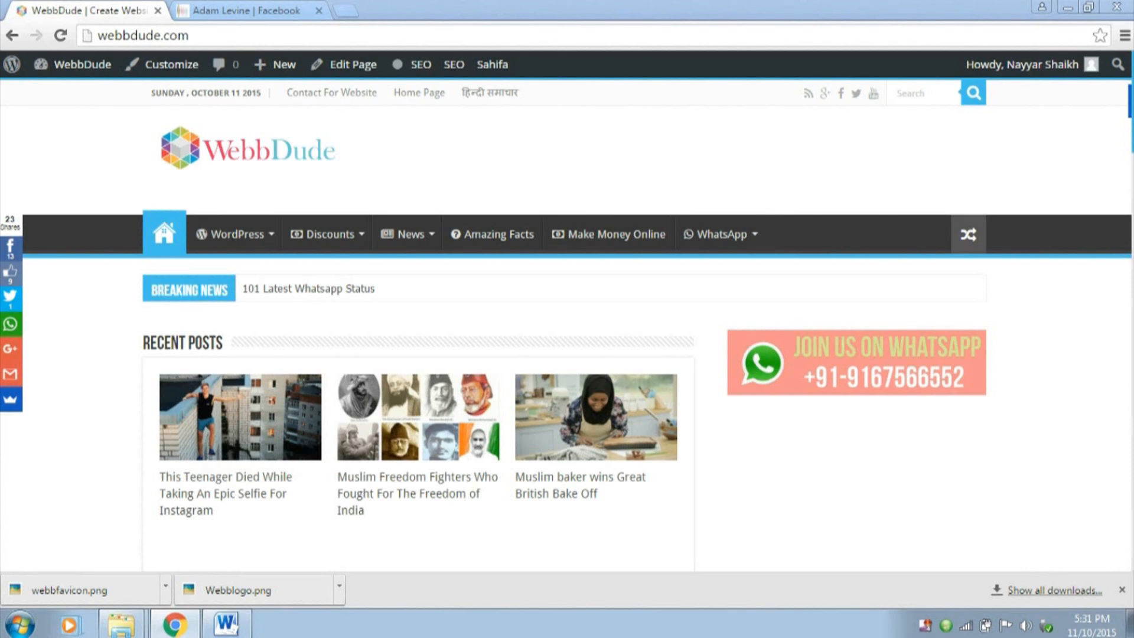
Switch to the WebGuru demo site's member profile and examine its cover image, section icons and activity feed
{"action": "left_click", "coordinate": [260, 11]}
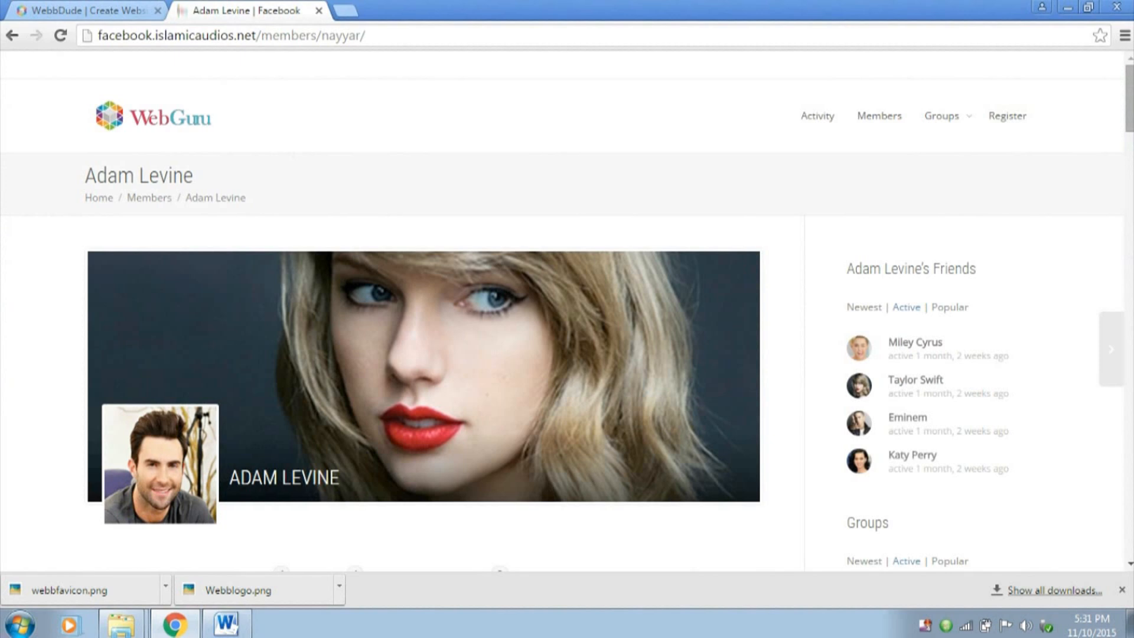
{"action": "scroll", "coordinate": [423, 324], "scroll_direction": "down", "scroll_amount": 9}
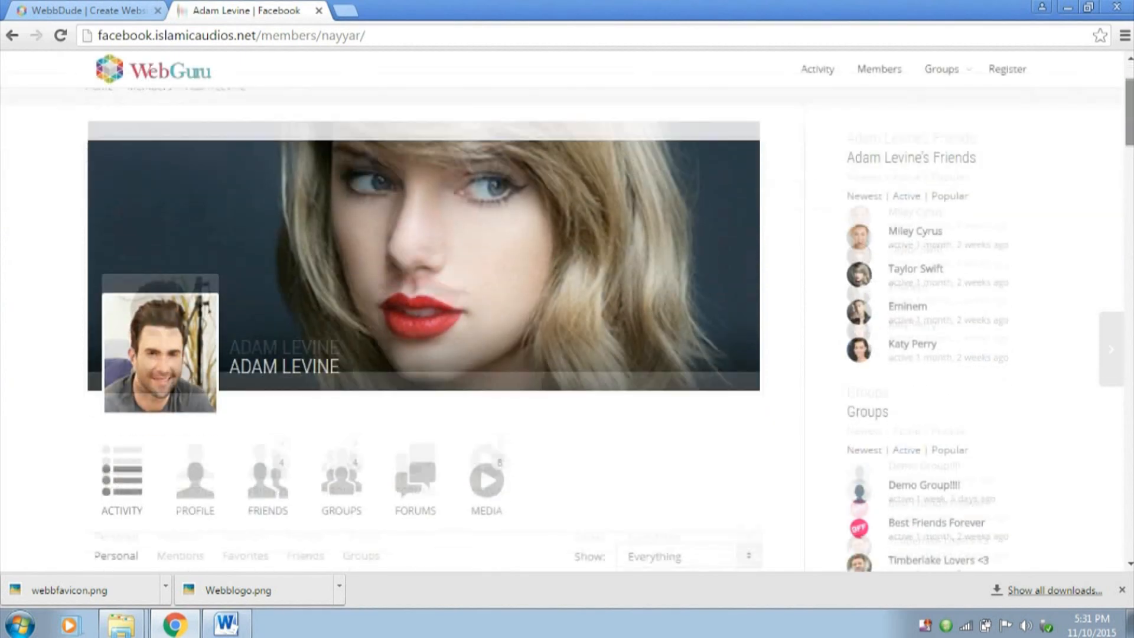
{"action": "left_click_drag", "start_coordinate": [1130, 165], "coordinate": [1129, 97]}
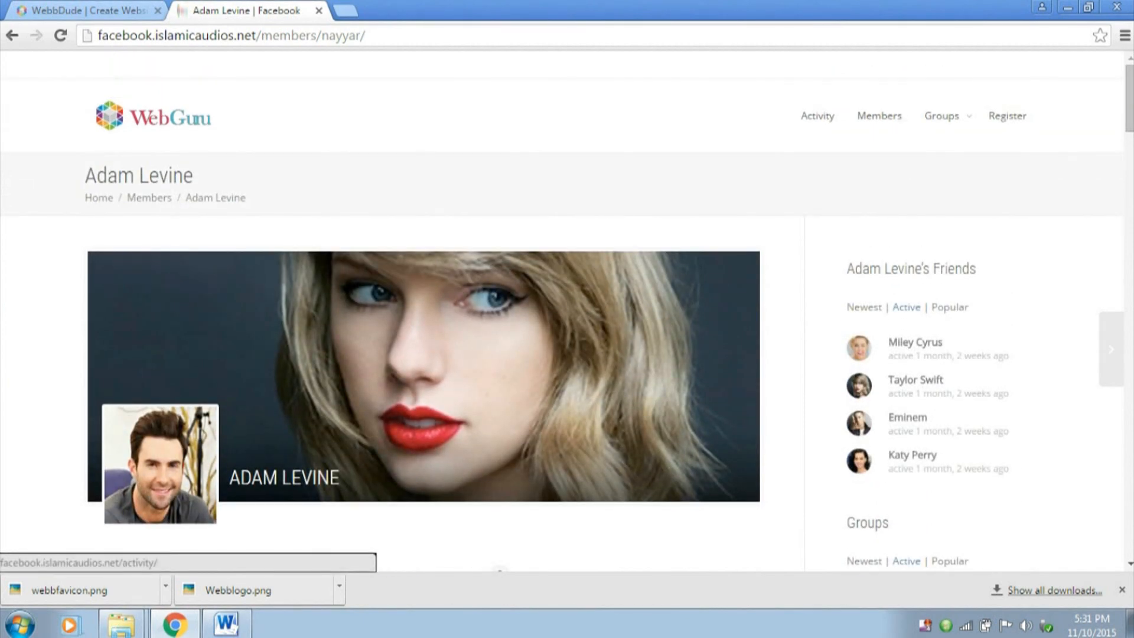
{"action": "scroll", "coordinate": [567, 307], "scroll_direction": "down", "scroll_amount": 3}
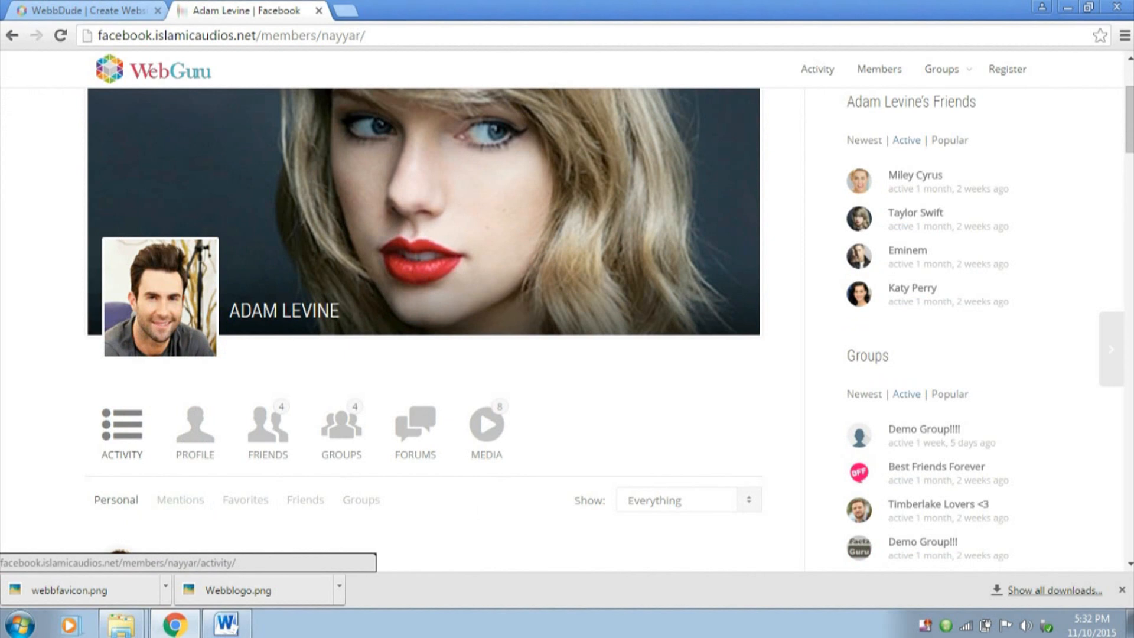
{"action": "scroll", "coordinate": [195, 342], "scroll_direction": "down", "scroll_amount": 2}
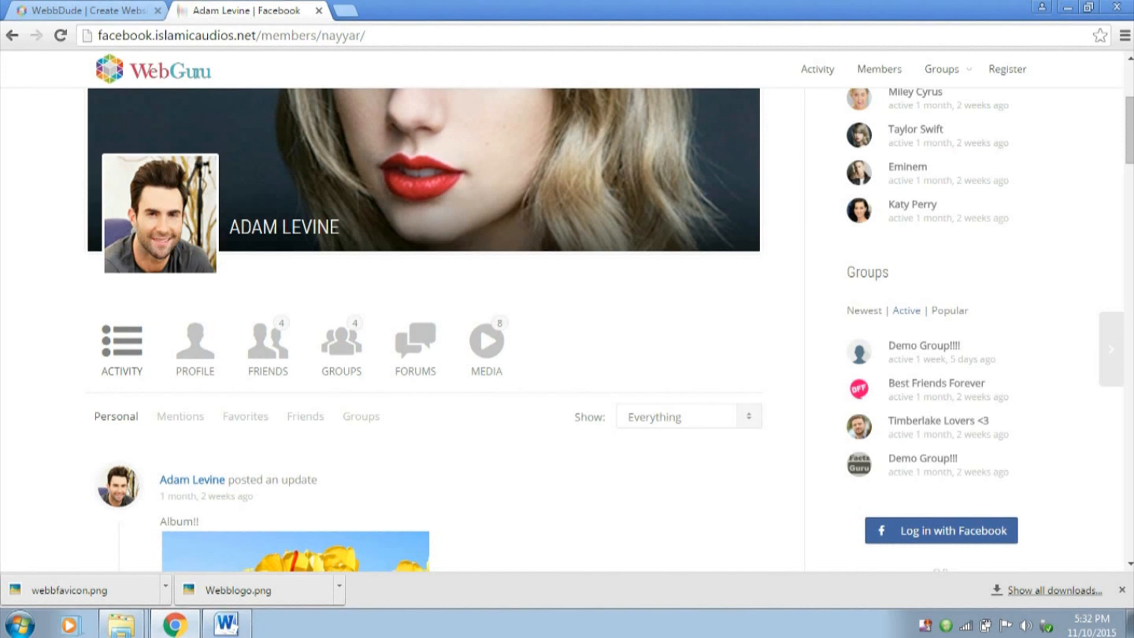
{"action": "scroll", "coordinate": [567, 325], "scroll_direction": "up", "scroll_amount": 4}
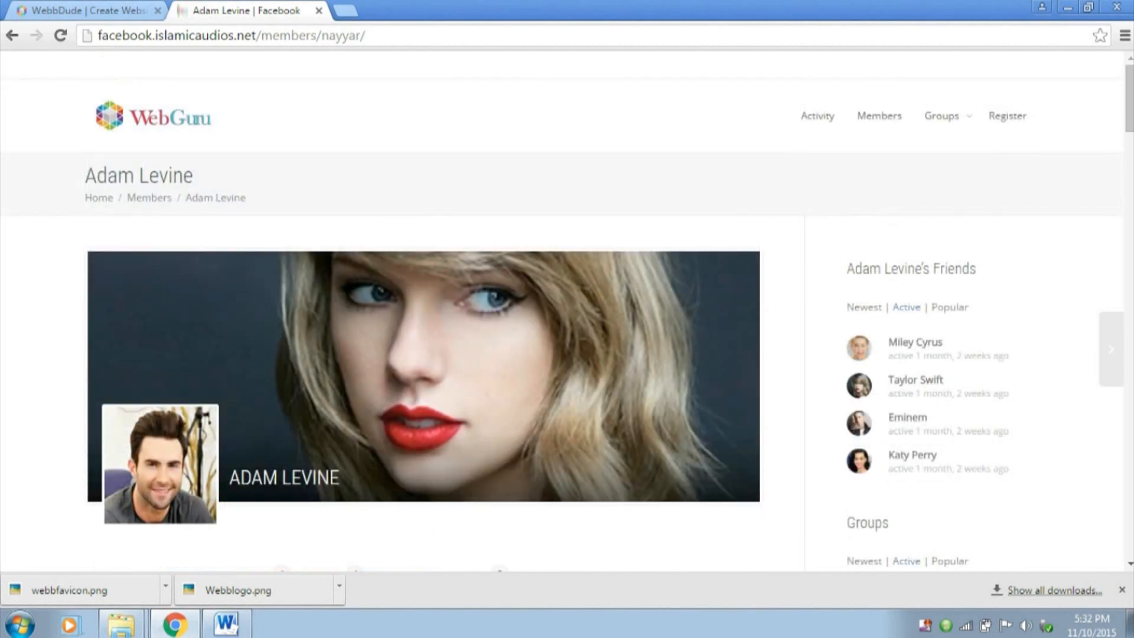
Examine the member's friends list, the profile name on the cover, and the groups and activity sections further down
{"action": "left_click_drag", "start_coordinate": [847, 269], "coordinate": [978, 269]}
{"action": "left_click", "coordinate": [992, 270]}
{"action": "left_click_drag", "start_coordinate": [229, 478], "coordinate": [341, 477]}
{"action": "left_click", "coordinate": [355, 477]}
{"action": "scroll", "coordinate": [561, 310], "scroll_direction": "down", "scroll_amount": 2}
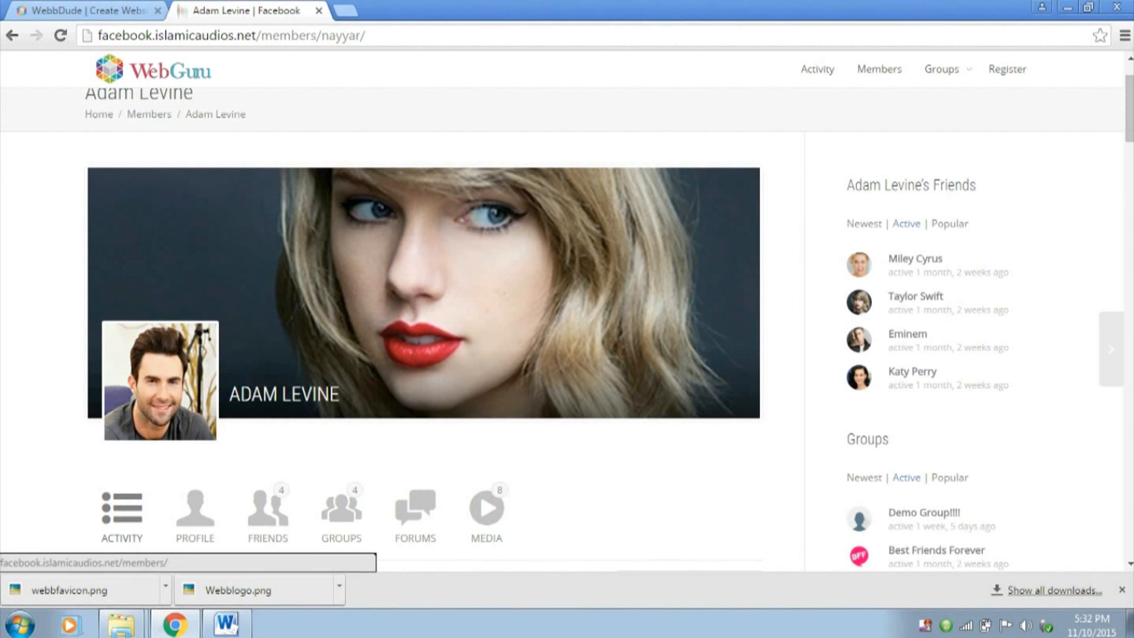
{"action": "scroll", "coordinate": [149, 114], "scroll_direction": "down", "scroll_amount": 3}
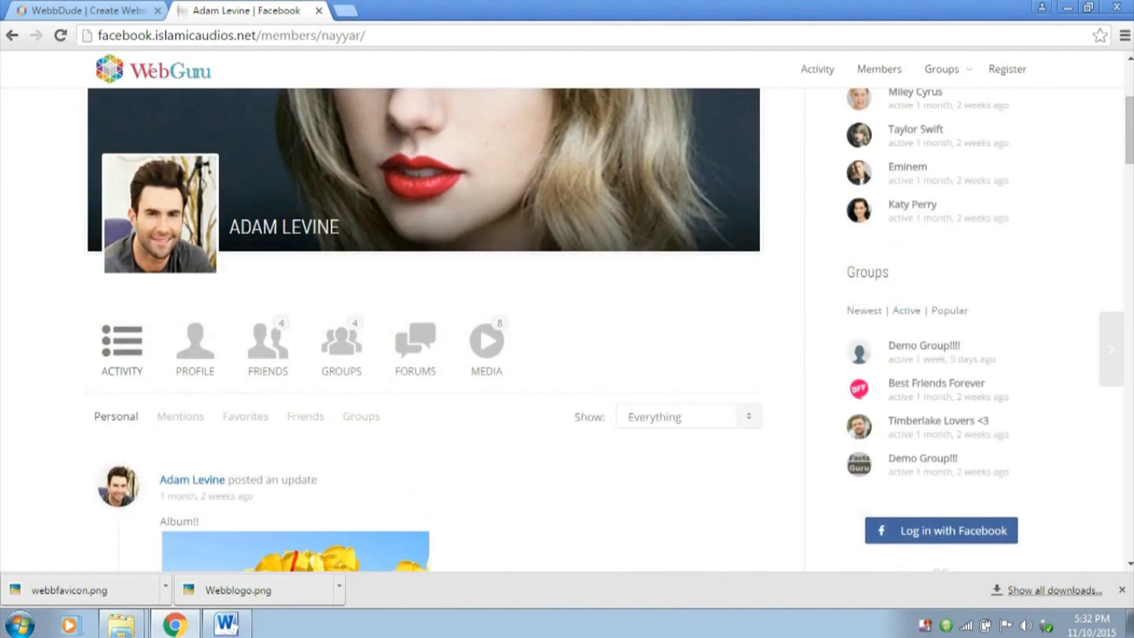
{"action": "scroll", "coordinate": [425, 325], "scroll_direction": "down", "scroll_amount": 2}
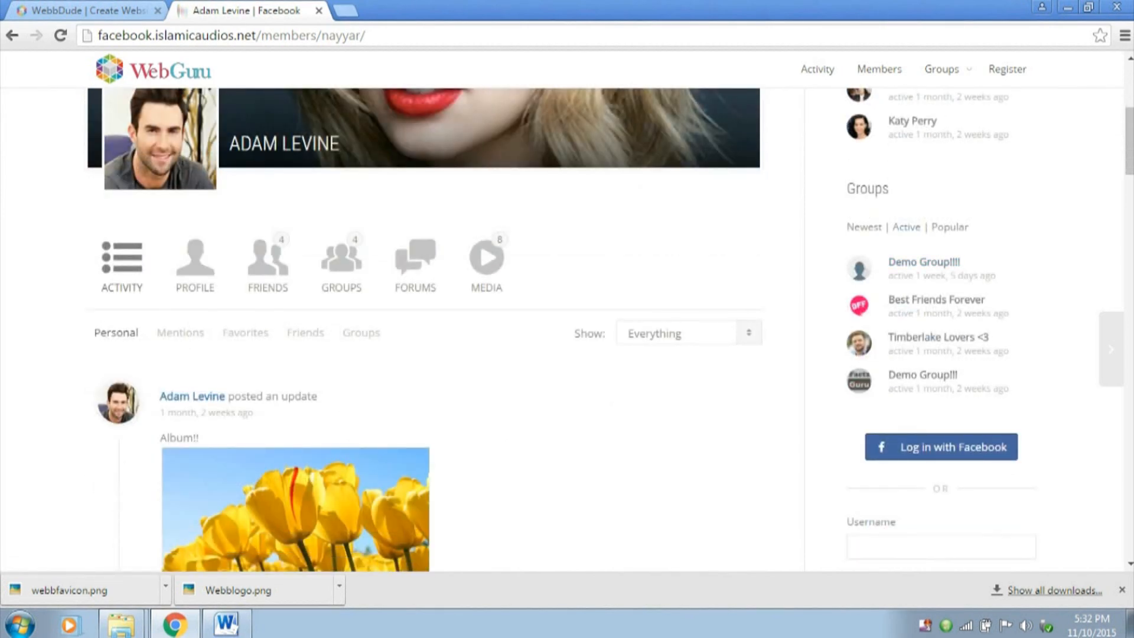
Open the Best Friends Forever group from the Groups list and look through its home page
{"action": "left_click", "coordinate": [936, 299]}
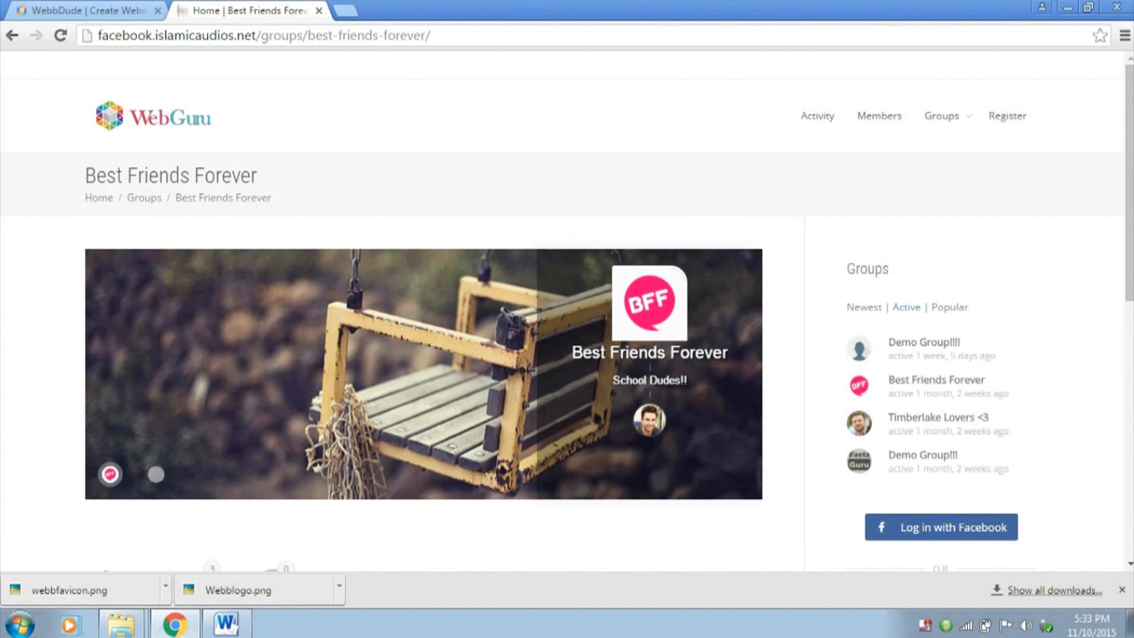
{"action": "scroll", "coordinate": [568, 307], "scroll_direction": "down", "scroll_amount": 4}
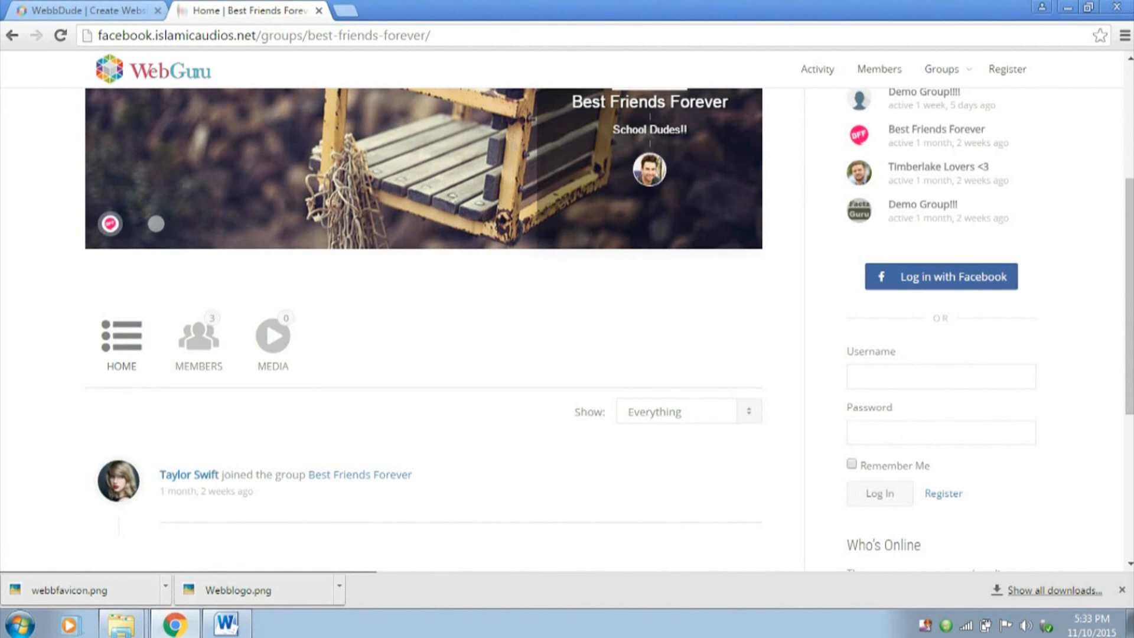
{"action": "scroll", "coordinate": [567, 307], "scroll_direction": "down", "scroll_amount": 2}
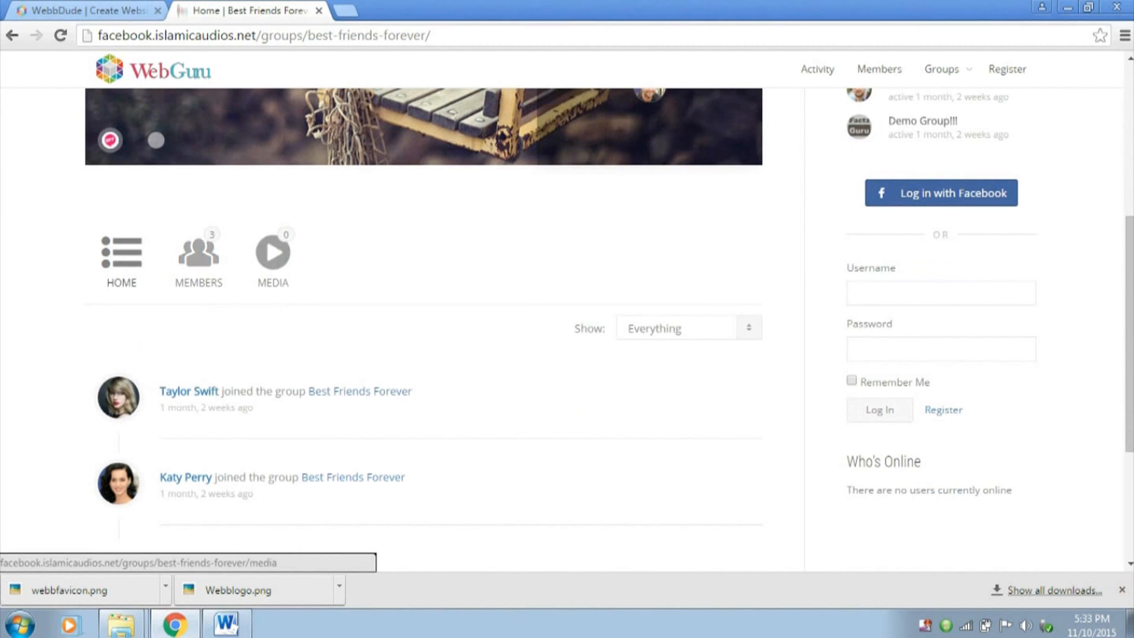
{"action": "scroll", "coordinate": [198, 254], "scroll_direction": "down", "scroll_amount": 3}
{"action": "scroll", "coordinate": [424, 305], "scroll_direction": "up", "scroll_amount": 8}
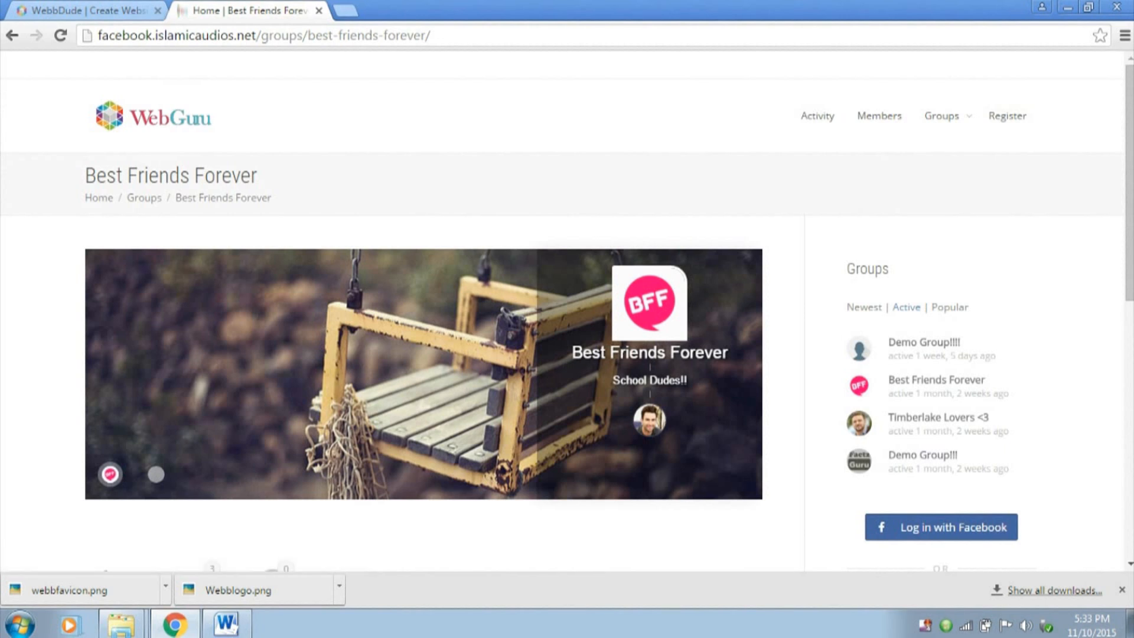
{"action": "left_click", "coordinate": [346, 11]}
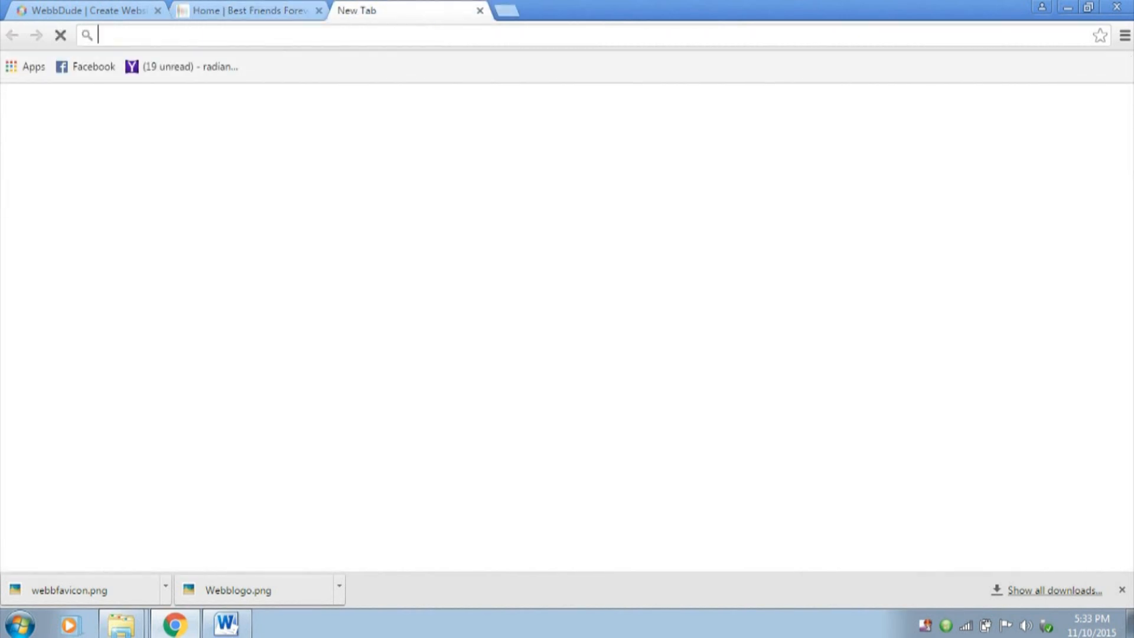
{"action": "type", "text": "google.com"}
{"action": "key", "text": "Return"}
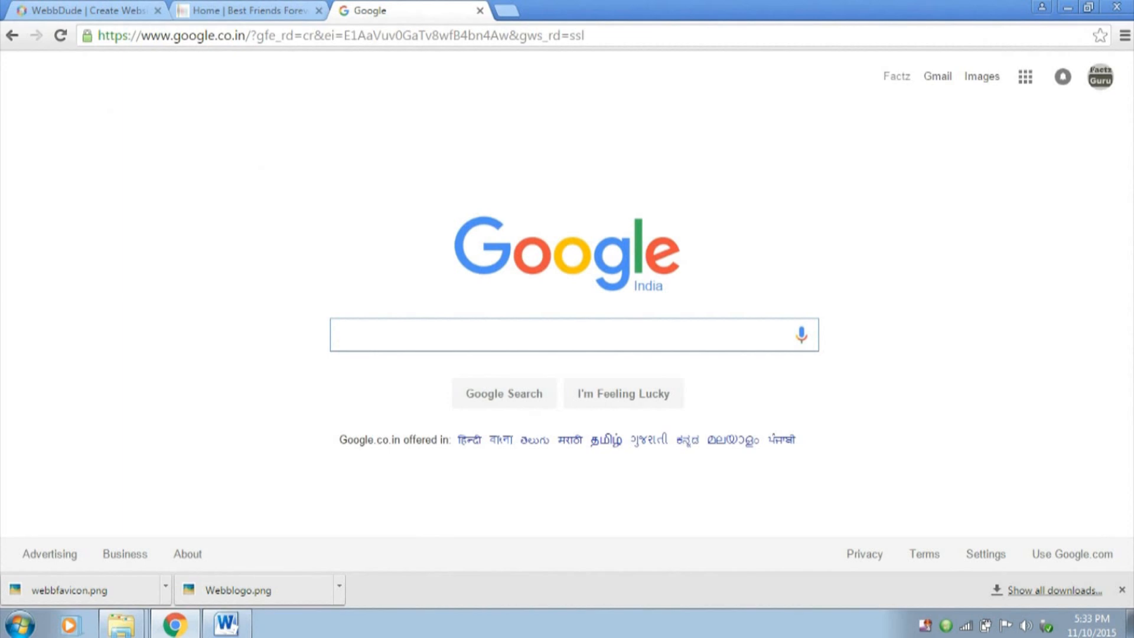
{"action": "left_click", "coordinate": [249, 10]}
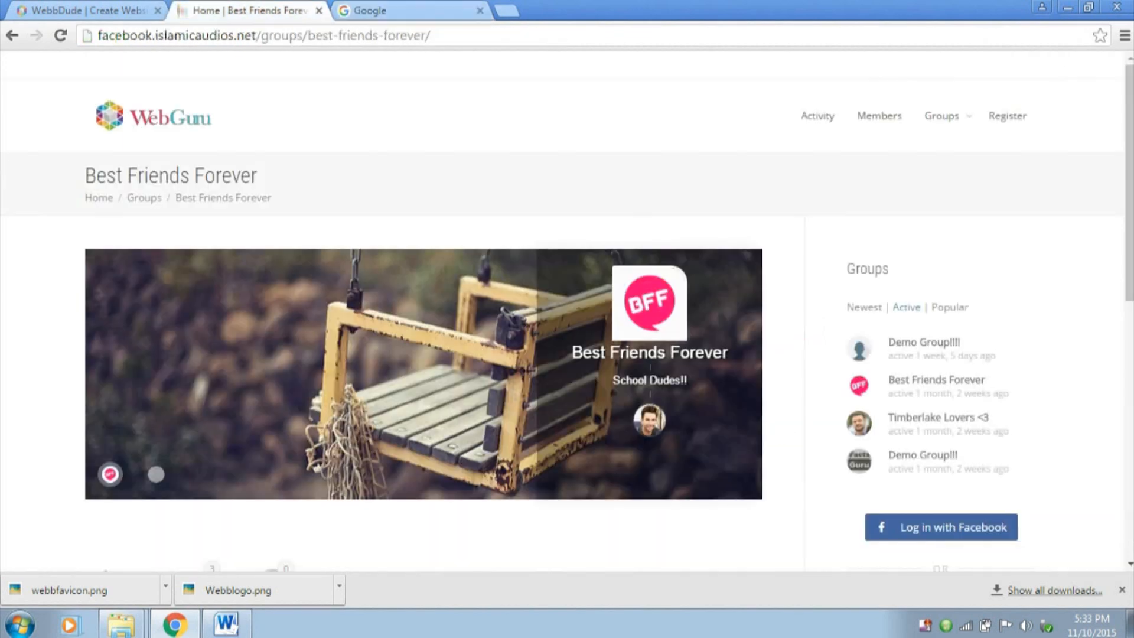
{"action": "left_click", "coordinate": [408, 11]}
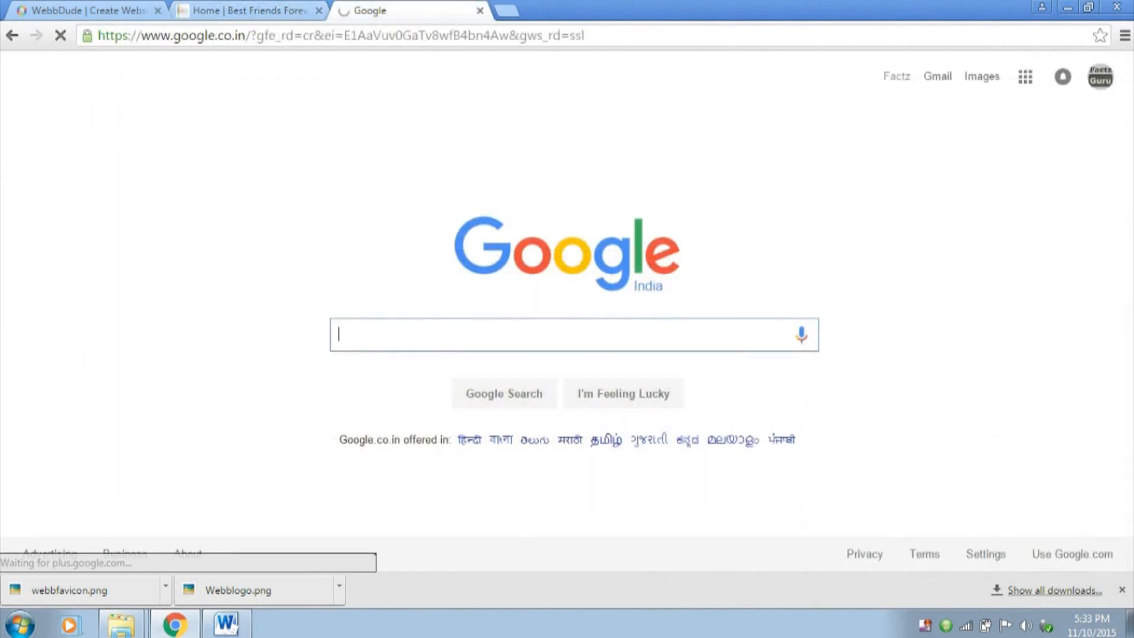
{"action": "left_click", "coordinate": [480, 10]}
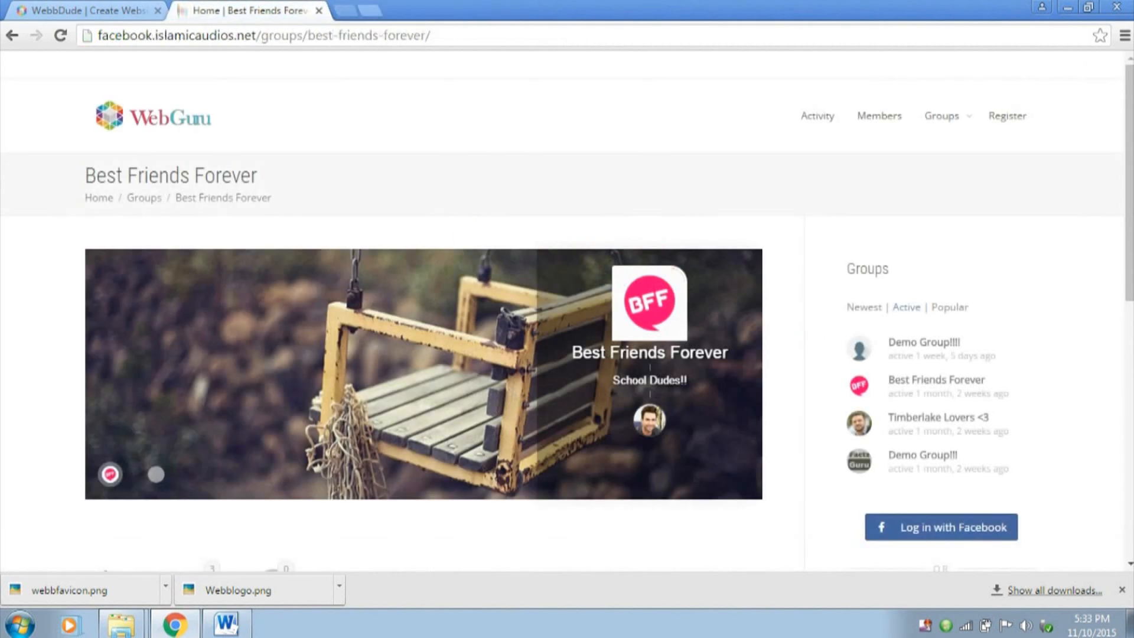
Review the group's activity feed and highlight the Who's Online heading and its status line
{"action": "scroll", "coordinate": [561, 310], "scroll_direction": "down", "scroll_amount": 2}
{"action": "scroll", "coordinate": [562, 310], "scroll_direction": "down", "scroll_amount": 8}
{"action": "scroll", "coordinate": [561, 310], "scroll_direction": "up", "scroll_amount": 3}
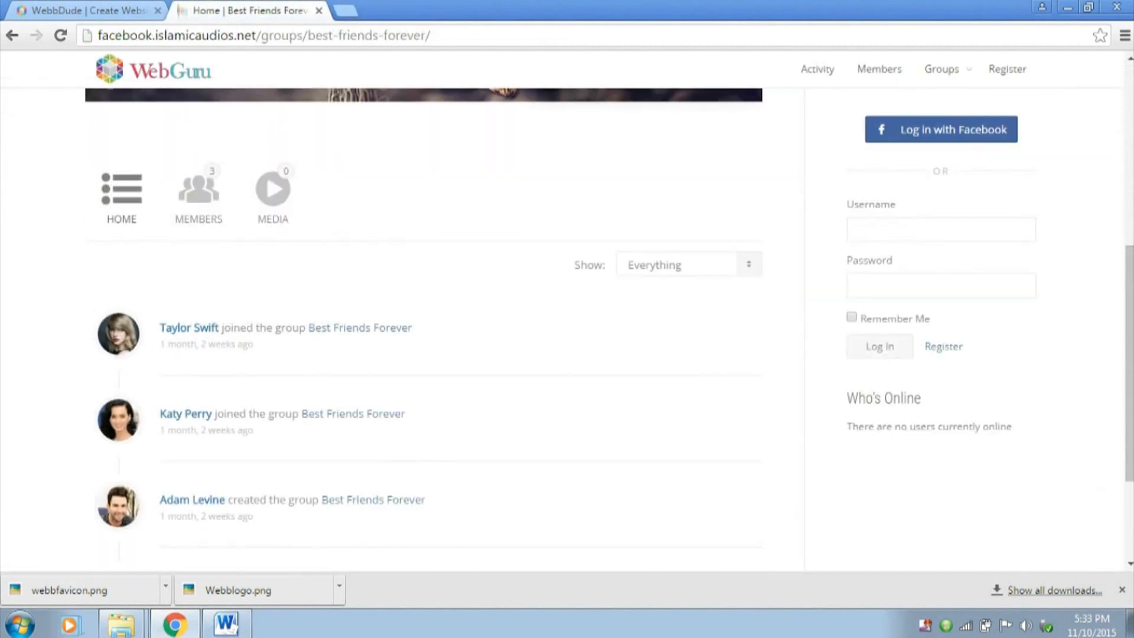
{"action": "left_click_drag", "start_coordinate": [847, 399], "coordinate": [922, 399]}
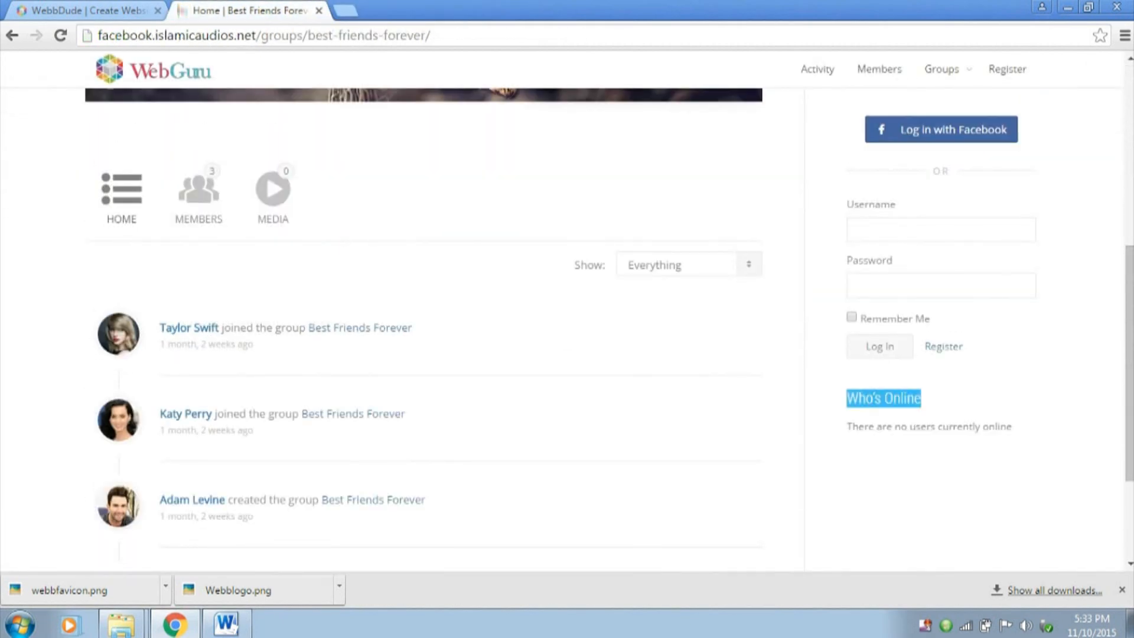
{"action": "left_click_drag", "start_coordinate": [847, 427], "coordinate": [1013, 427]}
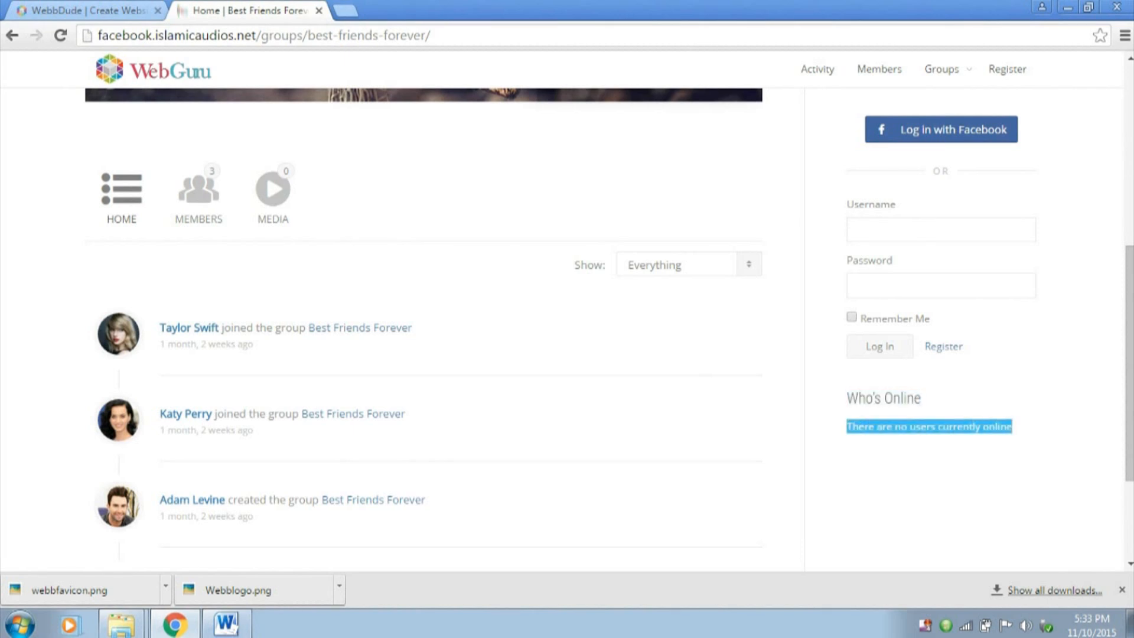
{"action": "left_click", "coordinate": [1025, 446]}
{"action": "scroll", "coordinate": [1024, 446], "scroll_direction": "up", "scroll_amount": 5}
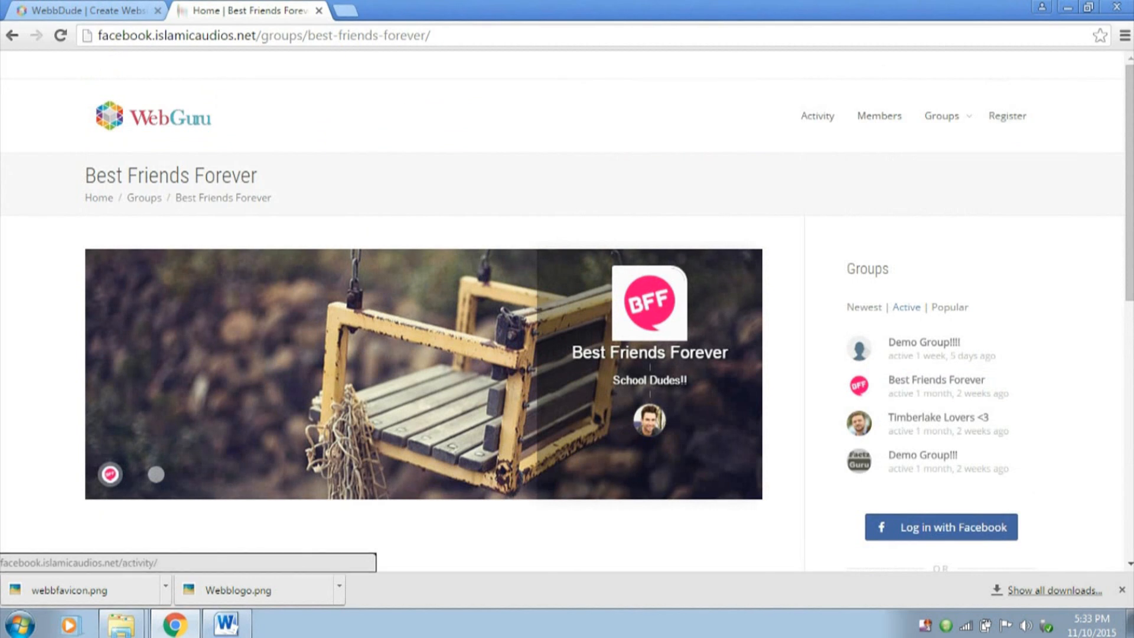
Reveal the Create Group! option under Groups and inspect the username field of the site's login form
{"action": "mouse_move", "coordinate": [942, 116]}
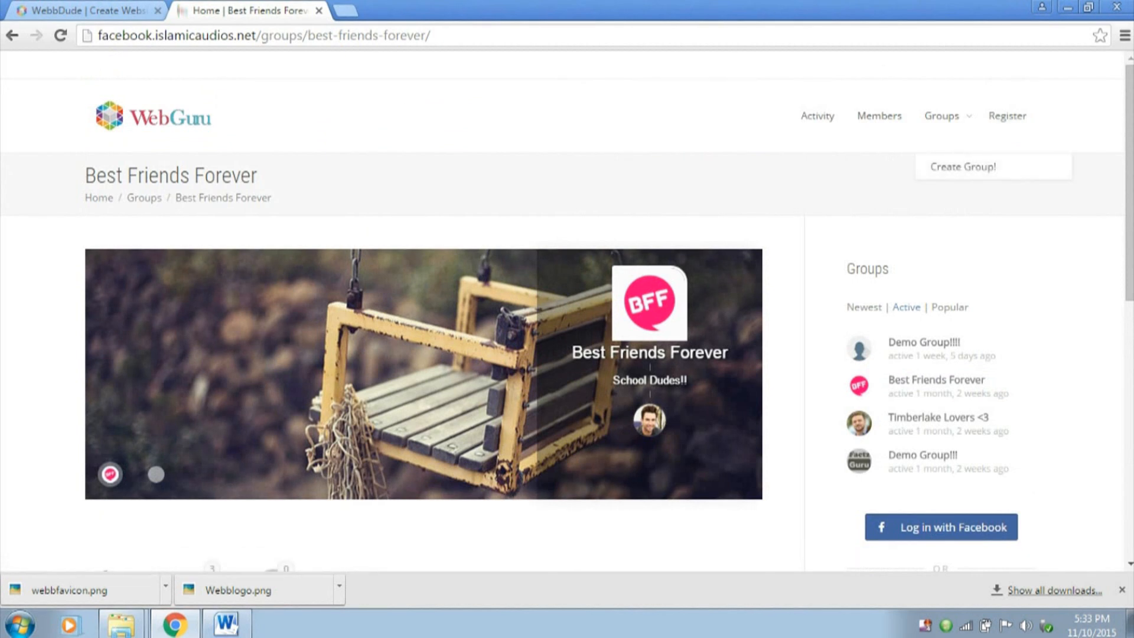
{"action": "scroll", "coordinate": [424, 295], "scroll_direction": "down", "scroll_amount": 7}
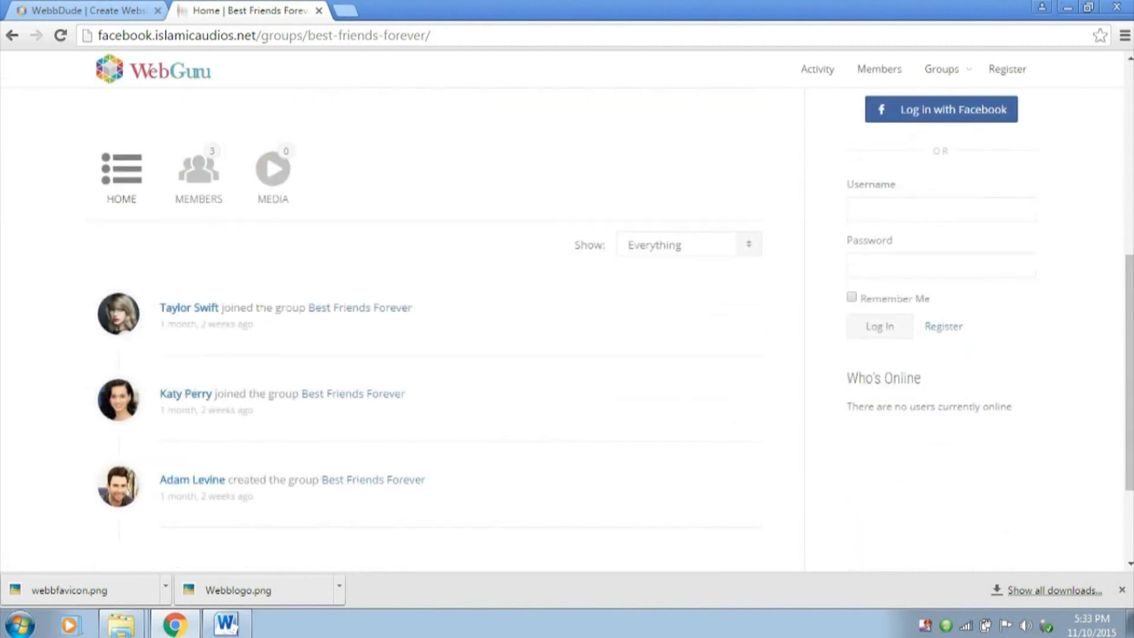
{"action": "left_click", "coordinate": [941, 210]}
{"action": "left_click", "coordinate": [941, 210]}
{"action": "left_click", "coordinate": [941, 210]}
{"action": "left_click", "coordinate": [941, 209]}
{"action": "left_click", "coordinate": [941, 210]}
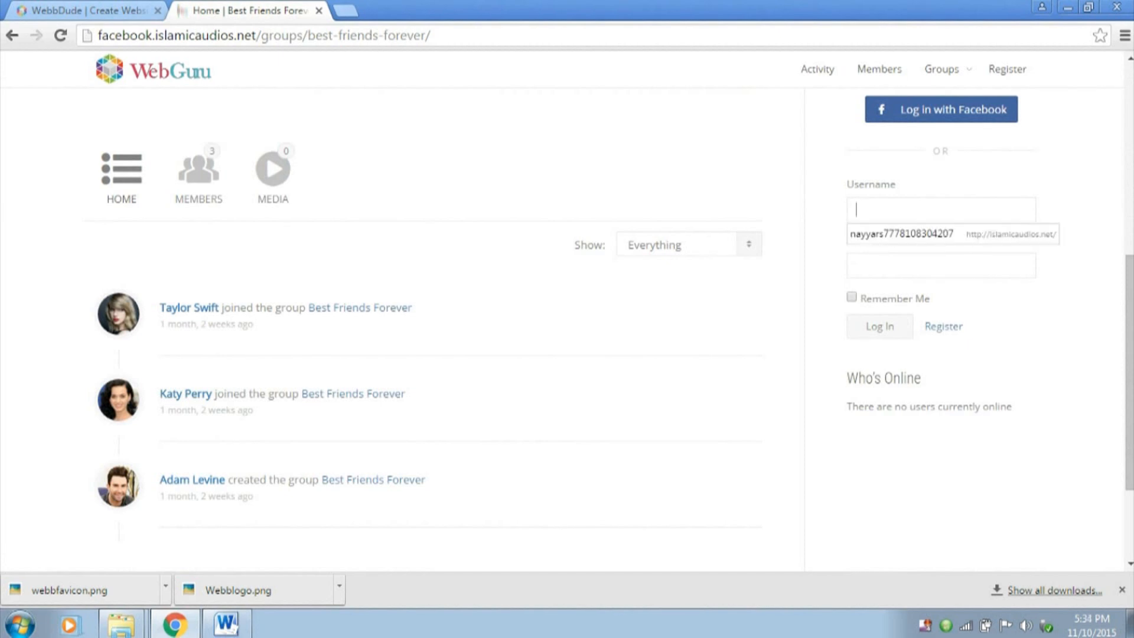
{"action": "scroll", "coordinate": [1010, 119], "scroll_direction": "up", "scroll_amount": 7}
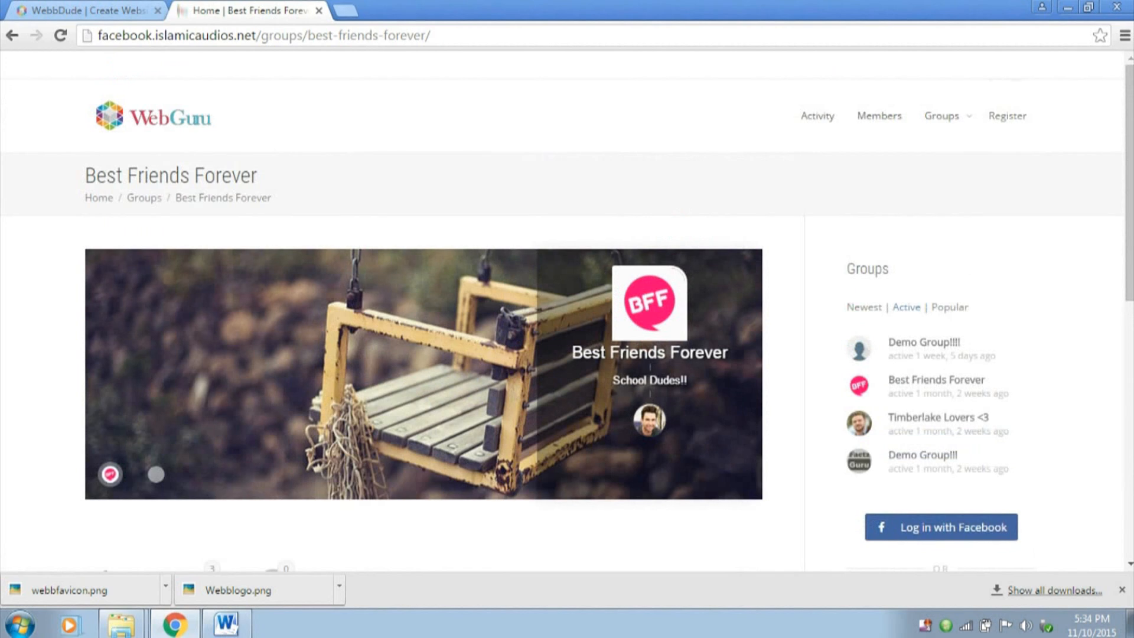
Open the site's registration page and look over the account and profile fields of the sign-up form
{"action": "left_click", "coordinate": [1008, 116]}
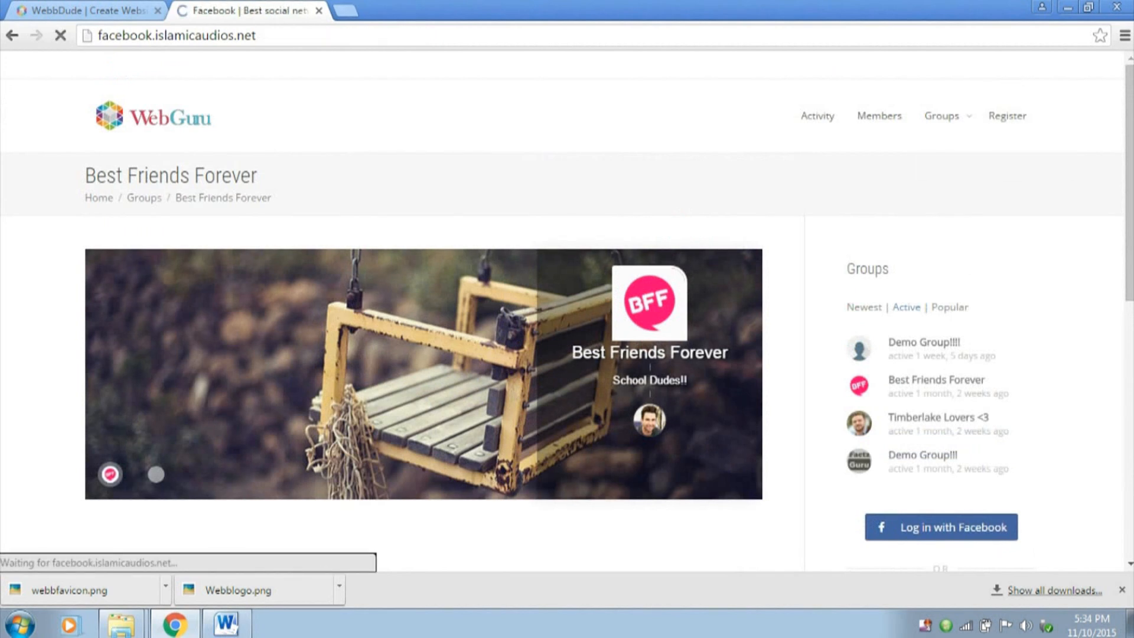
{"action": "scroll", "coordinate": [413, 295], "scroll_direction": "down", "scroll_amount": 4}
{"action": "scroll", "coordinate": [567, 295], "scroll_direction": "up", "scroll_amount": 4}
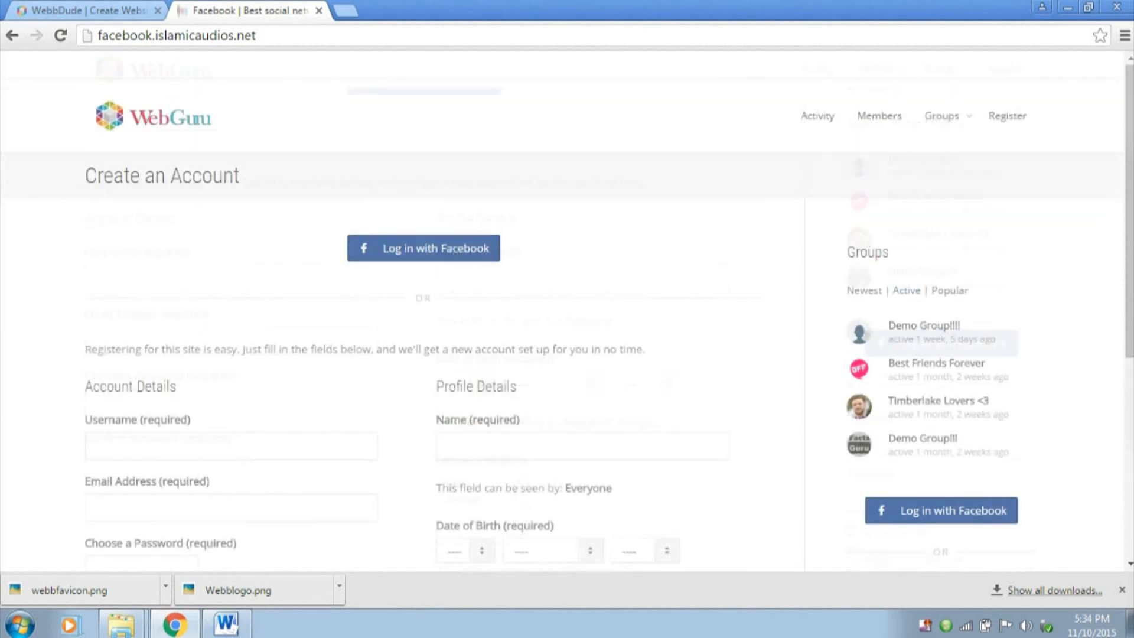
{"action": "scroll", "coordinate": [568, 295], "scroll_direction": "down", "scroll_amount": 6}
{"action": "left_click", "coordinate": [231, 112]}
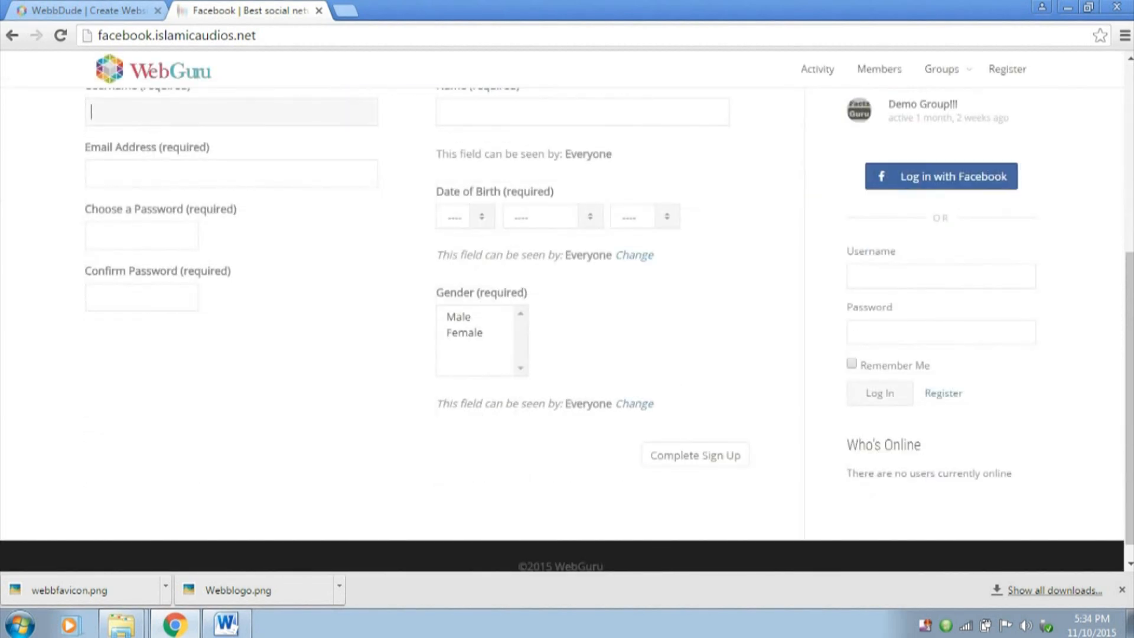
{"action": "scroll", "coordinate": [231, 112], "scroll_direction": "up", "scroll_amount": 1}
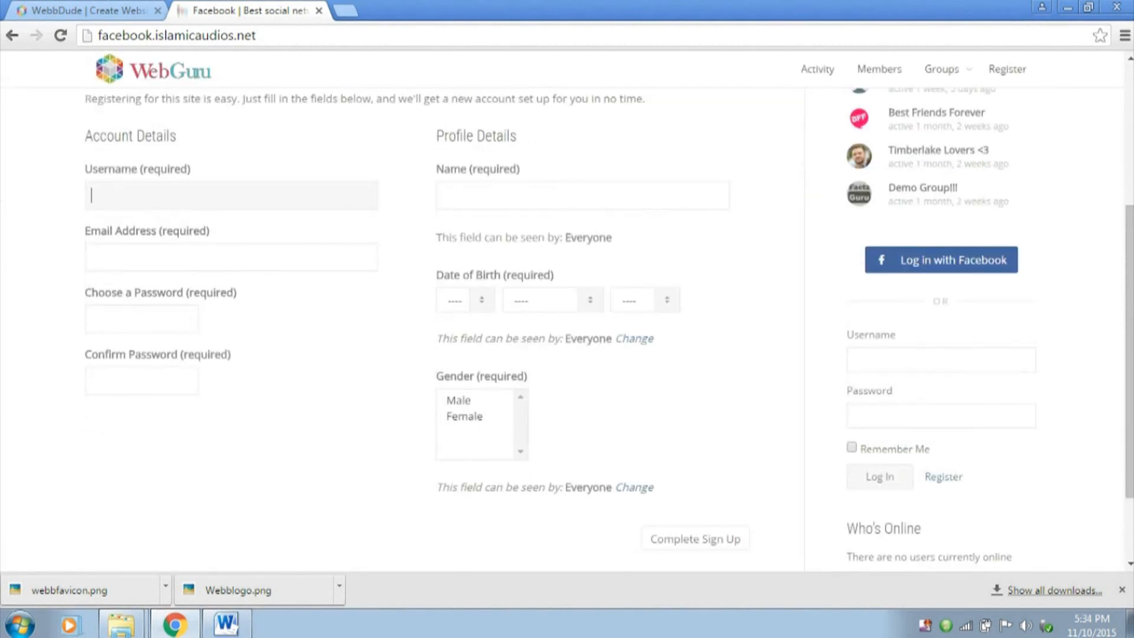
Highlight the copyright text in the registration page's footer and review the page from end to end
{"action": "scroll", "coordinate": [567, 295], "scroll_direction": "down", "scroll_amount": 2}
{"action": "triple_click", "coordinate": [560, 546]}
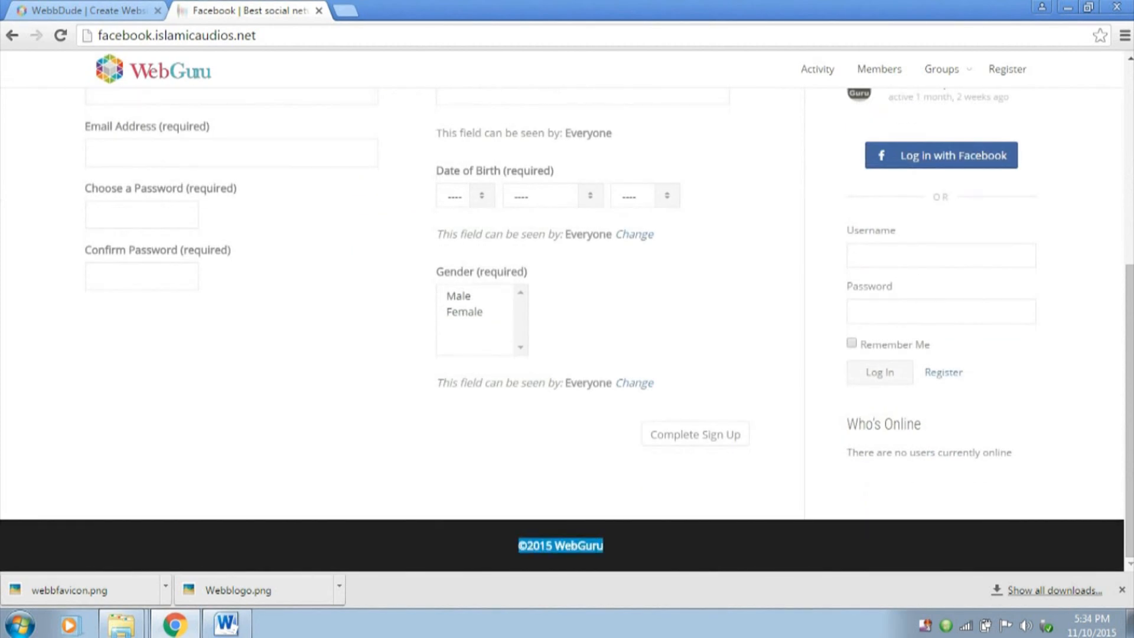
{"action": "left_click", "coordinate": [605, 546]}
{"action": "left_click_drag", "start_coordinate": [604, 546], "coordinate": [527, 546]}
{"action": "scroll", "coordinate": [527, 546], "scroll_direction": "up", "scroll_amount": 5}
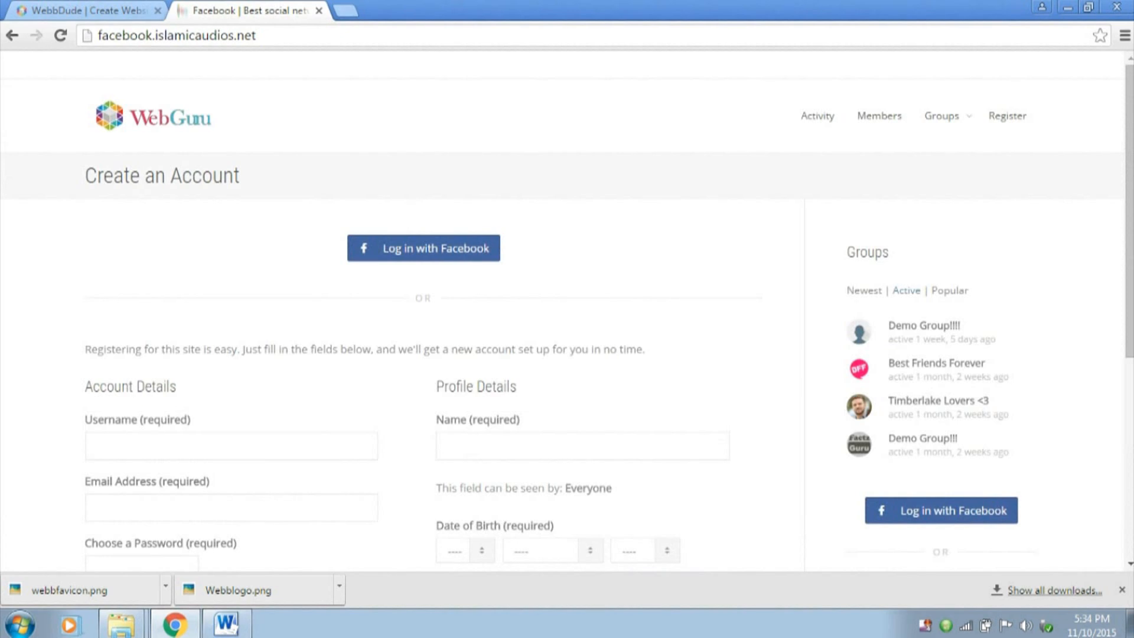
{"action": "scroll", "coordinate": [568, 324], "scroll_direction": "down", "scroll_amount": 5}
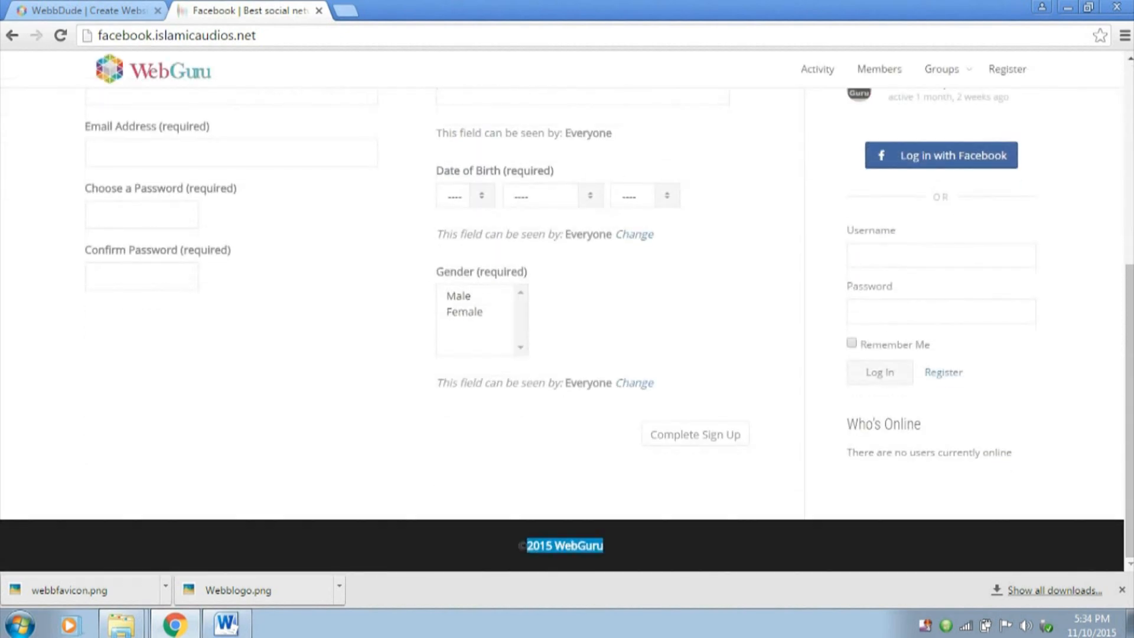
{"action": "scroll", "coordinate": [567, 325], "scroll_direction": "up", "scroll_amount": 5}
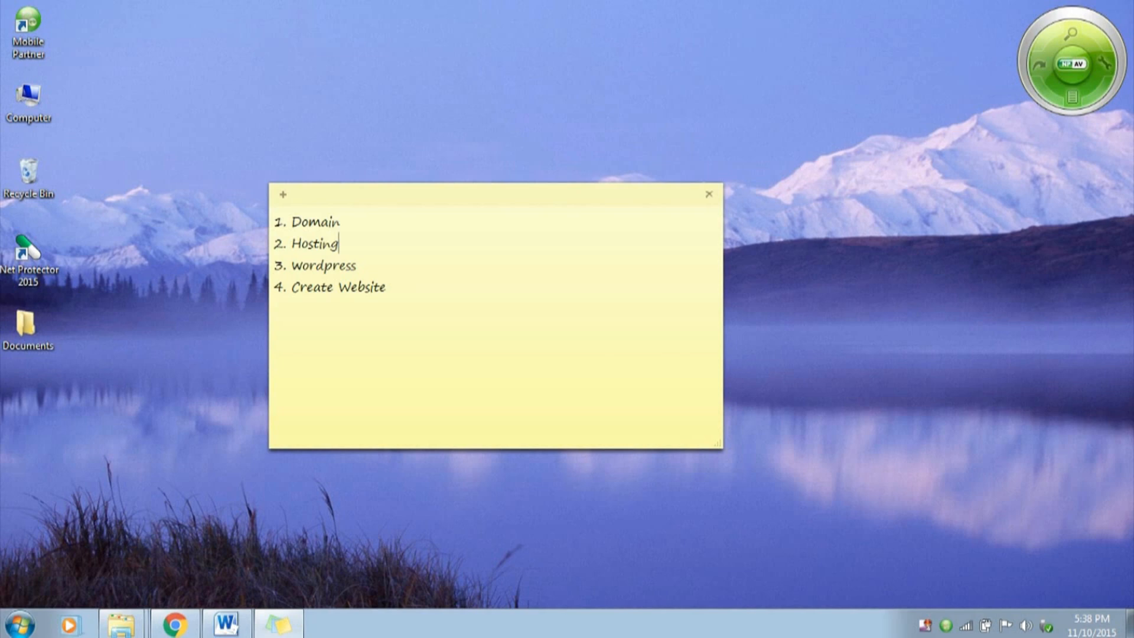
Switch from the desktop sticky note to Chrome with the HostGator home page
{"action": "left_click", "coordinate": [176, 625]}
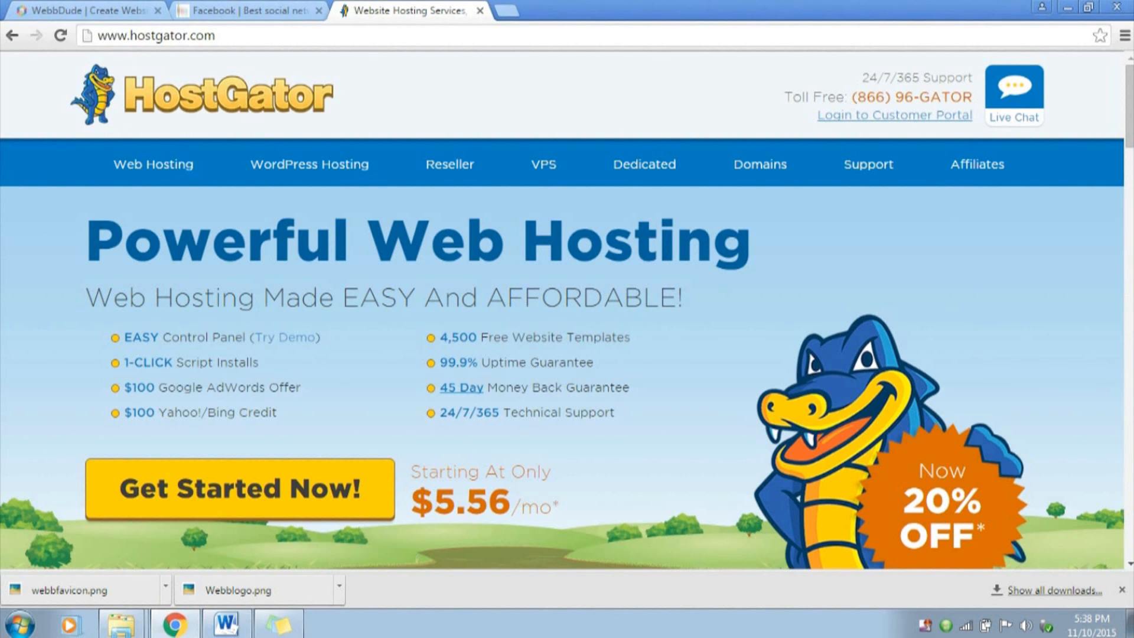
Glance at the open WebbDude site, return to HostGator and open its shared web hosting plans
{"action": "left_click", "coordinate": [89, 10]}
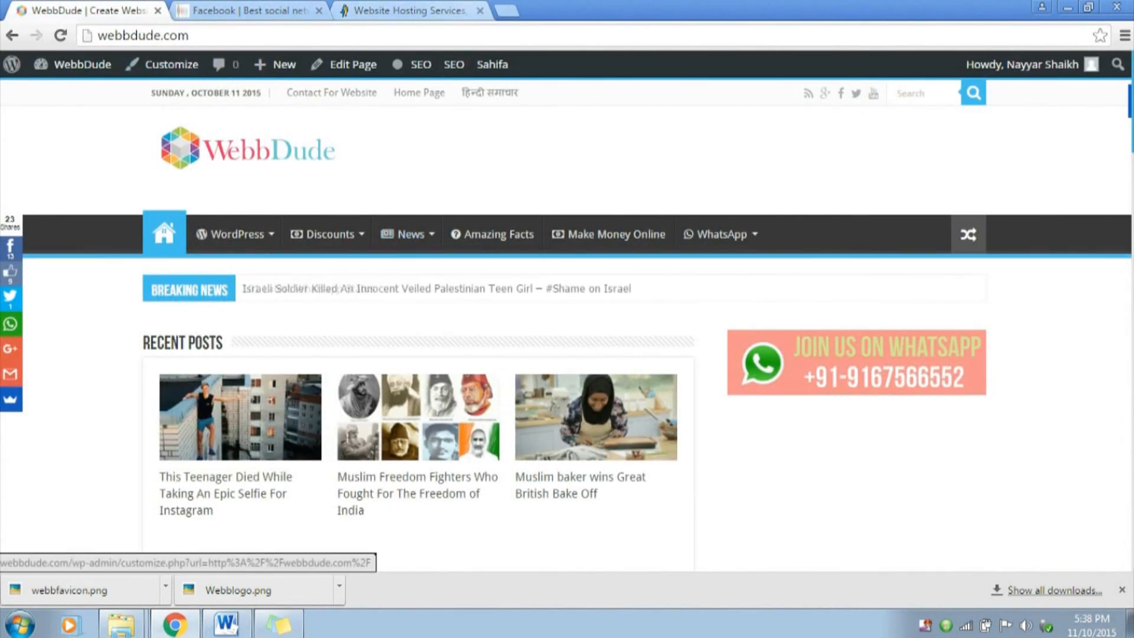
{"action": "left_click", "coordinate": [402, 11]}
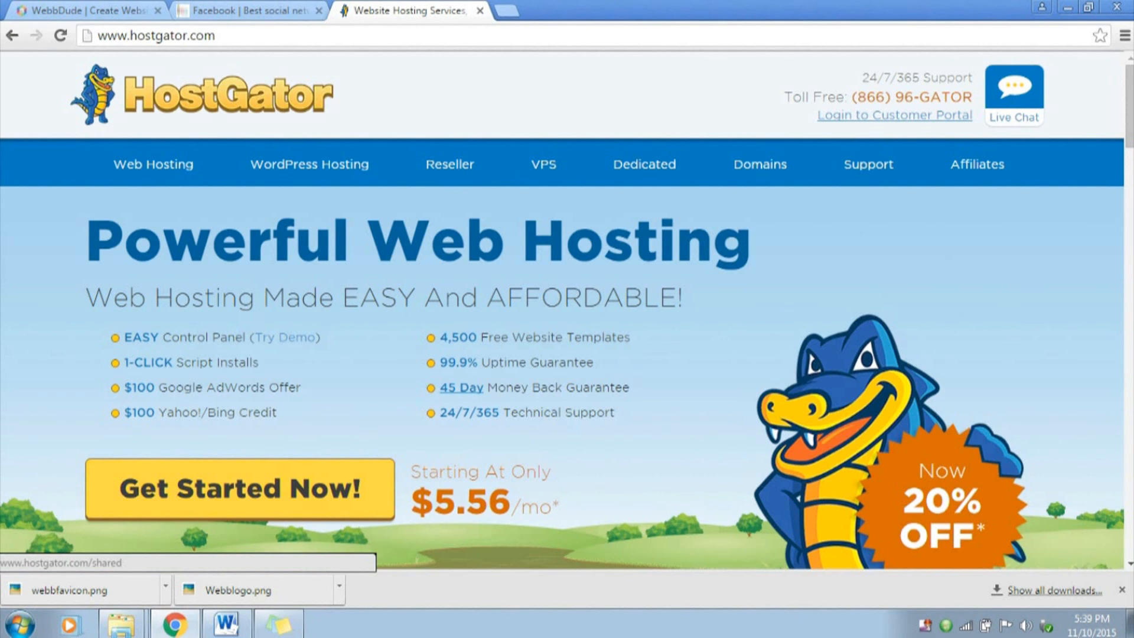
{"action": "left_click", "coordinate": [240, 488]}
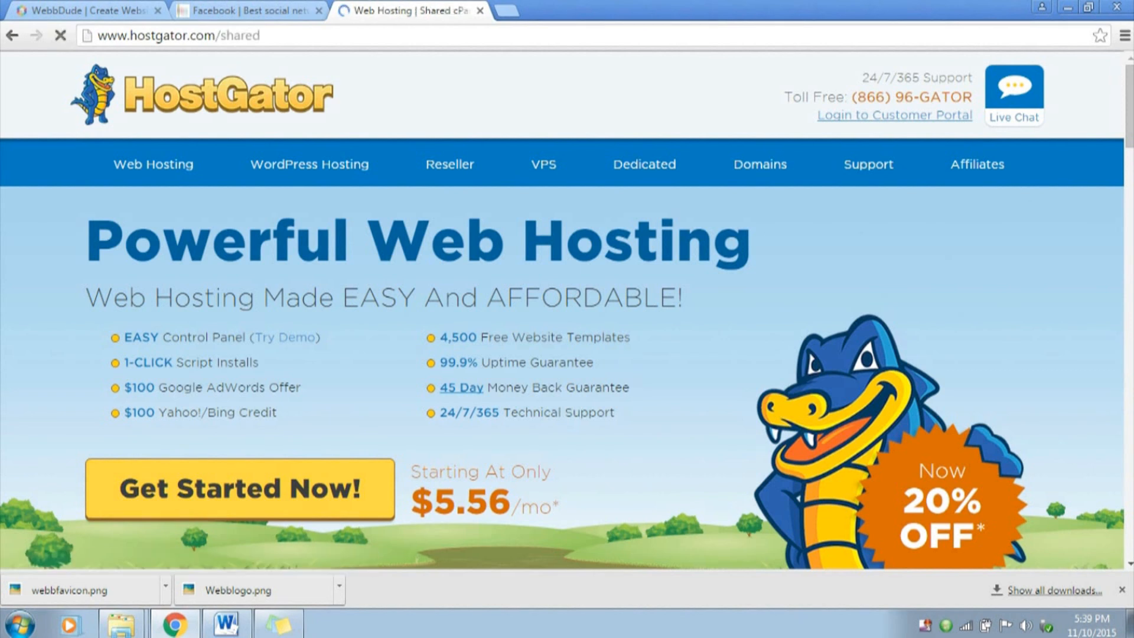
{"action": "scroll", "coordinate": [562, 311], "scroll_direction": "down", "scroll_amount": 8}
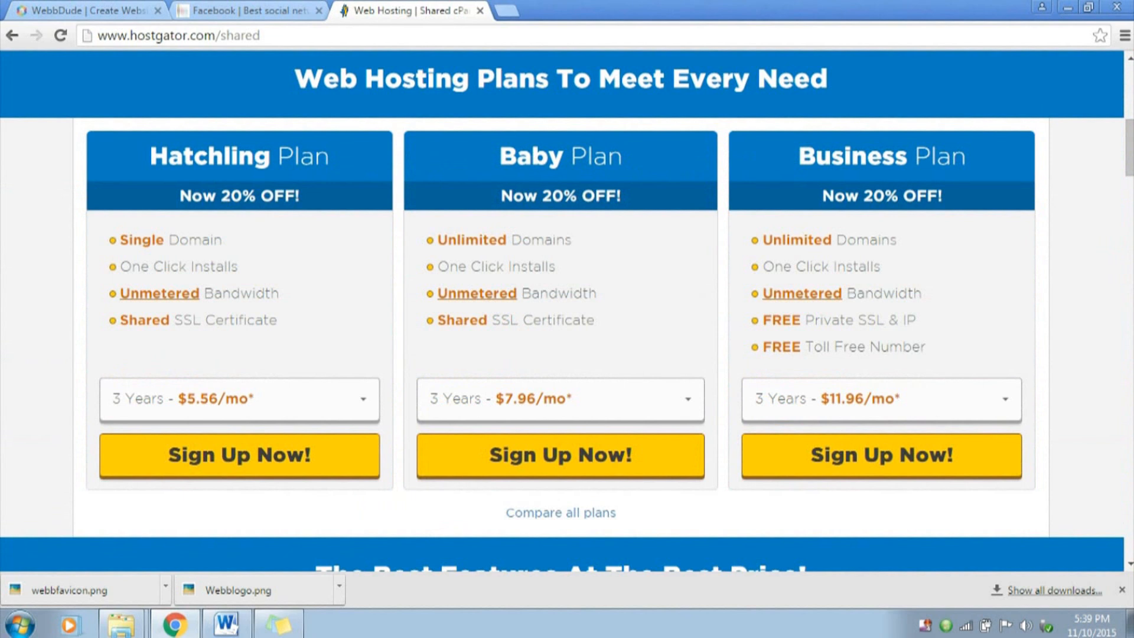
Highlight the Unlimited Domains feature of the Baby Plan and sign up for that plan
{"action": "left_click_drag", "start_coordinate": [436, 240], "coordinate": [572, 240]}
{"action": "left_click", "coordinate": [573, 239]}
{"action": "left_click_drag", "start_coordinate": [507, 240], "coordinate": [572, 240]}
{"action": "left_click", "coordinate": [572, 239]}
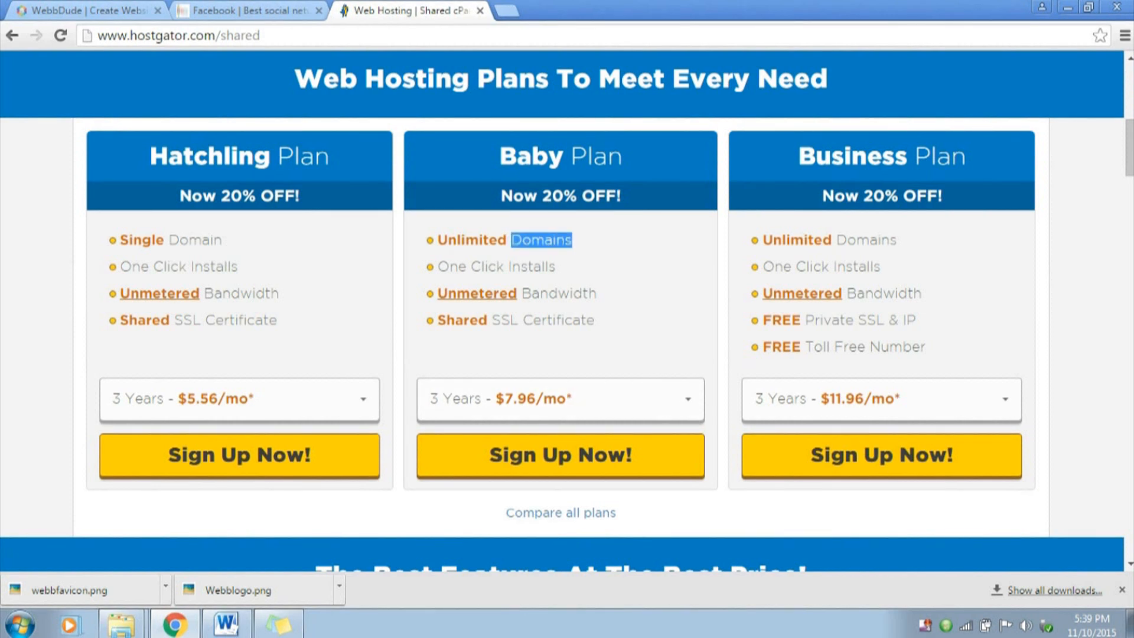
{"action": "left_click", "coordinate": [561, 455]}
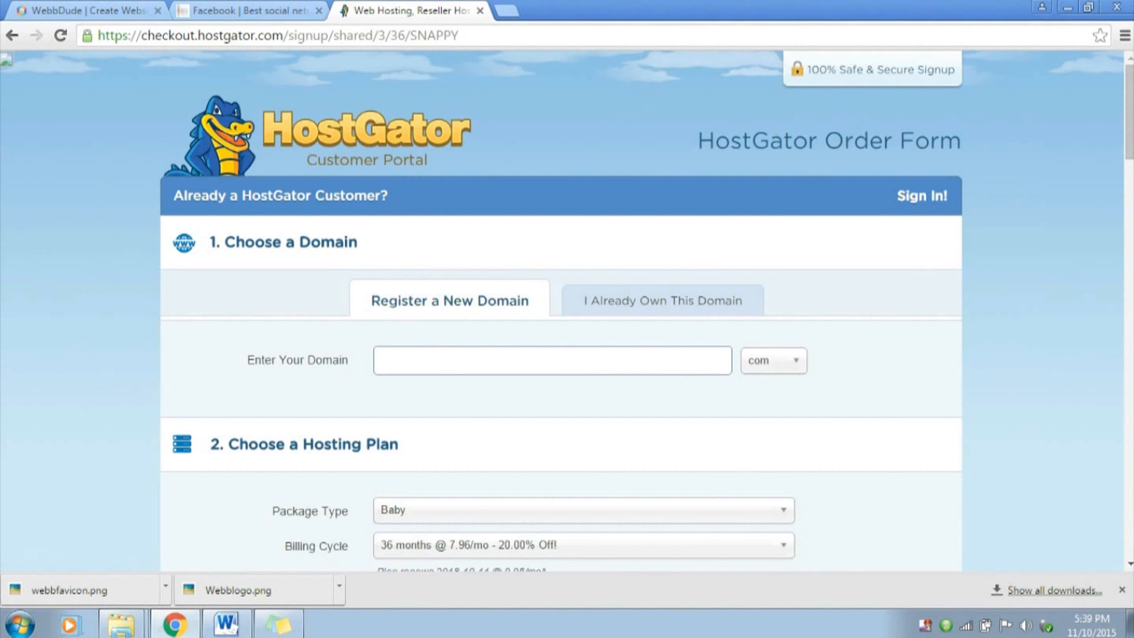
Check the availability of a new .com domain made from the owner's first name, extended to the full name
{"action": "left_click", "coordinate": [774, 361]}
{"action": "left_click", "coordinate": [552, 360]}
{"action": "left_click", "coordinate": [552, 360]}
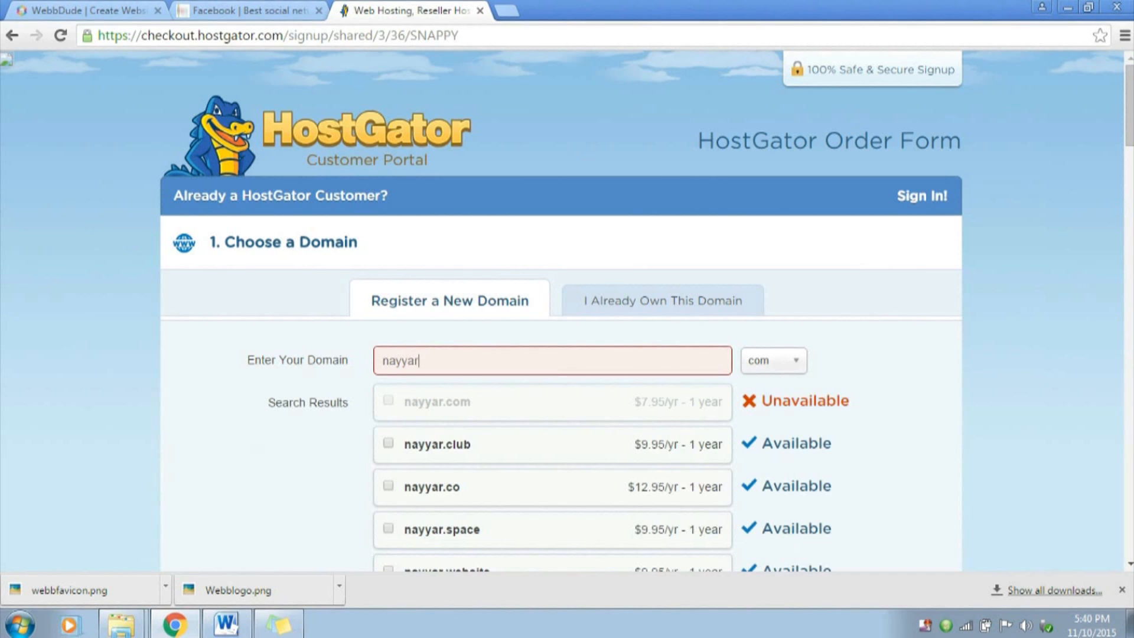
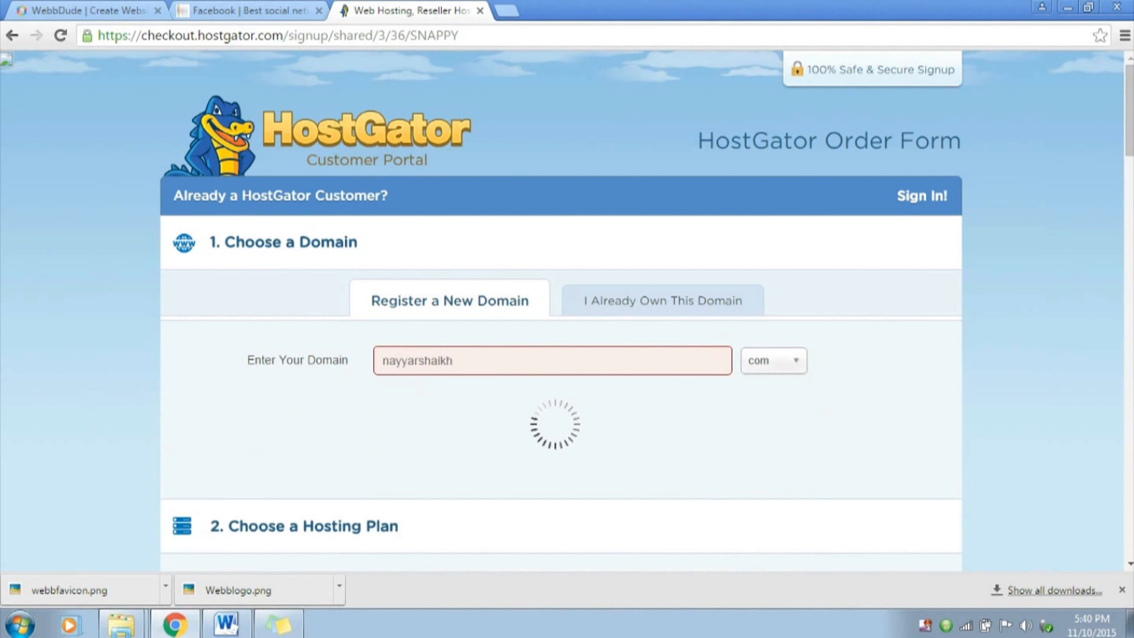
{"action": "left_click_drag", "start_coordinate": [762, 402], "coordinate": [886, 403]}
{"action": "left_click", "coordinate": [887, 402]}
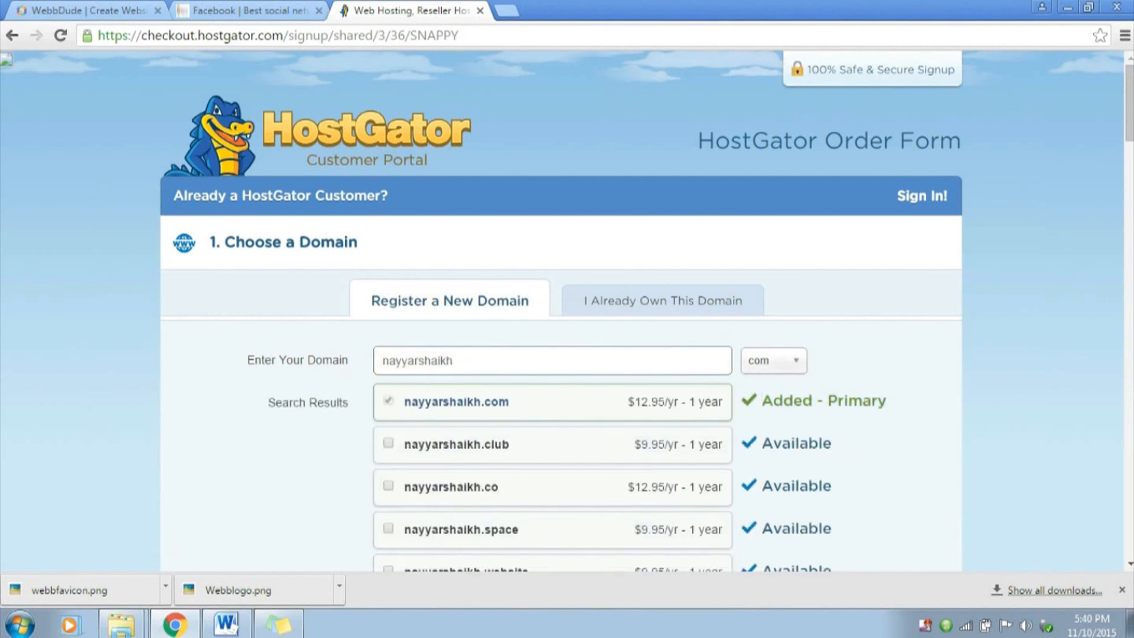
Clear the new-domain search and enter webbdude.com as an already owned domain
{"action": "double_click", "coordinate": [418, 361]}
{"action": "key", "text": "BackSpace"}
{"action": "left_click", "coordinate": [774, 360]}
{"action": "left_click", "coordinate": [663, 301]}
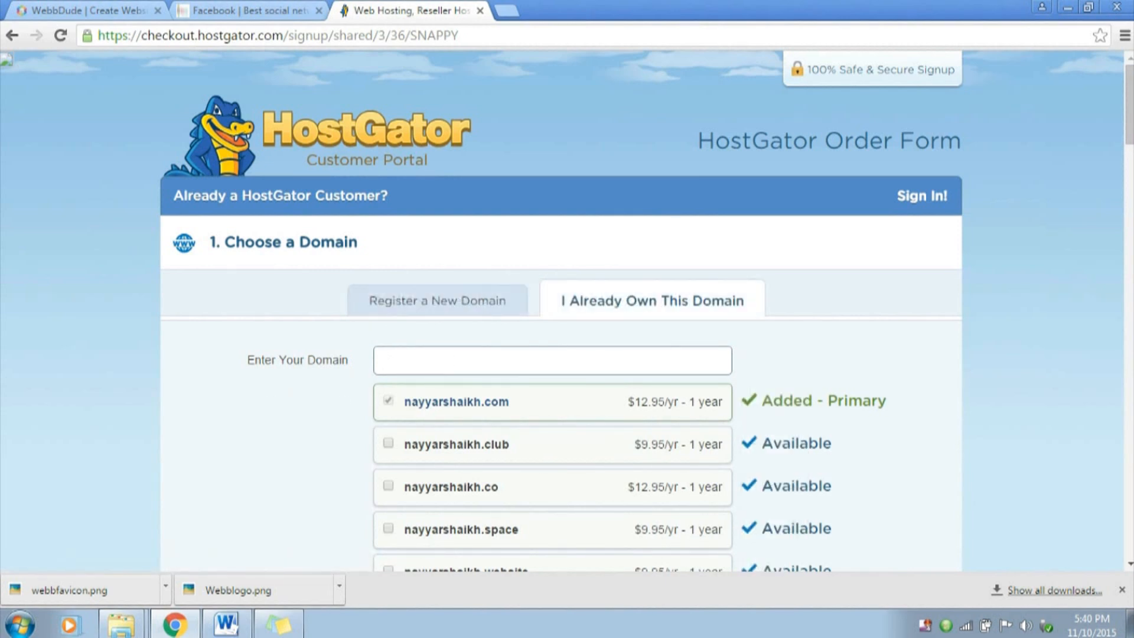
{"action": "type", "text": "webbdude.com"}
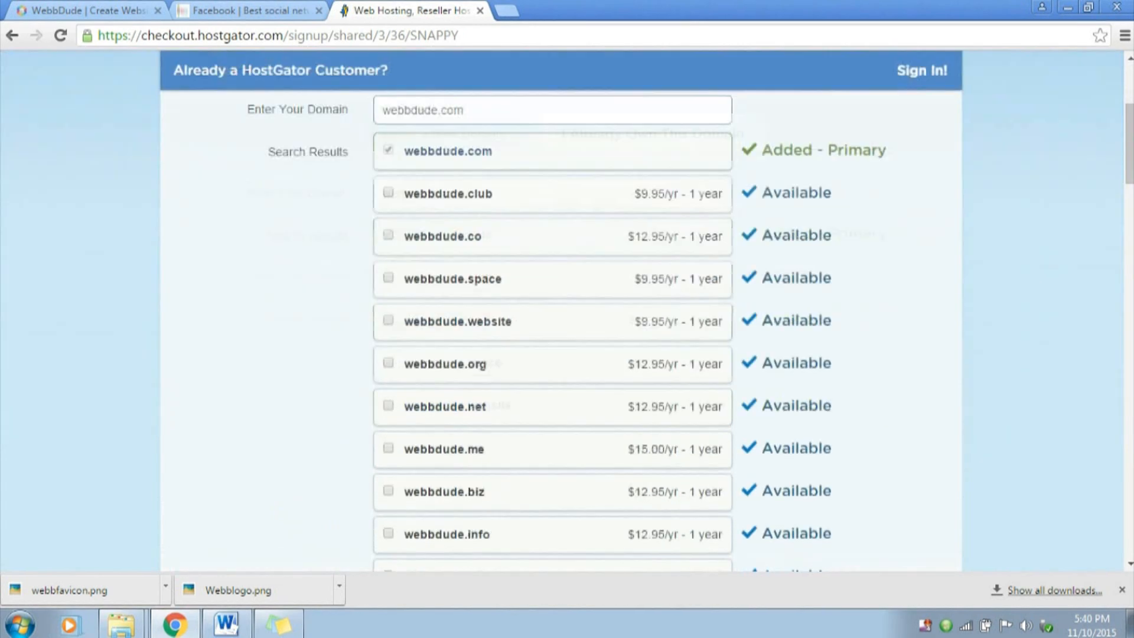
Set the hosting plan's billing cycle to 12 months @ 9.56/mo
{"action": "scroll", "coordinate": [561, 331], "scroll_direction": "down", "scroll_amount": 6}
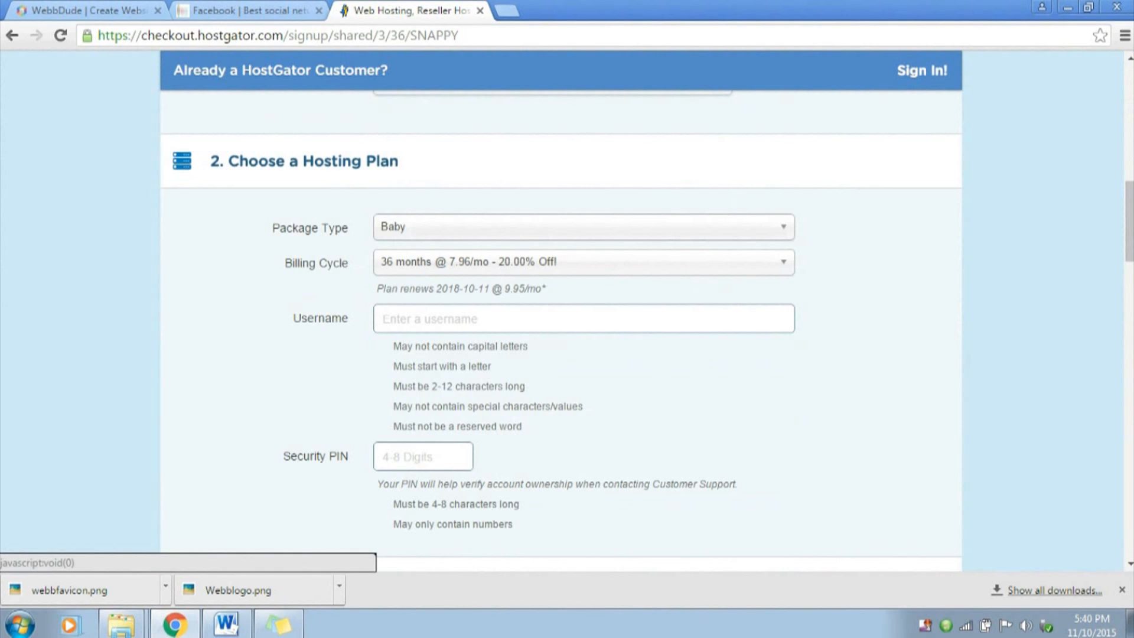
{"action": "left_click", "coordinate": [583, 263]}
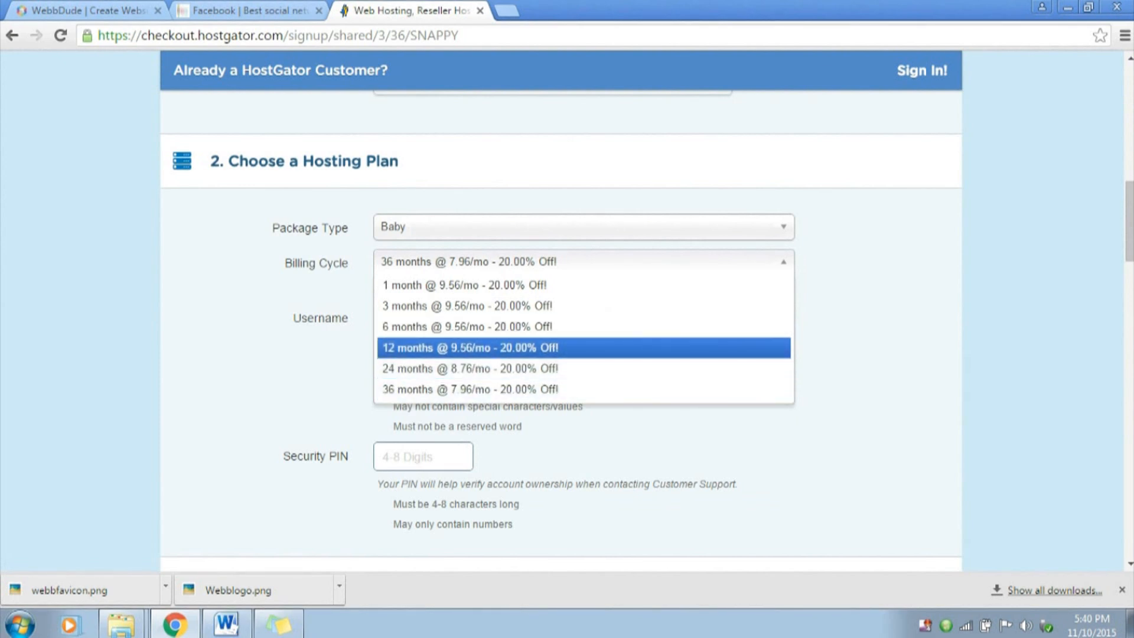
{"action": "left_click", "coordinate": [584, 348]}
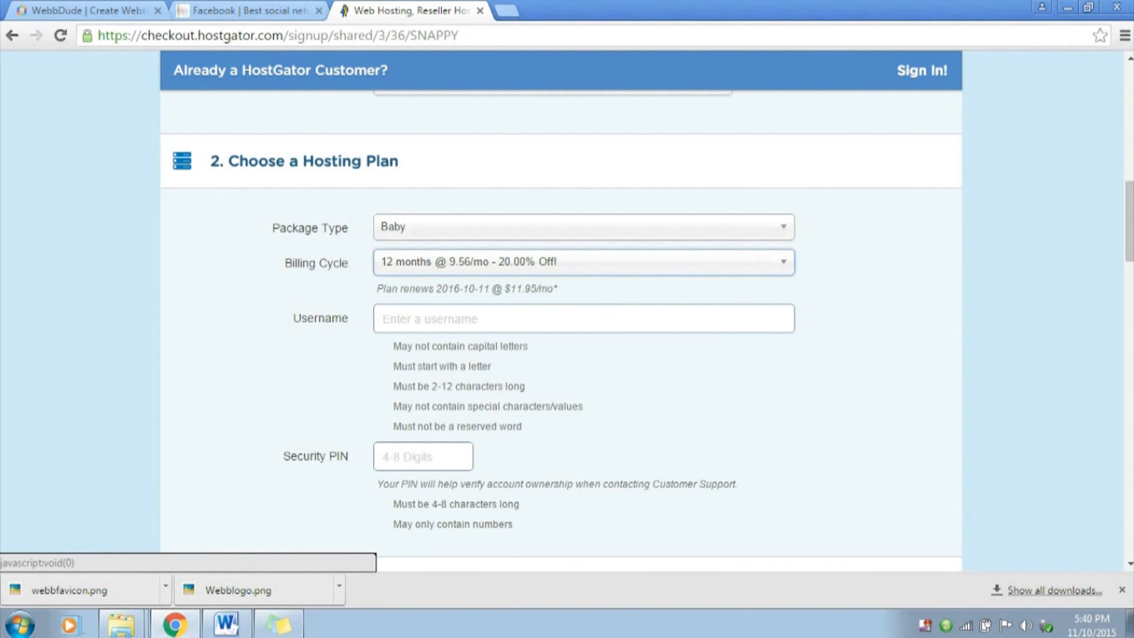
{"action": "left_click", "coordinate": [584, 262]}
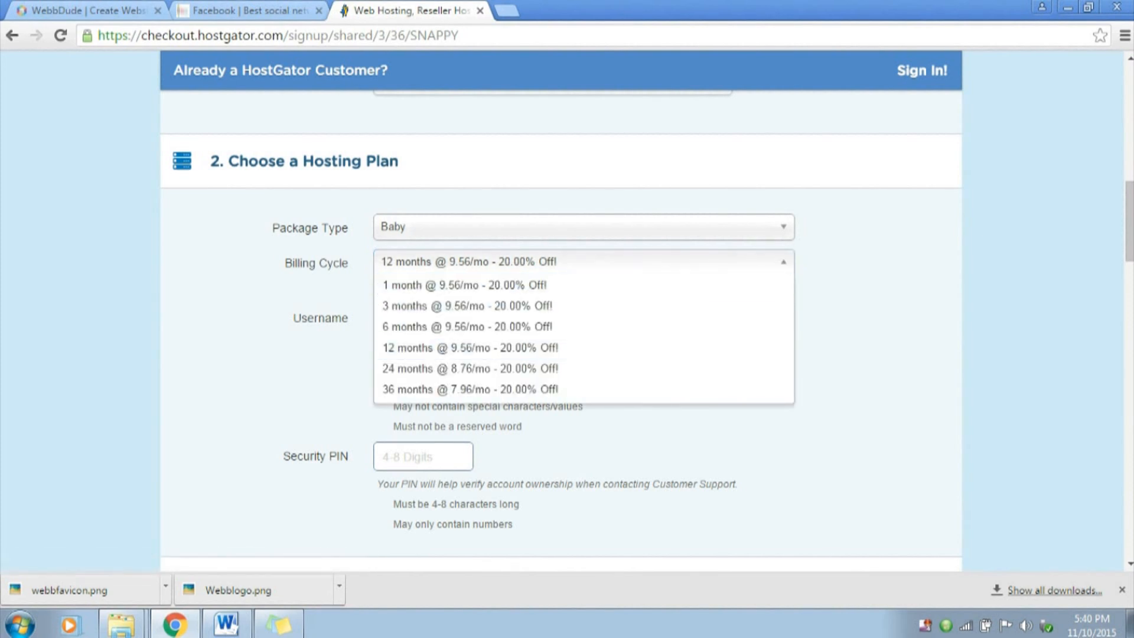
{"action": "left_click", "coordinate": [583, 348]}
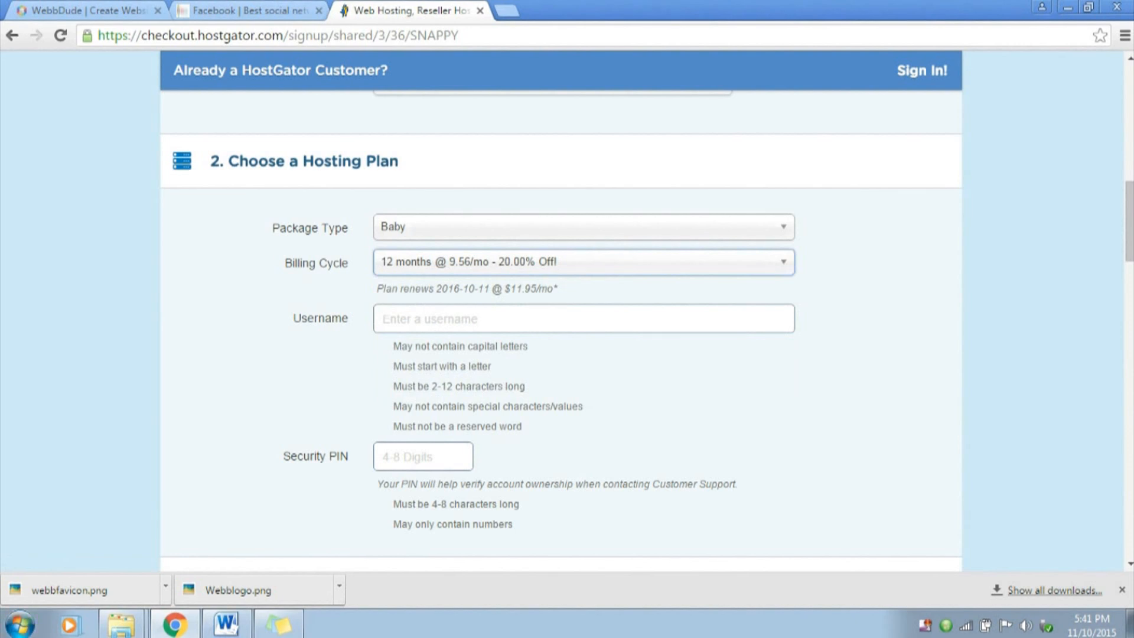
Set the billing cycle to 1 month @ 9.56/mo and fill in the hosting account's username and security PIN
{"action": "left_click", "coordinate": [584, 262]}
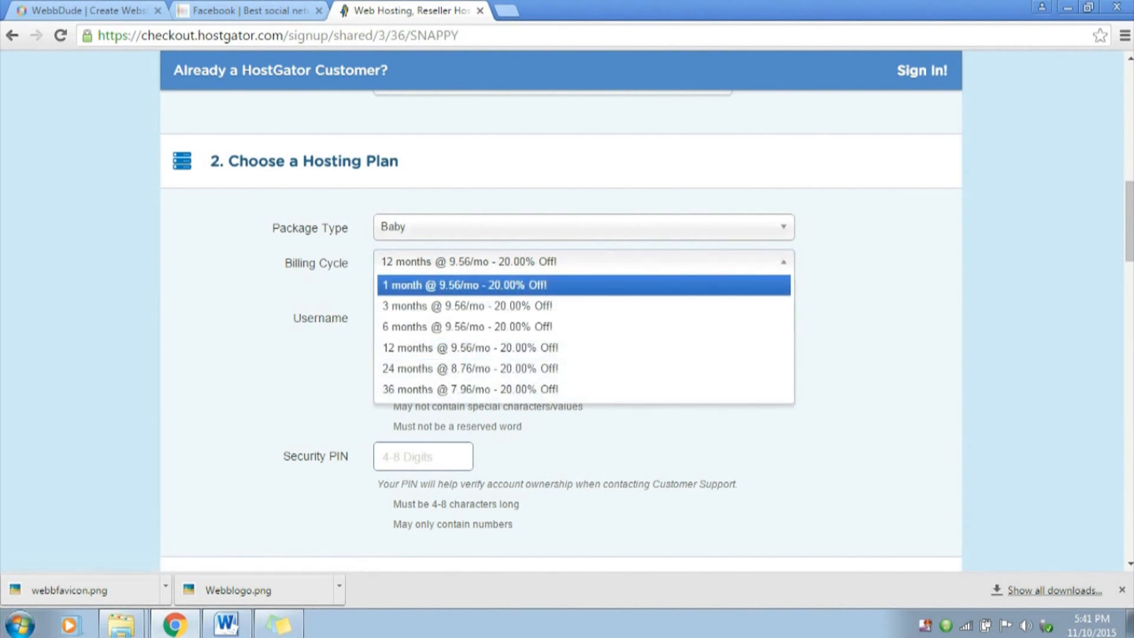
{"action": "left_click", "coordinate": [584, 286]}
{"action": "left_click", "coordinate": [584, 319]}
{"action": "type", "text": "nayyars777"}
{"action": "key", "text": "Tab"}
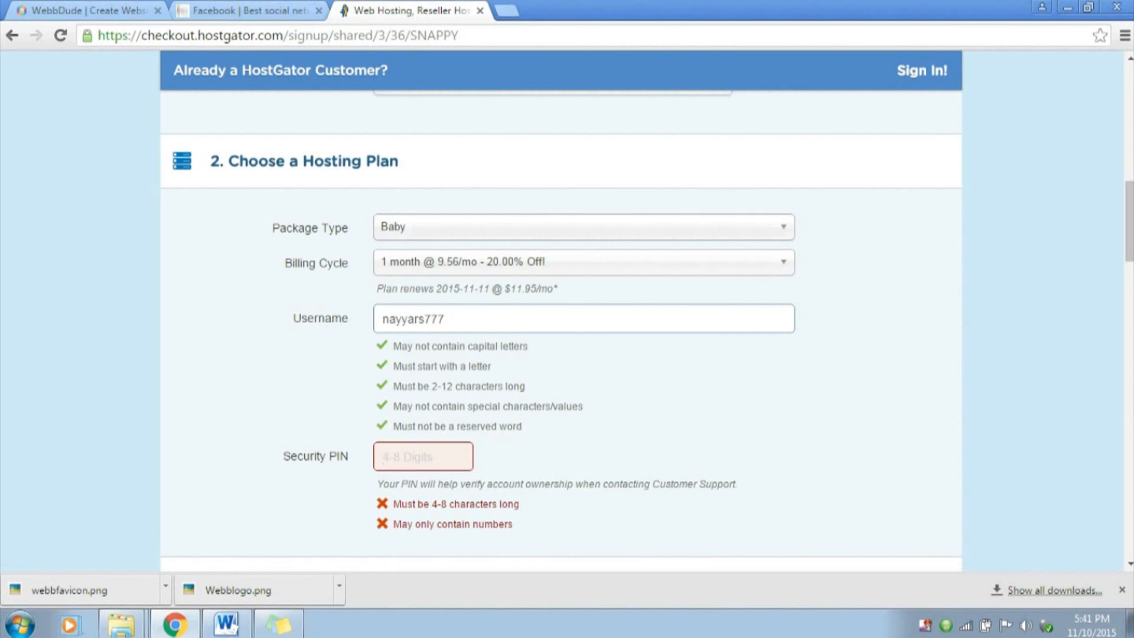
{"action": "type", "text": "1234"}
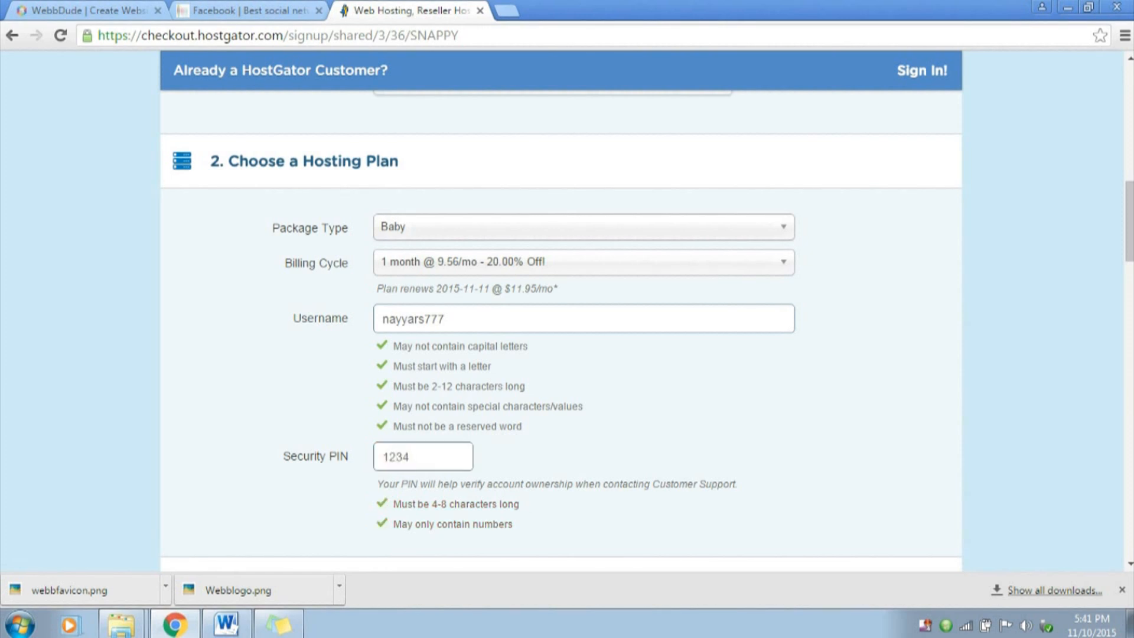
Fill in the billing e-mail address and copy it into the confirmation field
{"action": "scroll", "coordinate": [561, 311], "scroll_direction": "down", "scroll_amount": 4}
{"action": "scroll", "coordinate": [561, 310], "scroll_direction": "down", "scroll_amount": 2}
{"action": "left_click", "coordinate": [406, 317]}
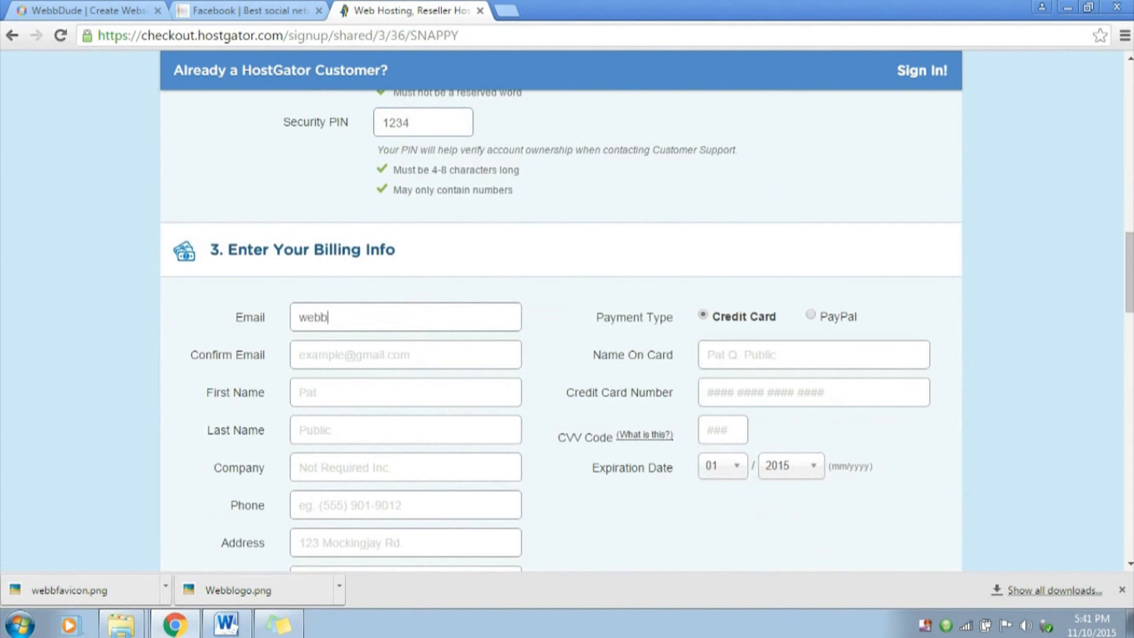
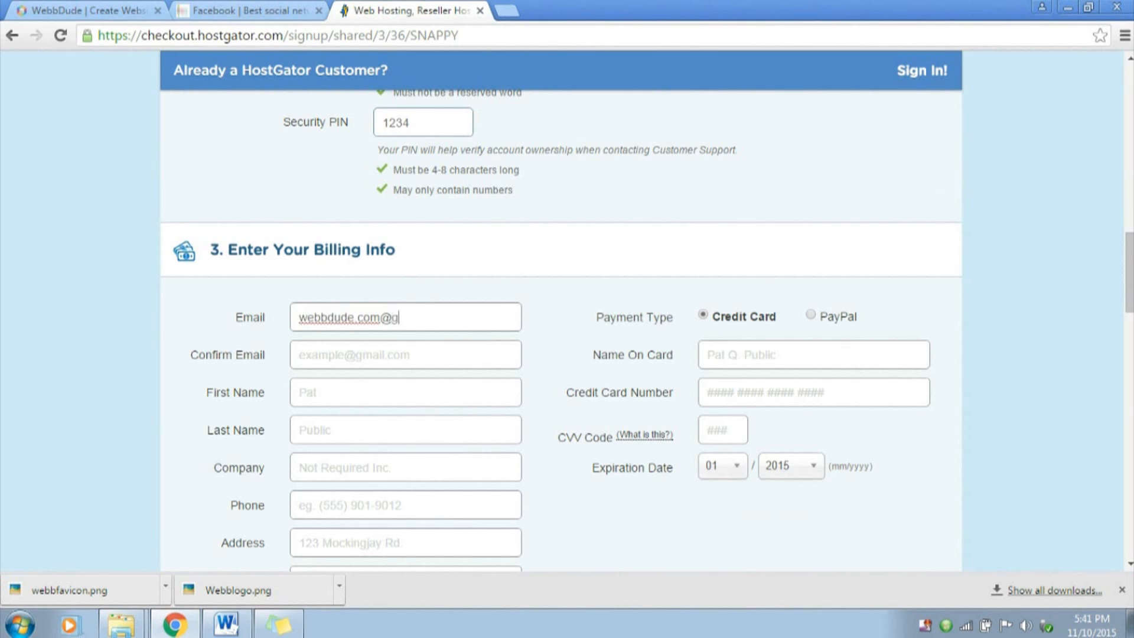
{"action": "key", "text": "Tab"}
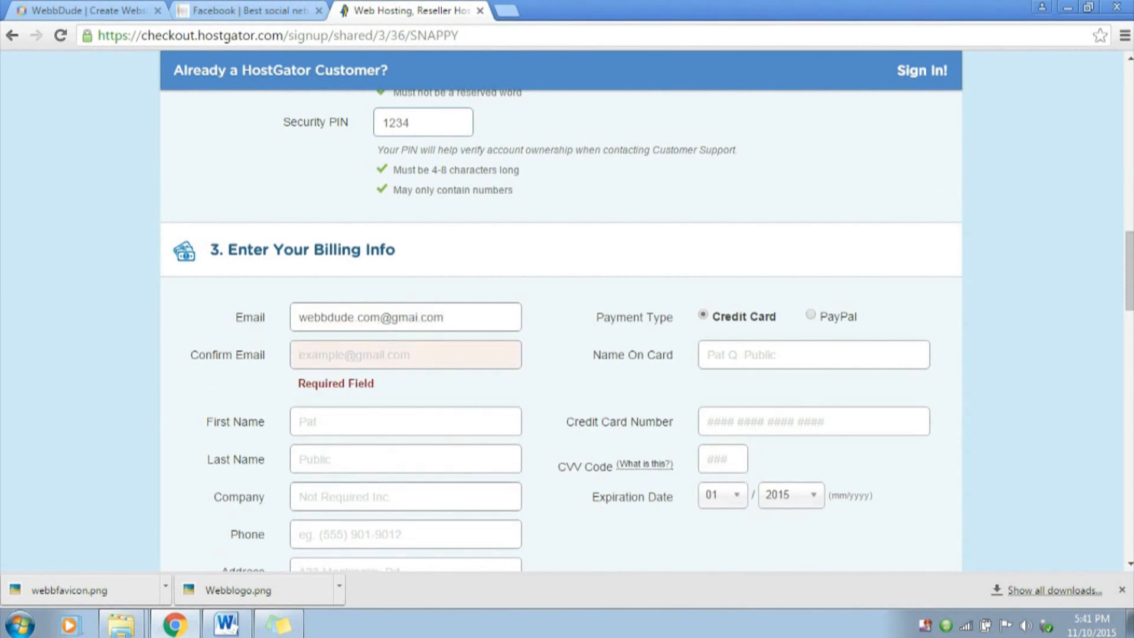
{"action": "key", "text": "ctrl+a"}
{"action": "key", "text": "ctrl+c"}
{"action": "key", "text": "Tab"}
{"action": "key", "text": "ctrl+v"}
Enter the customer's first and last name and WebbDude as the company in the billing info
{"action": "key", "text": "Tab"}
{"action": "key", "text": "Tab"}
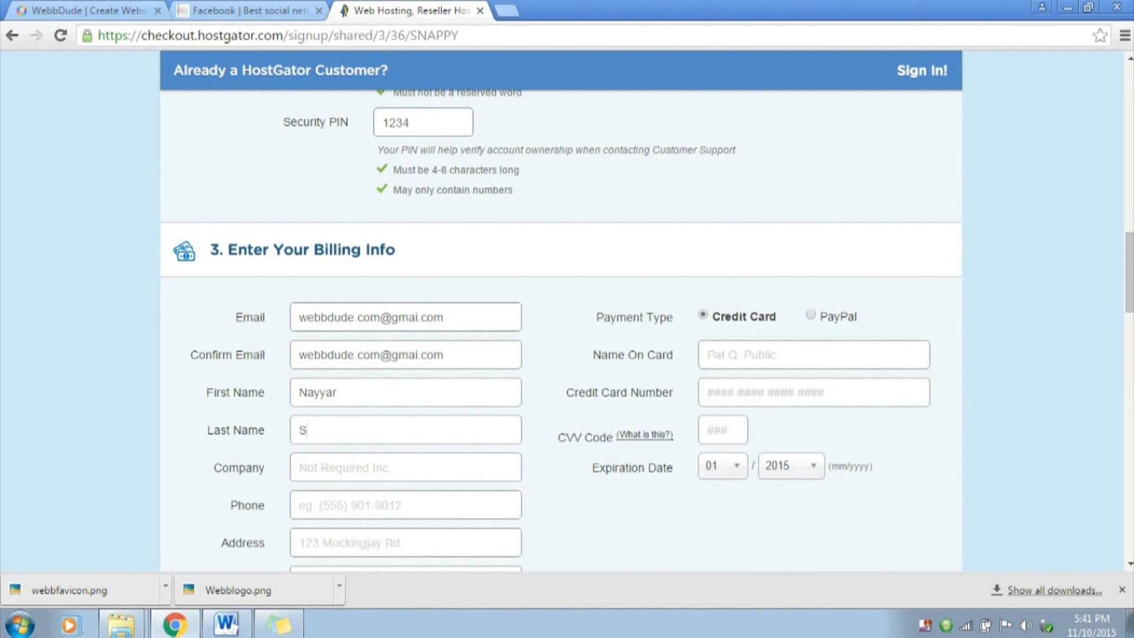
{"action": "key", "text": "Tab"}
{"action": "type", "text": "WebbDu"}
{"action": "key", "text": "BackSpace"}
{"action": "type", "text": "ude"}
{"action": "key", "text": "Tab"}
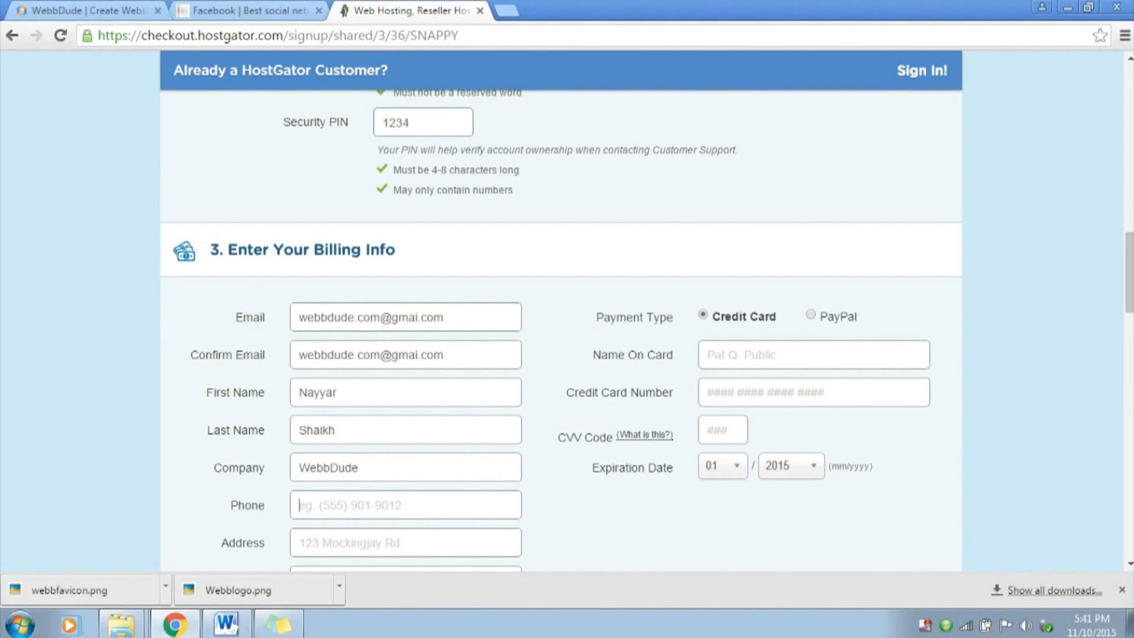
Fill in the customer's phone number and street address in the billing info
{"action": "type", "text": "12345668"}
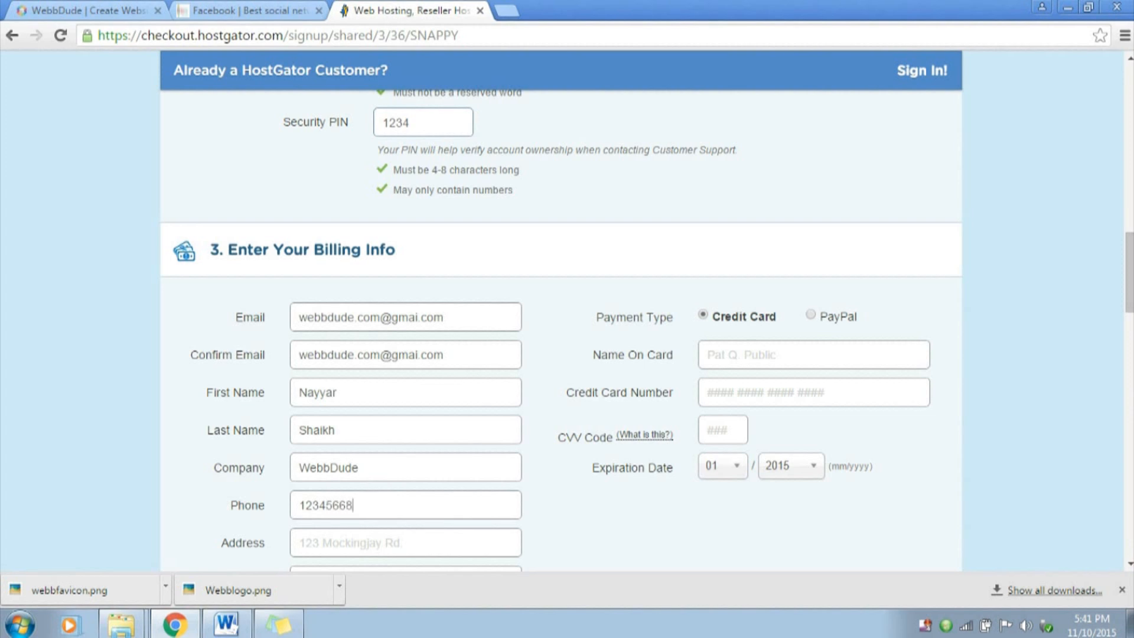
{"action": "scroll", "coordinate": [561, 310], "scroll_direction": "down", "scroll_amount": 4}
{"action": "key", "text": "Tab"}
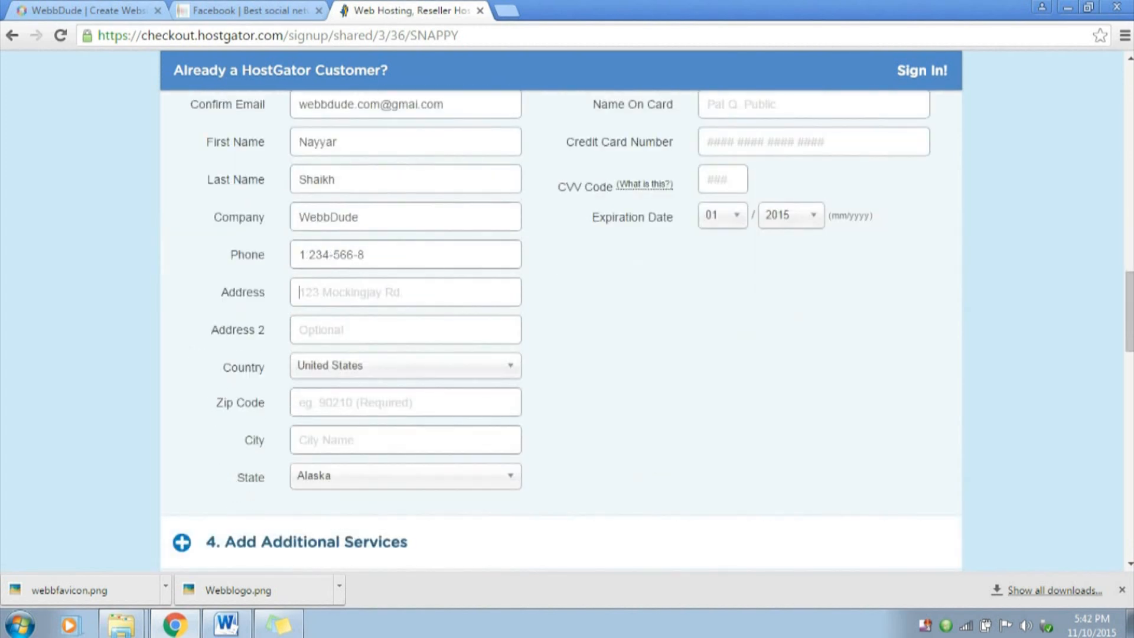
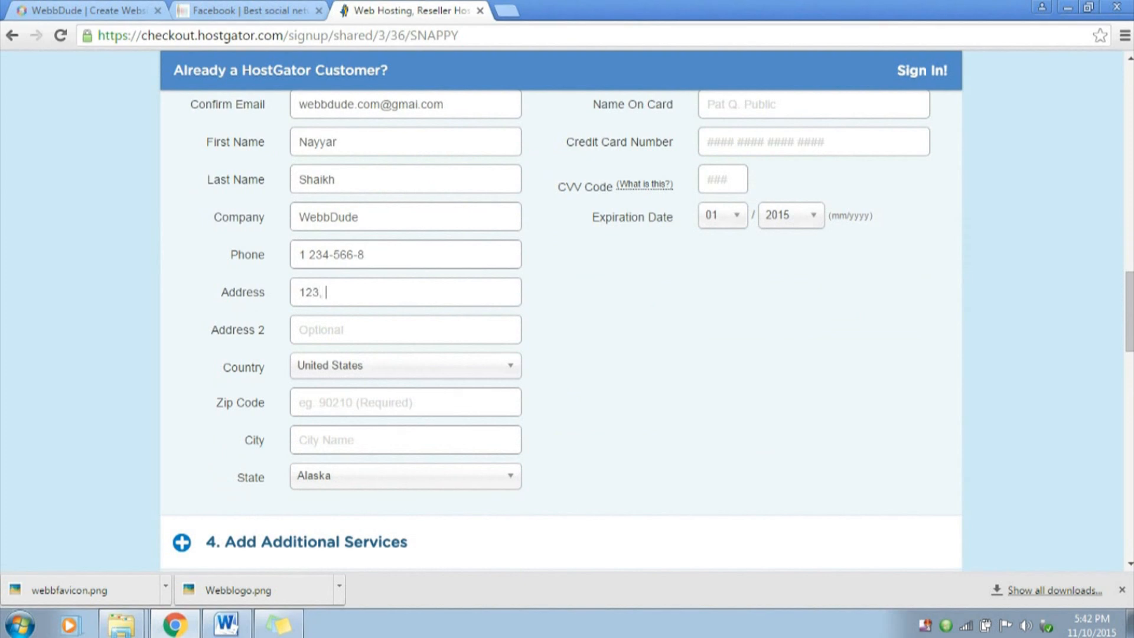
Set the billing country to India
{"action": "left_click", "coordinate": [405, 366]}
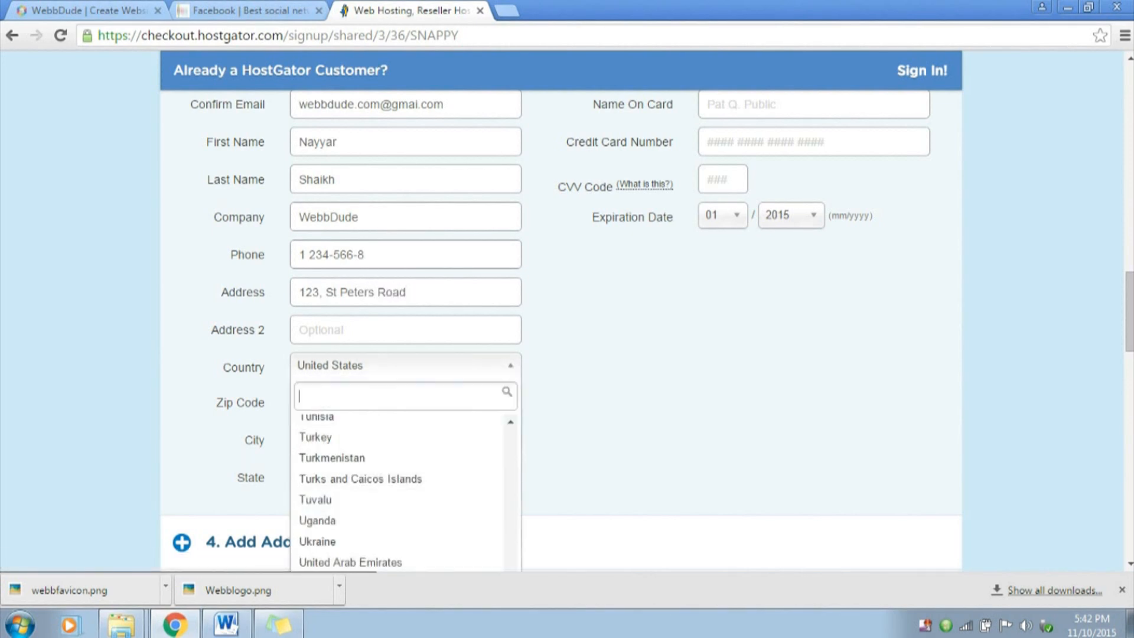
{"action": "type", "text": "in"}
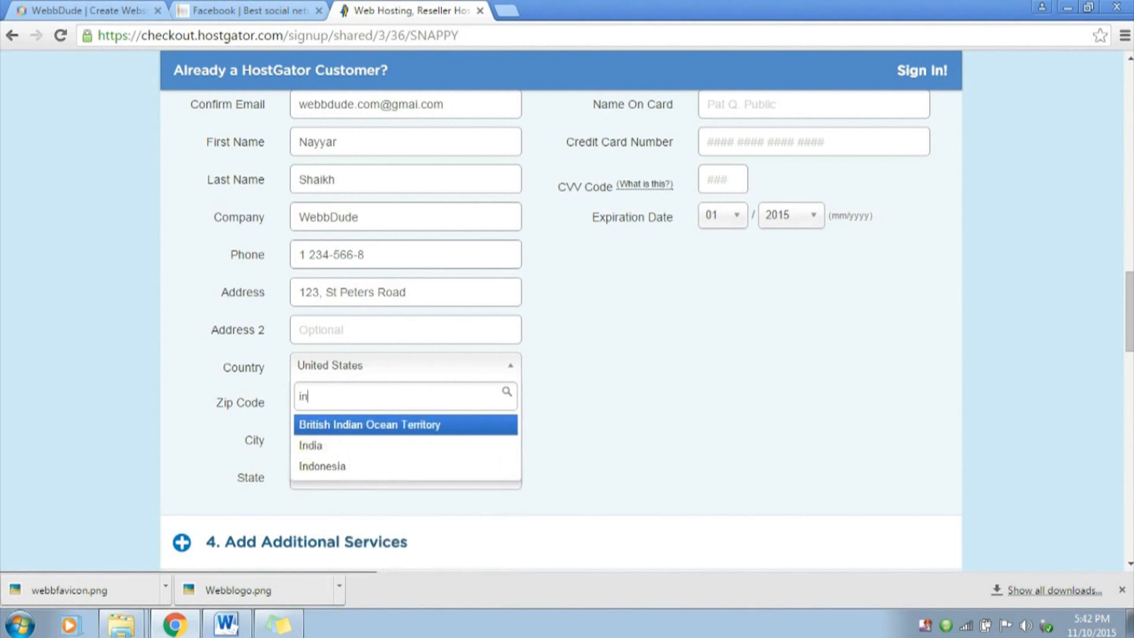
{"action": "key", "text": "Down"}
{"action": "key", "text": "Return"}
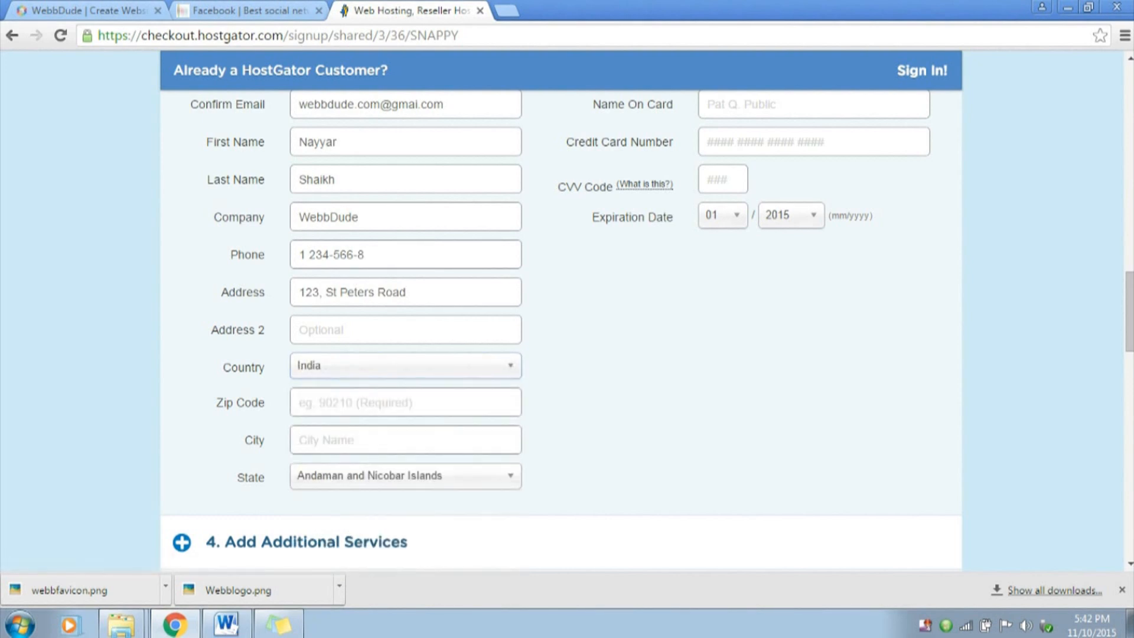
Fill in the billing zip code and city, and set the state to Maharashtra
{"action": "type", "text": "40"}
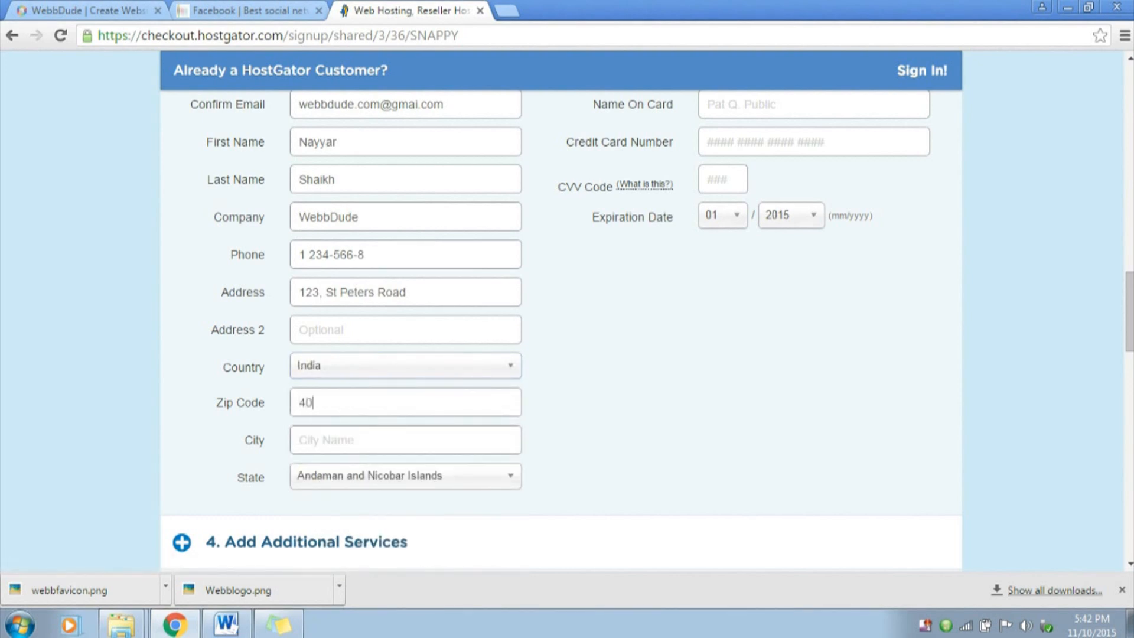
{"action": "type", "text": "0022"}
{"action": "key", "text": "Tab"}
{"action": "type", "text": "Mumbai"}
{"action": "key", "text": "Tab"}
{"action": "key", "text": "Down"}
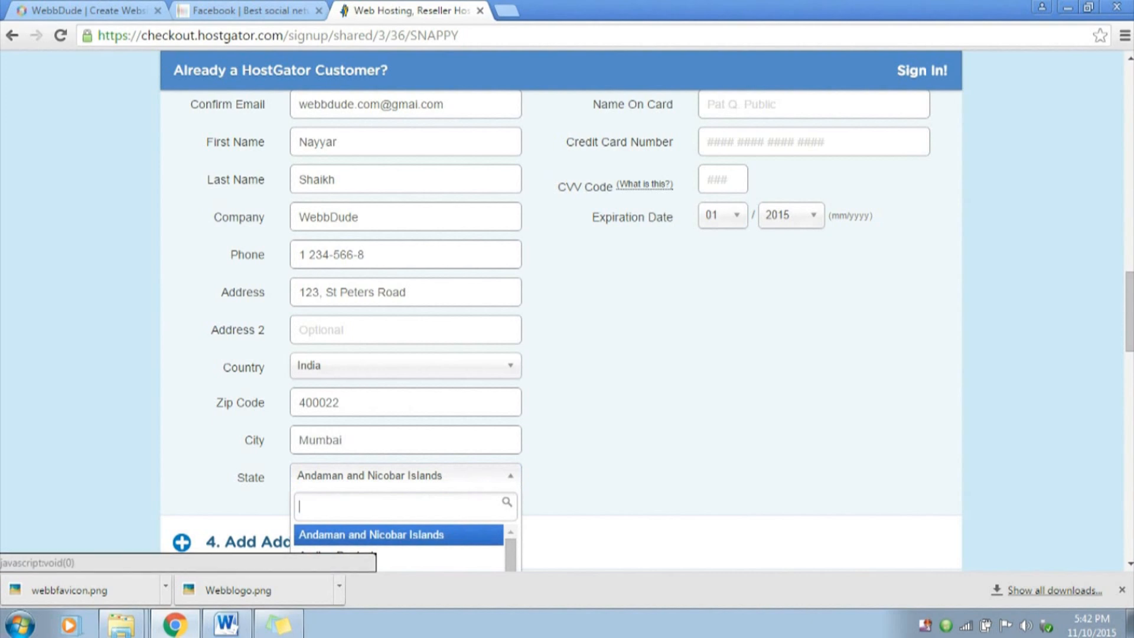
{"action": "type", "text": "m"}
{"action": "key", "text": "Down"}
{"action": "key", "text": "Return"}
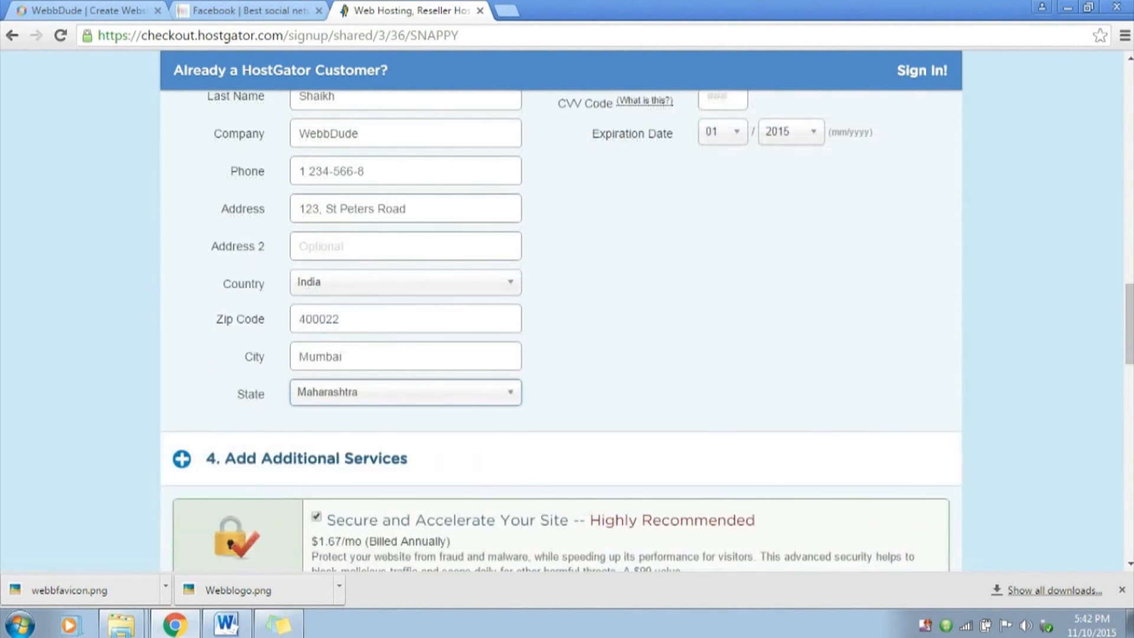
Set the payment type for the hosting order to PayPal
{"action": "scroll", "coordinate": [561, 325], "scroll_direction": "up", "scroll_amount": 4}
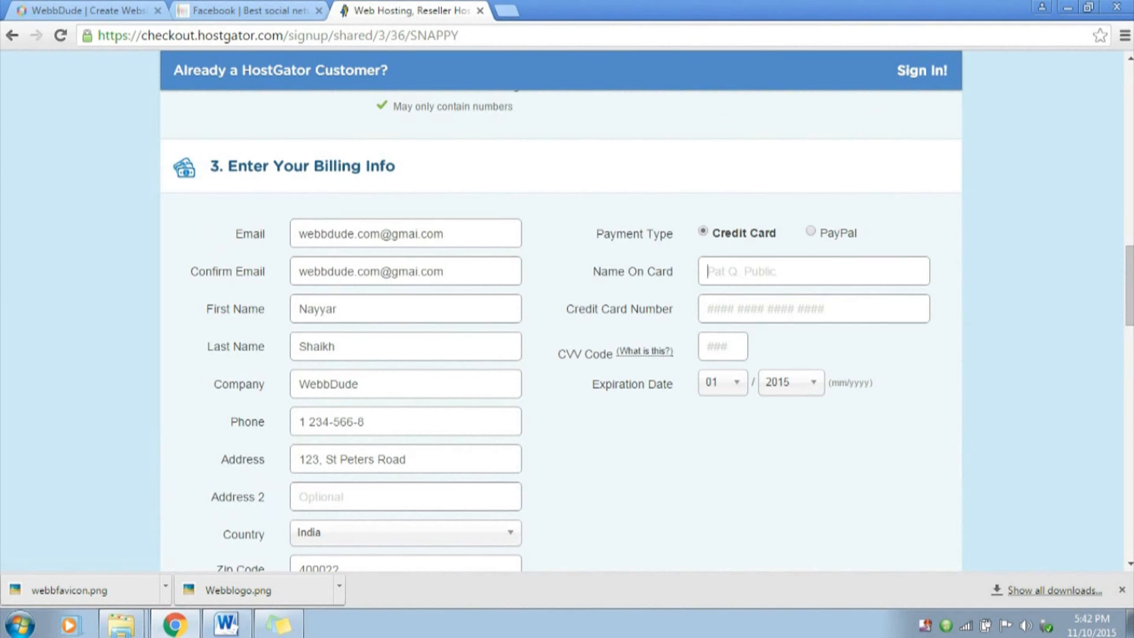
{"action": "left_click", "coordinate": [811, 232]}
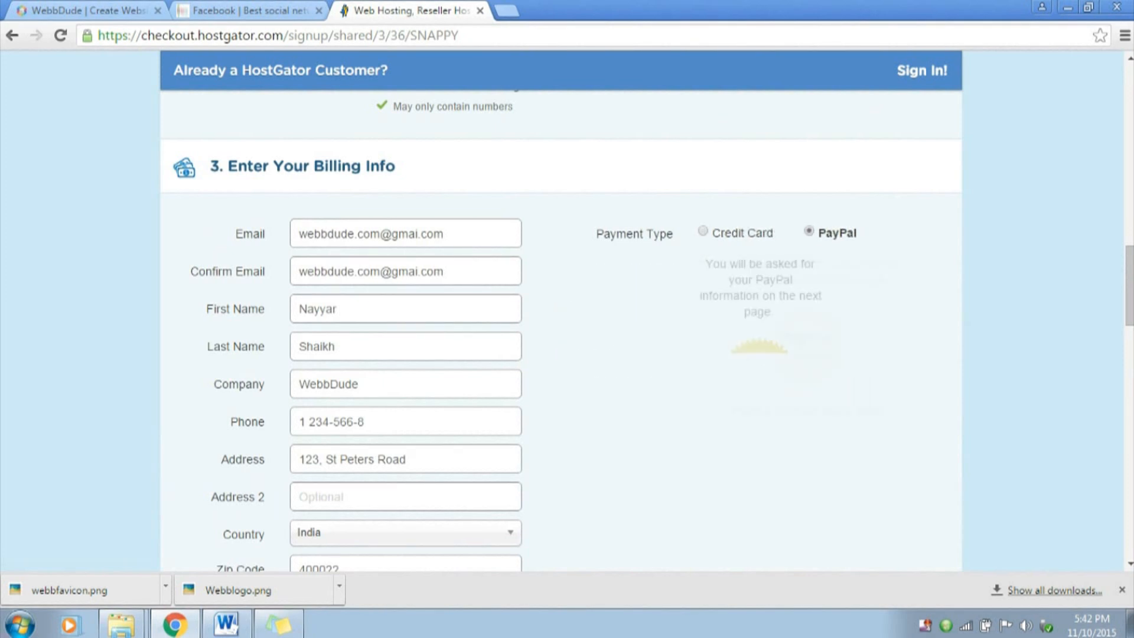
Switch the payment type to Credit Card and fill in the cardholder's name, the card number and the CVV code
{"action": "left_click", "coordinate": [702, 232]}
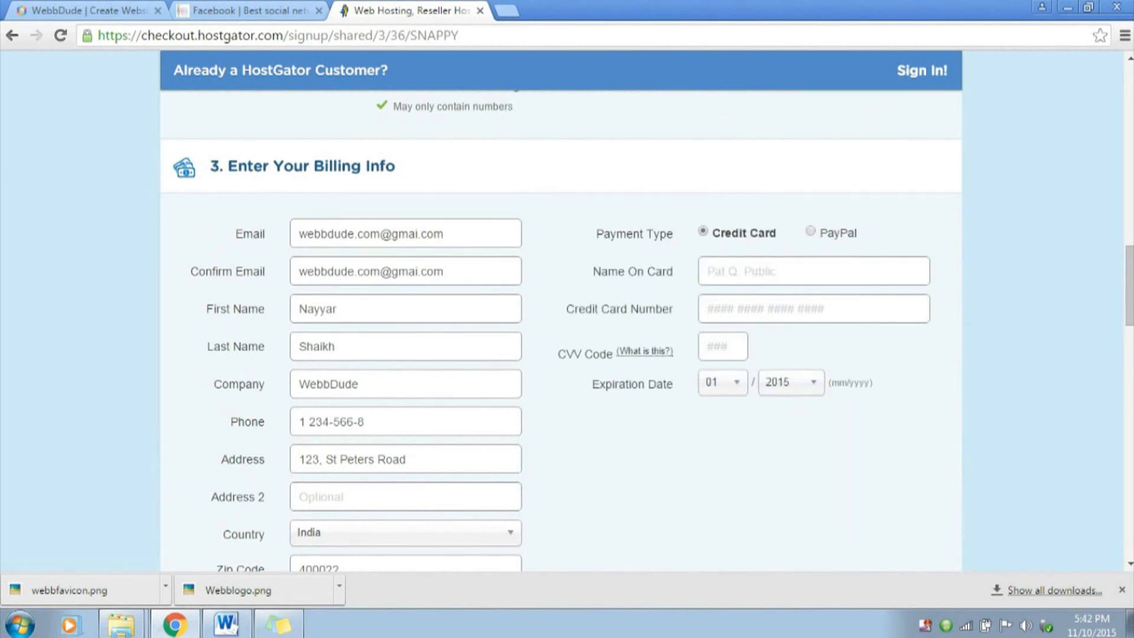
{"action": "key", "text": "Tab"}
{"action": "type", "text": "12345678"}
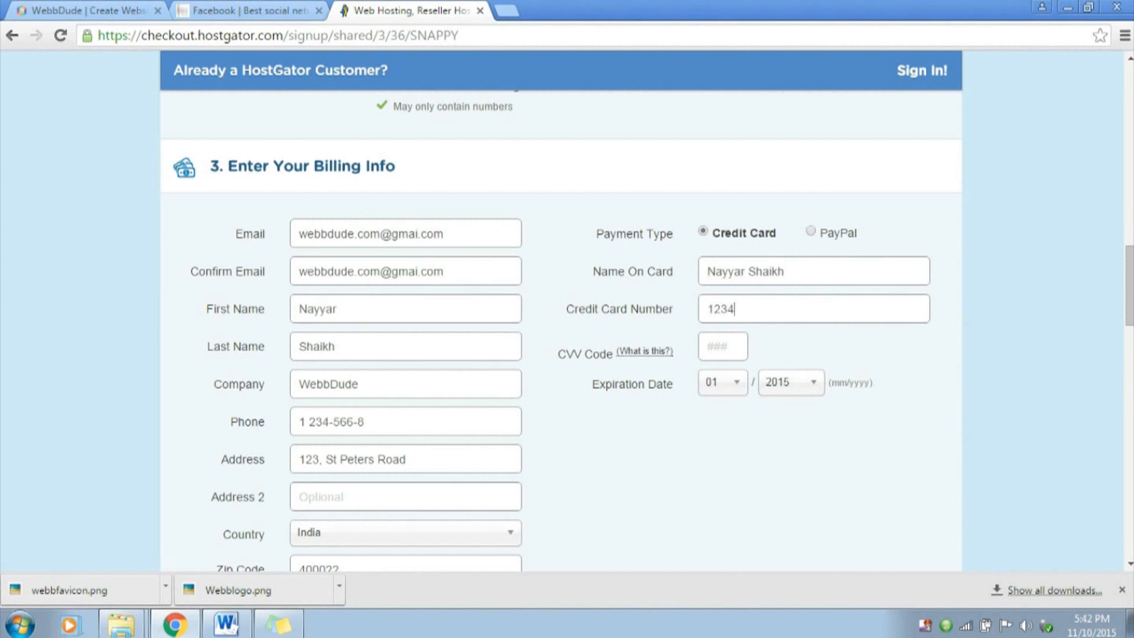
{"action": "type", "text": "123"}
{"action": "type", "text": "402"}
Set the credit card's expiration date to 04/2018
{"action": "left_click", "coordinate": [723, 382]}
{"action": "left_click", "coordinate": [711, 503]}
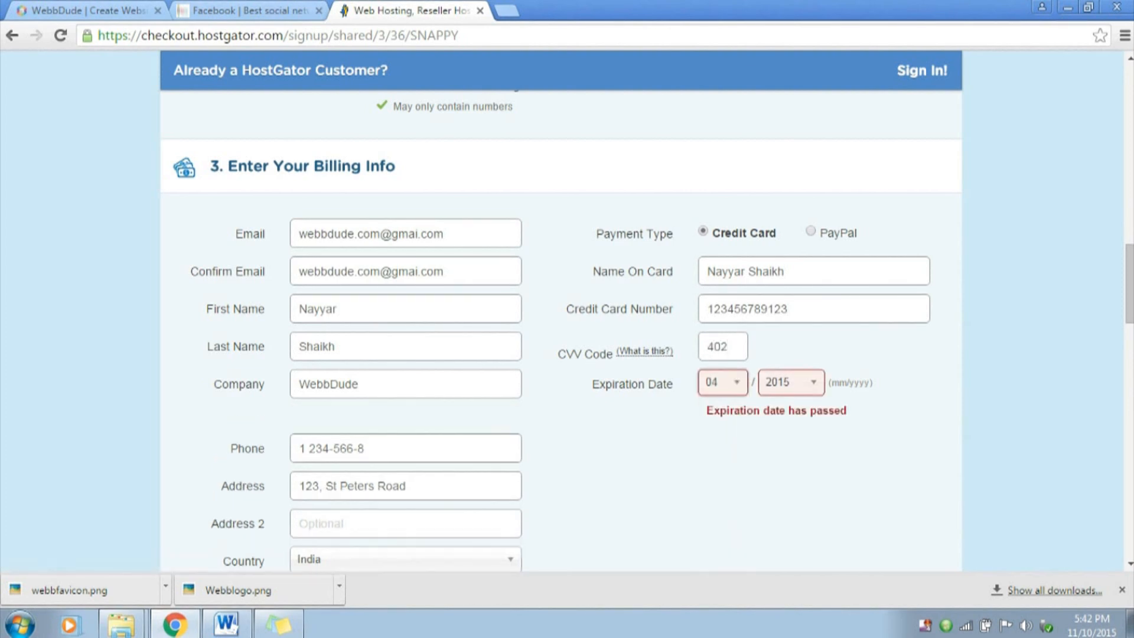
{"action": "left_click", "coordinate": [790, 382]}
{"action": "left_click", "coordinate": [779, 503]}
Deselect the SiteLock security and CodeGuard Site Backup add-ons in the additional services
{"action": "scroll", "coordinate": [779, 503], "scroll_direction": "down", "scroll_amount": 9}
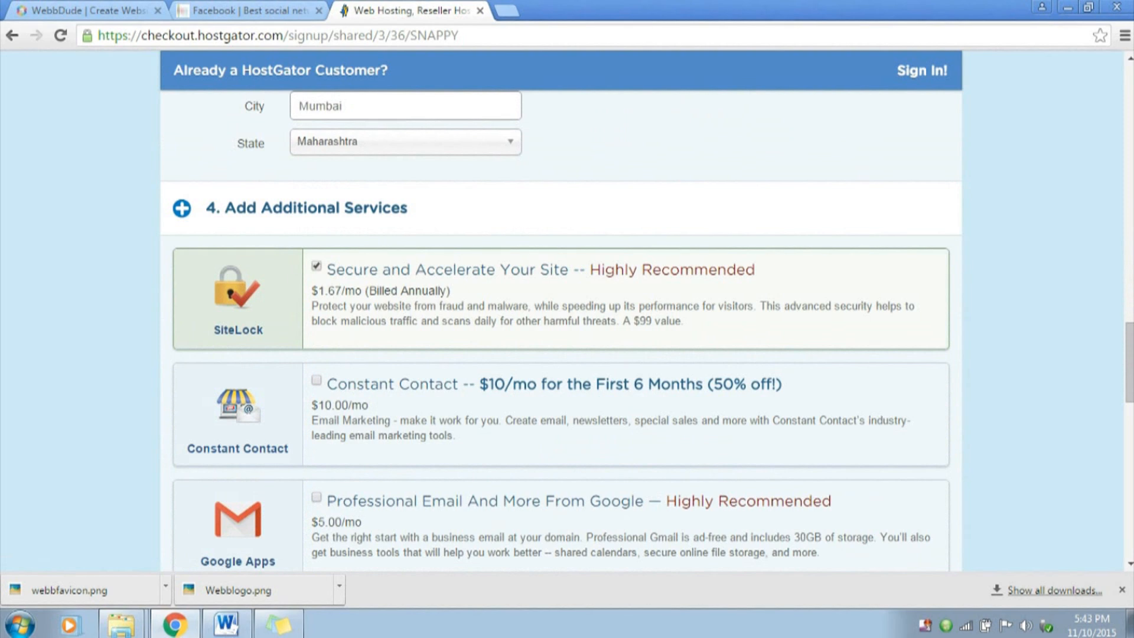
{"action": "scroll", "coordinate": [561, 307], "scroll_direction": "down", "scroll_amount": 1}
{"action": "scroll", "coordinate": [562, 308], "scroll_direction": "down", "scroll_amount": 2}
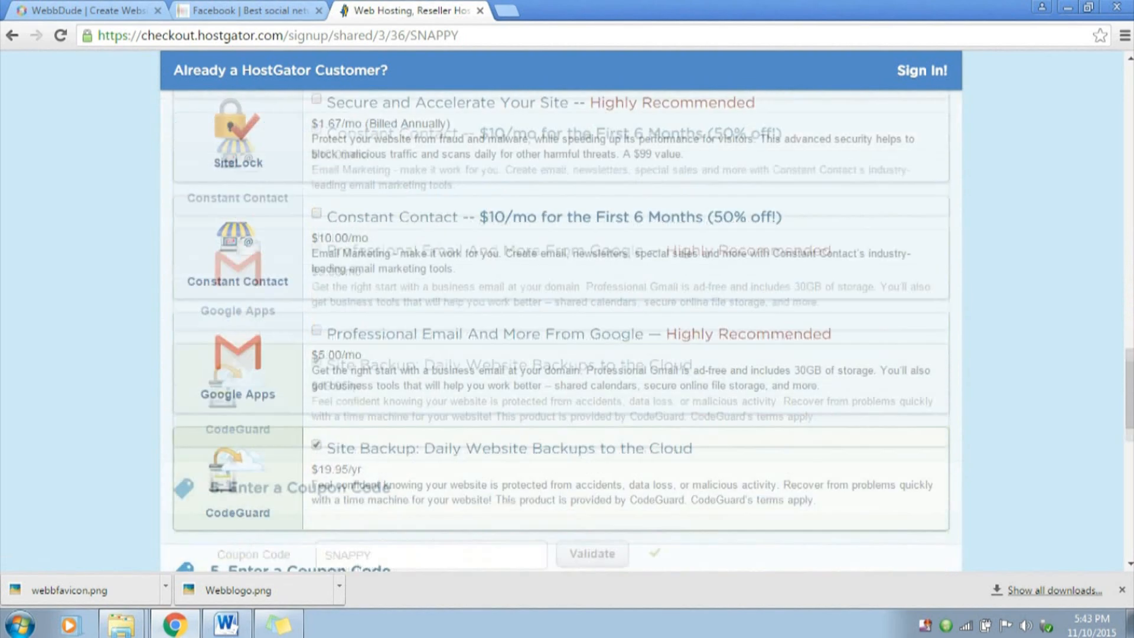
{"action": "left_click", "coordinate": [317, 360]}
{"action": "scroll", "coordinate": [317, 361], "scroll_direction": "down", "scroll_amount": 3}
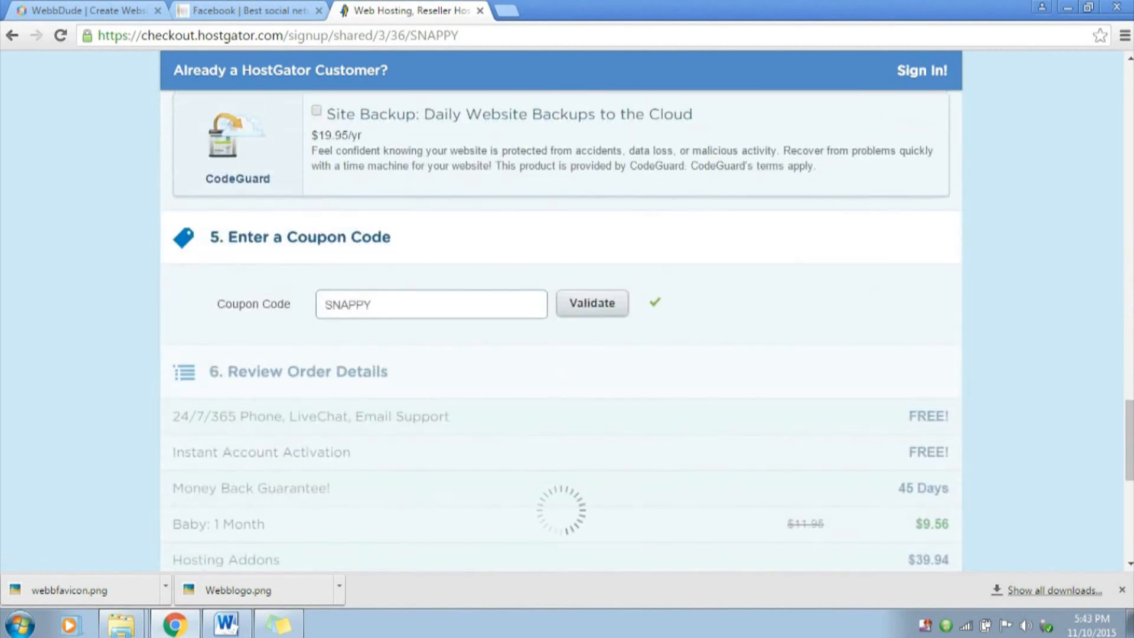
Replace the order's coupon code with 1CENTWEBBDUDE and apply it
{"action": "scroll", "coordinate": [316, 361], "scroll_direction": "down", "scroll_amount": 2}
{"action": "scroll", "coordinate": [562, 307], "scroll_direction": "up", "scroll_amount": 1}
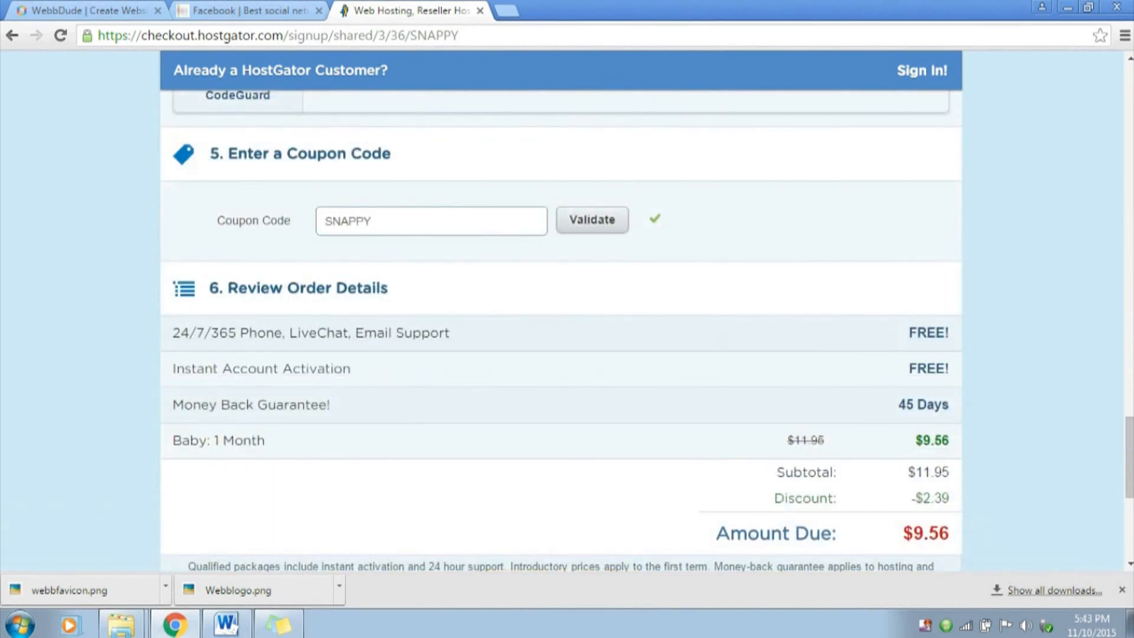
{"action": "left_click_drag", "start_coordinate": [217, 221], "coordinate": [290, 220]}
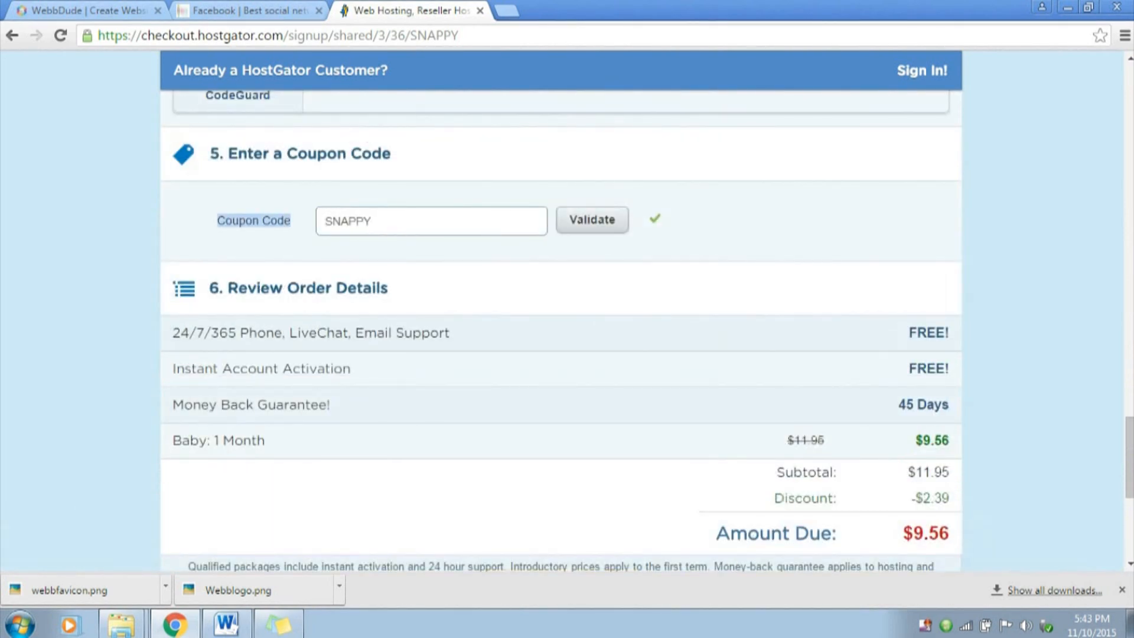
{"action": "left_click", "coordinate": [372, 221]}
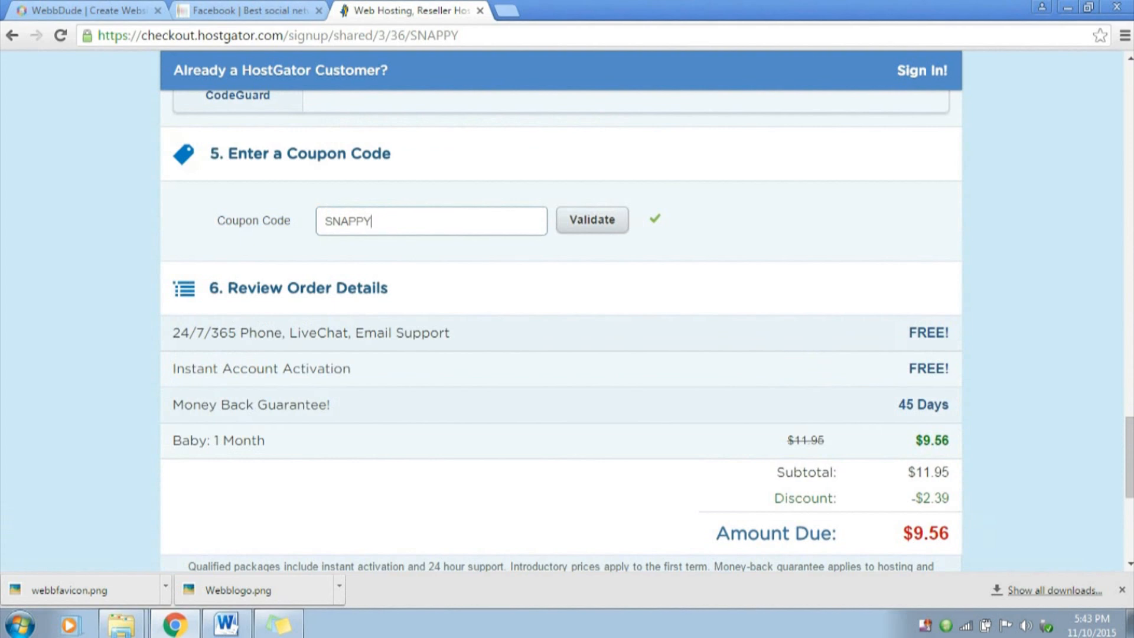
{"action": "left_click_drag", "start_coordinate": [922, 498], "coordinate": [949, 498]}
{"action": "left_click", "coordinate": [945, 499]}
{"action": "key", "text": "ctrl+a"}
{"action": "type", "text": "1CENTWEBBDUDE"}
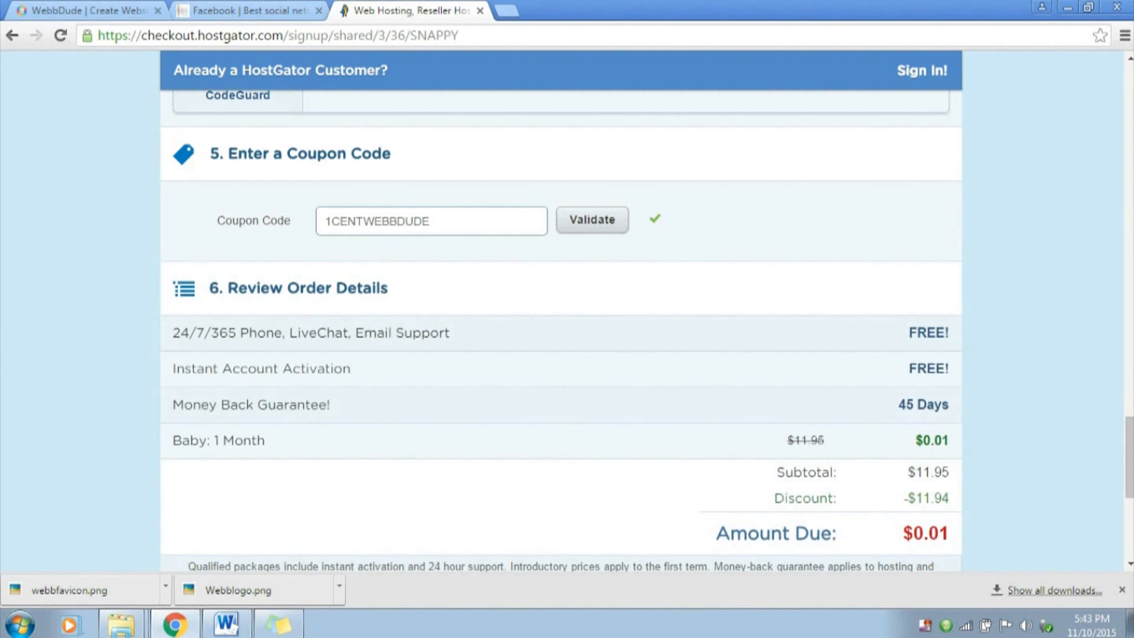
Check the amount due in the order details against the applied coupon code
{"action": "left_click_drag", "start_coordinate": [716, 533], "coordinate": [938, 534]}
{"action": "left_click", "coordinate": [950, 533]}
{"action": "left_click", "coordinate": [944, 533]}
{"action": "left_click_drag", "start_coordinate": [950, 533], "coordinate": [938, 533]}
{"action": "left_click", "coordinate": [944, 534]}
{"action": "double_click", "coordinate": [378, 221]}
{"action": "left_click", "coordinate": [378, 221]}
{"action": "left_click_drag", "start_coordinate": [950, 533], "coordinate": [938, 534]}
Set the Baby hosting plan's billing cycle to 12 months
{"action": "scroll", "coordinate": [938, 534], "scroll_direction": "up", "scroll_amount": 20}
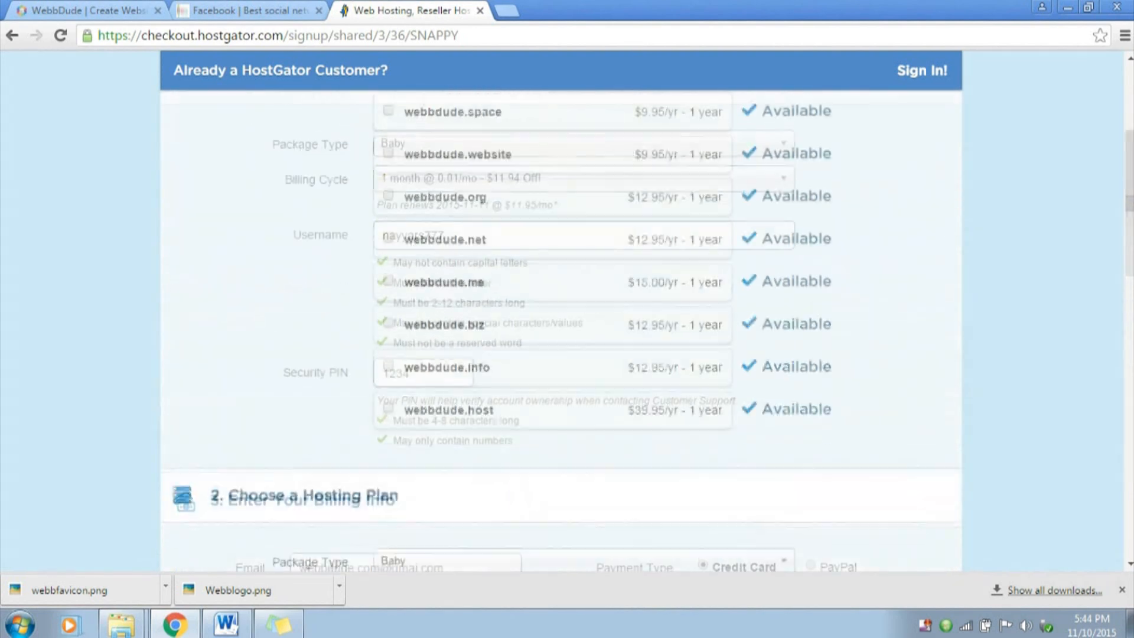
{"action": "scroll", "coordinate": [561, 331], "scroll_direction": "up", "scroll_amount": 3}
{"action": "scroll", "coordinate": [561, 331], "scroll_direction": "down", "scroll_amount": 11}
{"action": "scroll", "coordinate": [561, 331], "scroll_direction": "up", "scroll_amount": 2}
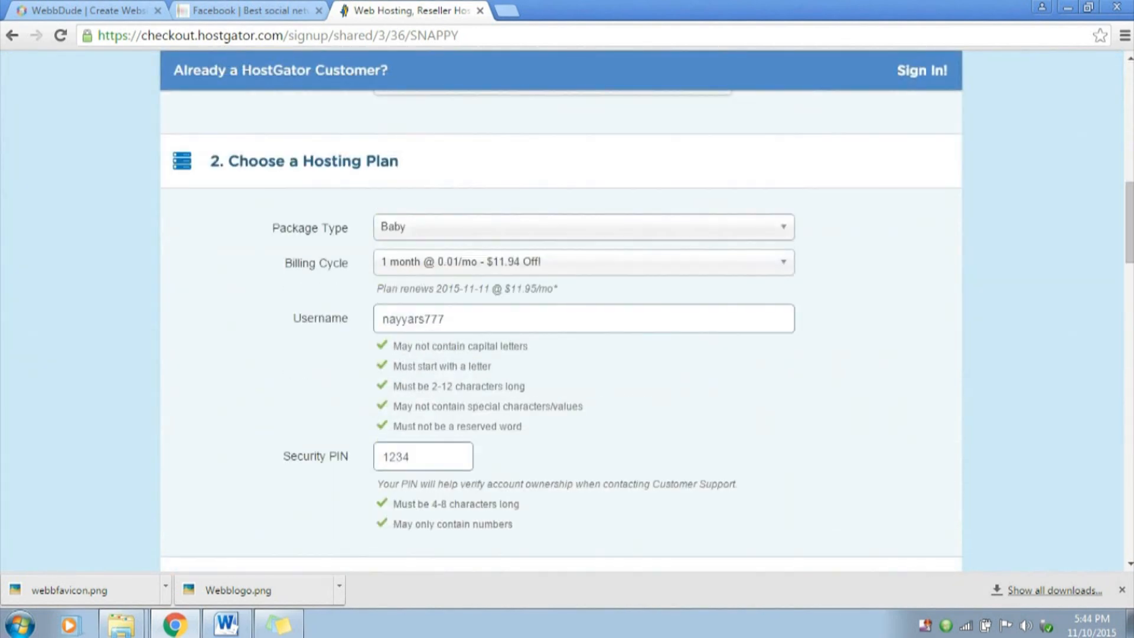
{"action": "left_click", "coordinate": [584, 261]}
{"action": "left_click", "coordinate": [472, 348]}
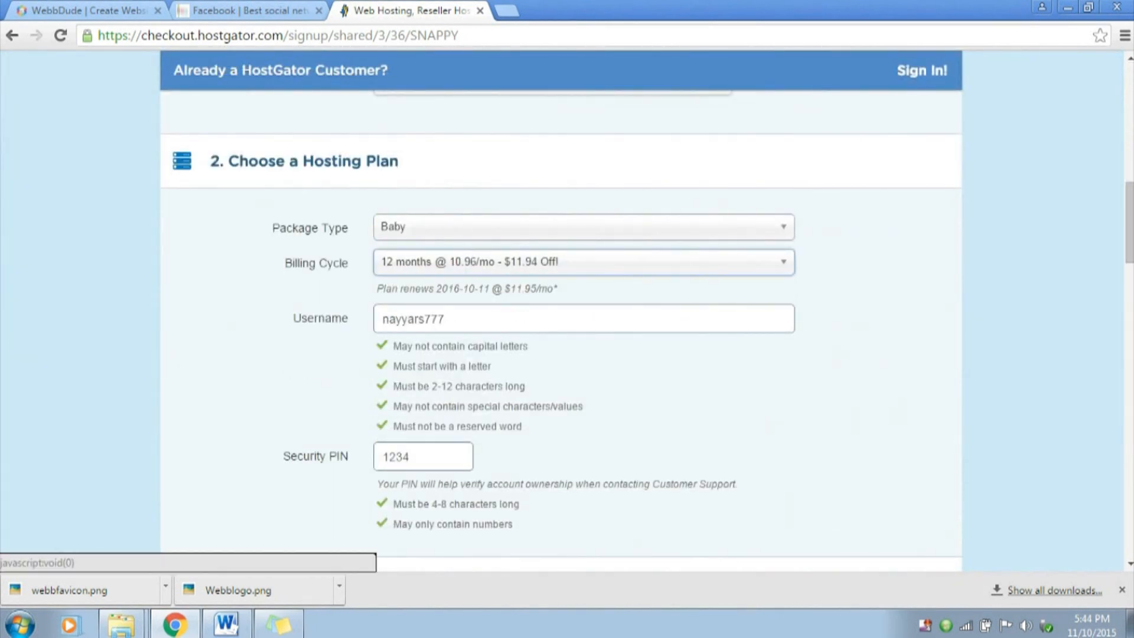
Replace the coupon code with WEBBDUDE25, validate it and check the discount in the order details
{"action": "scroll", "coordinate": [561, 330], "scroll_direction": "down", "scroll_amount": 20}
{"action": "scroll", "coordinate": [561, 330], "scroll_direction": "up", "scroll_amount": 6}
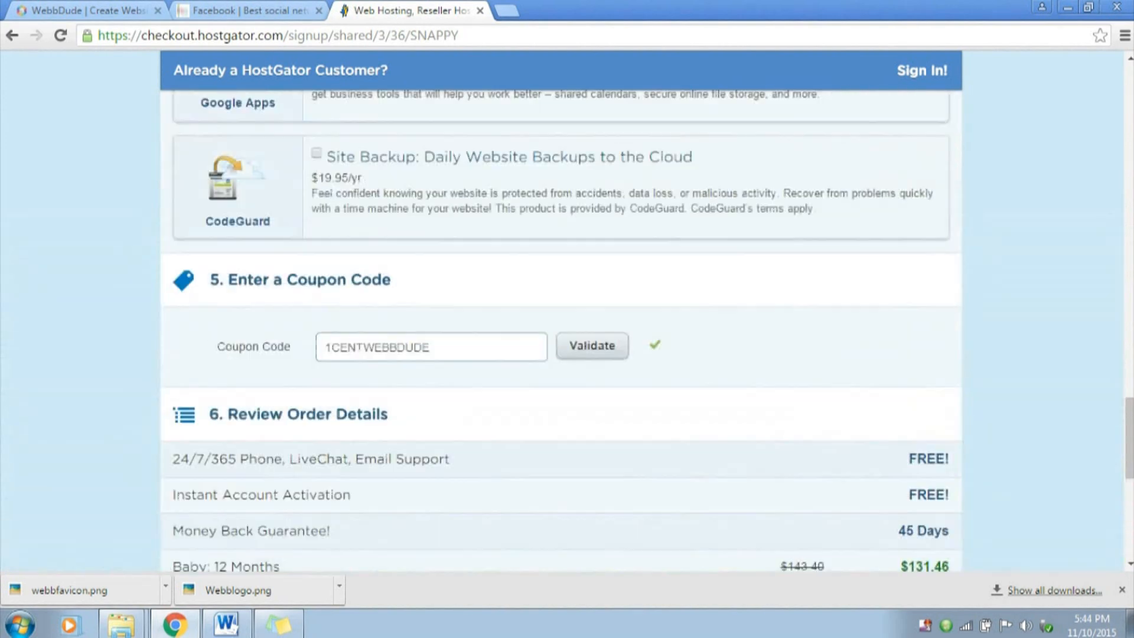
{"action": "double_click", "coordinate": [378, 347]}
{"action": "type", "text": "WEBBDUDE25"}
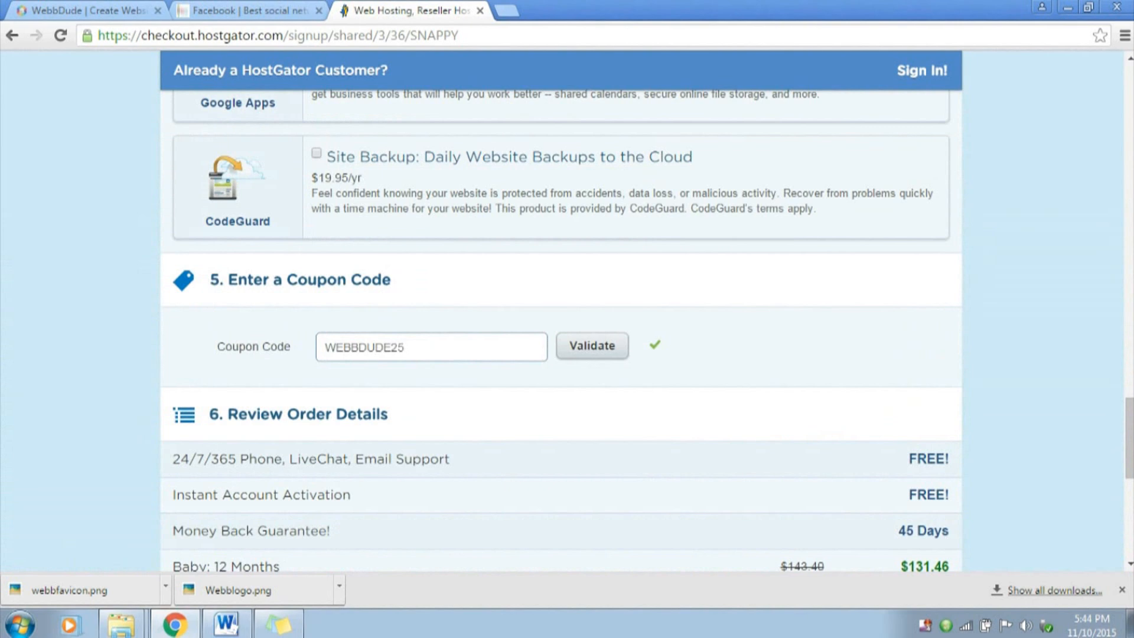
{"action": "left_click", "coordinate": [593, 346]}
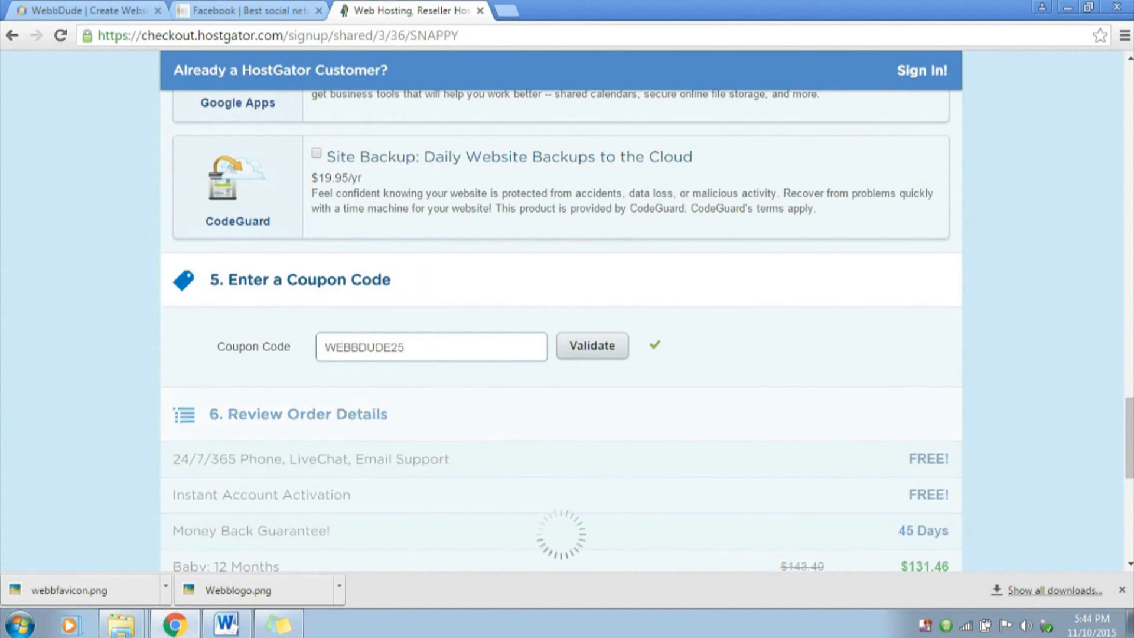
{"action": "scroll", "coordinate": [561, 346], "scroll_direction": "down", "scroll_amount": 2}
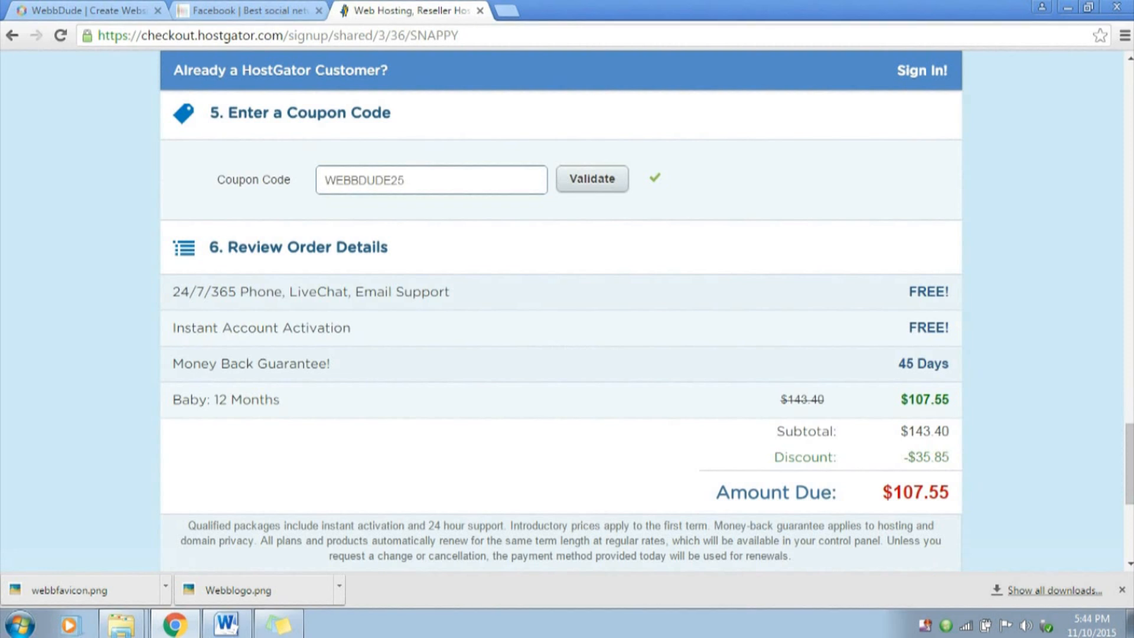
{"action": "left_click_drag", "start_coordinate": [914, 457], "coordinate": [930, 457]}
{"action": "left_click", "coordinate": [931, 458]}
Agree to the terms of service and policies, and submit the hosting order for checkout
{"action": "scroll", "coordinate": [561, 307], "scroll_direction": "down", "scroll_amount": 5}
{"action": "left_click", "coordinate": [339, 246]}
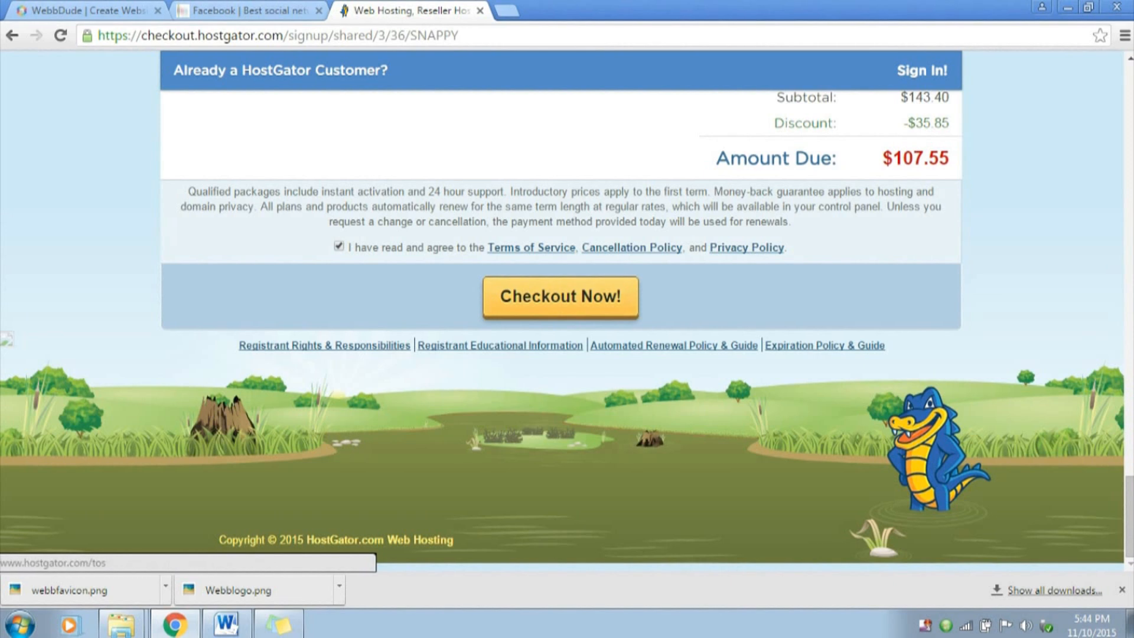
{"action": "left_click", "coordinate": [561, 297]}
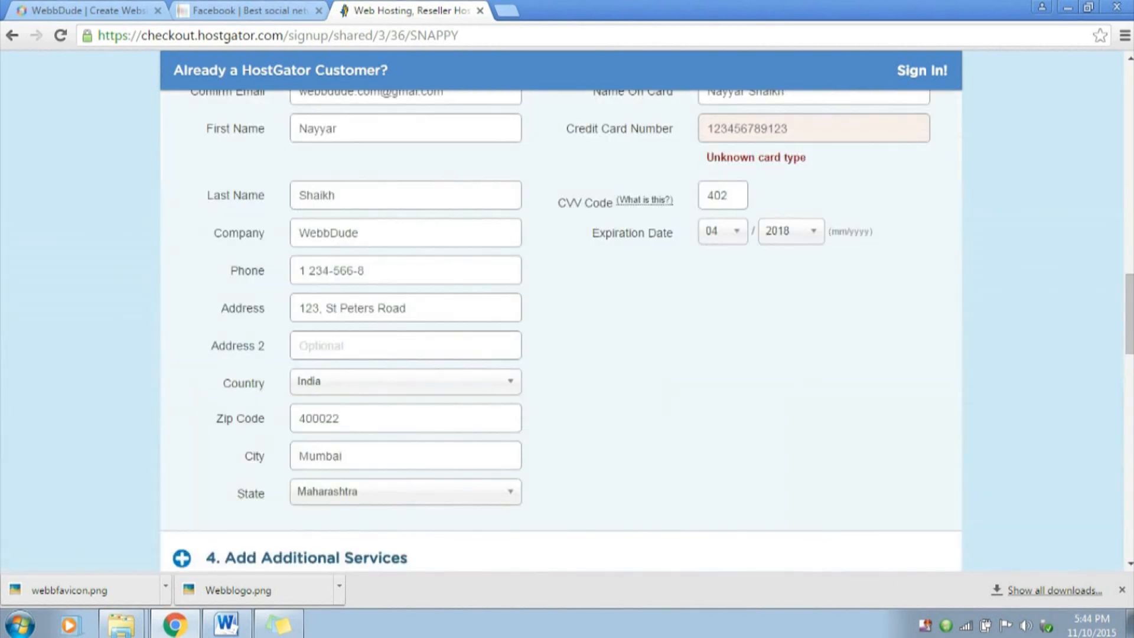
{"action": "scroll", "coordinate": [561, 307], "scroll_direction": "up", "scroll_amount": 5}
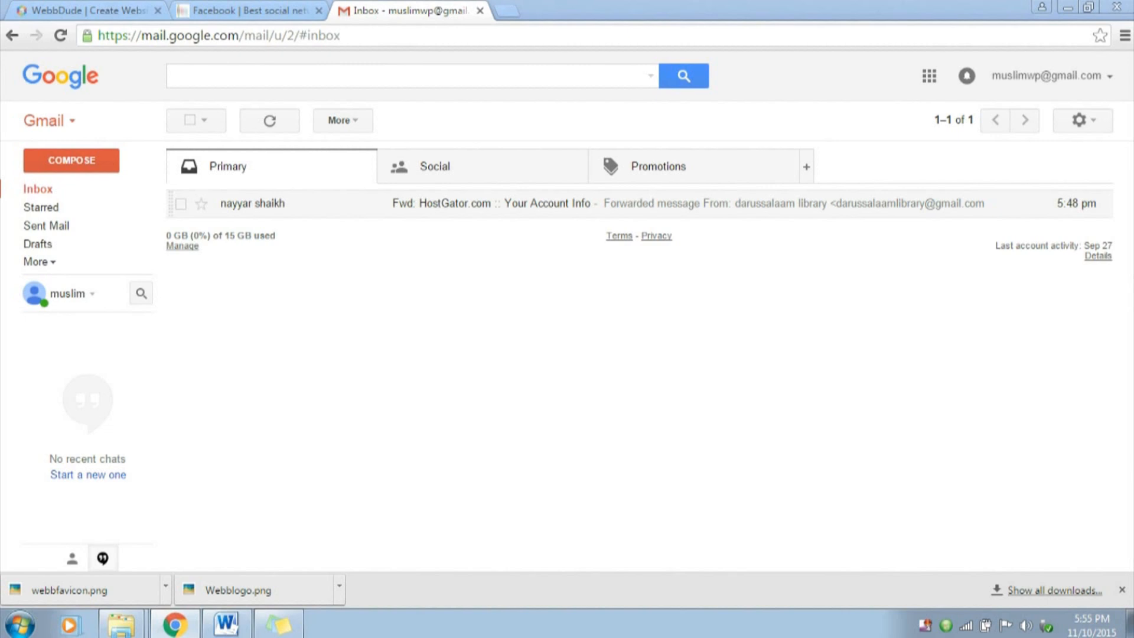
Open the forwarded HostGator account info email in Gmail and examine its control panel link and login details
{"action": "left_click", "coordinate": [490, 204]}
{"action": "scroll", "coordinate": [529, 355], "scroll_direction": "down", "scroll_amount": 3}
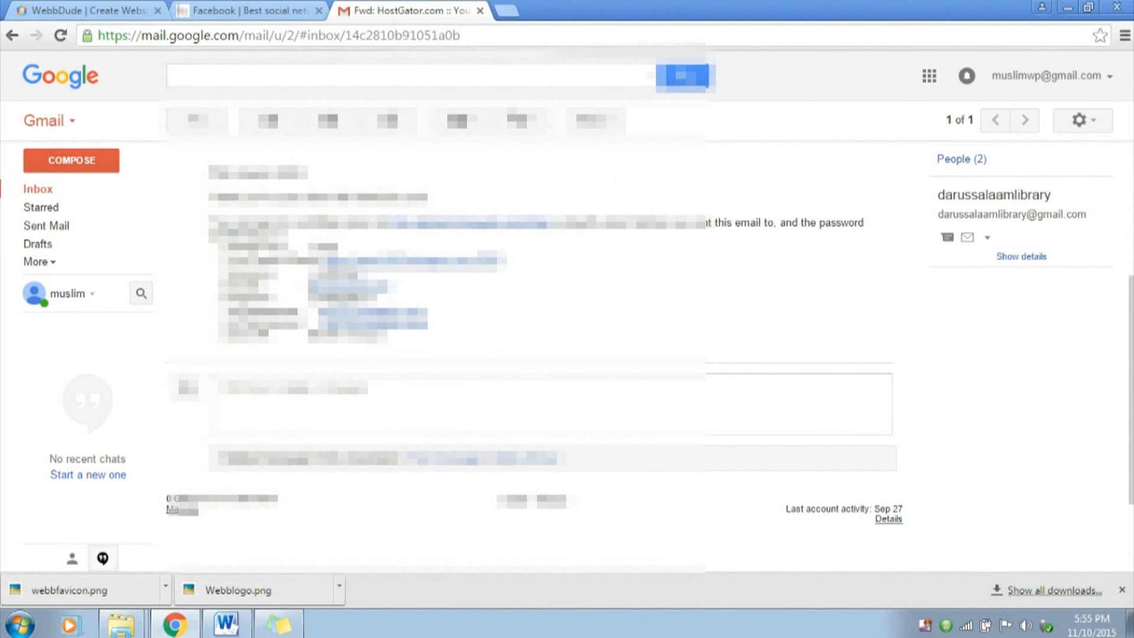
{"action": "left_click_drag", "start_coordinate": [219, 246], "coordinate": [386, 337]}
{"action": "left_click", "coordinate": [440, 336]}
{"action": "left_click_drag", "start_coordinate": [221, 246], "coordinate": [428, 325]}
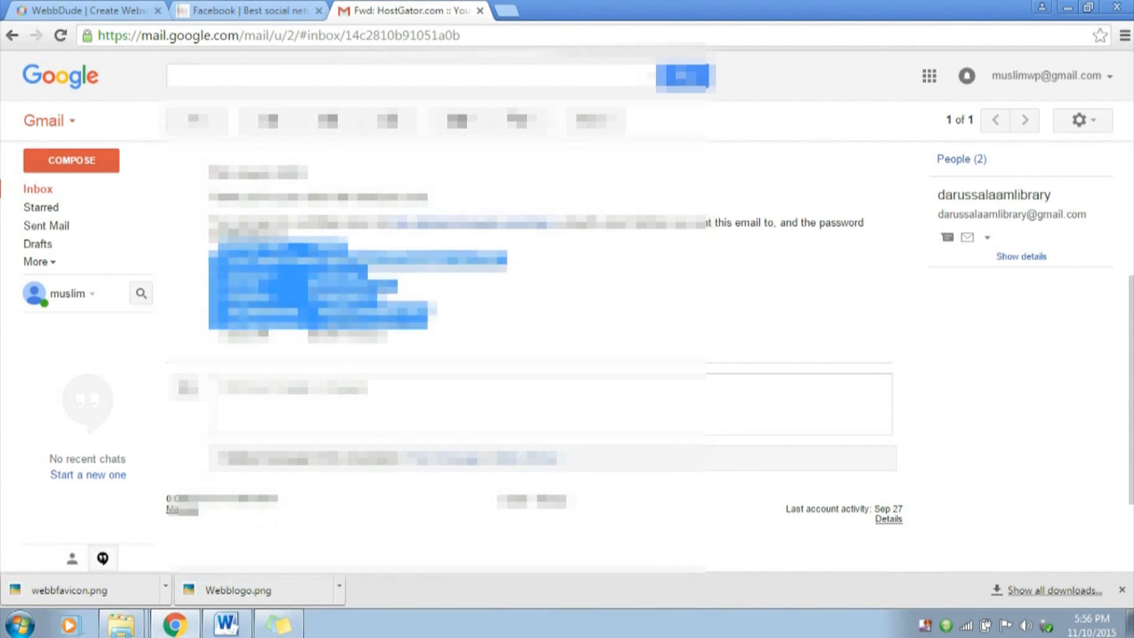
{"action": "left_click", "coordinate": [437, 329]}
{"action": "left_click_drag", "start_coordinate": [228, 261], "coordinate": [317, 260]}
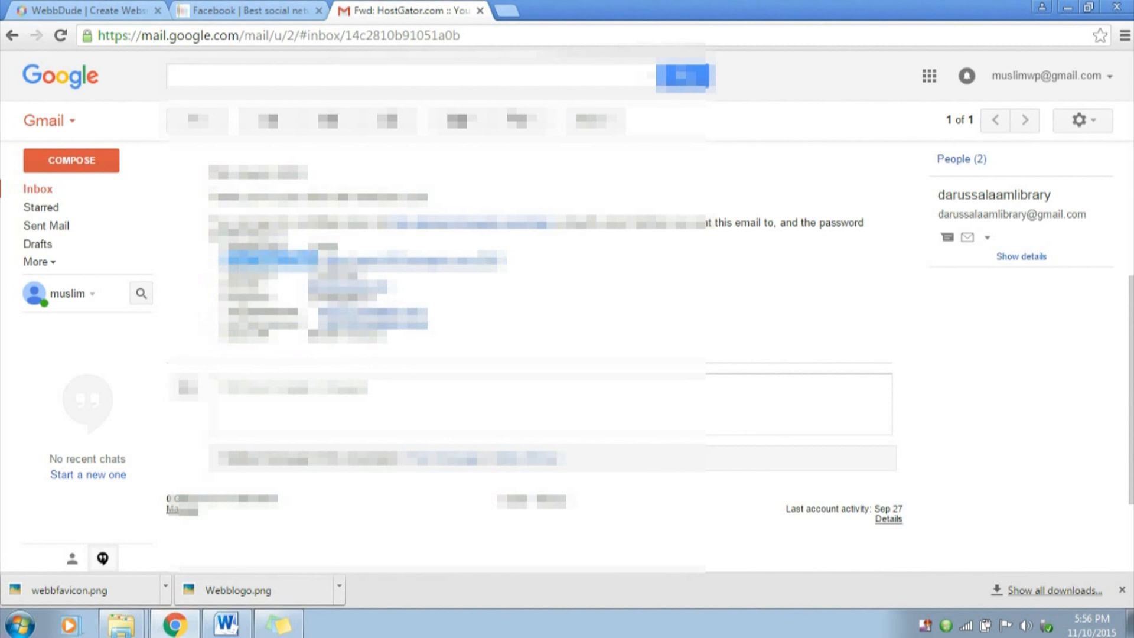
{"action": "left_click", "coordinate": [318, 261]}
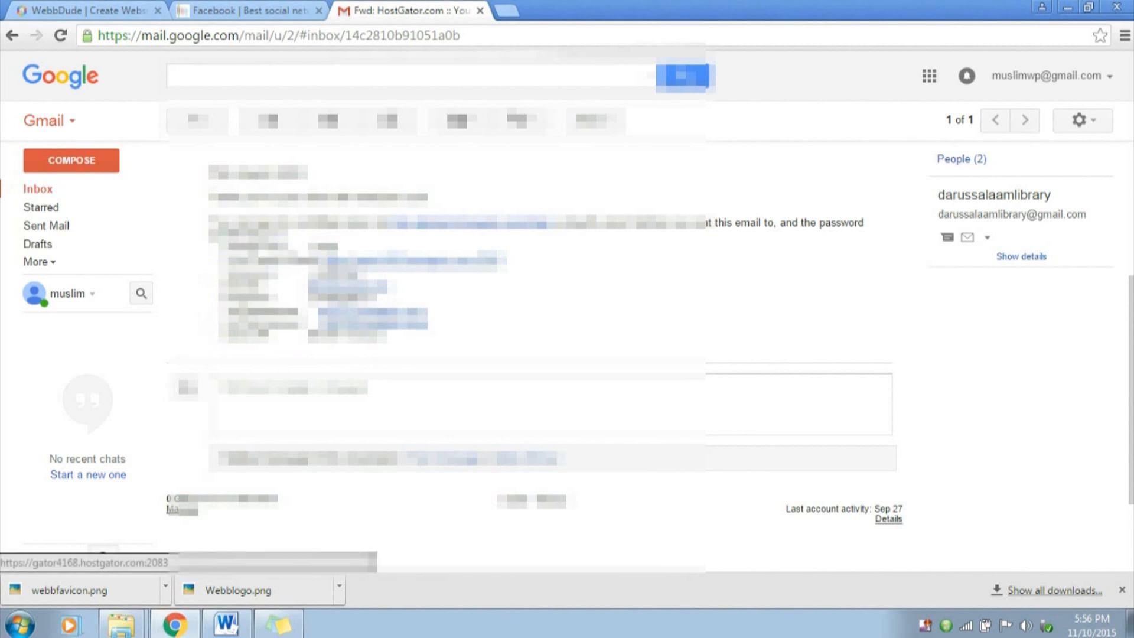
Open the control panel login page from the email, and copy the account password from the email's login details
{"action": "left_click", "coordinate": [407, 261]}
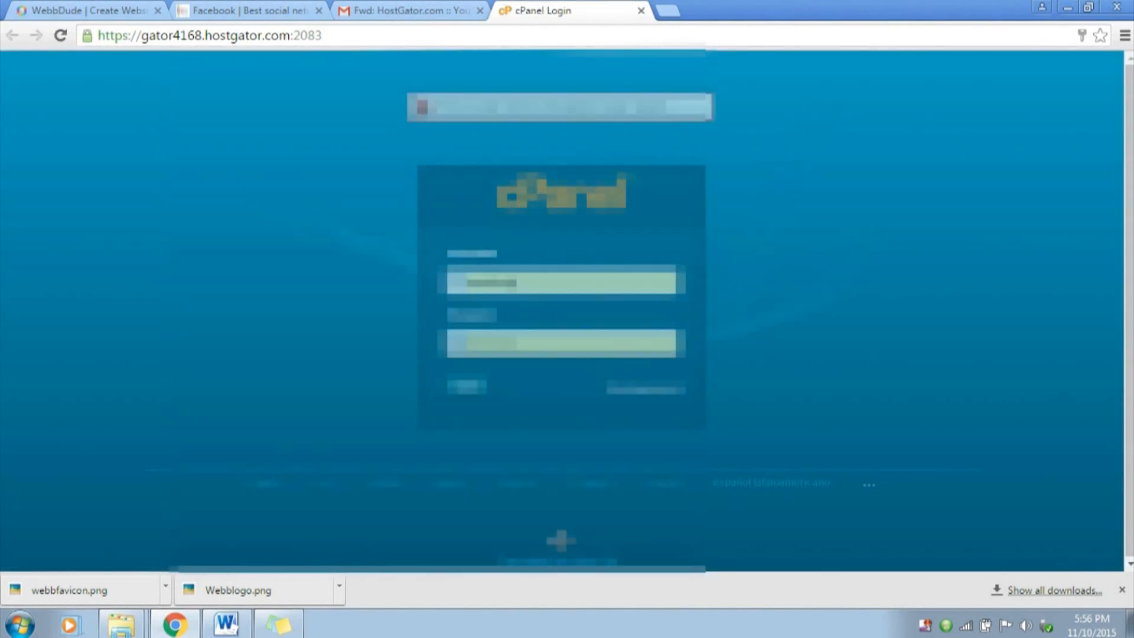
{"action": "left_click", "coordinate": [412, 11]}
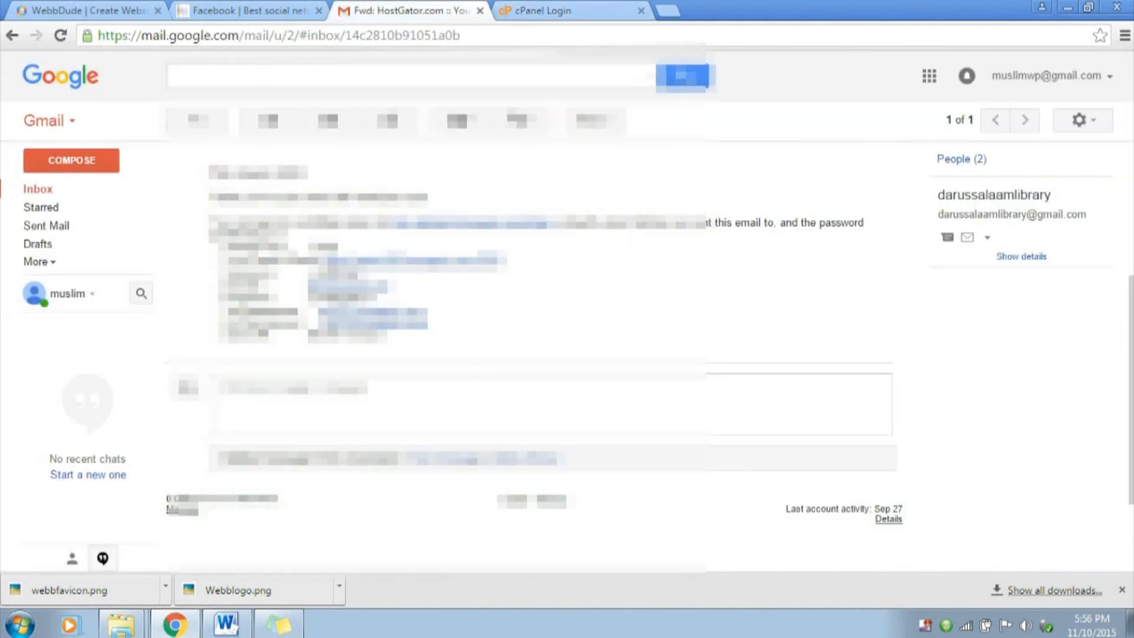
{"action": "left_click_drag", "start_coordinate": [359, 274], "coordinate": [313, 274]}
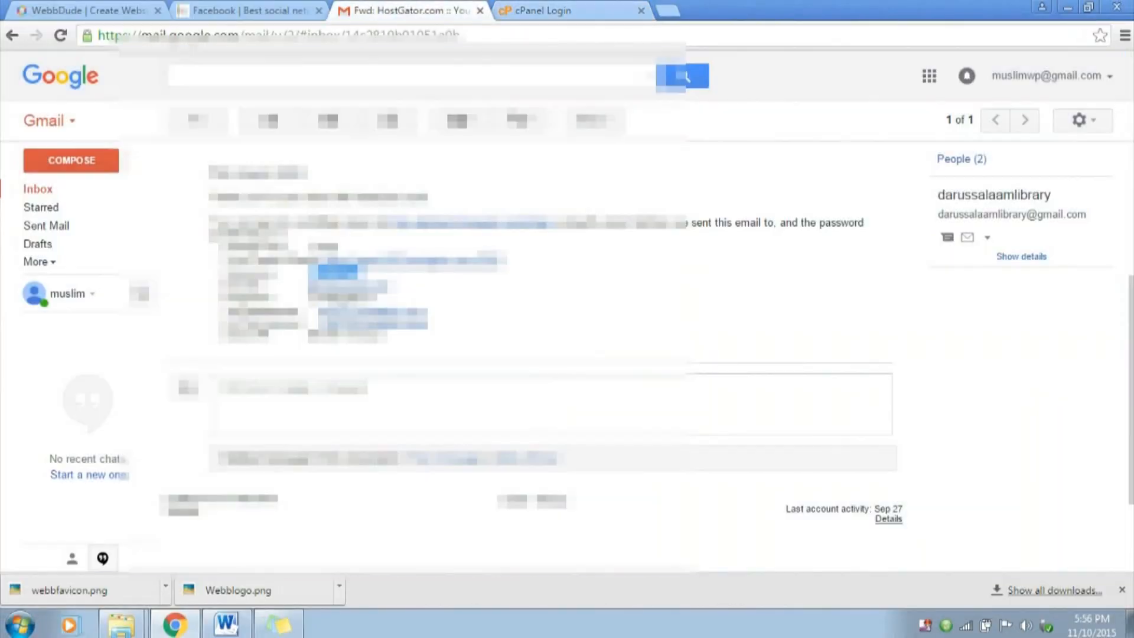
{"action": "mouse_move", "coordinate": [309, 298]}
{"action": "left_mouse_down"}
{"action": "mouse_move", "coordinate": [377, 297]}
{"action": "mouse_move", "coordinate": [309, 298]}
{"action": "left_mouse_up"}
{"action": "left_click", "coordinate": [377, 298]}
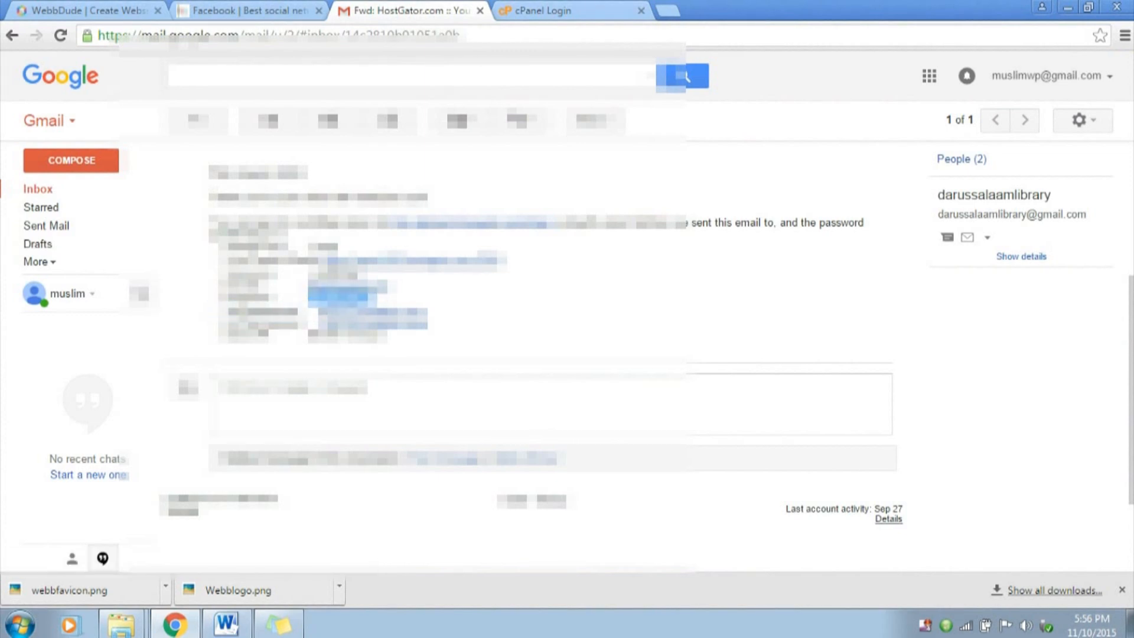
Paste the account password into the cPanel login form and log in
{"action": "left_click", "coordinate": [544, 11]}
{"action": "left_click_drag", "start_coordinate": [515, 344], "coordinate": [467, 344]}
{"action": "key", "text": "ctrl+v"}
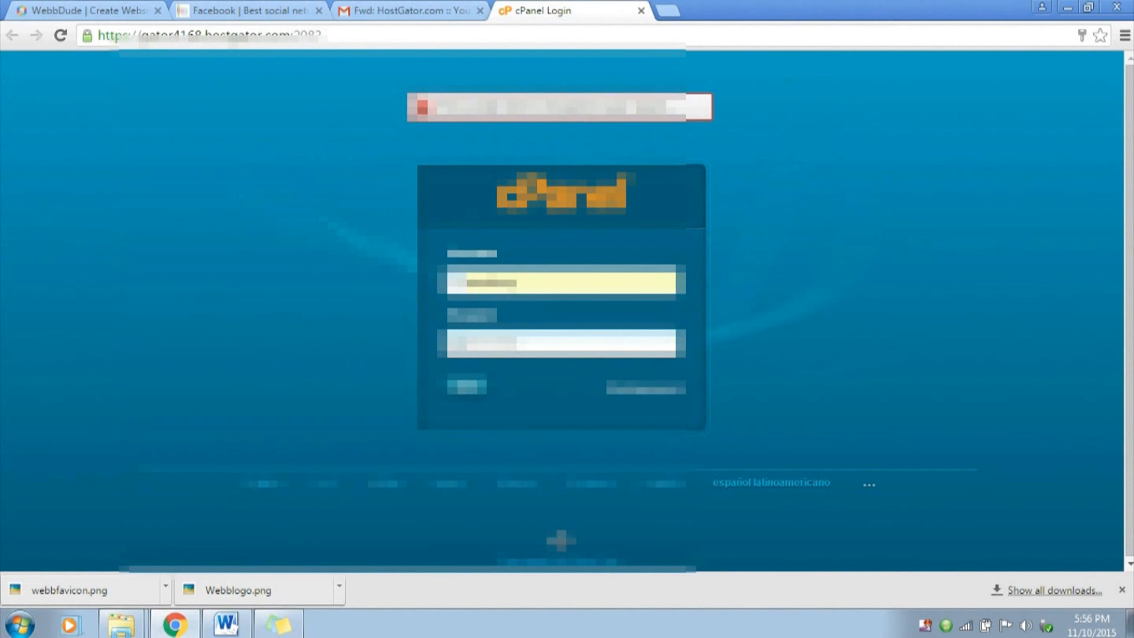
{"action": "key", "text": "Return"}
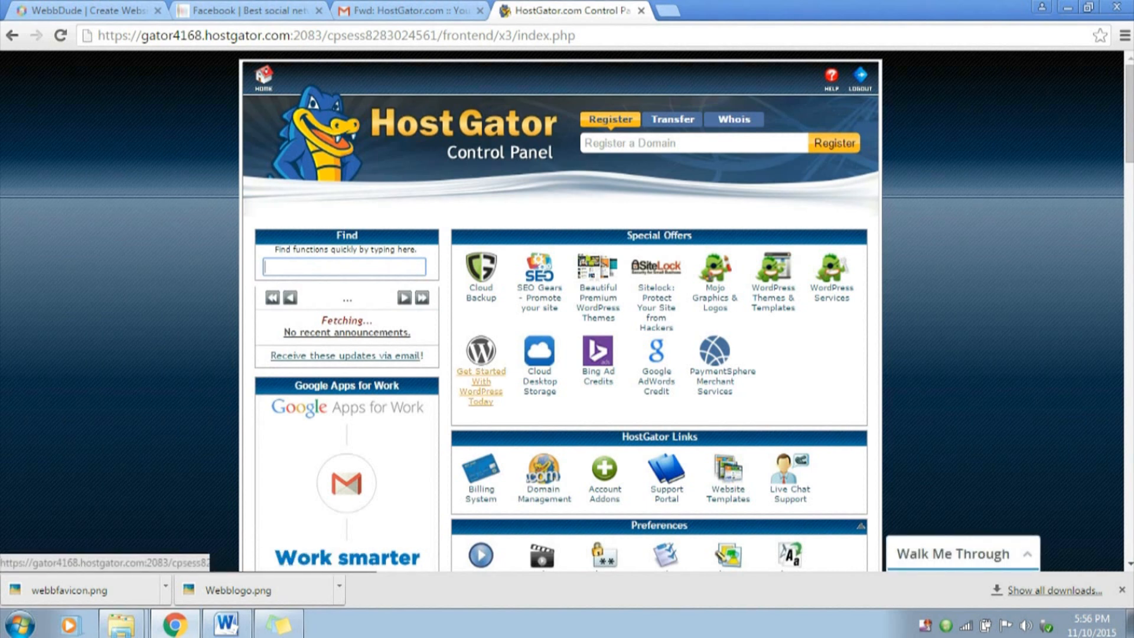
Open Get Started With WordPress Today in the control panel and start the free WordPress installation
{"action": "left_click", "coordinate": [481, 384]}
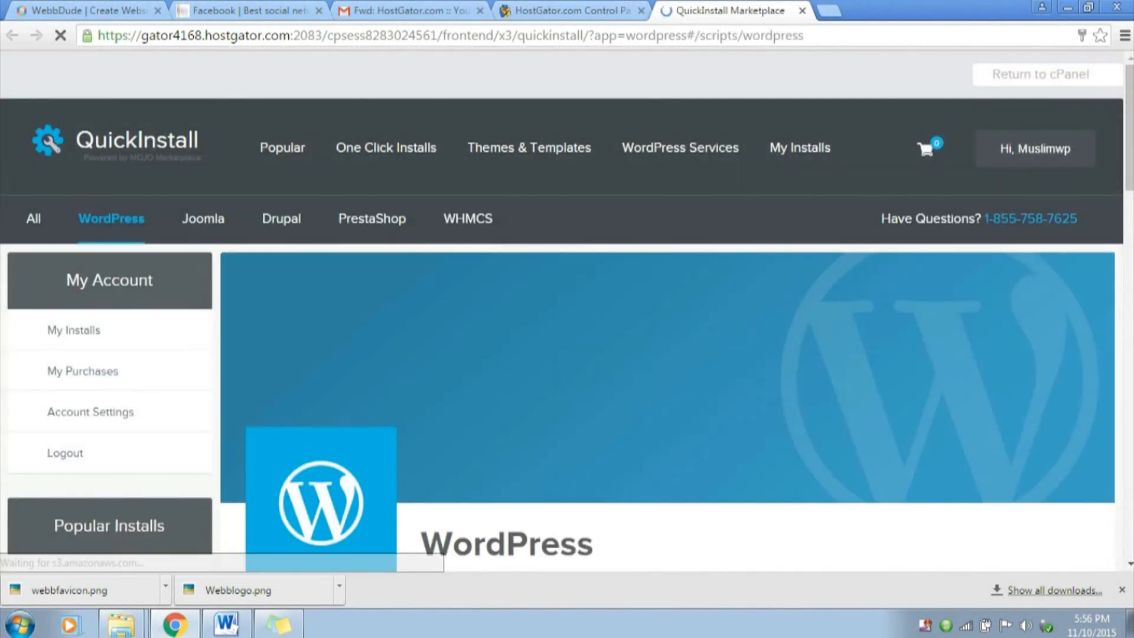
{"action": "scroll", "coordinate": [561, 311], "scroll_direction": "down", "scroll_amount": 8}
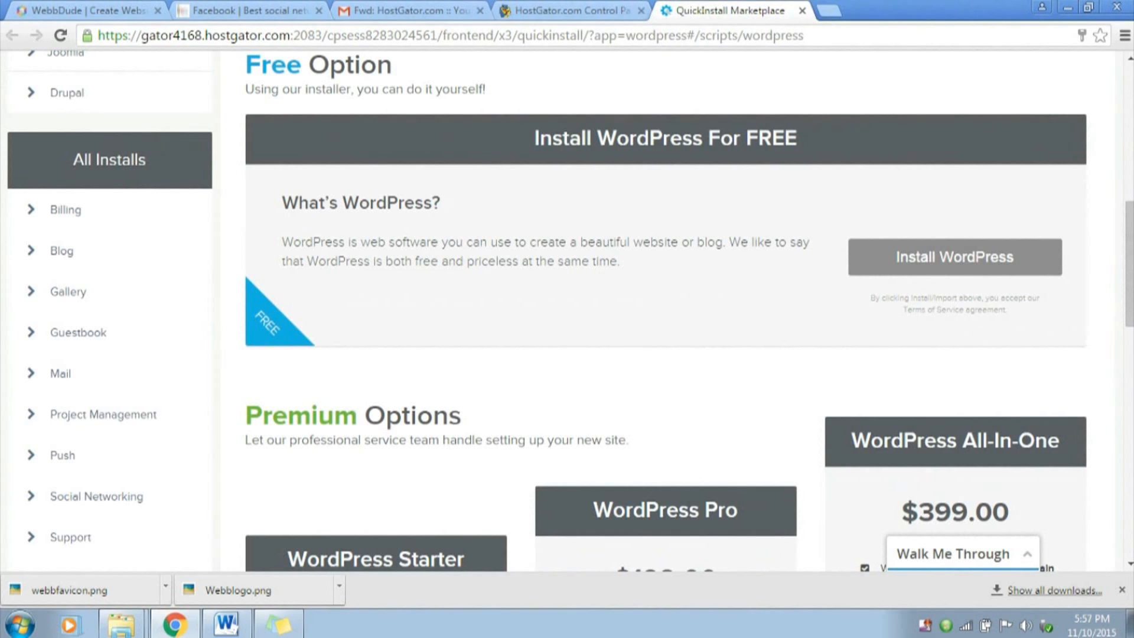
{"action": "triple_click", "coordinate": [666, 139]}
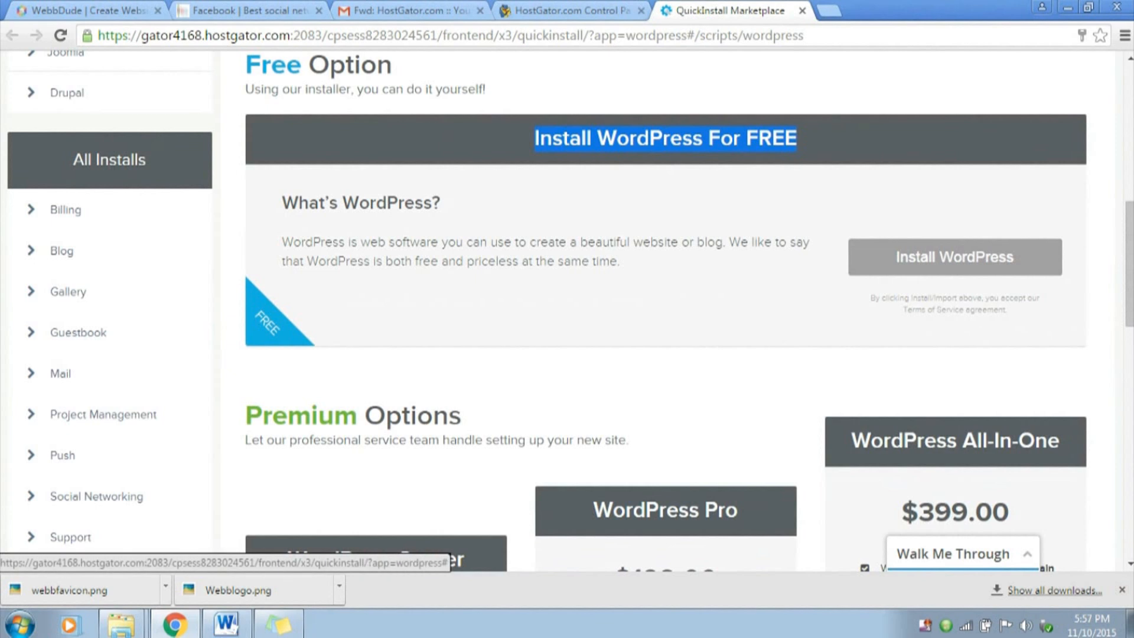
{"action": "left_click", "coordinate": [955, 256]}
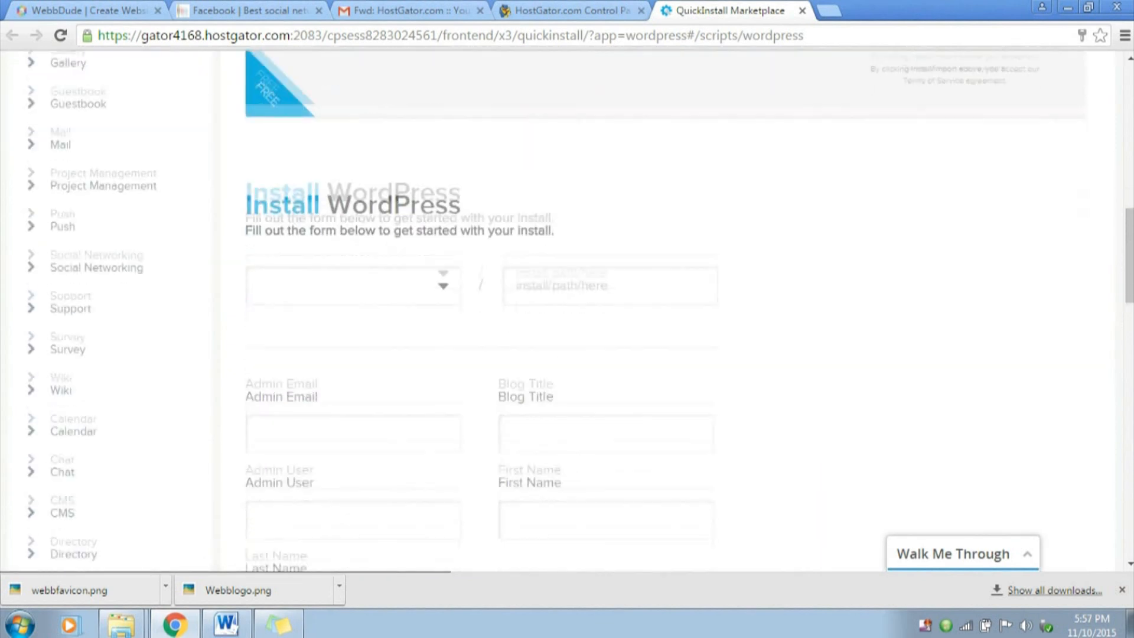
Select twitter.webbdude.com as the domain for the WordPress installation and leave the install path empty
{"action": "left_click", "coordinate": [353, 264]}
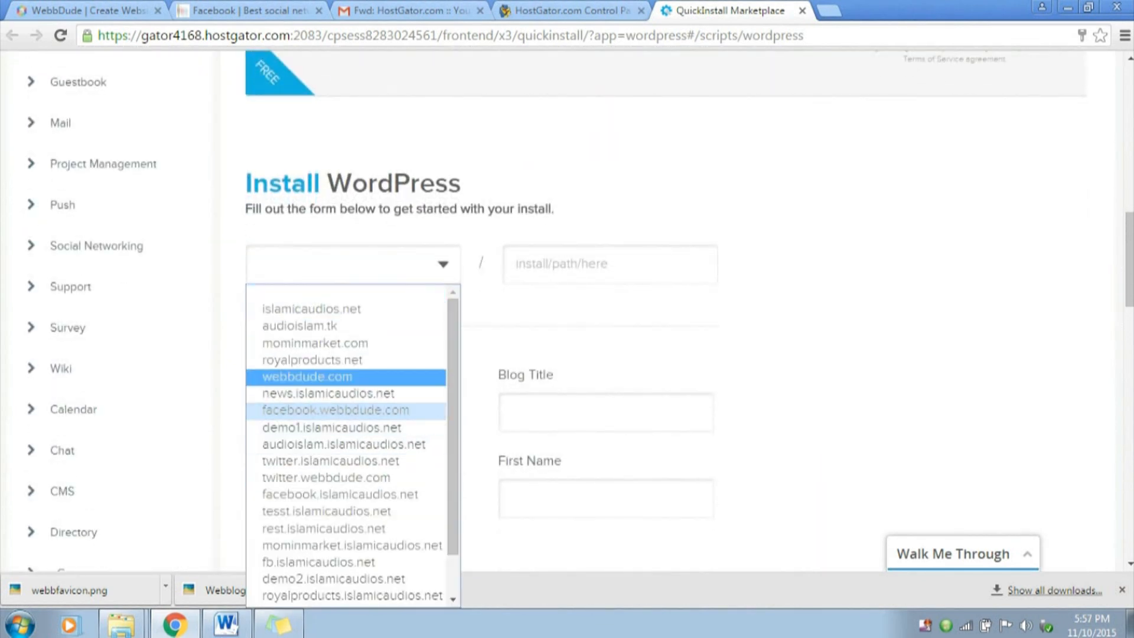
{"action": "scroll", "coordinate": [348, 359], "scroll_direction": "down", "scroll_amount": 2}
{"action": "scroll", "coordinate": [348, 412], "scroll_direction": "up", "scroll_amount": 1}
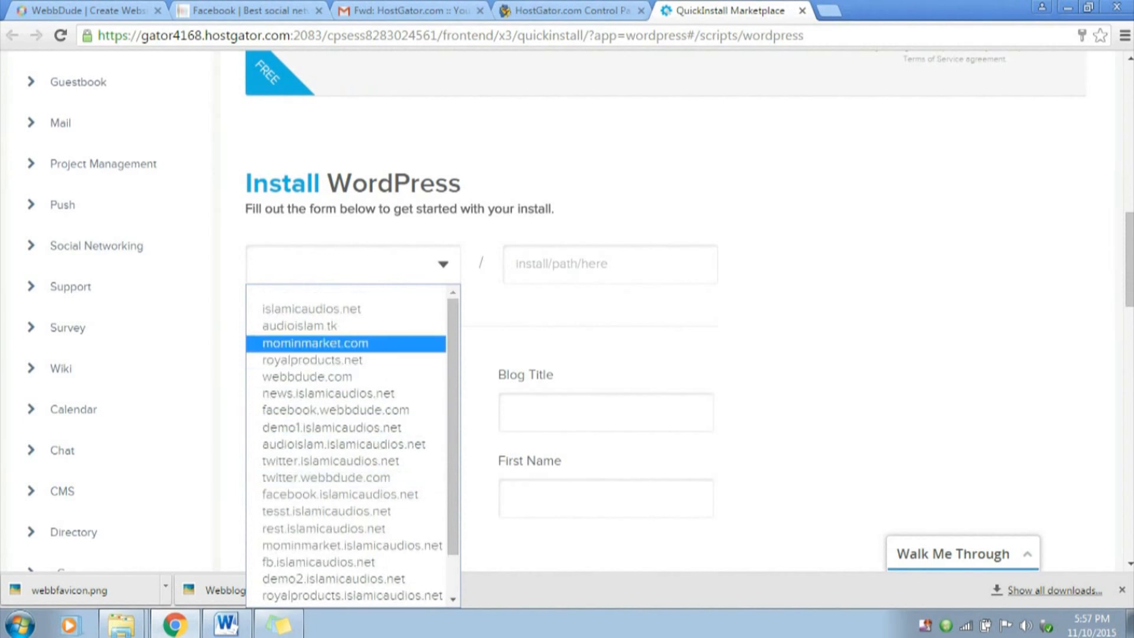
{"action": "scroll", "coordinate": [349, 528], "scroll_direction": "down", "scroll_amount": 1}
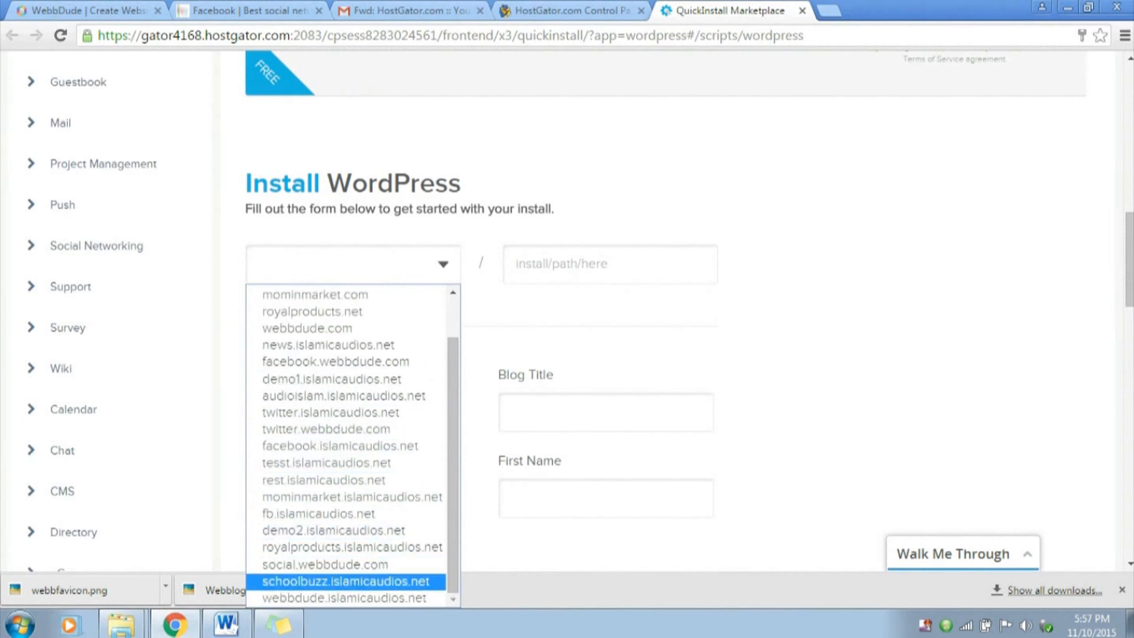
{"action": "left_click", "coordinate": [325, 429]}
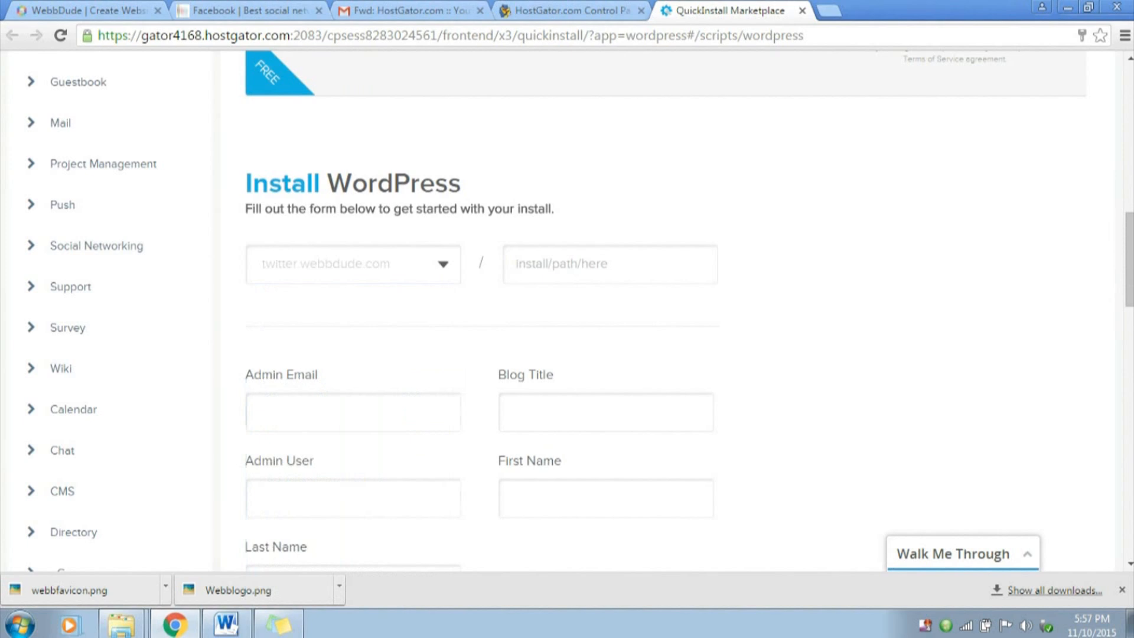
{"action": "left_click", "coordinate": [610, 264]}
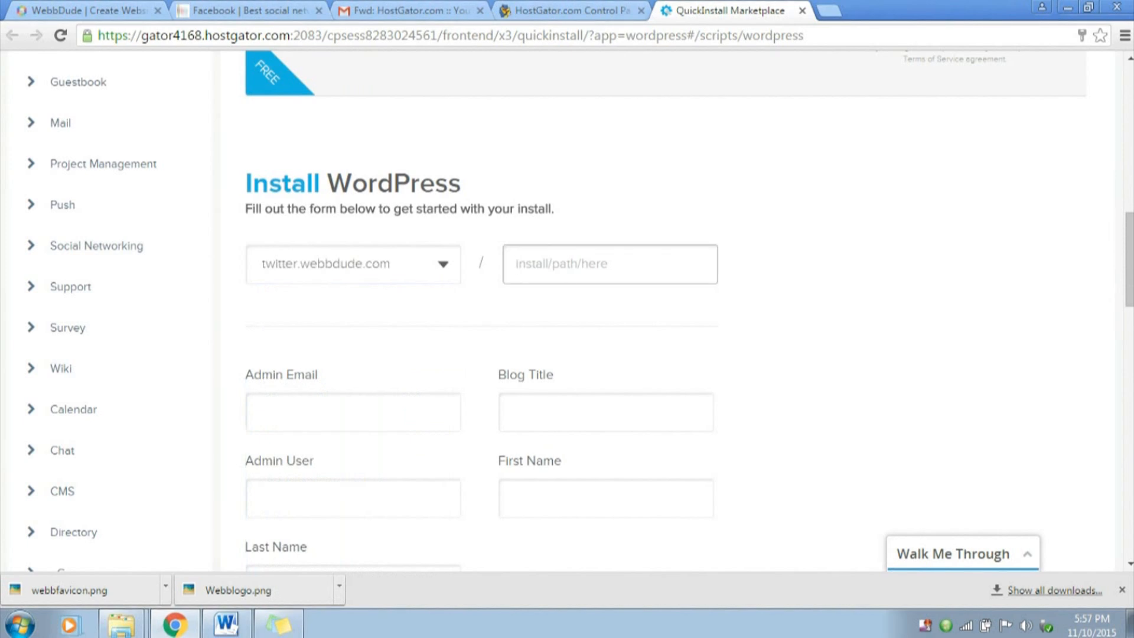
Fill in the admin e-mail address for the WordPress installation
{"action": "scroll", "coordinate": [610, 264], "scroll_direction": "down", "scroll_amount": 2}
{"action": "left_click", "coordinate": [353, 245]}
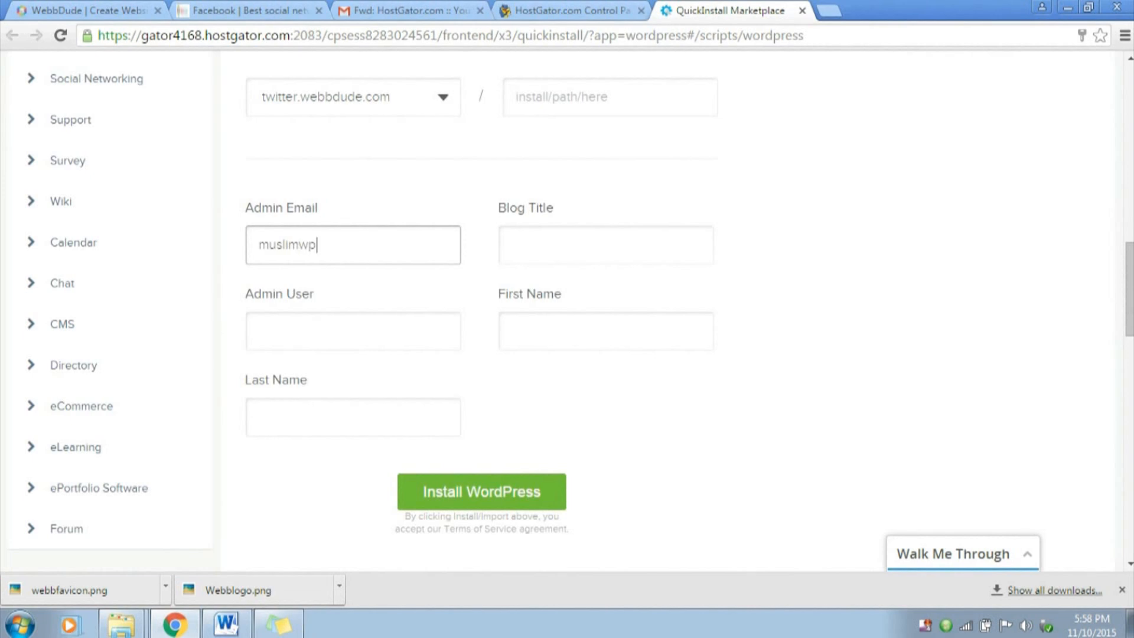
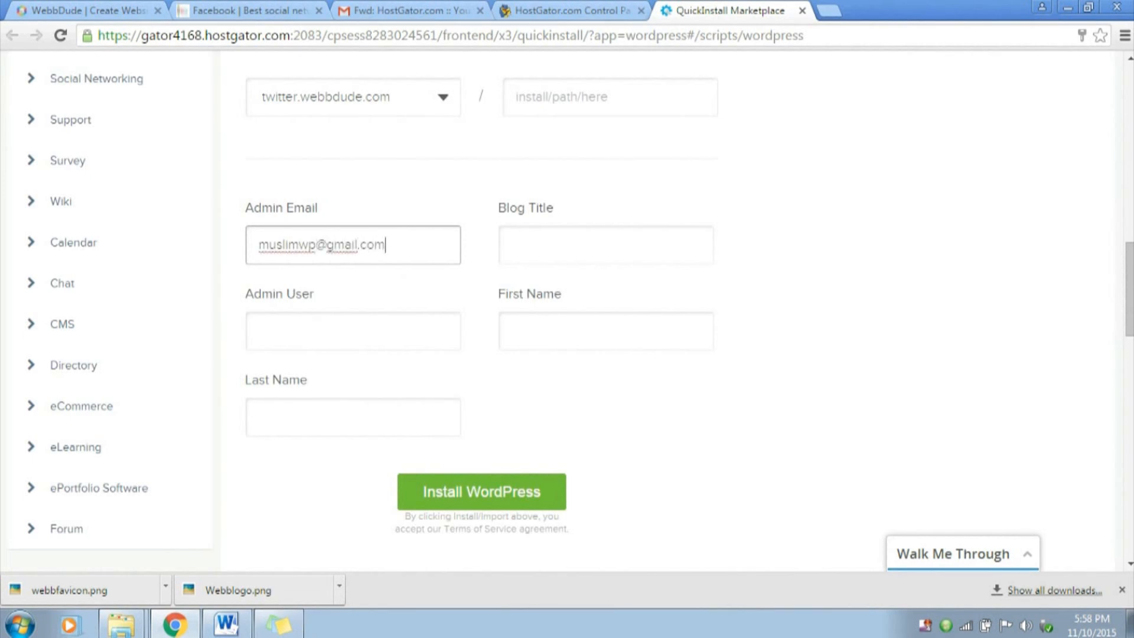
{"action": "key", "text": "Tab"}
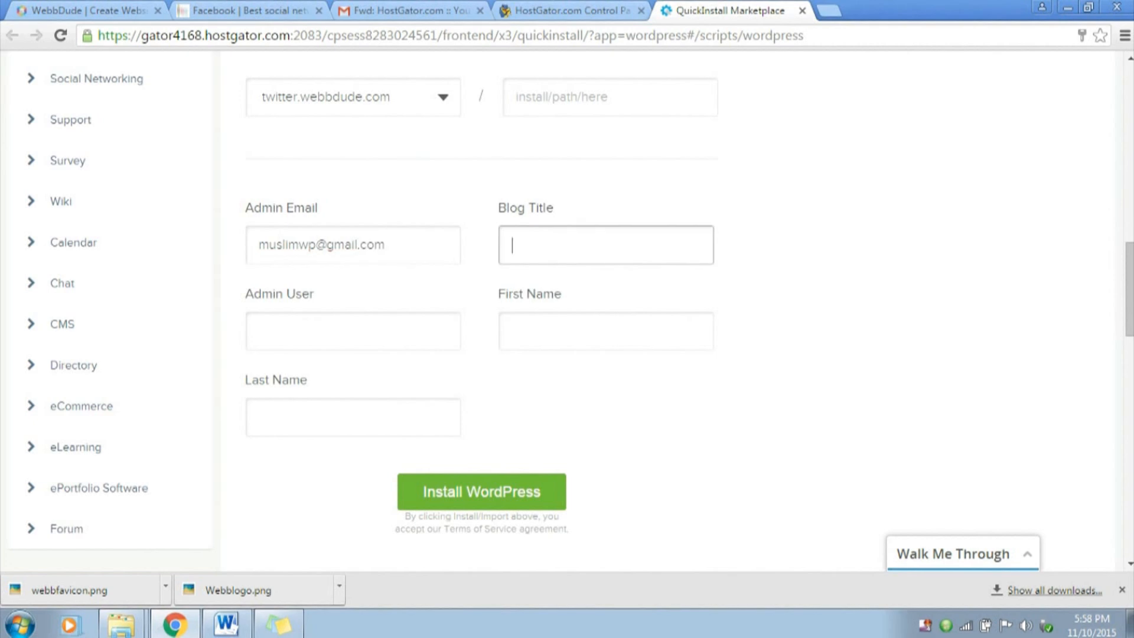
Set the blog title to Social Networking Website
{"action": "type", "text": "Social Networking Websi"}
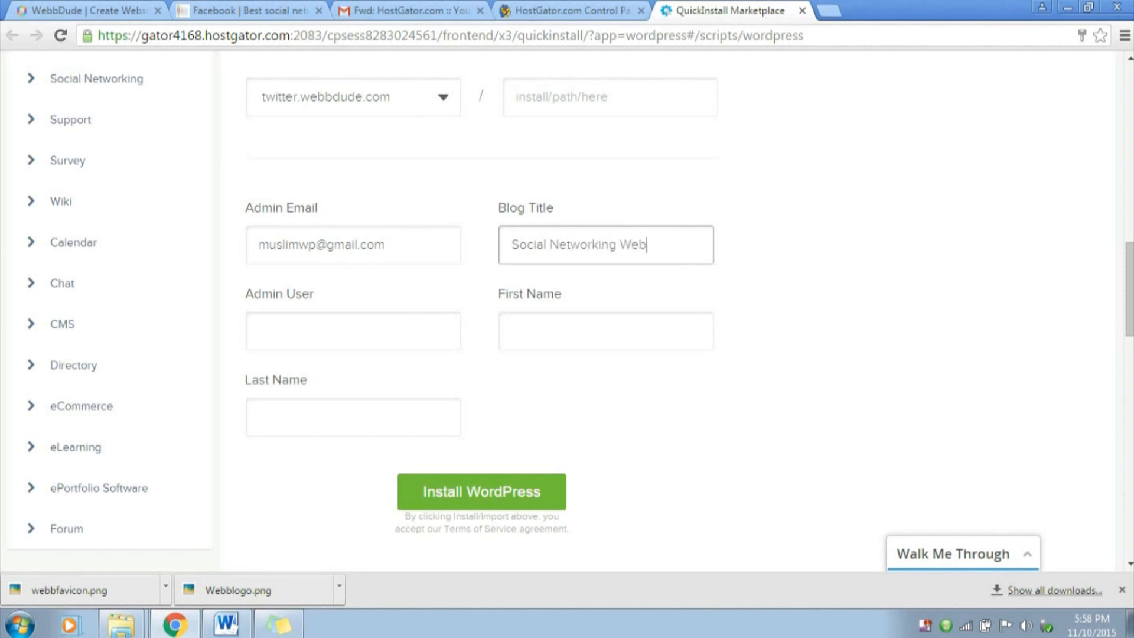
{"action": "type", "text": "te"}
{"action": "key", "text": "Tab"}
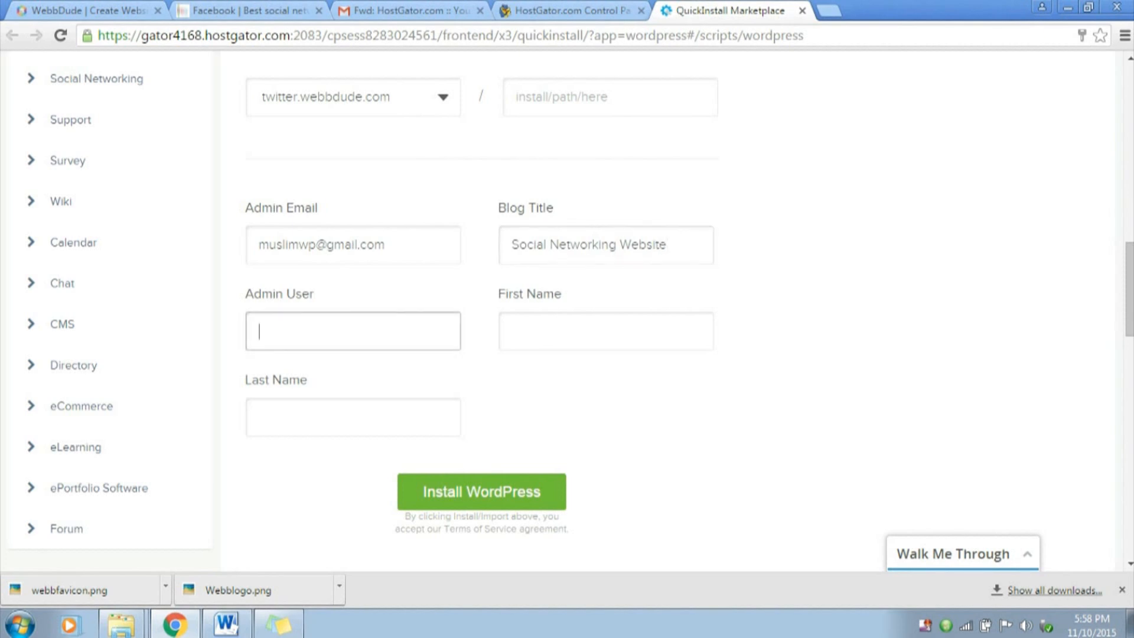
Fill in the admin username and the administrator's first and last name, and install WordPress
{"action": "type", "text": "nayyars777"}
{"action": "key", "text": "Tab"}
{"action": "key", "text": "Tab"}
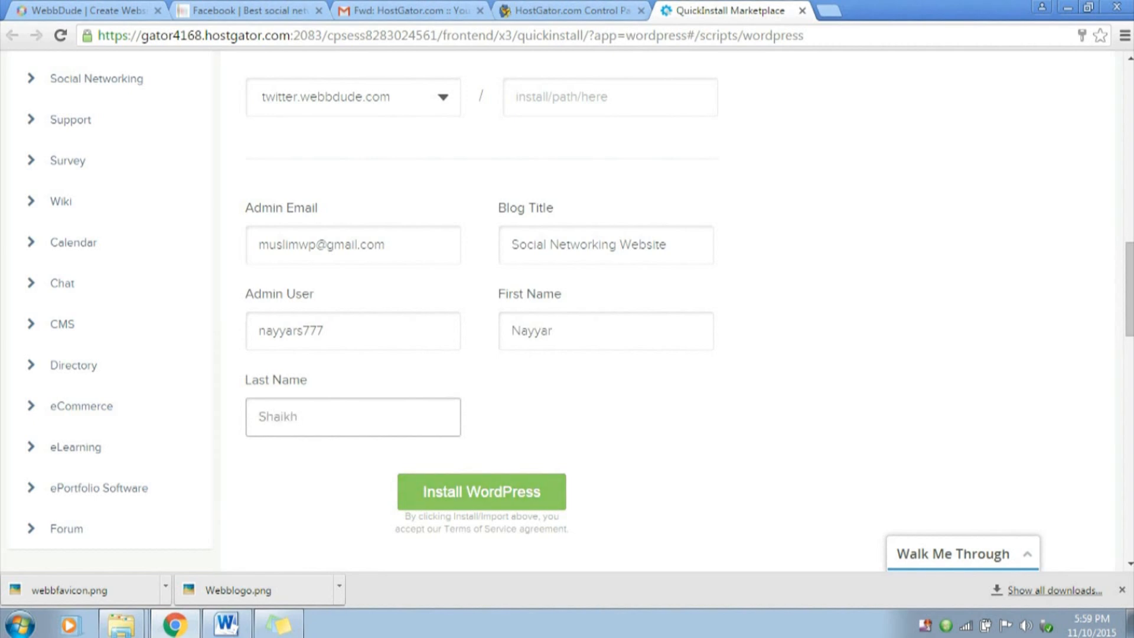
{"action": "left_click", "coordinate": [482, 491]}
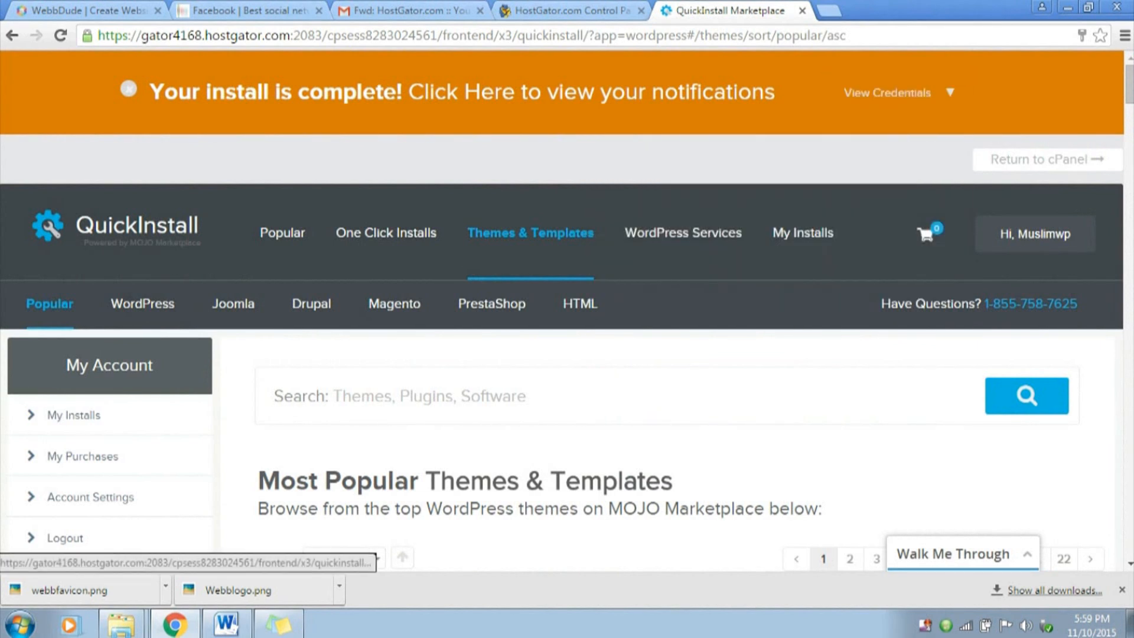
Try to open the new site's admin area at twitter.webbdude.com/wp-admin from the install credentials
{"action": "mouse_move", "coordinate": [887, 92]}
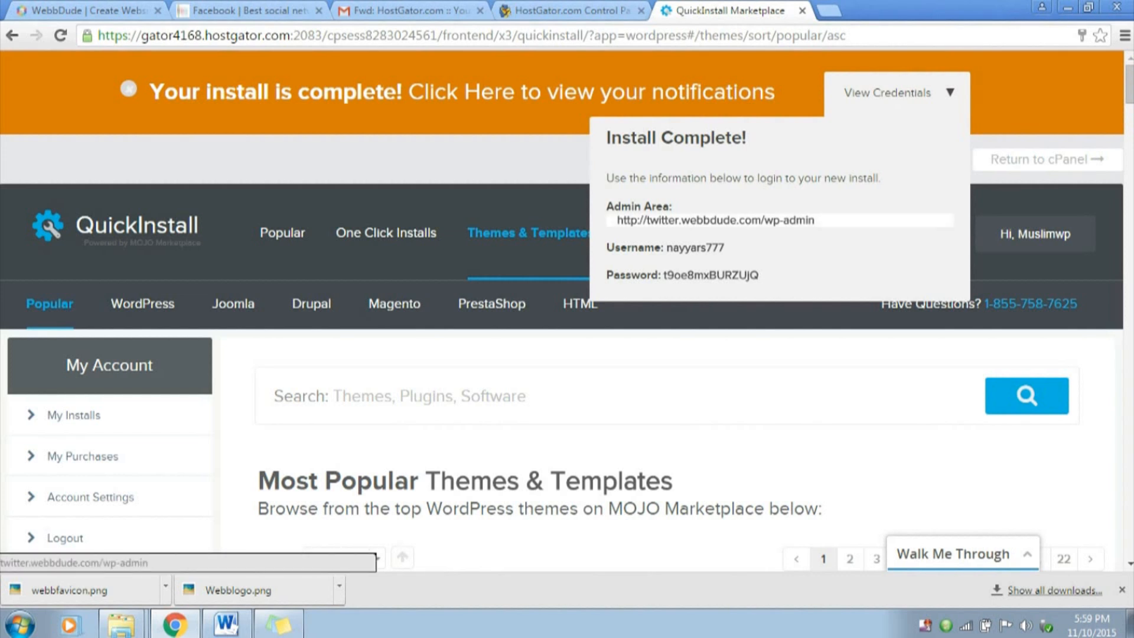
{"action": "left_click", "coordinate": [715, 220]}
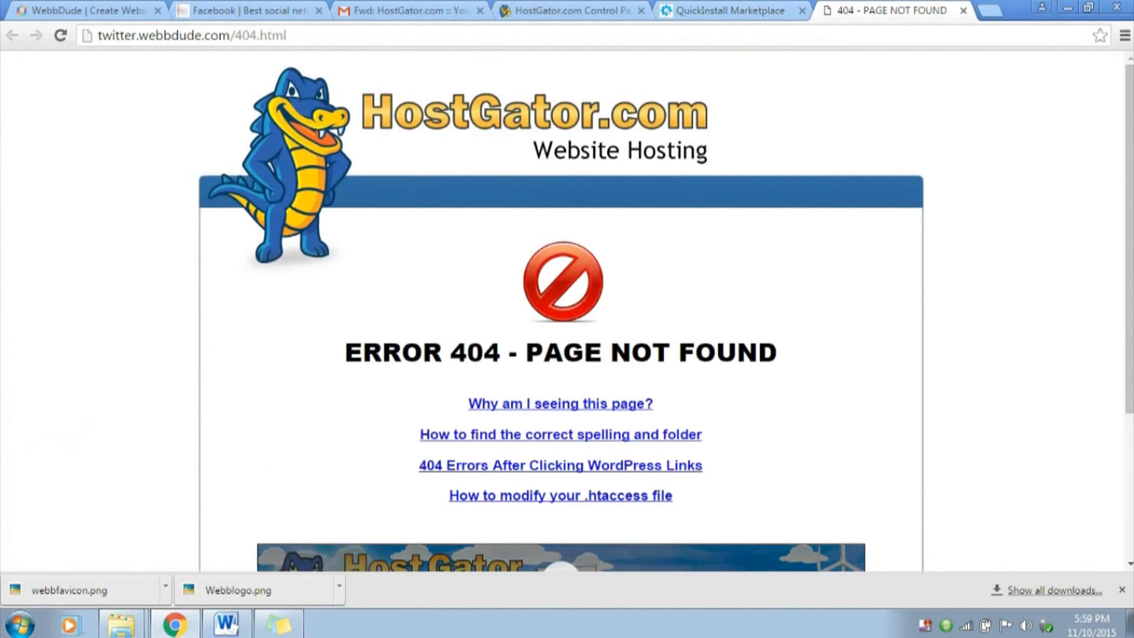
{"action": "left_click_drag", "start_coordinate": [345, 353], "coordinate": [776, 353]}
{"action": "left_click", "coordinate": [777, 353]}
{"action": "scroll", "coordinate": [776, 353], "scroll_direction": "down", "scroll_amount": 3}
{"action": "left_click_drag", "start_coordinate": [346, 352], "coordinate": [777, 353]}
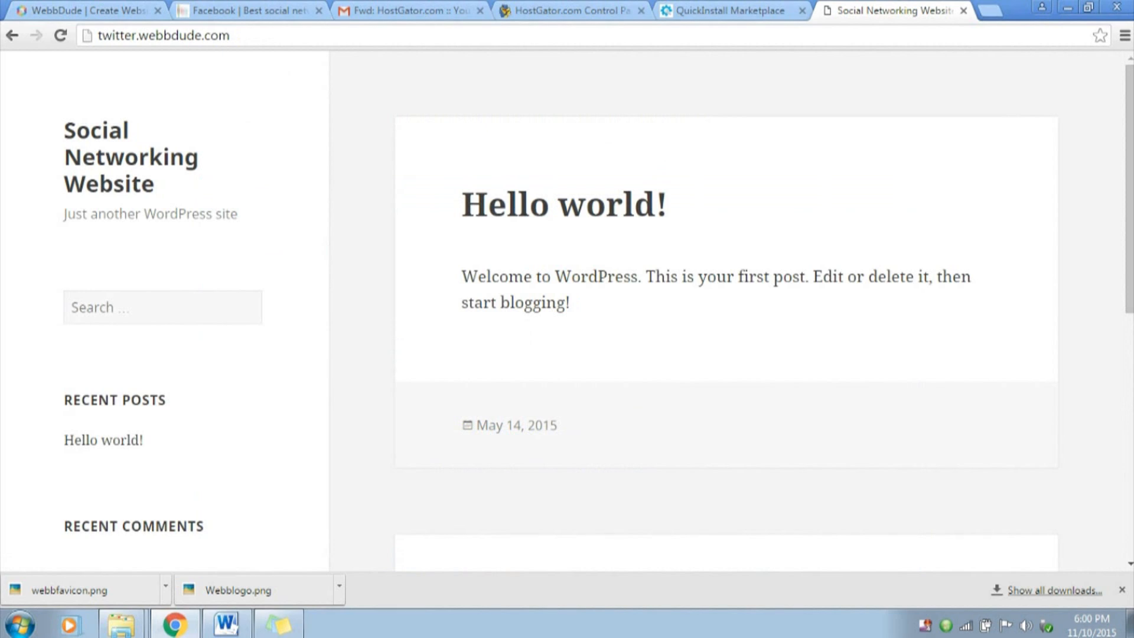
Open the WordPress admin login page from the QuickInstall credentials and copy the admin username into the login form
{"action": "left_click", "coordinate": [731, 11]}
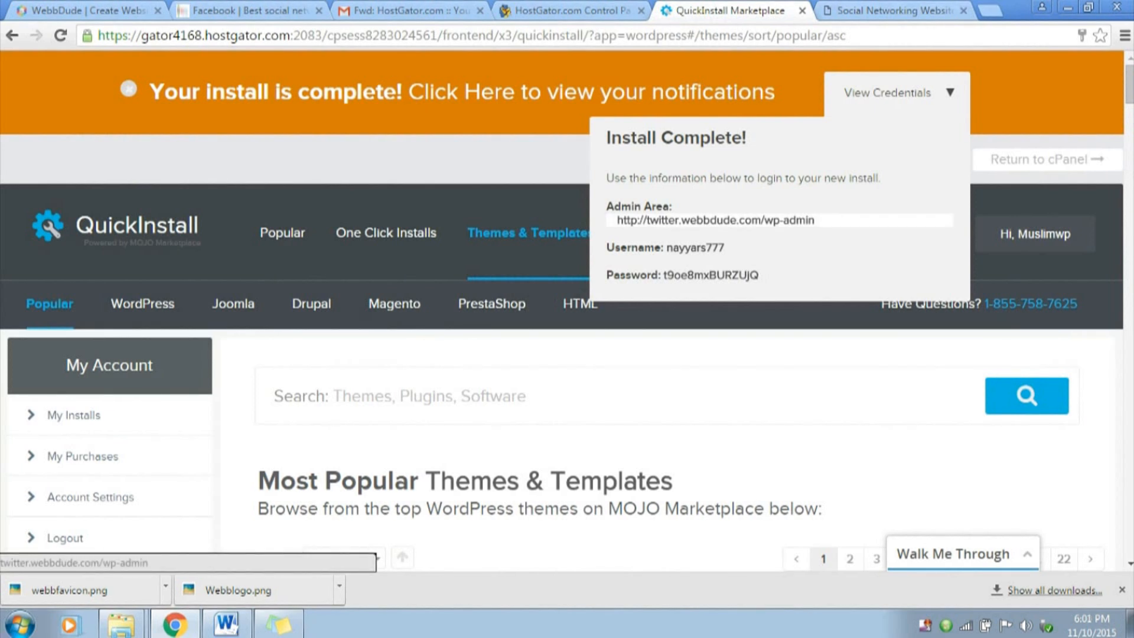
{"action": "left_click", "coordinate": [715, 220]}
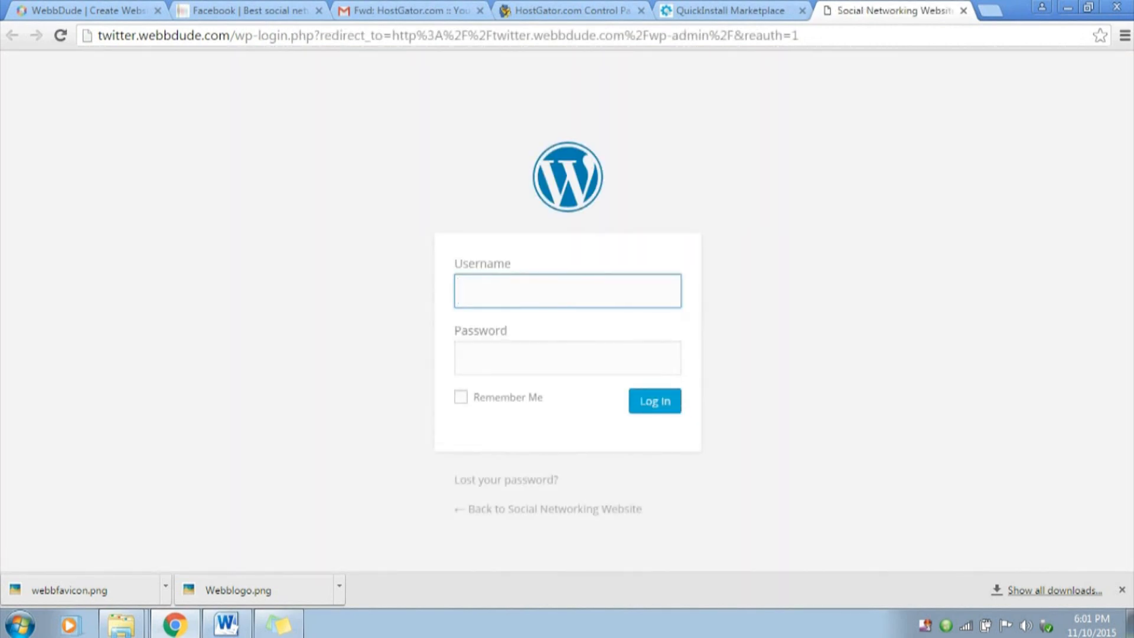
{"action": "key", "text": "ctrl+shift+Tab"}
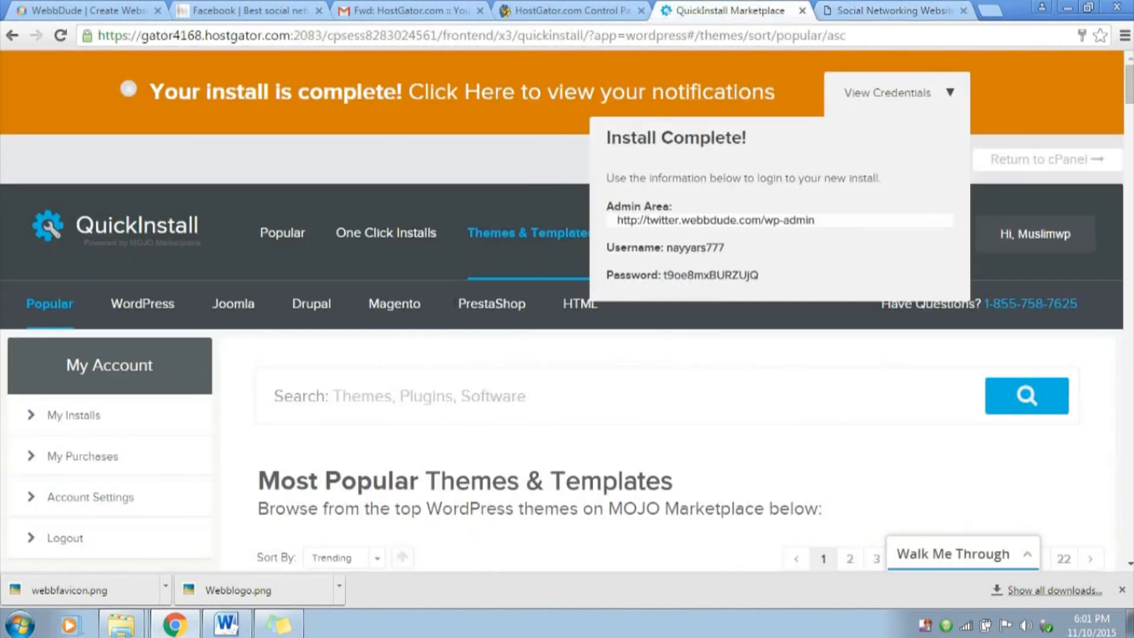
{"action": "left_click_drag", "start_coordinate": [667, 247], "coordinate": [724, 247]}
{"action": "key", "text": "ctrl+c"}
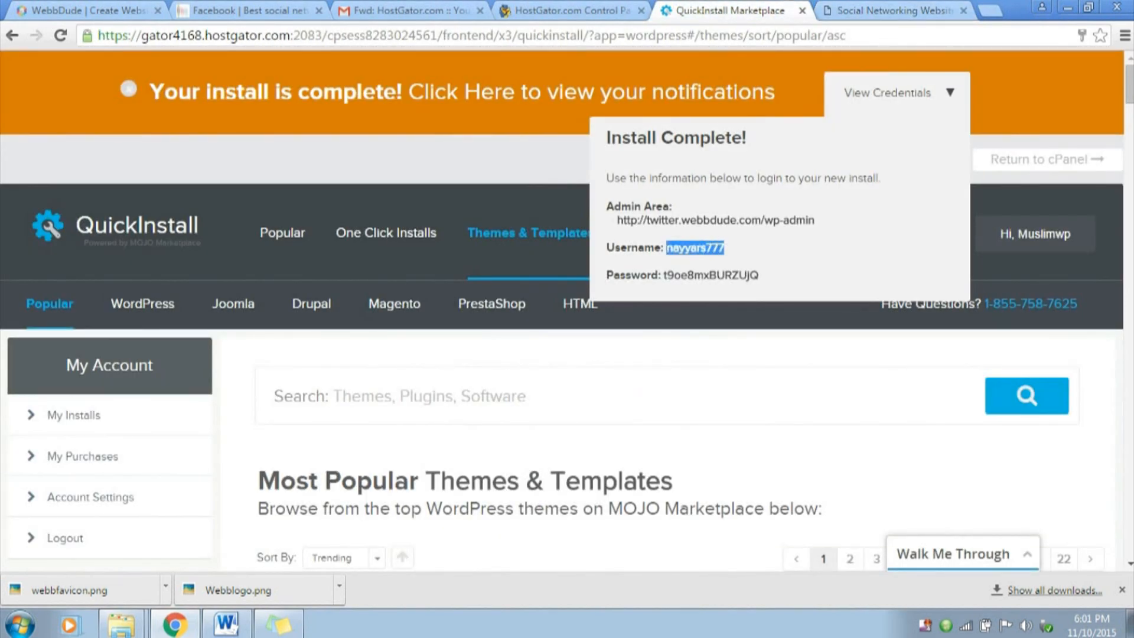
{"action": "key", "text": "ctrl+Tab"}
{"action": "key", "text": "ctrl+v"}
Copy the admin password from the install credentials into the login form, log in, and dismiss the browser's offer to save it
{"action": "key", "text": "ctrl+shift+Tab"}
{"action": "left_click_drag", "start_coordinate": [664, 275], "coordinate": [758, 275]}
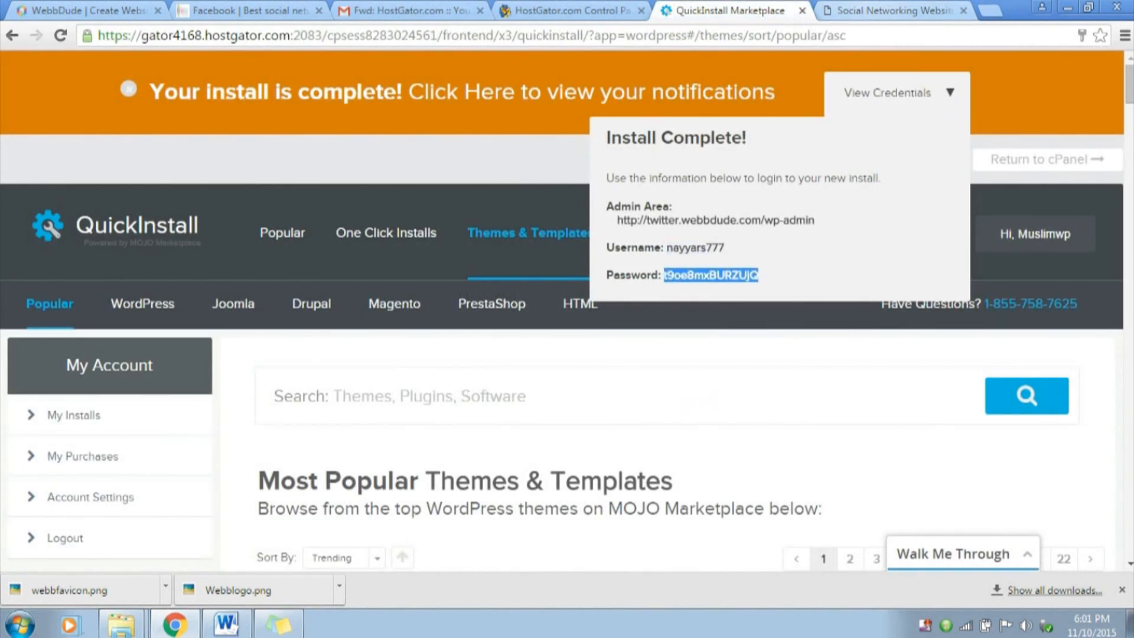
{"action": "key", "text": "ctrl+Tab"}
{"action": "key", "text": "Tab"}
{"action": "key", "text": "ctrl+v"}
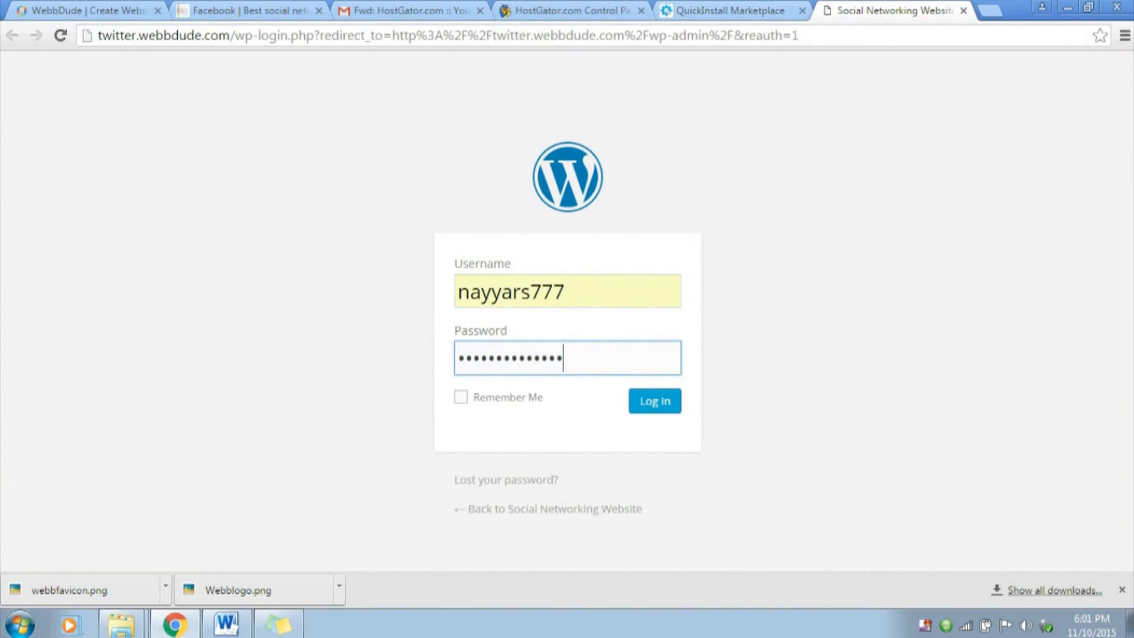
{"action": "key", "text": "Return"}
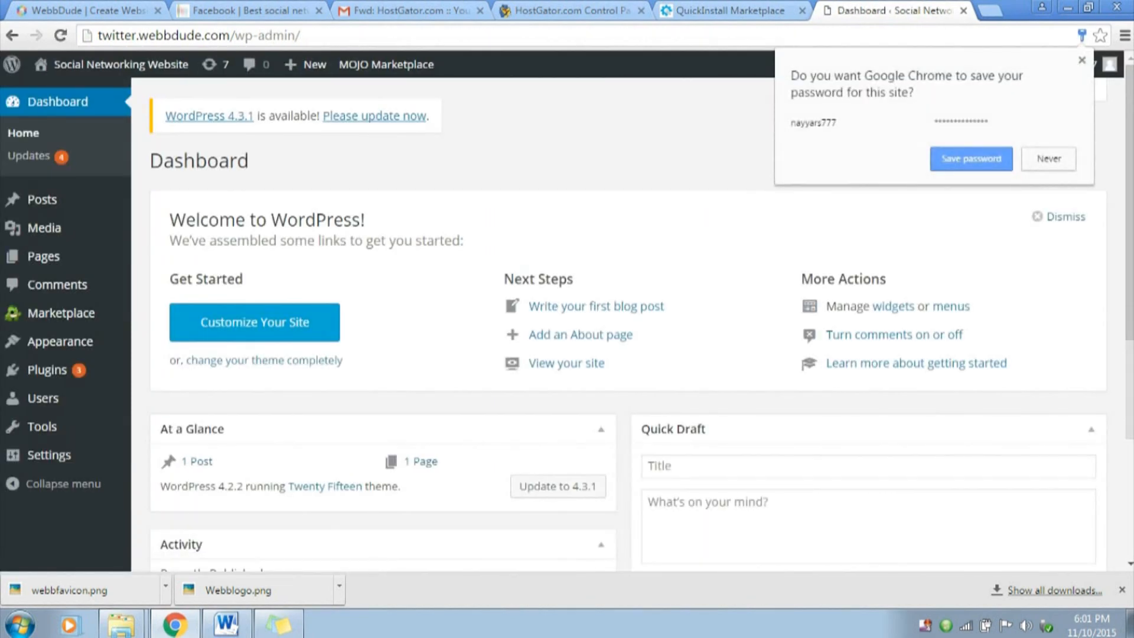
{"action": "left_click", "coordinate": [1082, 60]}
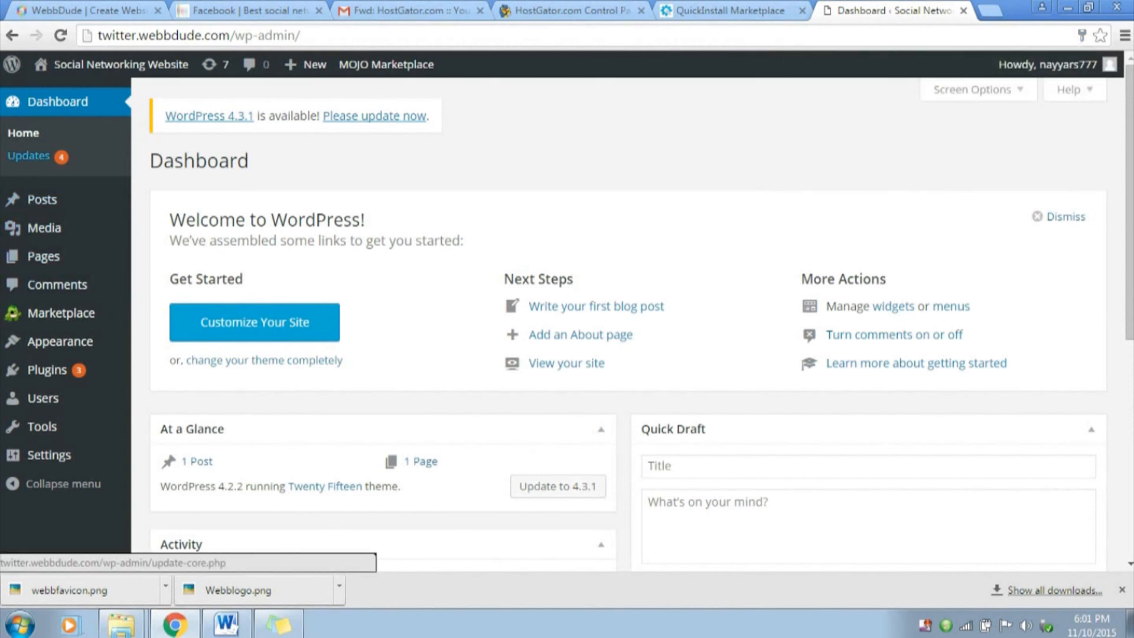
Update the MOJO Marketplace plugin from the WordPress Updates page and return to the dashboard
{"action": "left_click", "coordinate": [28, 155]}
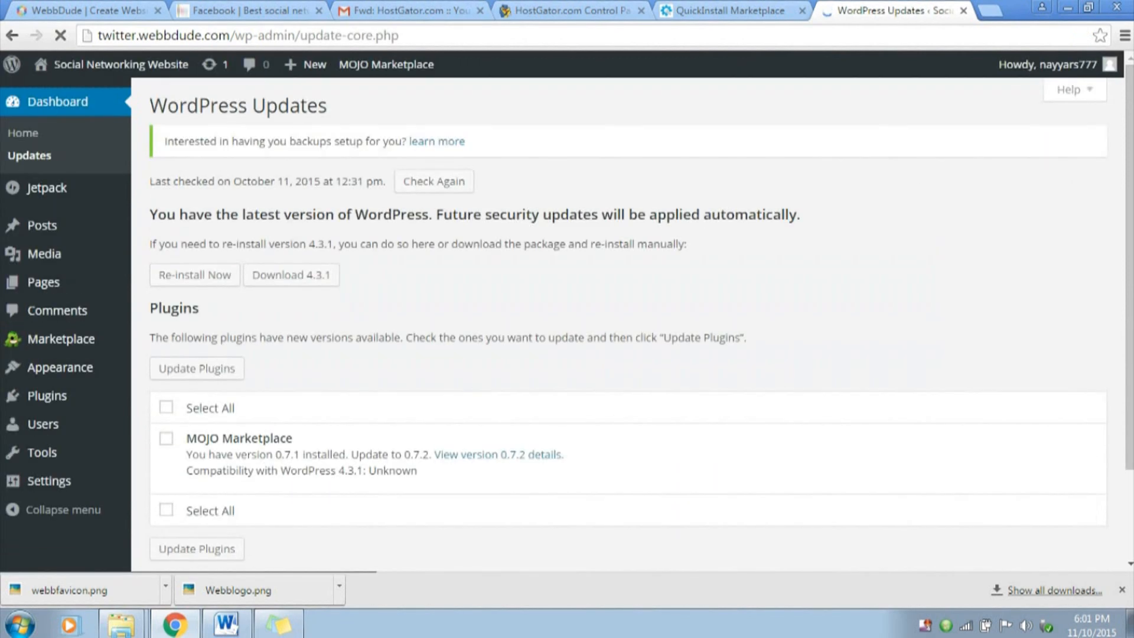
{"action": "scroll", "coordinate": [628, 325], "scroll_direction": "down", "scroll_amount": 2}
{"action": "scroll", "coordinate": [628, 325], "scroll_direction": "up", "scroll_amount": 2}
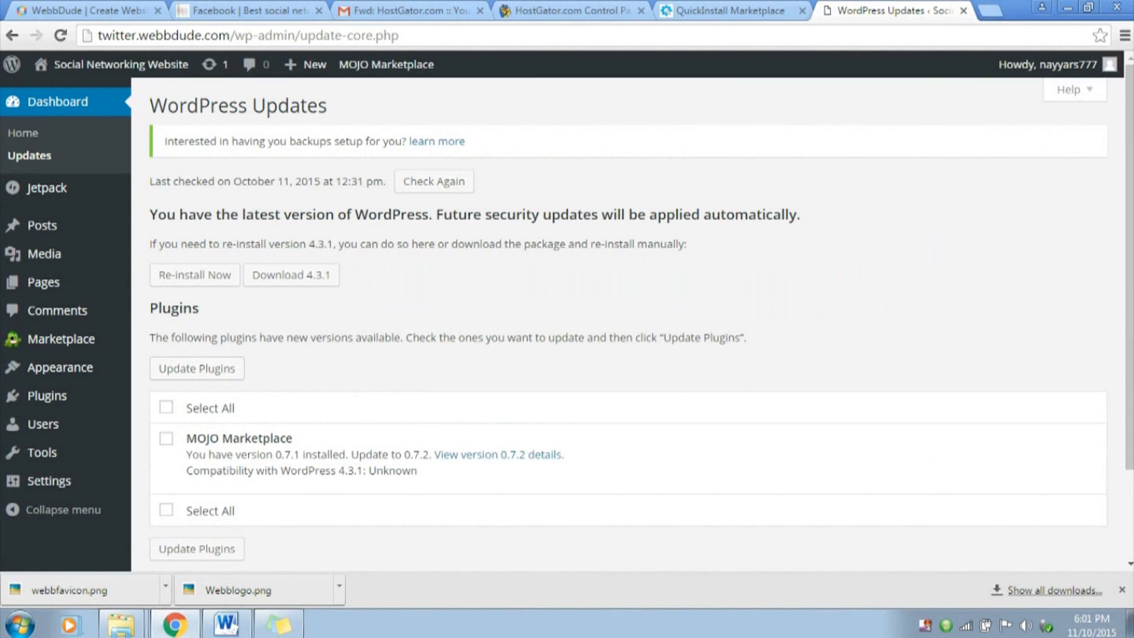
{"action": "left_click", "coordinate": [166, 407]}
{"action": "left_click", "coordinate": [166, 407]}
{"action": "left_click", "coordinate": [166, 407]}
{"action": "left_click", "coordinate": [197, 368]}
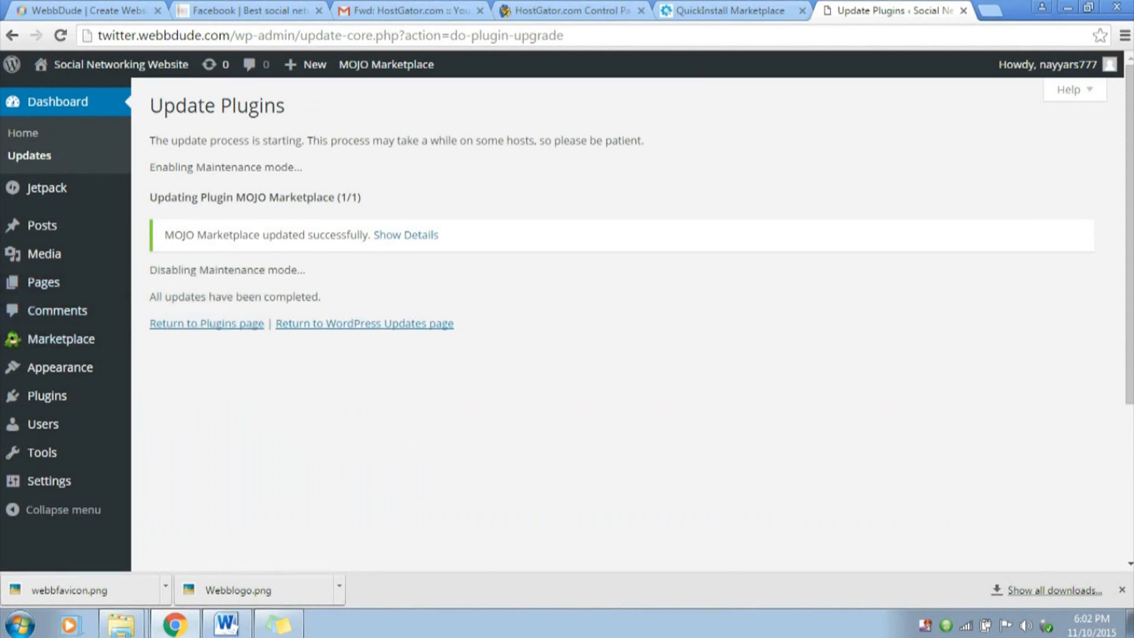
{"action": "left_click", "coordinate": [58, 102]}
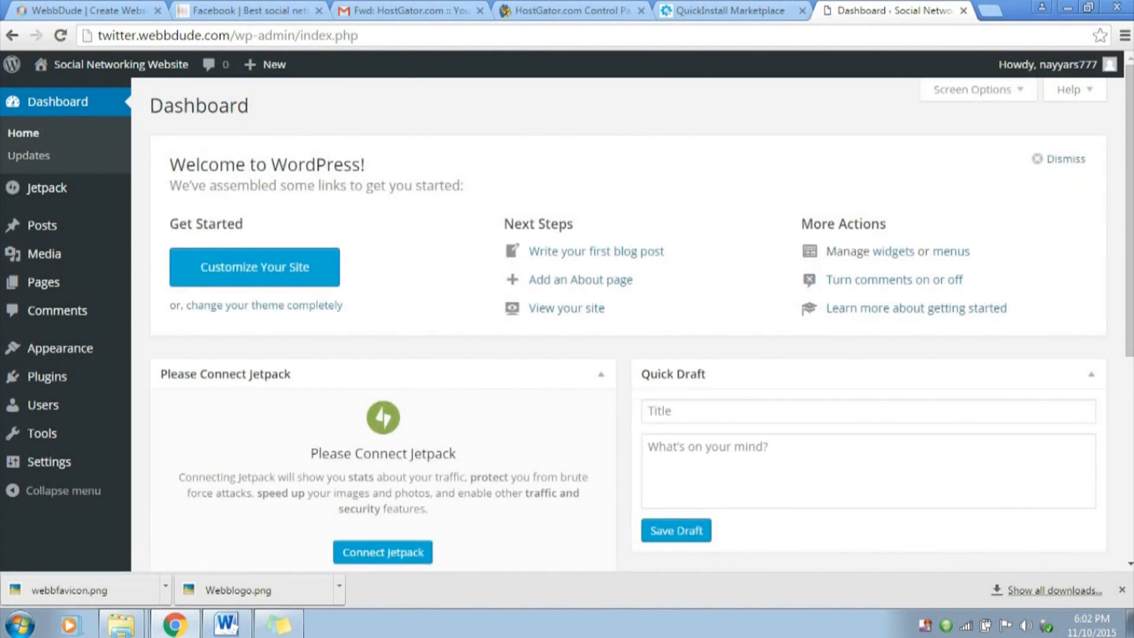
Open the admin user's profile for editing and go to its Account Management section
{"action": "mouse_move", "coordinate": [1047, 64]}
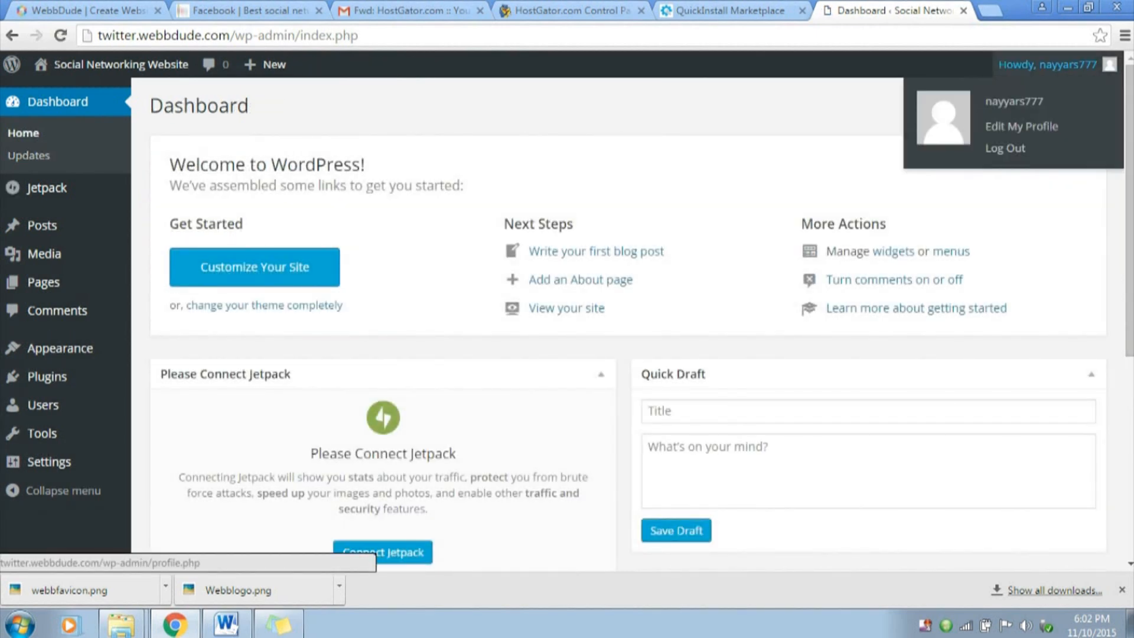
{"action": "left_click", "coordinate": [730, 11]}
{"action": "left_click", "coordinate": [1022, 126]}
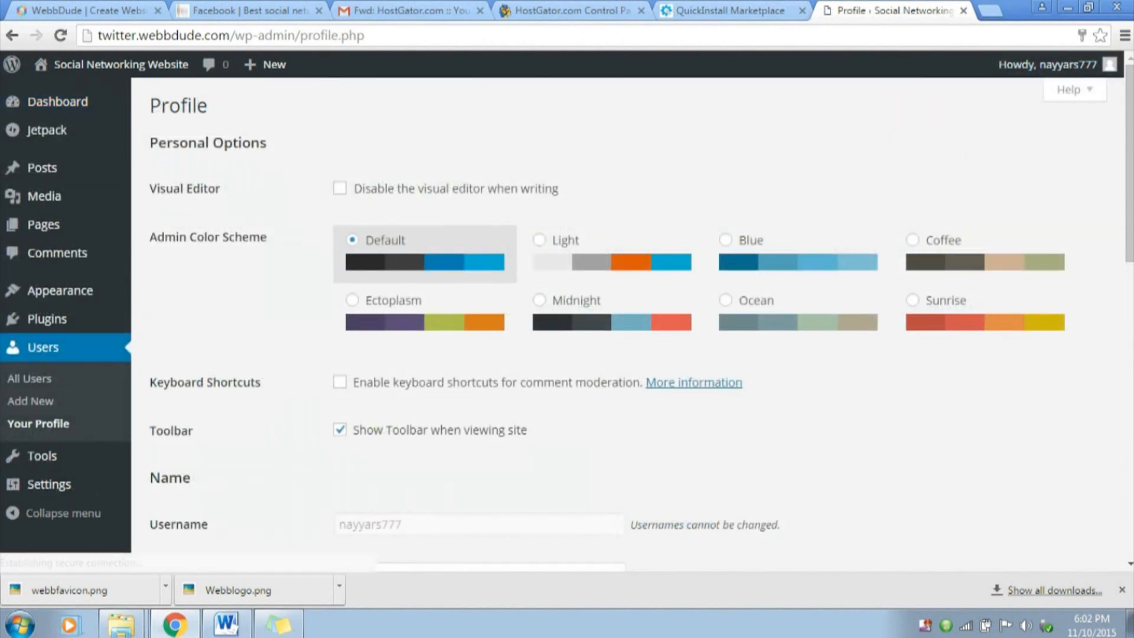
{"action": "scroll", "coordinate": [626, 325], "scroll_direction": "down", "scroll_amount": 7}
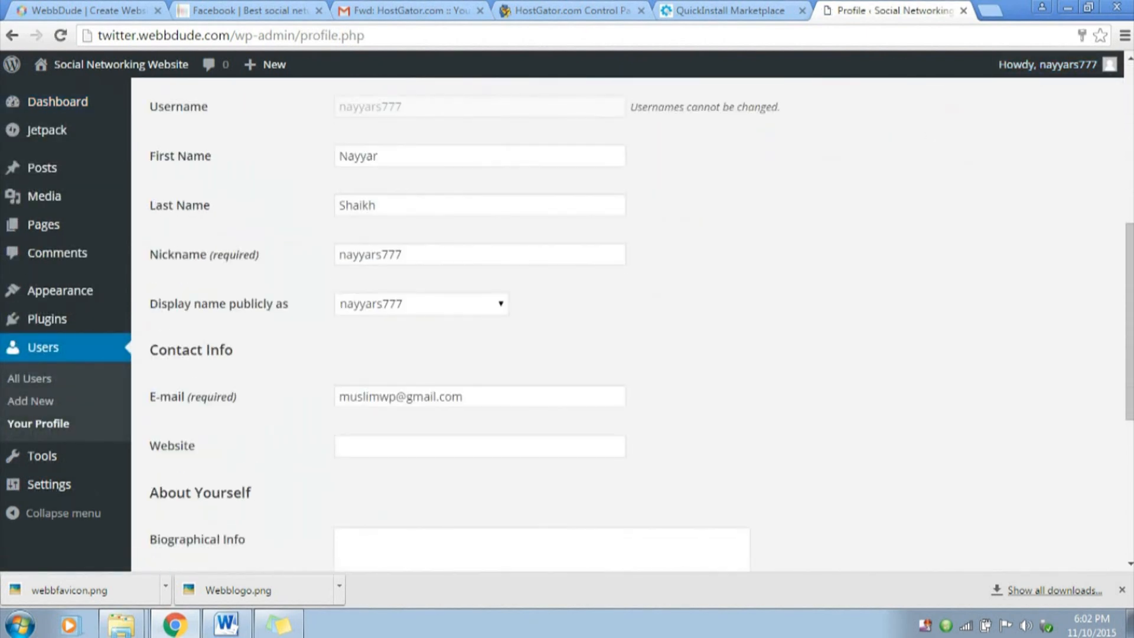
{"action": "scroll", "coordinate": [626, 325], "scroll_direction": "down", "scroll_amount": 6}
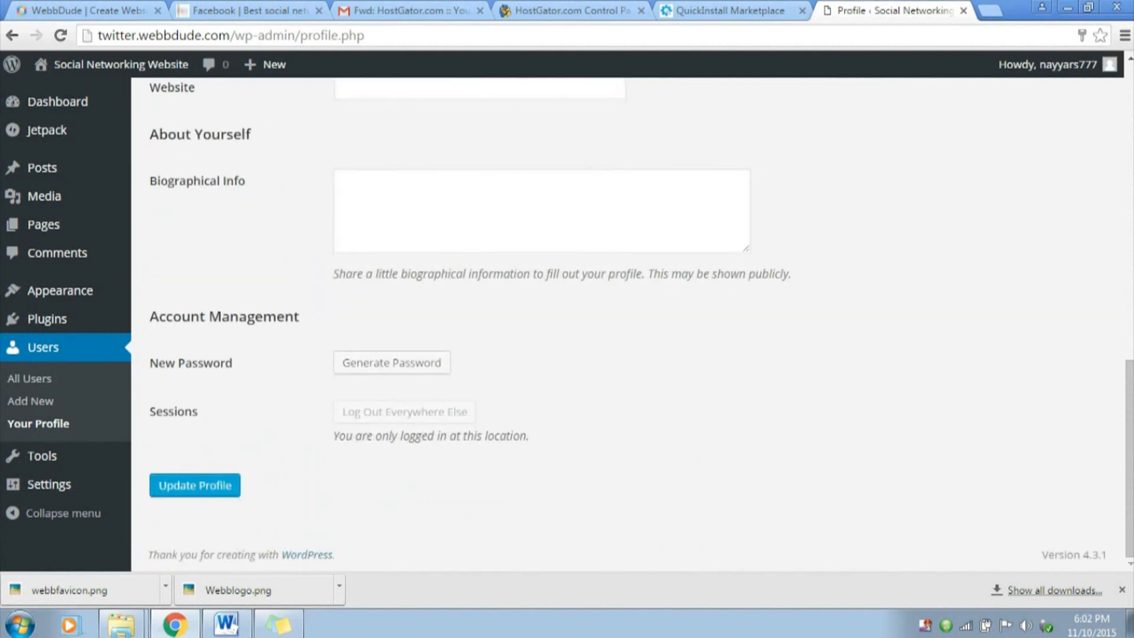
{"action": "left_click_drag", "start_coordinate": [150, 316], "coordinate": [299, 317]}
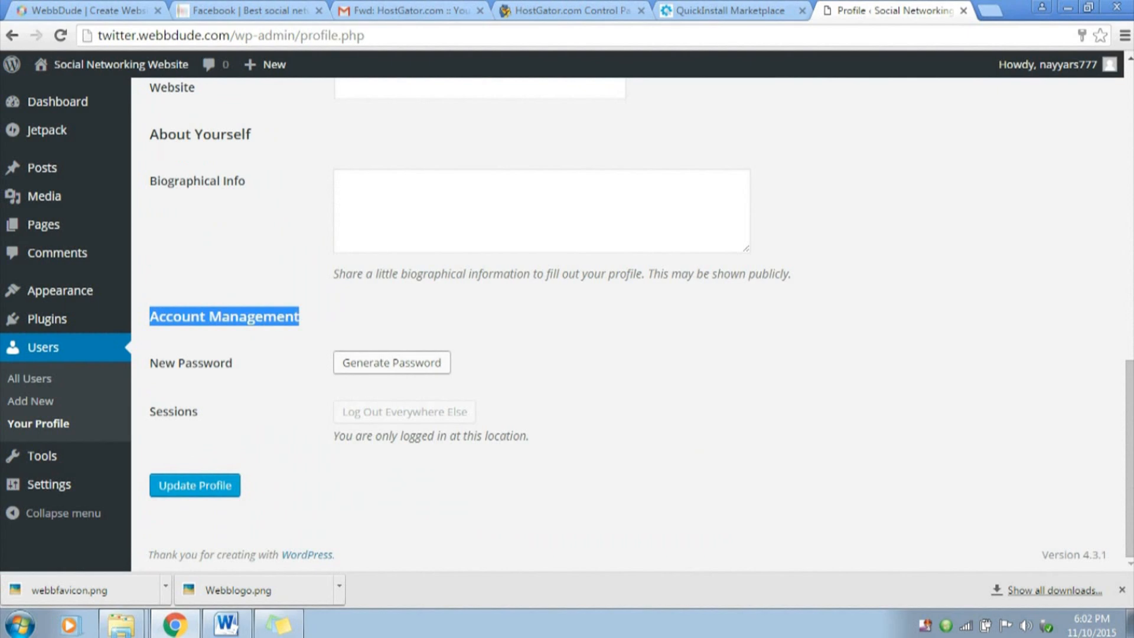
Replace the generated password in the profile's New Password field with a custom account password, hiding its characters
{"action": "left_click", "coordinate": [391, 363]}
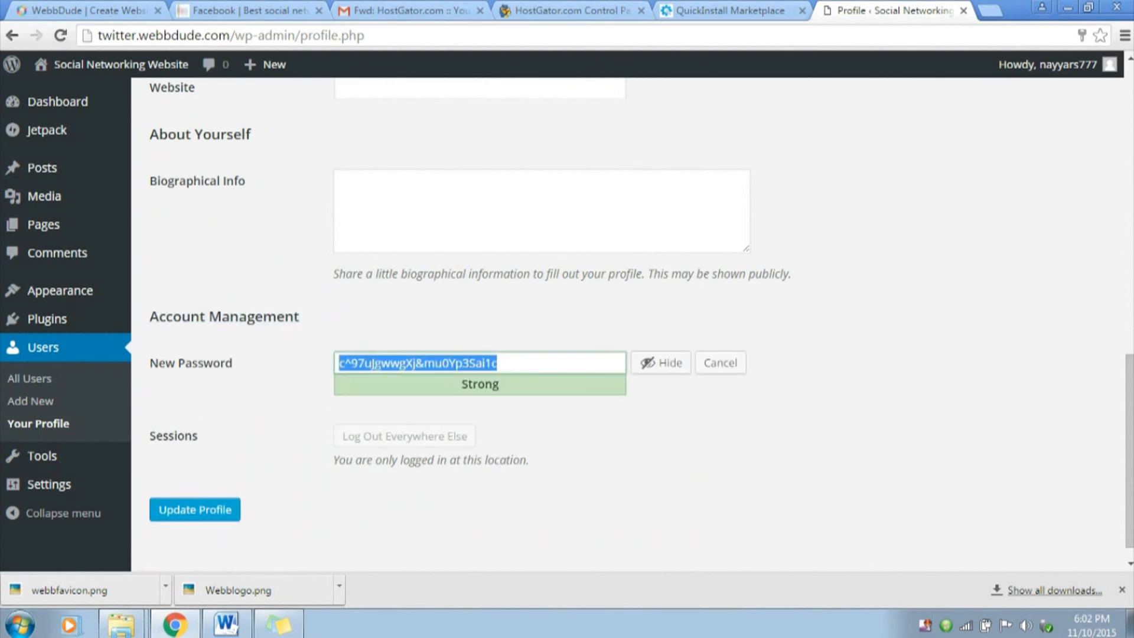
{"action": "key", "text": "BackSpace"}
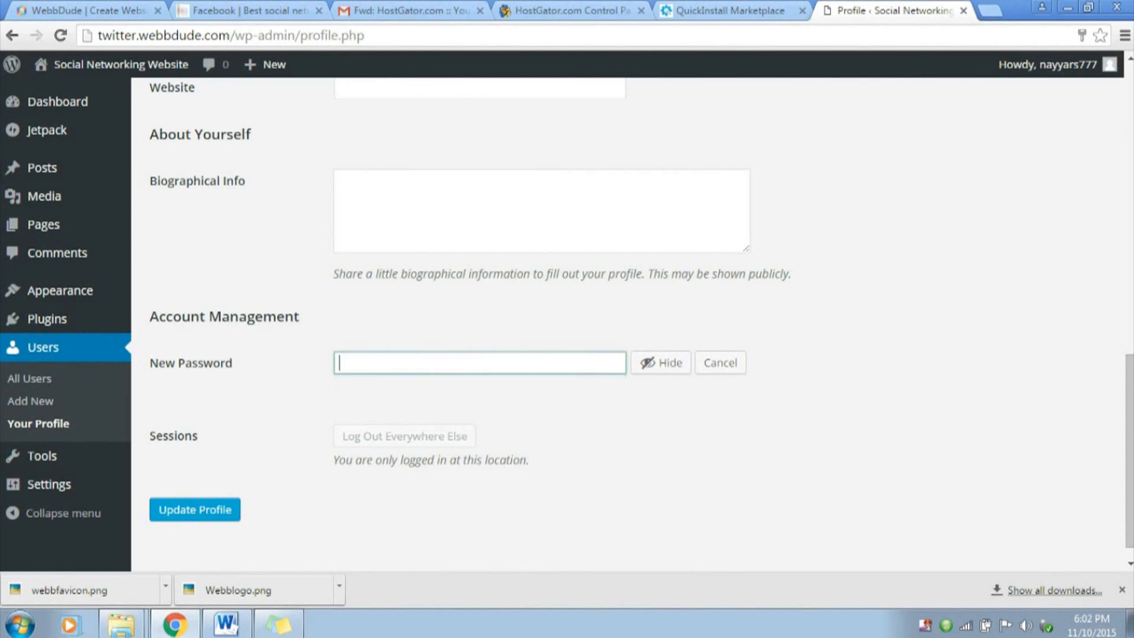
{"action": "left_click", "coordinate": [661, 363]}
{"action": "type", "text": "••••"}
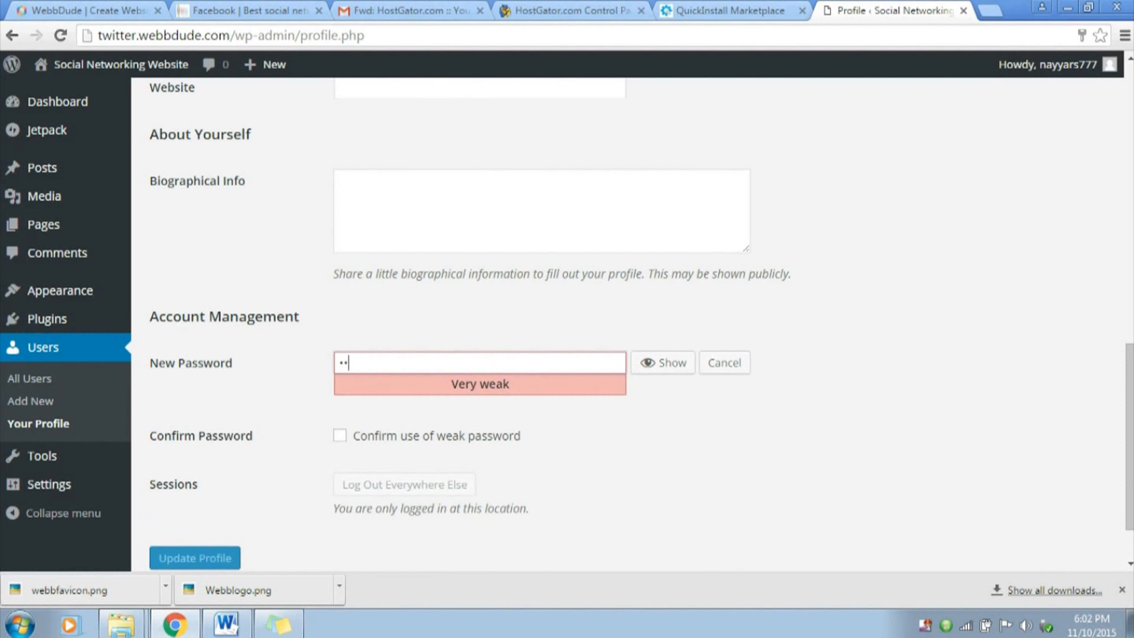
{"action": "type", "text": "•••••"}
{"action": "key", "text": "ctrl+a"}
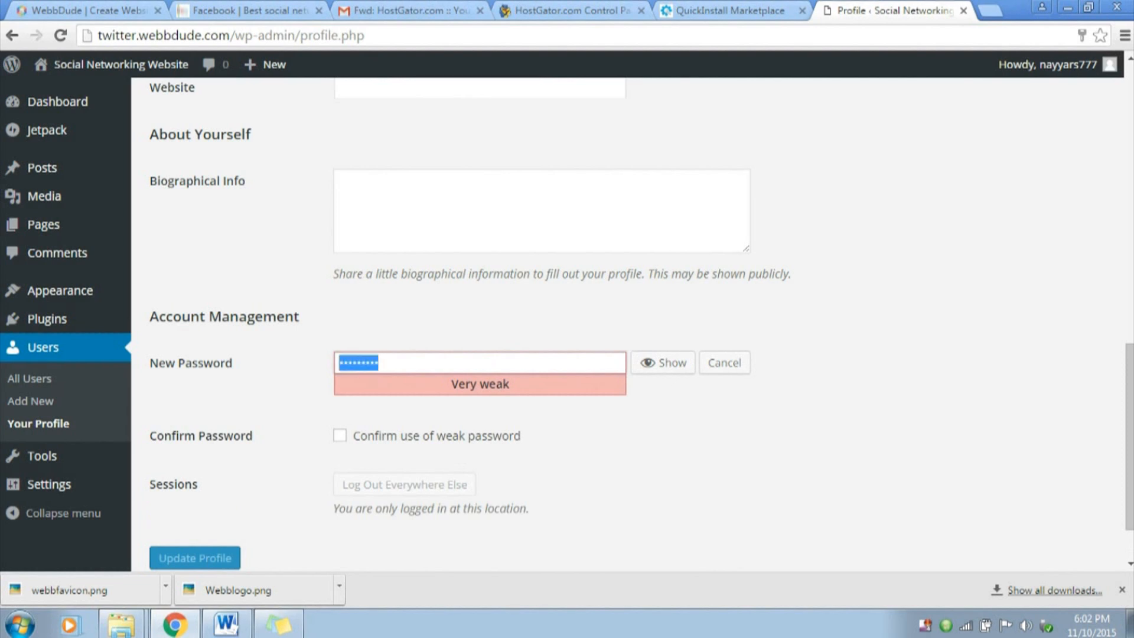
{"action": "type", "text": "••••••••••"}
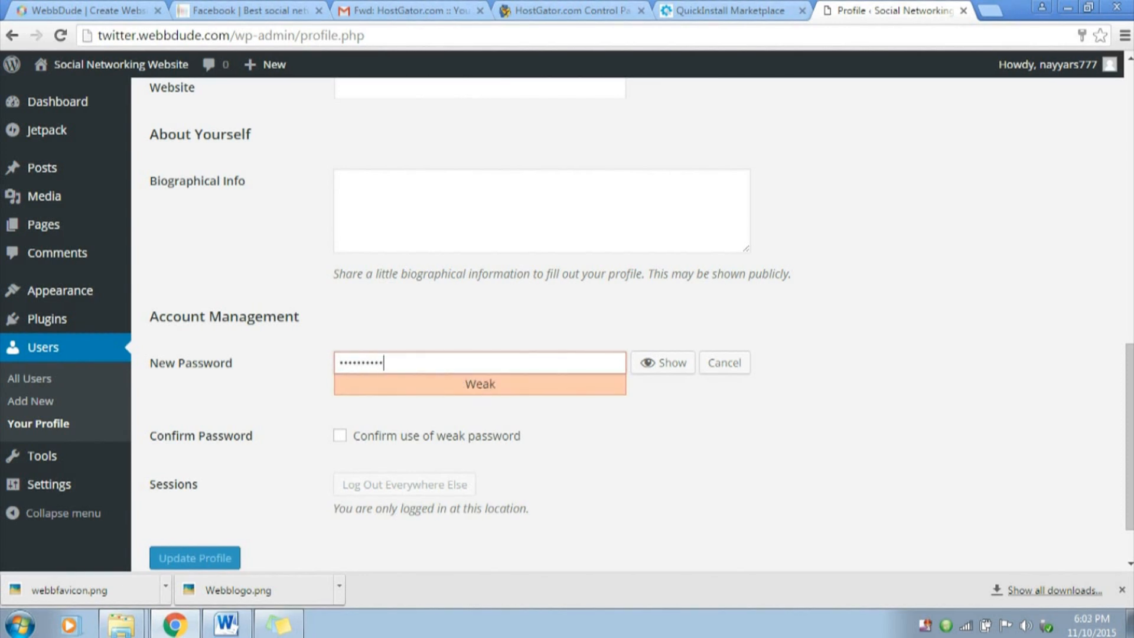
Confirm the use of a weak password and update the profile
{"action": "double_click", "coordinate": [480, 384]}
{"action": "left_click", "coordinate": [480, 384]}
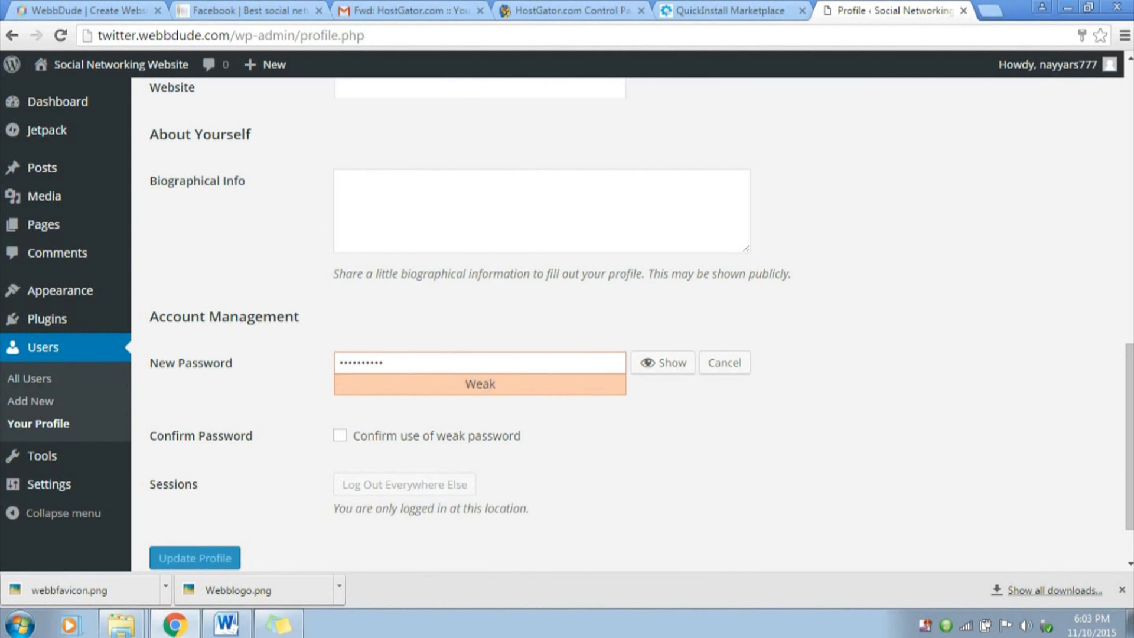
{"action": "double_click", "coordinate": [480, 384]}
{"action": "left_click", "coordinate": [481, 384]}
{"action": "left_click", "coordinate": [340, 436]}
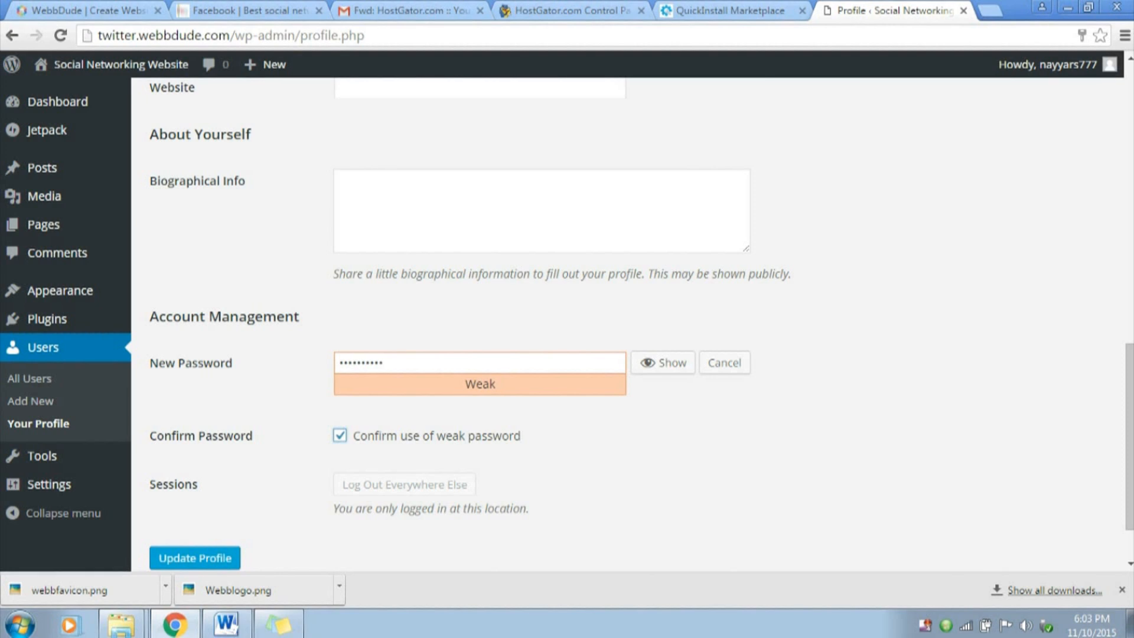
{"action": "scroll", "coordinate": [532, 325], "scroll_direction": "down", "scroll_amount": 2}
{"action": "left_click", "coordinate": [195, 485]}
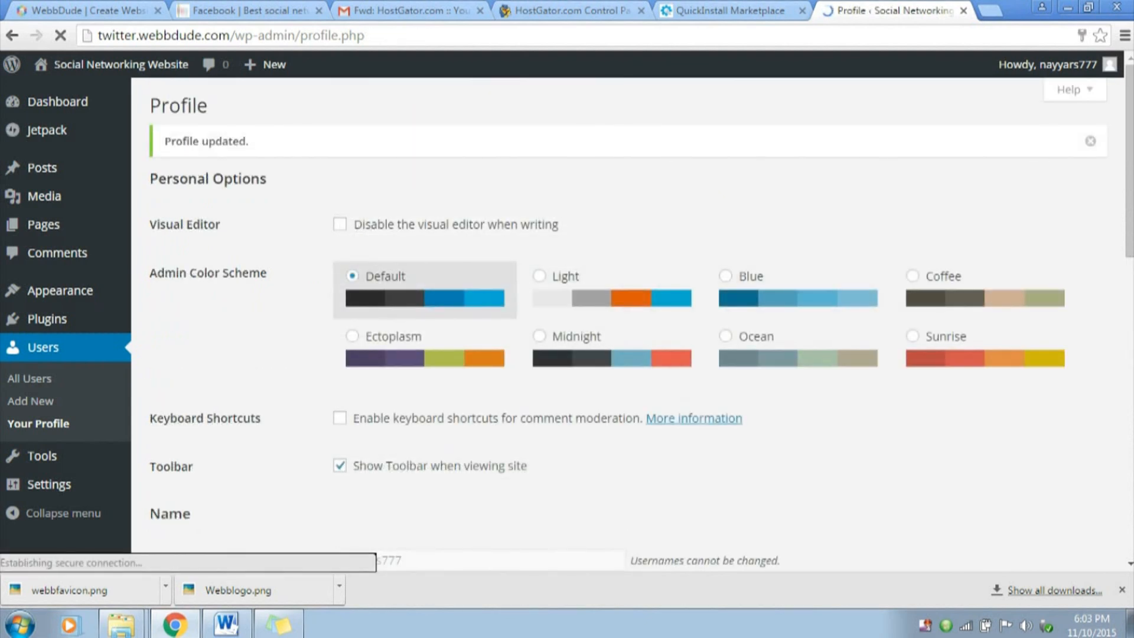
{"action": "triple_click", "coordinate": [206, 141]}
{"action": "left_click", "coordinate": [236, 142]}
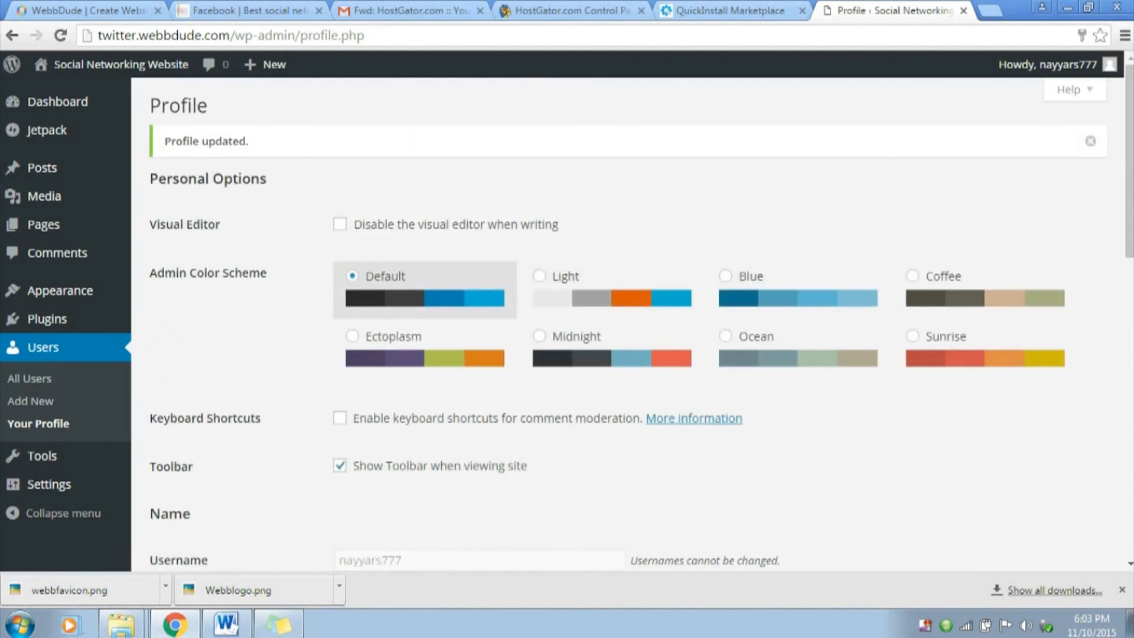
Go back to the dashboard, open the new site in a separate tab and compare it with the demo social network's homepage
{"action": "mouse_move", "coordinate": [65, 102]}
{"action": "left_click", "coordinate": [157, 104]}
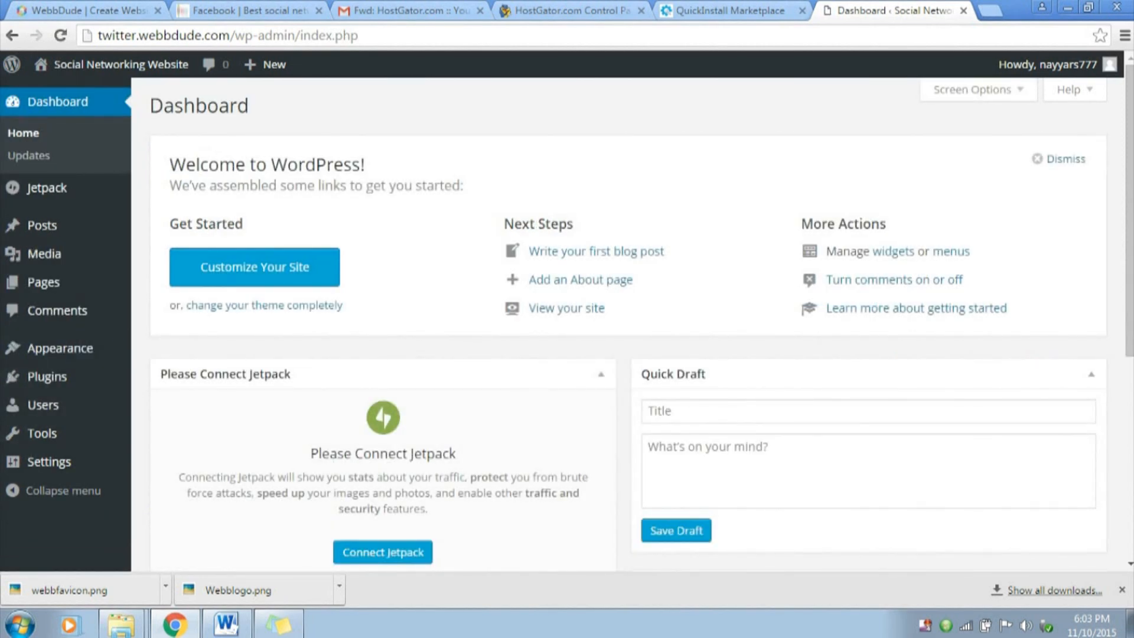
{"action": "mouse_move", "coordinate": [113, 64]}
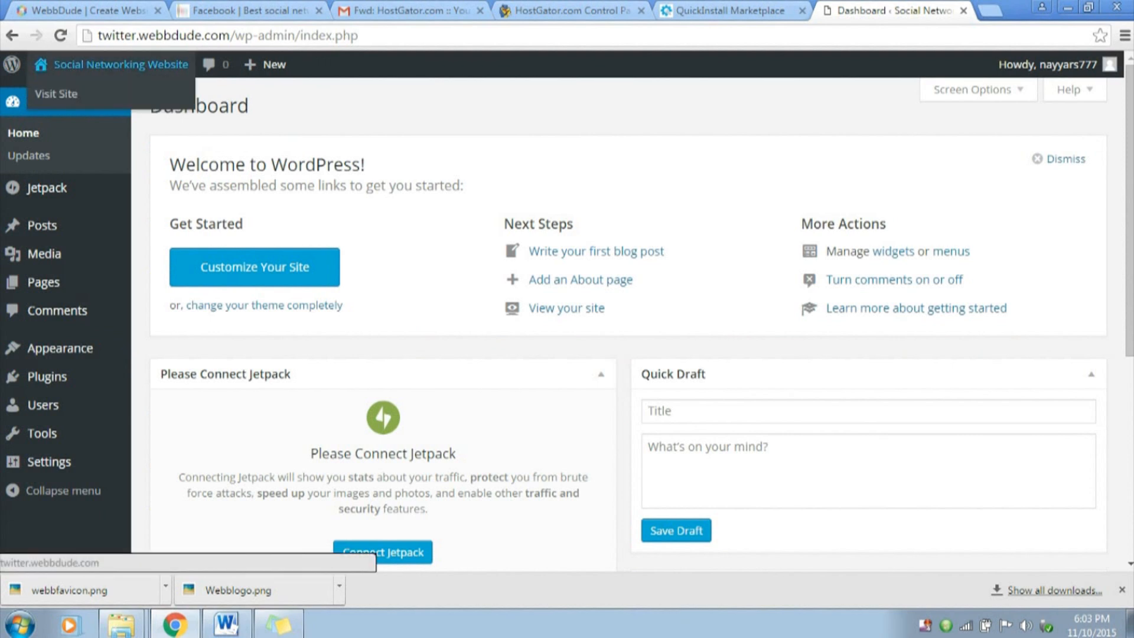
{"action": "right_click", "coordinate": [94, 94]}
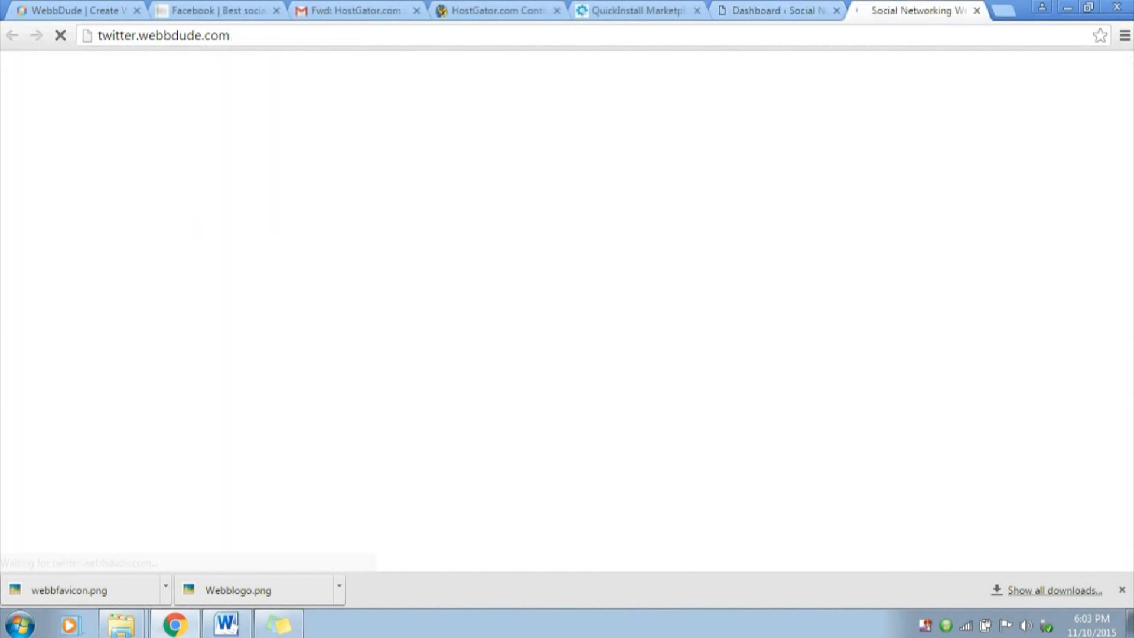
{"action": "scroll", "coordinate": [567, 319], "scroll_direction": "down", "scroll_amount": 10}
{"action": "scroll", "coordinate": [567, 319], "scroll_direction": "up", "scroll_amount": 10}
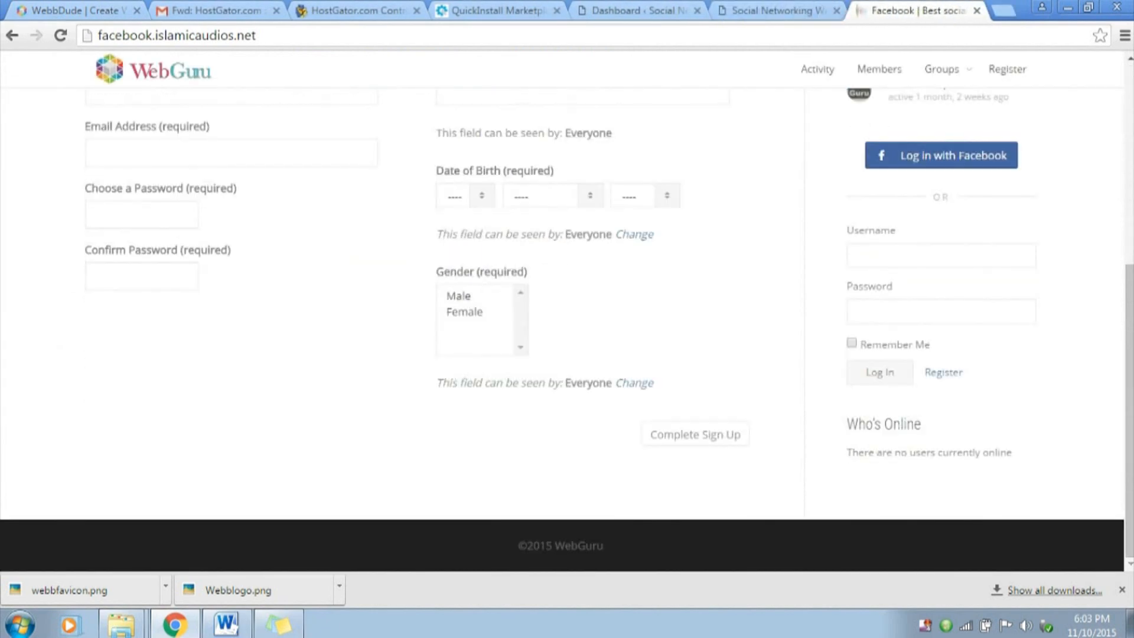
{"action": "scroll", "coordinate": [562, 319], "scroll_direction": "up", "scroll_amount": 5}
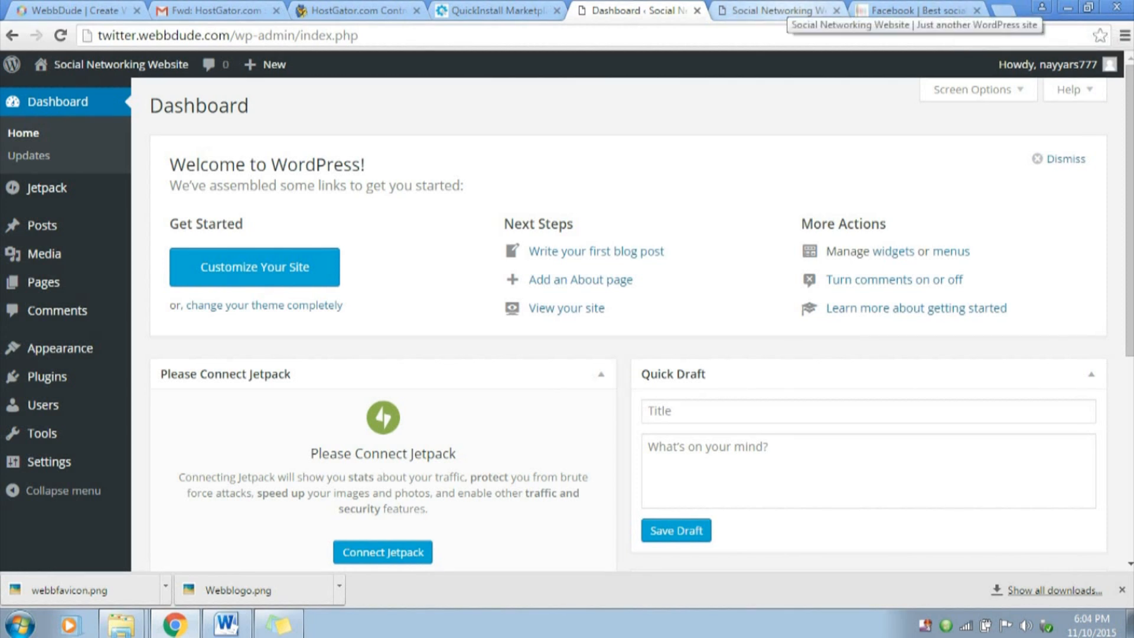
Look over the KLEO WordPress theme's page on ThemeForest in a new tab, and close the tab
{"action": "left_click", "coordinate": [1004, 10]}
{"action": "type", "text": "theme"}
{"action": "key", "text": "Return"}
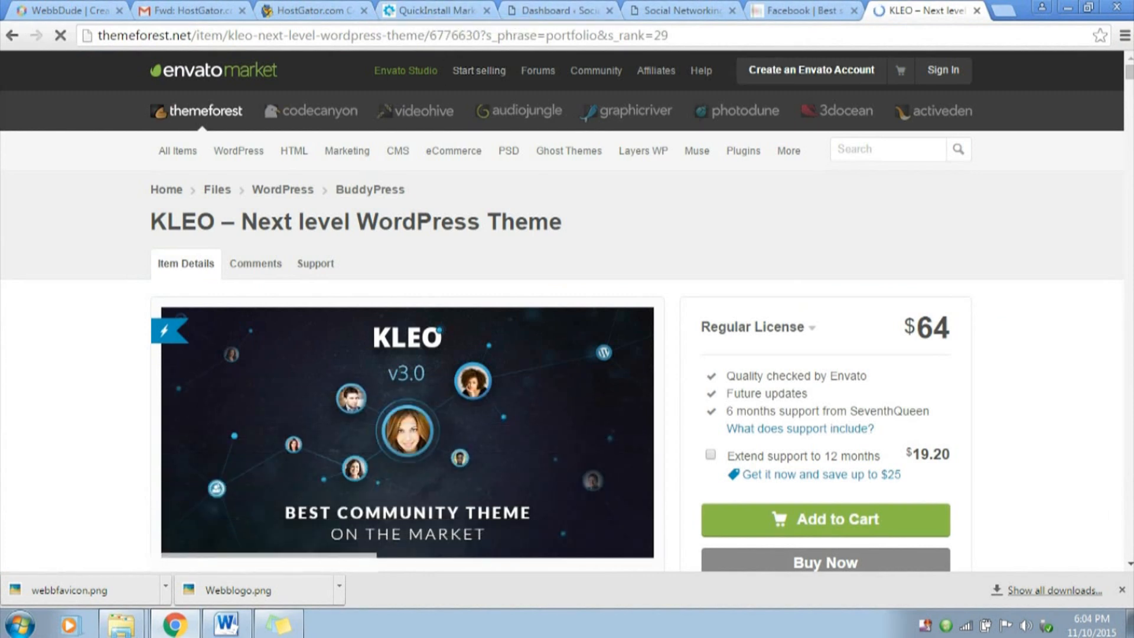
{"action": "scroll", "coordinate": [480, 71], "scroll_direction": "down", "scroll_amount": 3}
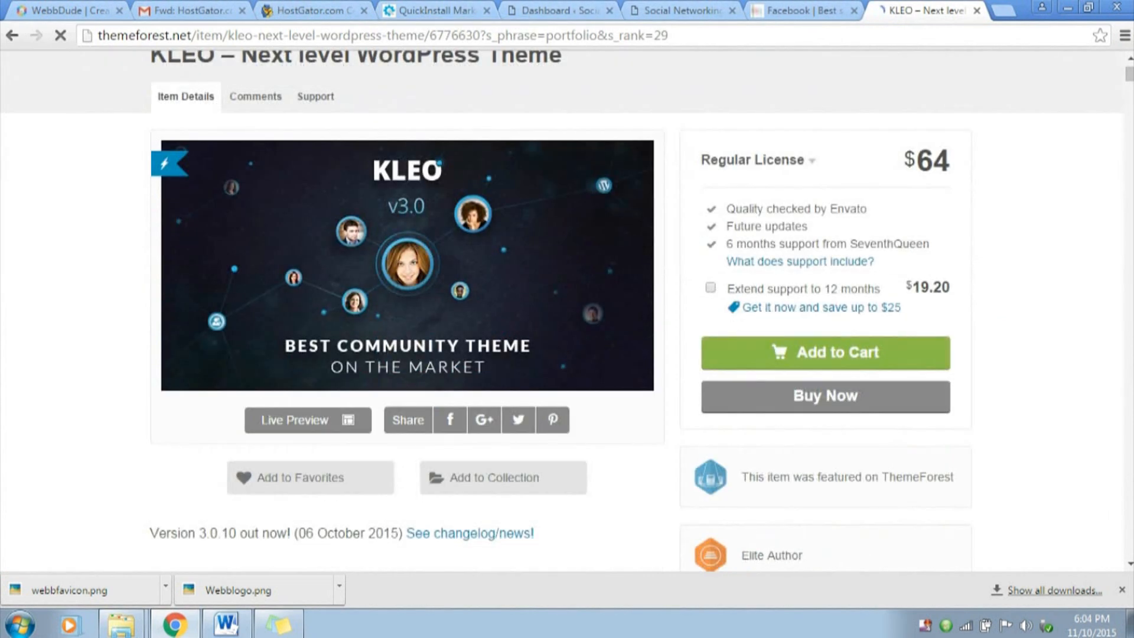
{"action": "scroll", "coordinate": [562, 310], "scroll_direction": "up", "scroll_amount": 2}
{"action": "scroll", "coordinate": [561, 310], "scroll_direction": "down", "scroll_amount": 1}
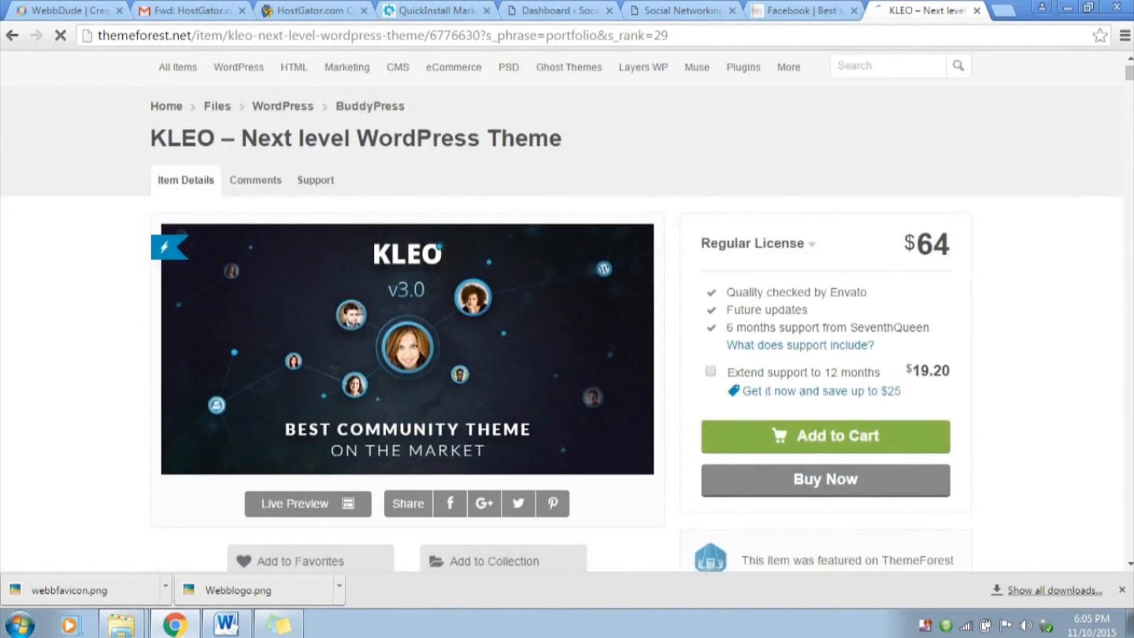
{"action": "scroll", "coordinate": [562, 310], "scroll_direction": "up", "scroll_amount": 1}
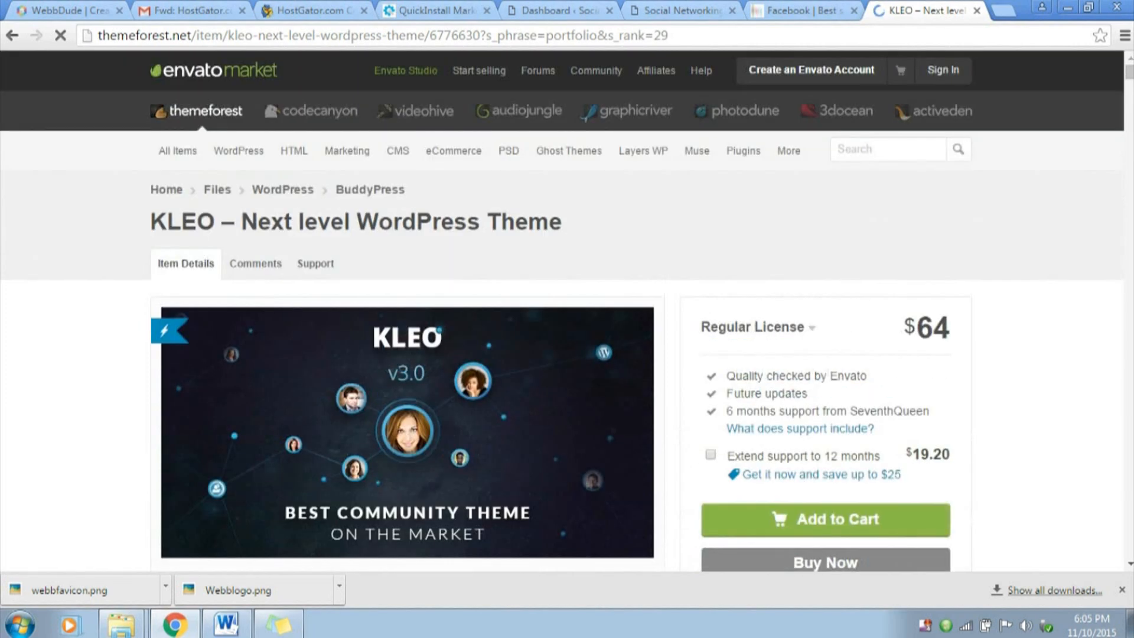
{"action": "left_click", "coordinate": [977, 10]}
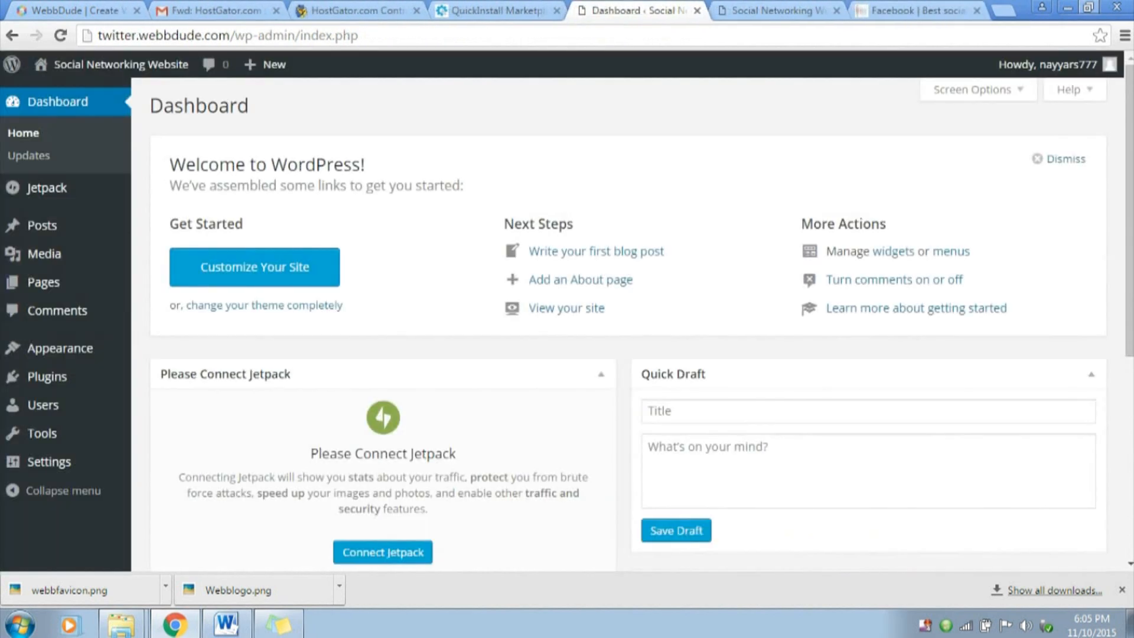
Switch to the desktop, open the KLEO_2.3.1 archive in WinRAR and browse to its Wordpress folder
{"action": "left_click", "coordinate": [1068, 7]}
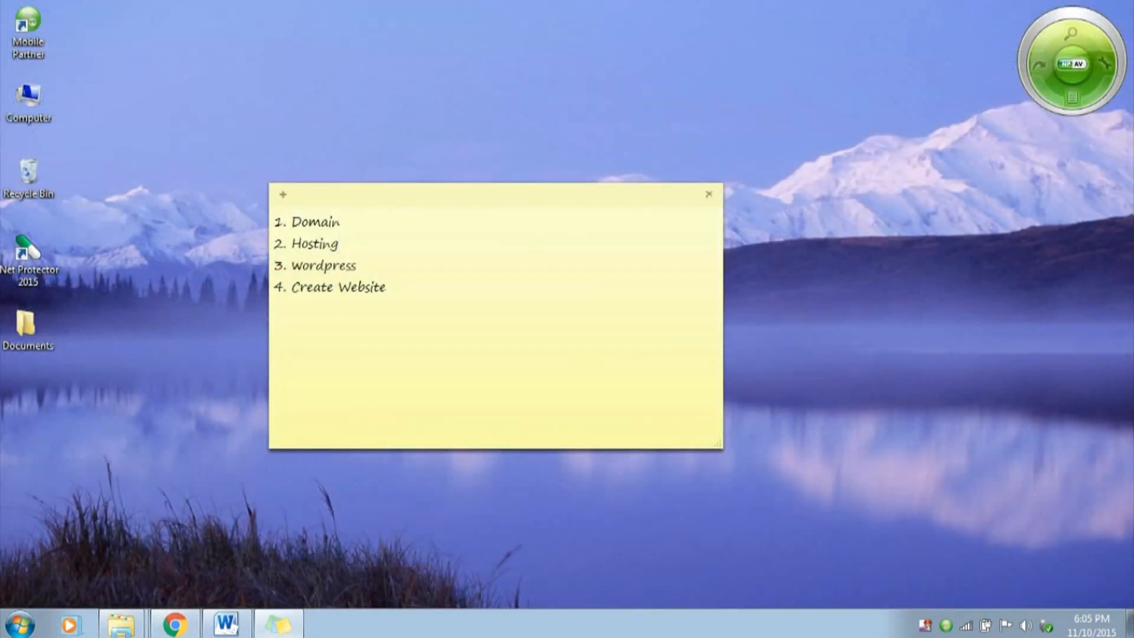
{"action": "left_click", "coordinate": [709, 194]}
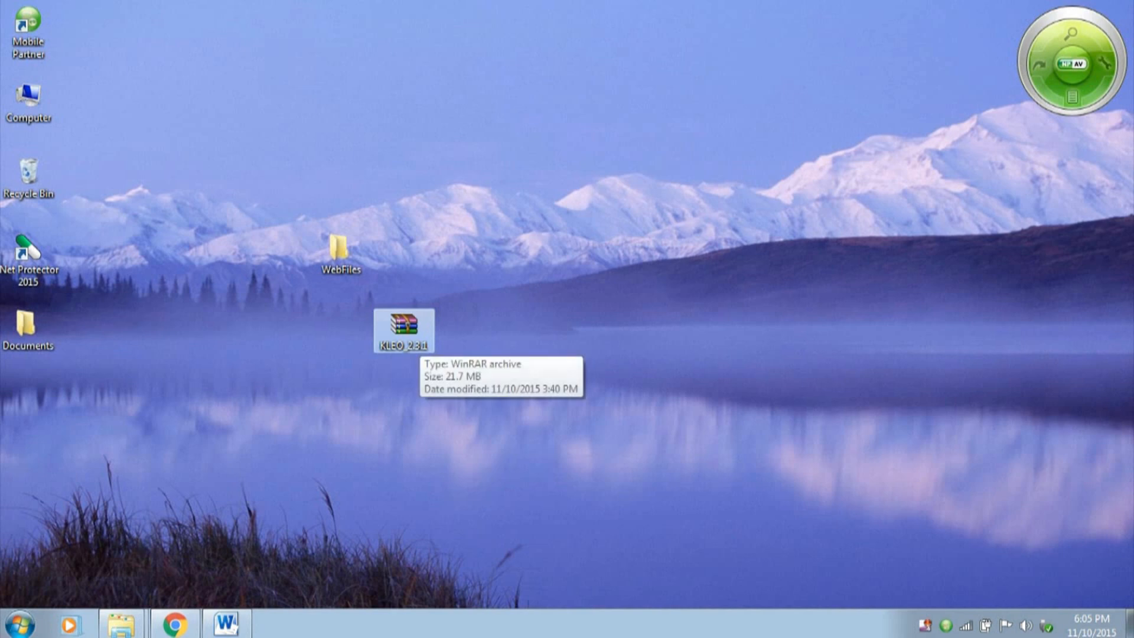
{"action": "double_click", "coordinate": [404, 328]}
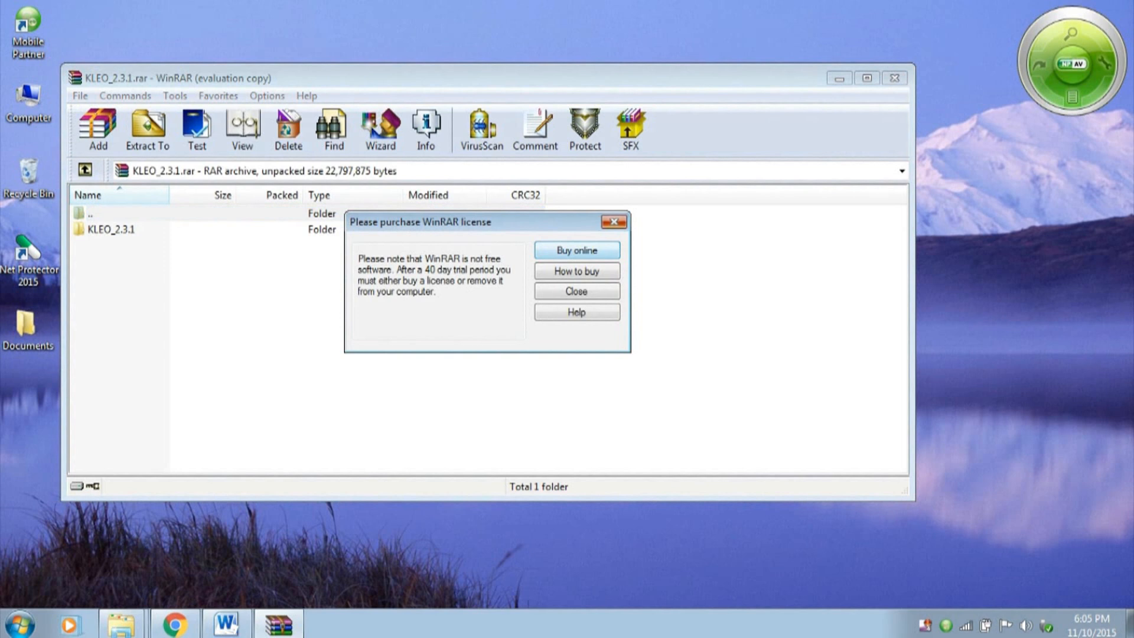
{"action": "left_click", "coordinate": [622, 223]}
{"action": "double_click", "coordinate": [111, 229]}
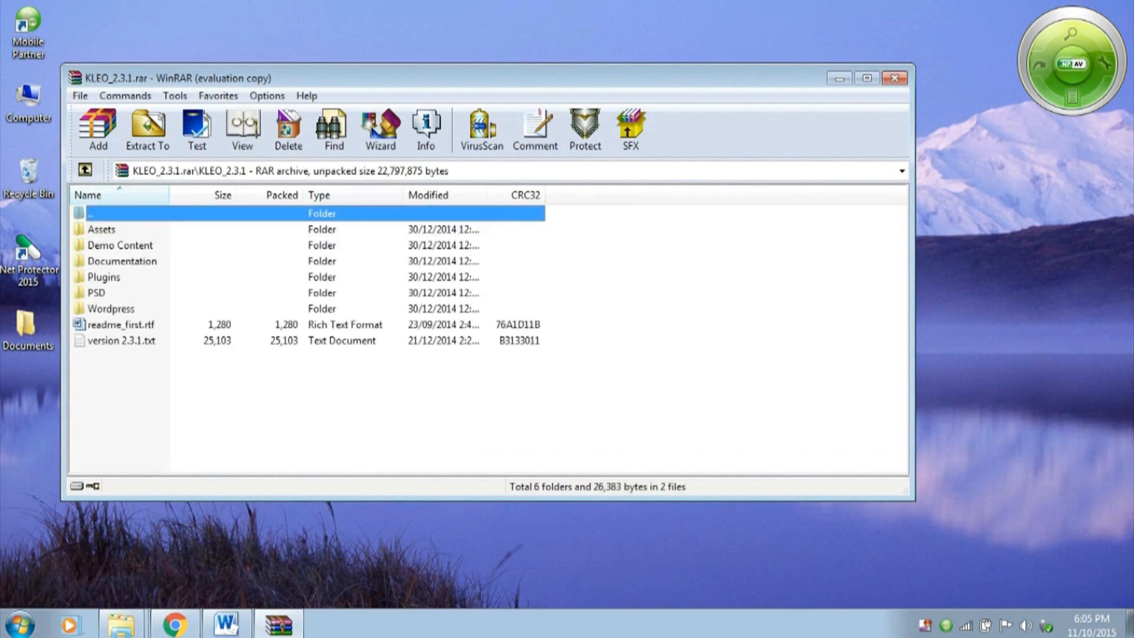
{"action": "double_click", "coordinate": [111, 308]}
Extract kleo.zip from the archive to the desktop and close WinRAR
{"action": "left_click", "coordinate": [105, 229]}
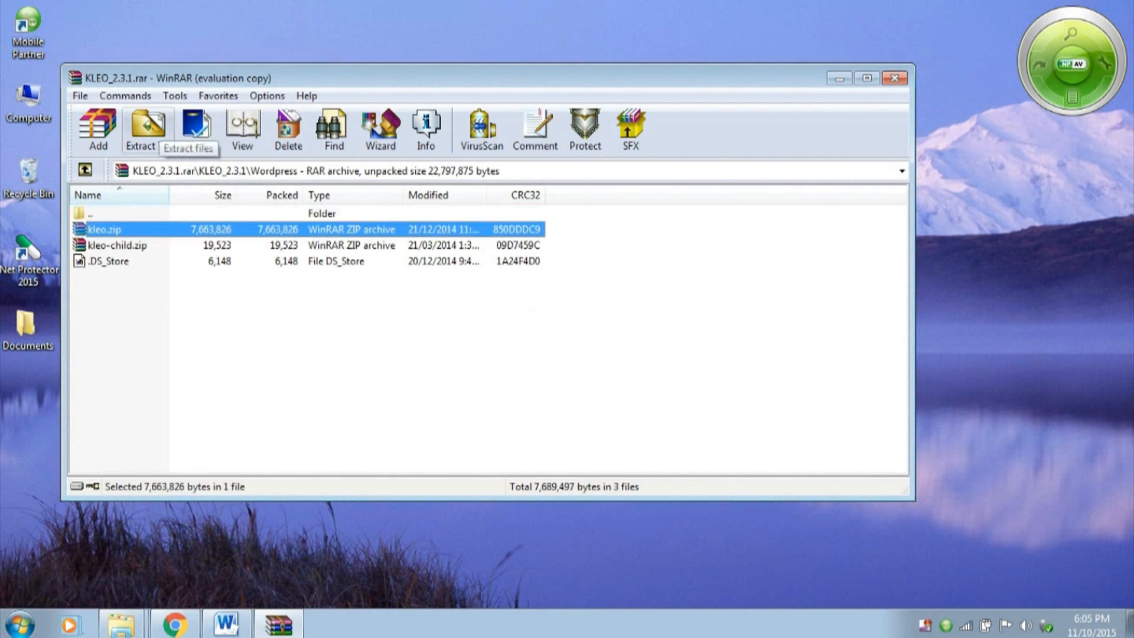
{"action": "left_click", "coordinate": [148, 127]}
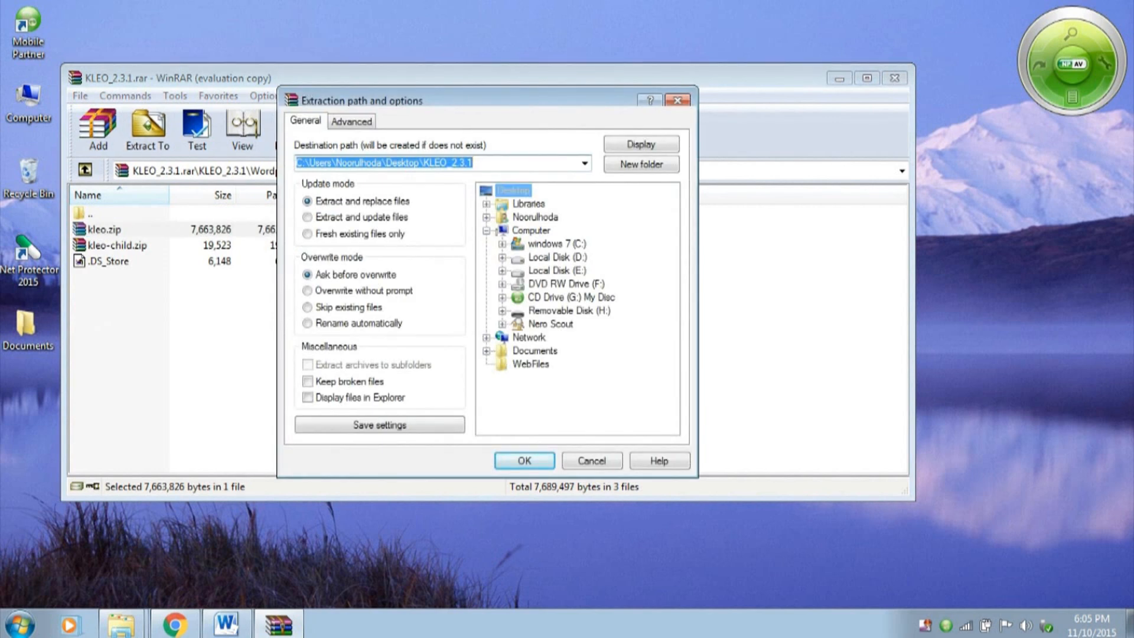
{"action": "left_click", "coordinate": [513, 190]}
{"action": "left_click", "coordinate": [525, 460]}
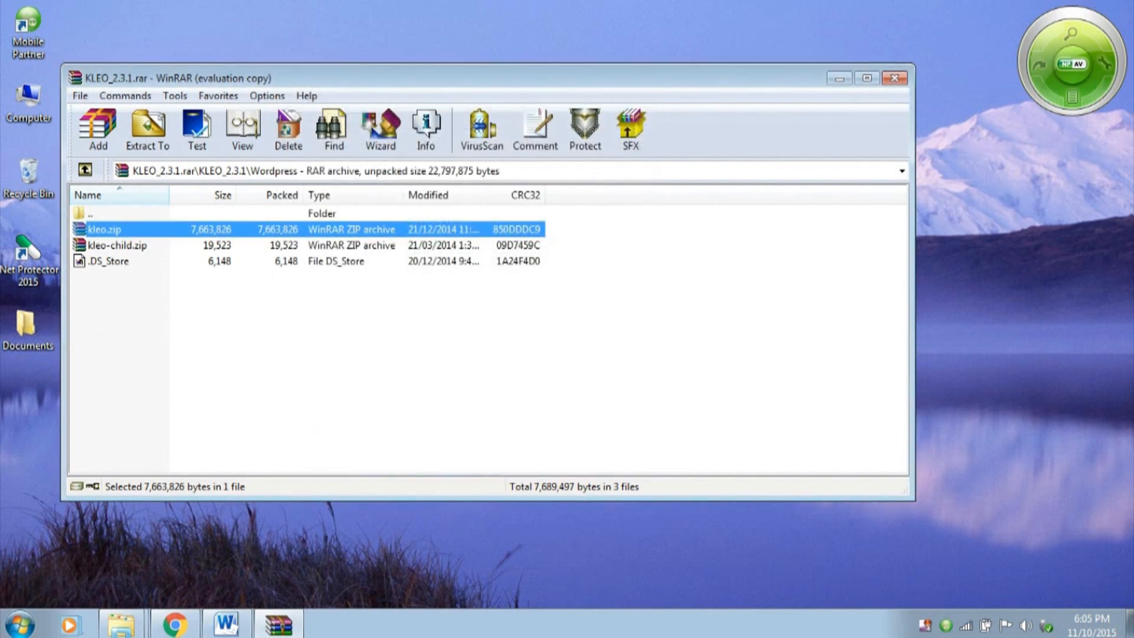
{"action": "left_click", "coordinate": [895, 78]}
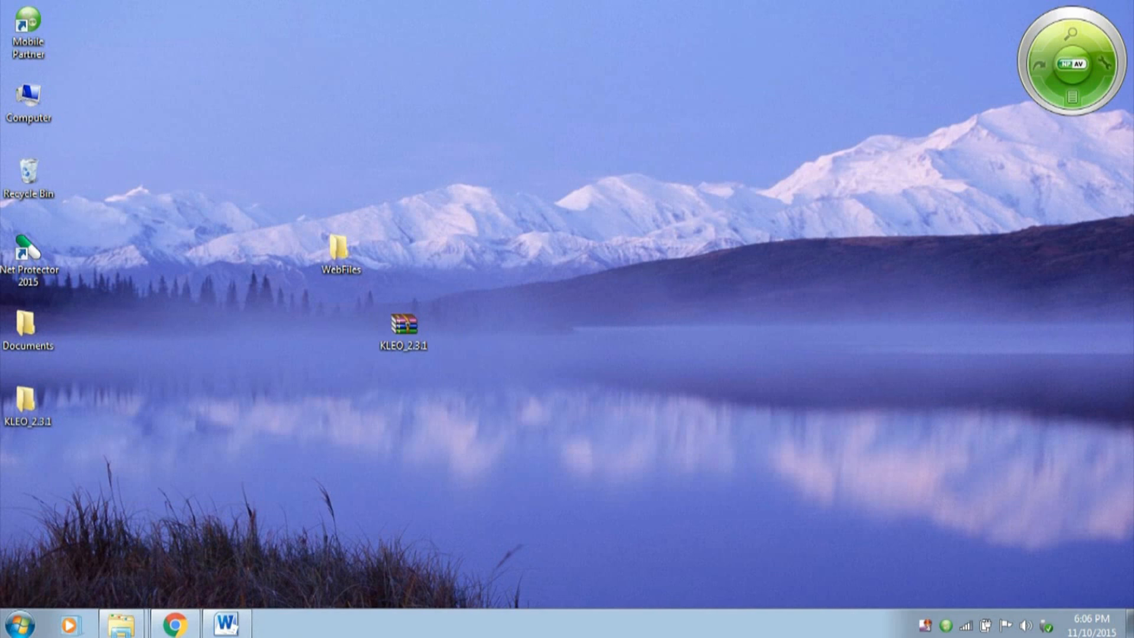
Move the extracted KLEO_2.3.1 folder beside WebFiles on the desktop and locate the kleo ZIP in its Wordpress subfolder
{"action": "left_click_drag", "start_coordinate": [26, 401], "coordinate": [531, 251]}
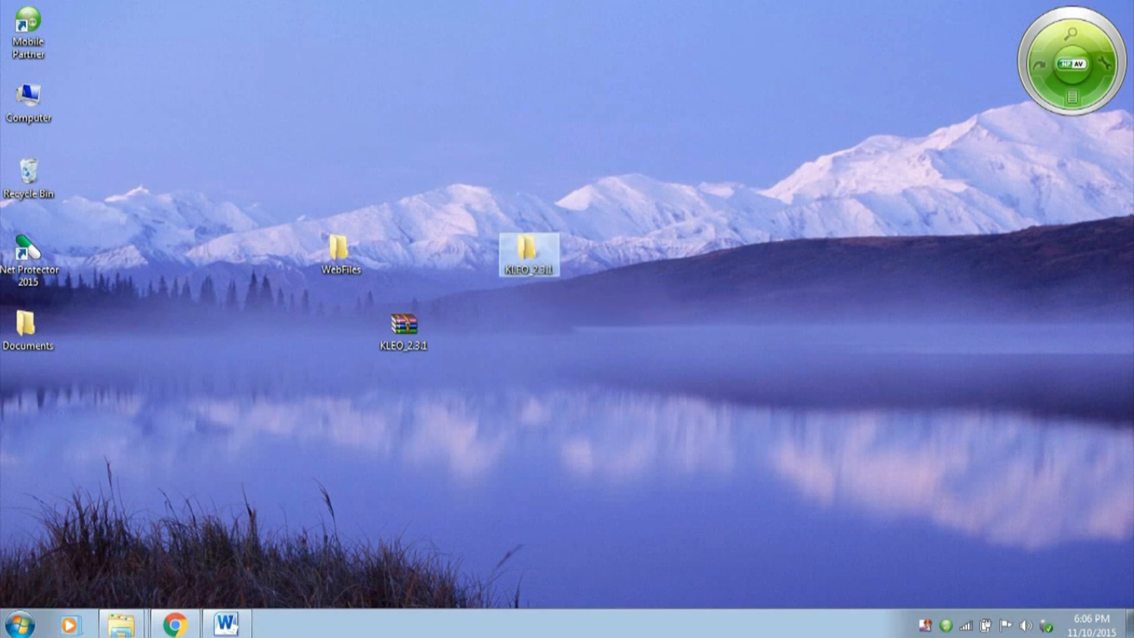
{"action": "double_click", "coordinate": [528, 251]}
{"action": "double_click", "coordinate": [187, 109]}
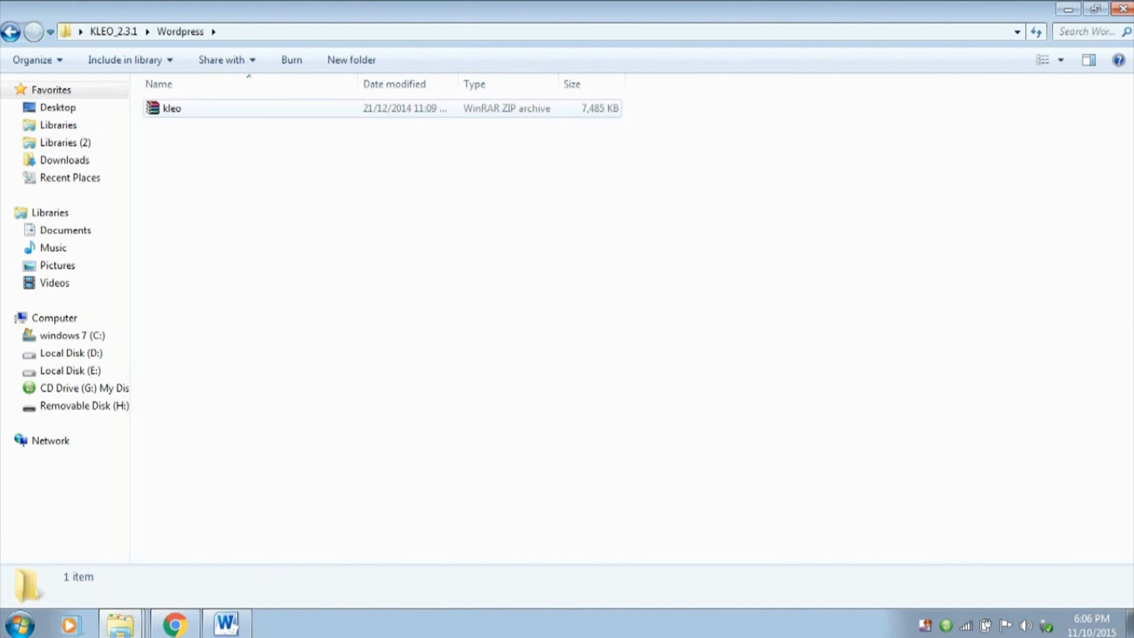
{"action": "left_click", "coordinate": [186, 108]}
Switch back to Chrome and open the page for adding a new WordPress theme
{"action": "left_click", "coordinate": [180, 626]}
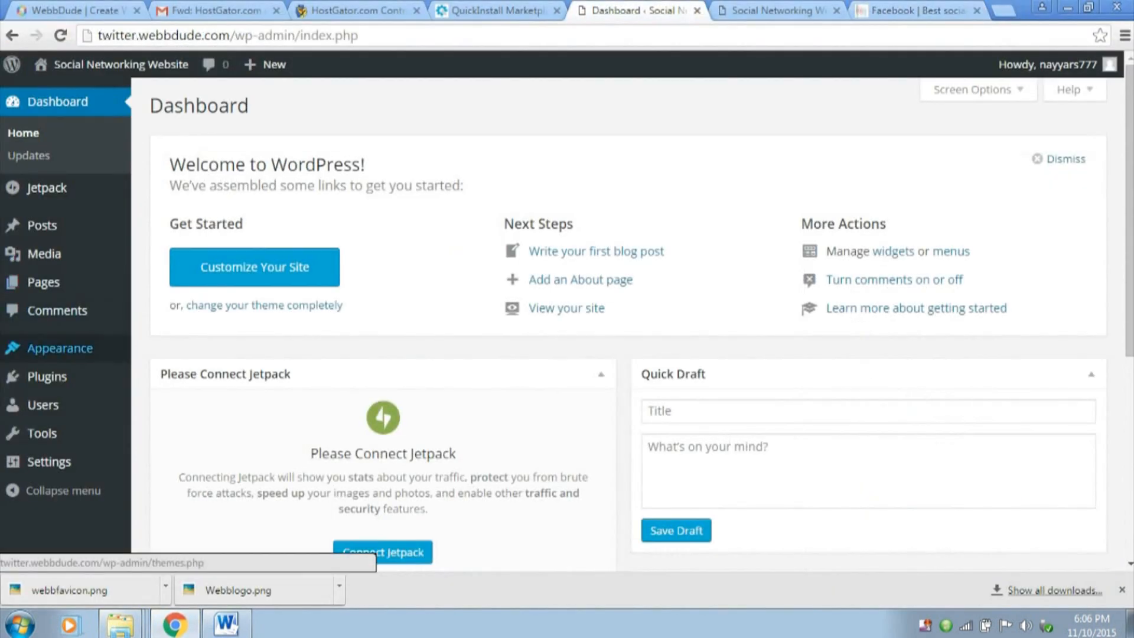
{"action": "left_click", "coordinate": [60, 349]}
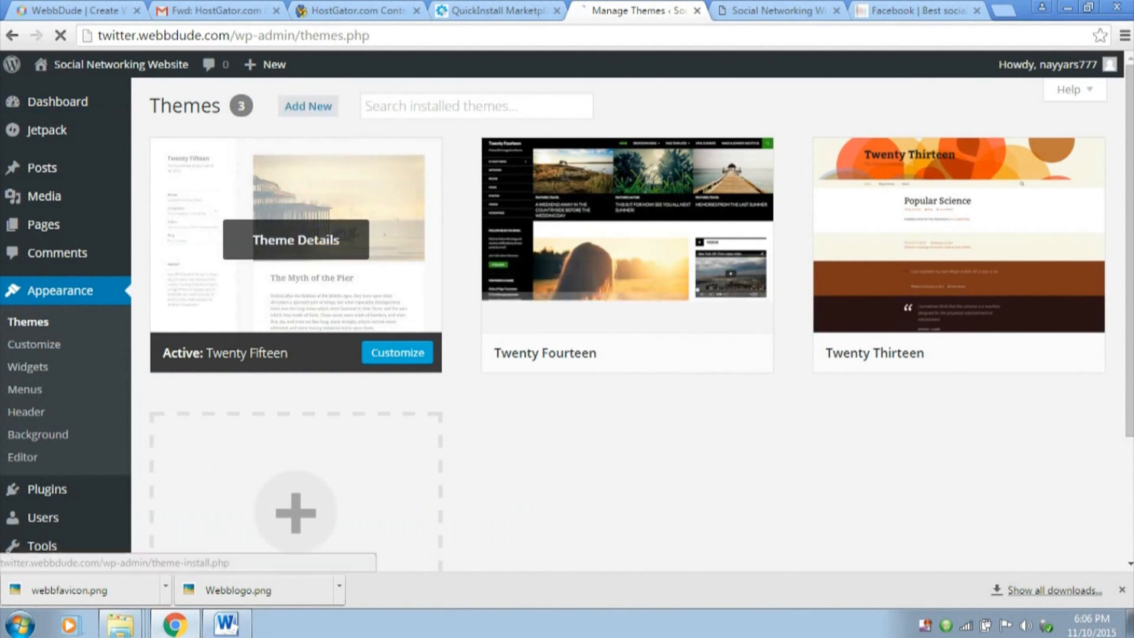
{"action": "scroll", "coordinate": [906, 139], "scroll_direction": "down", "scroll_amount": 3}
{"action": "scroll", "coordinate": [906, 139], "scroll_direction": "up", "scroll_amount": 3}
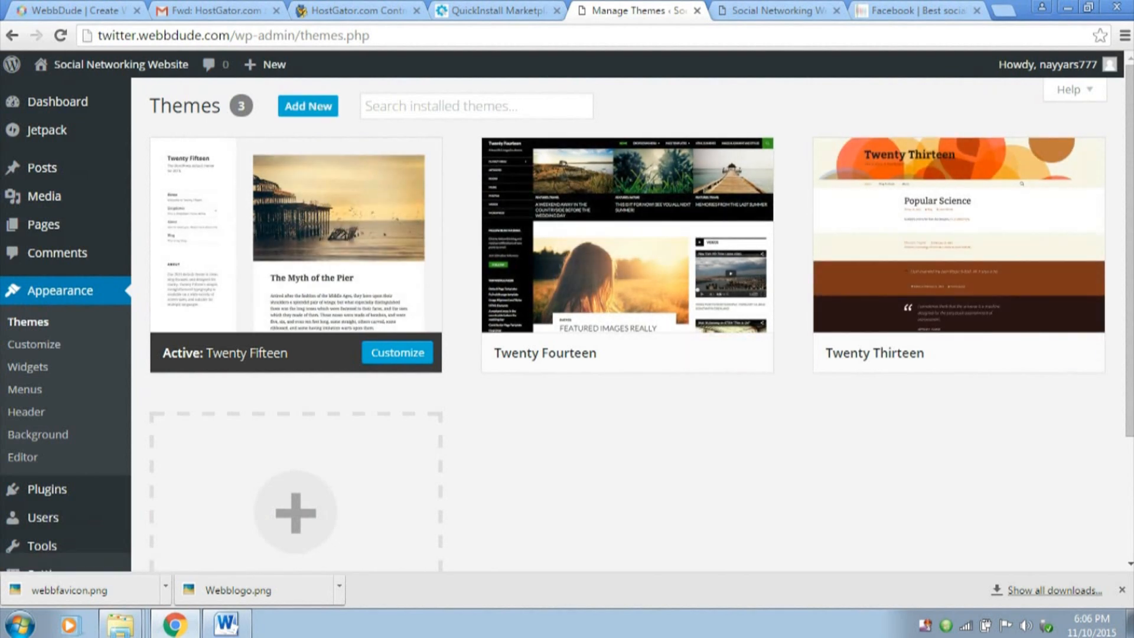
{"action": "left_click", "coordinate": [308, 105]}
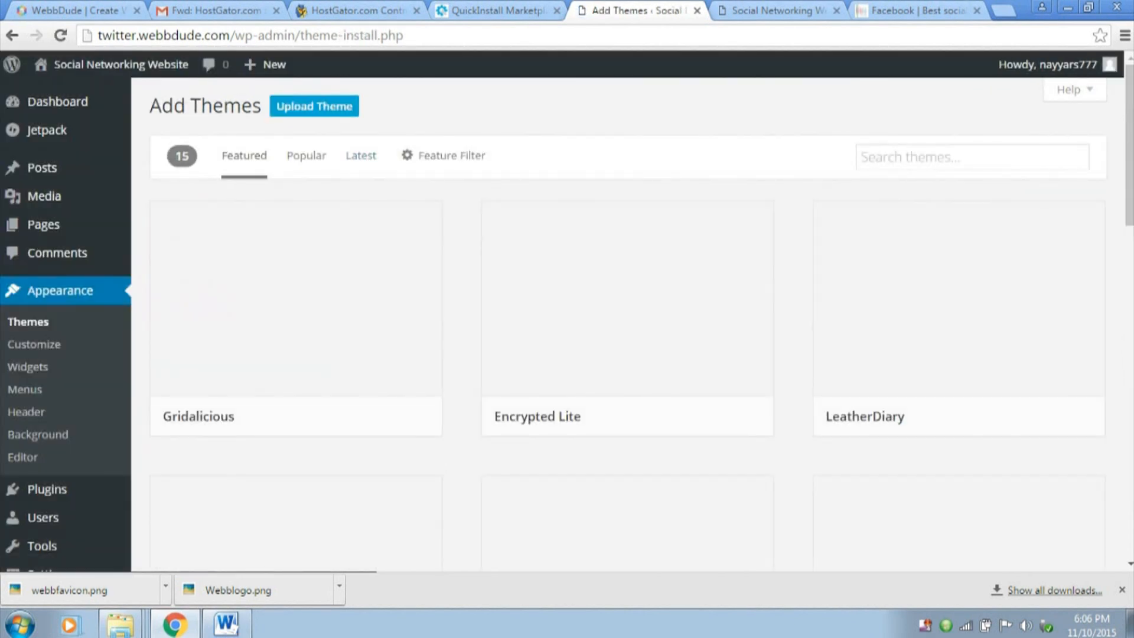
Upload kleo.zip from the Wordpress subfolder of KLEO_2.3.1 and install it as a WordPress theme
{"action": "left_click", "coordinate": [308, 107]}
{"action": "left_click", "coordinate": [509, 252]}
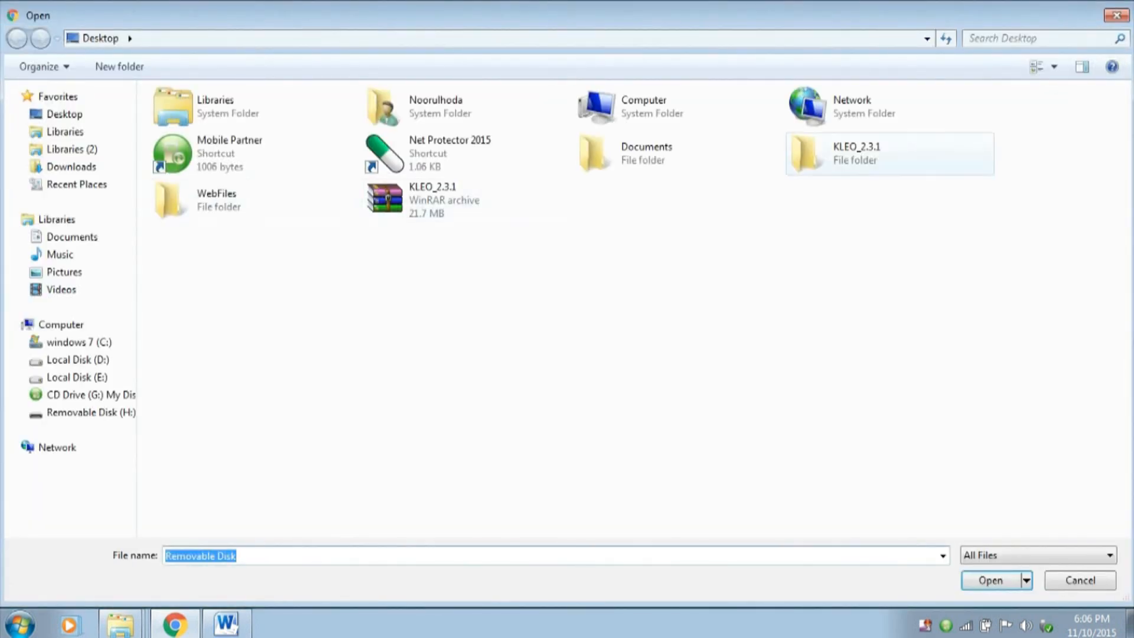
{"action": "double_click", "coordinate": [856, 153]}
{"action": "double_click", "coordinate": [177, 114]}
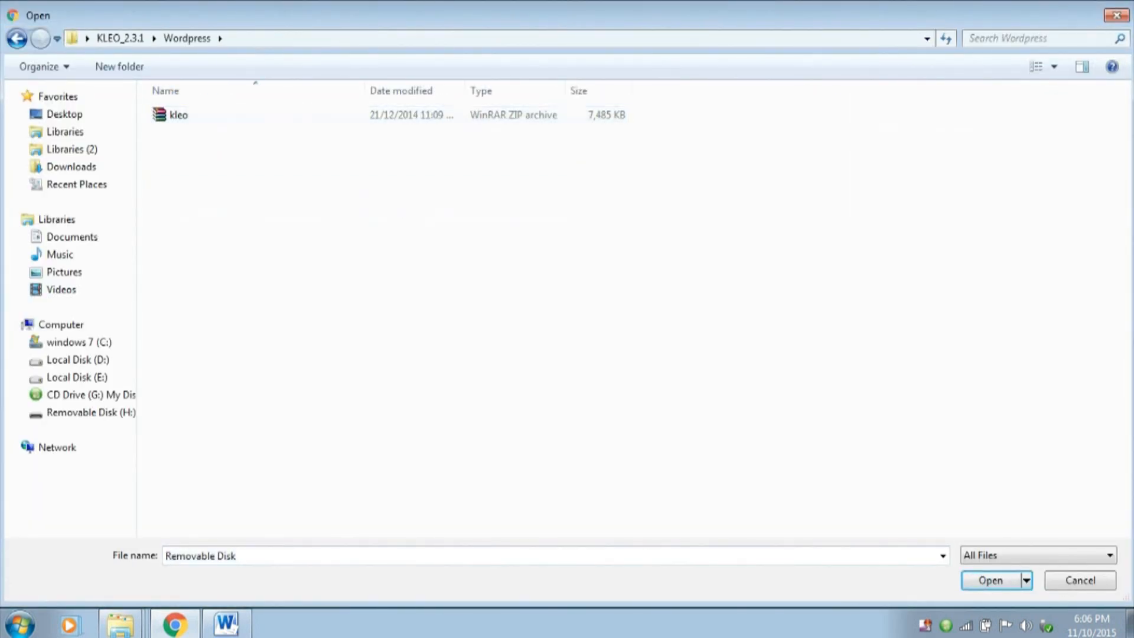
{"action": "left_click", "coordinate": [177, 115]}
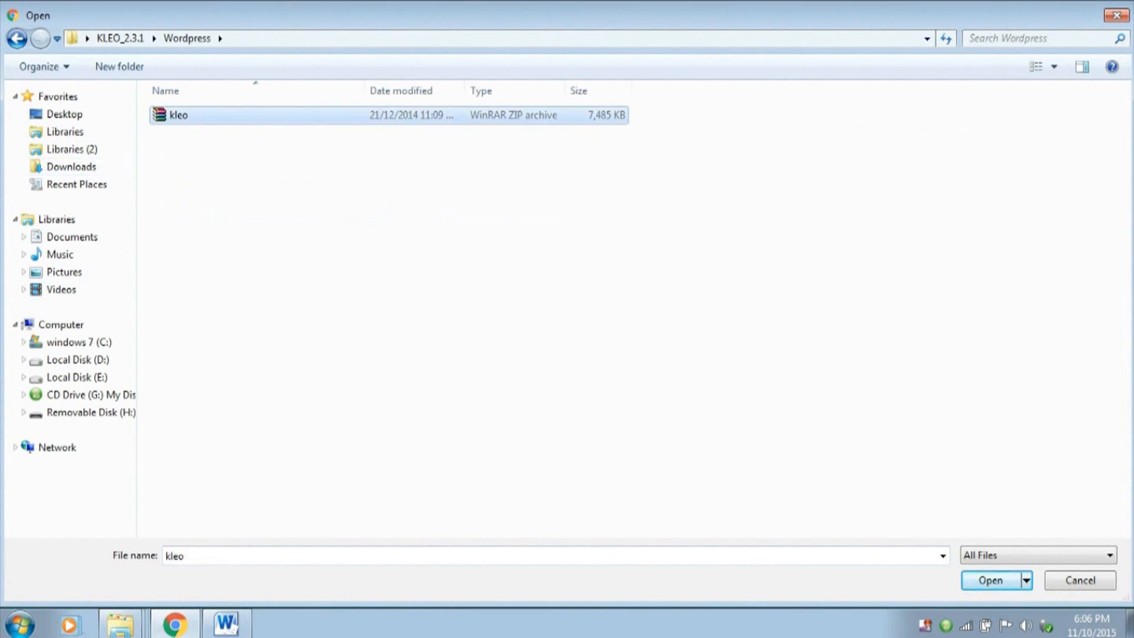
{"action": "key", "text": "Return"}
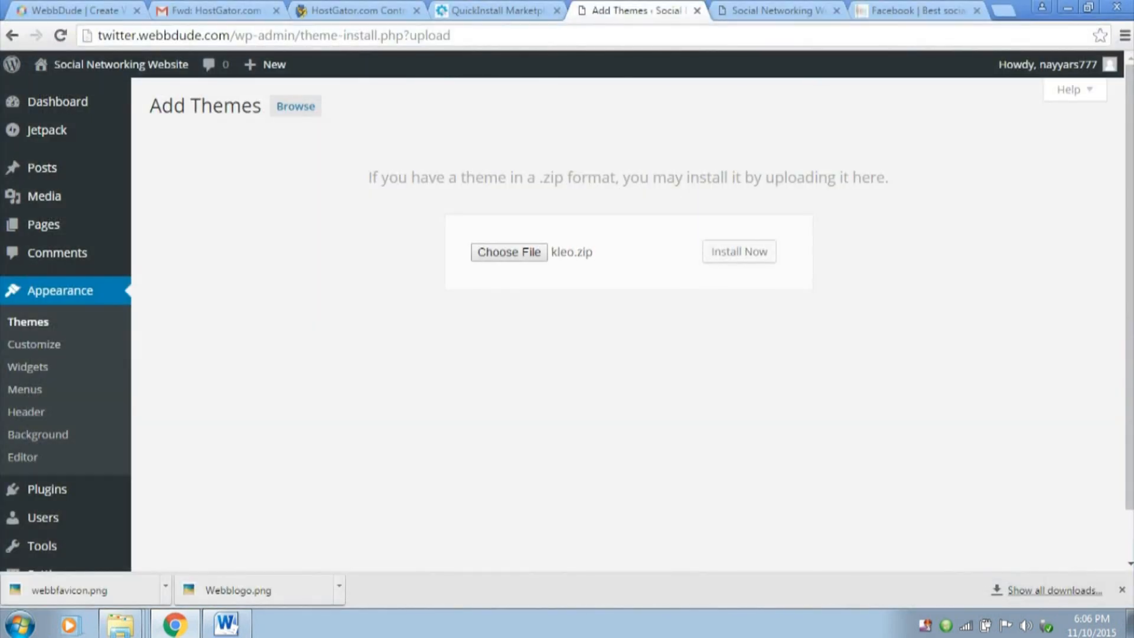
{"action": "left_click", "coordinate": [739, 252]}
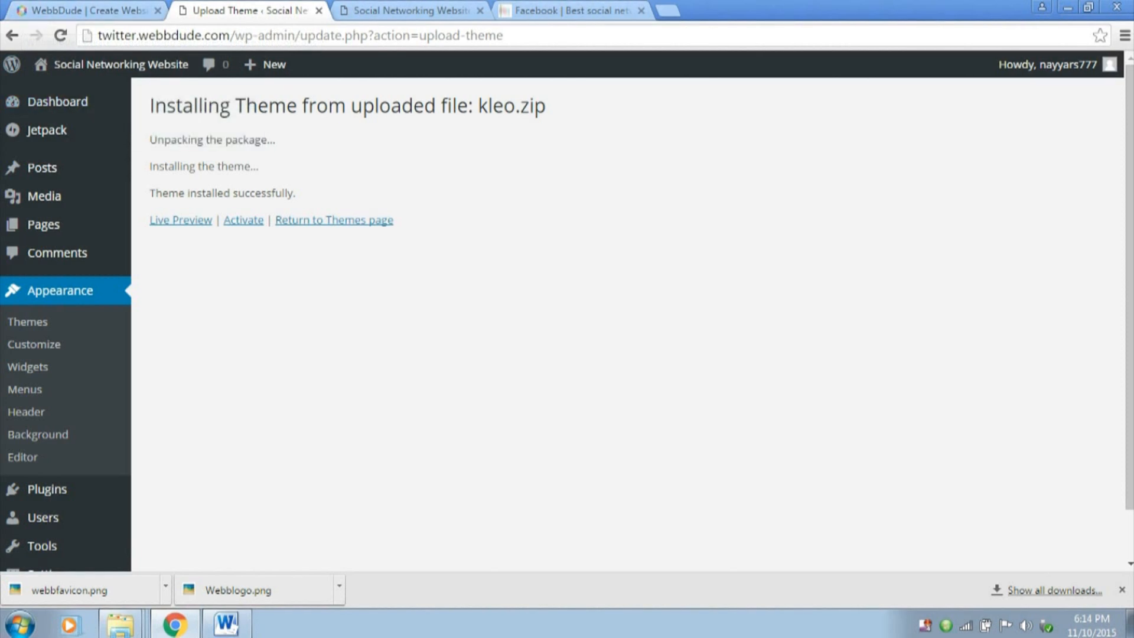
Activate the installed Kleo theme and reload the site's front page to check its look
{"action": "left_click_drag", "start_coordinate": [150, 194], "coordinate": [296, 193]}
{"action": "left_click", "coordinate": [301, 196]}
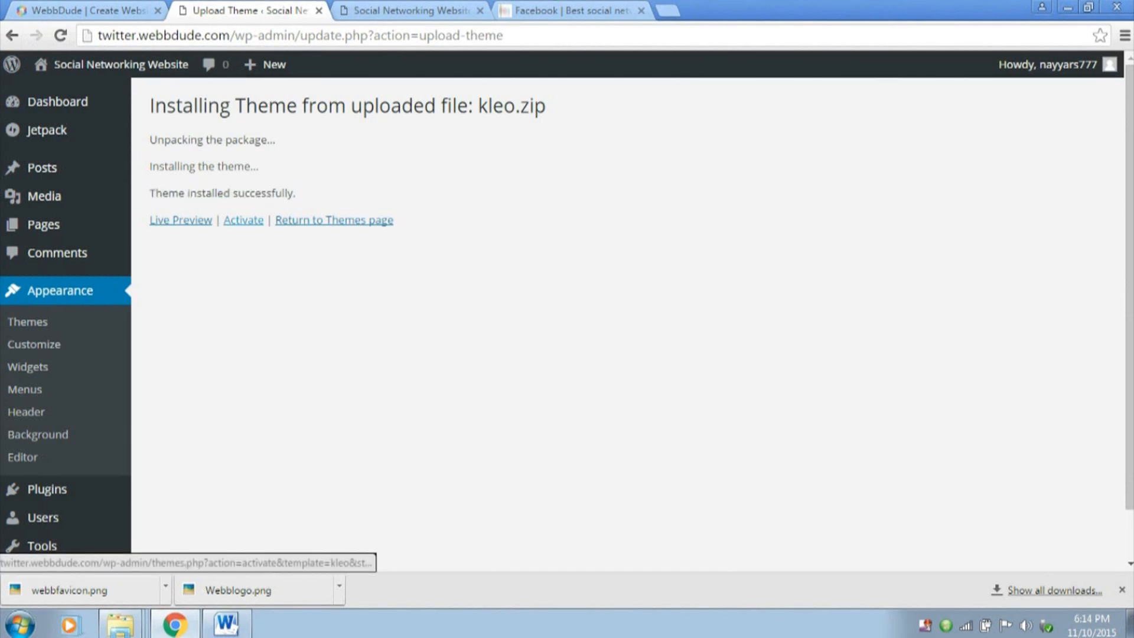
{"action": "left_click", "coordinate": [244, 219]}
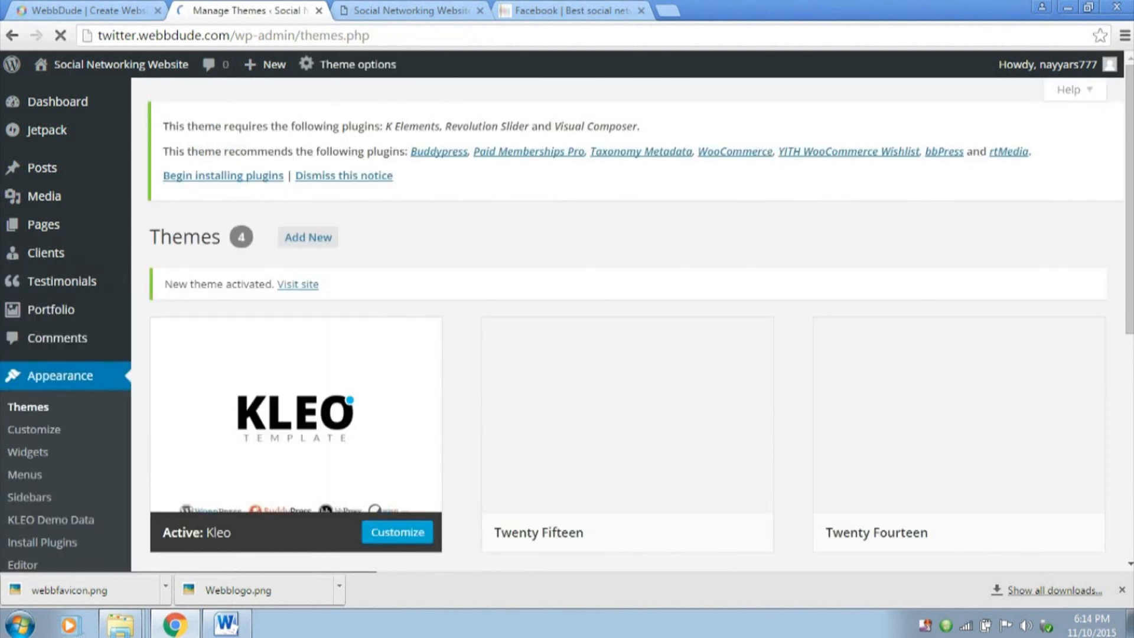
{"action": "scroll", "coordinate": [296, 403], "scroll_direction": "down", "scroll_amount": 1}
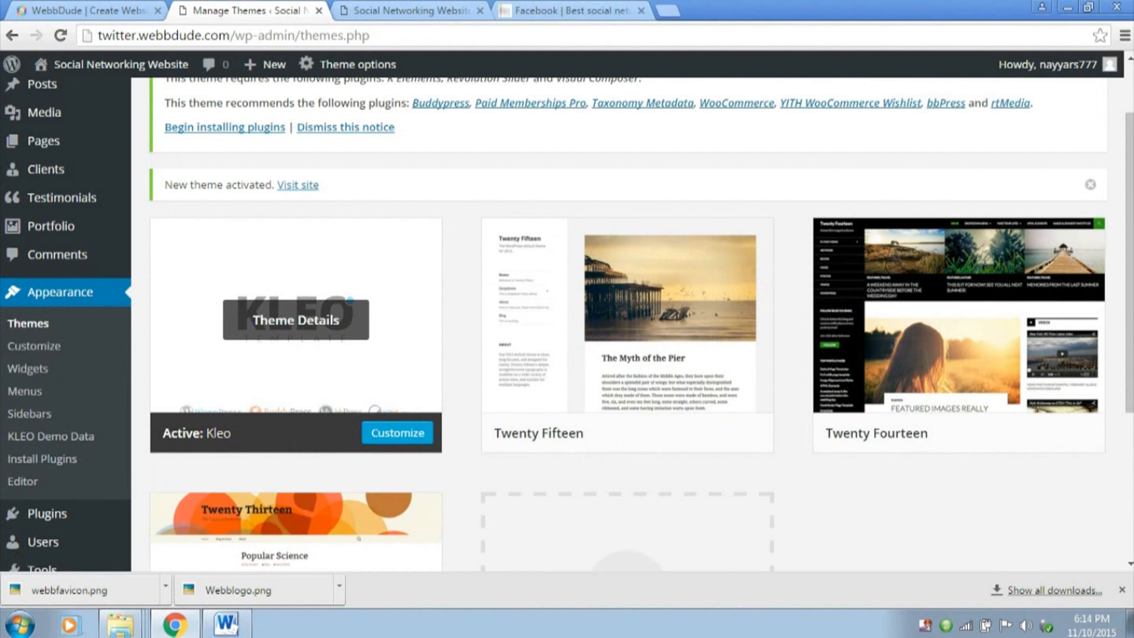
{"action": "left_click", "coordinate": [412, 10]}
{"action": "left_click", "coordinate": [61, 35]}
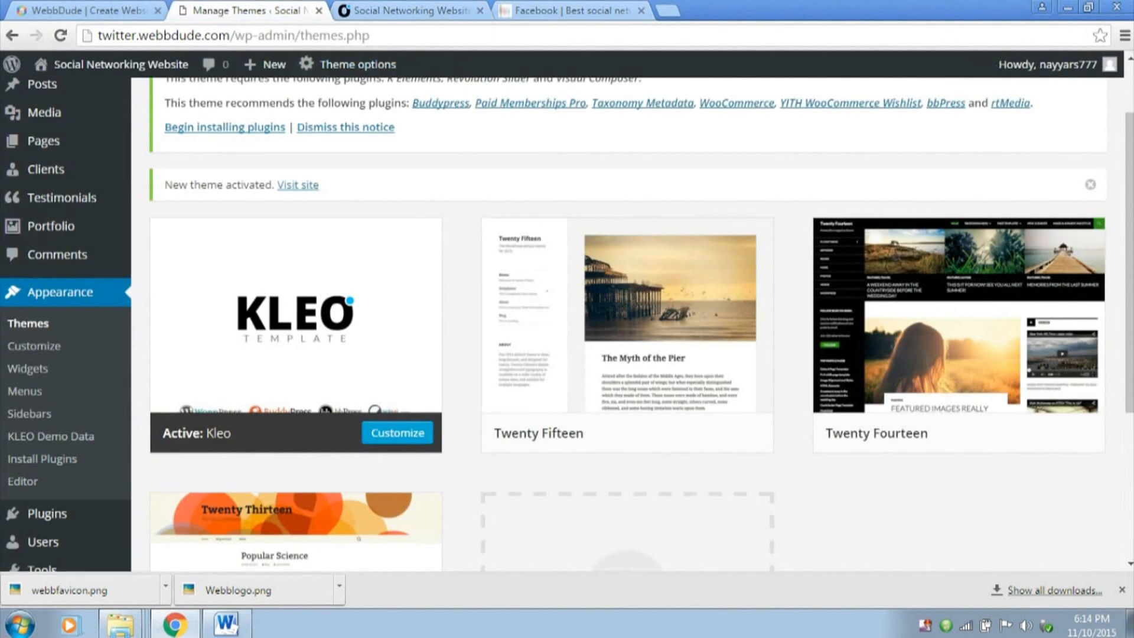
Return to the WordPress admin and open the Kleo theme options
{"action": "scroll", "coordinate": [626, 325], "scroll_direction": "up", "scroll_amount": 2}
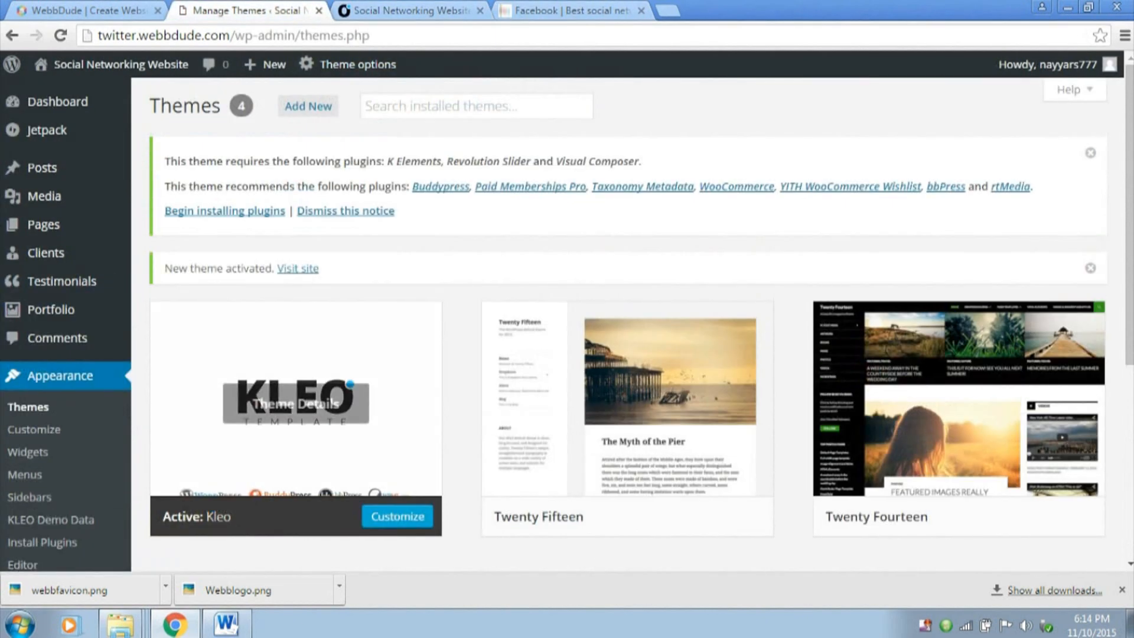
{"action": "mouse_move", "coordinate": [349, 65]}
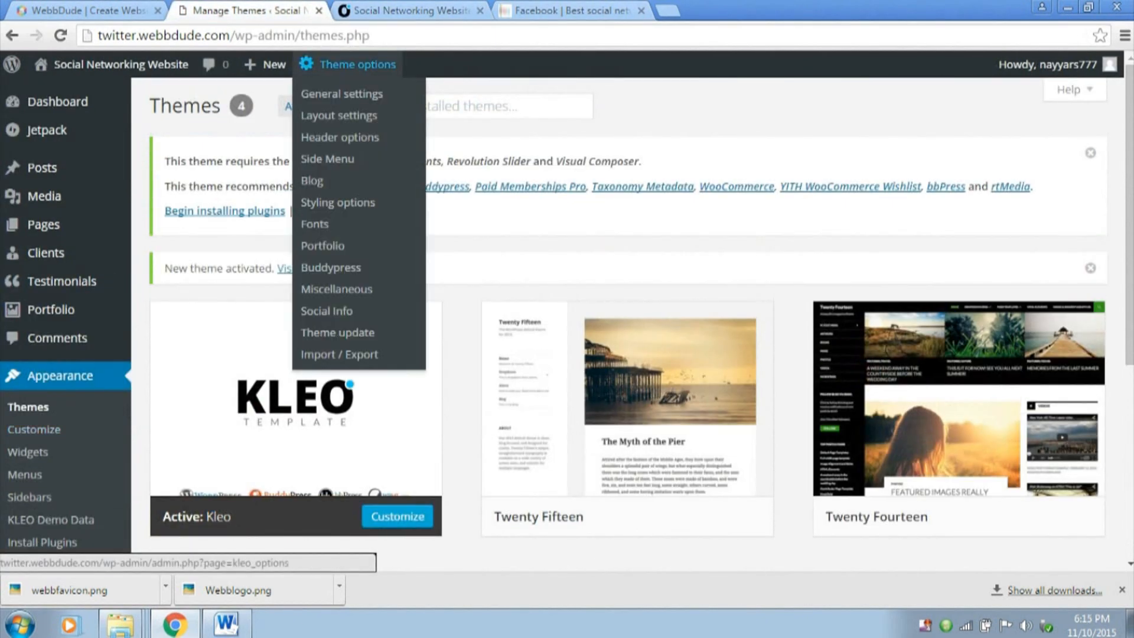
{"action": "left_click", "coordinate": [349, 65]}
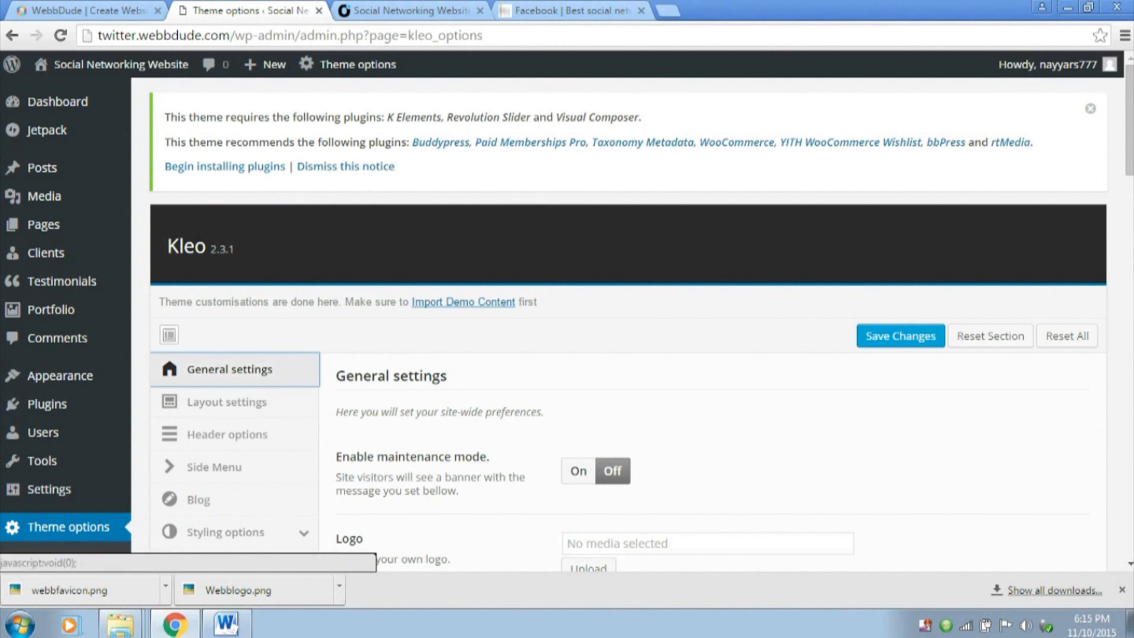
Upload the Webblogo image from the desktop's WebFiles folder and select it as the site logo
{"action": "scroll", "coordinate": [626, 319], "scroll_direction": "down", "scroll_amount": 6}
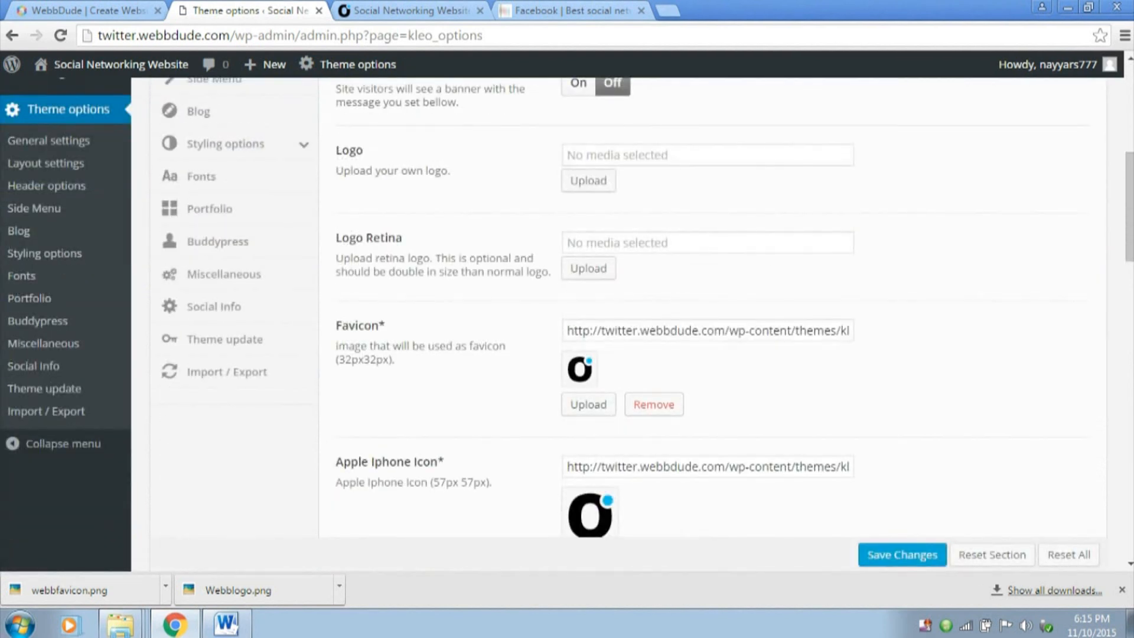
{"action": "left_click_drag", "start_coordinate": [335, 150], "coordinate": [452, 170]}
{"action": "left_click", "coordinate": [588, 180]}
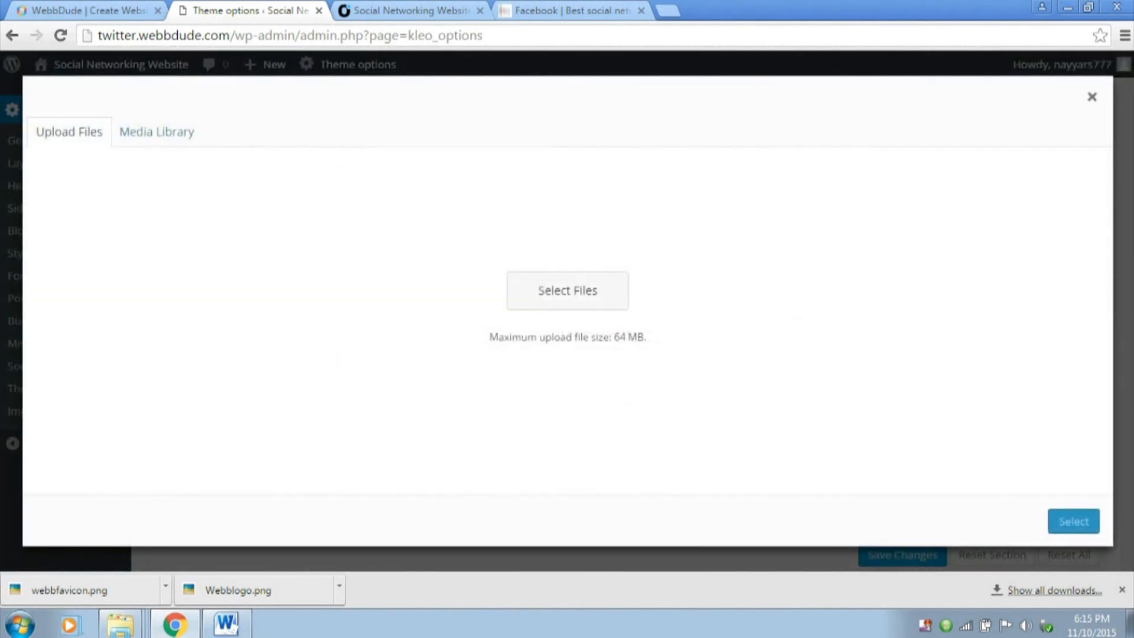
{"action": "left_click", "coordinate": [568, 338]}
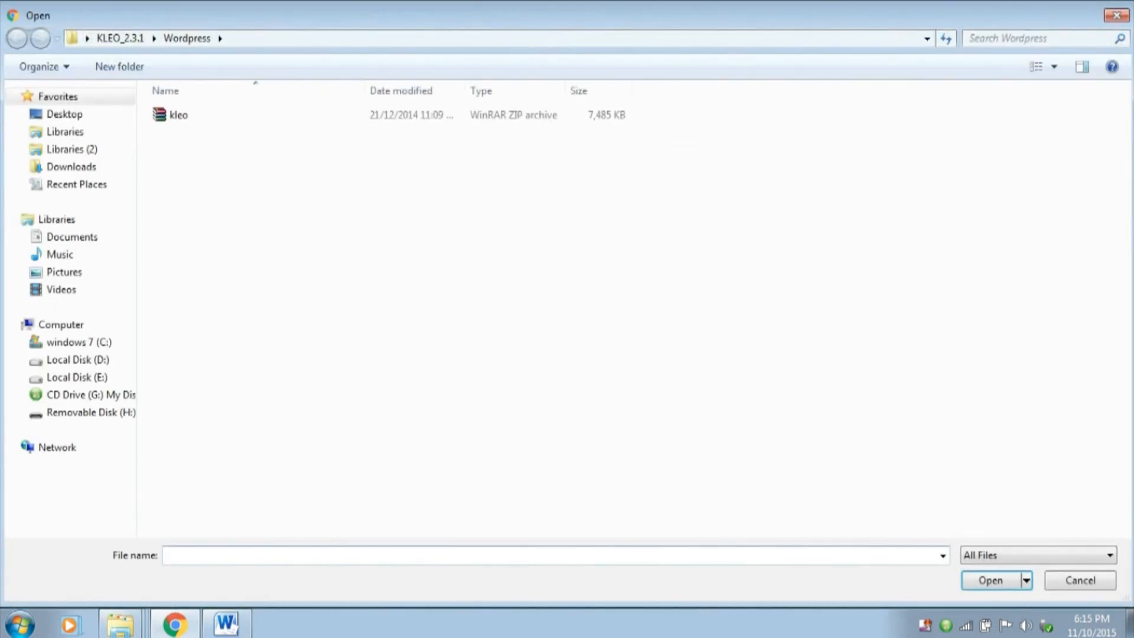
{"action": "left_click", "coordinate": [64, 114]}
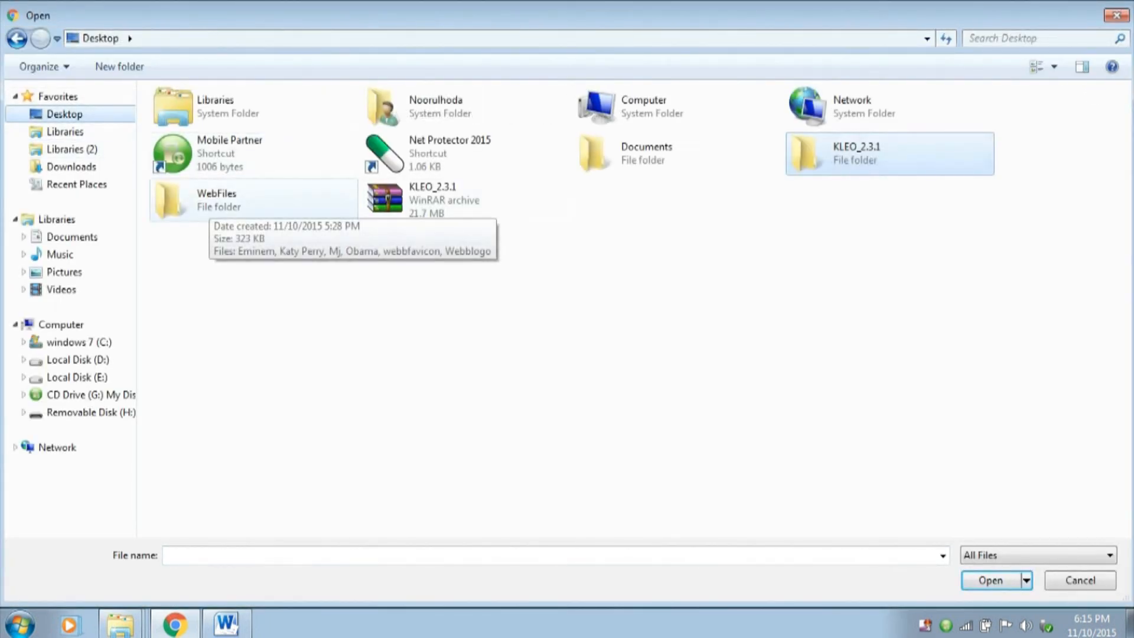
{"action": "double_click", "coordinate": [272, 206]}
{"action": "left_click", "coordinate": [635, 147]}
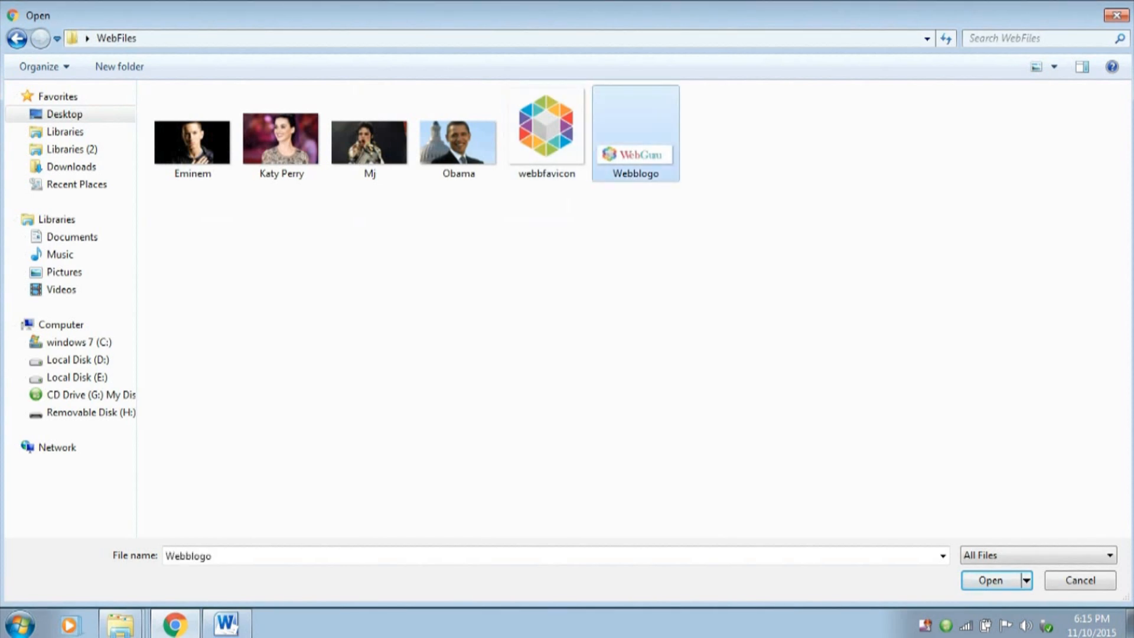
{"action": "key", "text": "Return"}
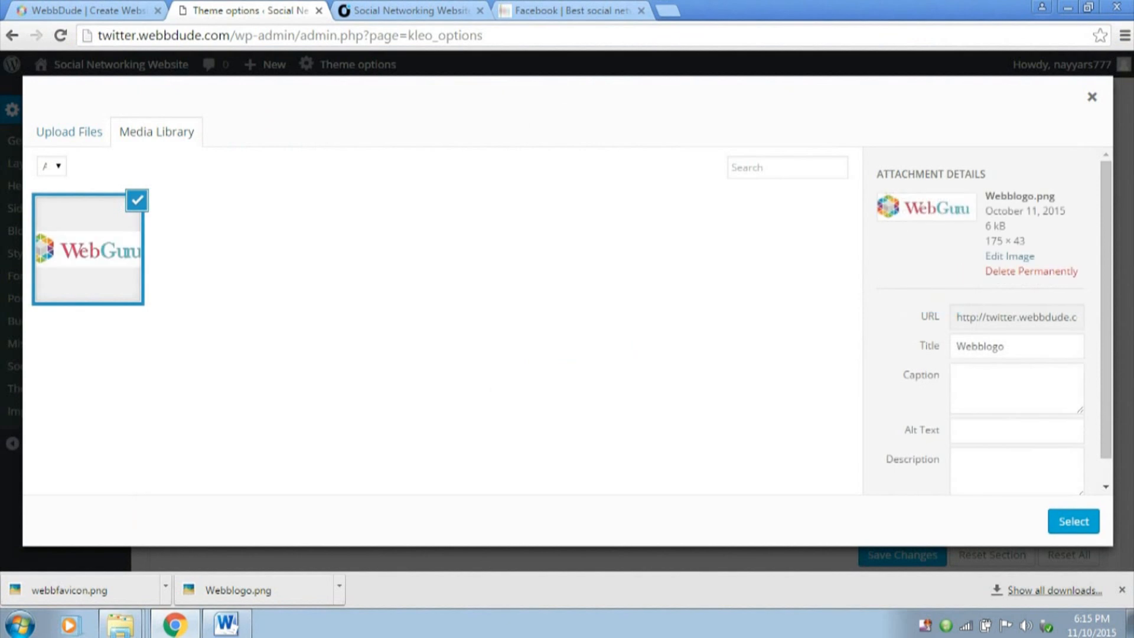
{"action": "left_click_drag", "start_coordinate": [1027, 241], "coordinate": [969, 241]}
{"action": "left_click", "coordinate": [969, 249]}
{"action": "left_click", "coordinate": [1073, 521]}
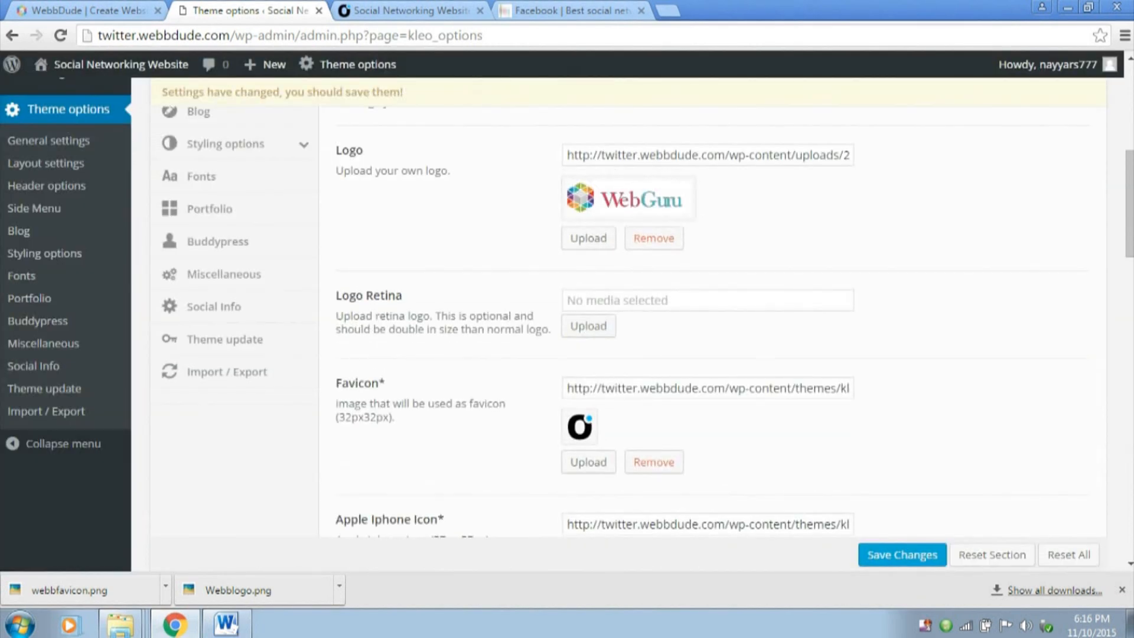
Remove the default favicon and replace it with an upload of the webbfavicon image
{"action": "scroll", "coordinate": [626, 319], "scroll_direction": "down", "scroll_amount": 1}
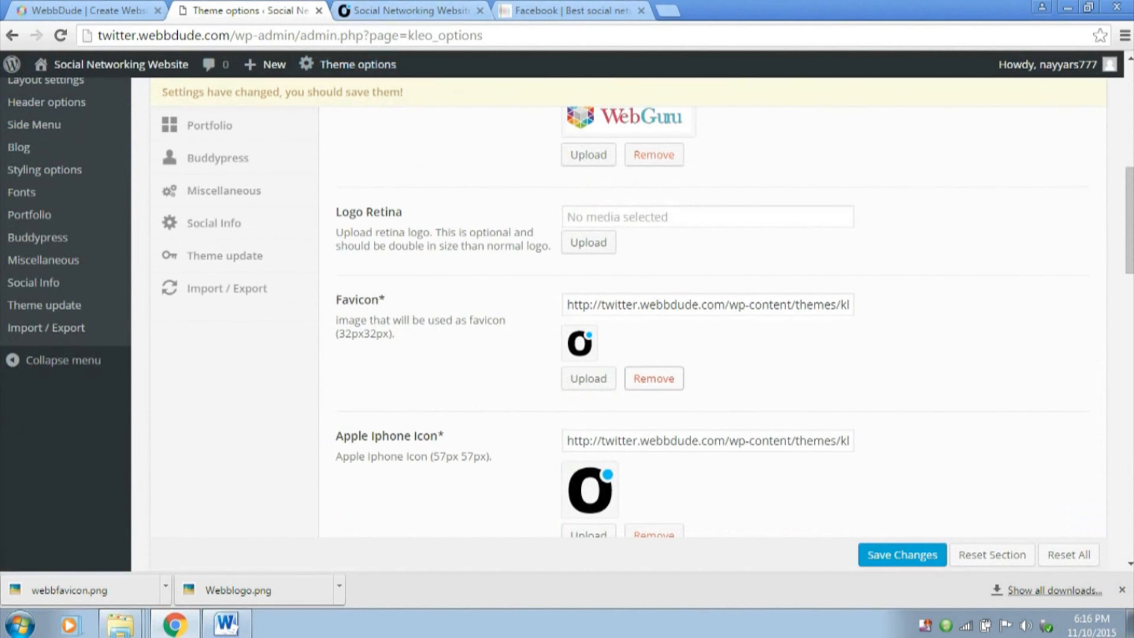
{"action": "left_click", "coordinate": [654, 378]}
{"action": "left_click", "coordinate": [588, 330]}
{"action": "left_click", "coordinate": [69, 131]}
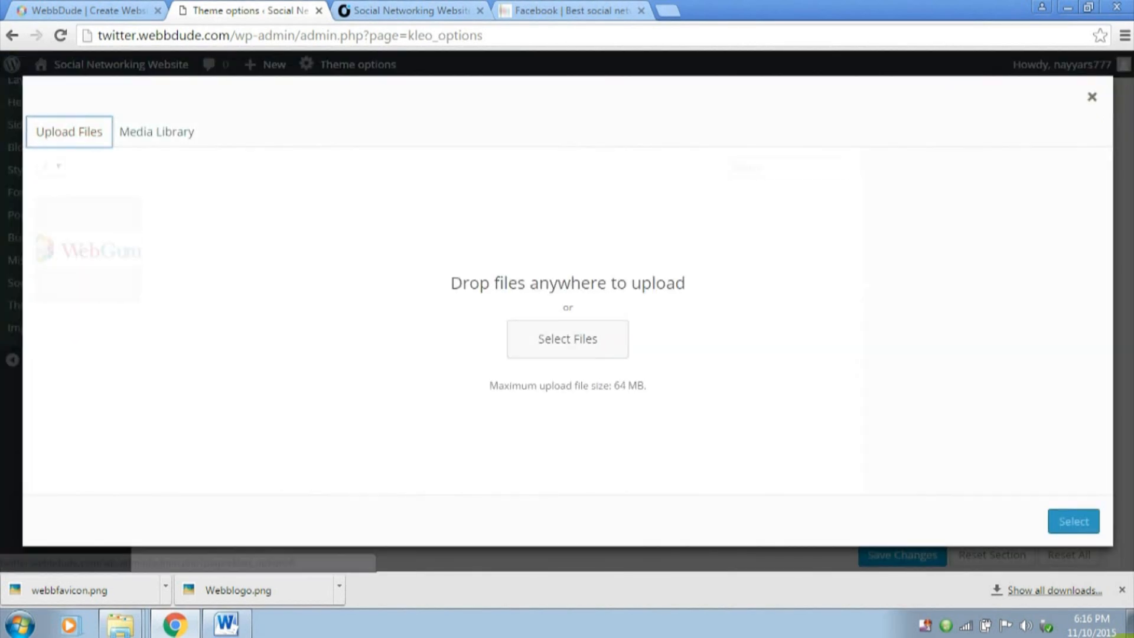
{"action": "left_click", "coordinate": [585, 336]}
{"action": "left_click", "coordinate": [547, 136]}
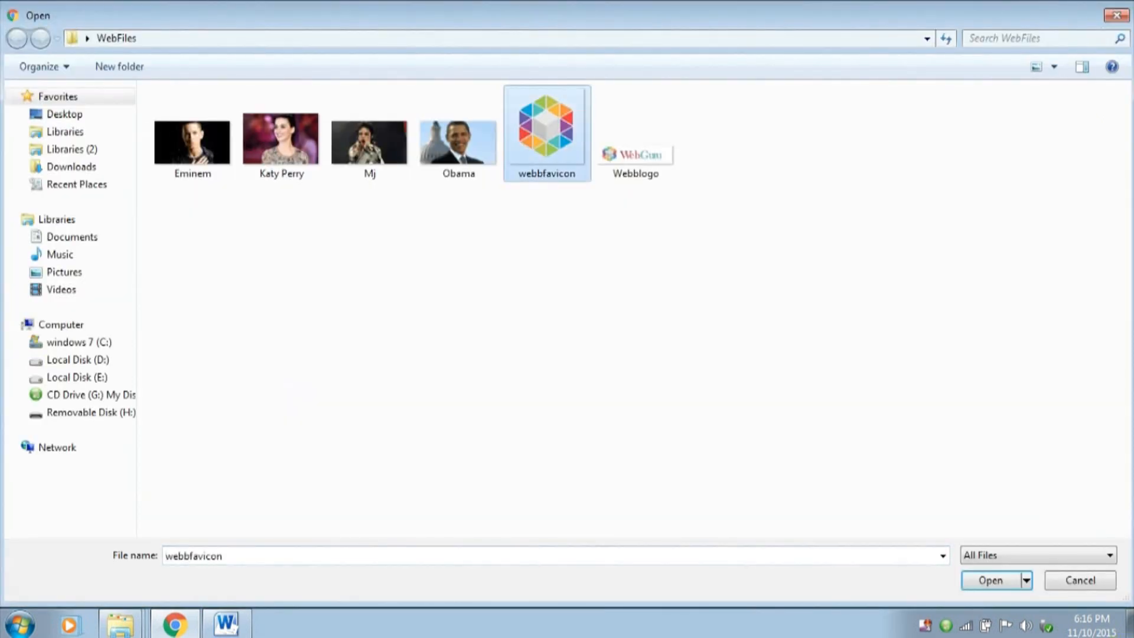
{"action": "left_click", "coordinate": [991, 581]}
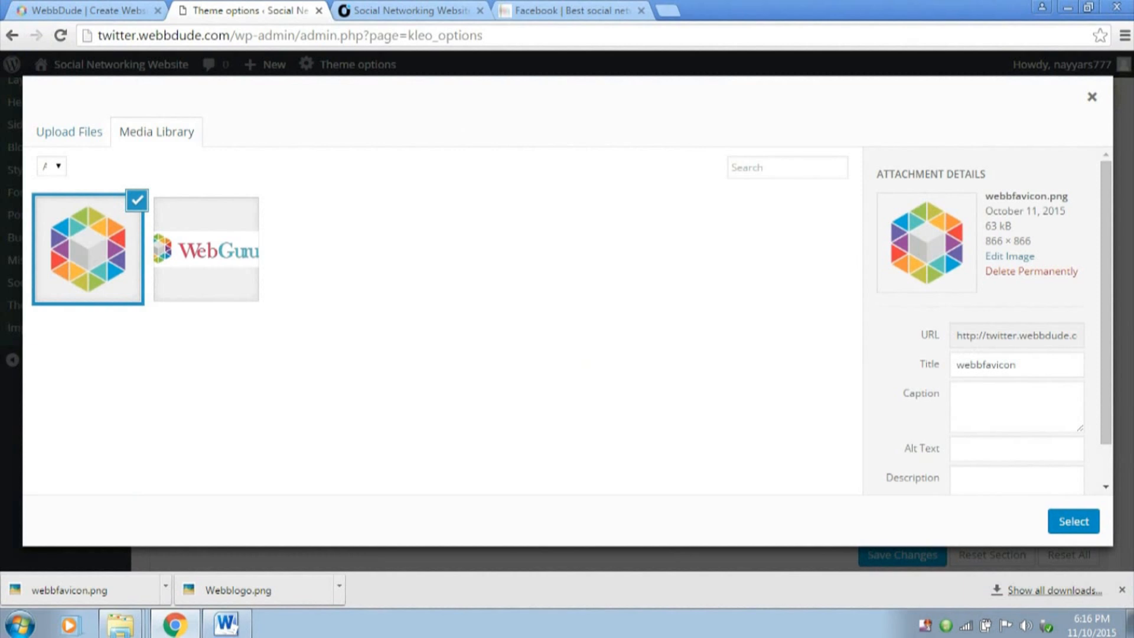
{"action": "left_click", "coordinate": [1073, 521]}
Save the theme option changes and reload the site's front page to check the logo and favicon
{"action": "left_click", "coordinate": [902, 554]}
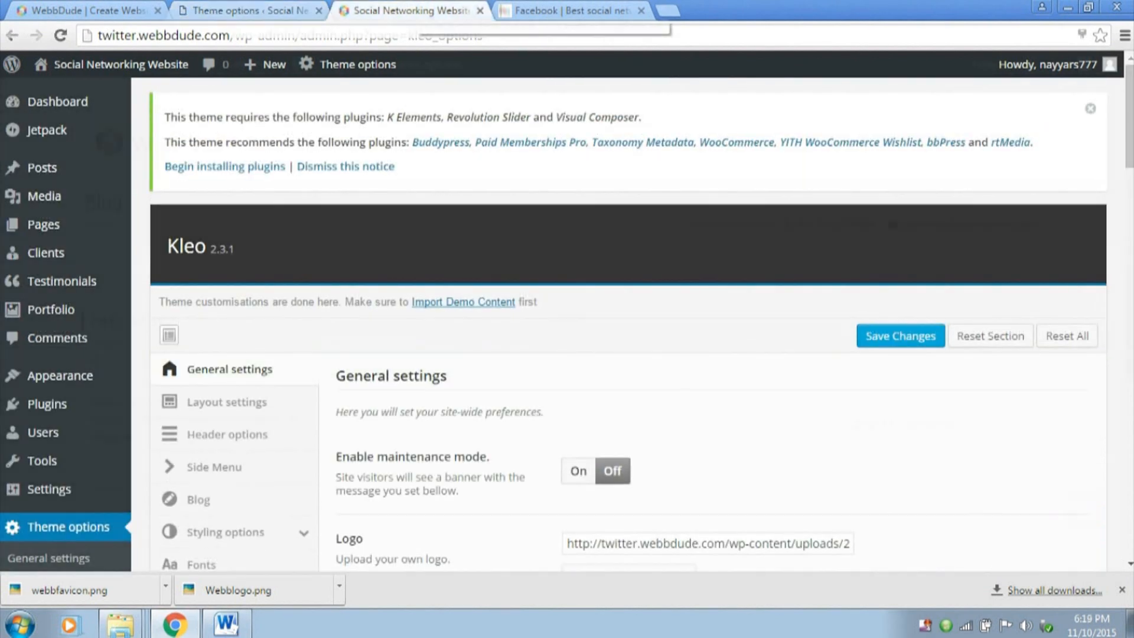
{"action": "key", "text": "Delete"}
{"action": "key", "text": "Return"}
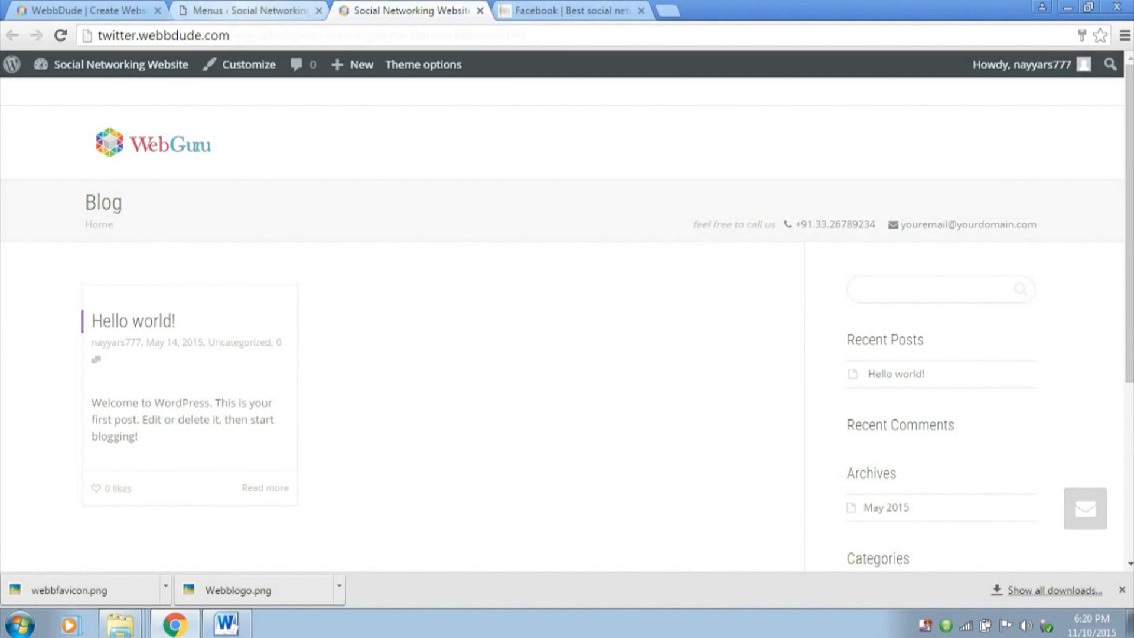
Install the BuddyPress plugin from the WordPress plugin directory and activate it
{"action": "left_click", "coordinate": [248, 10]}
{"action": "scroll", "coordinate": [60, 414], "scroll_direction": "down", "scroll_amount": 3}
{"action": "left_click", "coordinate": [47, 396]}
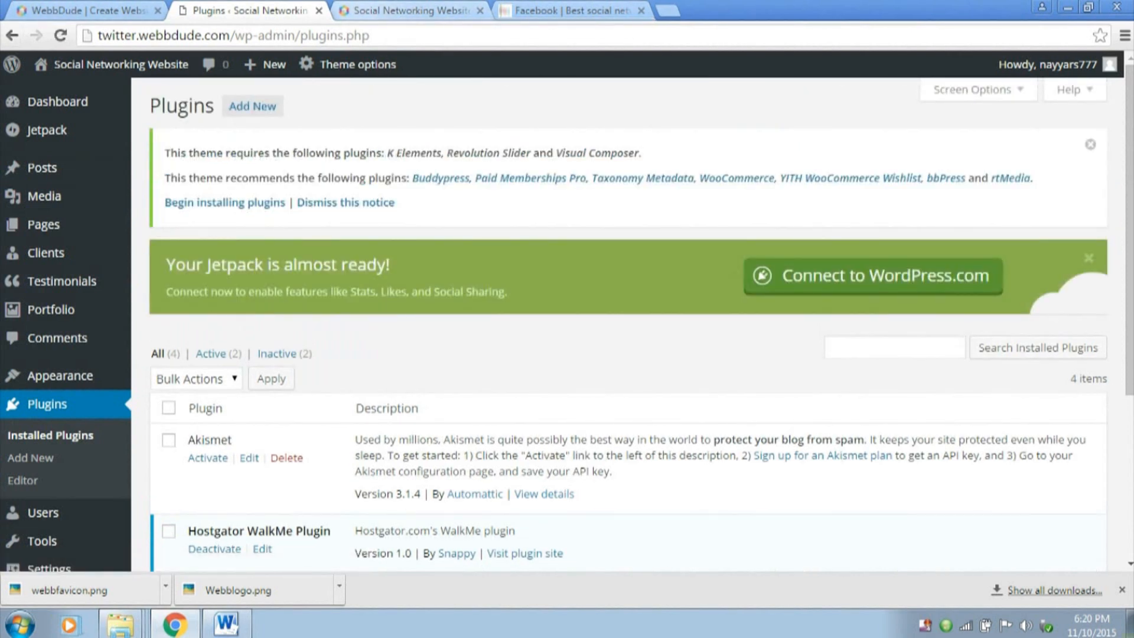
{"action": "left_click", "coordinate": [252, 106]}
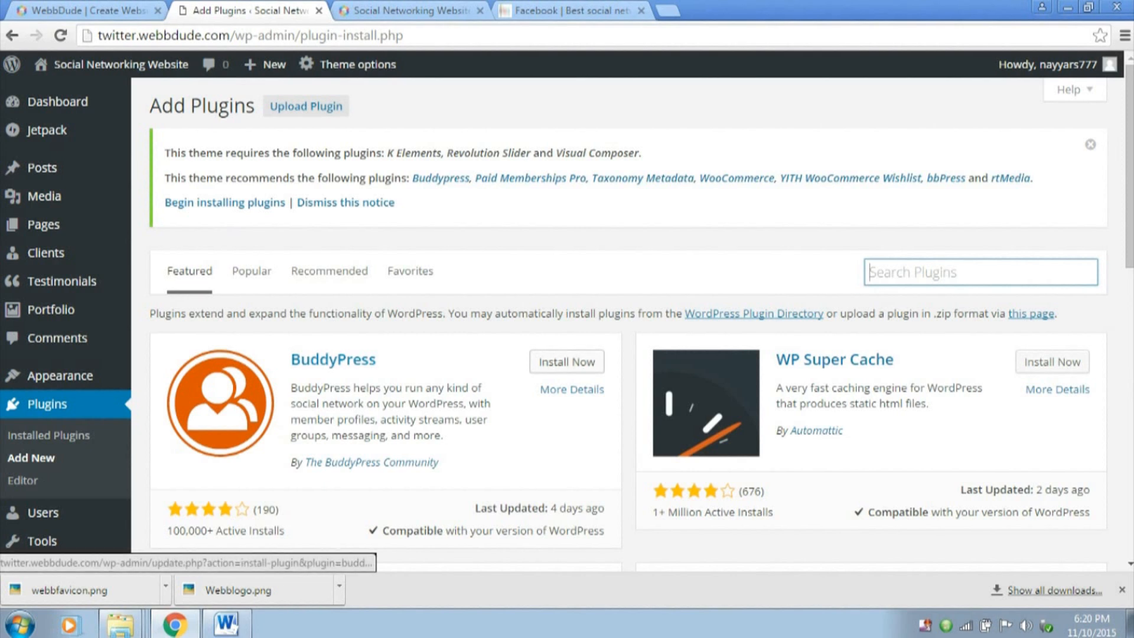
{"action": "left_click", "coordinate": [567, 362]}
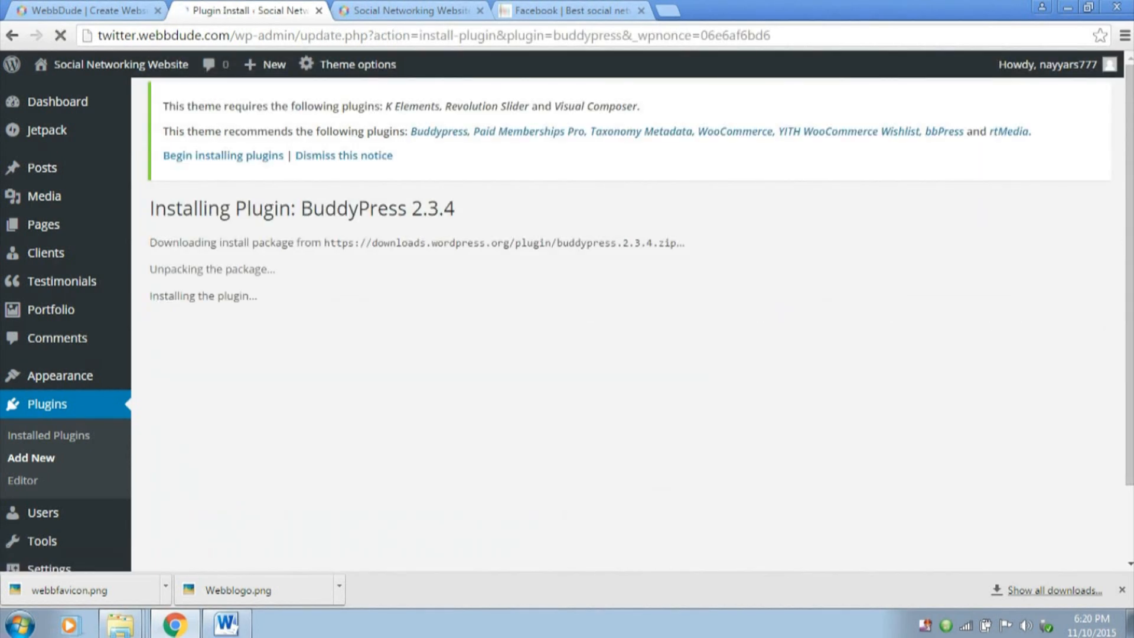
{"action": "left_click", "coordinate": [211, 352]}
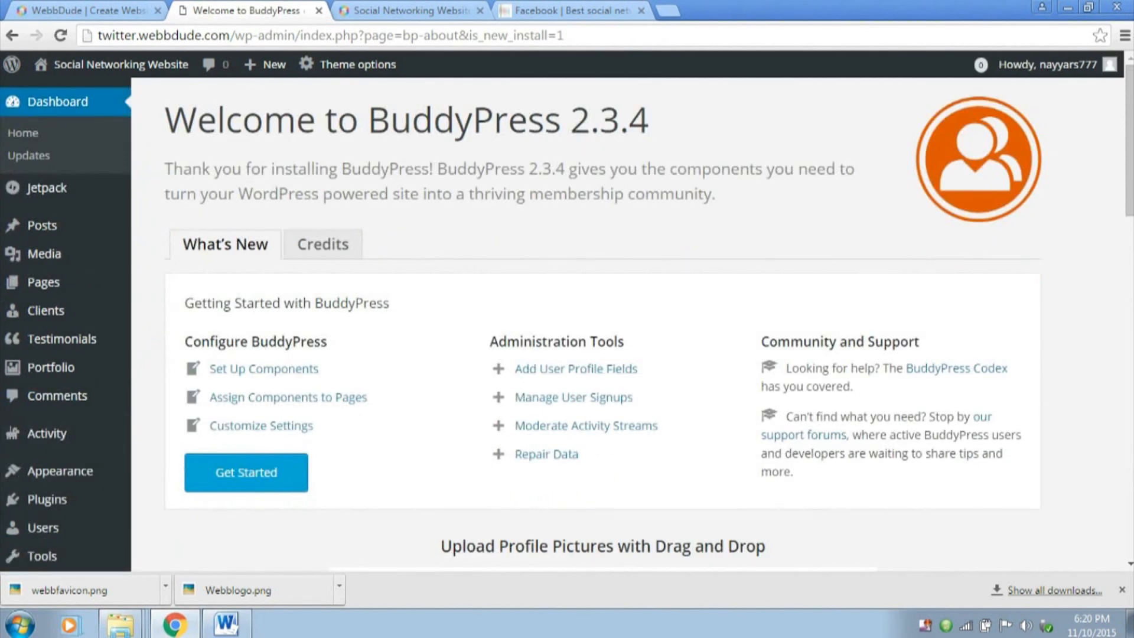
Open the BuddyPress component settings and tick Friend Connections and Private Messaging
{"action": "scroll", "coordinate": [770, 423], "scroll_direction": "down", "scroll_amount": 6}
{"action": "scroll", "coordinate": [770, 423], "scroll_direction": "up", "scroll_amount": 6}
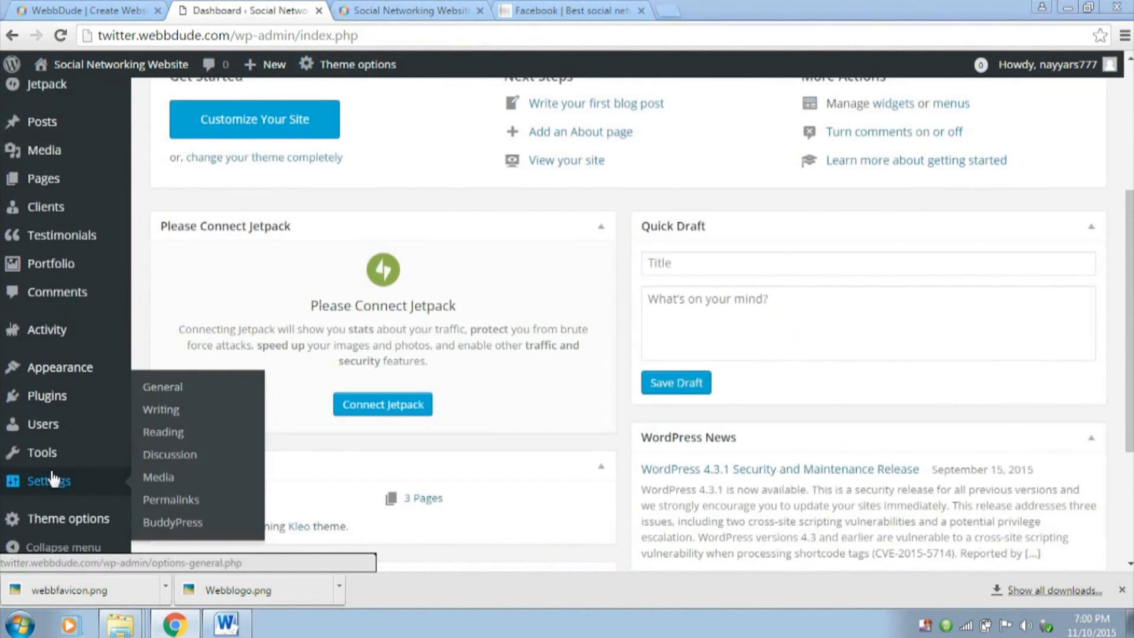
{"action": "left_click", "coordinate": [197, 522]}
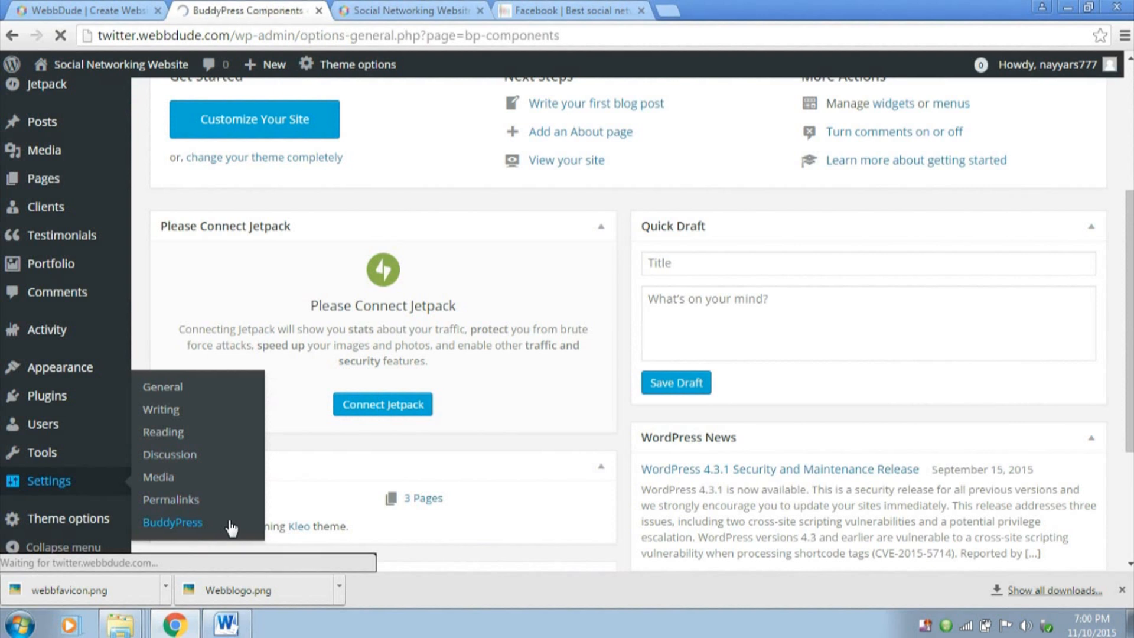
{"action": "scroll", "coordinate": [374, 369], "scroll_direction": "down", "scroll_amount": 1}
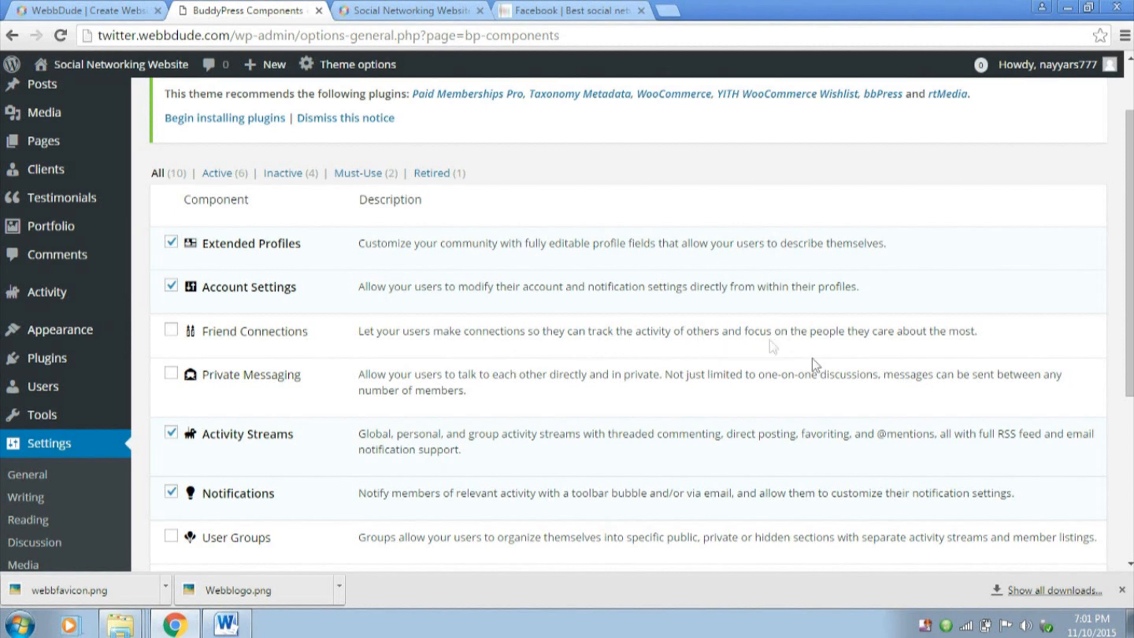
{"action": "left_click", "coordinate": [176, 332]}
{"action": "left_click", "coordinate": [171, 377]}
{"action": "scroll", "coordinate": [354, 399], "scroll_direction": "down", "scroll_amount": 3}
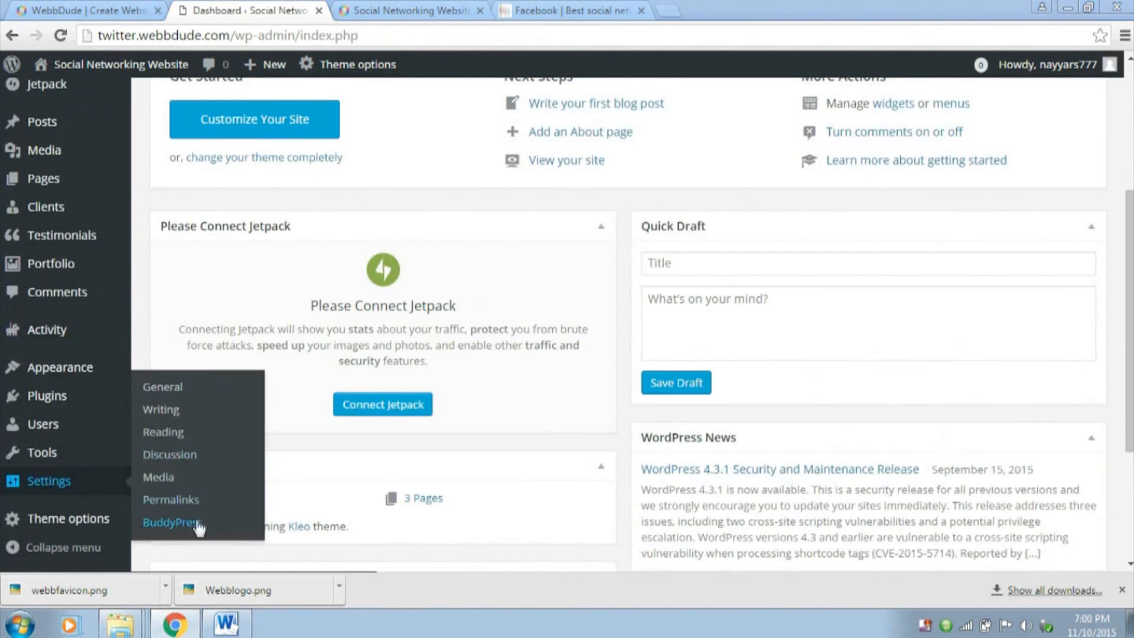
Reopen the BuddyPress settings and bring up the list of components
{"action": "left_click", "coordinate": [230, 528]}
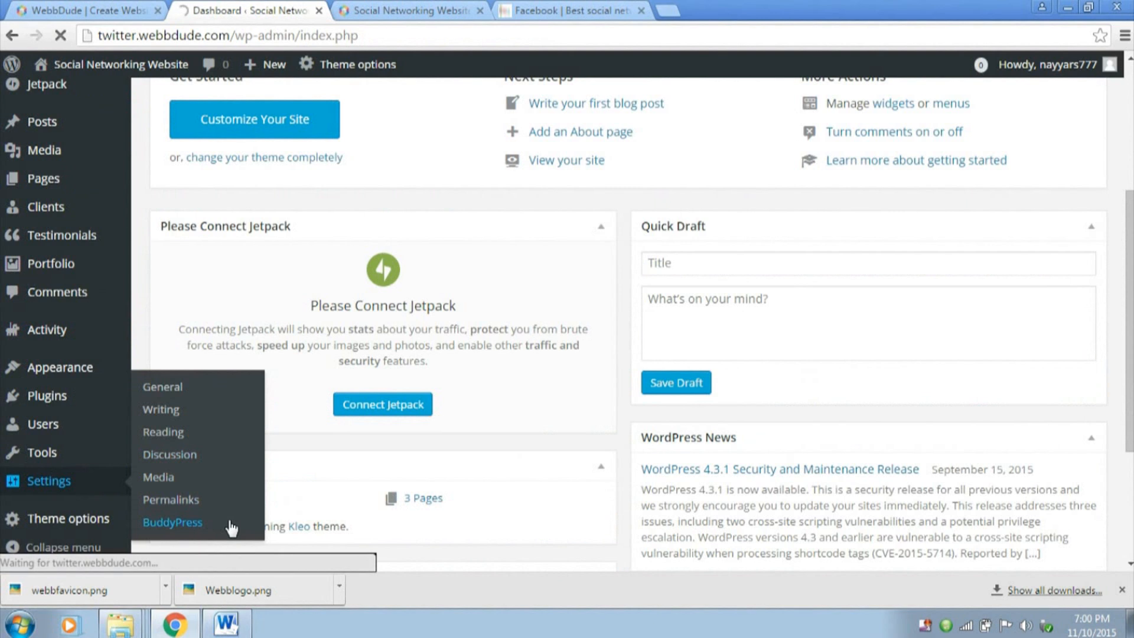
{"action": "scroll", "coordinate": [375, 370], "scroll_direction": "down", "scroll_amount": 1}
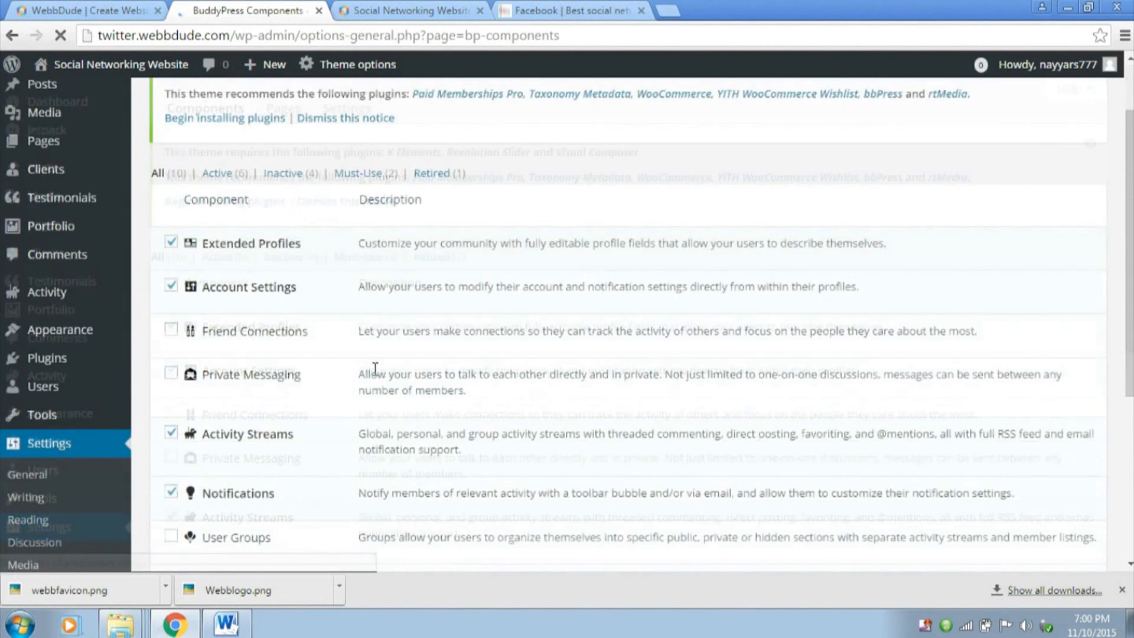
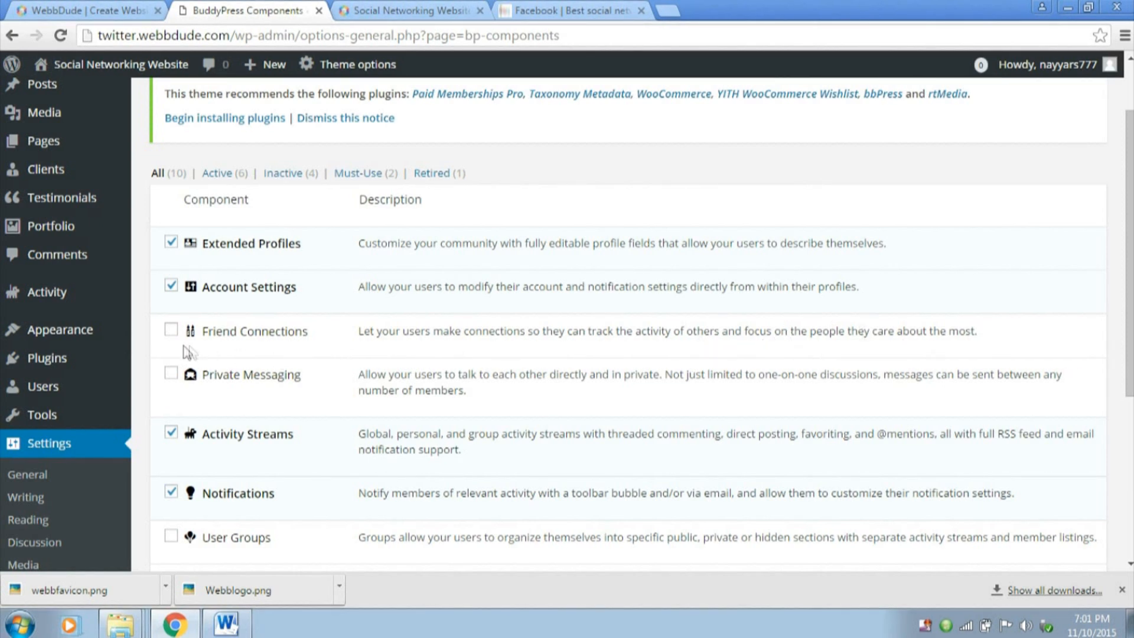
Enable the Friend Connections, Private Messaging and User Groups components in BuddyPress and save the settings
{"action": "left_click", "coordinate": [171, 329]}
{"action": "left_click", "coordinate": [170, 375]}
{"action": "scroll", "coordinate": [354, 399], "scroll_direction": "down", "scroll_amount": 3}
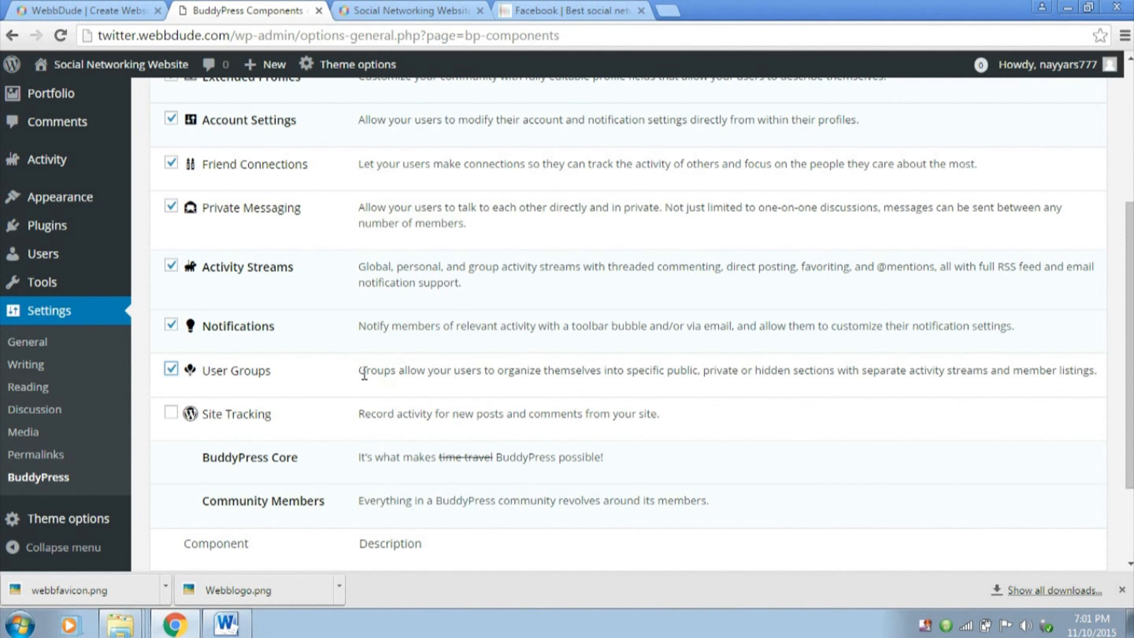
{"action": "scroll", "coordinate": [372, 363], "scroll_direction": "down", "scroll_amount": 3}
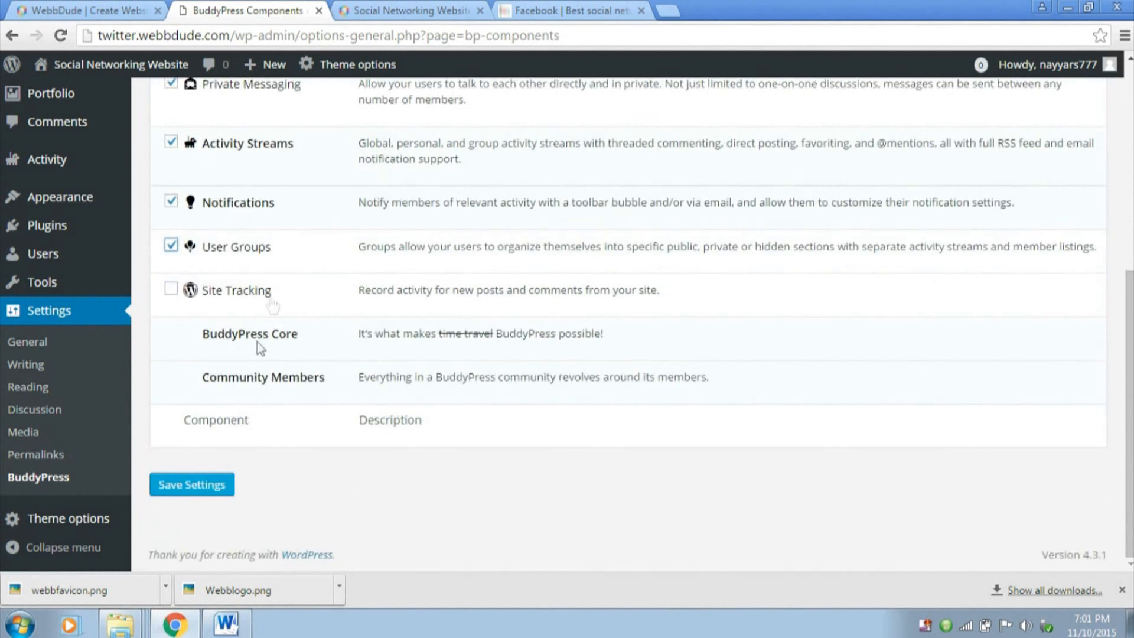
{"action": "scroll", "coordinate": [299, 337], "scroll_direction": "up", "scroll_amount": 5}
{"action": "scroll", "coordinate": [299, 338], "scroll_direction": "down", "scroll_amount": 5}
{"action": "left_click", "coordinate": [194, 486]}
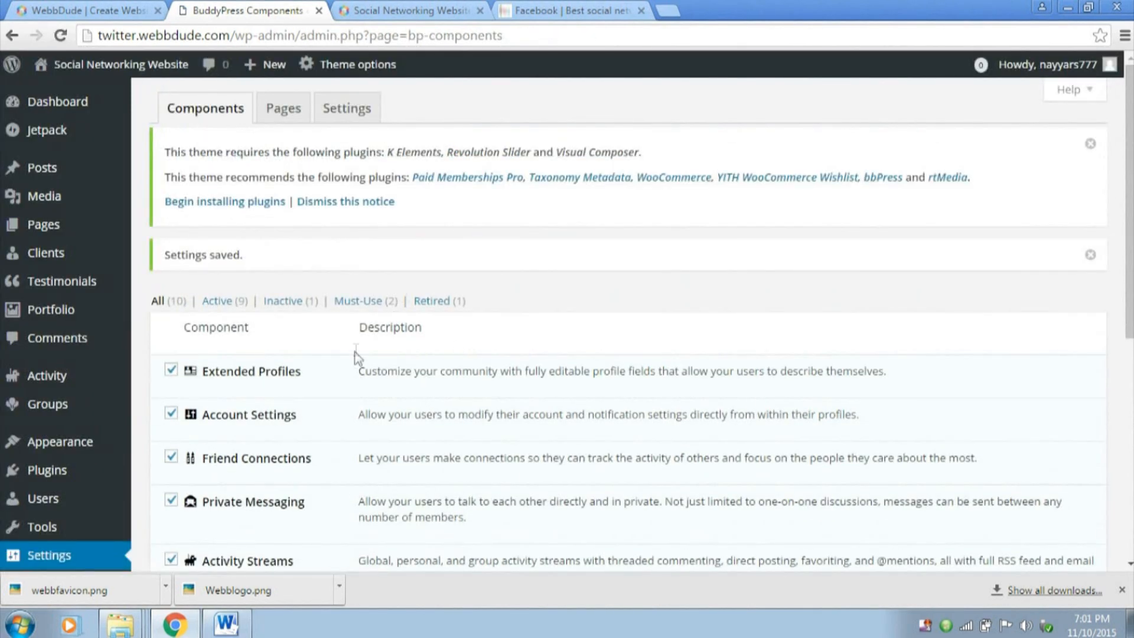
Look through BuddyPress's page assignments and view the Members directory page on the site
{"action": "left_click", "coordinate": [288, 120]}
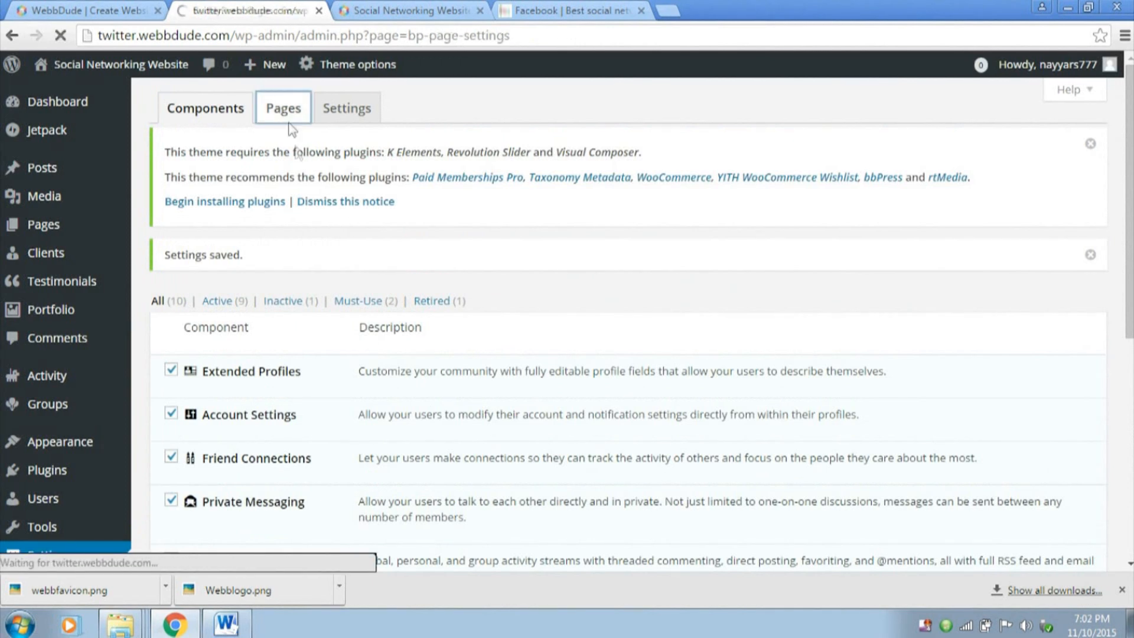
{"action": "scroll", "coordinate": [595, 269], "scroll_direction": "down", "scroll_amount": 1}
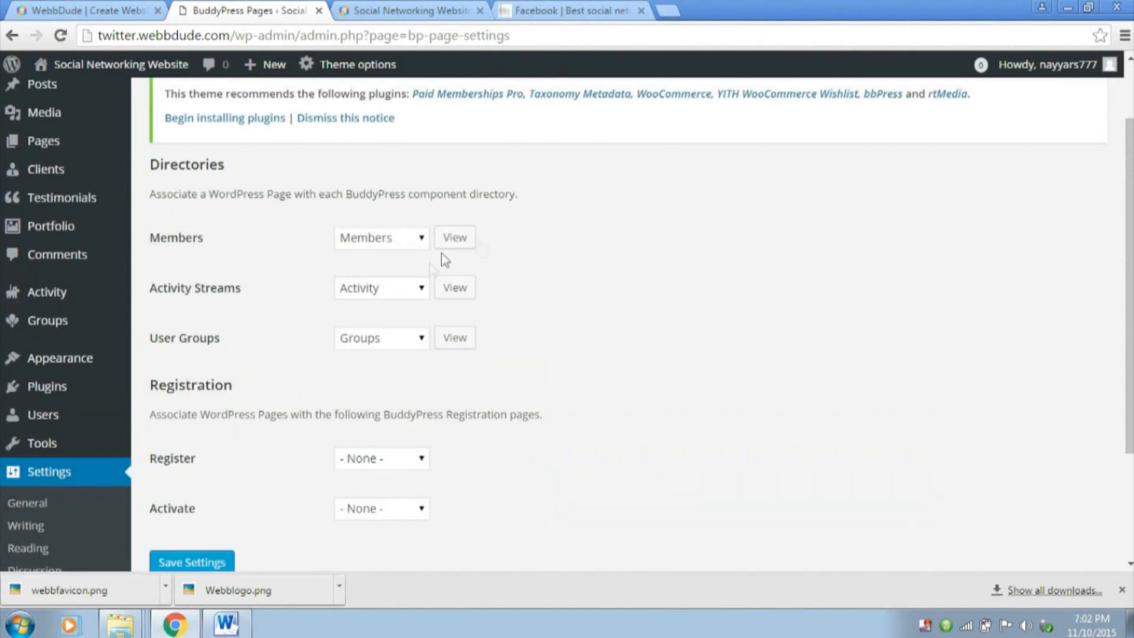
{"action": "left_click", "coordinate": [453, 239]}
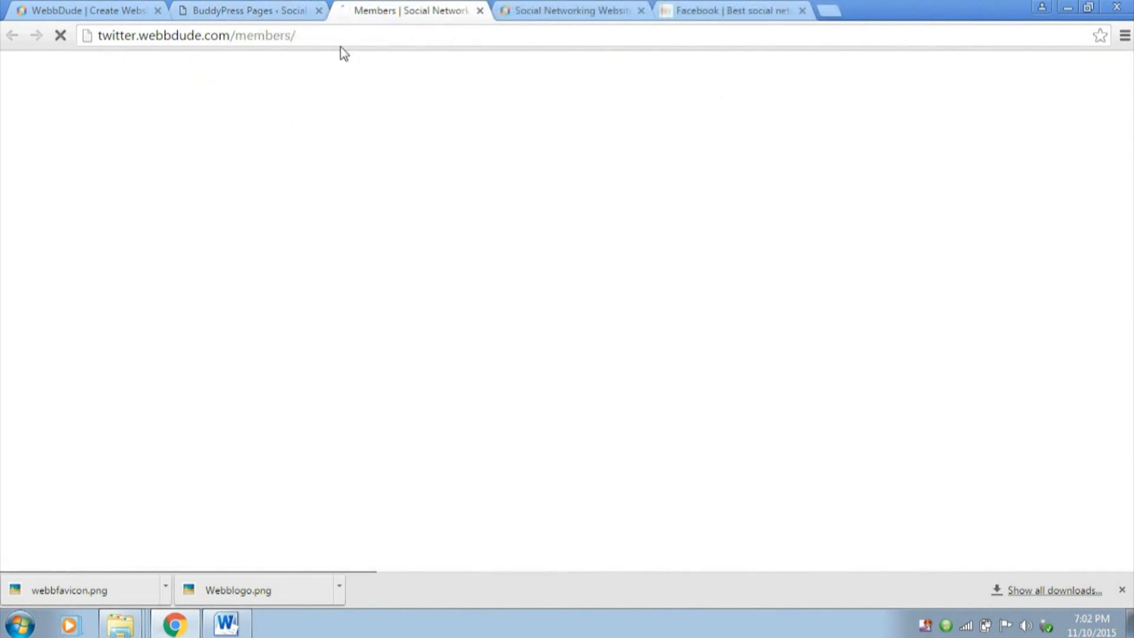
{"action": "scroll", "coordinate": [355, 284], "scroll_direction": "down", "scroll_amount": 3}
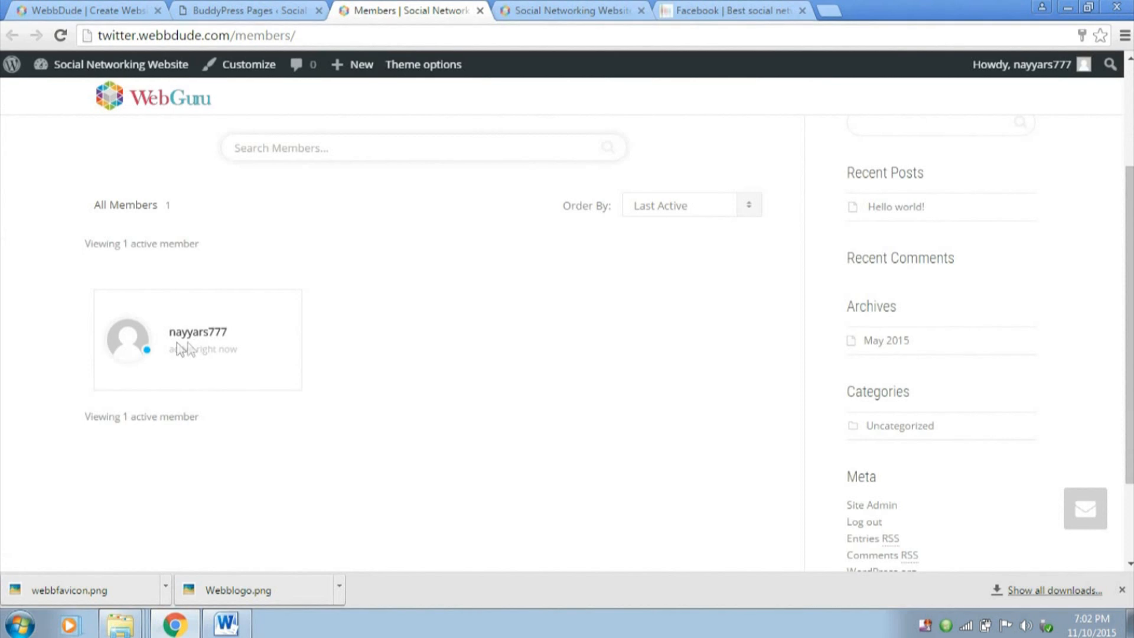
{"action": "scroll", "coordinate": [216, 350], "scroll_direction": "down", "scroll_amount": 3}
{"action": "scroll", "coordinate": [225, 349], "scroll_direction": "up", "scroll_amount": 5}
{"action": "scroll", "coordinate": [225, 349], "scroll_direction": "down", "scroll_amount": 5}
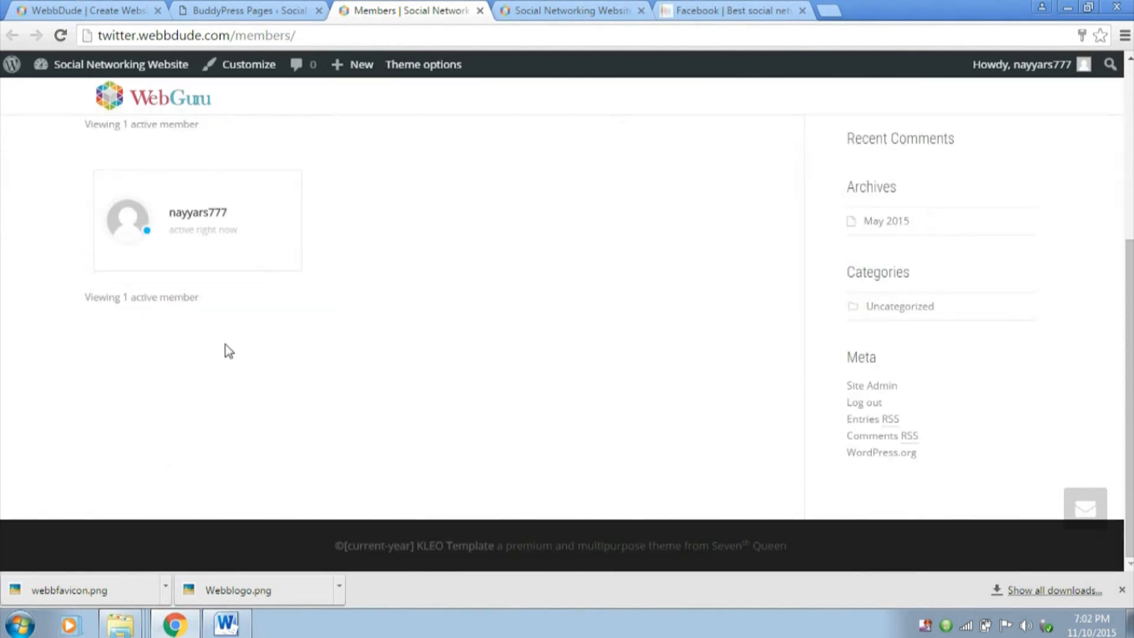
{"action": "scroll", "coordinate": [233, 348], "scroll_direction": "up", "scroll_amount": 3}
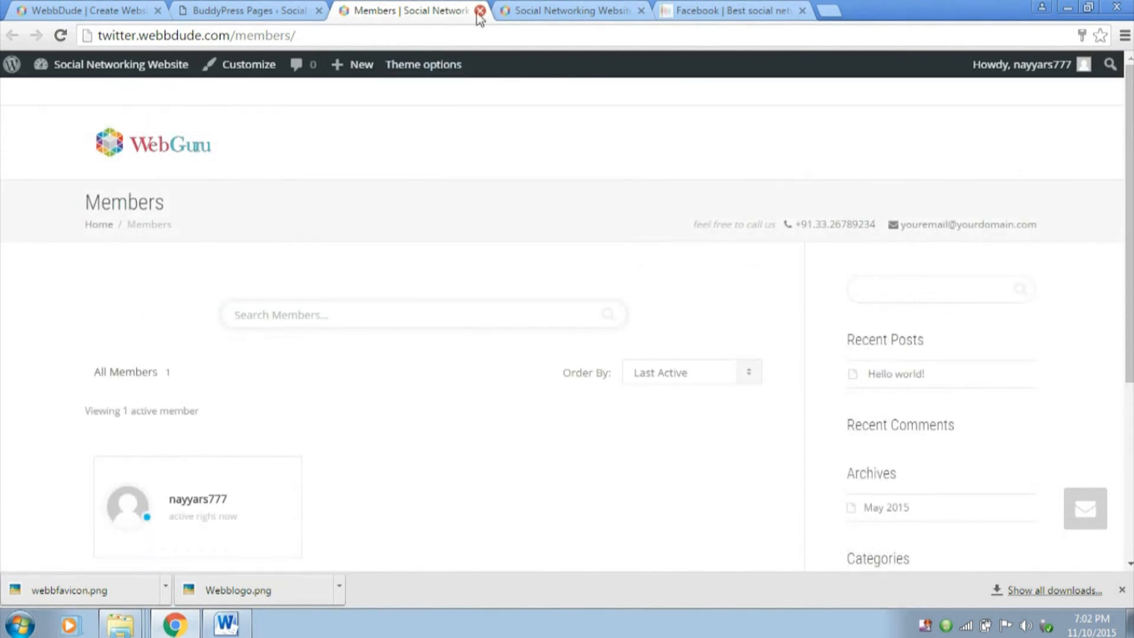
{"action": "left_click", "coordinate": [480, 12]}
Create a new WordPress page titled Register and publish it
{"action": "scroll", "coordinate": [577, 209], "scroll_direction": "down", "scroll_amount": 3}
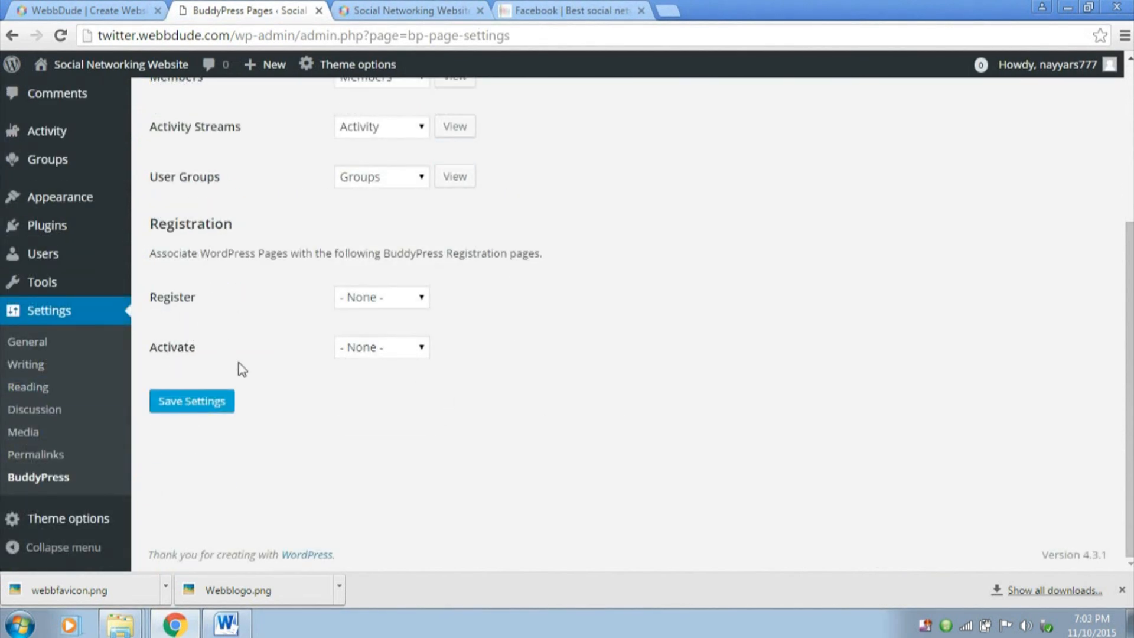
{"action": "scroll", "coordinate": [241, 363], "scroll_direction": "up", "scroll_amount": 5}
{"action": "mouse_move", "coordinate": [61, 224]}
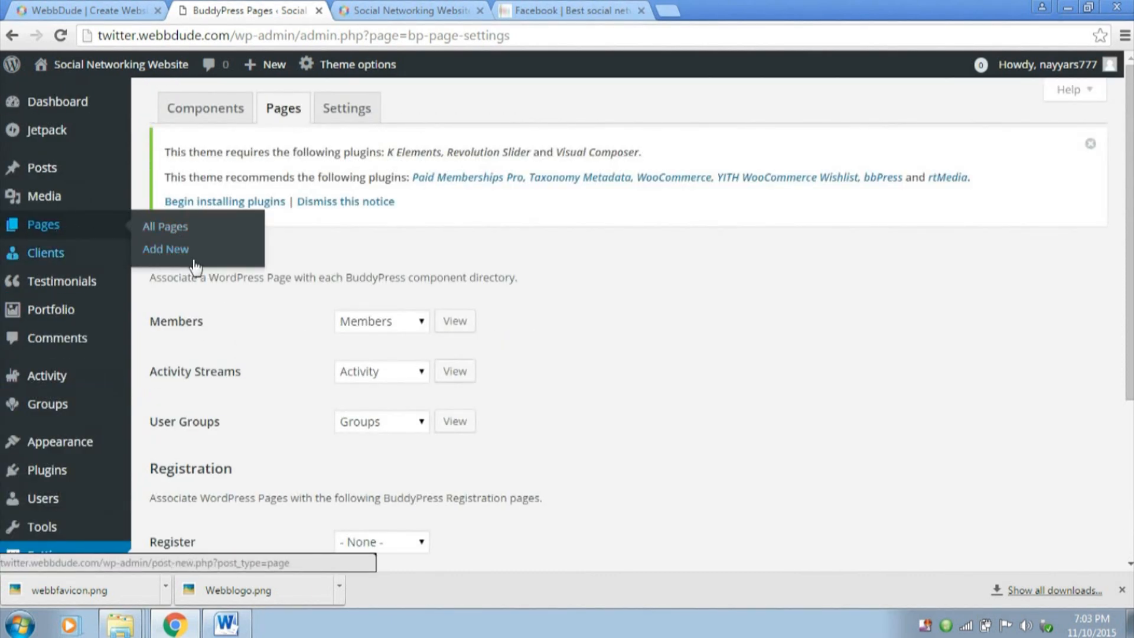
{"action": "left_click", "coordinate": [177, 249]}
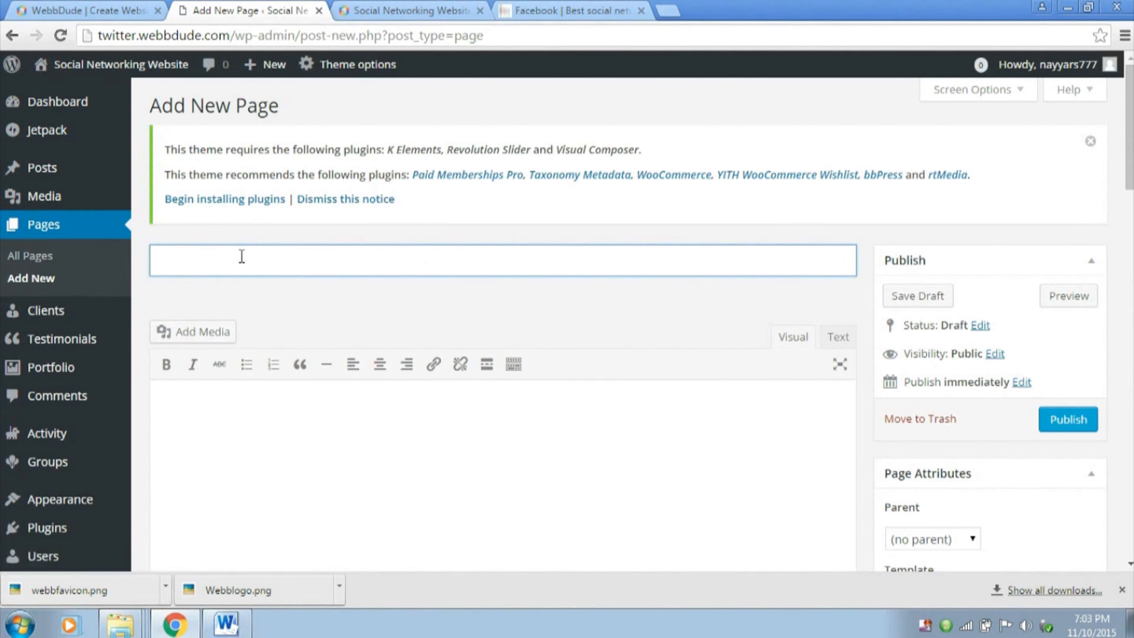
{"action": "type", "text": "egister"}
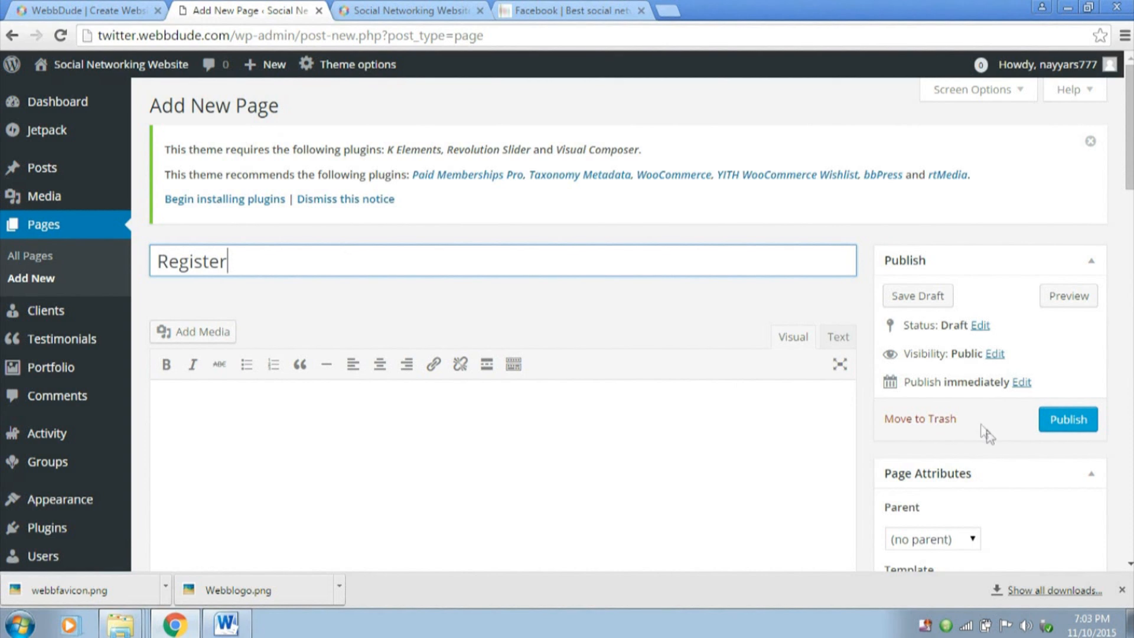
{"action": "scroll", "coordinate": [987, 431], "scroll_direction": "down", "scroll_amount": 6}
{"action": "scroll", "coordinate": [889, 441], "scroll_direction": "up", "scroll_amount": 6}
{"action": "left_click", "coordinate": [1067, 420]}
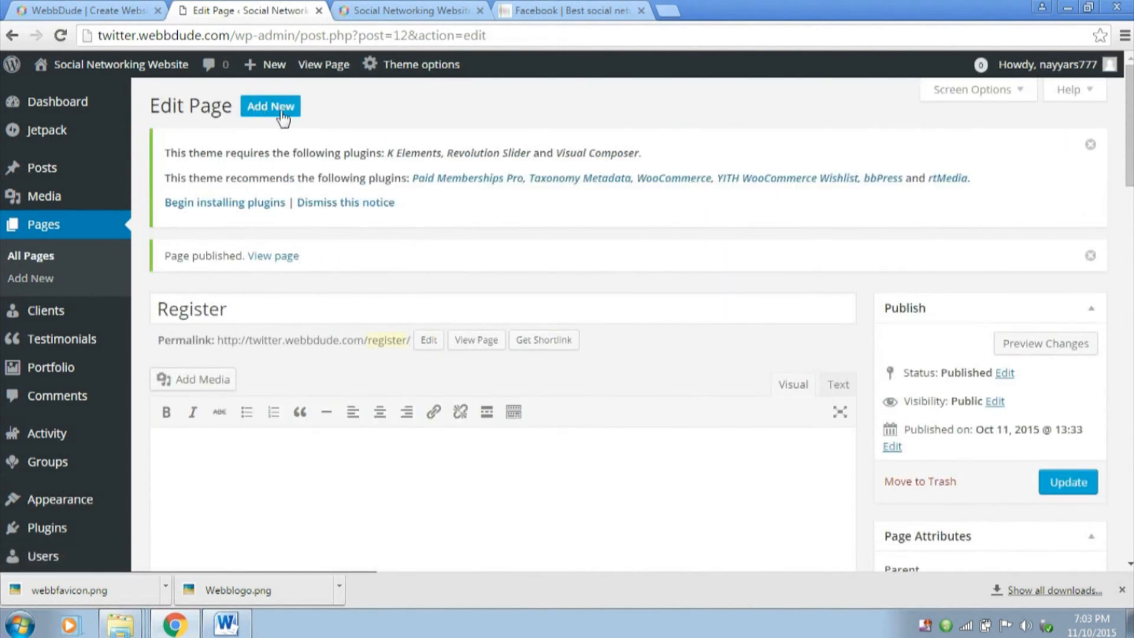
Create another page titled Activate and publish it
{"action": "left_click", "coordinate": [276, 115]}
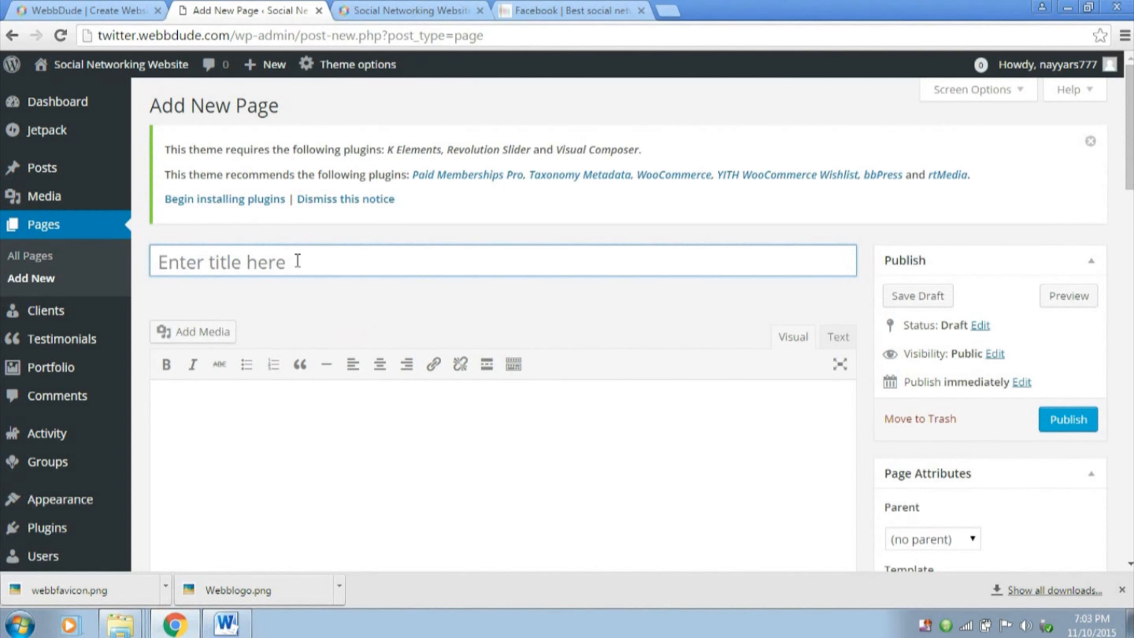
{"action": "left_click", "coordinate": [294, 259]}
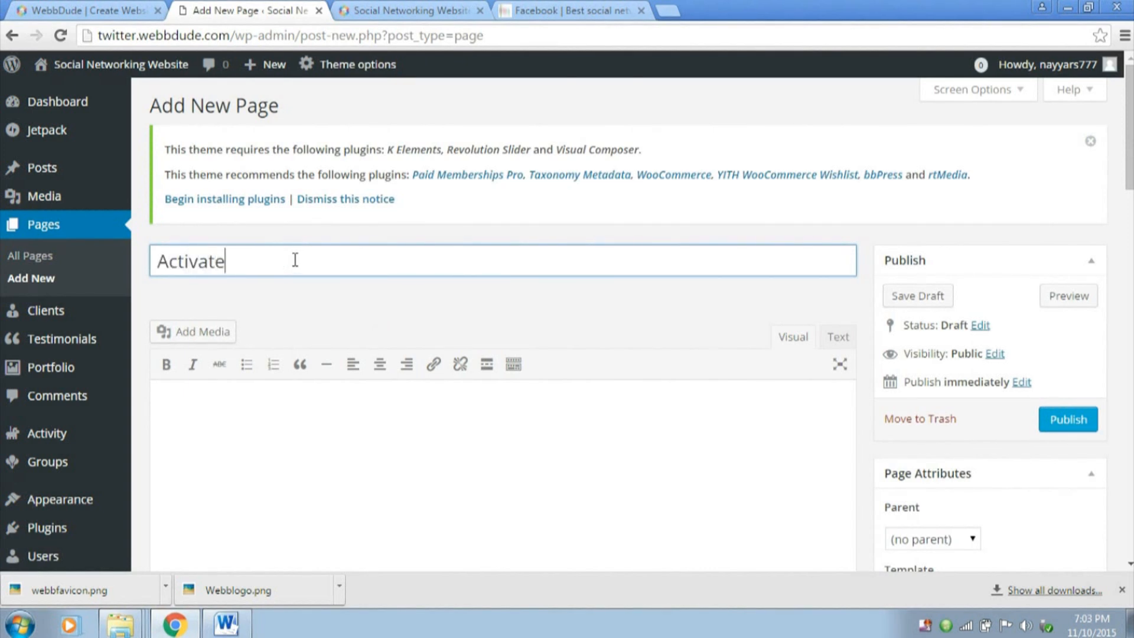
{"action": "left_click", "coordinate": [1064, 413]}
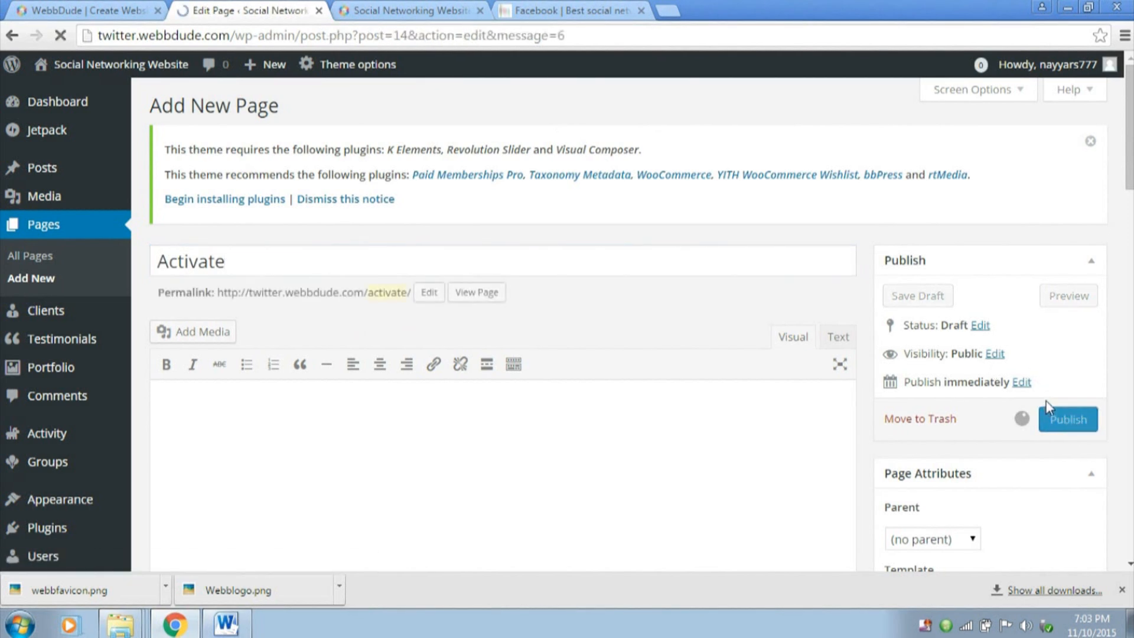
Associate the Register and Activate pages with BuddyPress's matching registration entries and save the settings
{"action": "scroll", "coordinate": [105, 378], "scroll_direction": "down", "scroll_amount": 4}
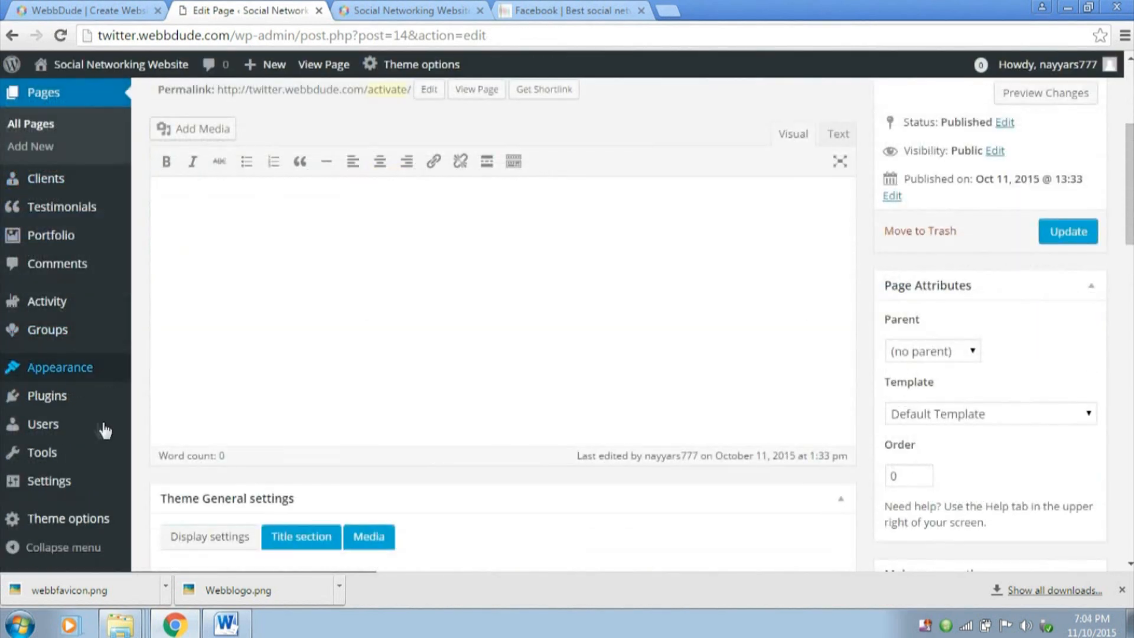
{"action": "mouse_move", "coordinate": [78, 484]}
{"action": "left_click", "coordinate": [186, 522]}
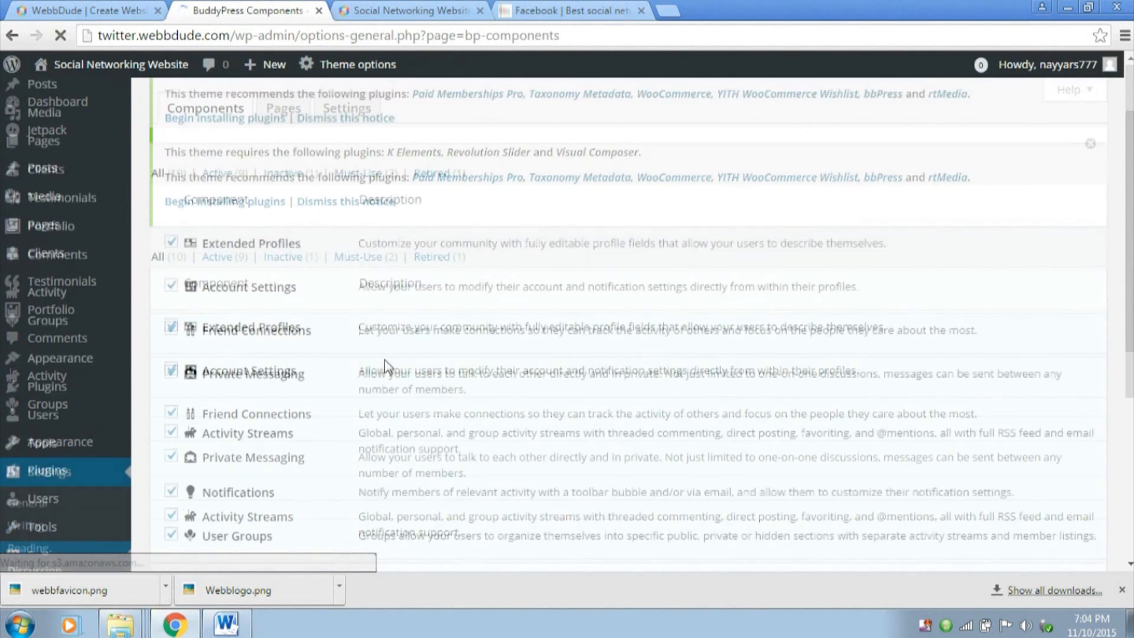
{"action": "scroll", "coordinate": [385, 359], "scroll_direction": "up", "scroll_amount": 3}
{"action": "left_click", "coordinate": [283, 109]}
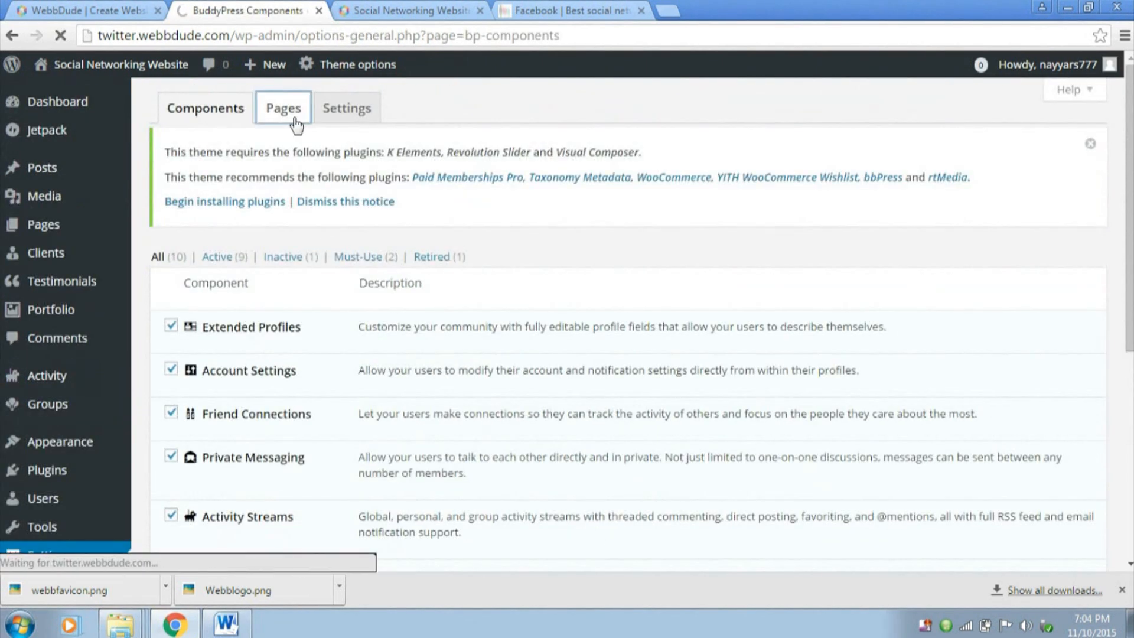
{"action": "scroll", "coordinate": [390, 295], "scroll_direction": "down", "scroll_amount": 5}
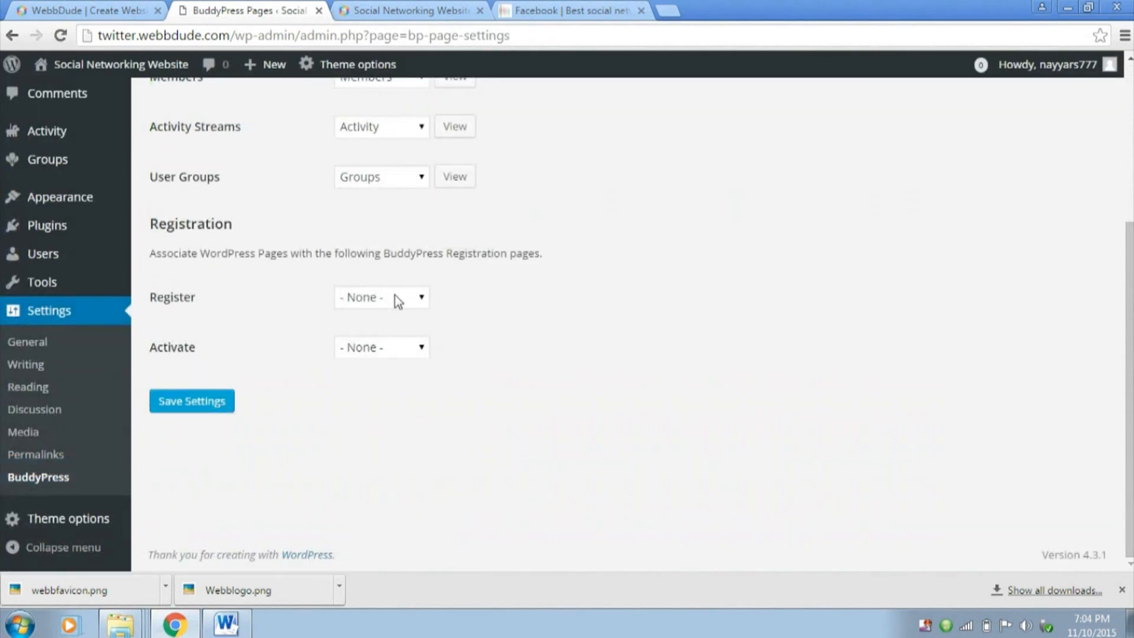
{"action": "left_click", "coordinate": [398, 301]}
{"action": "left_click", "coordinate": [376, 400]}
{"action": "left_click", "coordinate": [378, 348]}
{"action": "left_click", "coordinate": [381, 385]}
{"action": "left_click", "coordinate": [195, 401]}
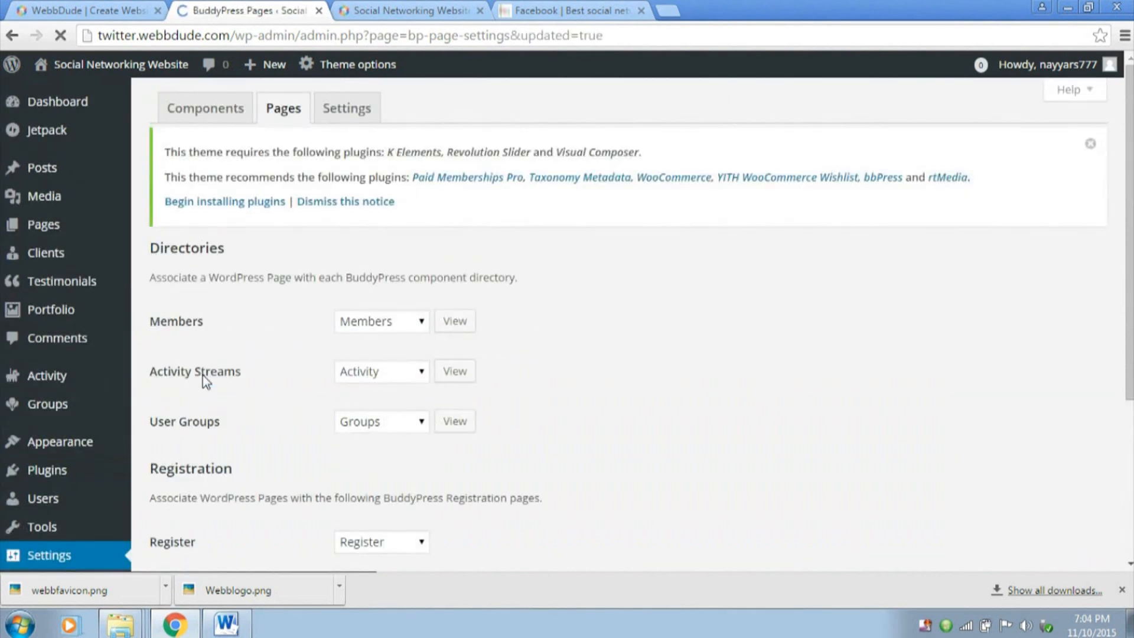
Review BuddyPress's general options and save them with their existing choices
{"action": "left_click", "coordinate": [355, 108]}
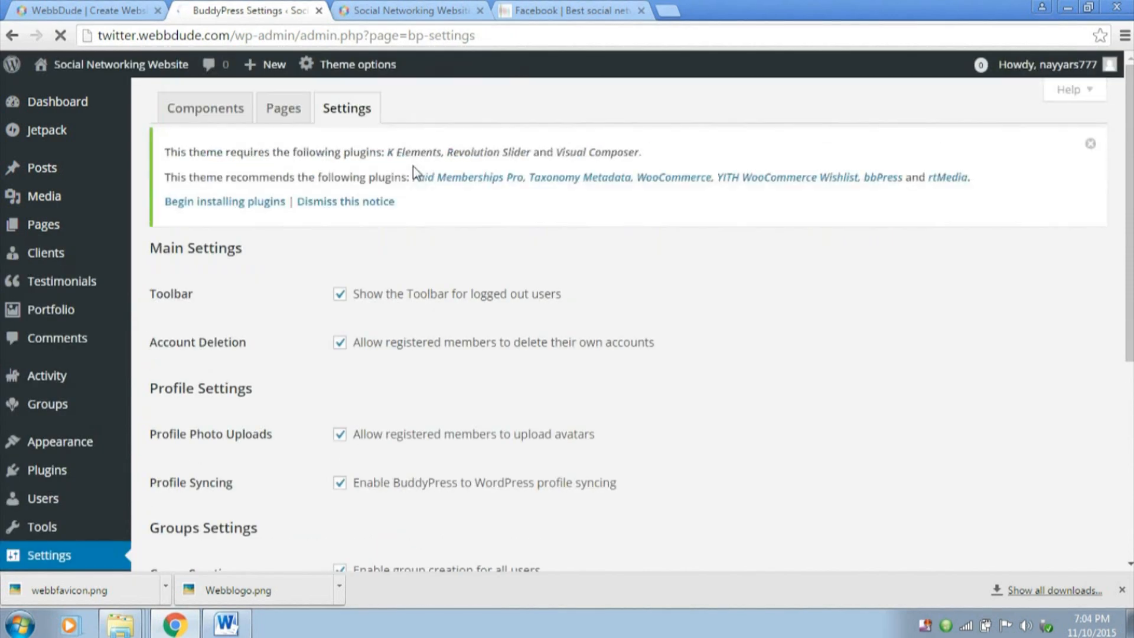
{"action": "scroll", "coordinate": [638, 295], "scroll_direction": "down", "scroll_amount": 5}
{"action": "scroll", "coordinate": [642, 298], "scroll_direction": "down", "scroll_amount": 1}
{"action": "left_click", "coordinate": [192, 484]}
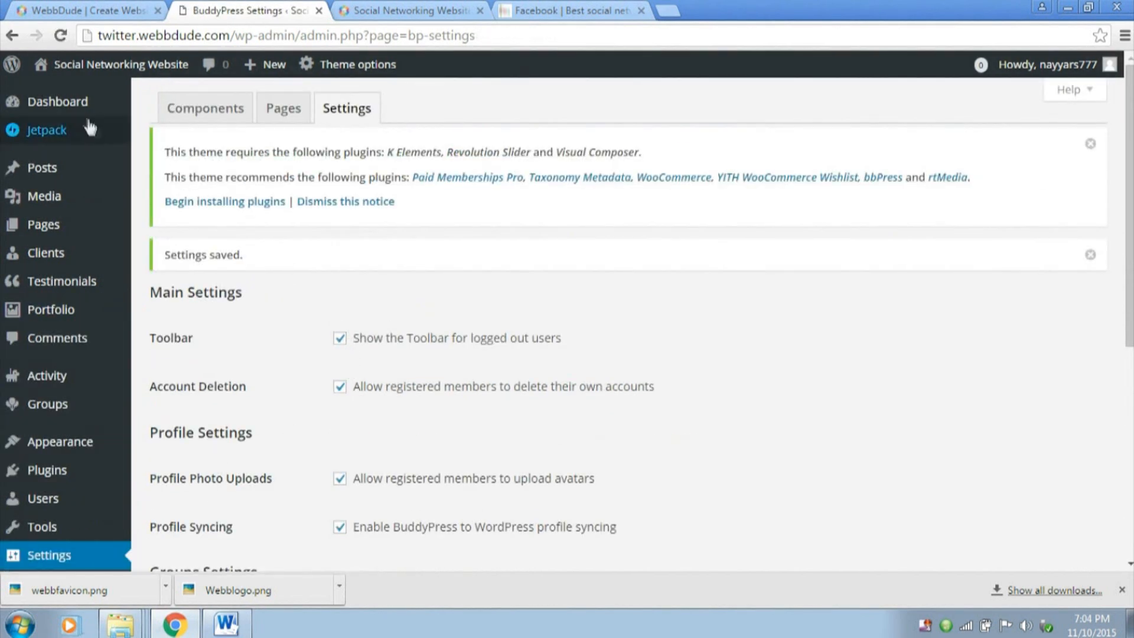
Go to the WordPress dashboard and look at the site's front page before coming back
{"action": "left_click", "coordinate": [80, 101]}
{"action": "left_click", "coordinate": [408, 10]}
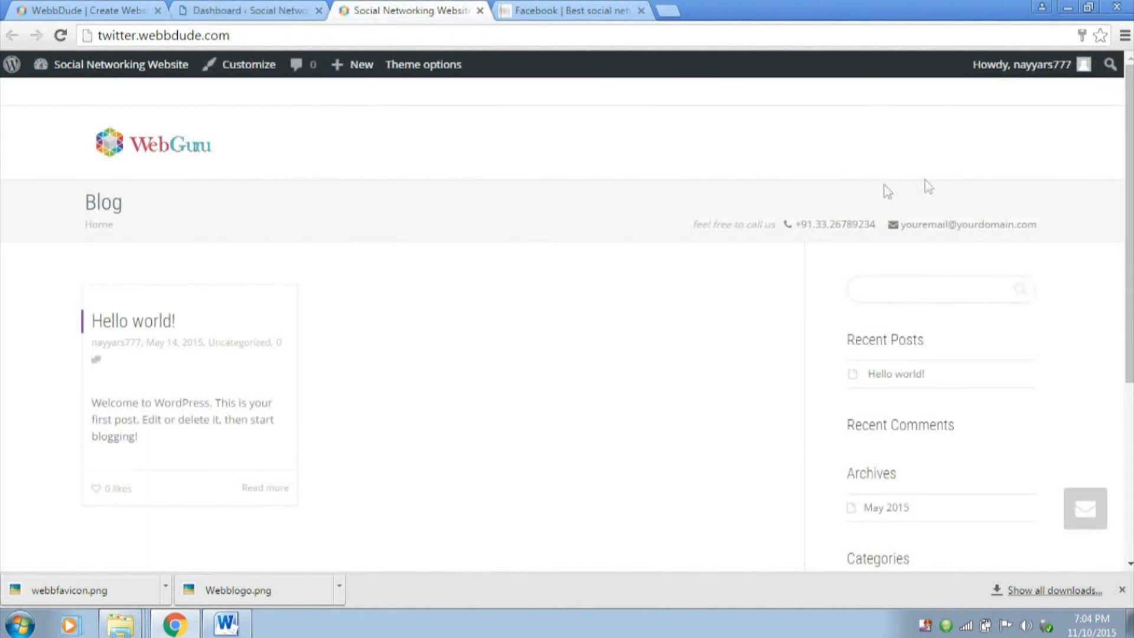
{"action": "left_click", "coordinate": [234, 10]}
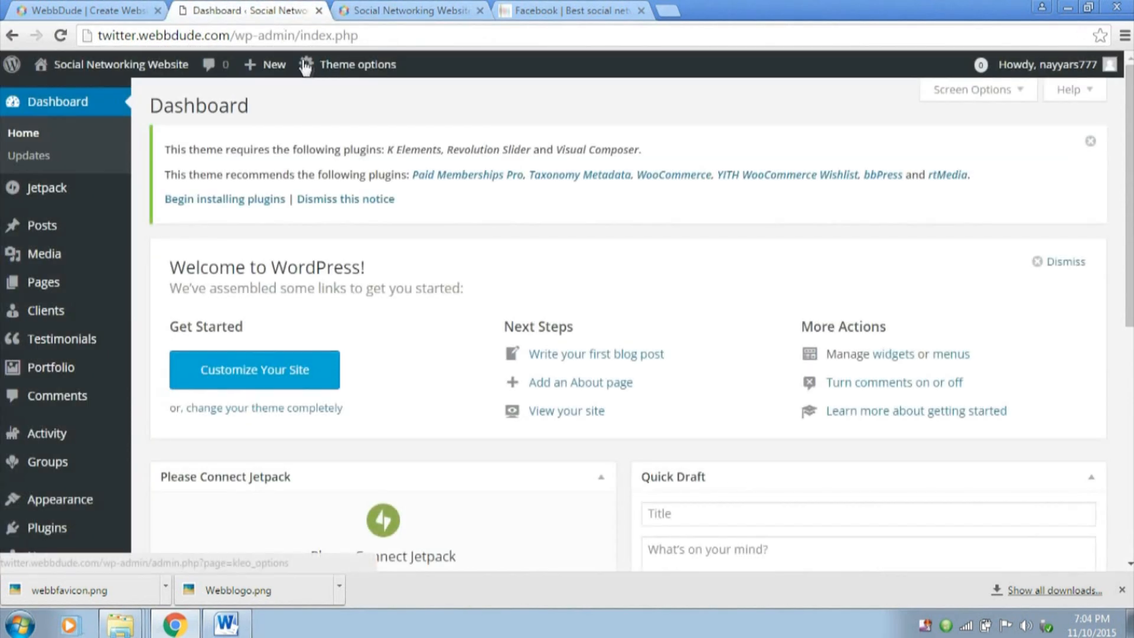
Create a navigation menu named Main Menu and select Primary Menu as its theme location
{"action": "left_click", "coordinate": [946, 356]}
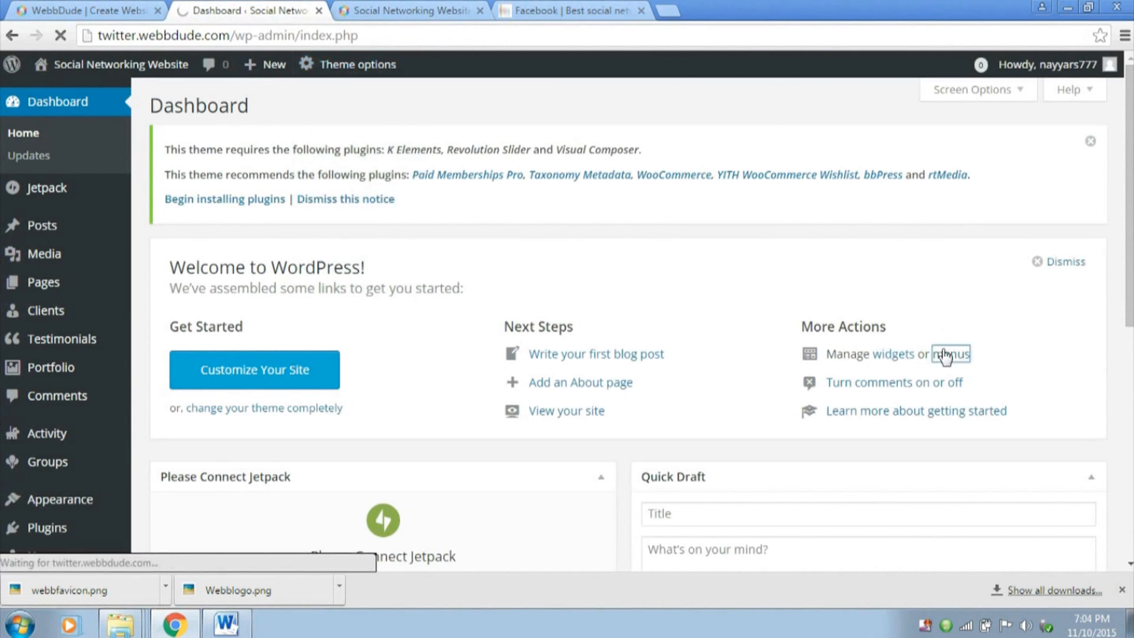
{"action": "scroll", "coordinate": [779, 357], "scroll_direction": "down", "scroll_amount": 1}
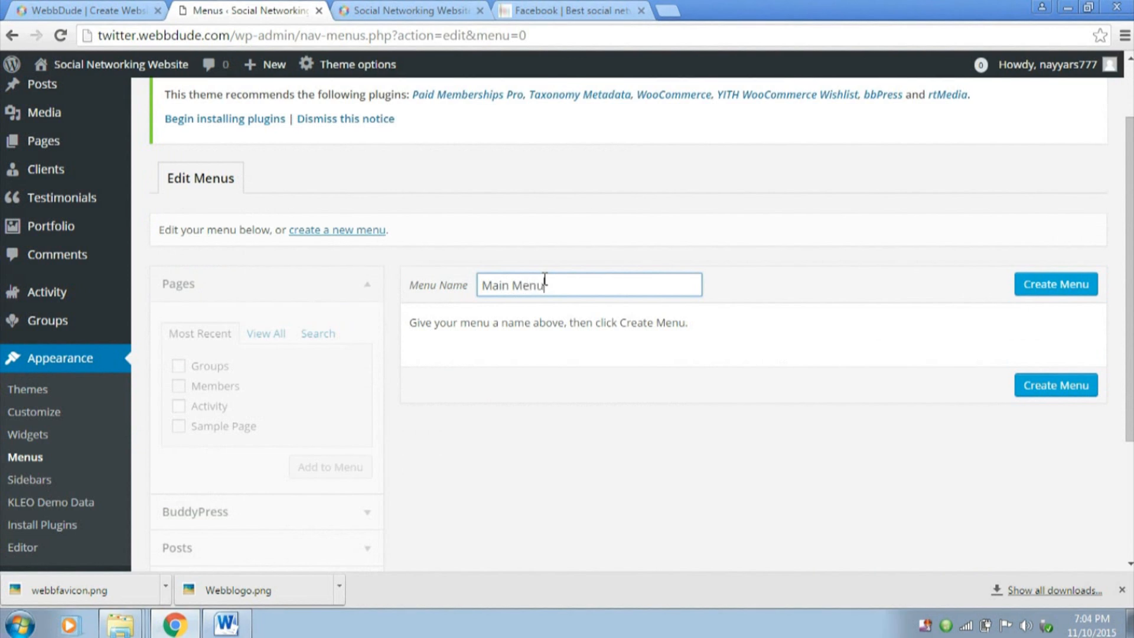
{"action": "left_click", "coordinate": [1054, 284]}
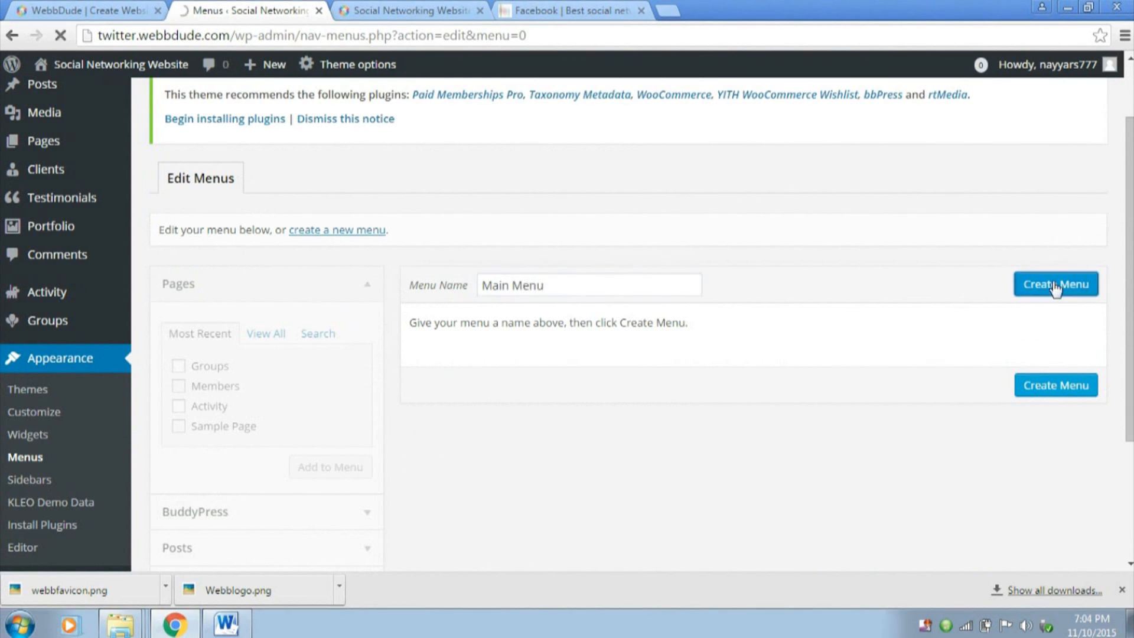
{"action": "scroll", "coordinate": [784, 385], "scroll_direction": "down", "scroll_amount": 3}
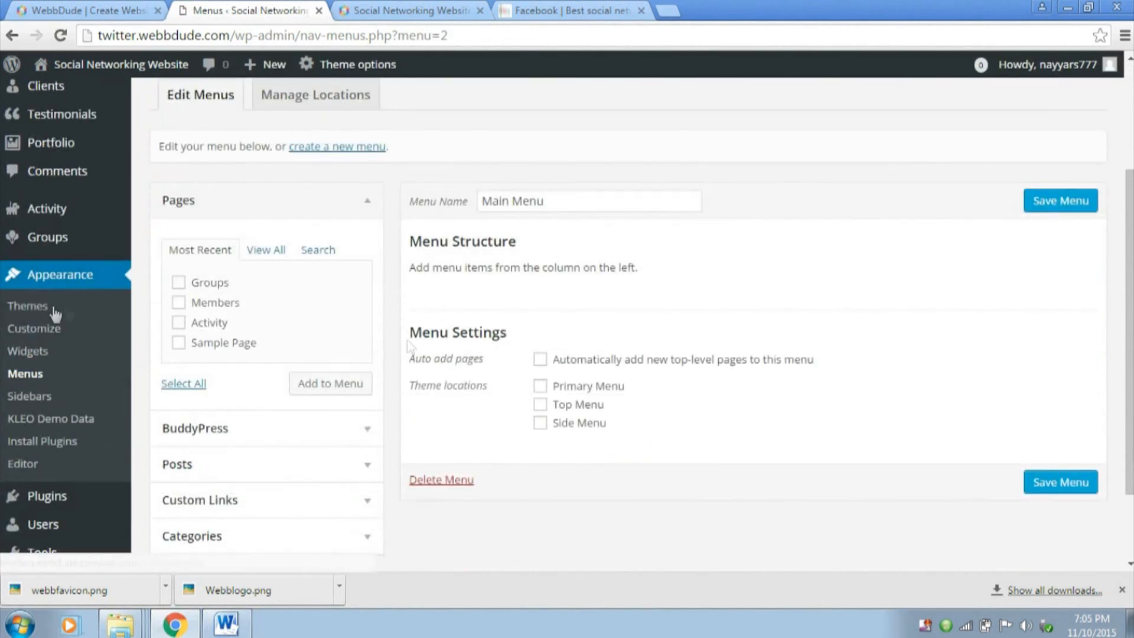
{"action": "left_click", "coordinate": [540, 387]}
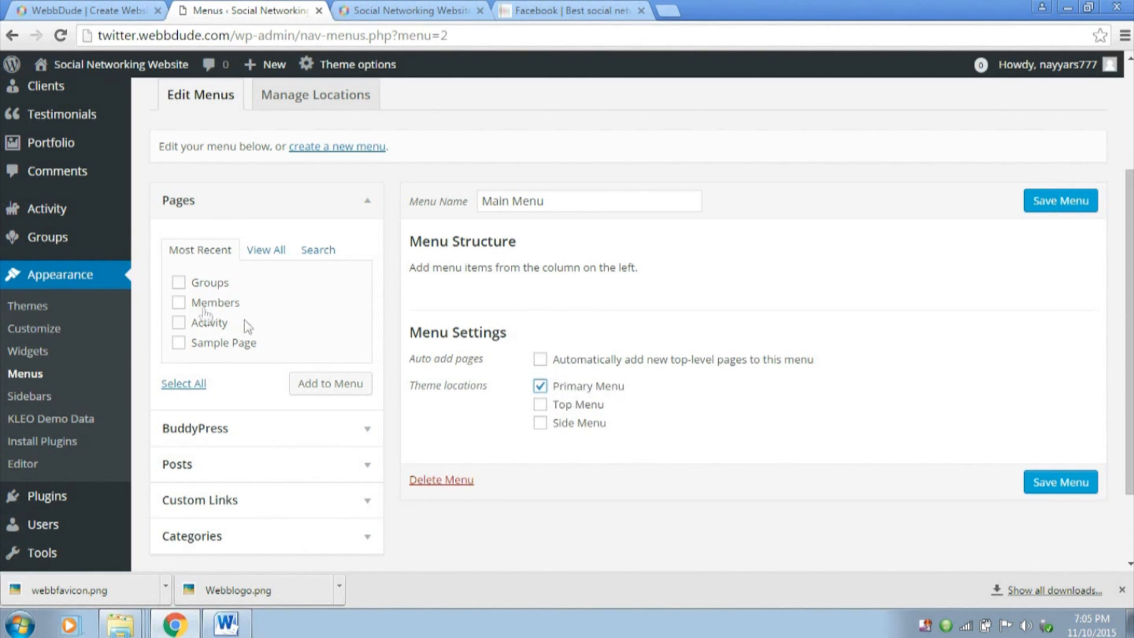
Add the Groups, Members and Activity pages to Main Menu and order them Members, Activity, Groups
{"action": "left_click", "coordinate": [179, 302]}
{"action": "left_click", "coordinate": [179, 323]}
{"action": "left_click", "coordinate": [334, 385]}
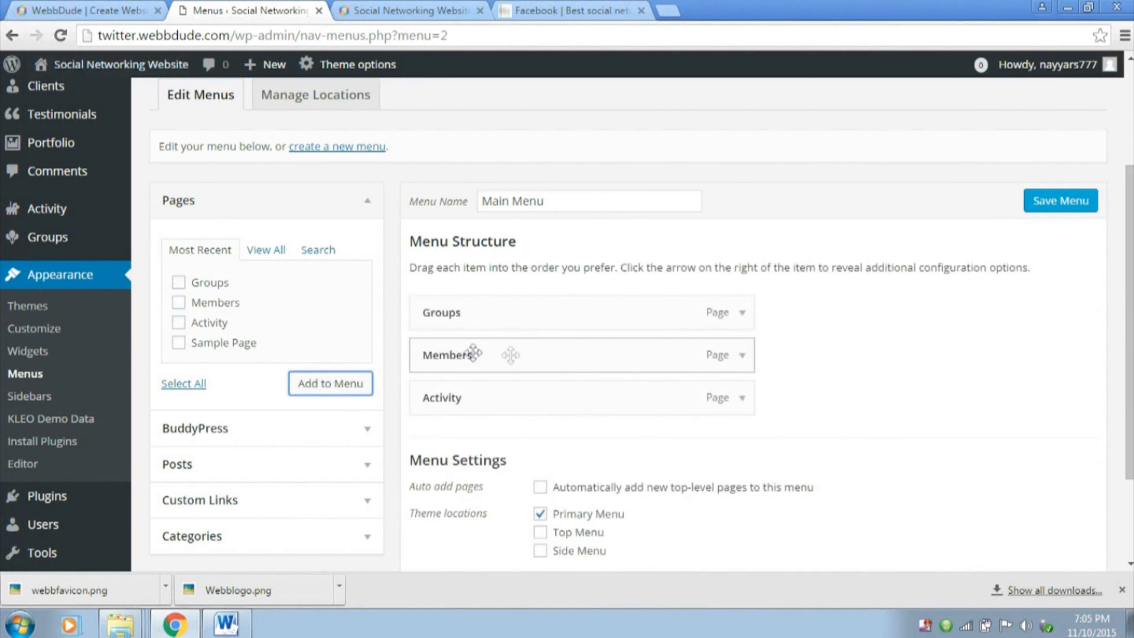
{"action": "left_click_drag", "start_coordinate": [498, 404], "coordinate": [481, 307]}
{"action": "left_click_drag", "start_coordinate": [489, 357], "coordinate": [486, 402]}
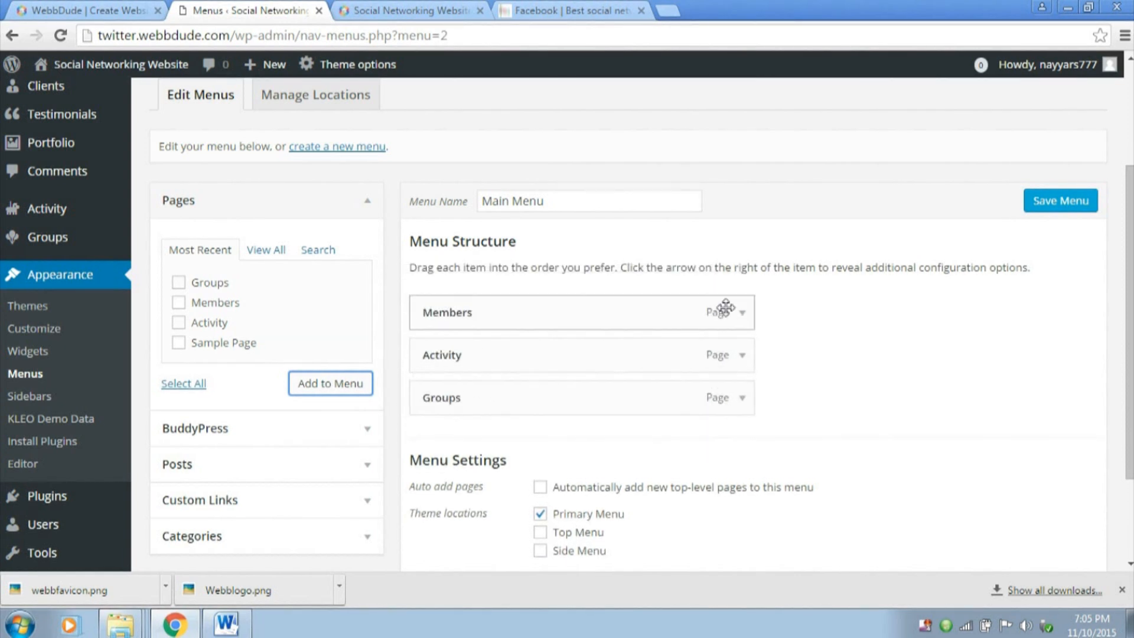
{"action": "scroll", "coordinate": [618, 197], "scroll_direction": "up", "scroll_amount": 1}
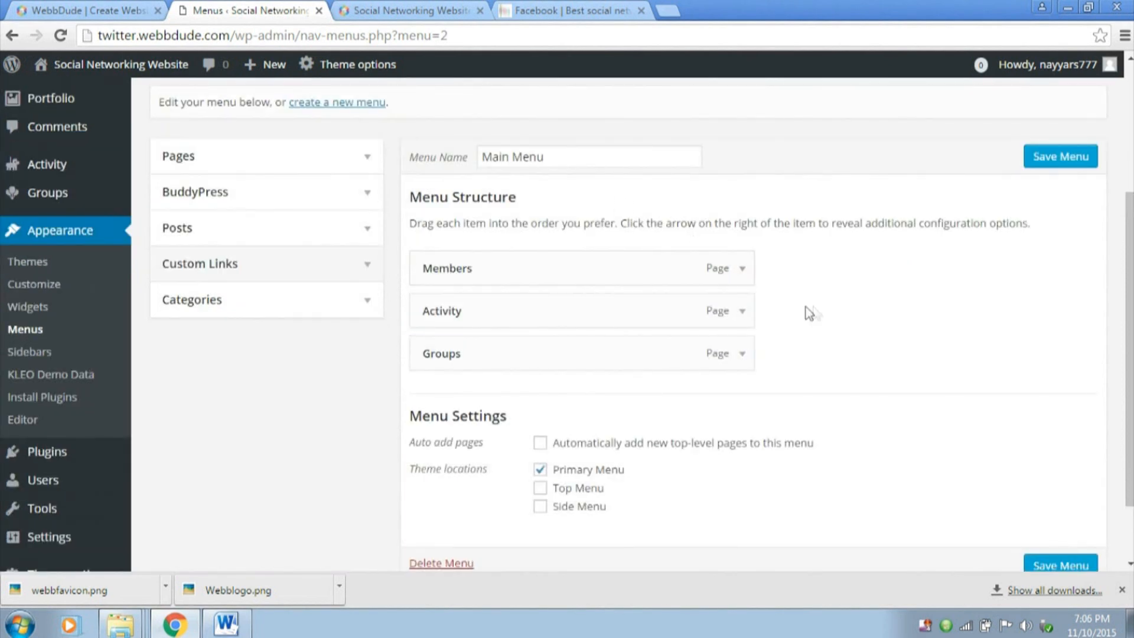
{"action": "left_click", "coordinate": [353, 274]}
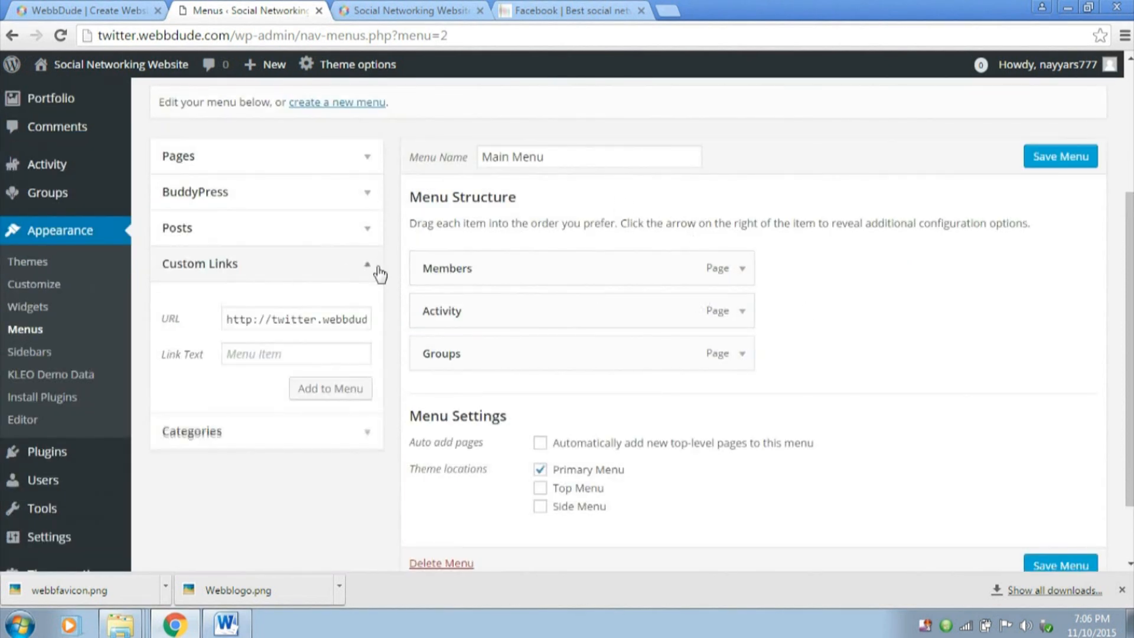
{"action": "left_click", "coordinate": [272, 319]}
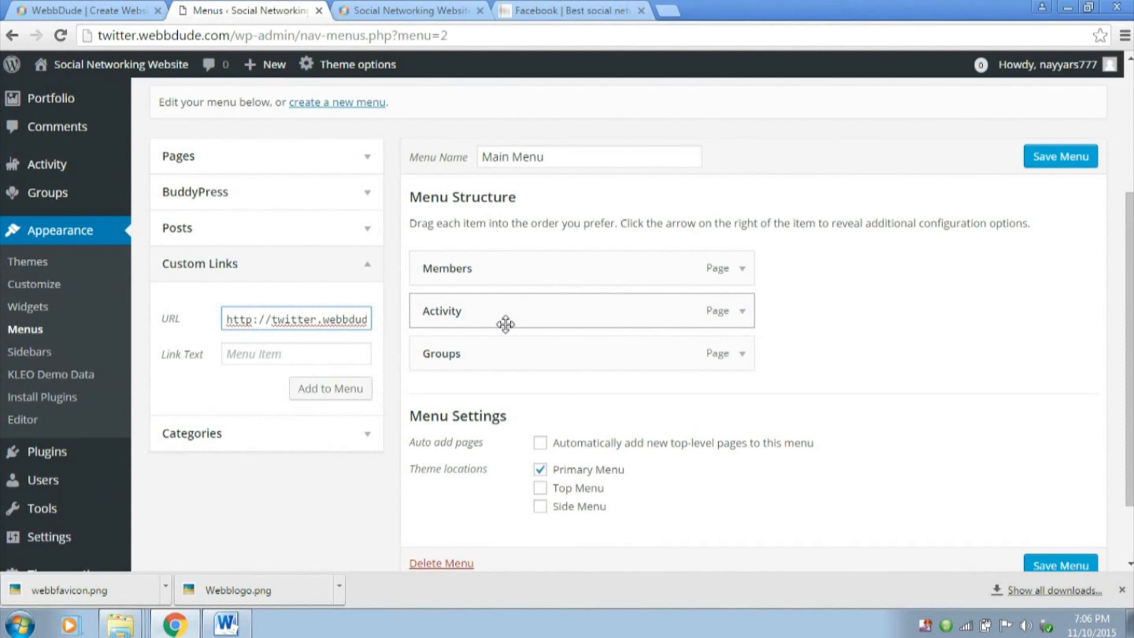
{"action": "type", "text": "twitter.webbdude.com/"}
{"action": "type", "text": "groups/crea"}
{"action": "type", "text": "te/"}
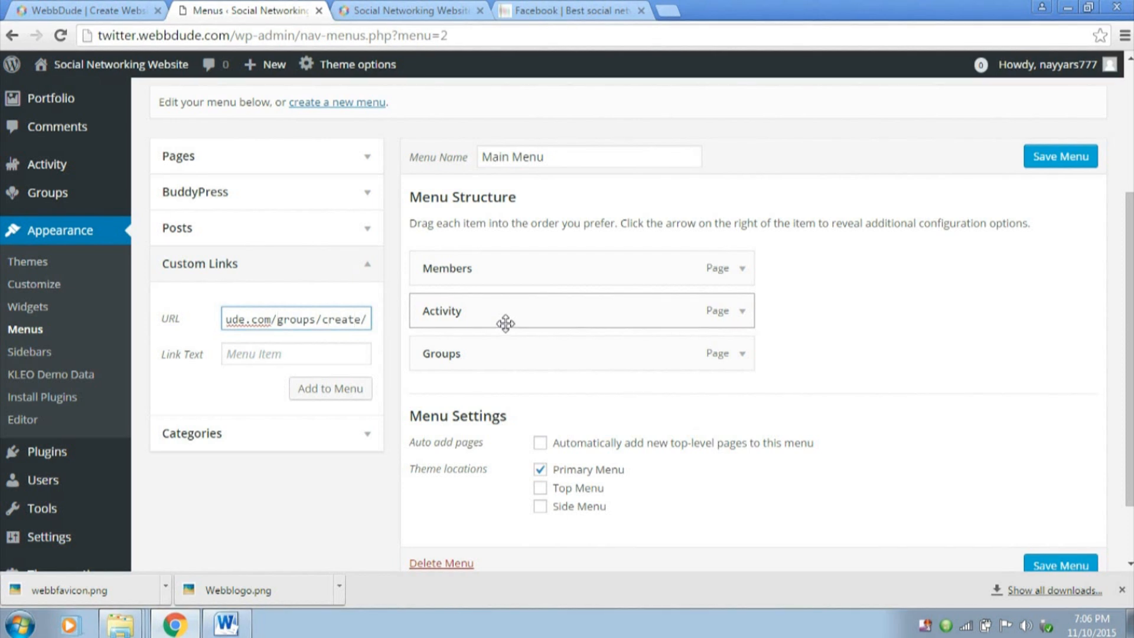
{"action": "triple_click", "coordinate": [305, 324]}
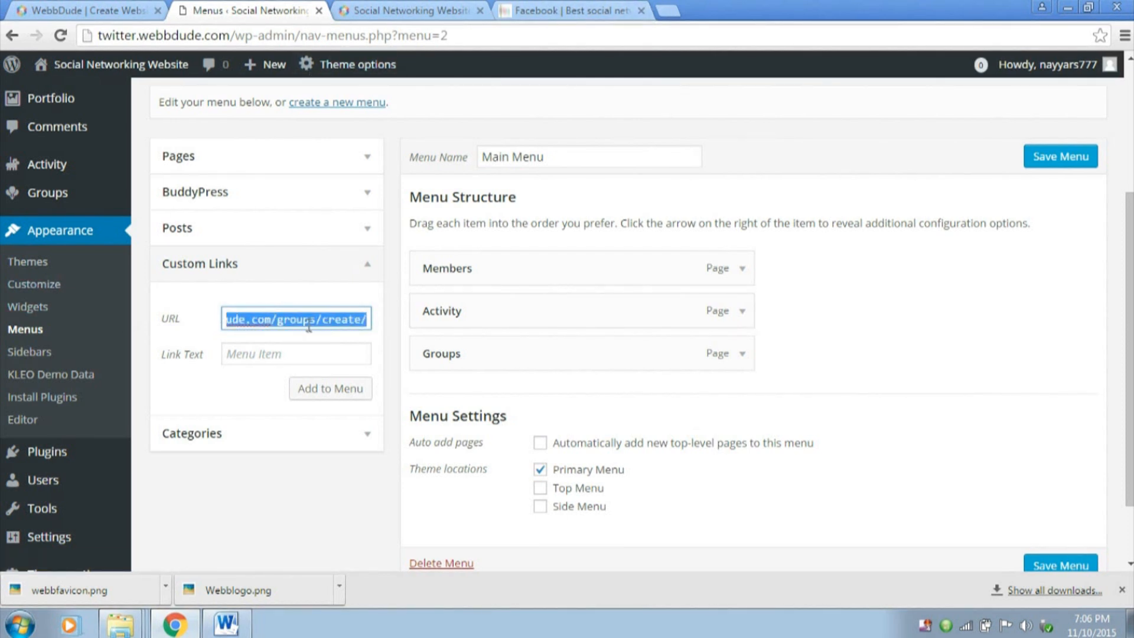
{"action": "key", "text": "Left"}
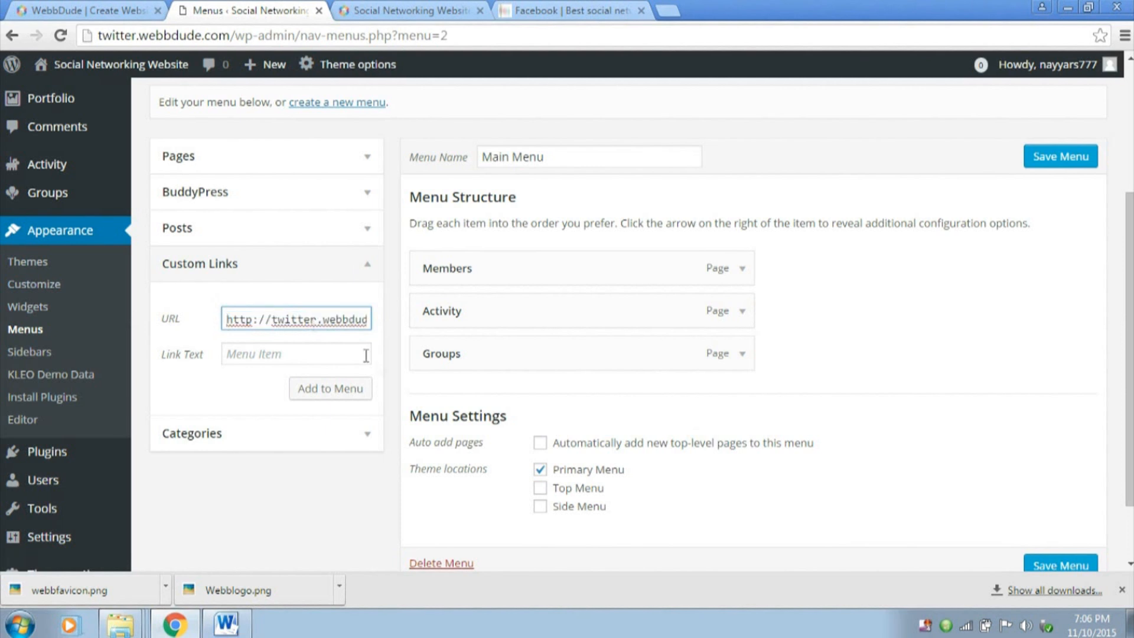
{"action": "left_click", "coordinate": [311, 353]}
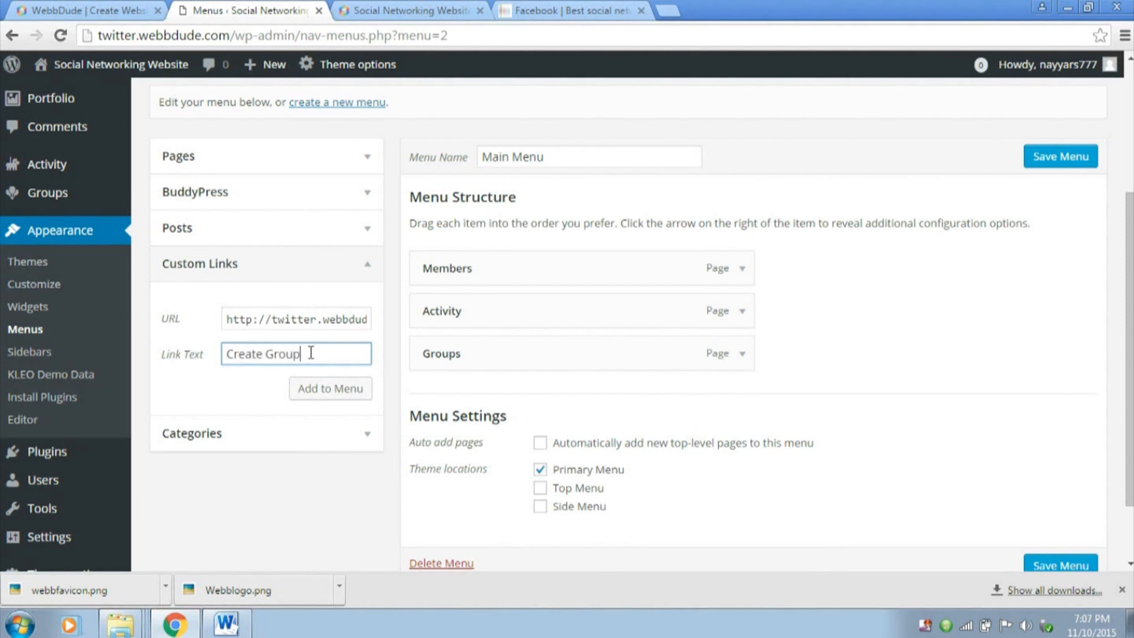
{"action": "left_click", "coordinate": [331, 390]}
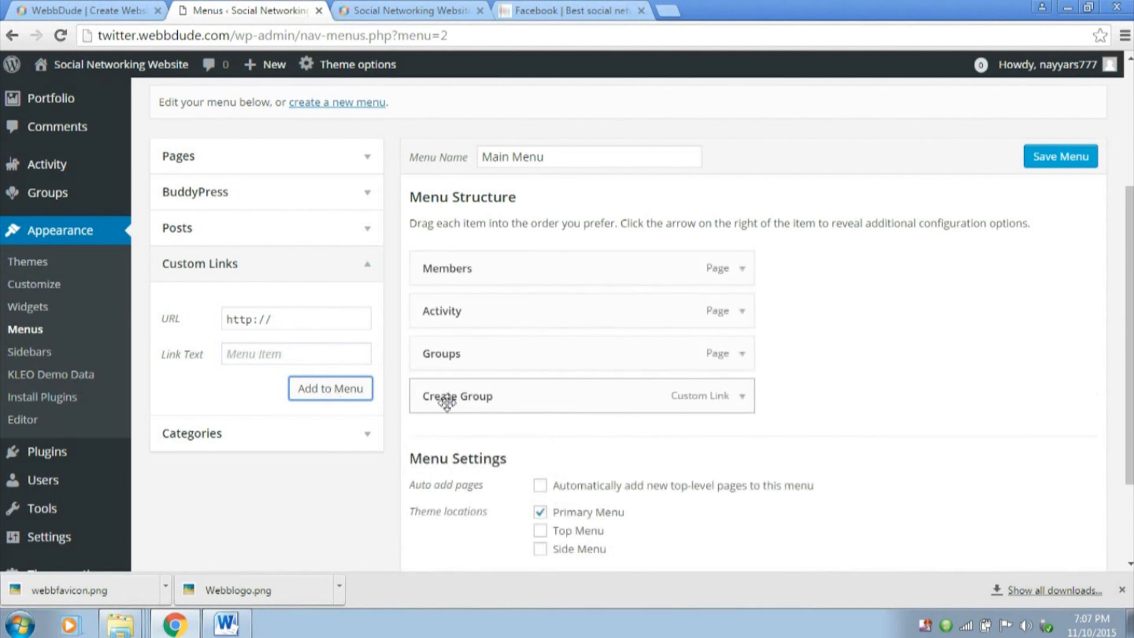
Nest Create Group under Groups in Main Menu, save the menu and check it on the reloaded front page
{"action": "left_click_drag", "start_coordinate": [445, 399], "coordinate": [483, 378]}
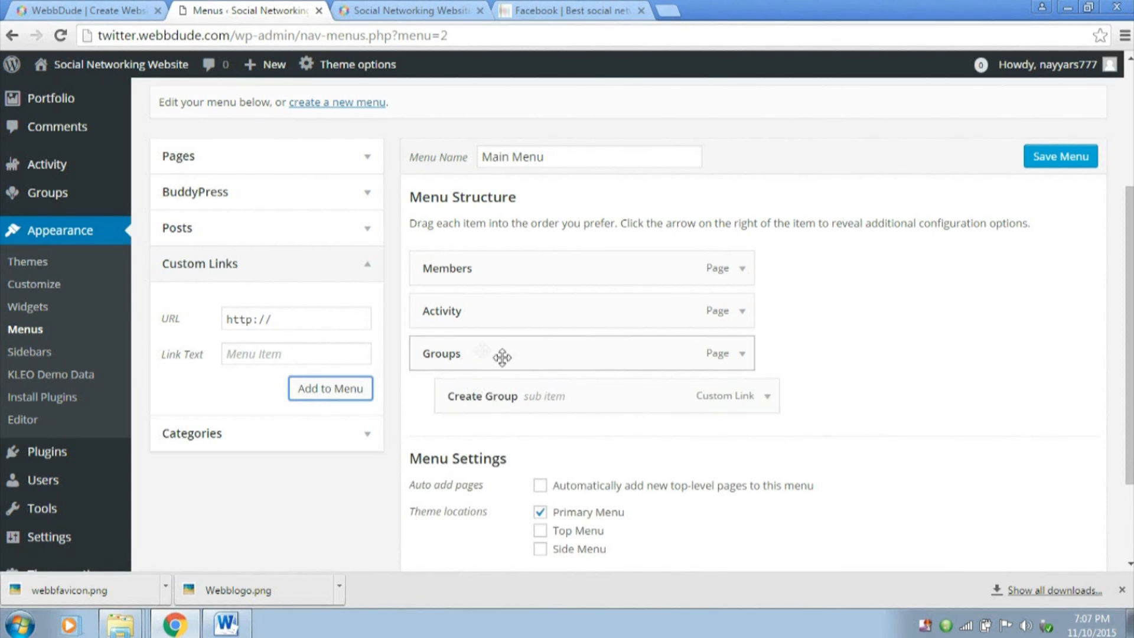
{"action": "left_click", "coordinate": [1047, 168]}
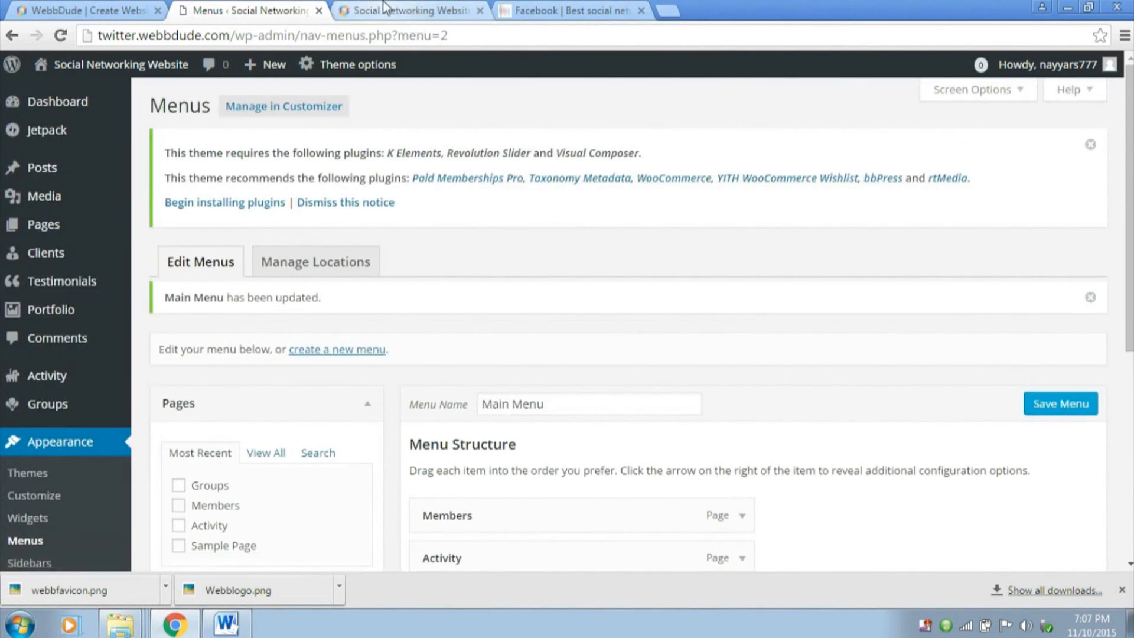
{"action": "left_click", "coordinate": [383, 9]}
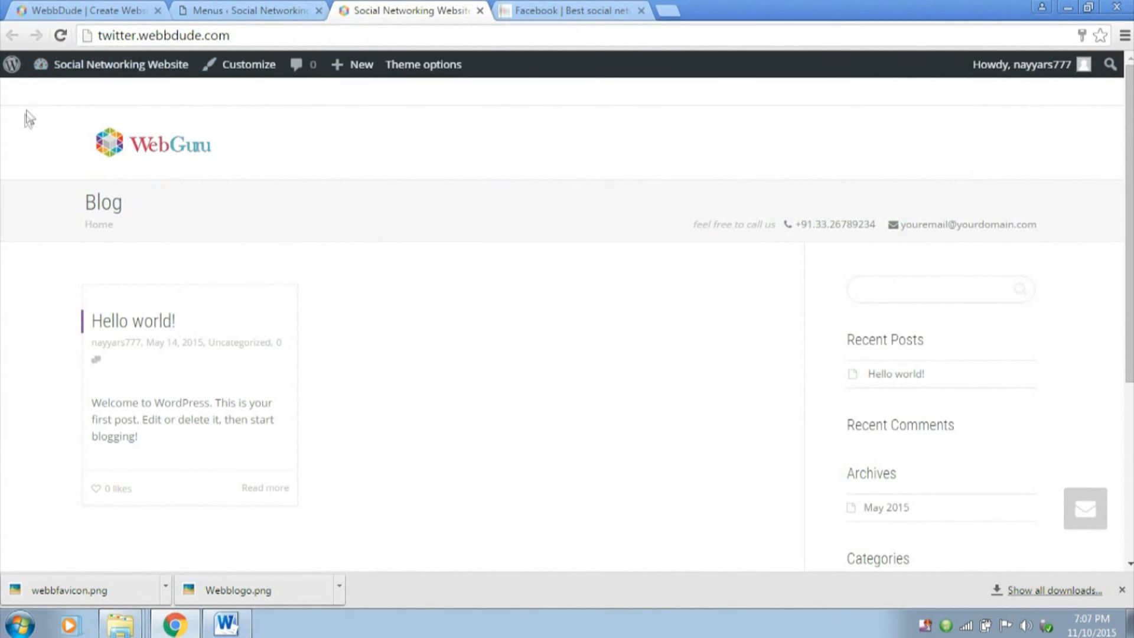
{"action": "left_click", "coordinate": [59, 36]}
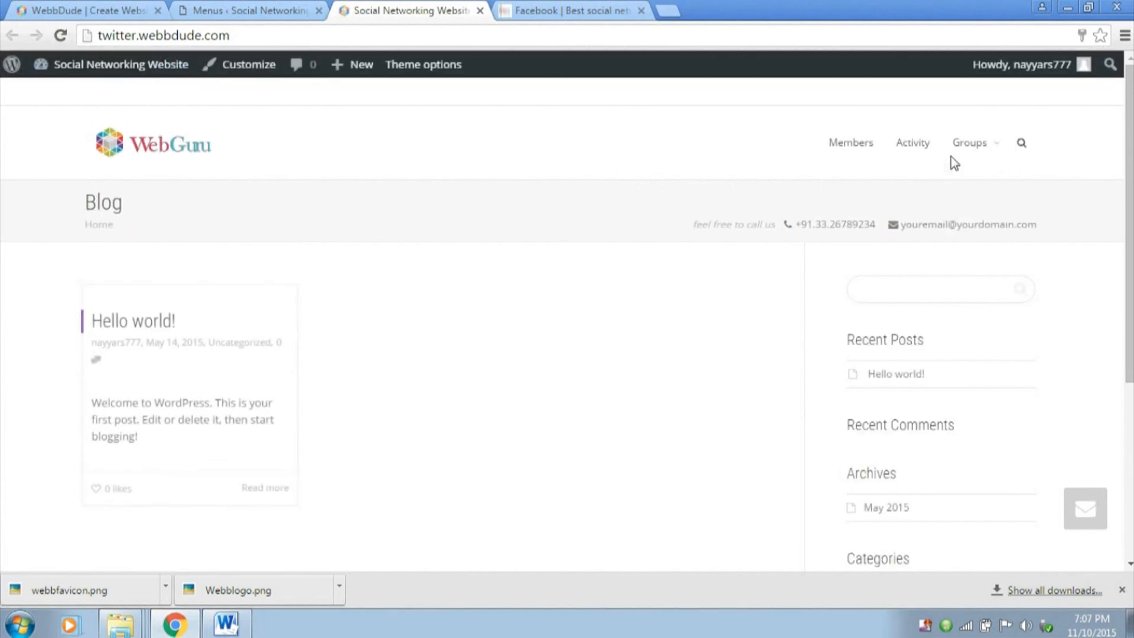
{"action": "mouse_move", "coordinate": [989, 158]}
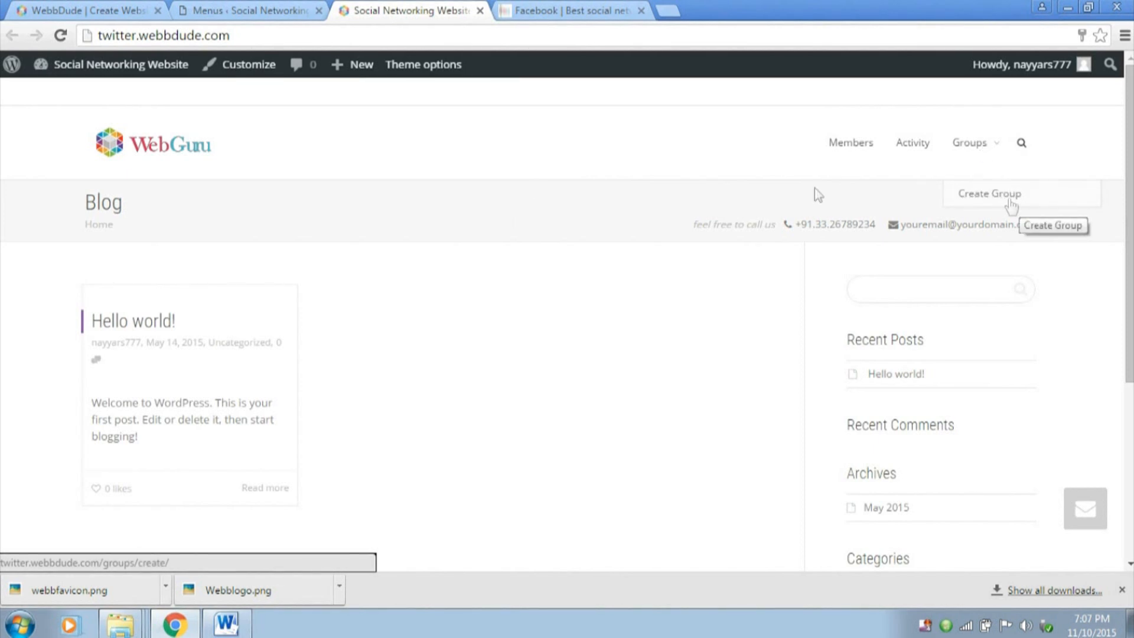
Compare the front page's sidebar with the demo site's sidebar, including its Groups, login and Who's Online sections
{"action": "scroll", "coordinate": [502, 250], "scroll_direction": "down", "scroll_amount": 2}
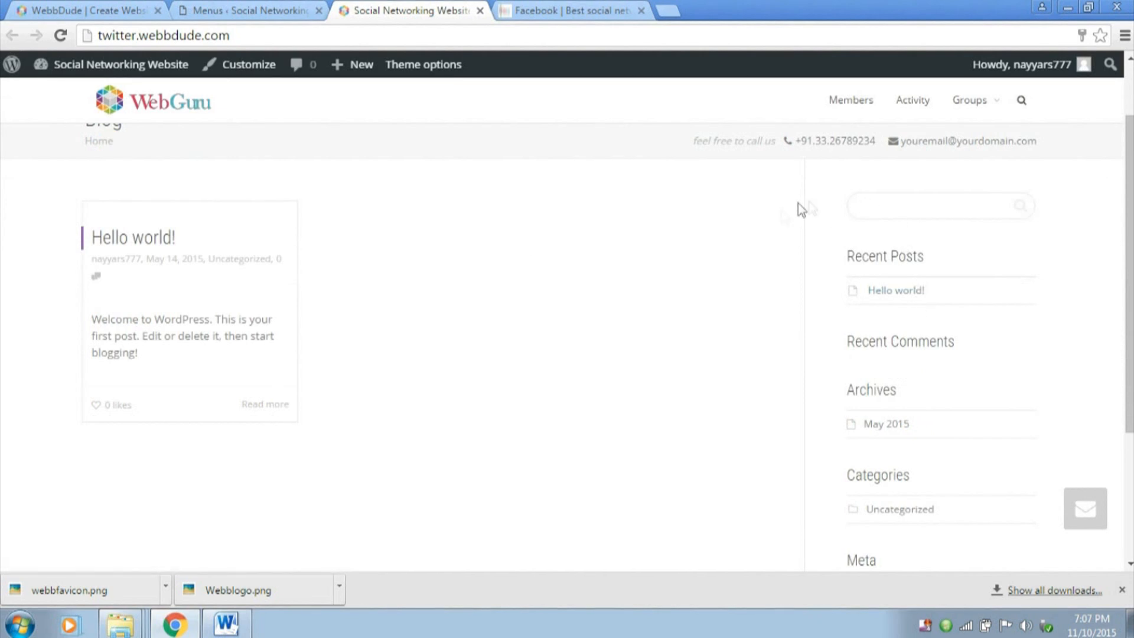
{"action": "scroll", "coordinate": [930, 225], "scroll_direction": "down", "scroll_amount": 2}
{"action": "left_click", "coordinate": [576, 9]}
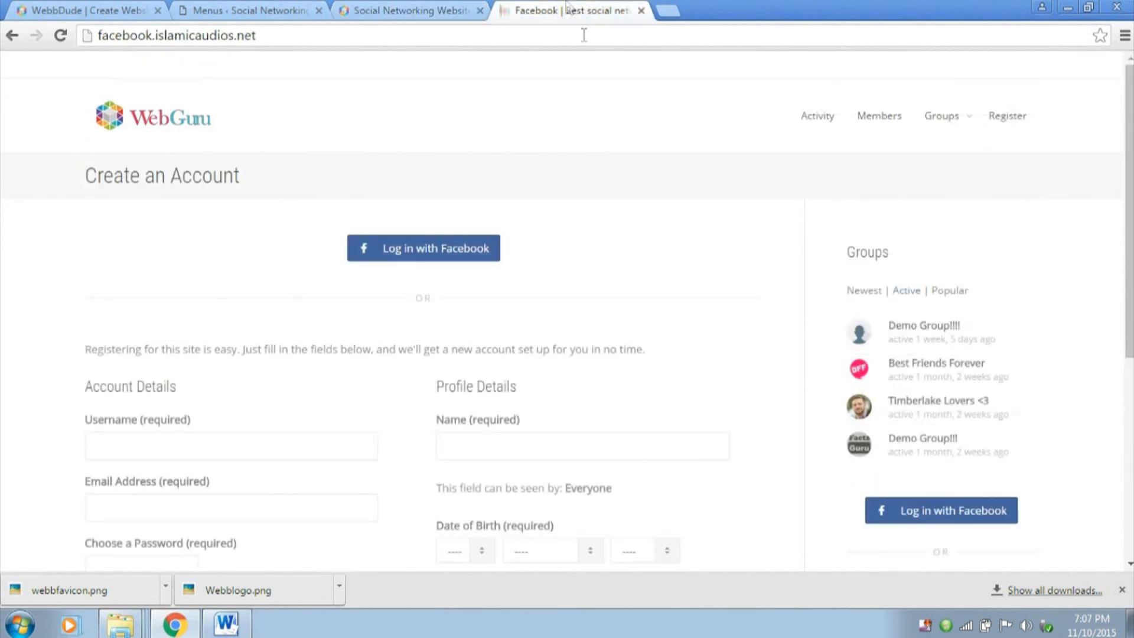
{"action": "scroll", "coordinate": [1027, 247], "scroll_direction": "down", "scroll_amount": 2}
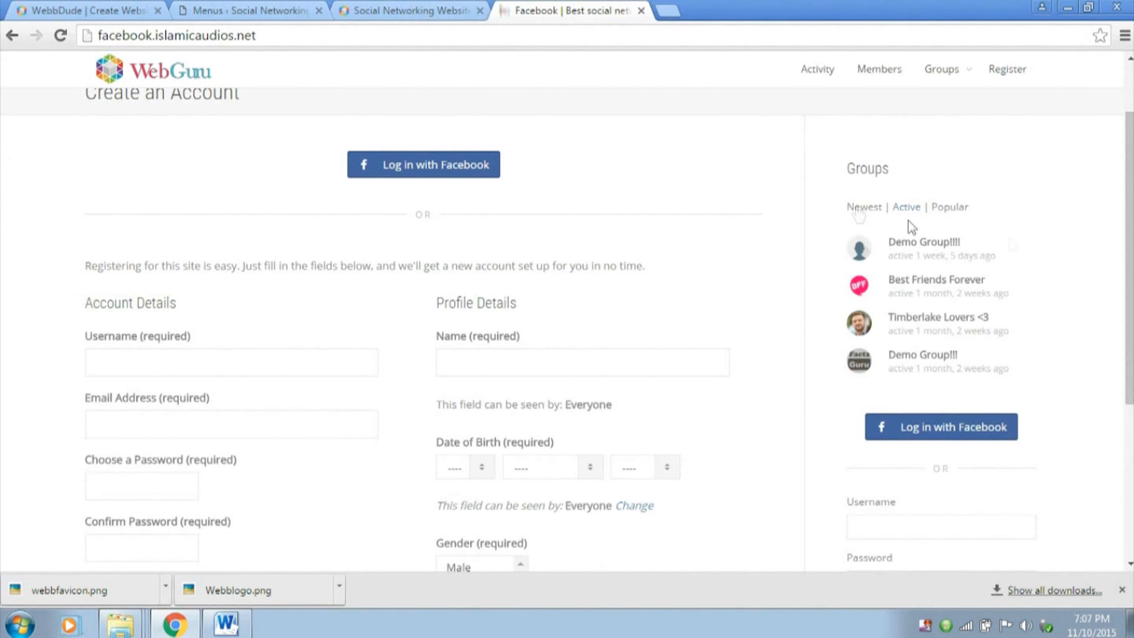
{"action": "left_click_drag", "start_coordinate": [849, 178], "coordinate": [957, 190]}
{"action": "scroll", "coordinate": [957, 190], "scroll_direction": "down", "scroll_amount": 3}
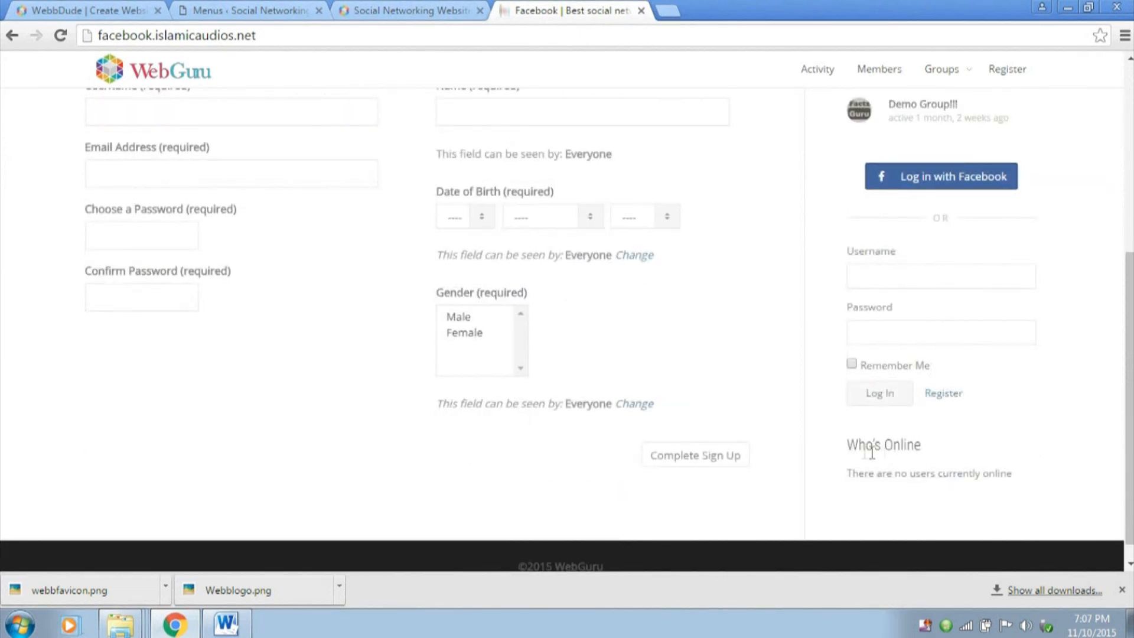
{"action": "left_click_drag", "start_coordinate": [849, 452], "coordinate": [951, 437]}
{"action": "left_click", "coordinate": [443, 10]}
{"action": "scroll", "coordinate": [1016, 281], "scroll_direction": "up", "scroll_amount": 3}
{"action": "scroll", "coordinate": [951, 381], "scroll_direction": "down", "scroll_amount": 4}
{"action": "scroll", "coordinate": [909, 423], "scroll_direction": "up", "scroll_amount": 5}
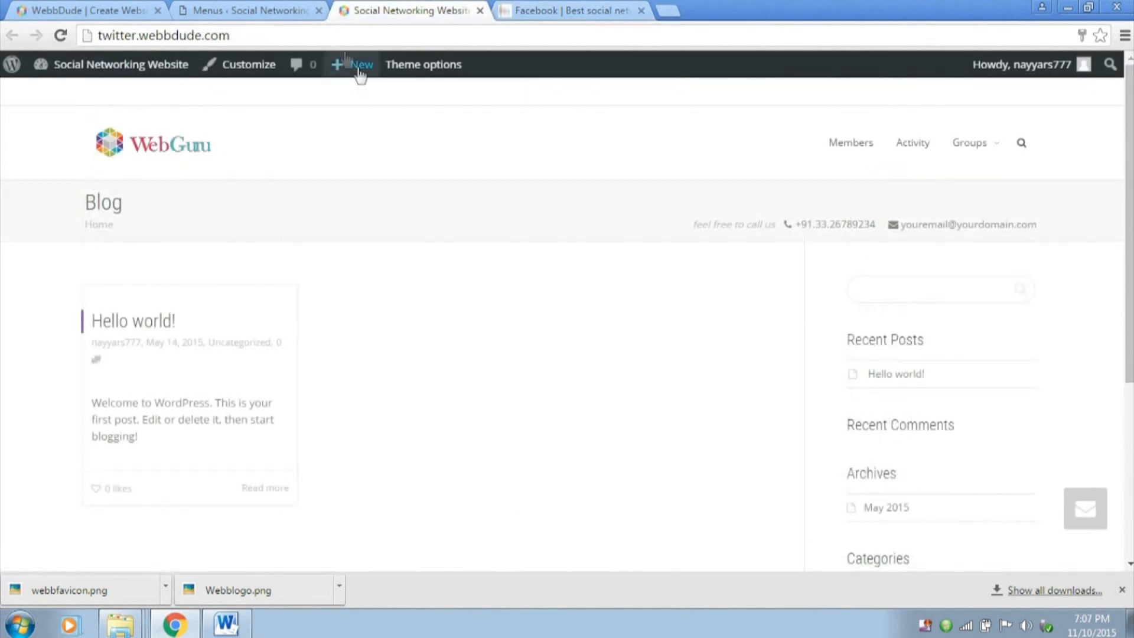
Go from the WordPress dashboard to widget management and delete the Search widget from Main Sidebar
{"action": "left_click", "coordinate": [248, 10]}
{"action": "left_click", "coordinate": [87, 104]}
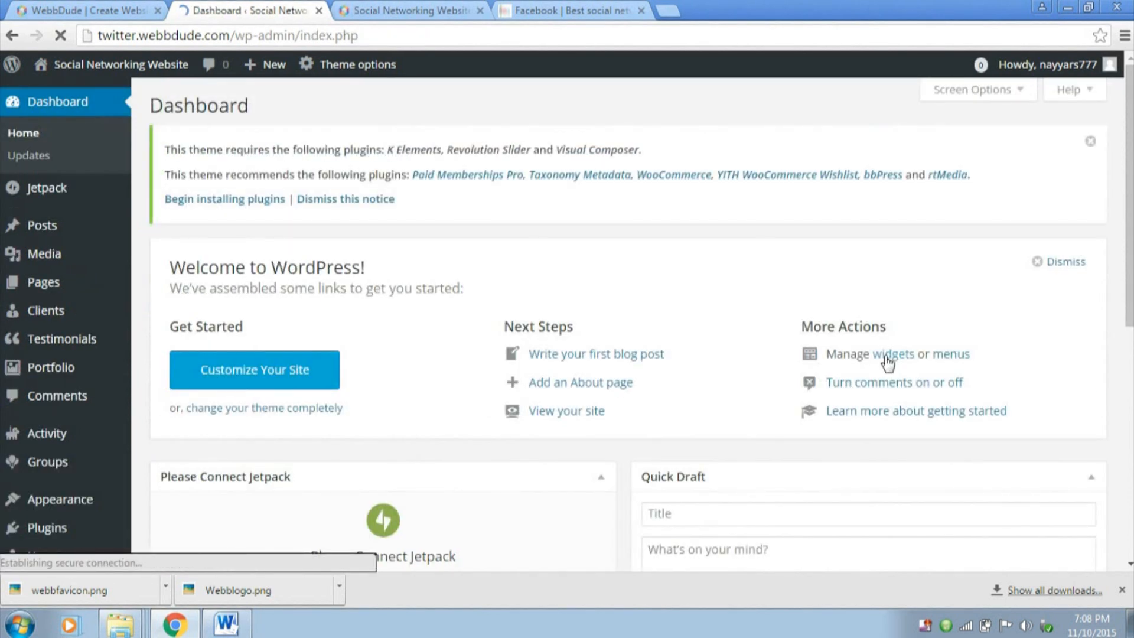
{"action": "left_click", "coordinate": [887, 357]}
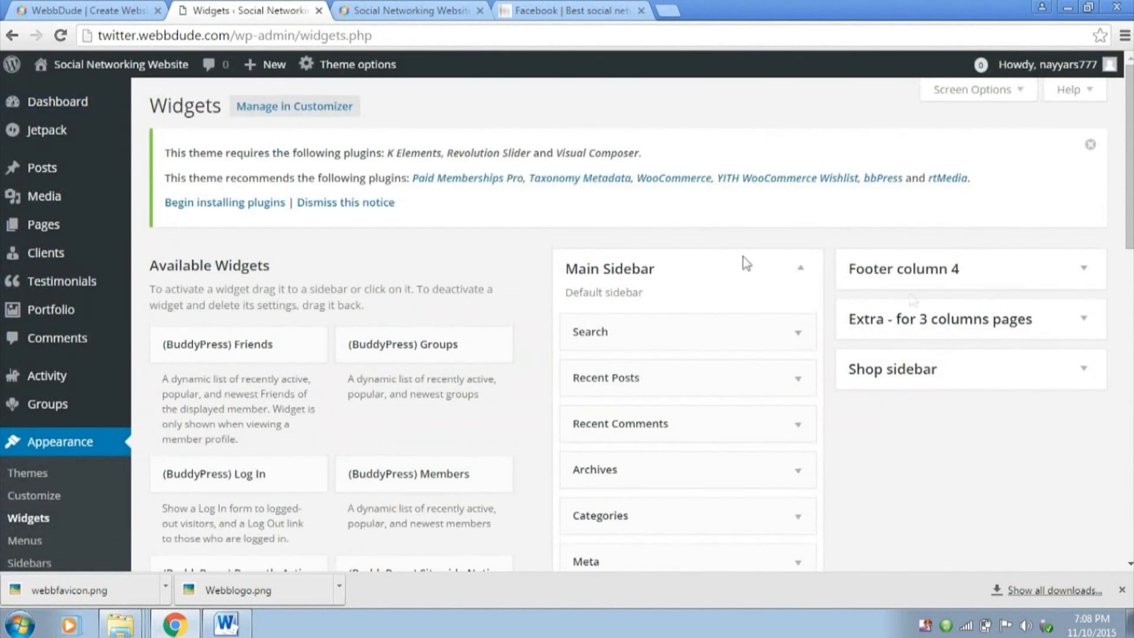
{"action": "scroll", "coordinate": [756, 298], "scroll_direction": "down", "scroll_amount": 1}
{"action": "left_click", "coordinate": [797, 248]}
{"action": "scroll", "coordinate": [653, 219], "scroll_direction": "down", "scroll_amount": 3}
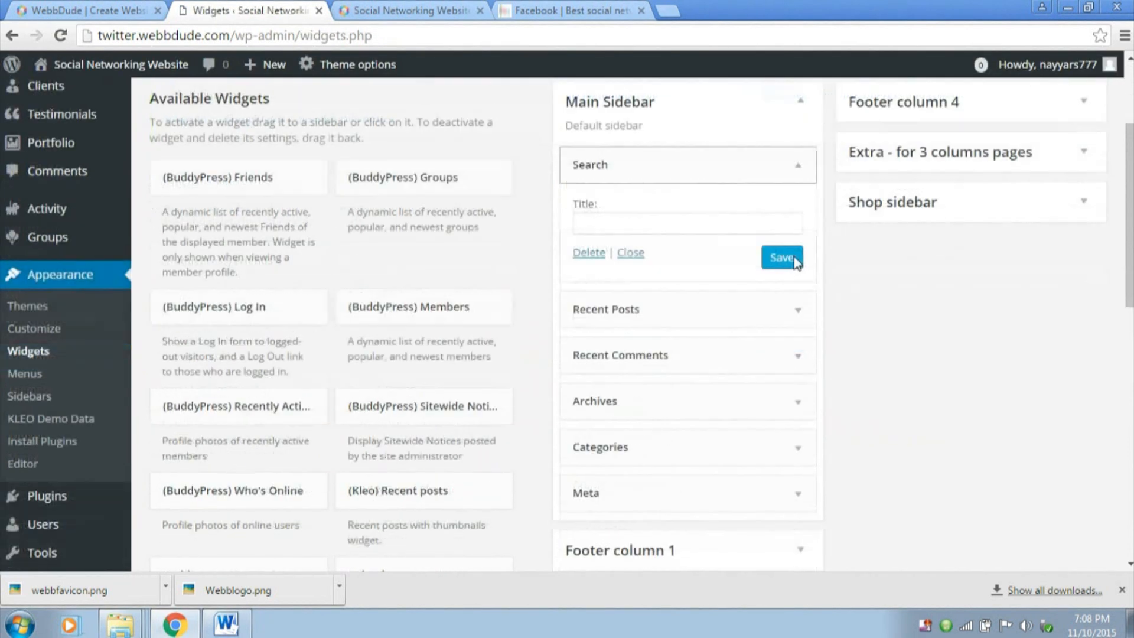
{"action": "key", "text": "Tab"}
{"action": "scroll", "coordinate": [692, 208], "scroll_direction": "up", "scroll_amount": 1}
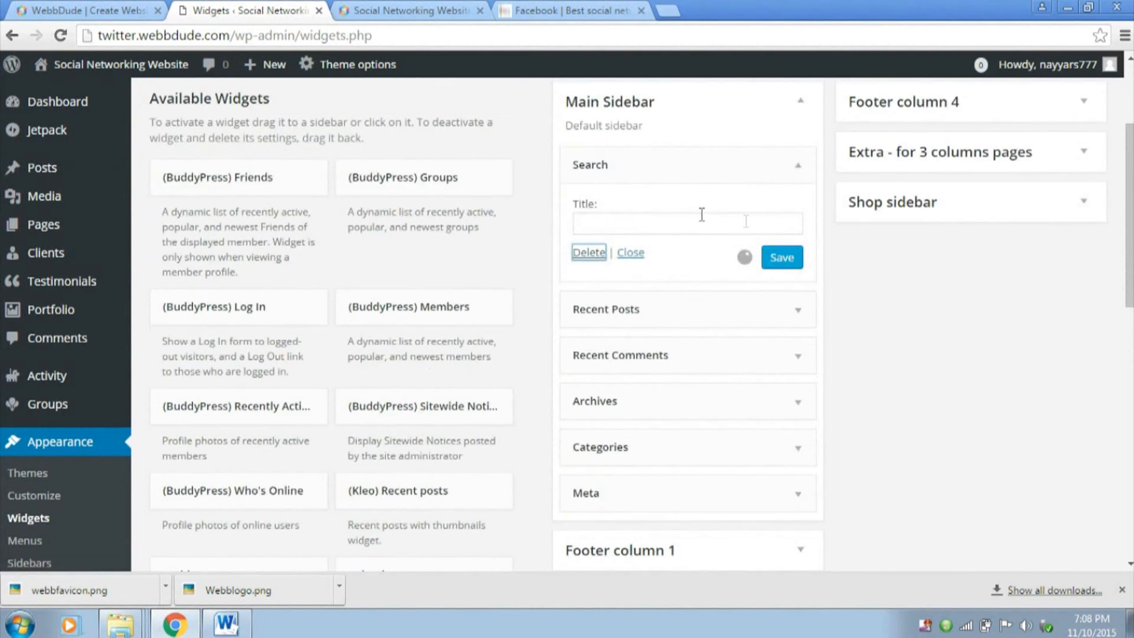
{"action": "key", "text": "Return"}
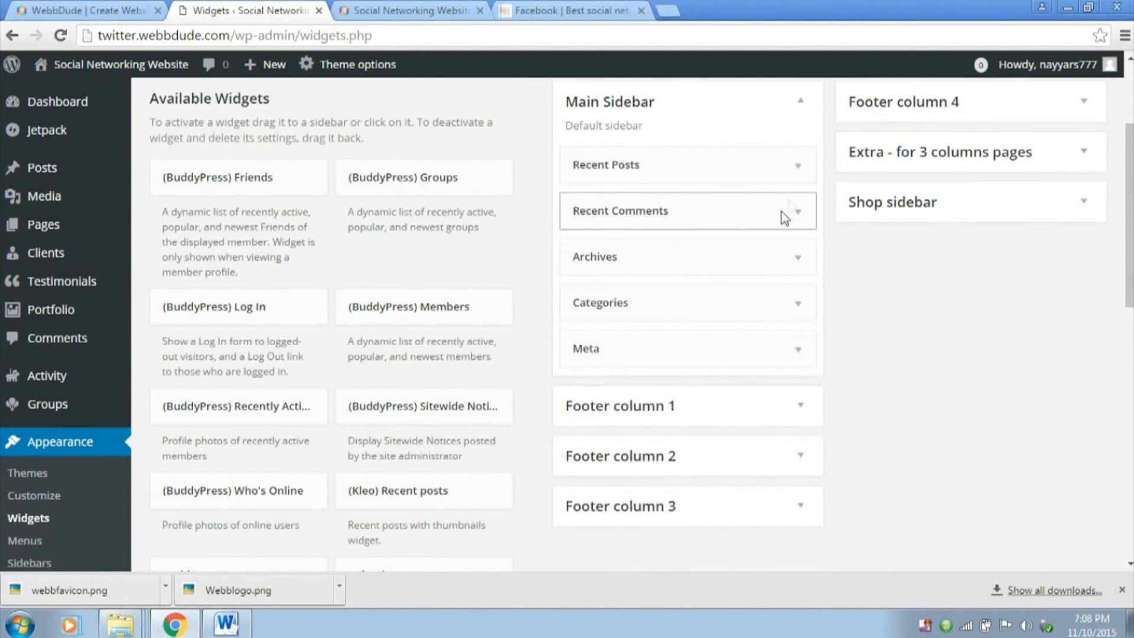
Delete the Recent Posts, Recent Comments, Archives, Categories and Meta widgets from Main Sidebar
{"action": "left_click", "coordinate": [796, 179]}
{"action": "left_click", "coordinate": [592, 317]}
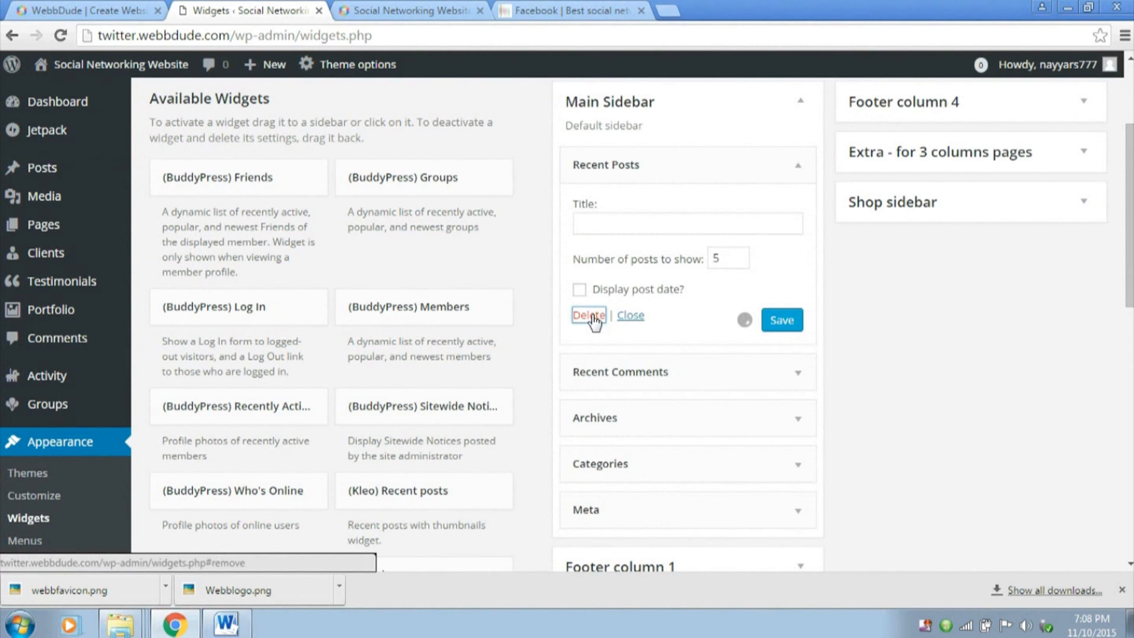
{"action": "left_click", "coordinate": [809, 171]}
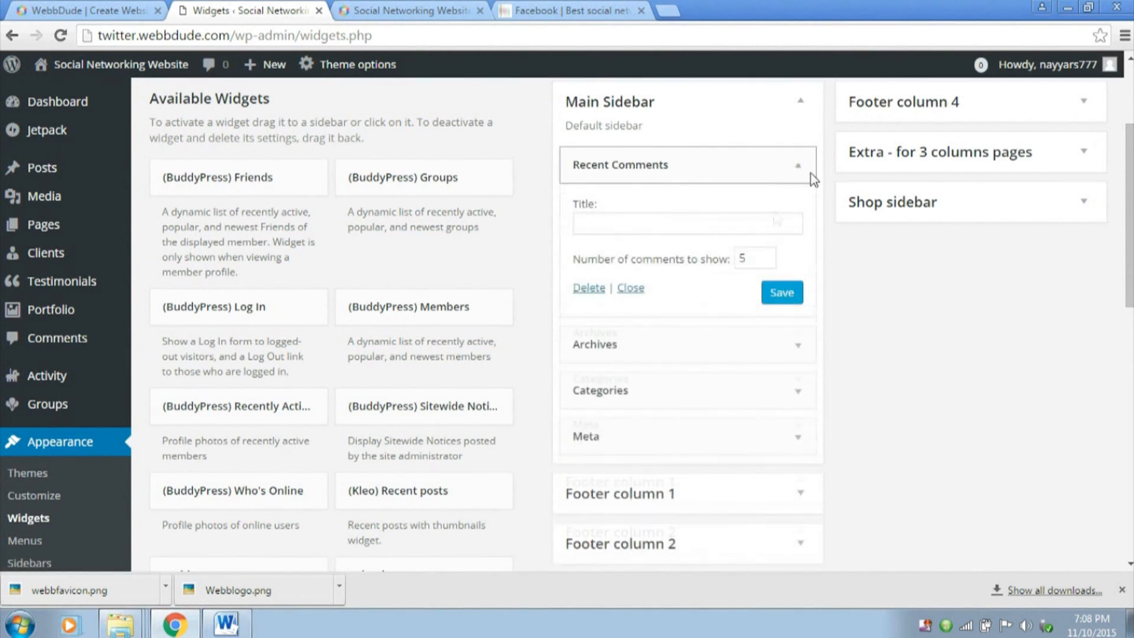
{"action": "left_click", "coordinate": [591, 290]}
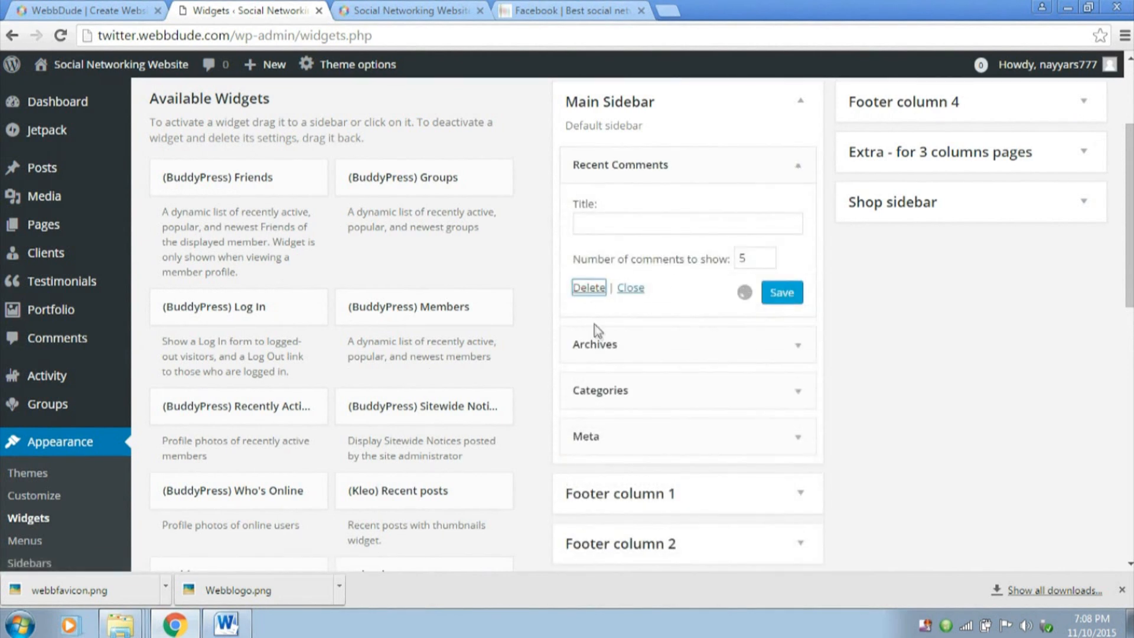
{"action": "left_click", "coordinate": [785, 172]}
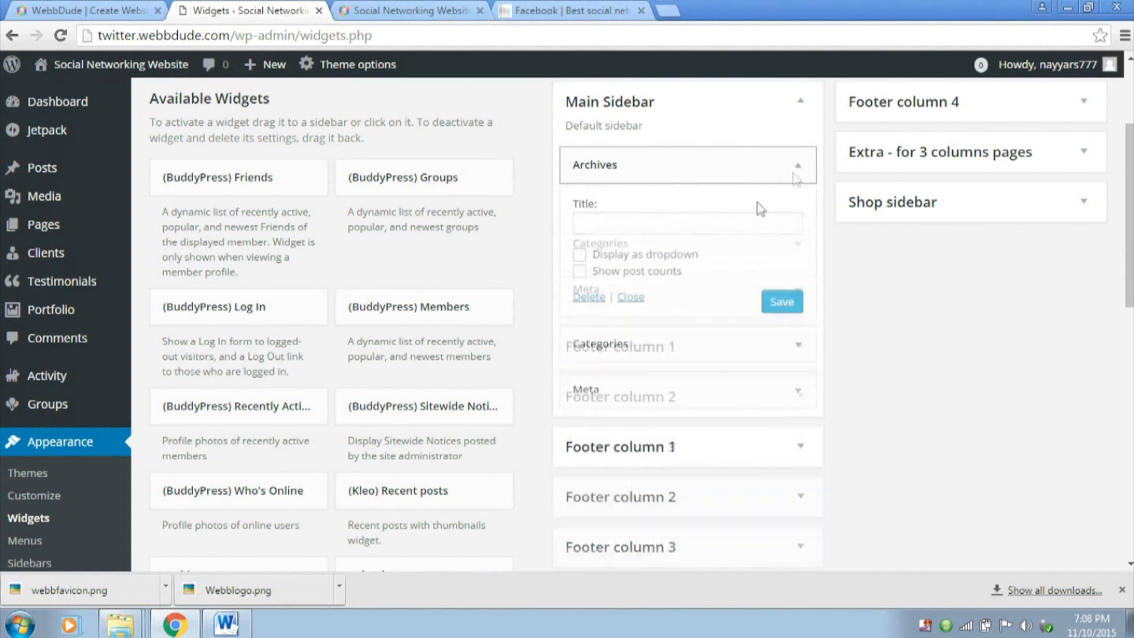
{"action": "left_click", "coordinate": [585, 299]}
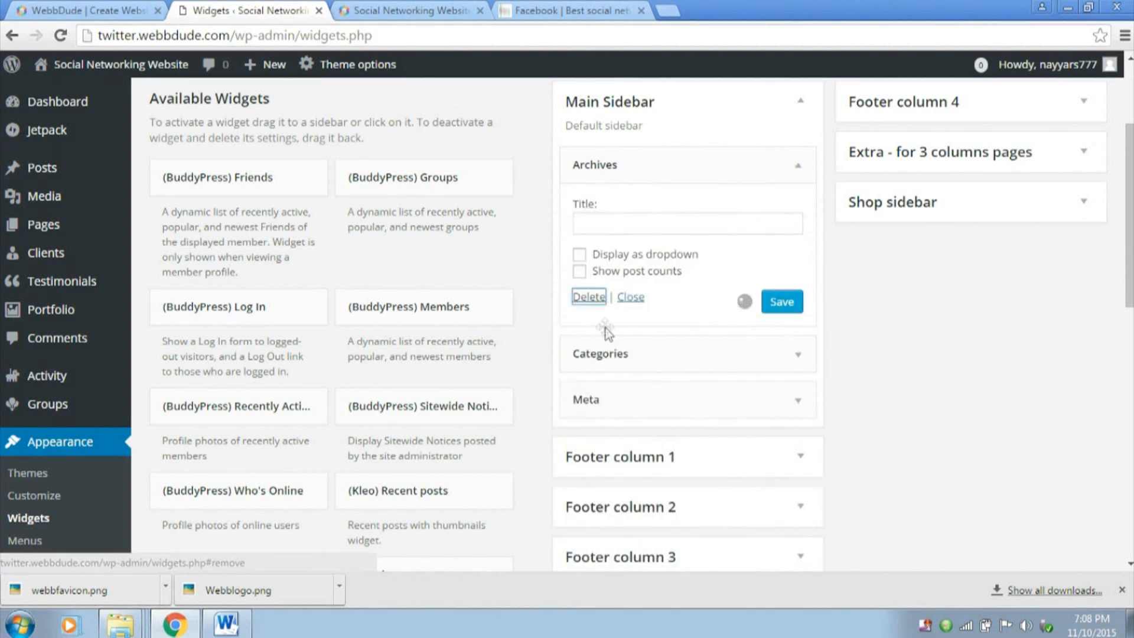
{"action": "left_click", "coordinate": [803, 165]}
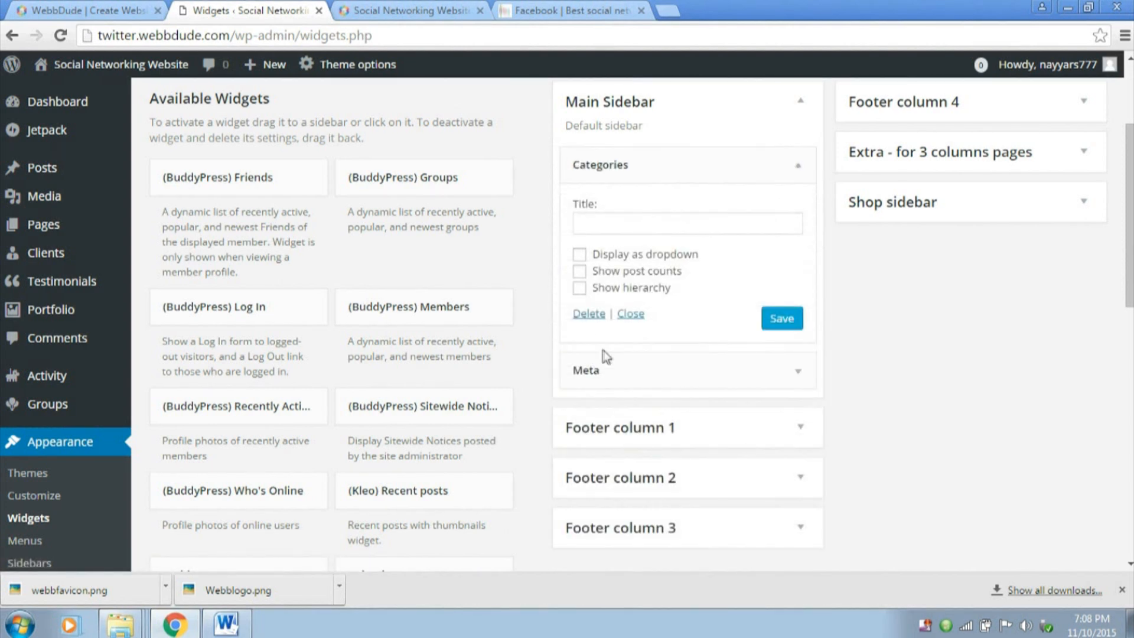
{"action": "left_click", "coordinate": [589, 313]}
{"action": "left_click", "coordinate": [798, 166]}
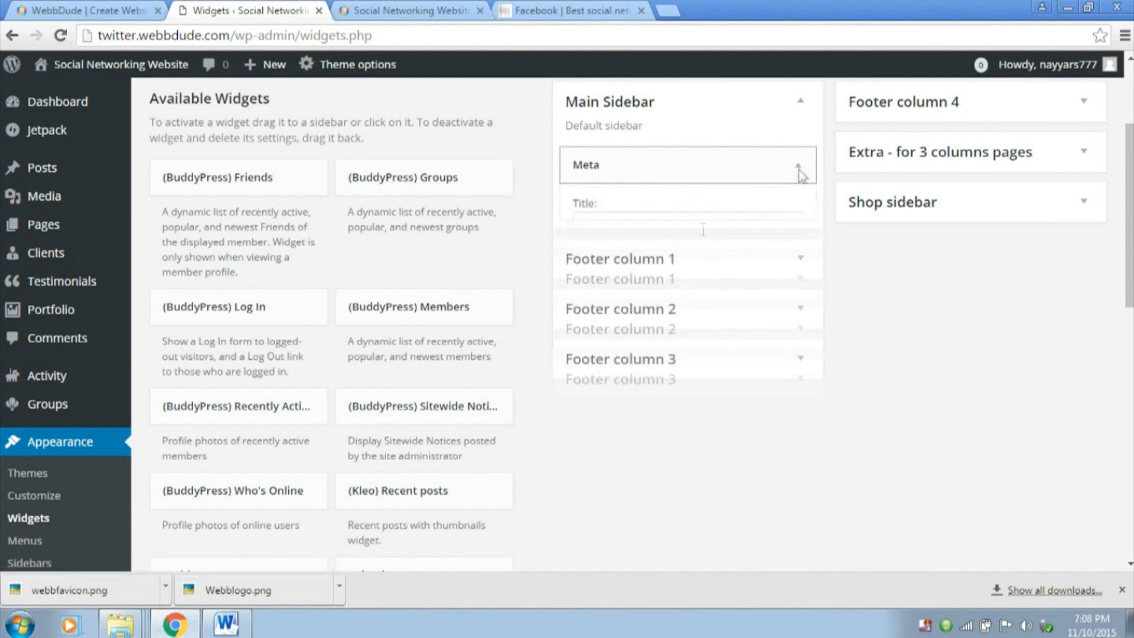
{"action": "left_click", "coordinate": [590, 252]}
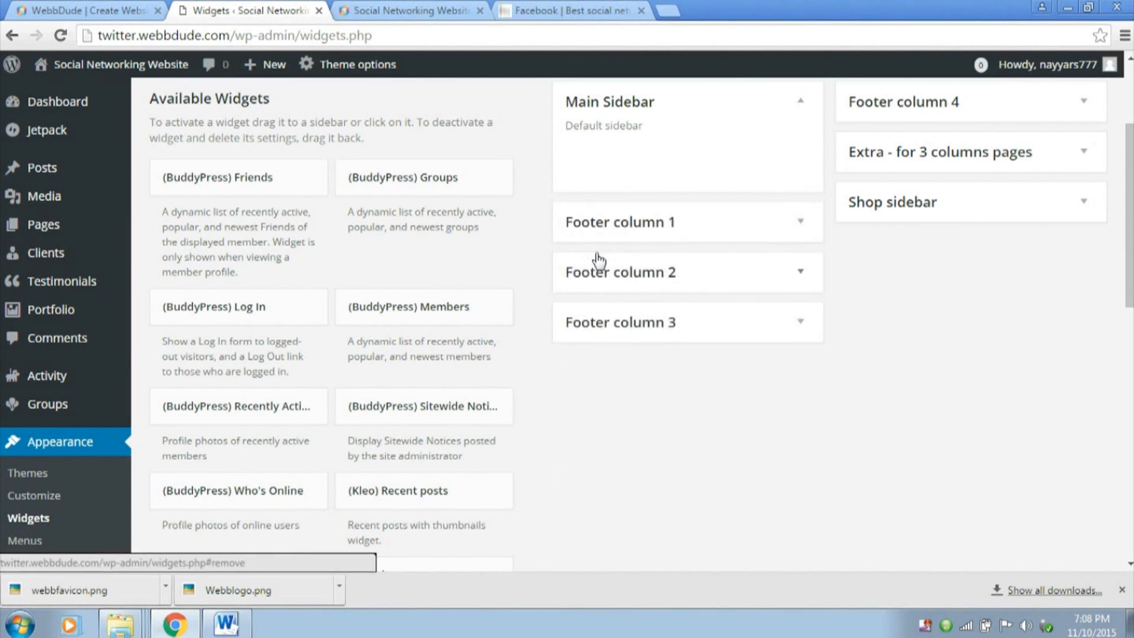
Add the (BuddyPress) Friends widget to Main Sidebar and save it with its default settings
{"action": "left_click", "coordinate": [254, 180]}
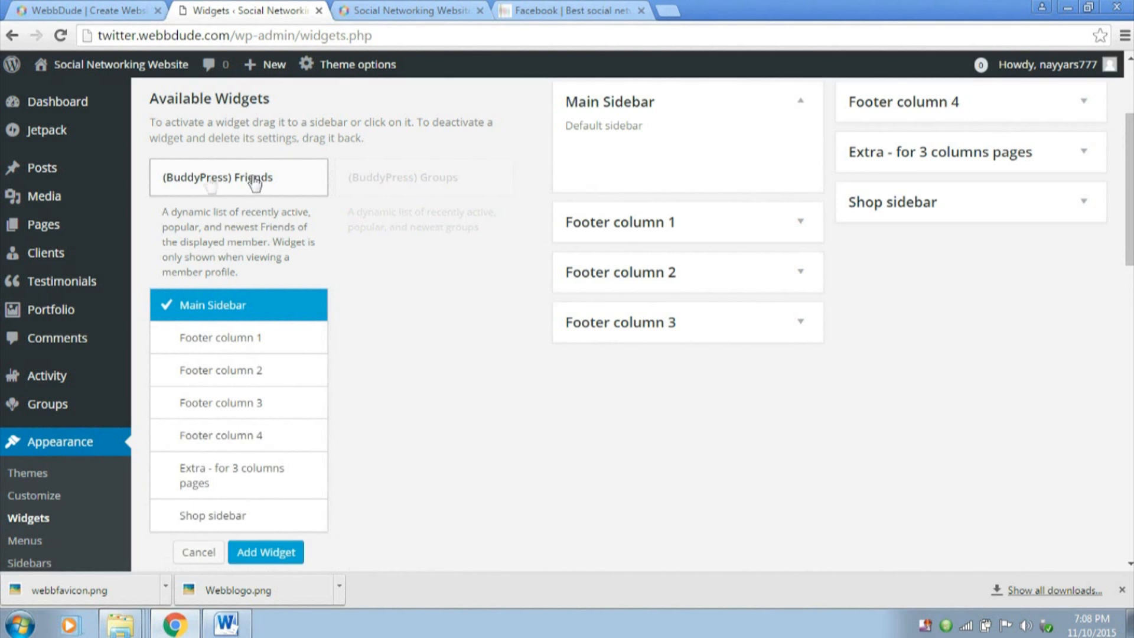
{"action": "scroll", "coordinate": [281, 455], "scroll_direction": "down", "scroll_amount": 2}
{"action": "left_click", "coordinate": [280, 466]}
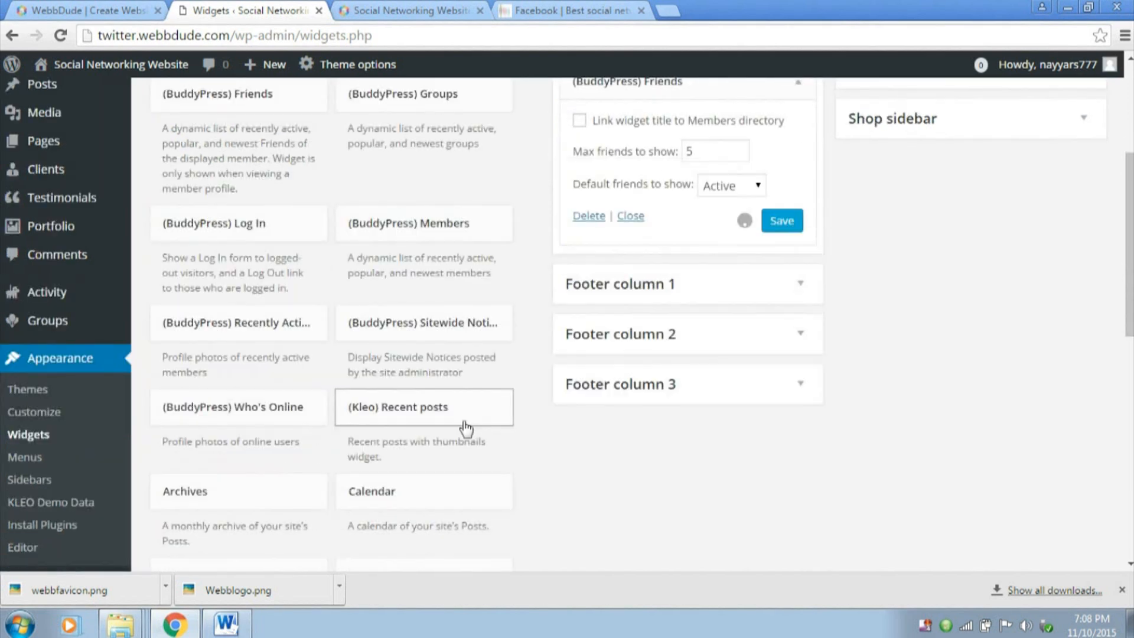
{"action": "left_click", "coordinate": [712, 321]}
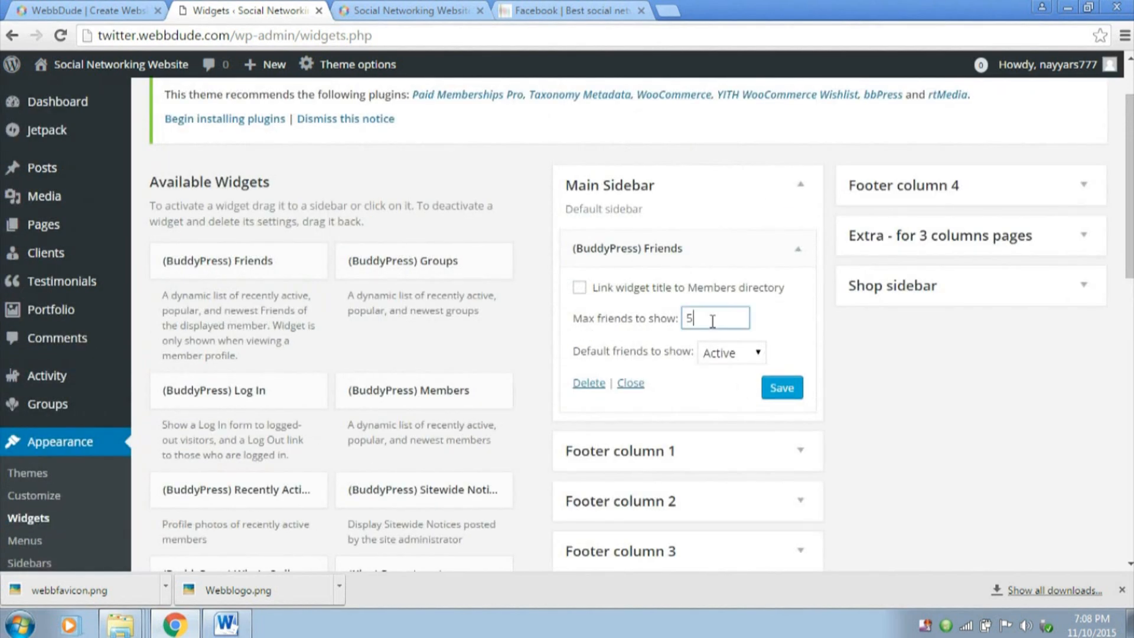
{"action": "left_click", "coordinate": [786, 388]}
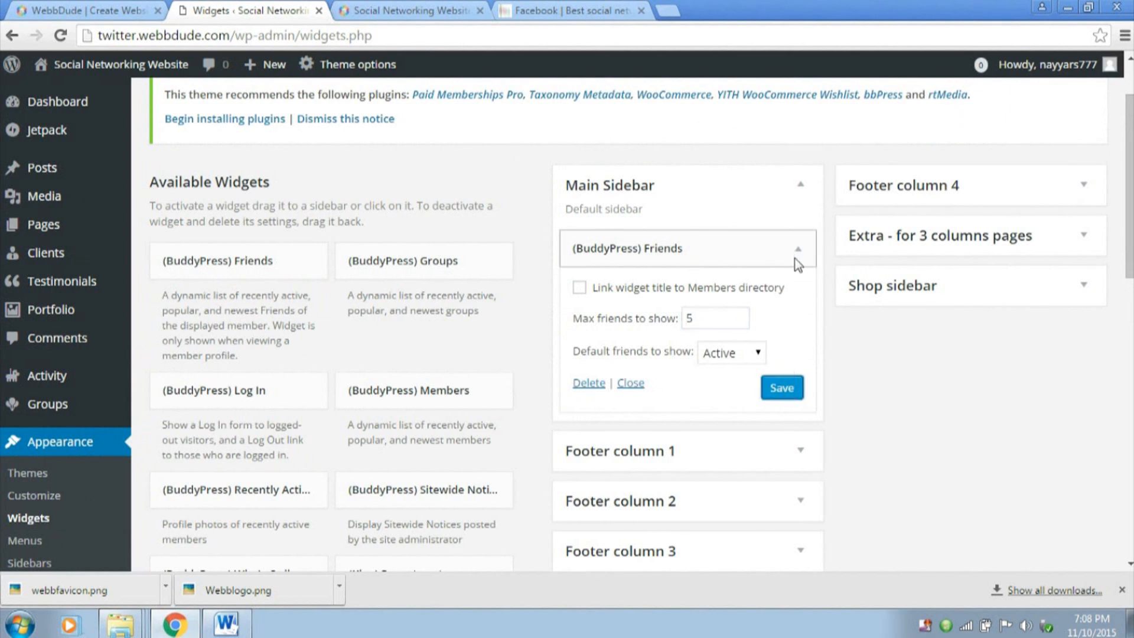
Add the (BuddyPress) Log In widget to Main Sidebar, title it "Login" and save it
{"action": "left_click", "coordinate": [797, 260]}
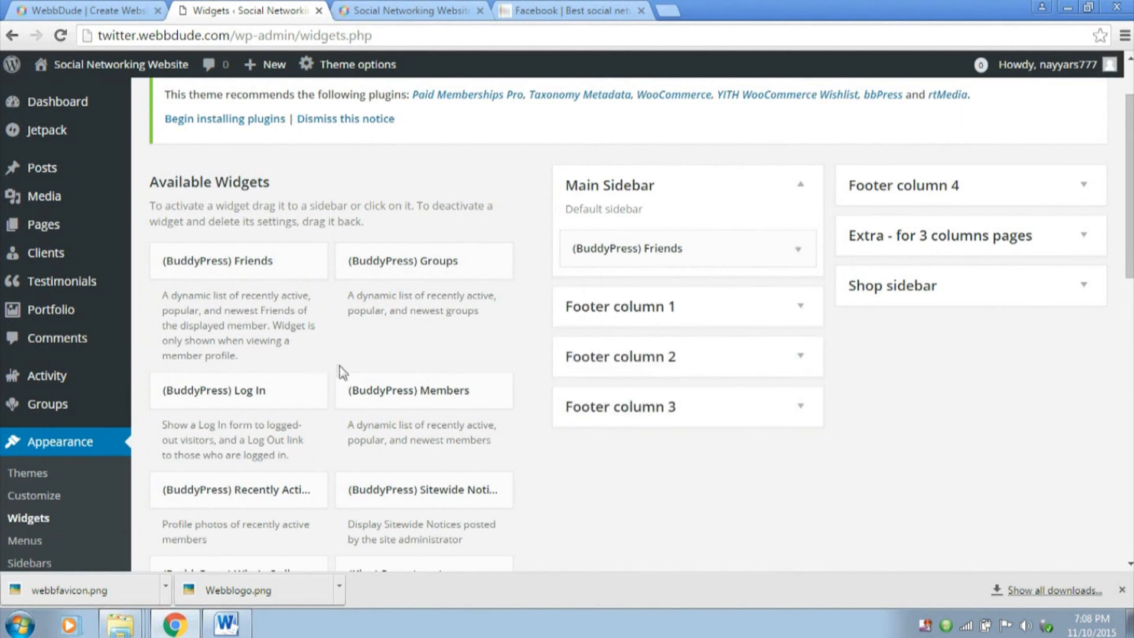
{"action": "scroll", "coordinate": [340, 371], "scroll_direction": "down", "scroll_amount": 1}
{"action": "left_click", "coordinate": [312, 312]}
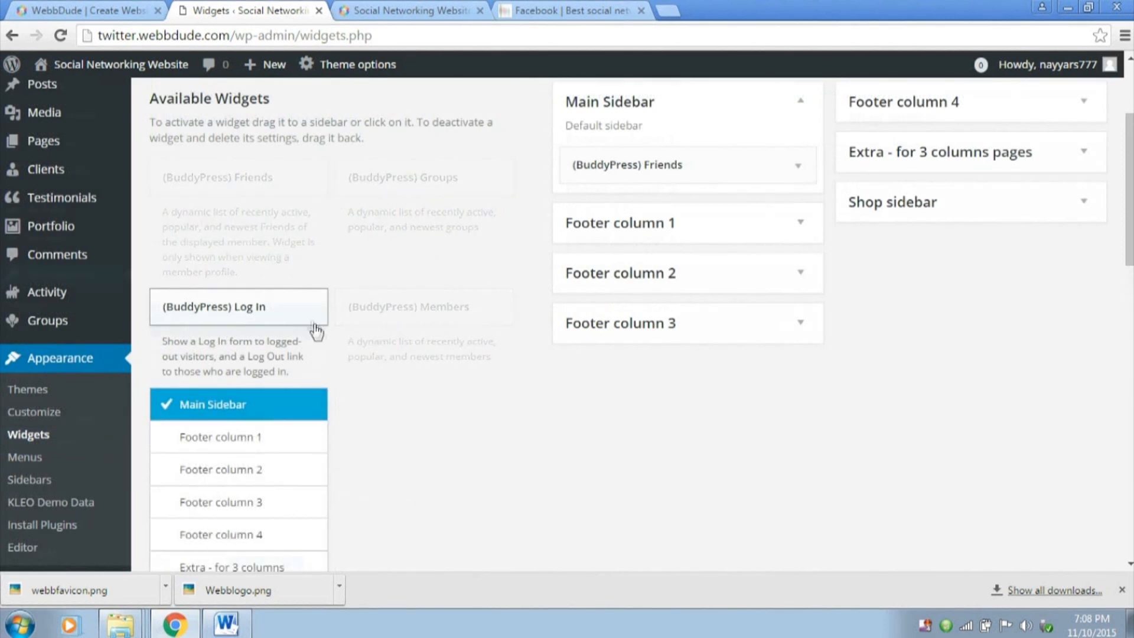
{"action": "scroll", "coordinate": [317, 332], "scroll_direction": "down", "scroll_amount": 2}
{"action": "left_click", "coordinate": [278, 487]}
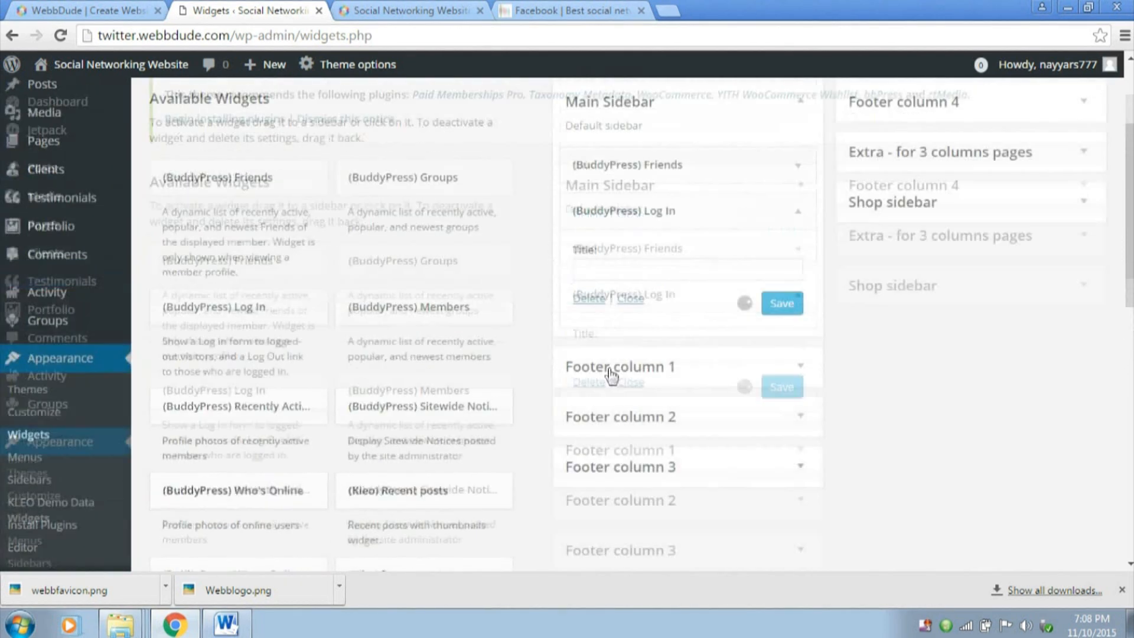
{"action": "left_click", "coordinate": [688, 358]}
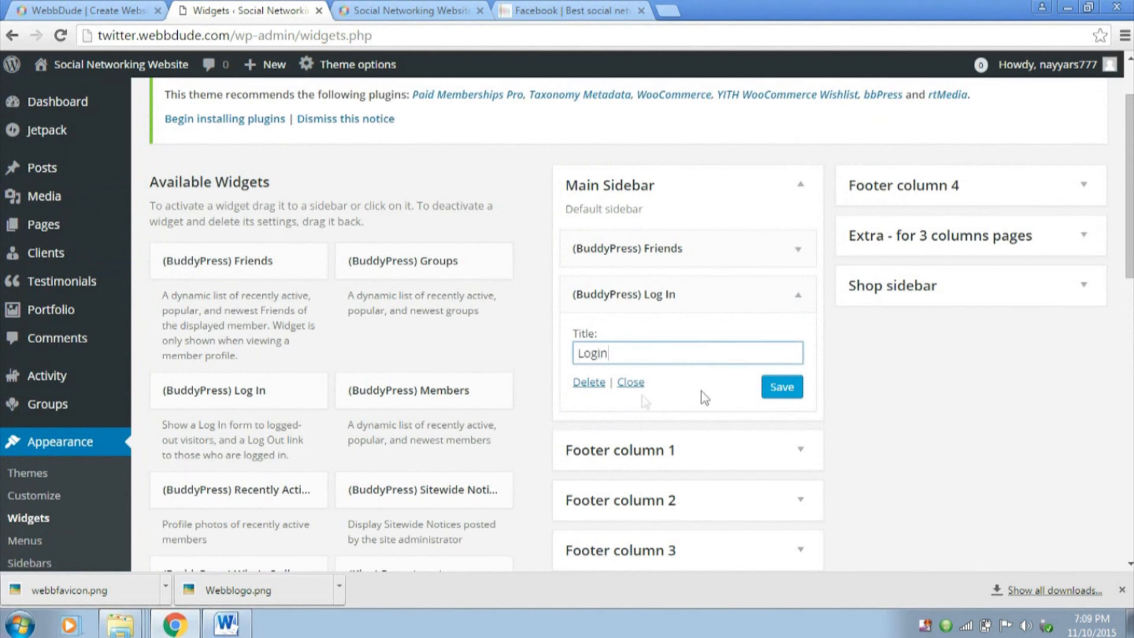
{"action": "left_click", "coordinate": [779, 391]}
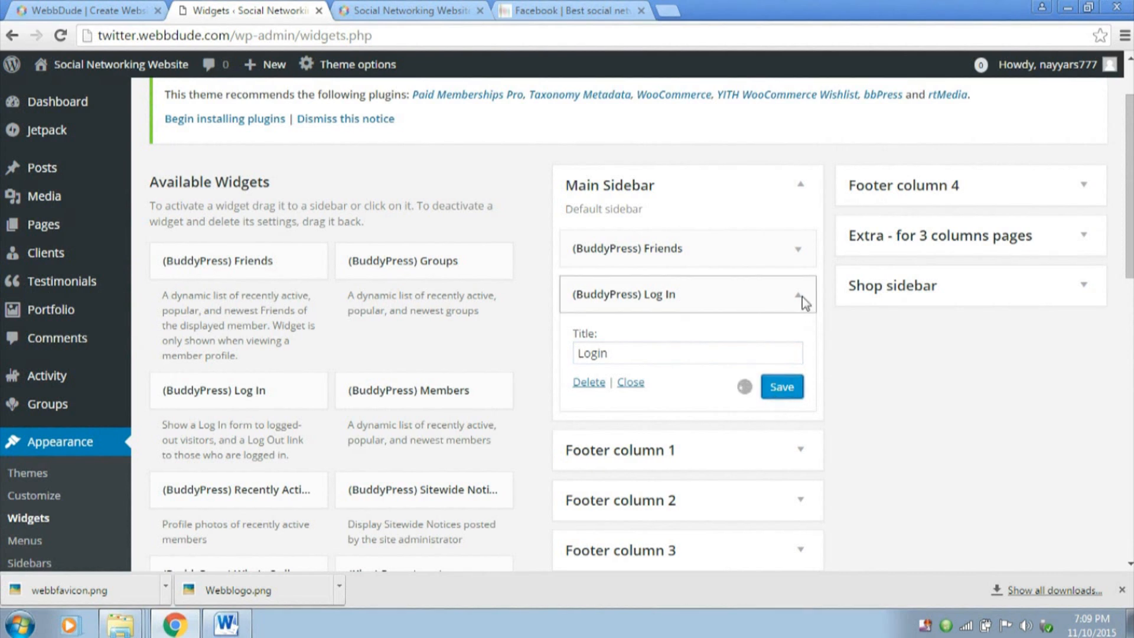
{"action": "left_click", "coordinate": [802, 296]}
Add the (BuddyPress) Who's Online widget to Main Sidebar, set its maximum members to show to 8 and save it
{"action": "scroll", "coordinate": [715, 372], "scroll_direction": "down", "scroll_amount": 1}
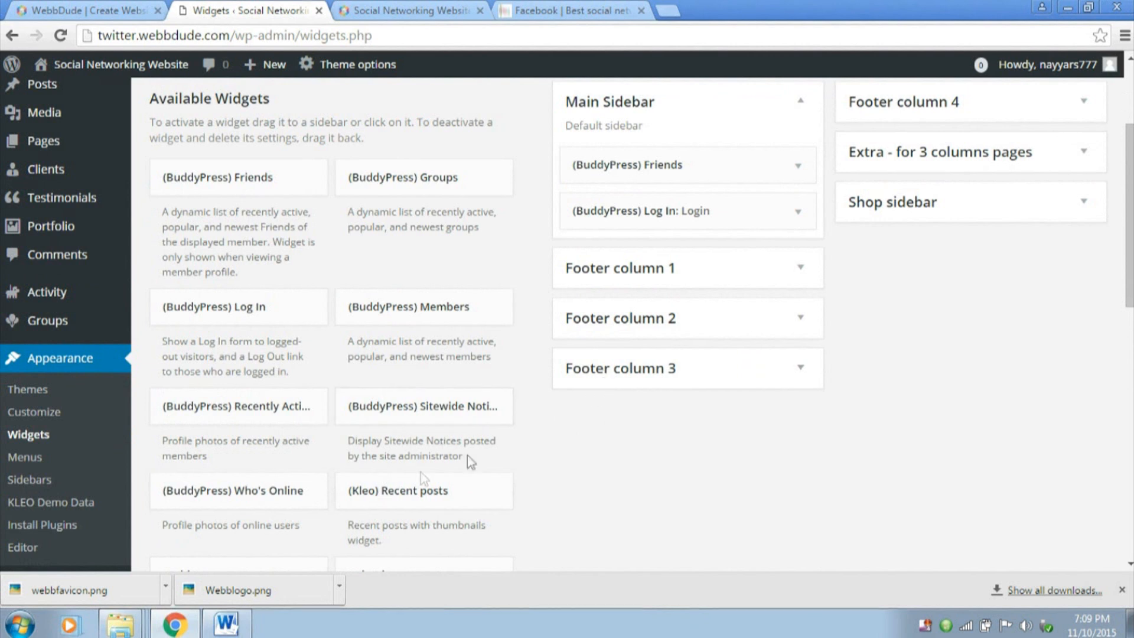
{"action": "left_click", "coordinate": [291, 496]}
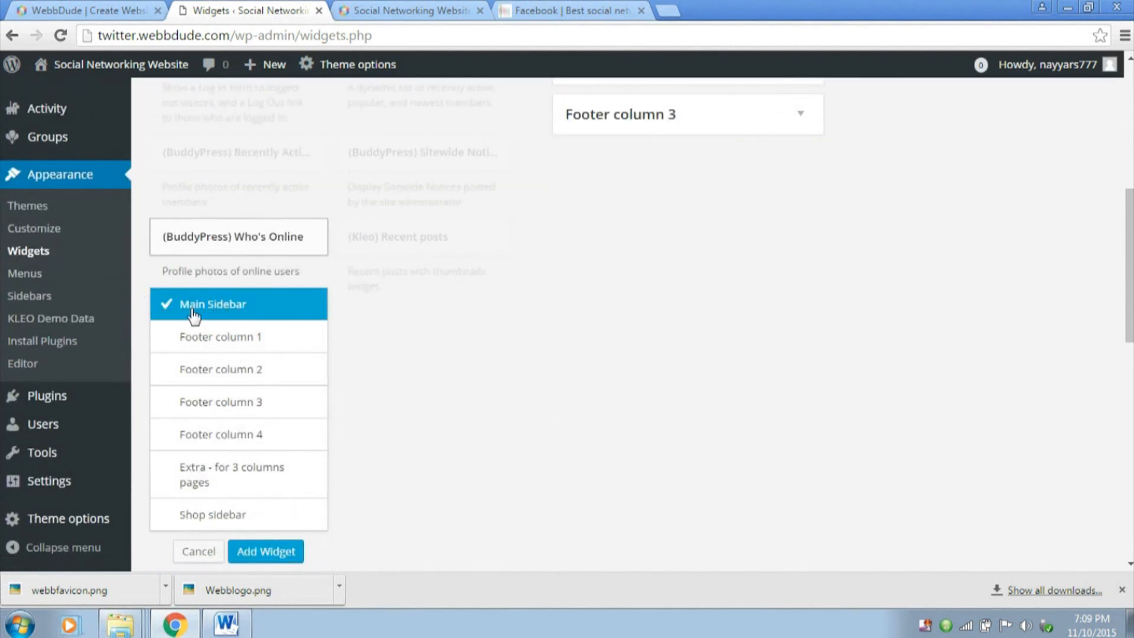
{"action": "scroll", "coordinate": [418, 441], "scroll_direction": "up", "scroll_amount": 5}
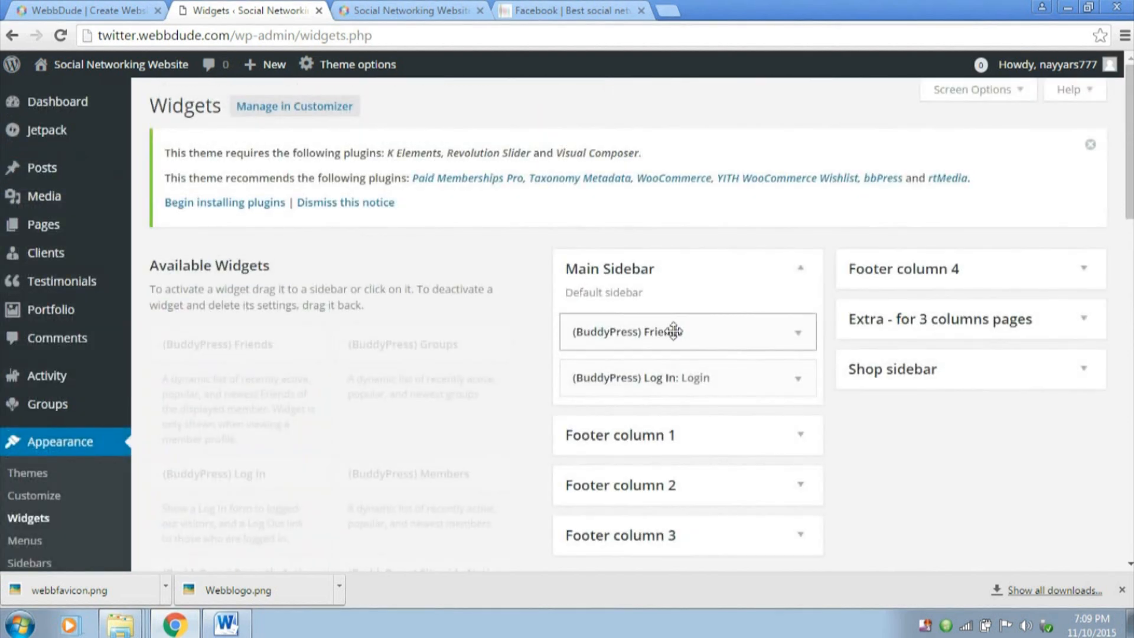
{"action": "scroll", "coordinate": [700, 408], "scroll_direction": "down", "scroll_amount": 4}
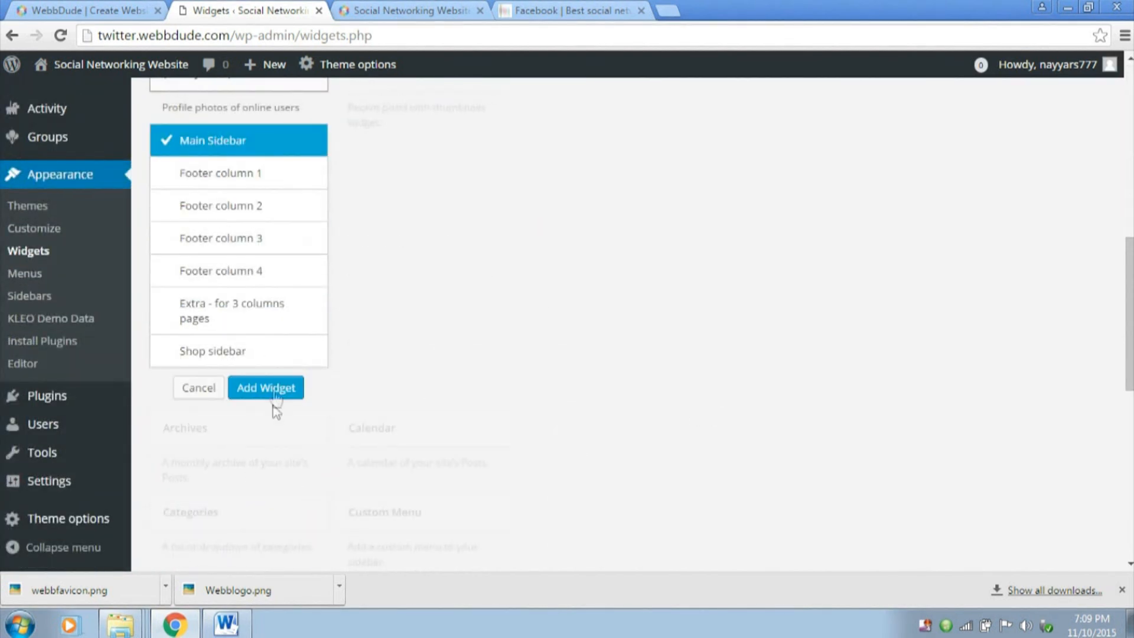
{"action": "left_click", "coordinate": [271, 391]}
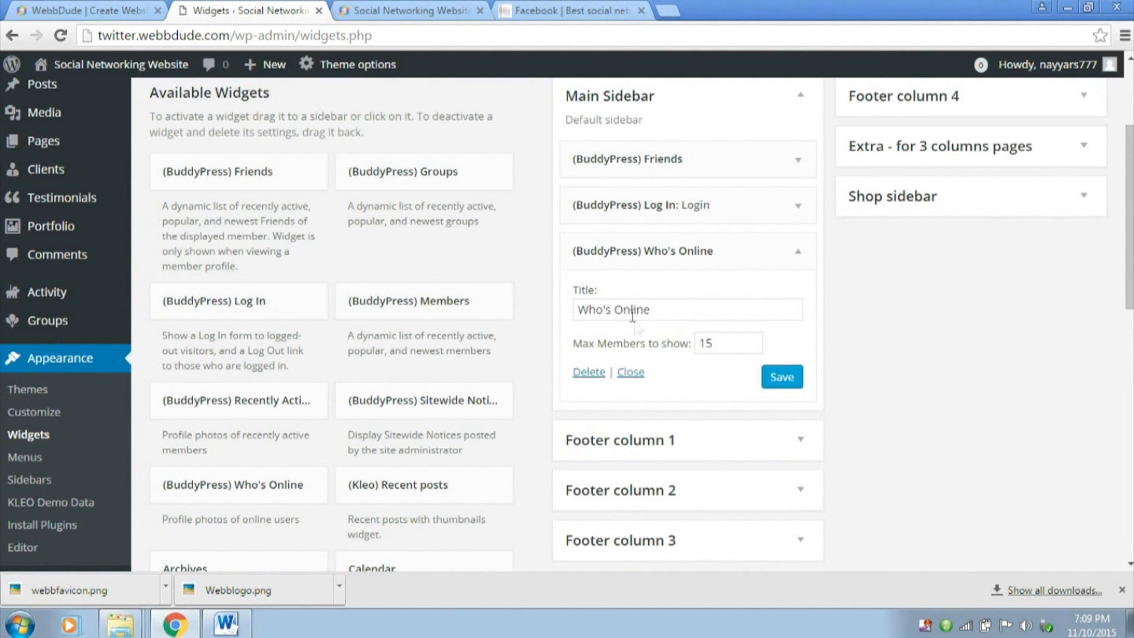
{"action": "left_click_drag", "start_coordinate": [678, 311], "coordinate": [561, 315]}
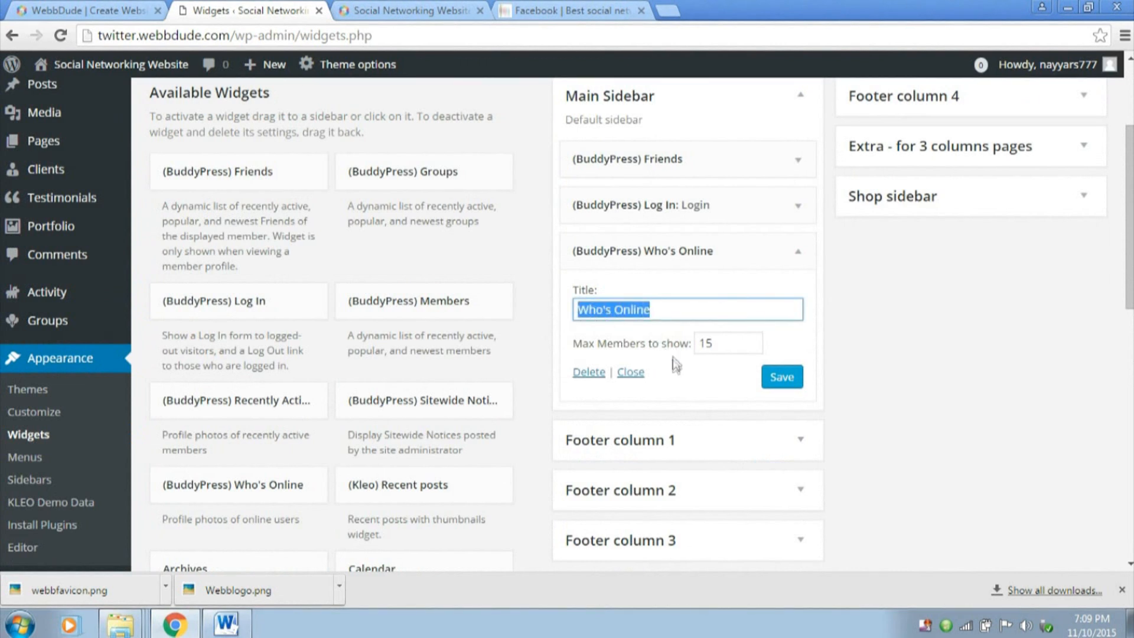
{"action": "key", "text": "Tab"}
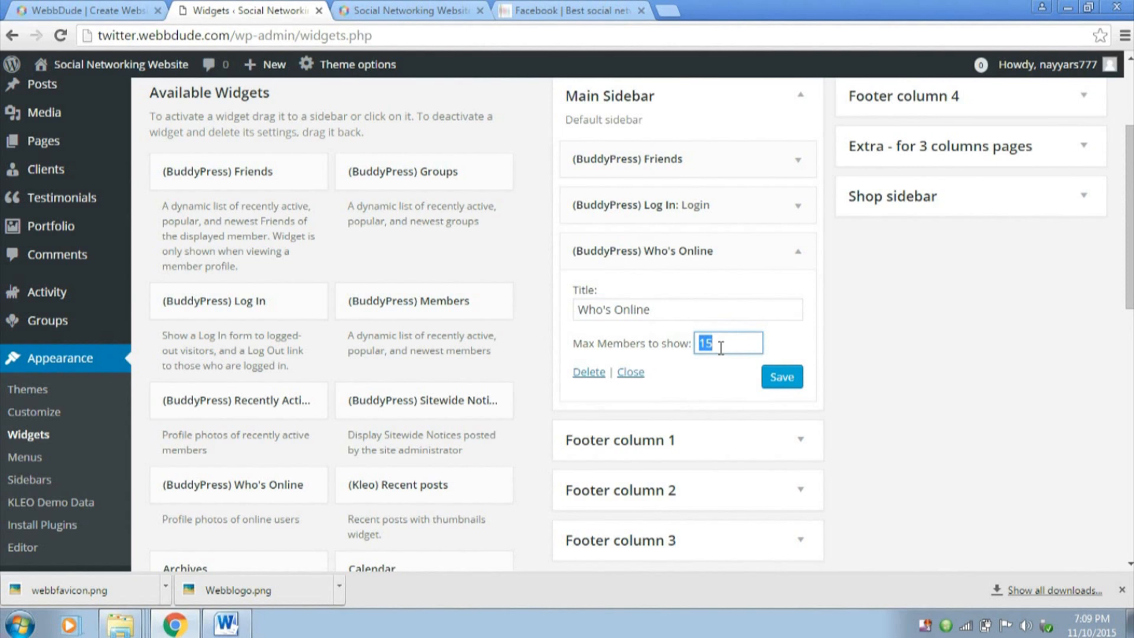
{"action": "left_click", "coordinate": [766, 375]}
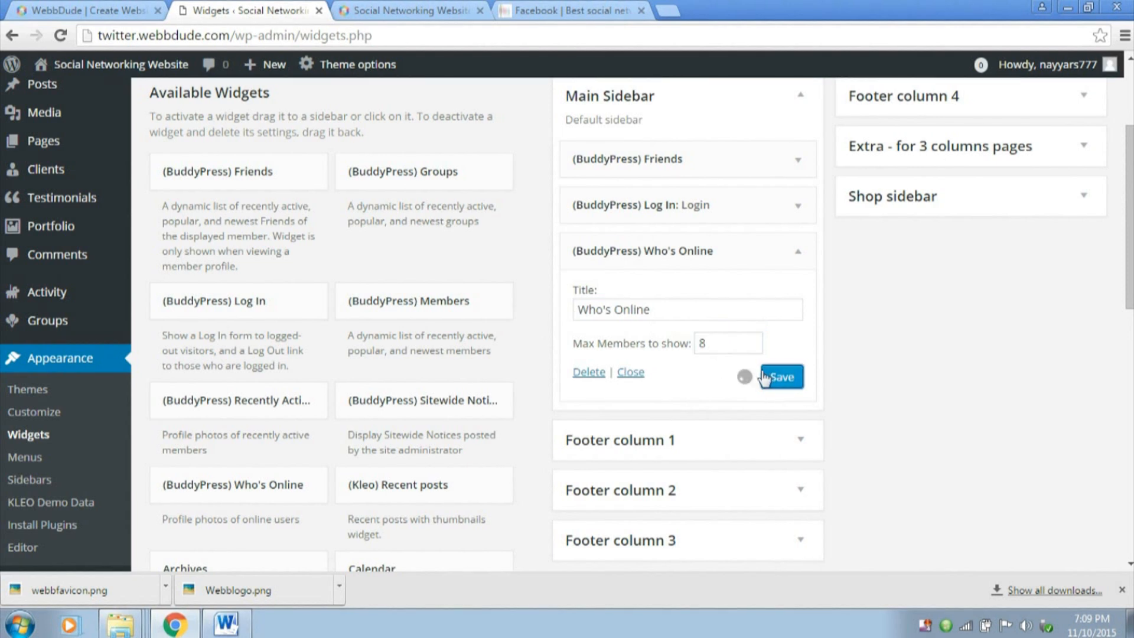
{"action": "left_click", "coordinate": [794, 252]}
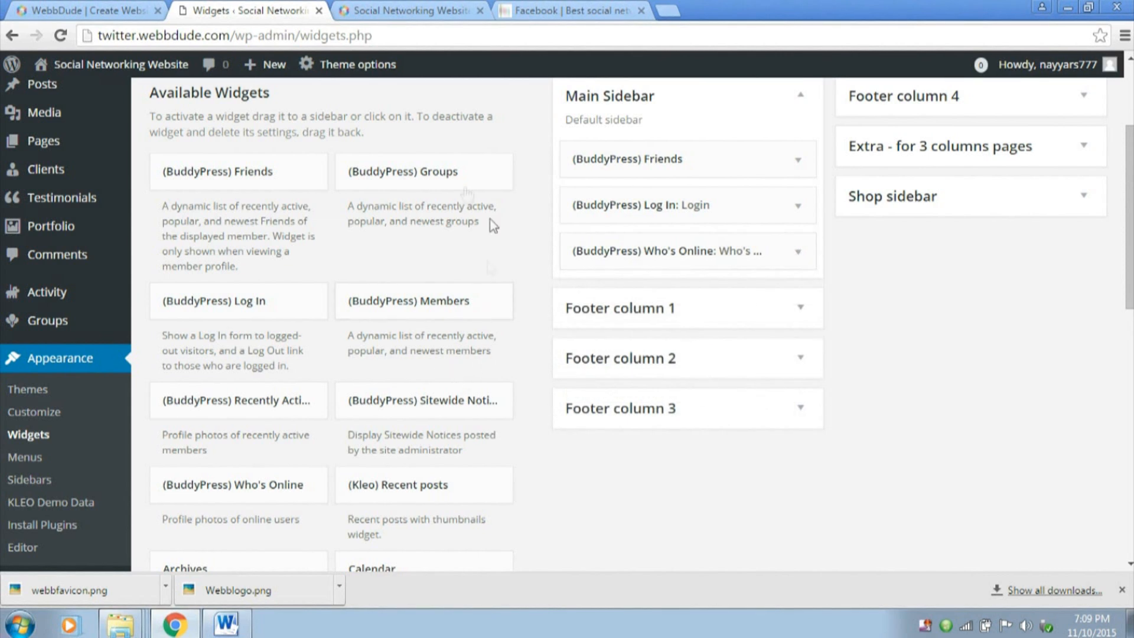
Add the (BuddyPress) Groups widget to Main Sidebar, set the default groups to show to Popular and save it
{"action": "left_click", "coordinate": [458, 177]}
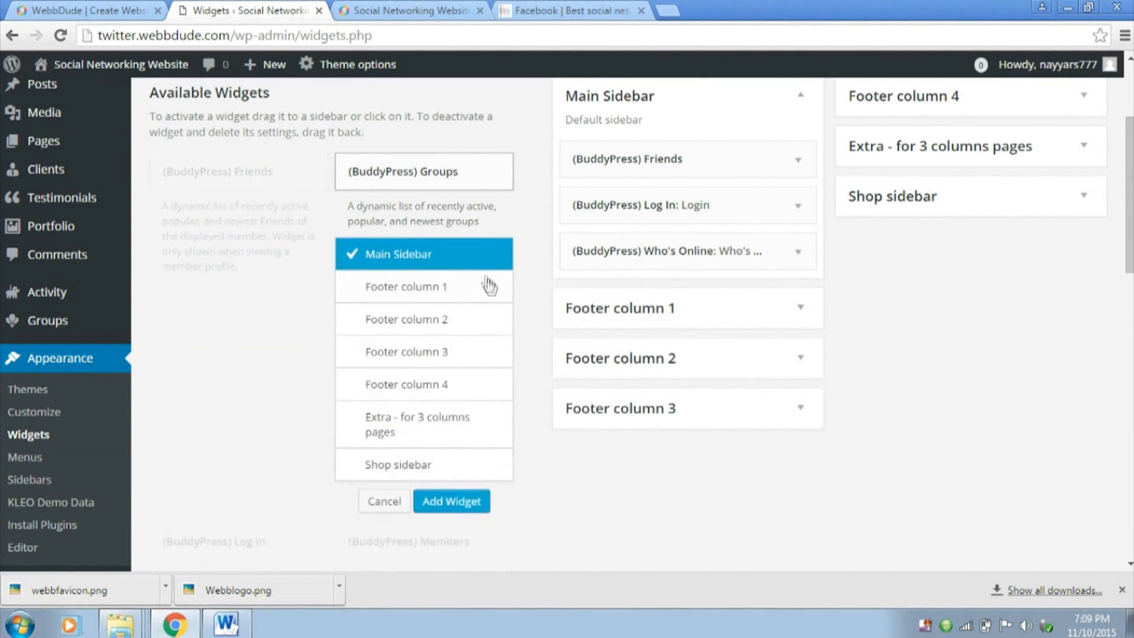
{"action": "left_click", "coordinate": [452, 501]}
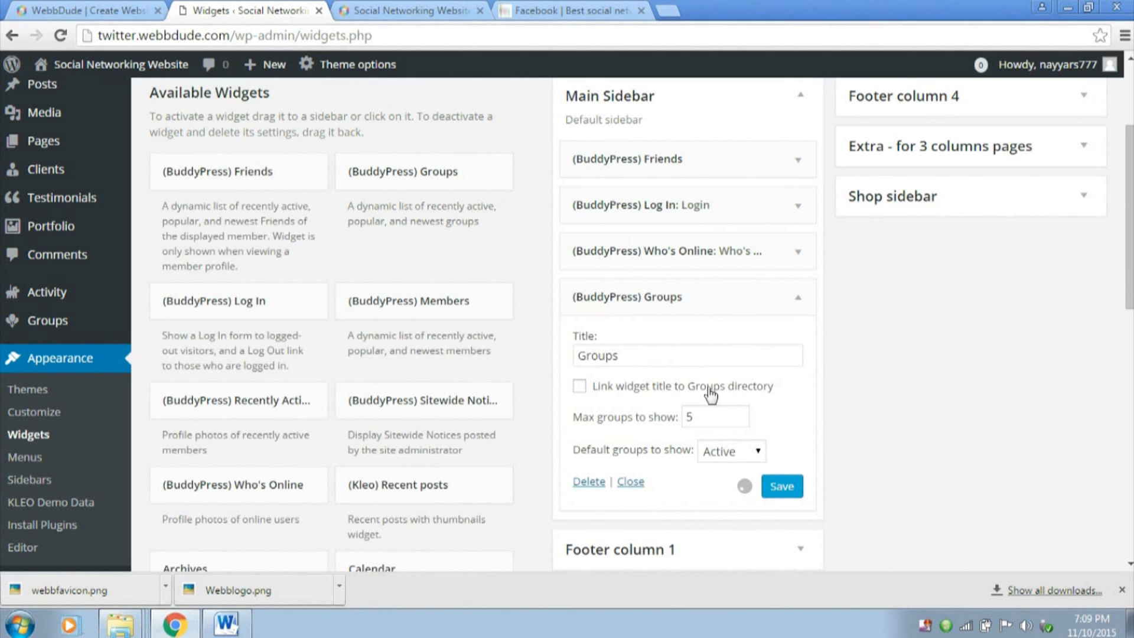
{"action": "double_click", "coordinate": [711, 418]}
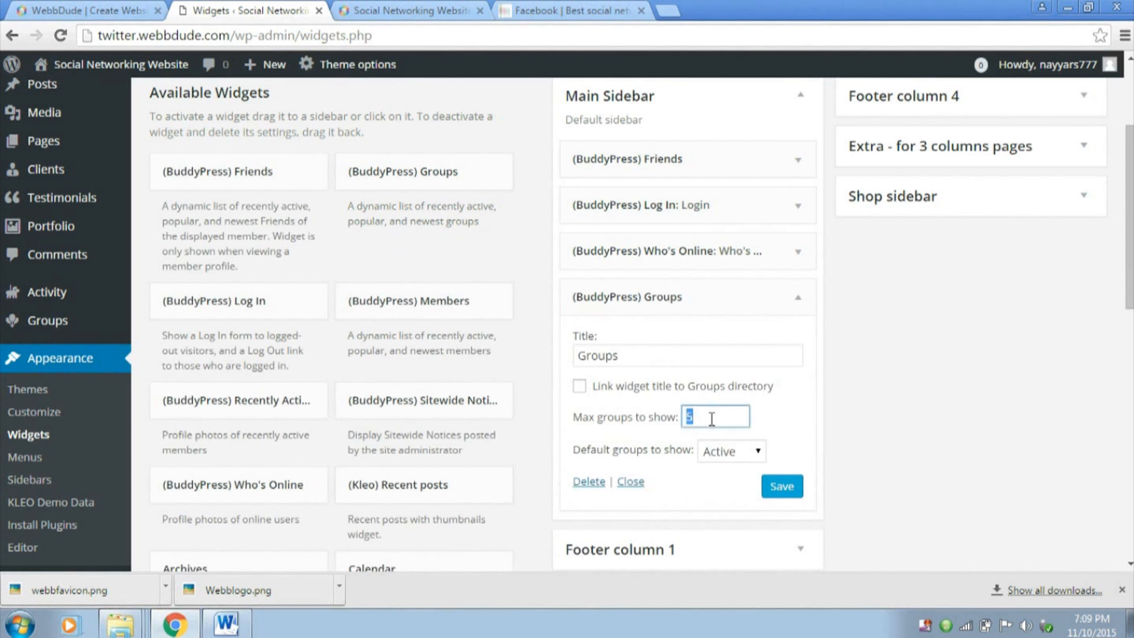
{"action": "left_click", "coordinate": [751, 453]}
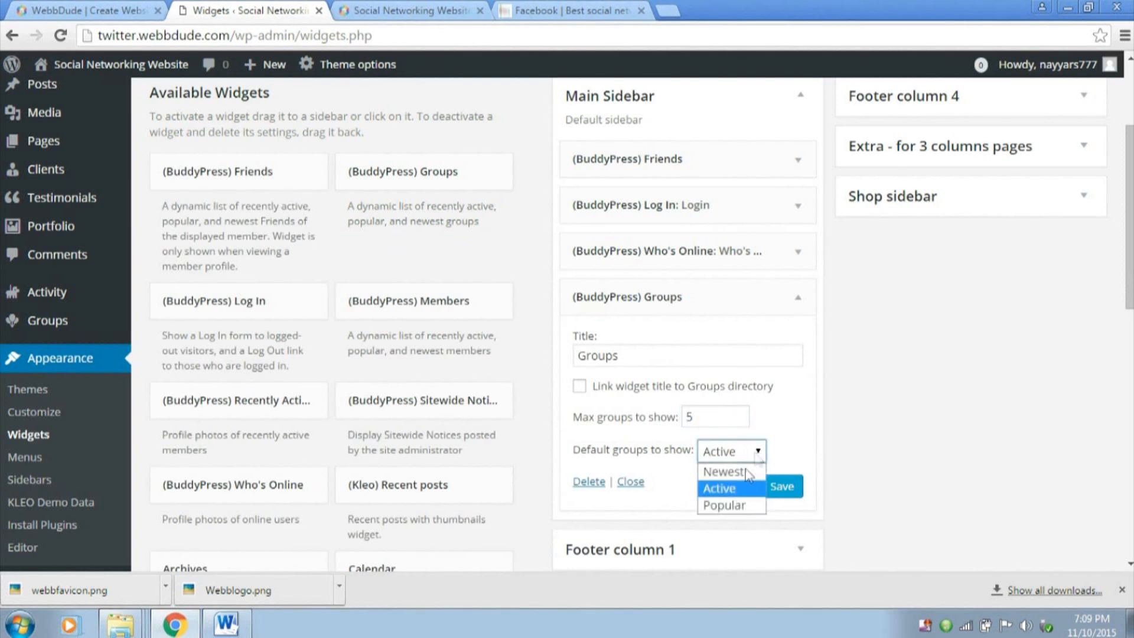
{"action": "left_click", "coordinate": [740, 507]}
{"action": "left_click", "coordinate": [783, 486]}
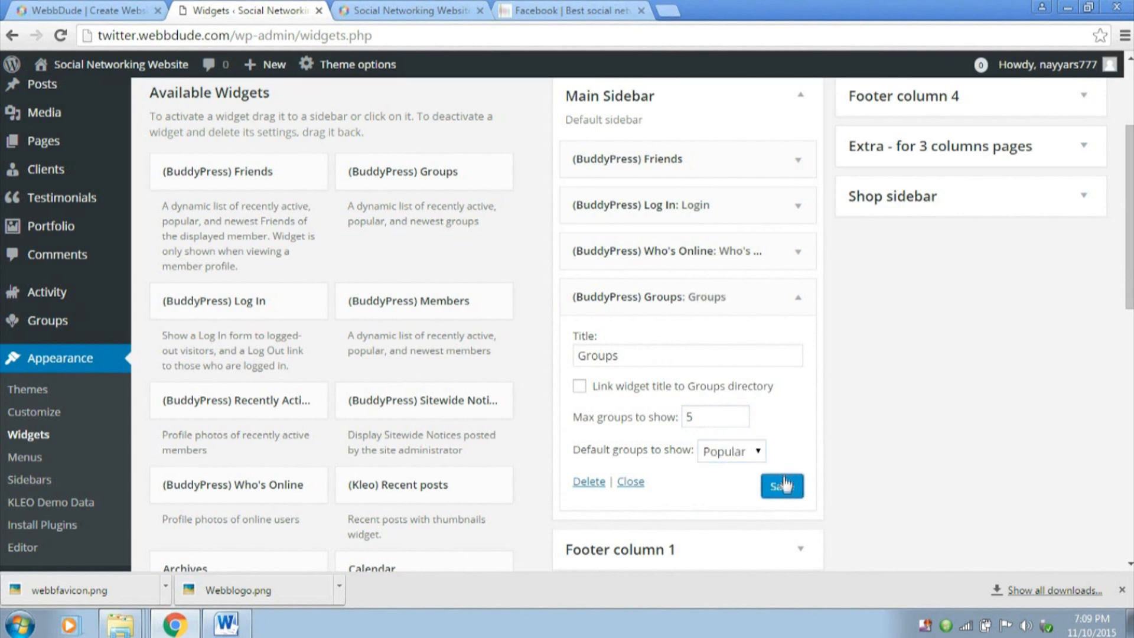
{"action": "left_click", "coordinate": [774, 297]}
Reload the site's front page and examine the sidebar's Login, Who's Online and Groups sections
{"action": "left_click", "coordinate": [404, 11]}
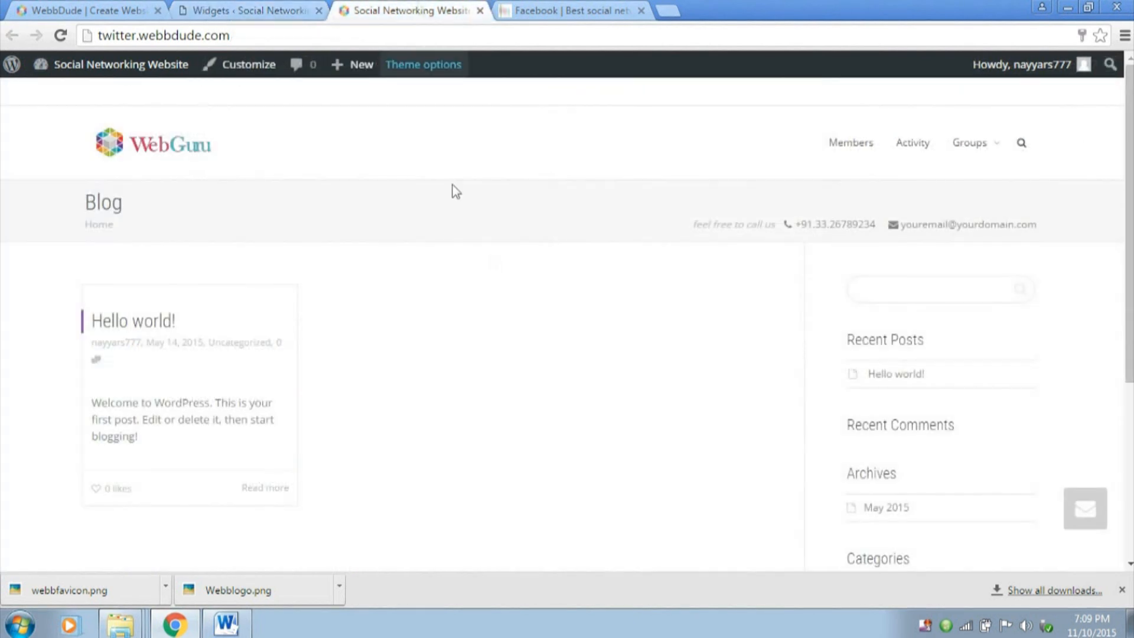
{"action": "left_click", "coordinate": [63, 37]}
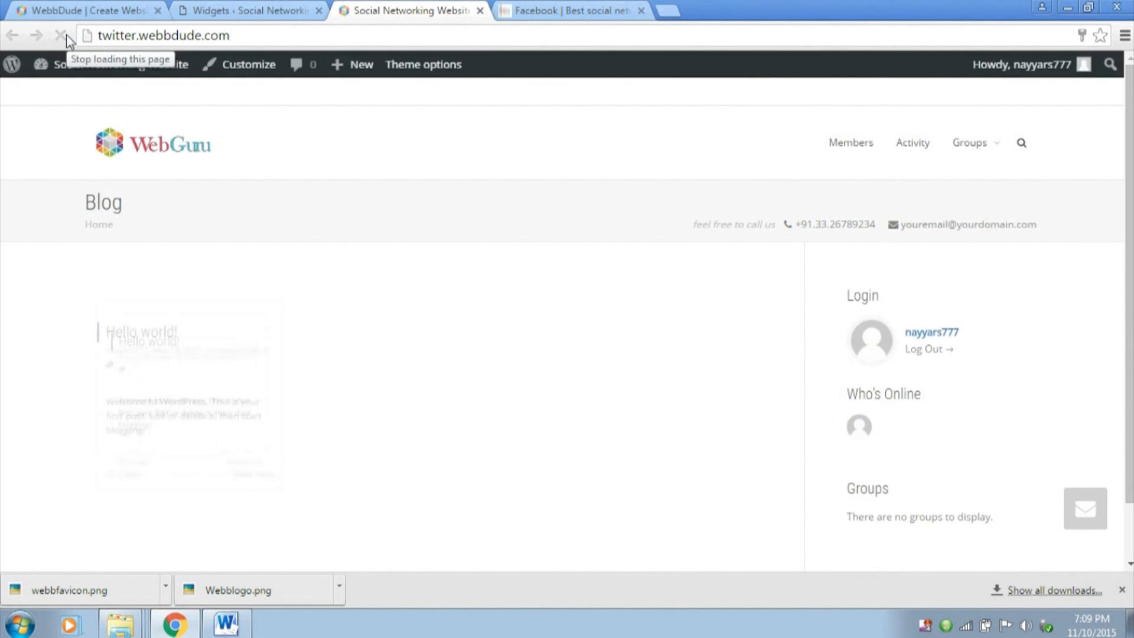
{"action": "scroll", "coordinate": [486, 260], "scroll_direction": "down", "scroll_amount": 2}
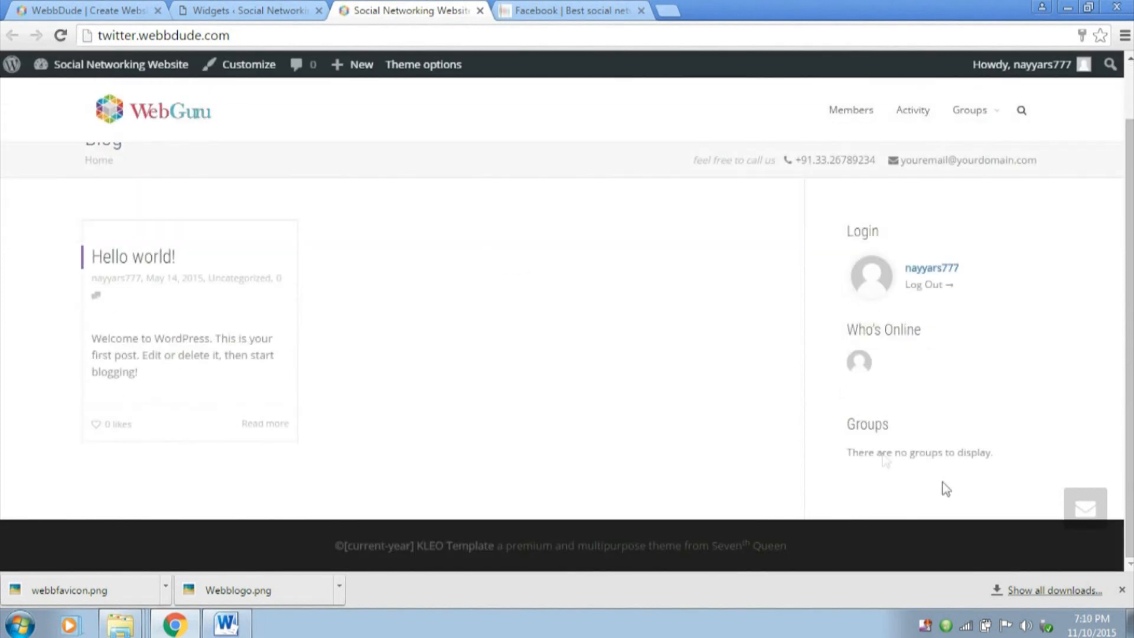
{"action": "left_click_drag", "start_coordinate": [847, 424], "coordinate": [878, 424]}
{"action": "left_click_drag", "start_coordinate": [922, 330], "coordinate": [908, 334]}
{"action": "left_click", "coordinate": [912, 347]}
{"action": "left_click_drag", "start_coordinate": [847, 459], "coordinate": [1005, 455]}
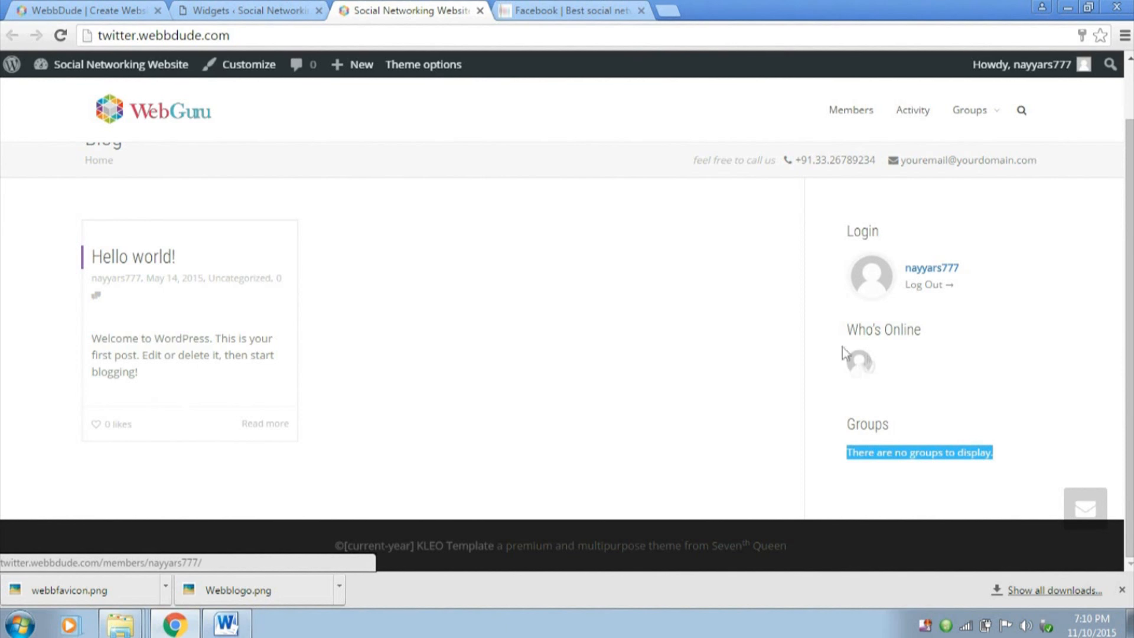
{"action": "scroll", "coordinate": [865, 367], "scroll_direction": "up", "scroll_amount": 2}
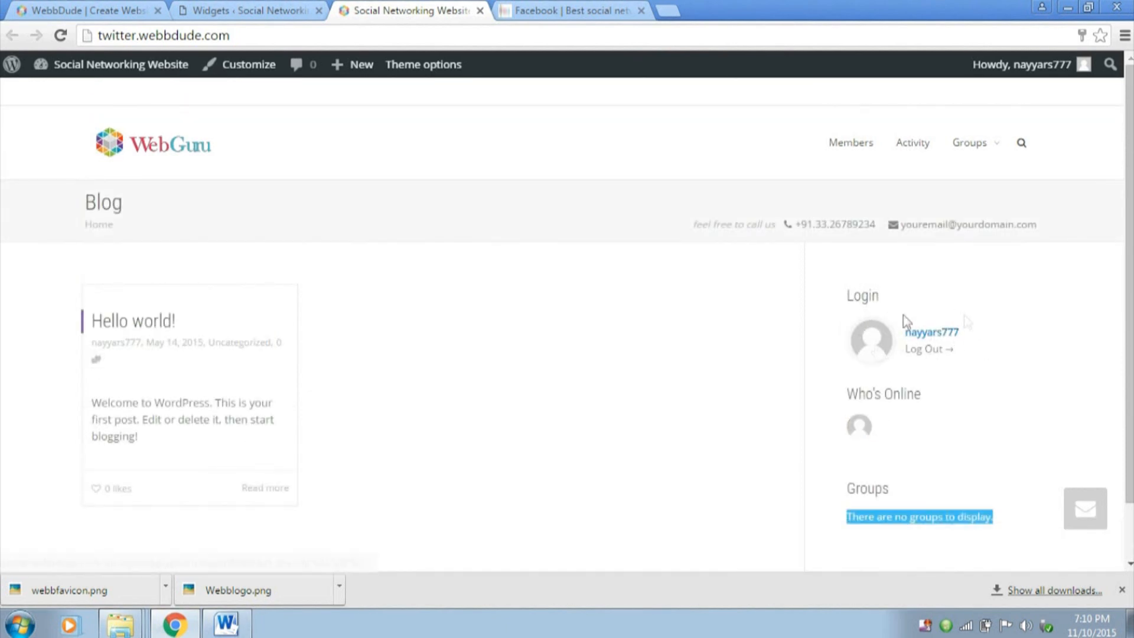
{"action": "left_click", "coordinate": [860, 297]}
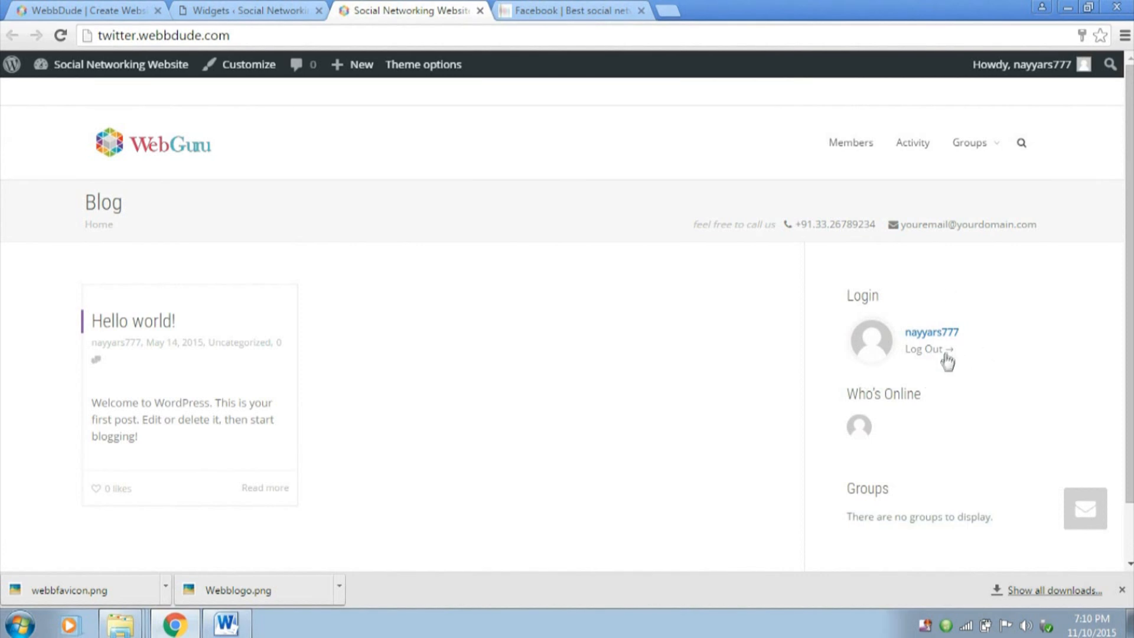
Reload the home page through its logo and review the whole page, including the contact line in the header
{"action": "left_click", "coordinate": [144, 161]}
{"action": "left_click", "coordinate": [234, 11]}
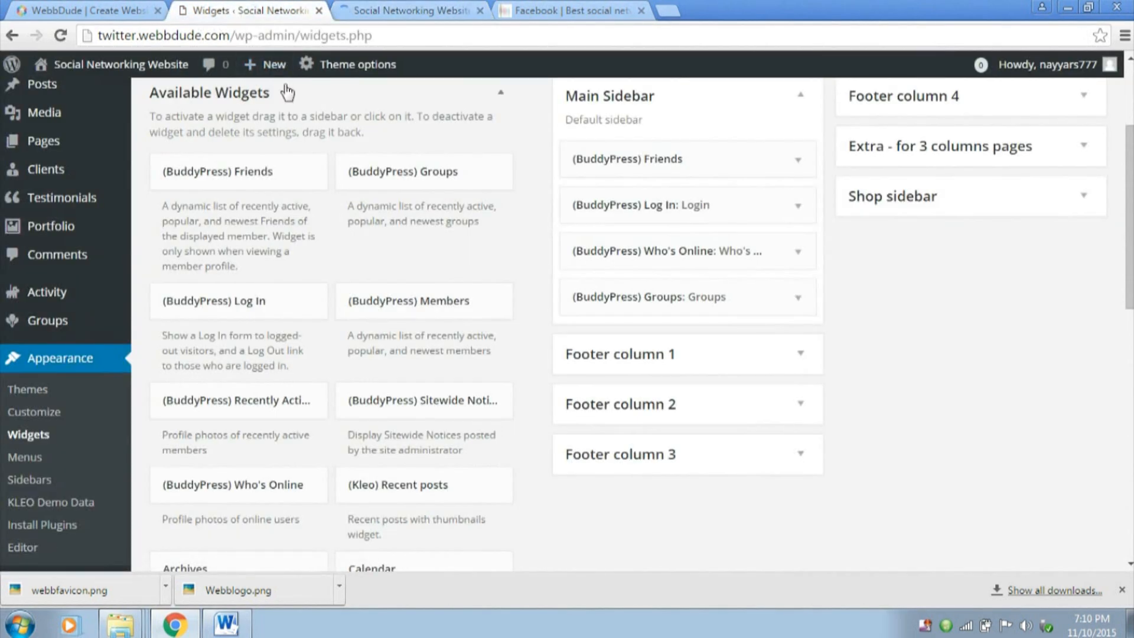
{"action": "left_click", "coordinate": [378, 8]}
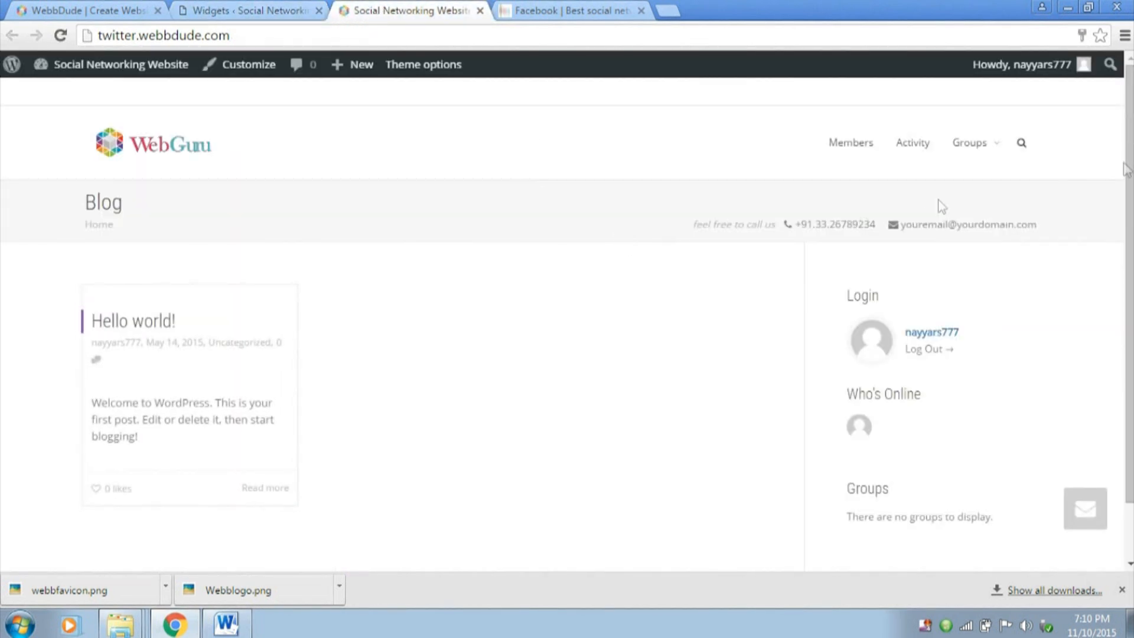
{"action": "scroll", "coordinate": [1129, 196], "scroll_direction": "down", "scroll_amount": 2}
{"action": "scroll", "coordinate": [1112, 213], "scroll_direction": "up", "scroll_amount": 2}
{"action": "scroll", "coordinate": [1021, 228], "scroll_direction": "down", "scroll_amount": 1}
{"action": "scroll", "coordinate": [1018, 242], "scroll_direction": "up", "scroll_amount": 1}
{"action": "left_click_drag", "start_coordinate": [682, 233], "coordinate": [1026, 223]}
{"action": "left_click", "coordinate": [1056, 228]}
Return to the WordPress admin and open the users' Profile Fields page with the Base (Primary) field group
{"action": "left_click", "coordinate": [248, 10]}
{"action": "mouse_move", "coordinate": [62, 426]}
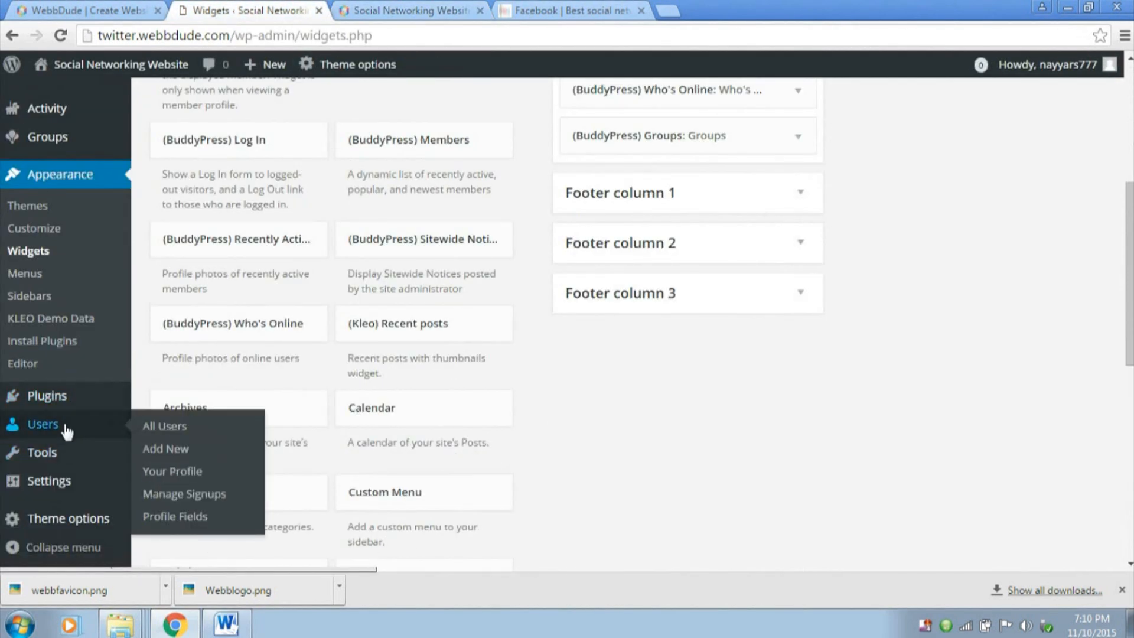
{"action": "left_click", "coordinate": [200, 519]}
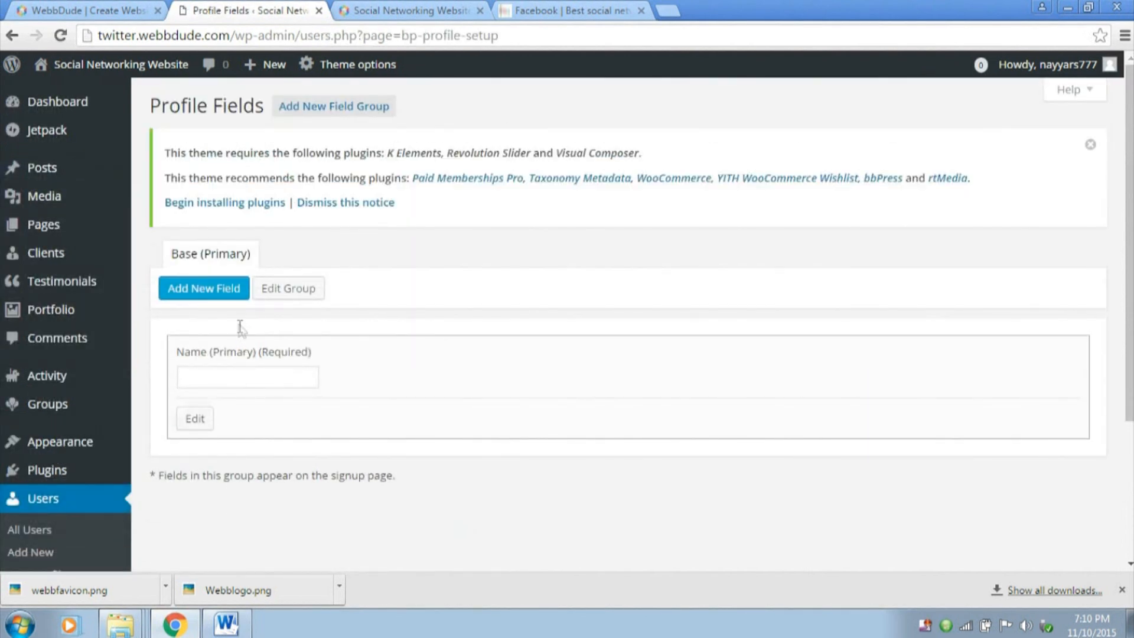
{"action": "left_click", "coordinate": [255, 376]}
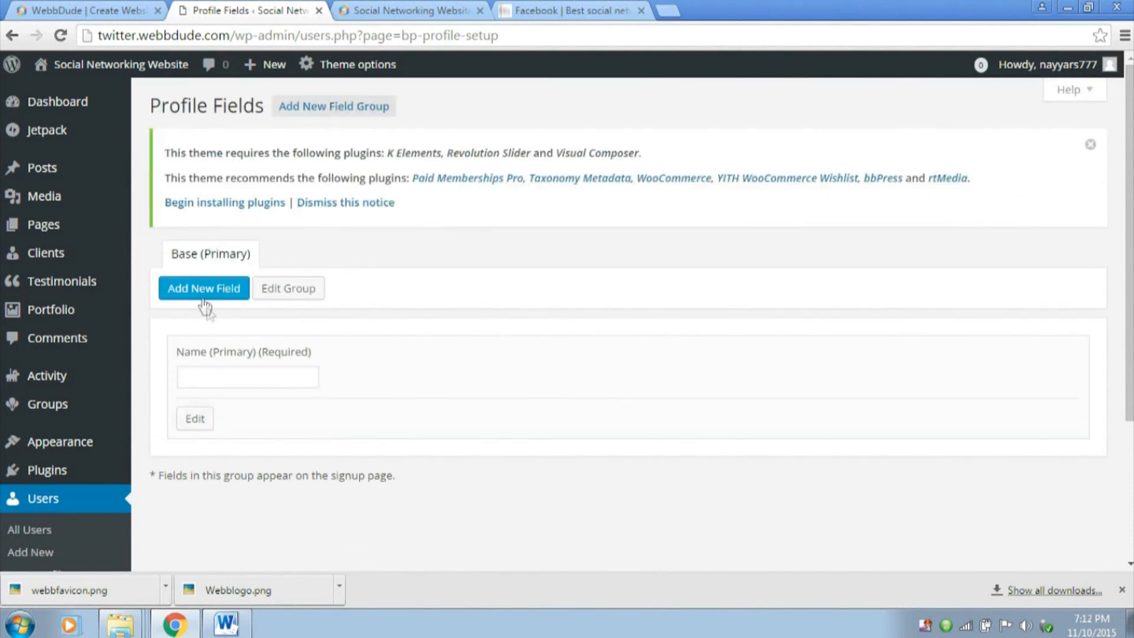
Start a new field in the Base group named "Date of Birth" with the description "Please provide your date of birth"
{"action": "left_click", "coordinate": [186, 295]}
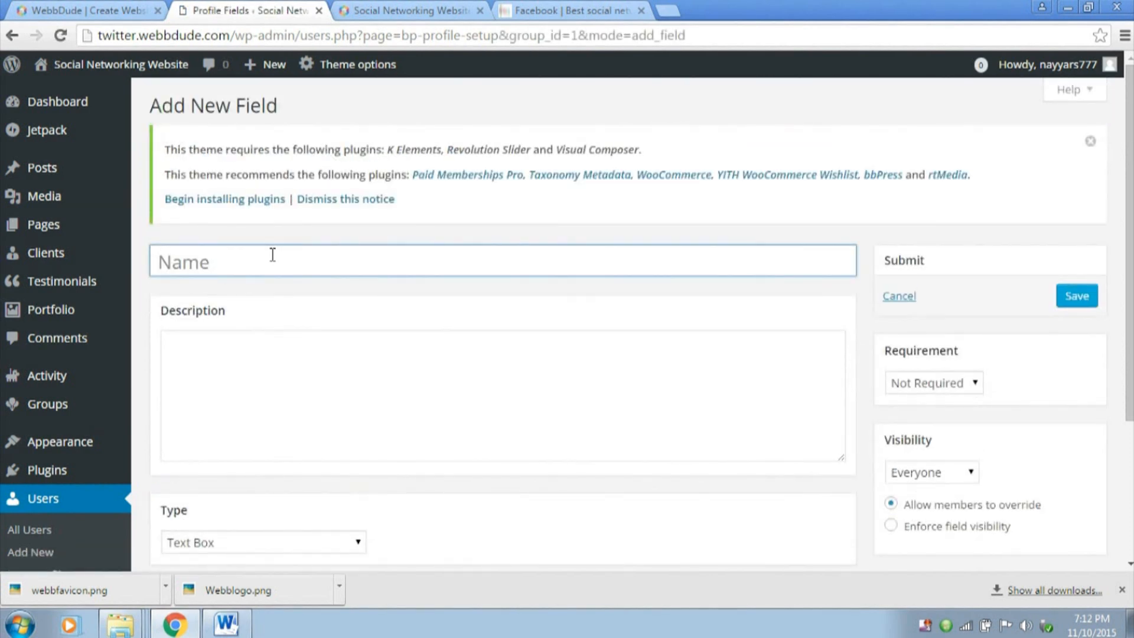
{"action": "key", "text": "shift"}
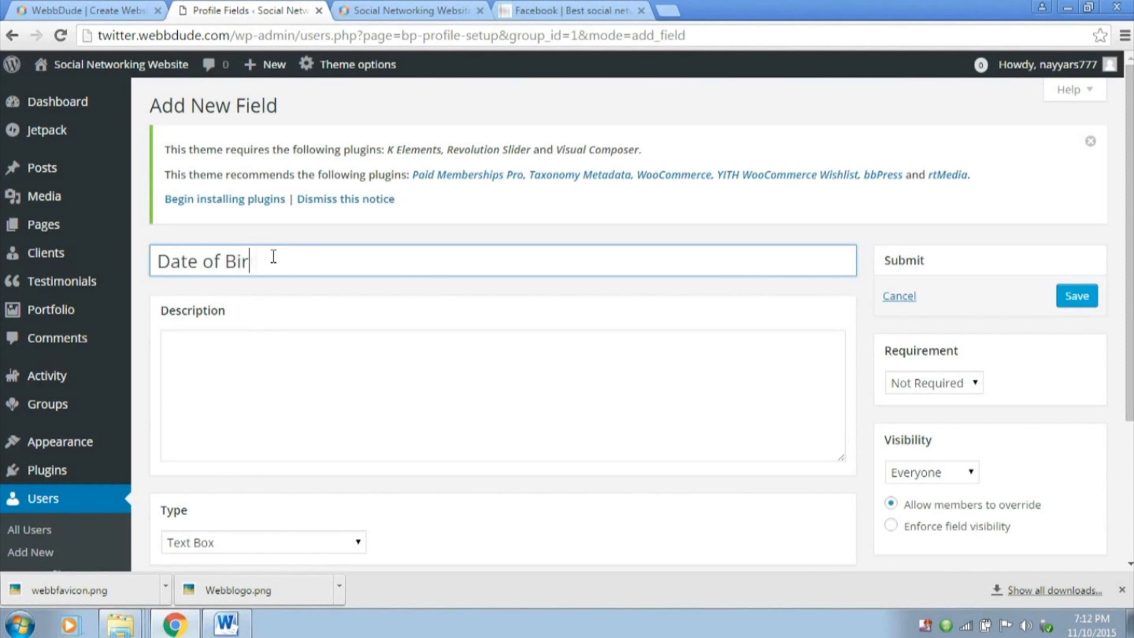
{"action": "left_click", "coordinate": [332, 394]}
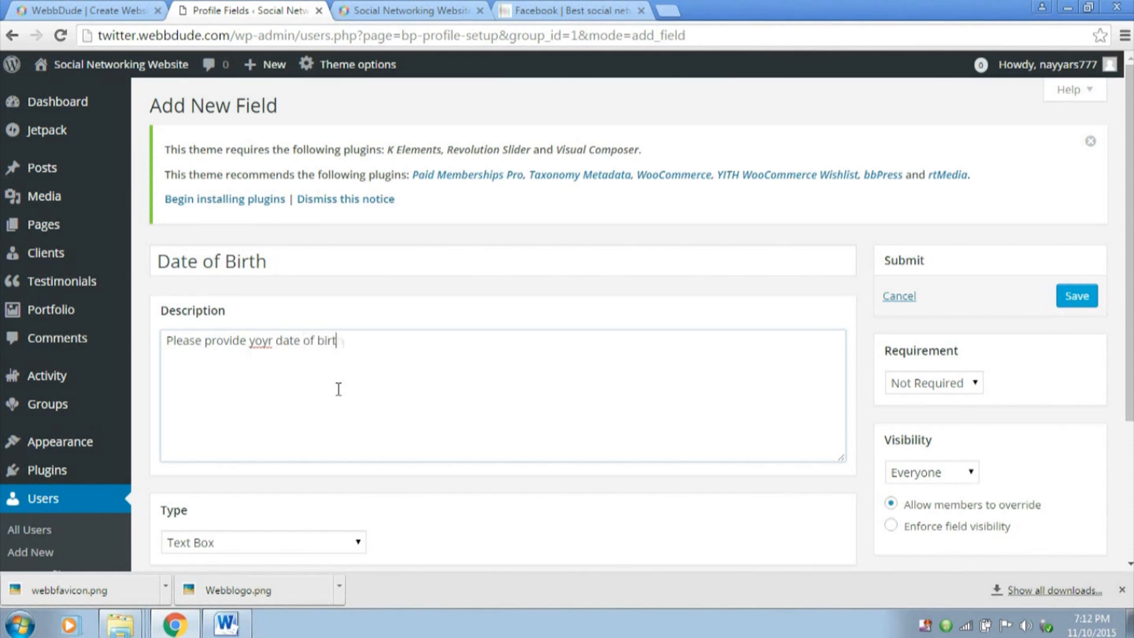
{"action": "key", "text": "BackSpace"}
{"action": "key", "text": "BackSpace"}
{"action": "type", "text": "ur"}
Set the Date of Birth field's type to Date Selector and its visibility to Everyone
{"action": "scroll", "coordinate": [428, 362], "scroll_direction": "down", "scroll_amount": 3}
{"action": "left_click", "coordinate": [228, 378]}
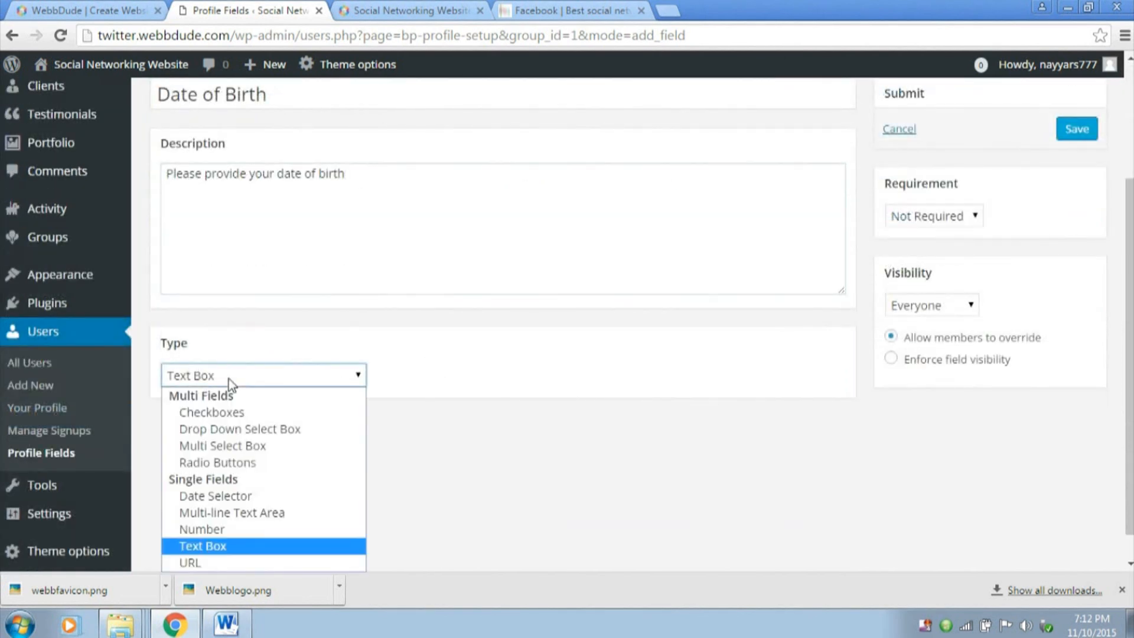
{"action": "left_click", "coordinate": [246, 499]}
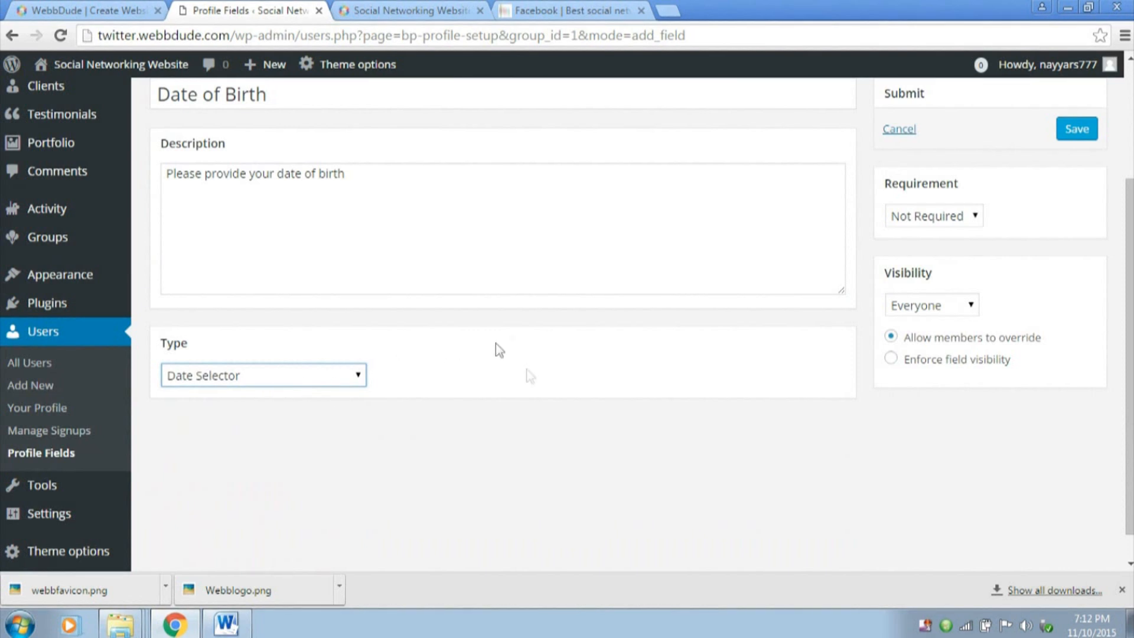
{"action": "left_click", "coordinate": [923, 311]}
{"action": "left_click", "coordinate": [923, 310]}
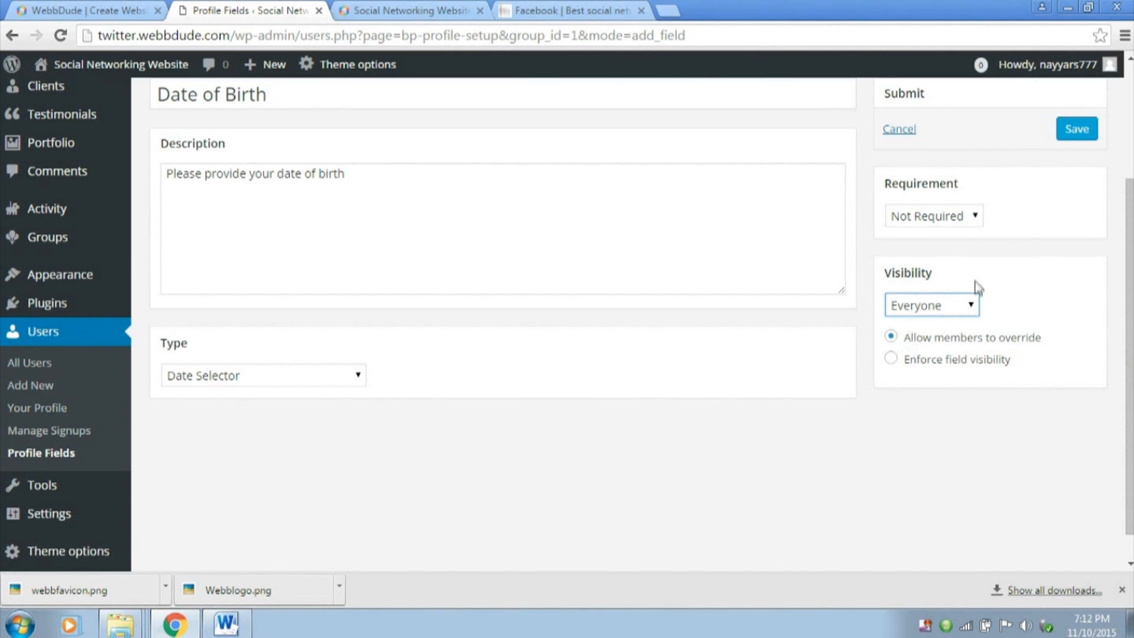
{"action": "left_click", "coordinate": [972, 307]}
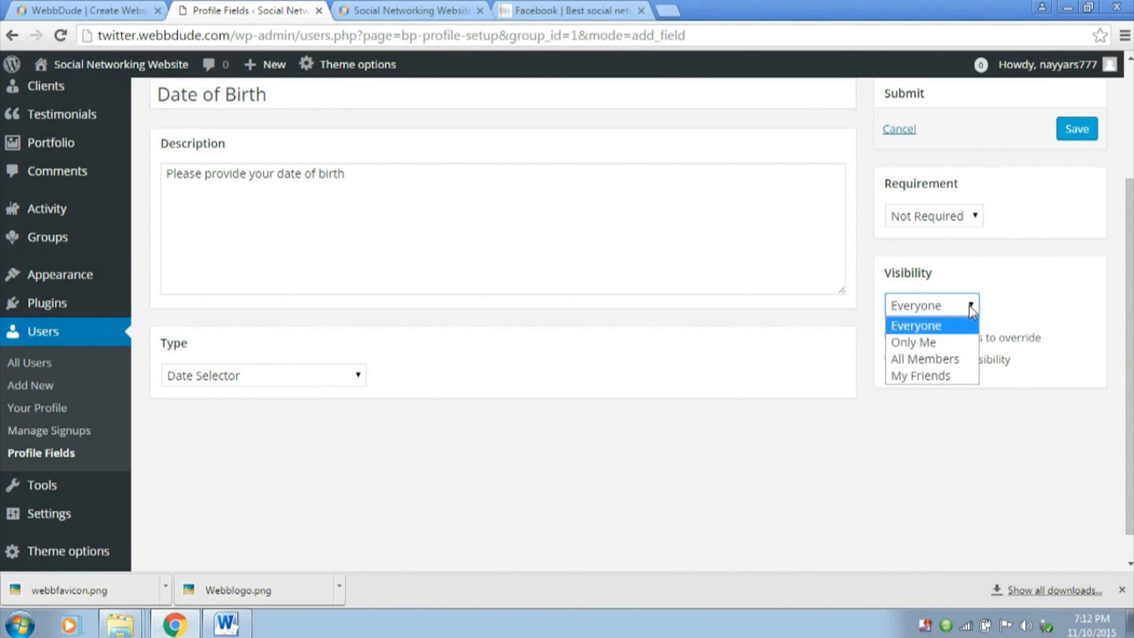
{"action": "left_click", "coordinate": [951, 327]}
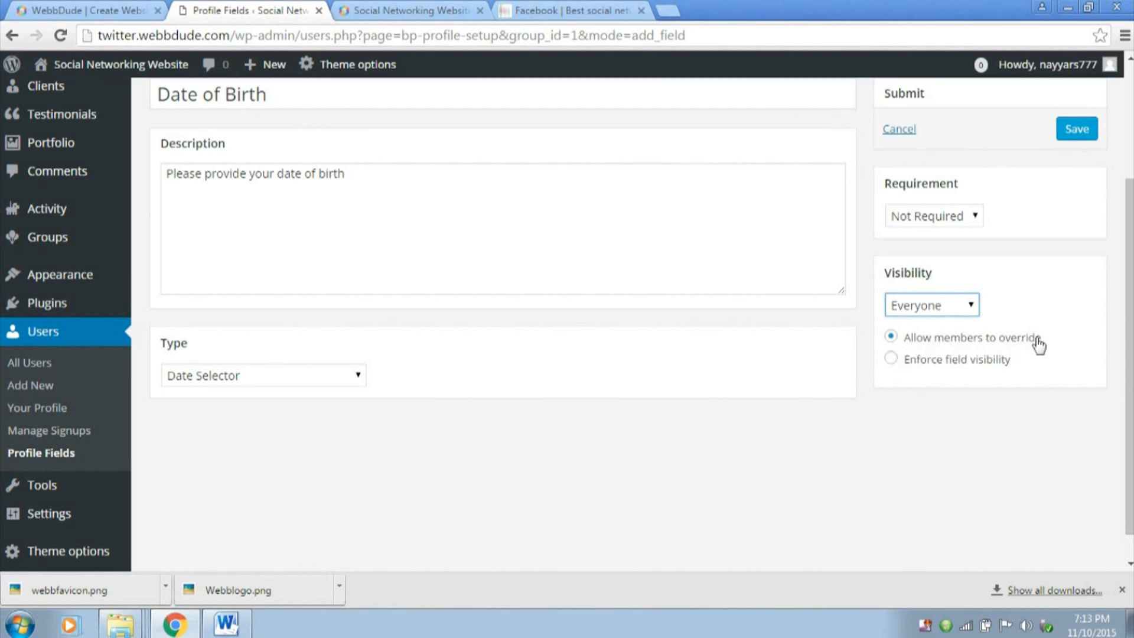
{"action": "left_click", "coordinate": [935, 312]}
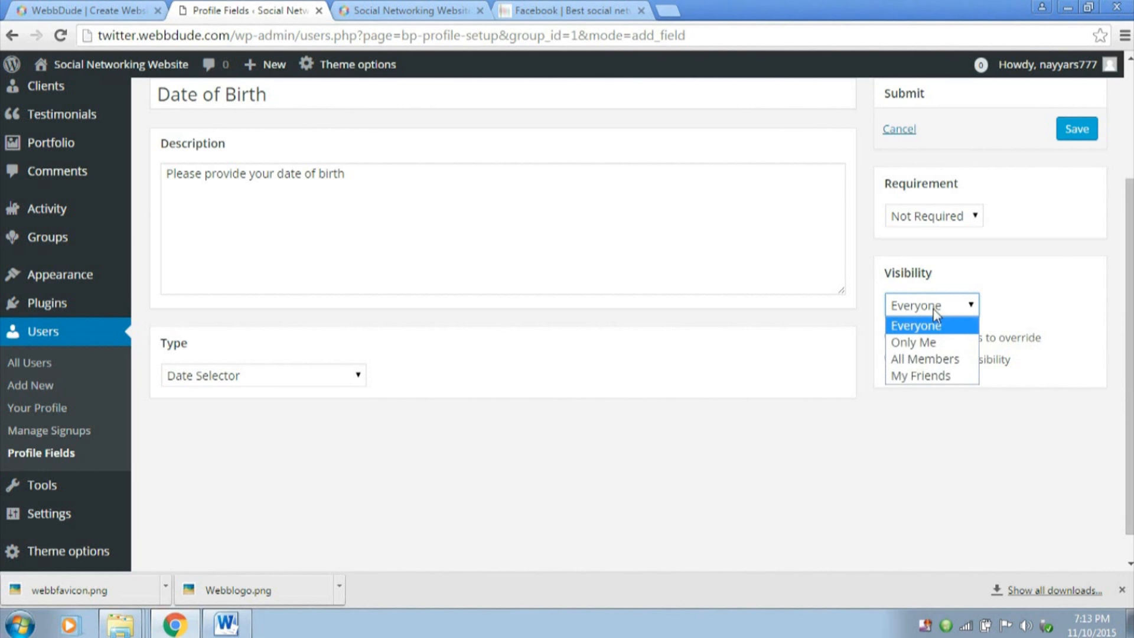
{"action": "left_click", "coordinate": [935, 311]}
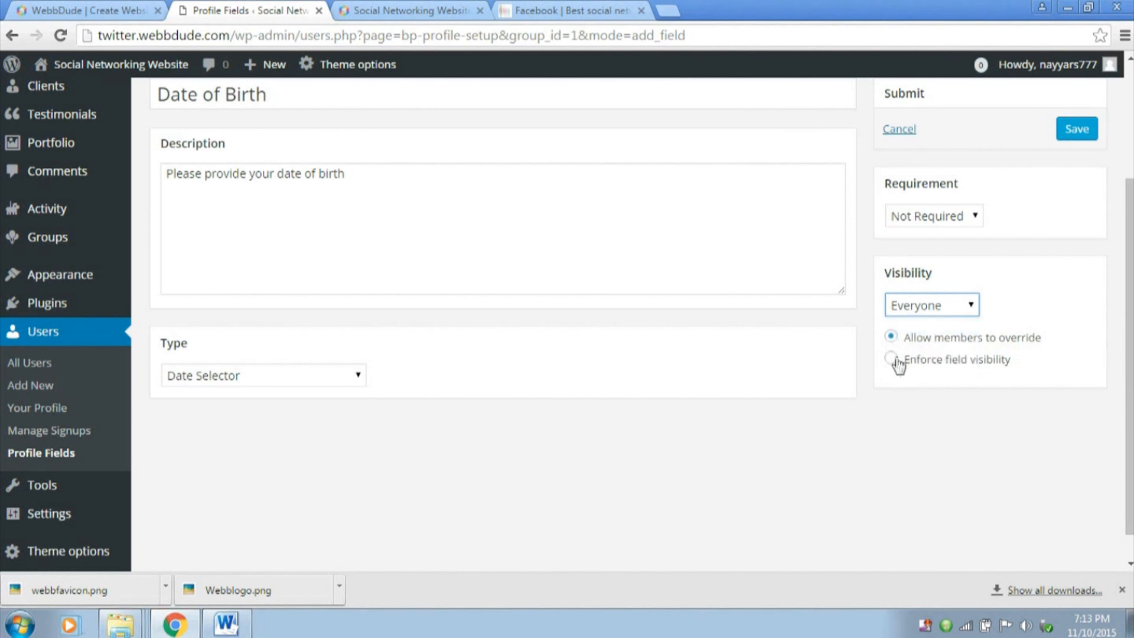
Make the Date of Birth field Required and save it
{"action": "scroll", "coordinate": [983, 328], "scroll_direction": "up", "scroll_amount": 3}
{"action": "left_click", "coordinate": [960, 383]}
{"action": "left_click", "coordinate": [921, 419]}
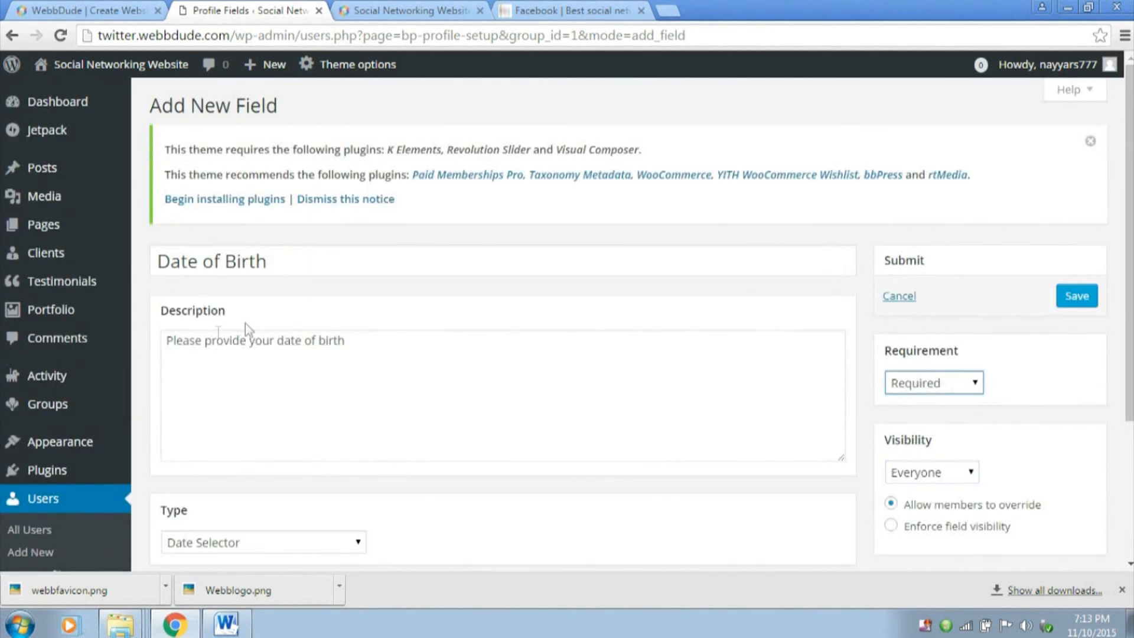
{"action": "left_click", "coordinate": [960, 385]}
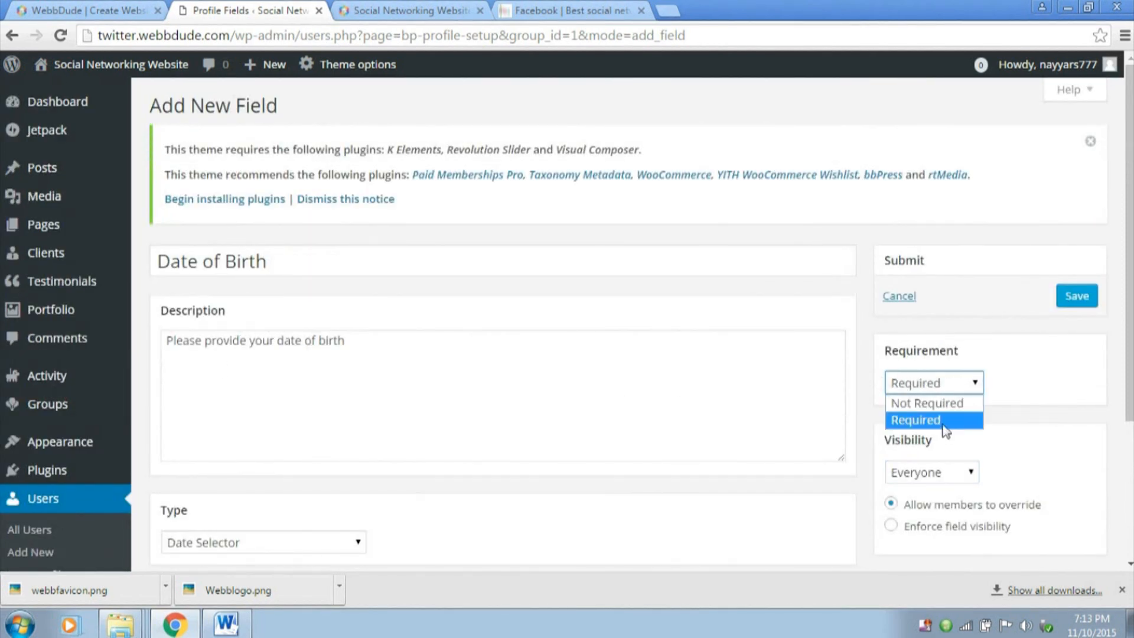
{"action": "left_click", "coordinate": [944, 422]}
{"action": "left_click", "coordinate": [943, 386]}
{"action": "left_click", "coordinate": [962, 406]}
{"action": "left_click", "coordinate": [950, 385]}
{"action": "left_click", "coordinate": [955, 418]}
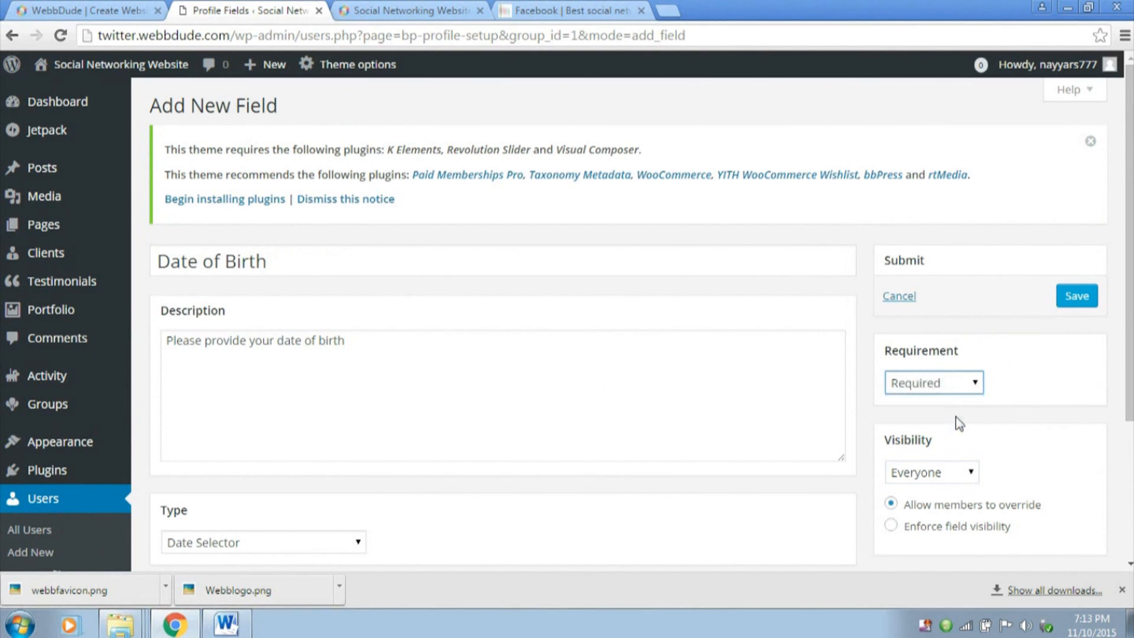
{"action": "left_click", "coordinate": [1077, 297]}
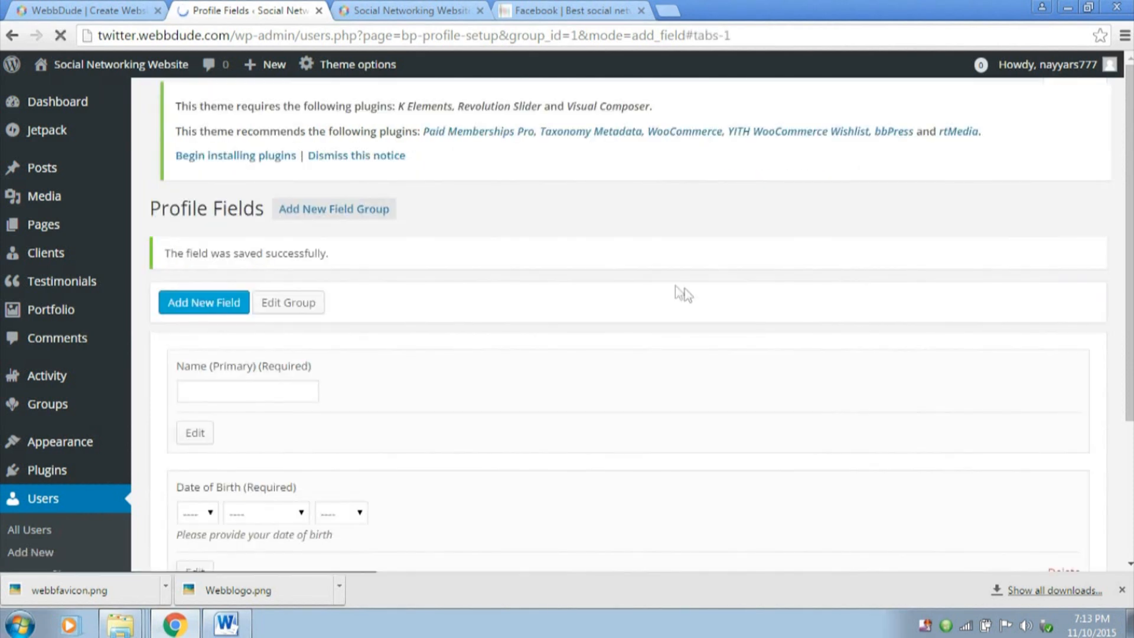
Review the fields in the Base (Primary) group on the Profile Fields page
{"action": "scroll", "coordinate": [683, 279], "scroll_direction": "up", "scroll_amount": 3}
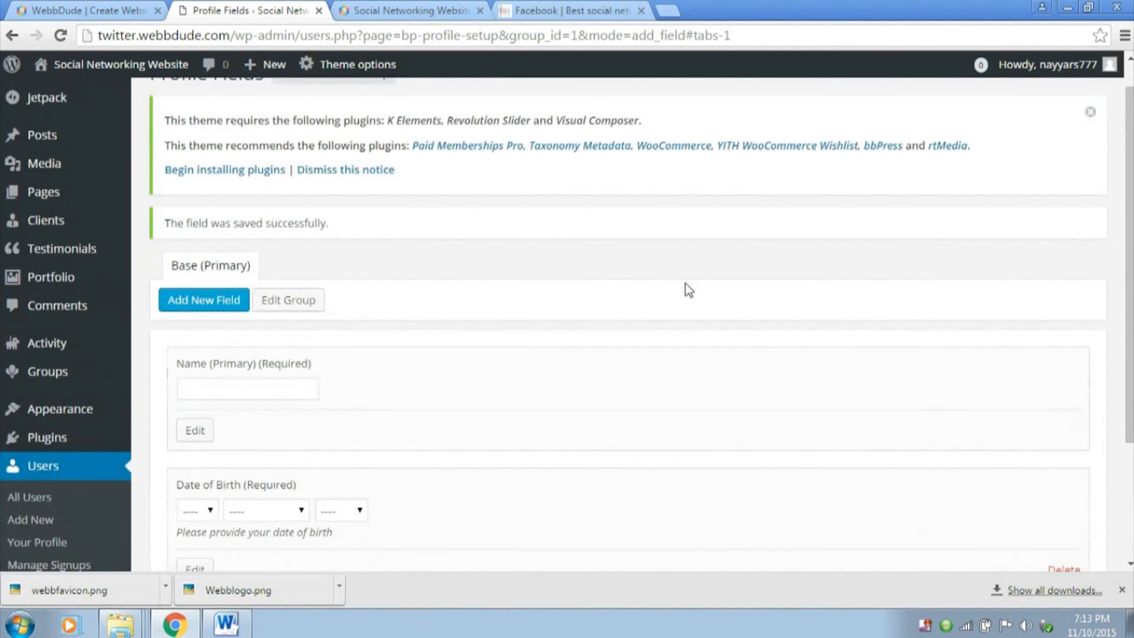
{"action": "scroll", "coordinate": [349, 347], "scroll_direction": "down", "scroll_amount": 3}
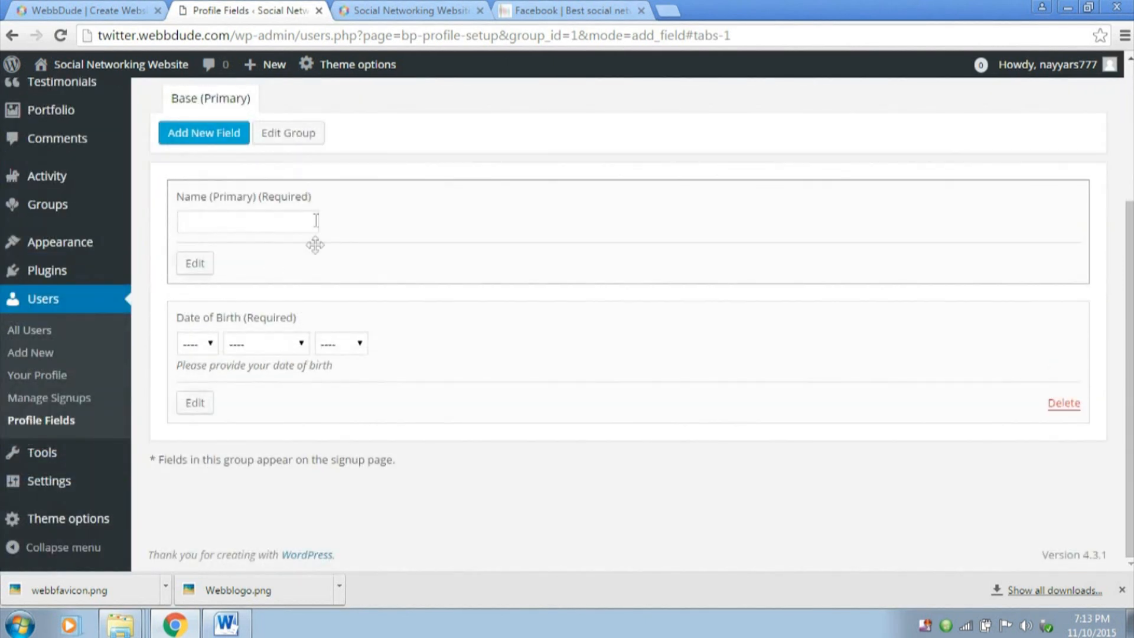
{"action": "scroll", "coordinate": [378, 384], "scroll_direction": "up", "scroll_amount": 3}
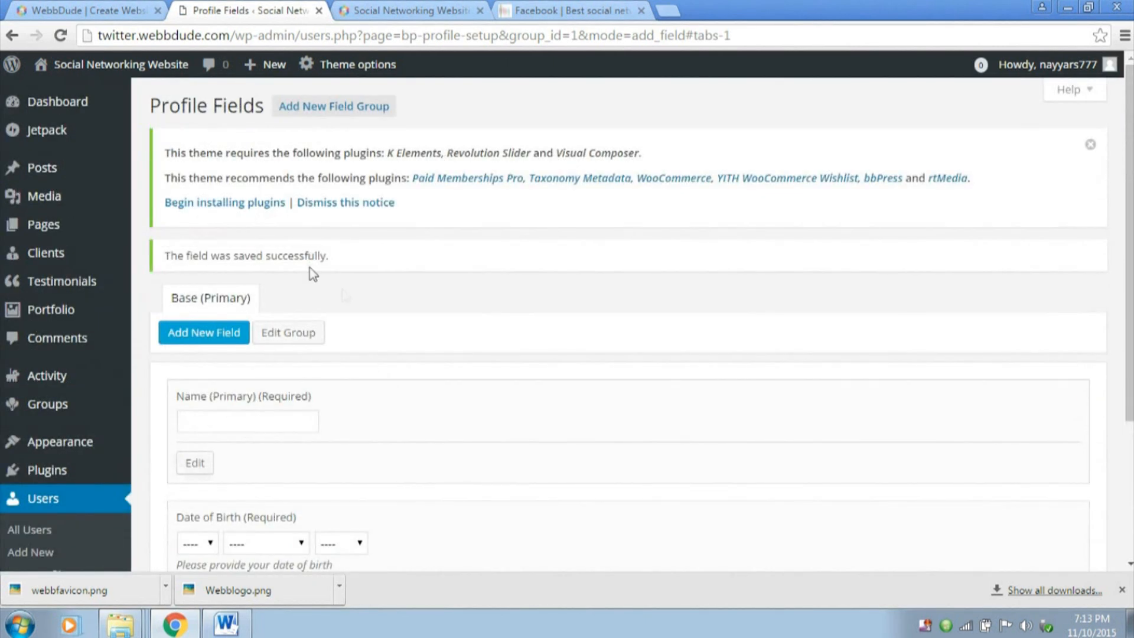
{"action": "scroll", "coordinate": [309, 263], "scroll_direction": "down", "scroll_amount": 3}
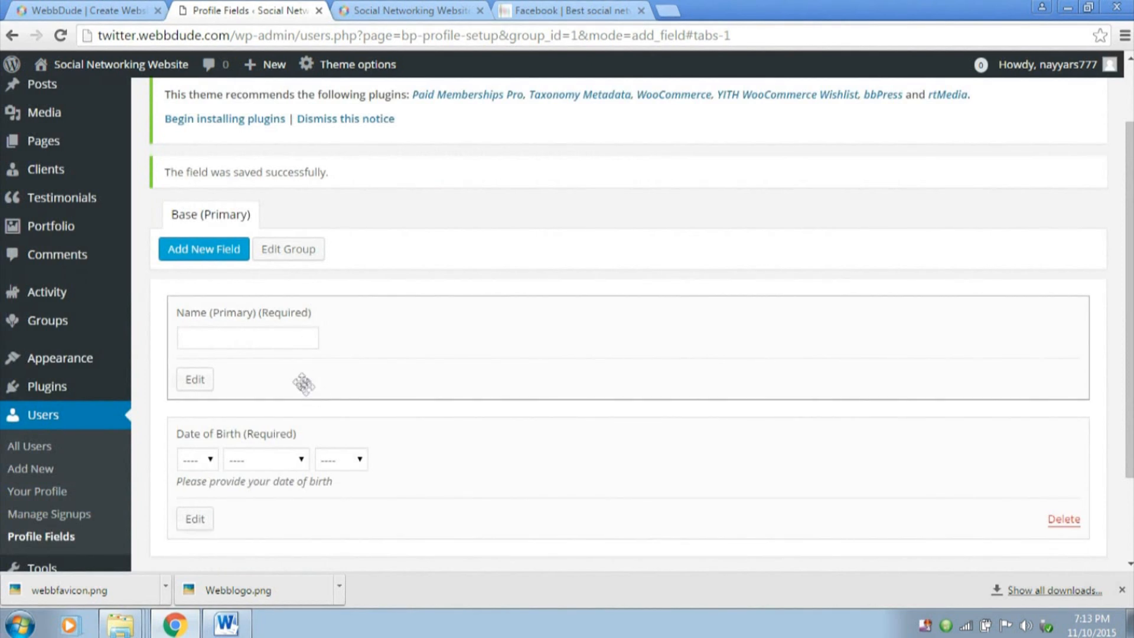
{"action": "scroll", "coordinate": [577, 387], "scroll_direction": "up", "scroll_amount": 3}
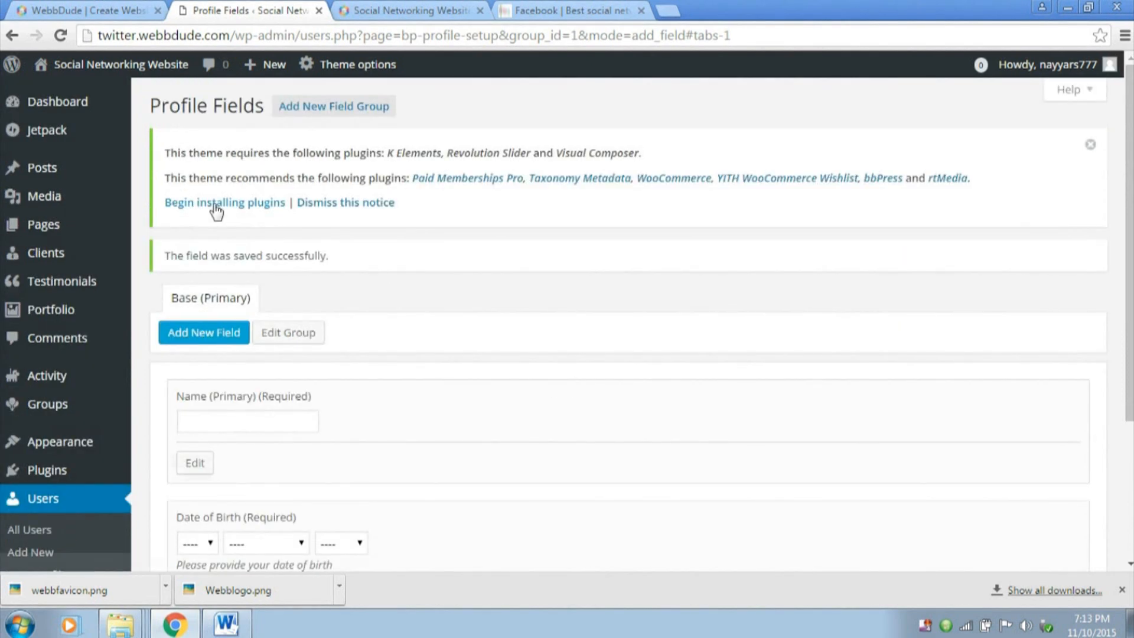
Return to the WordPress dashboard, then switch to the site's front page and reload it
{"action": "left_click", "coordinate": [75, 105]}
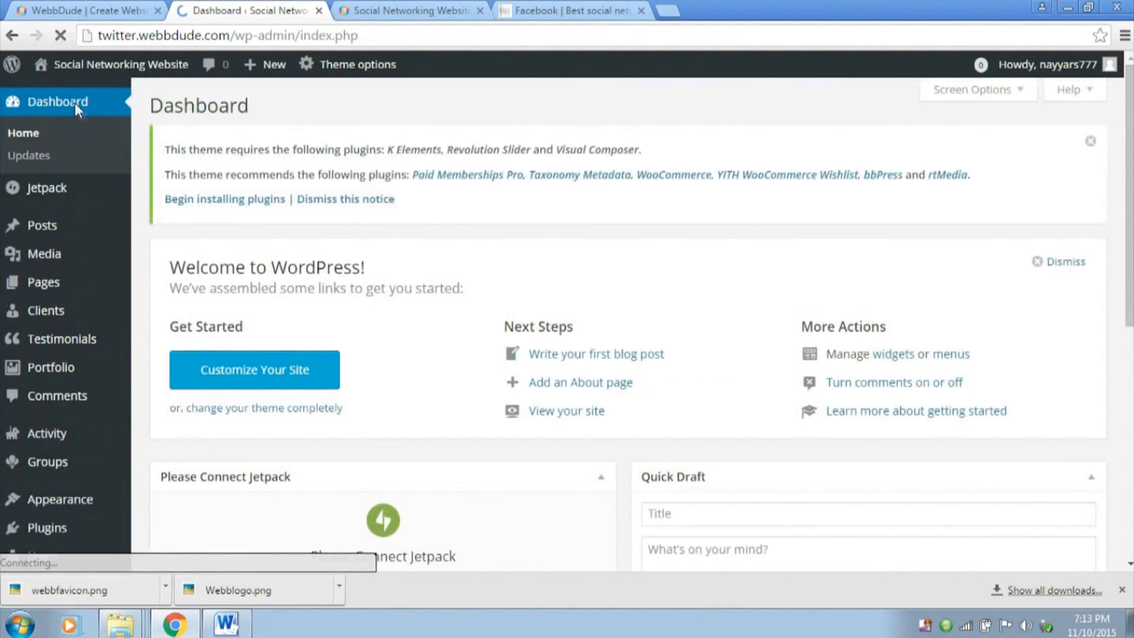
{"action": "left_click", "coordinate": [444, 10]}
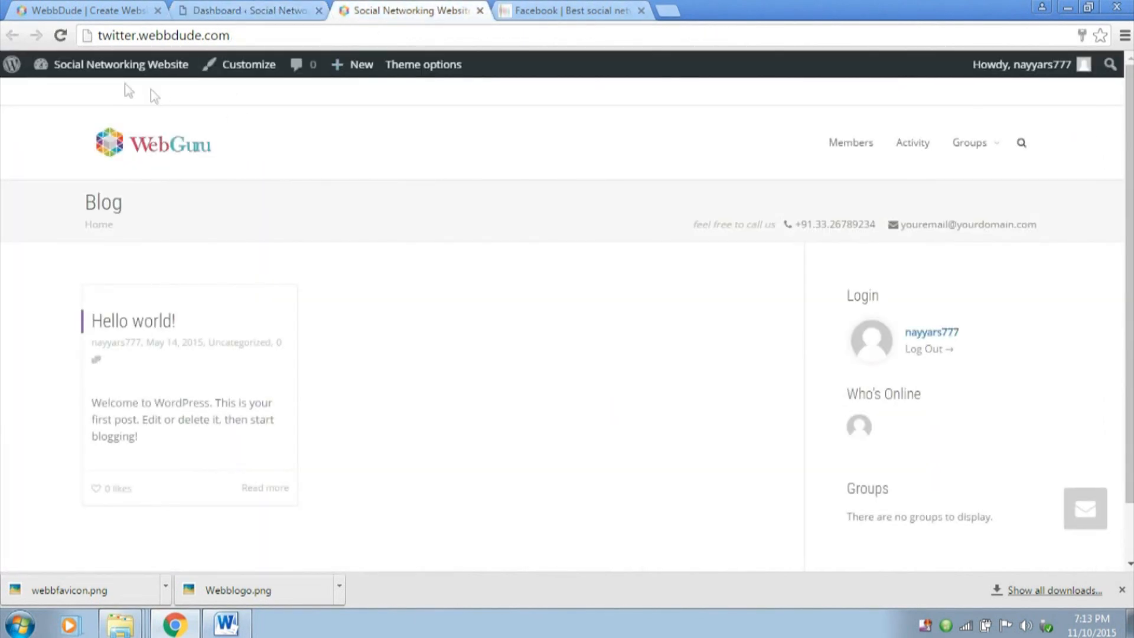
{"action": "left_click", "coordinate": [60, 36]}
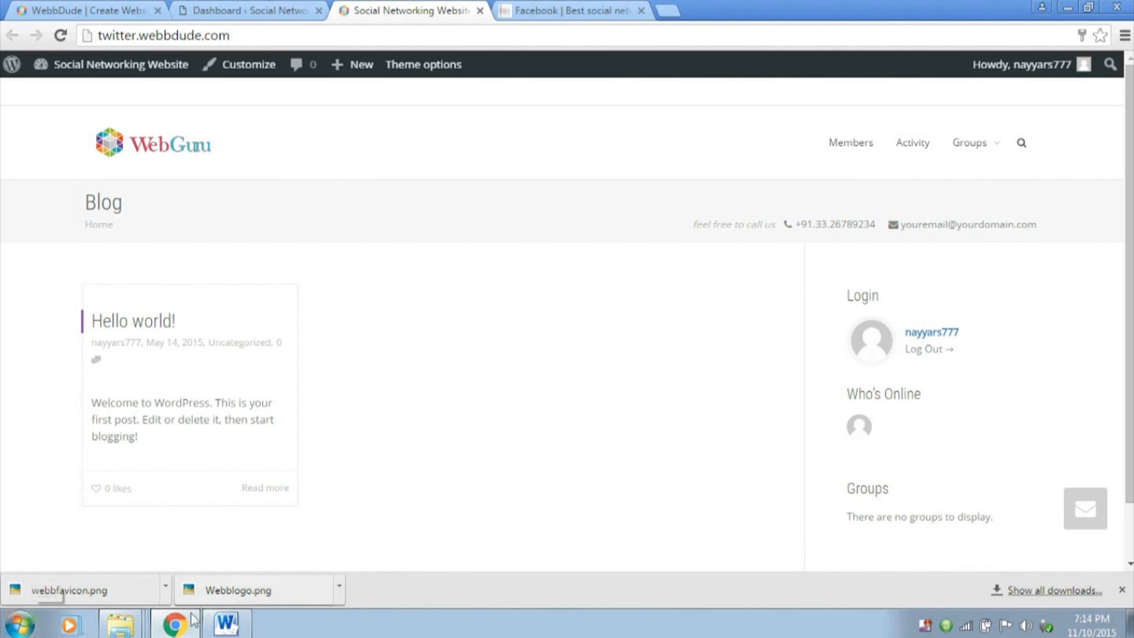
{"action": "left_click", "coordinate": [20, 625]}
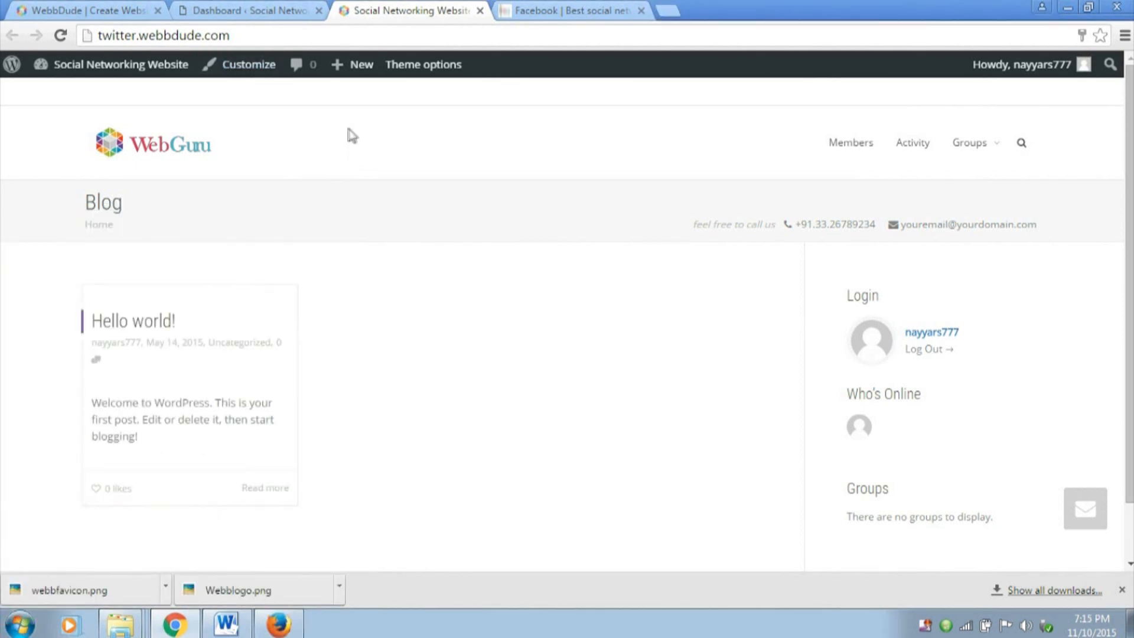
In the site customizer's Static Front Page settings, display a static page and choose Register as the front page
{"action": "left_click", "coordinate": [255, 73]}
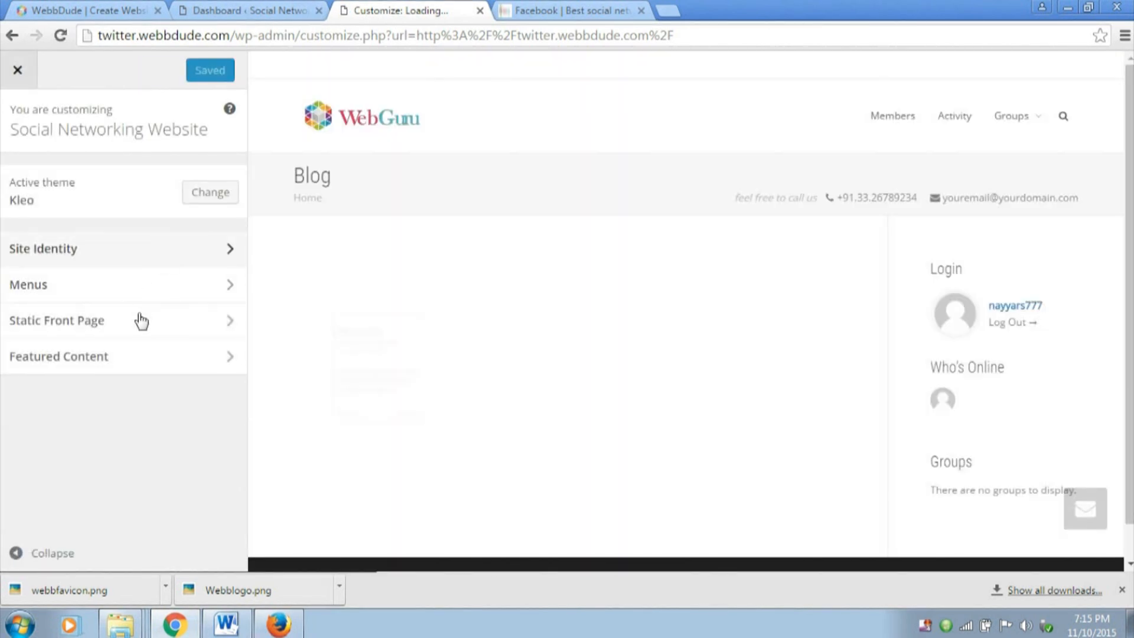
{"action": "left_click", "coordinate": [141, 330]}
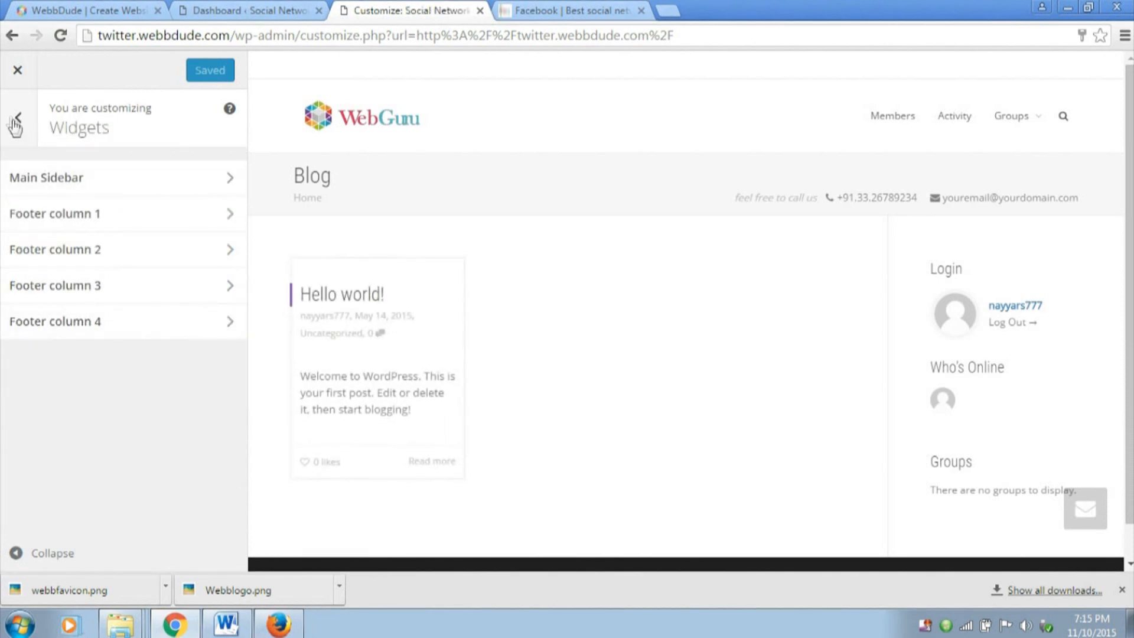
{"action": "left_click", "coordinate": [18, 117]}
{"action": "left_click", "coordinate": [124, 354]}
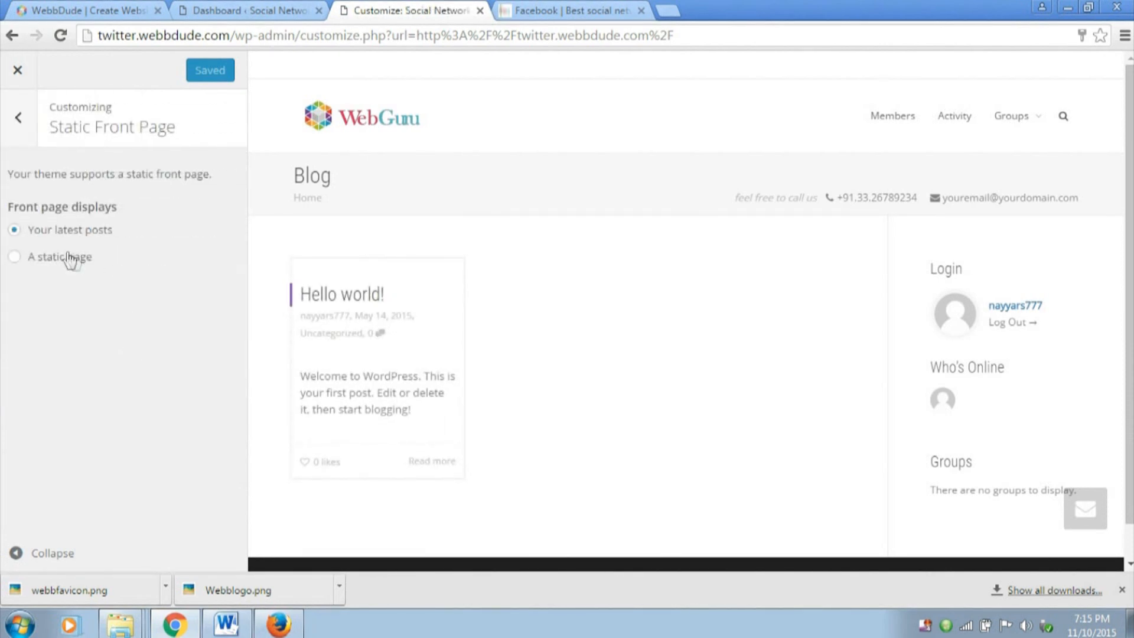
{"action": "left_click", "coordinate": [36, 265]}
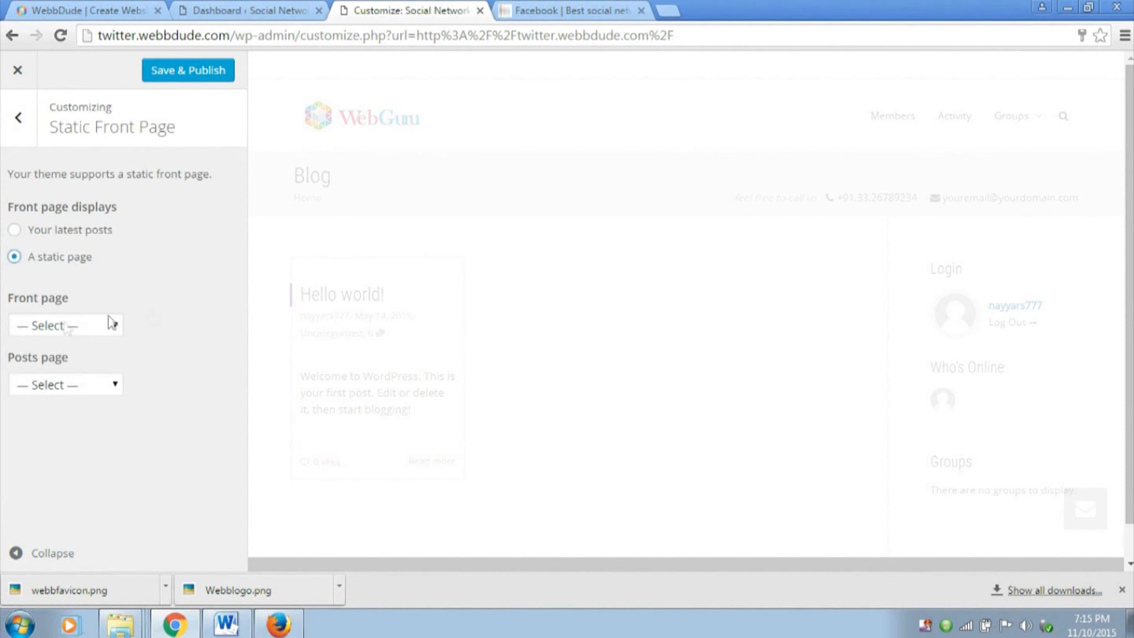
{"action": "left_click", "coordinate": [63, 324]}
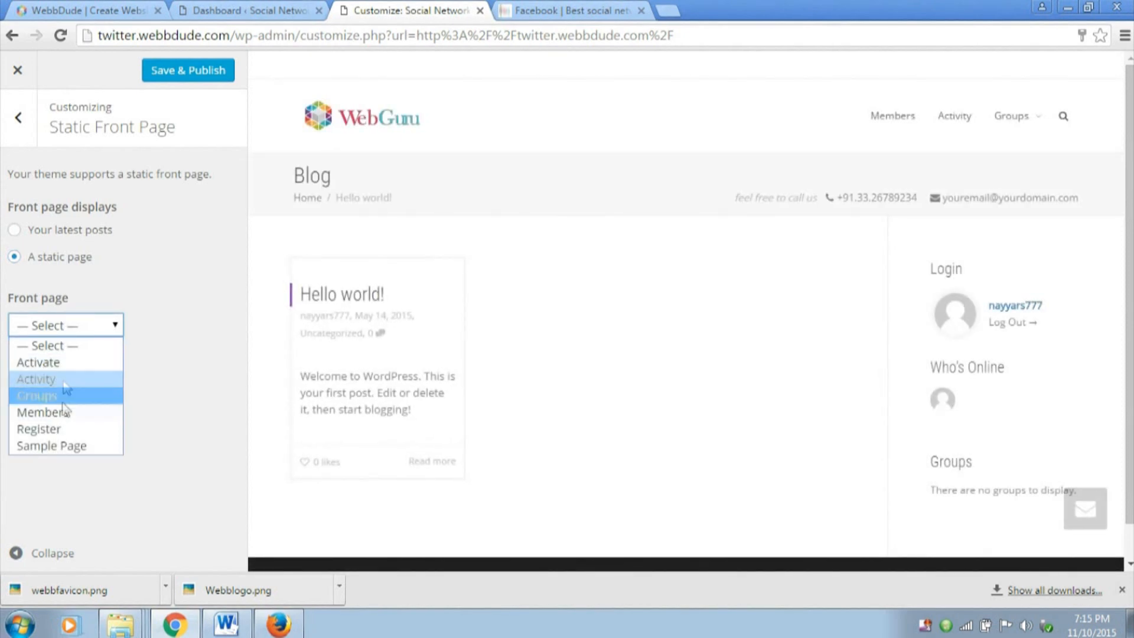
{"action": "left_click", "coordinate": [57, 429]}
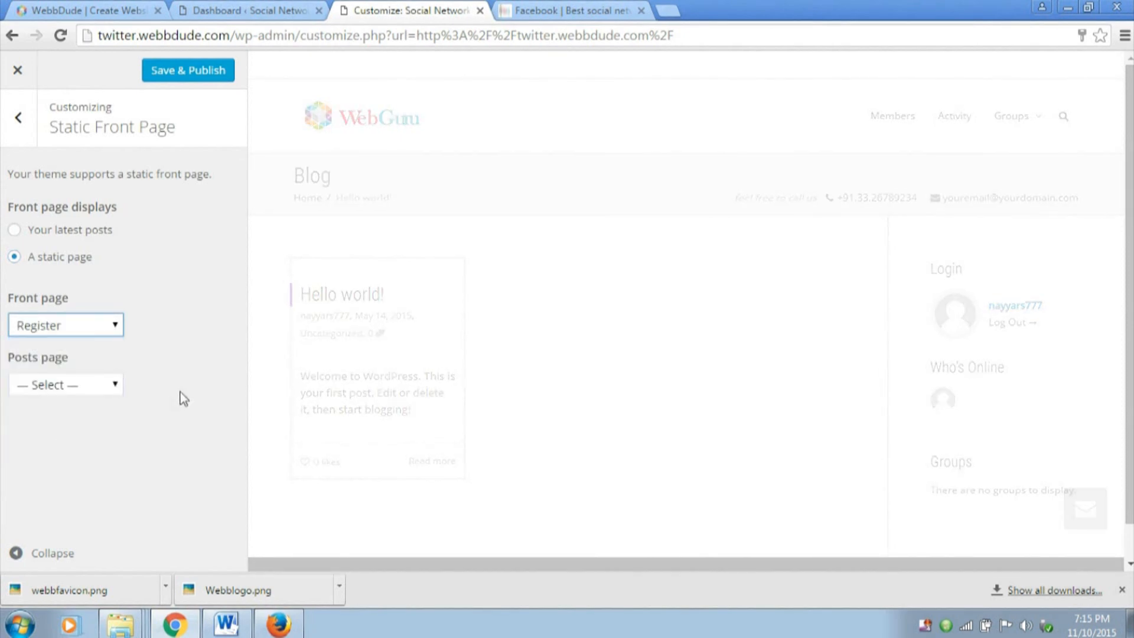
Choose Members as the posts page, then save and publish the front page settings
{"action": "left_click", "coordinate": [90, 382]}
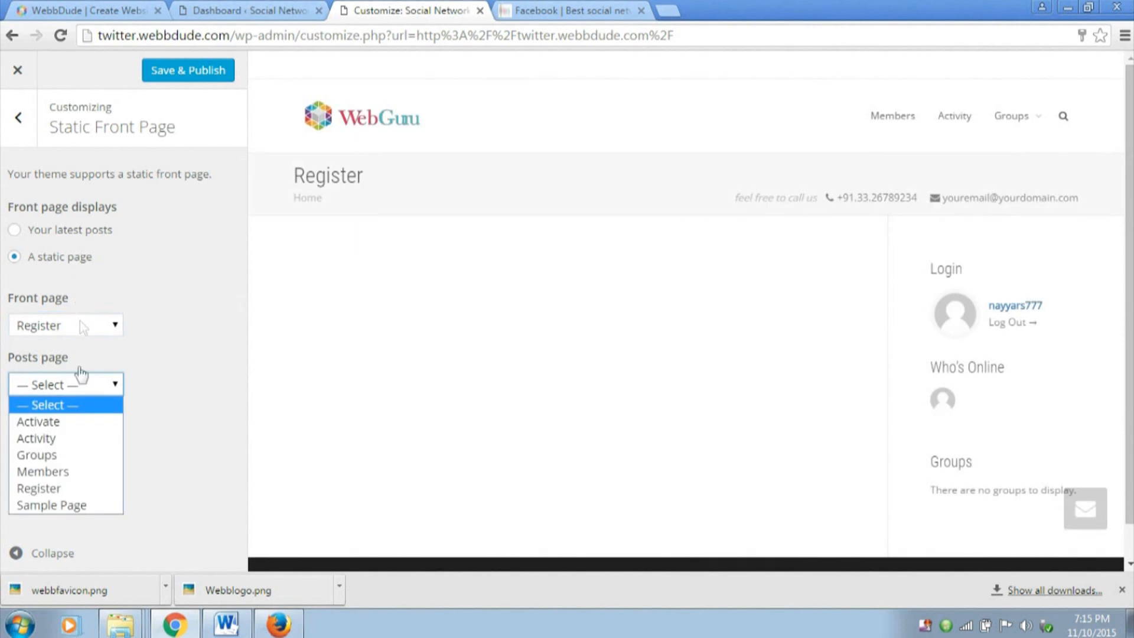
{"action": "left_click", "coordinate": [78, 472]}
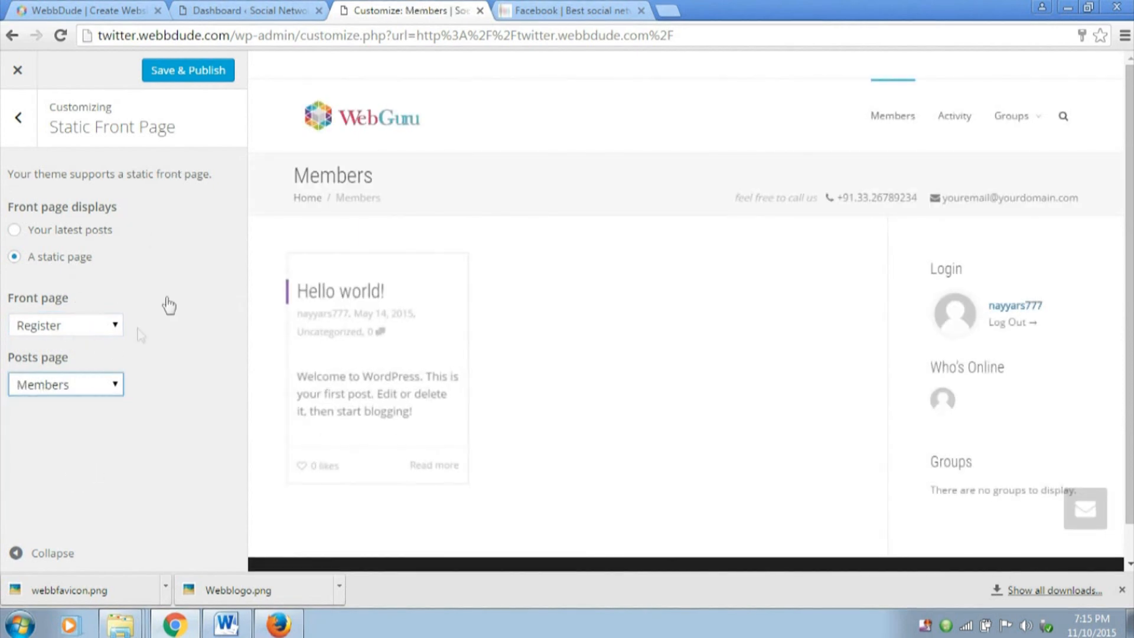
{"action": "left_click", "coordinate": [189, 74]}
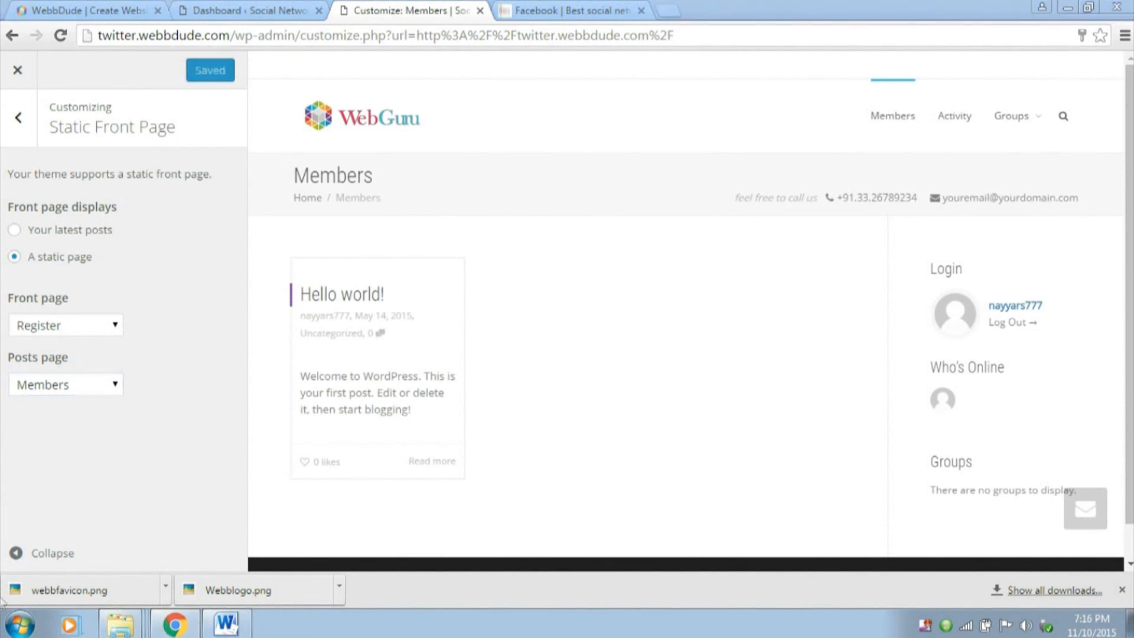
{"action": "left_click", "coordinate": [20, 625]}
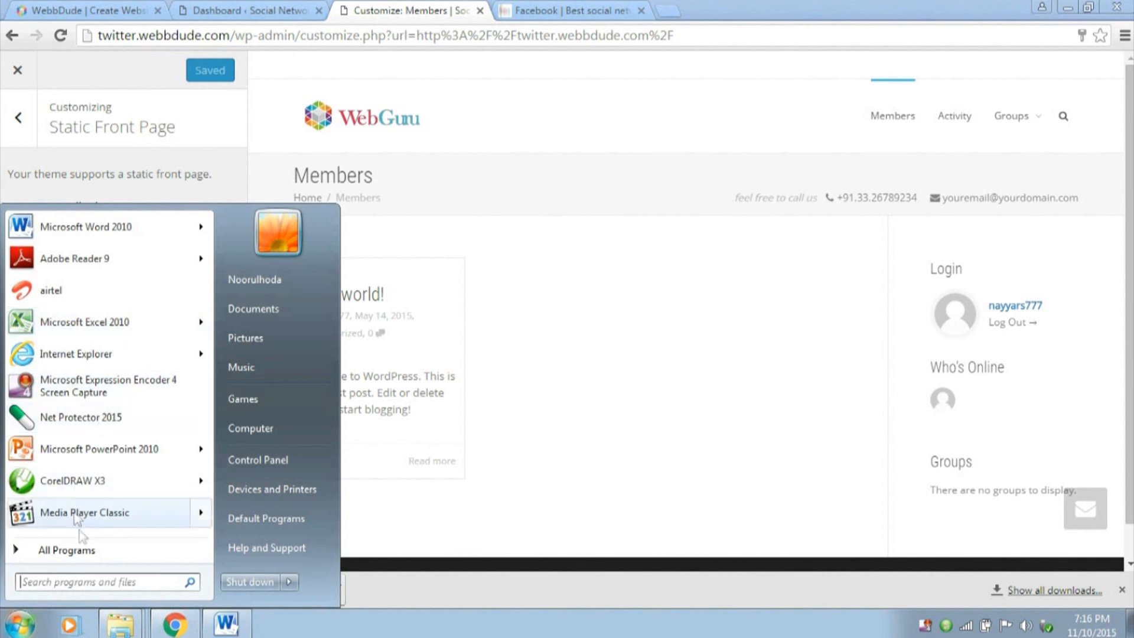
{"action": "type", "text": "mozi"}
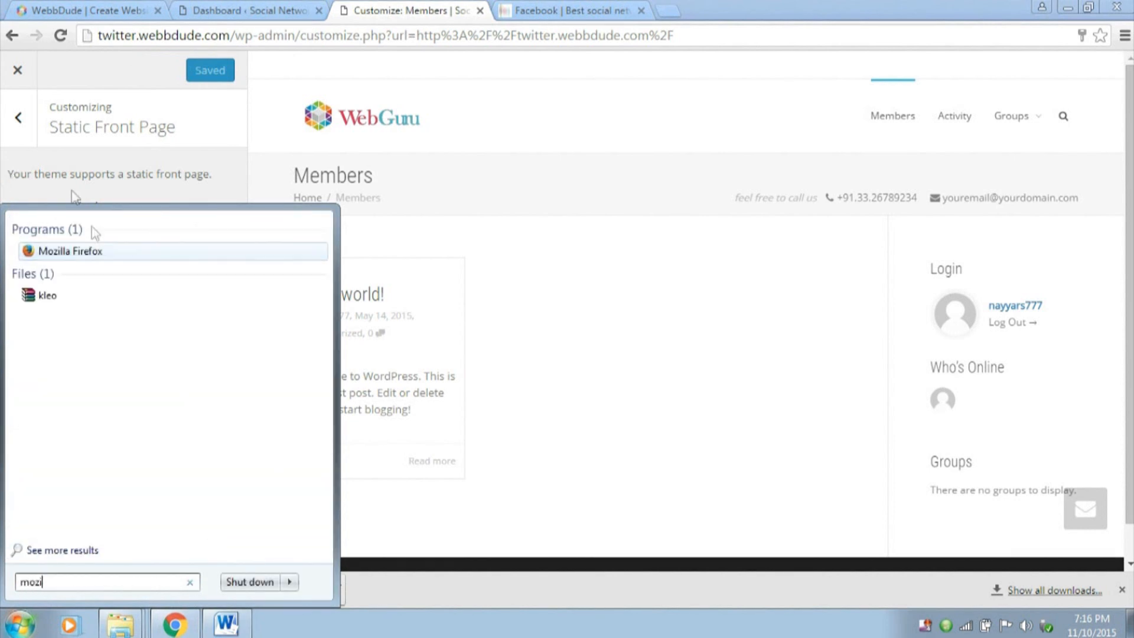
{"action": "left_click", "coordinate": [149, 254]}
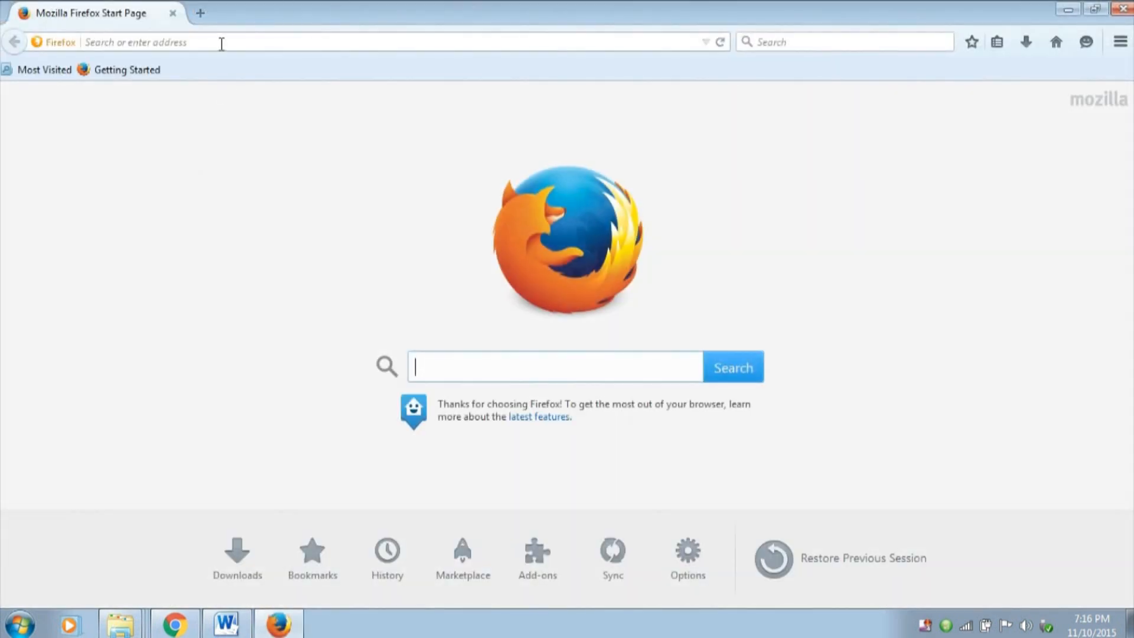
{"action": "type", "text": "http://twitter.webbdude.com/"}
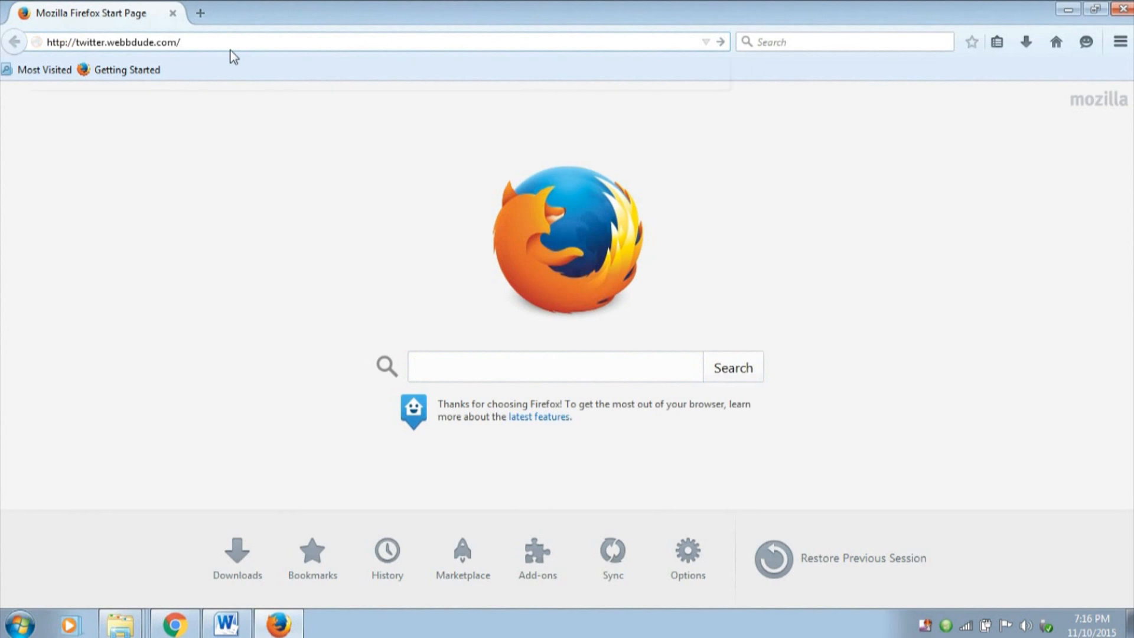
{"action": "key", "text": "Return"}
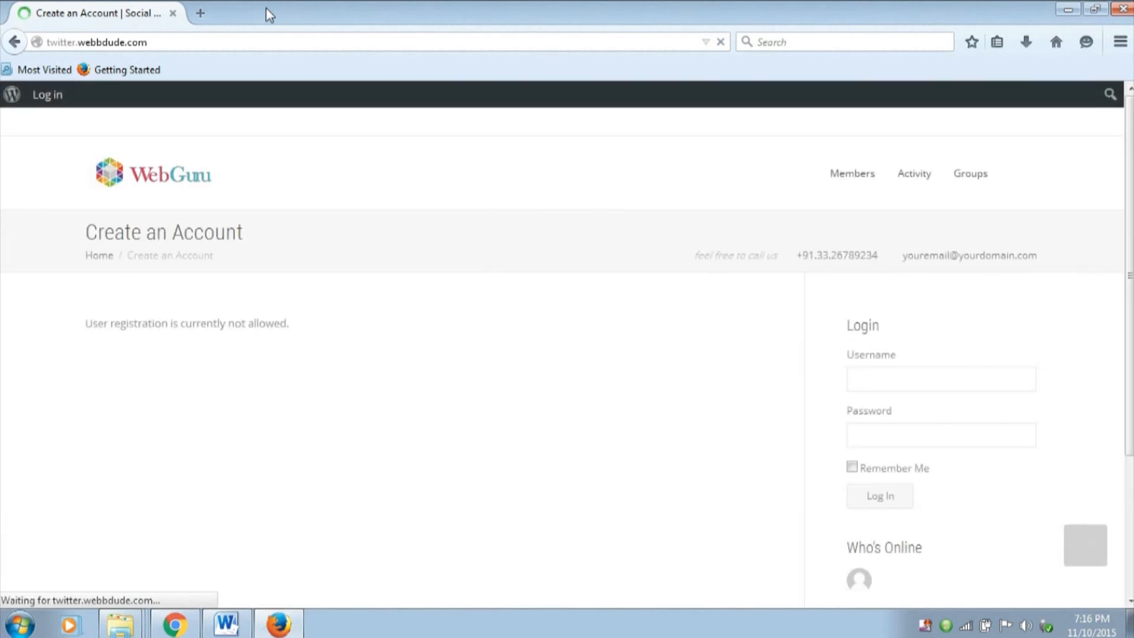
{"action": "left_click_drag", "start_coordinate": [85, 328], "coordinate": [326, 329]}
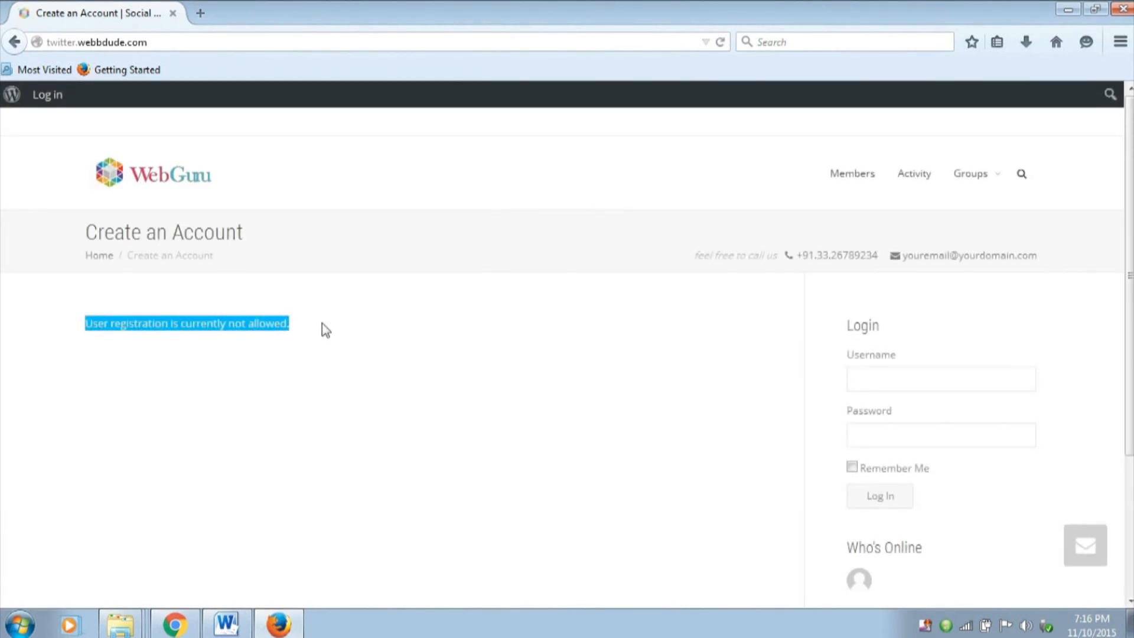
Switch to Google Chrome and close the site customizer
{"action": "left_click", "coordinate": [326, 329]}
{"action": "left_click", "coordinate": [175, 625]}
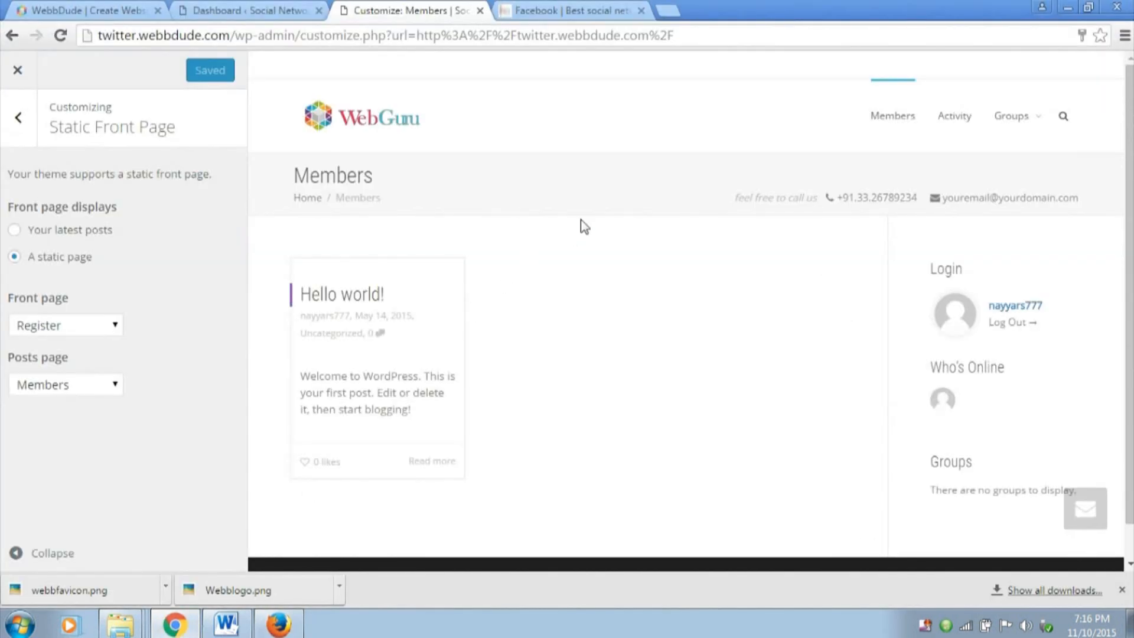
{"action": "left_click", "coordinate": [18, 70]}
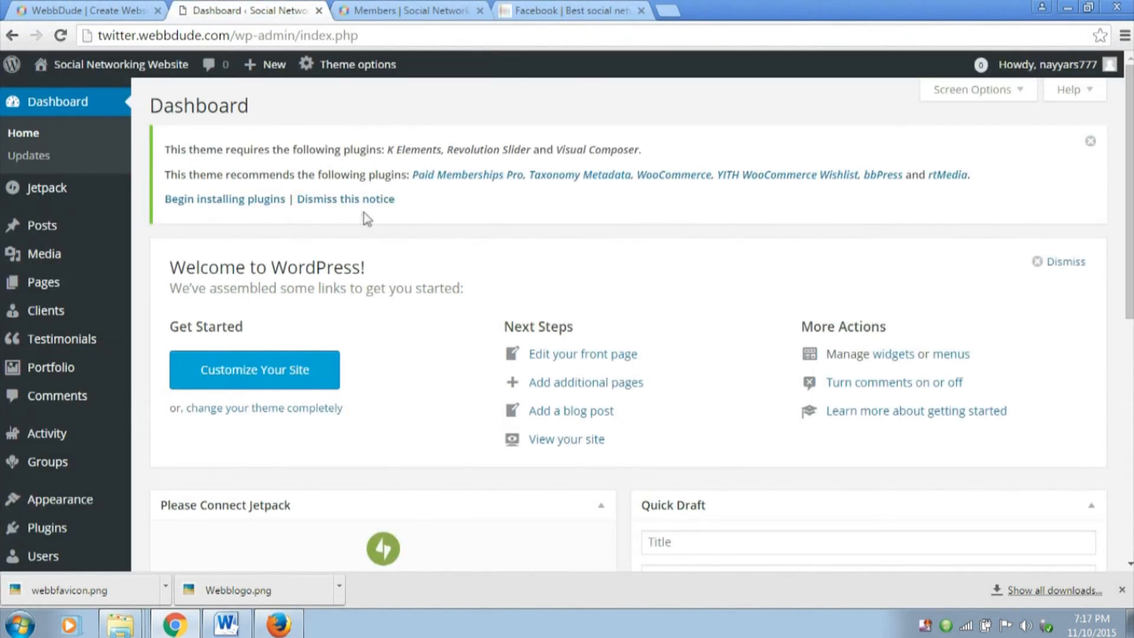
From the WordPress dashboard, open the Manage Signups page for users and go to its registration settings
{"action": "scroll", "coordinate": [372, 222], "scroll_direction": "down", "scroll_amount": 3}
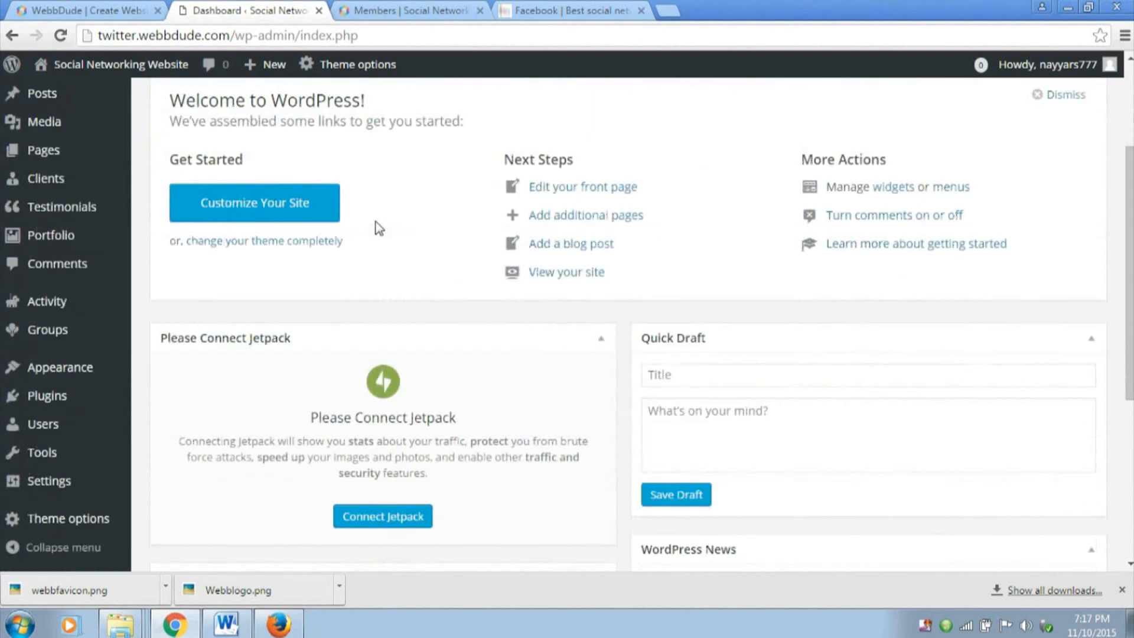
{"action": "mouse_move", "coordinate": [74, 425]}
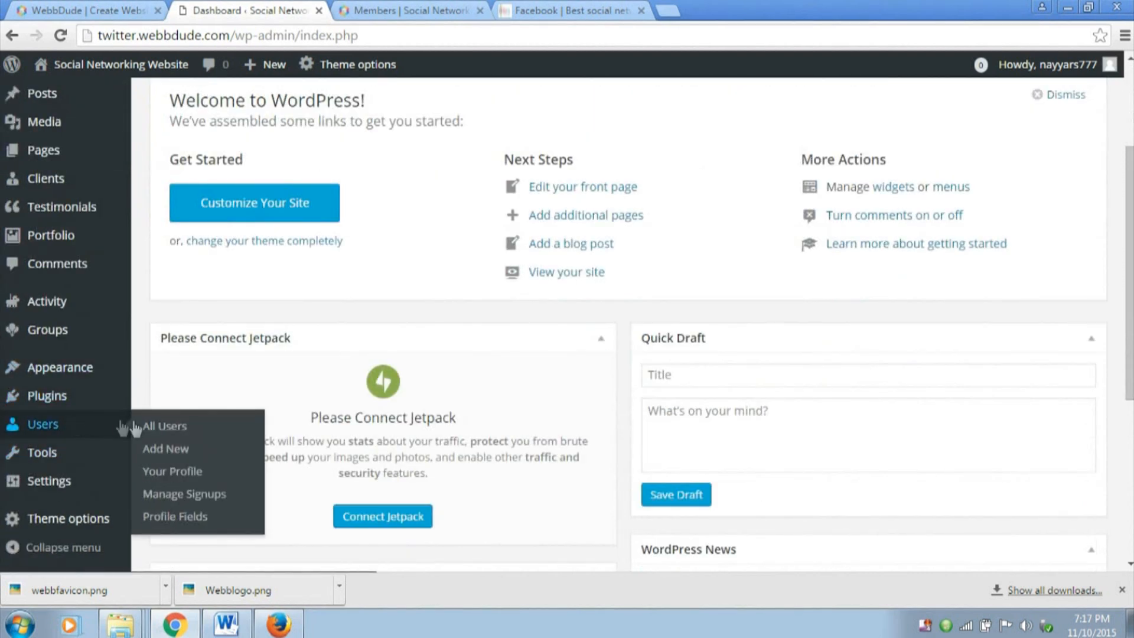
{"action": "left_click", "coordinate": [207, 496]}
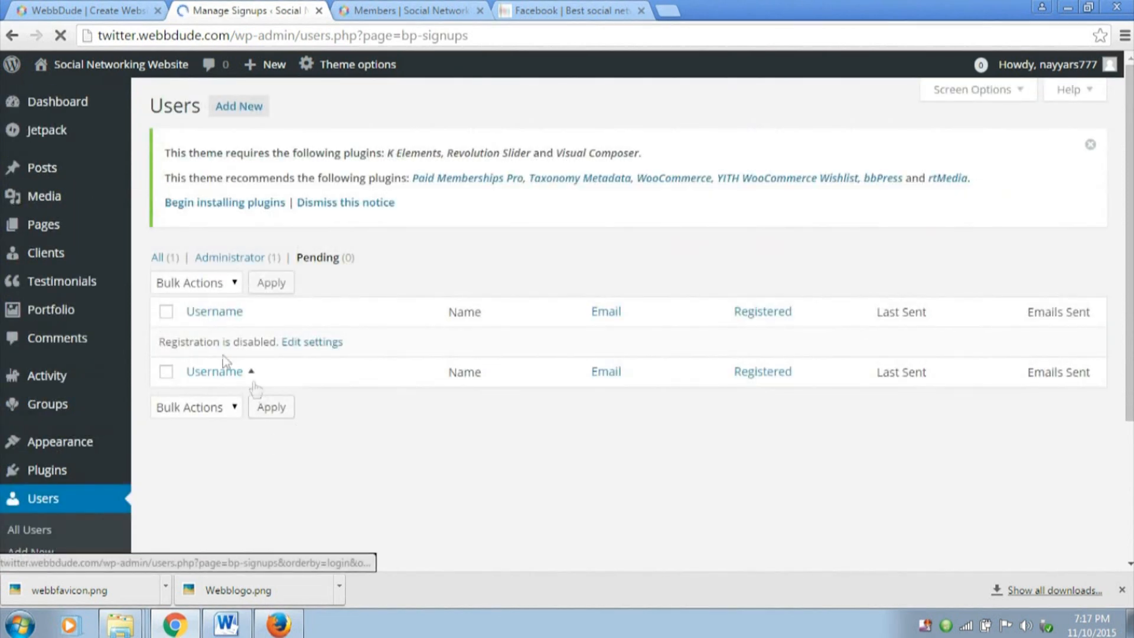
{"action": "left_click_drag", "start_coordinate": [162, 342], "coordinate": [270, 345]}
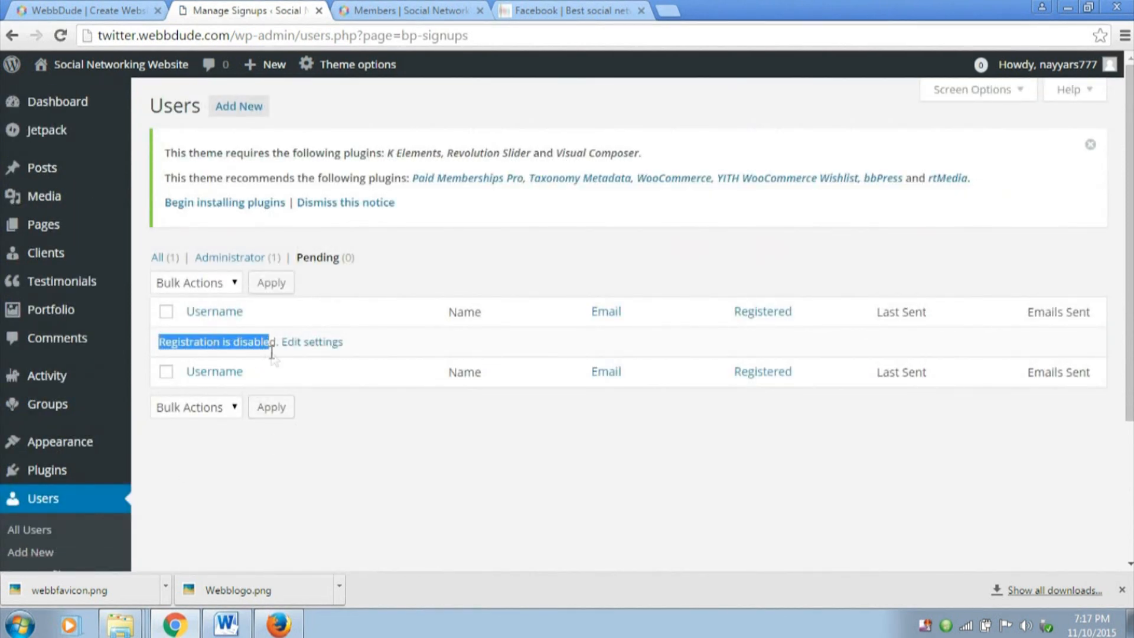
{"action": "left_click", "coordinate": [307, 349]}
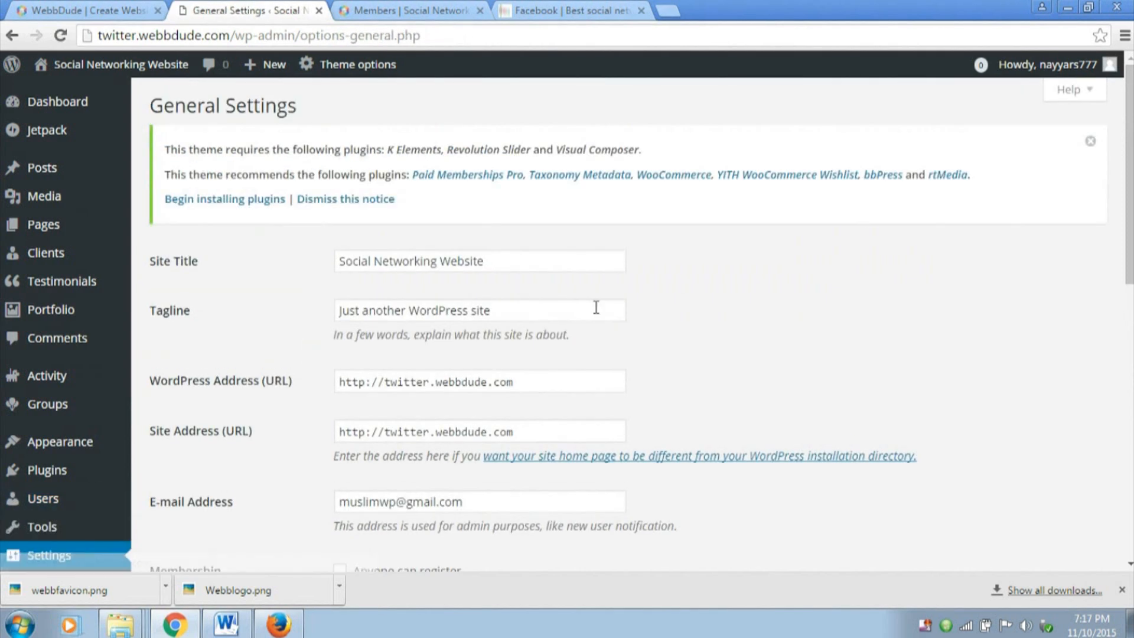
Enable the "Anyone can register" membership option in General Settings and save the changes
{"action": "scroll", "coordinate": [680, 306], "scroll_direction": "down", "scroll_amount": 4}
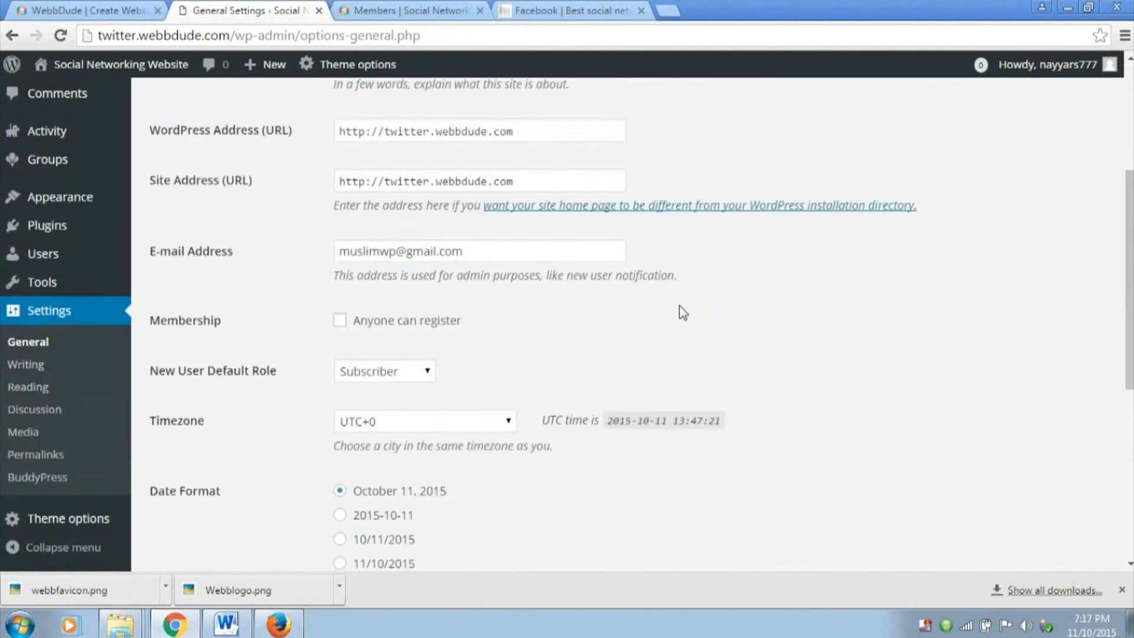
{"action": "left_click_drag", "start_coordinate": [148, 323], "coordinate": [235, 322]}
{"action": "left_click", "coordinate": [238, 322]}
{"action": "left_click", "coordinate": [340, 322]}
{"action": "scroll", "coordinate": [480, 341], "scroll_direction": "down", "scroll_amount": 5}
{"action": "scroll", "coordinate": [463, 449], "scroll_direction": "down", "scroll_amount": 2}
{"action": "left_click", "coordinate": [210, 491]}
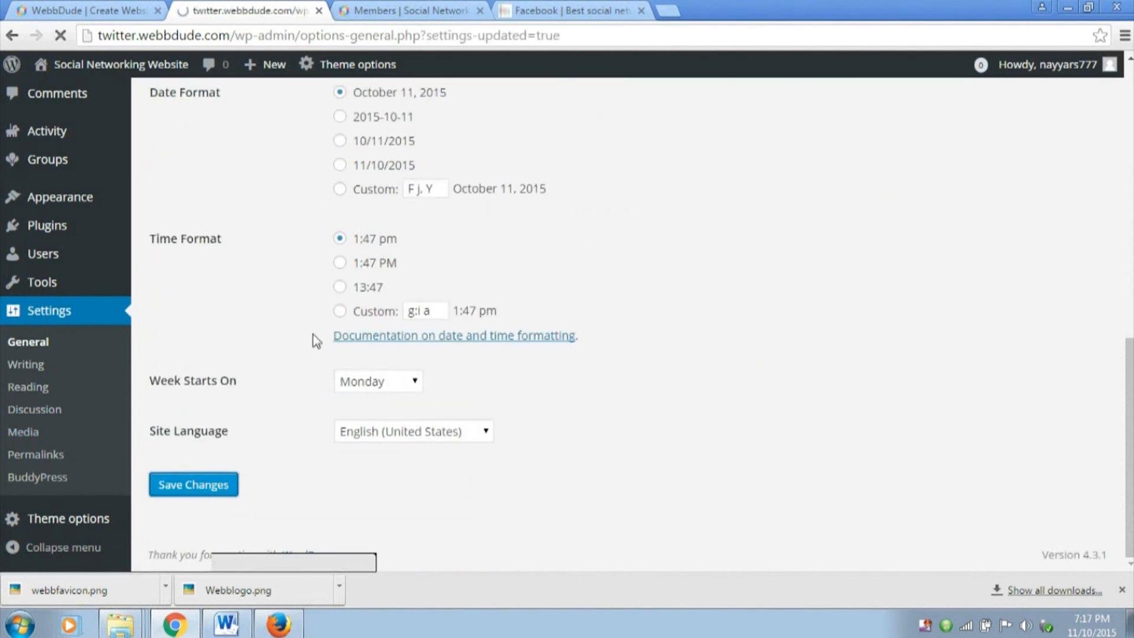
Switch to Mozilla Firefox and reload the site's Create an Account page
{"action": "left_click", "coordinate": [295, 626]}
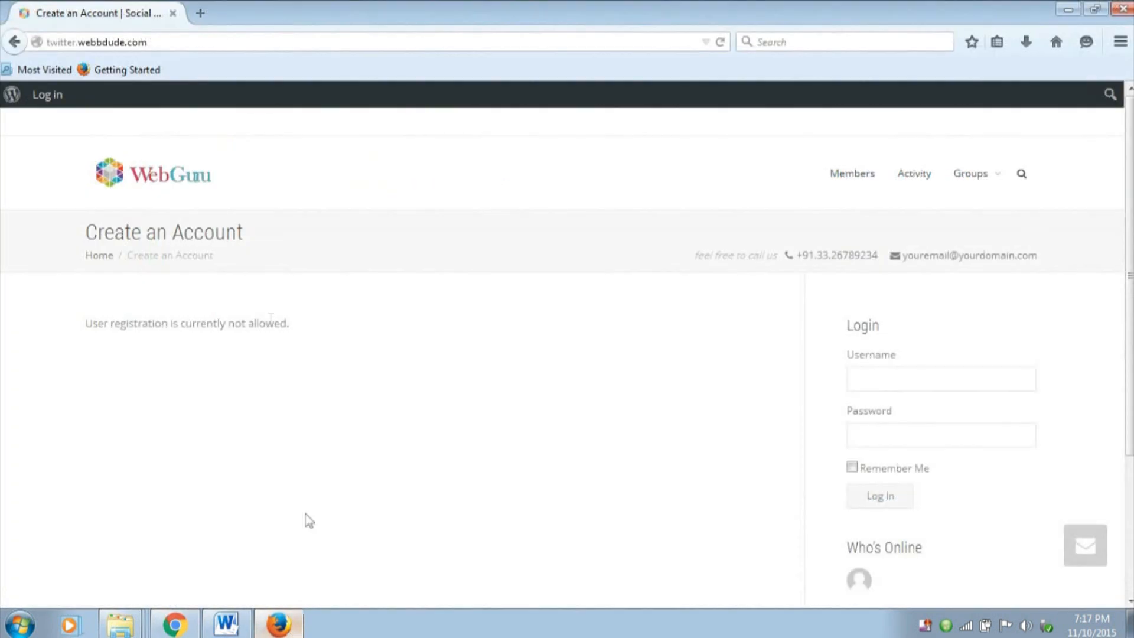
{"action": "left_click", "coordinate": [205, 42]}
{"action": "key", "text": "Return"}
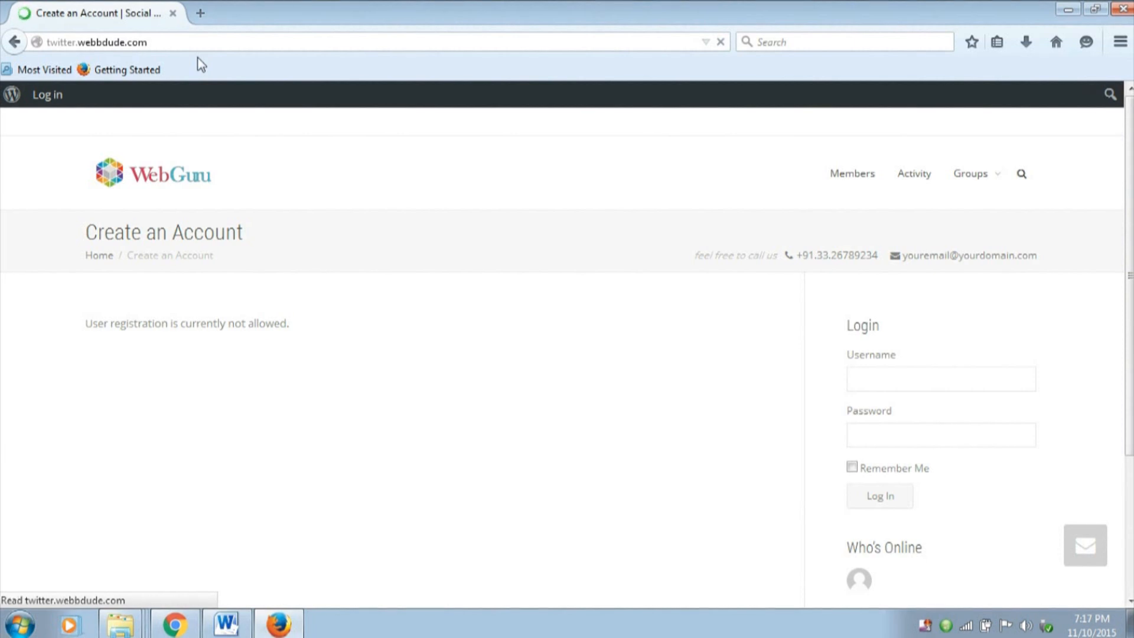
Examine the Account Details and Profile Details fields of the registration form, including Name and Date of Birth
{"action": "scroll", "coordinate": [277, 236], "scroll_direction": "down", "scroll_amount": 3}
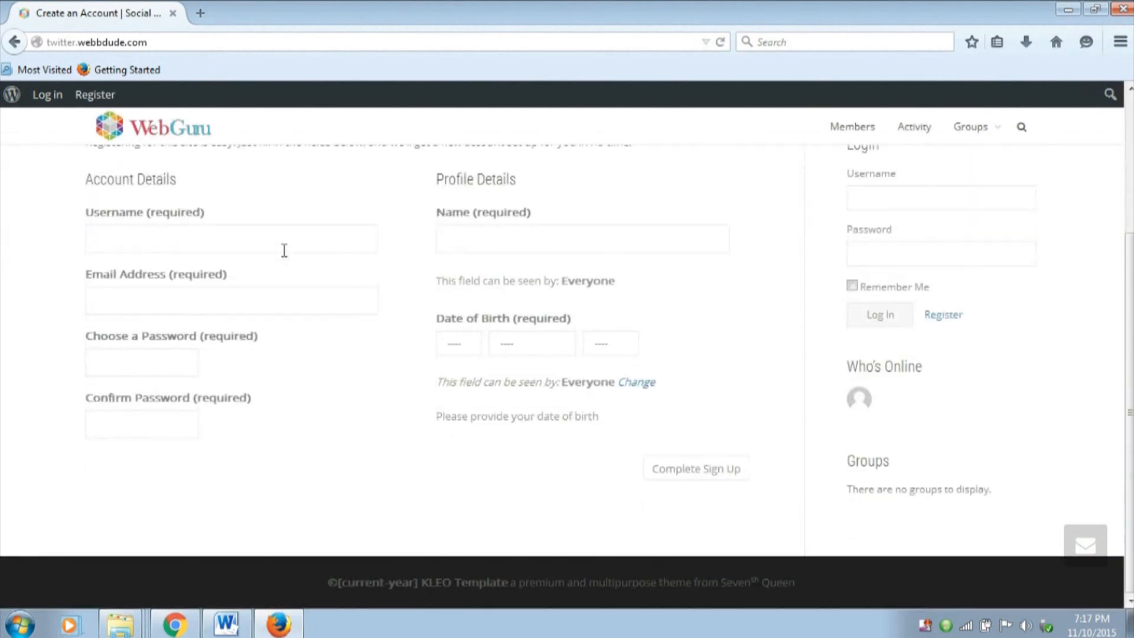
{"action": "scroll", "coordinate": [354, 283], "scroll_direction": "up", "scroll_amount": 2}
{"action": "left_click", "coordinate": [253, 329]}
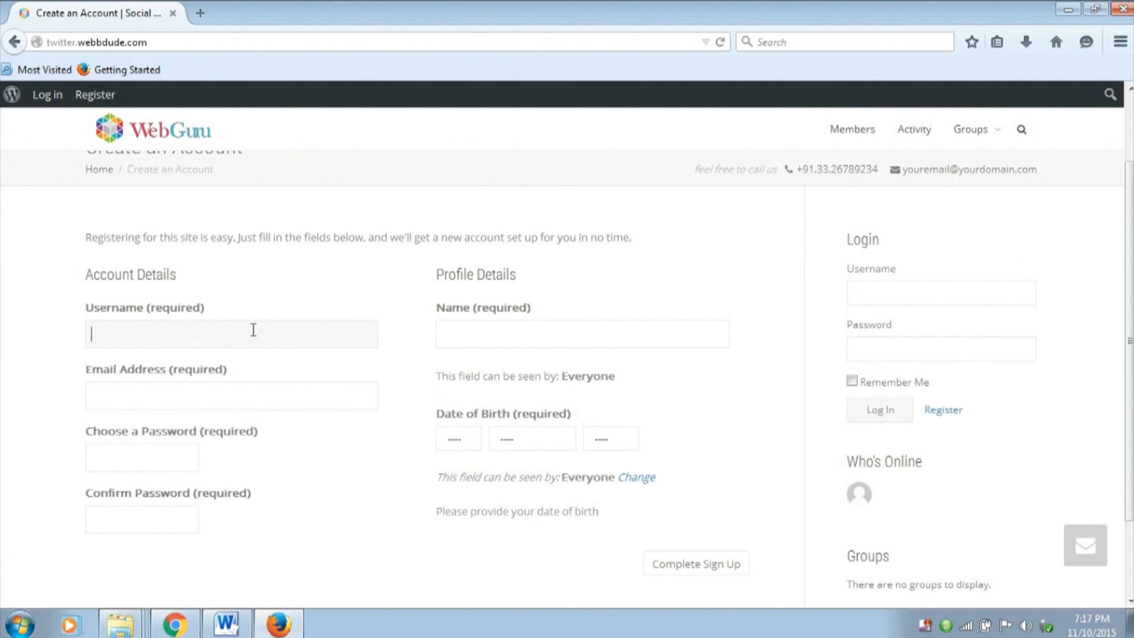
{"action": "left_click", "coordinate": [228, 388]}
{"action": "left_click", "coordinate": [171, 450]}
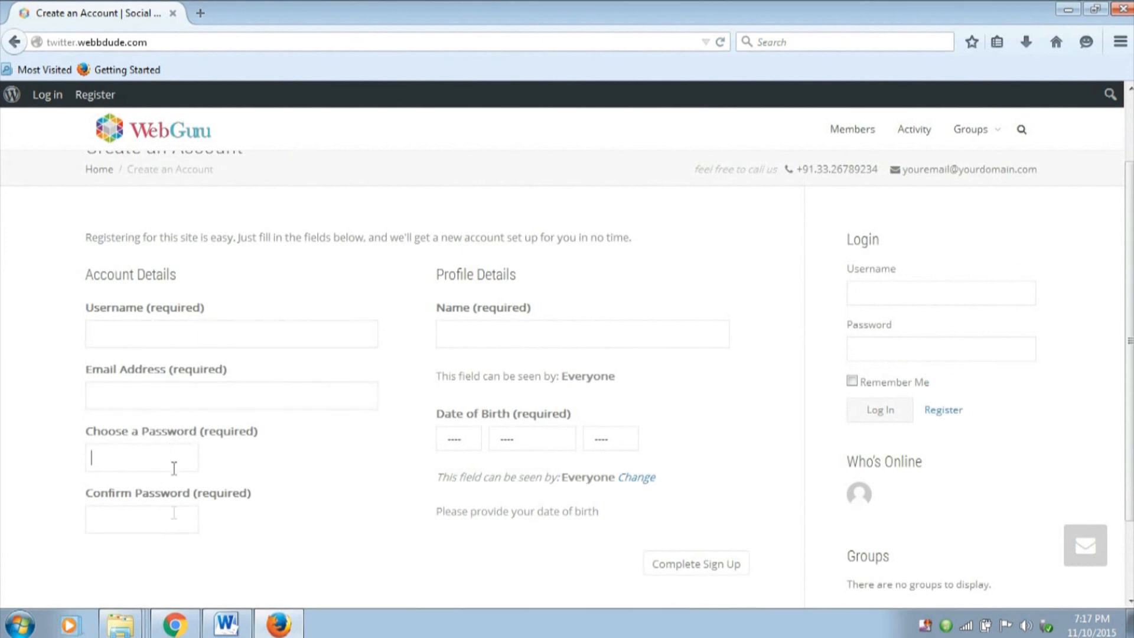
{"action": "left_click", "coordinate": [581, 335]}
{"action": "left_click_drag", "start_coordinate": [473, 308], "coordinate": [534, 308]}
{"action": "left_click", "coordinate": [534, 308]}
{"action": "left_click_drag", "start_coordinate": [513, 414], "coordinate": [577, 417]}
{"action": "left_click", "coordinate": [579, 416]}
{"action": "scroll", "coordinate": [616, 406], "scroll_direction": "down", "scroll_amount": 2}
{"action": "scroll", "coordinate": [285, 321], "scroll_direction": "up", "scroll_amount": 2}
Fill in Account Details with a username, the e-mail address and the account password, and confirm the password
{"action": "left_click", "coordinate": [196, 334]}
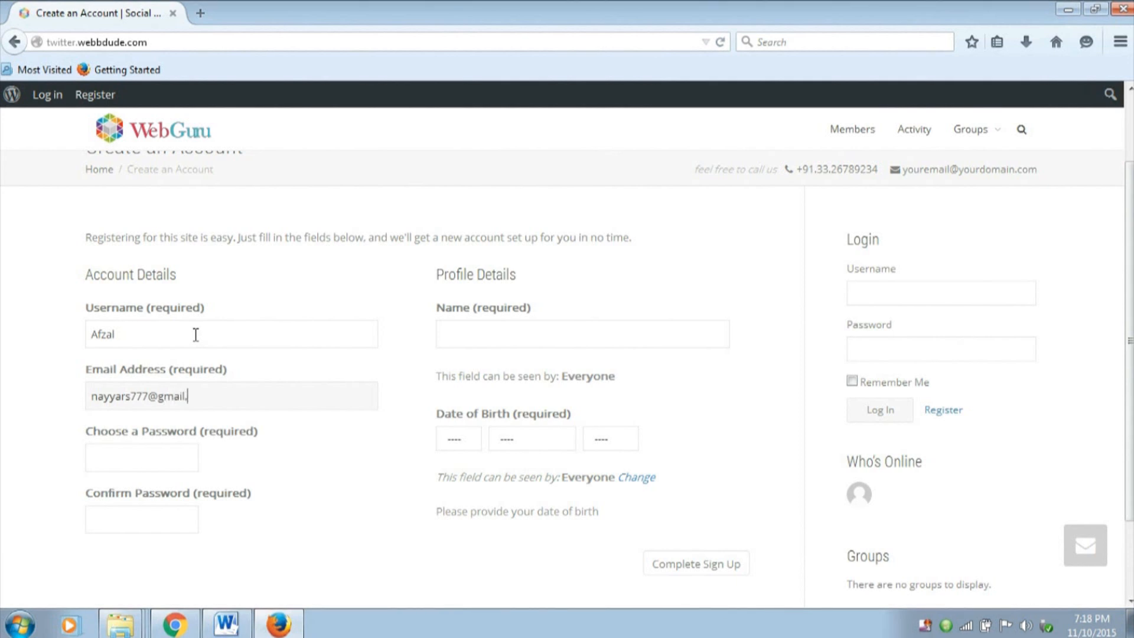
{"action": "key", "text": "Tab"}
{"action": "type", "text": "•••"}
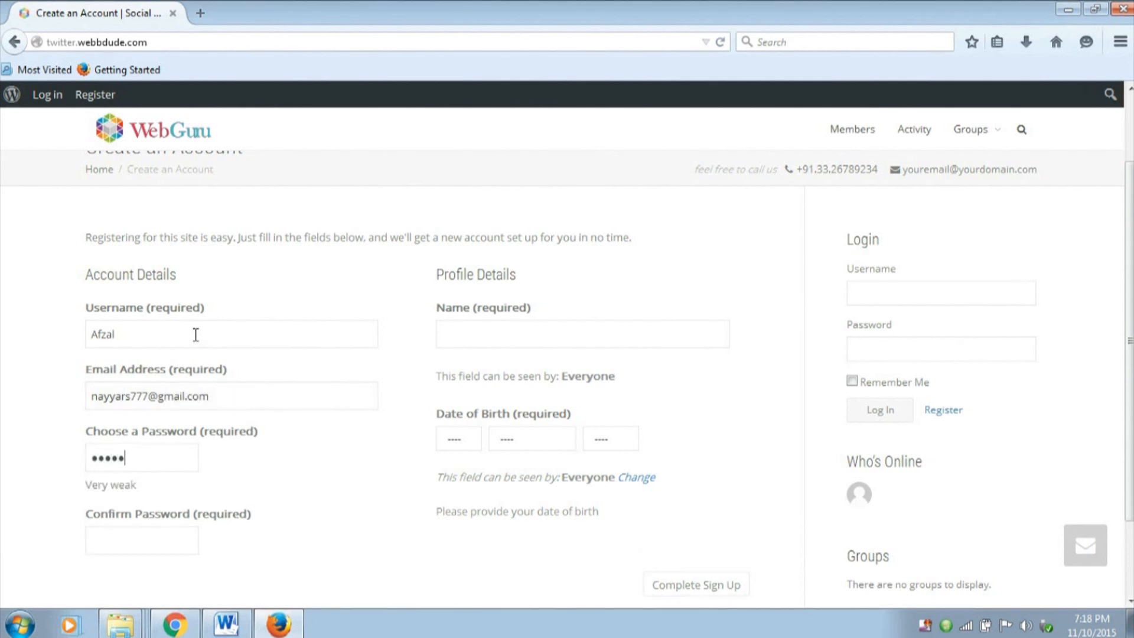
{"action": "type", "text": "•••••••••"}
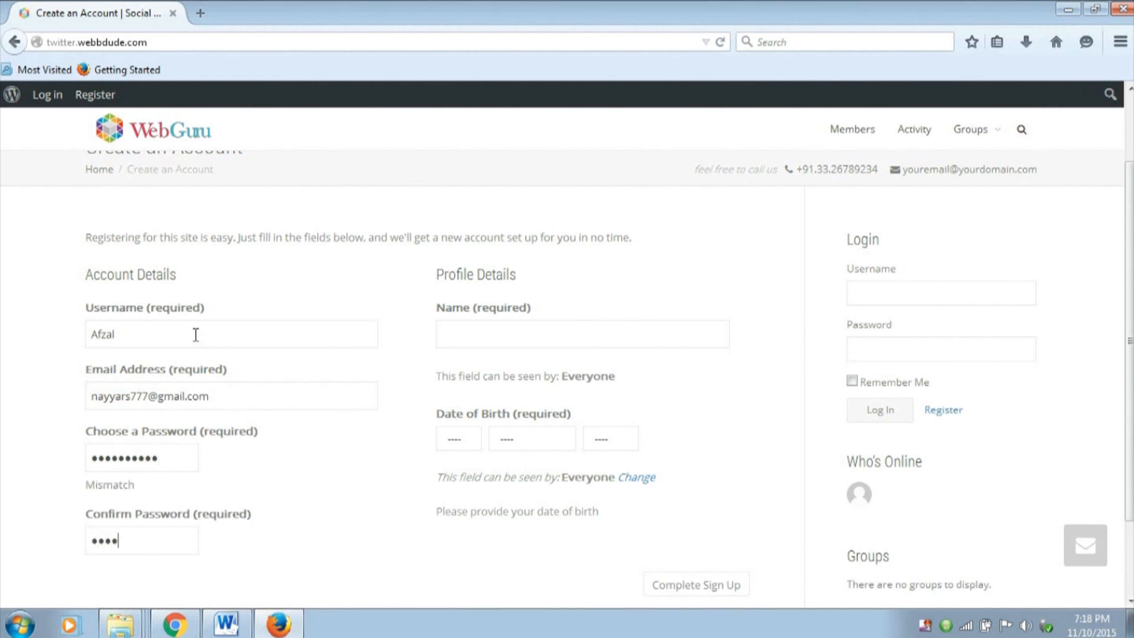
{"action": "type", "text": "•"}
Enter the member's full name and date of birth in Profile Details, complete the sign-up and read the activation notice
{"action": "scroll", "coordinate": [382, 356], "scroll_direction": "down", "scroll_amount": 1}
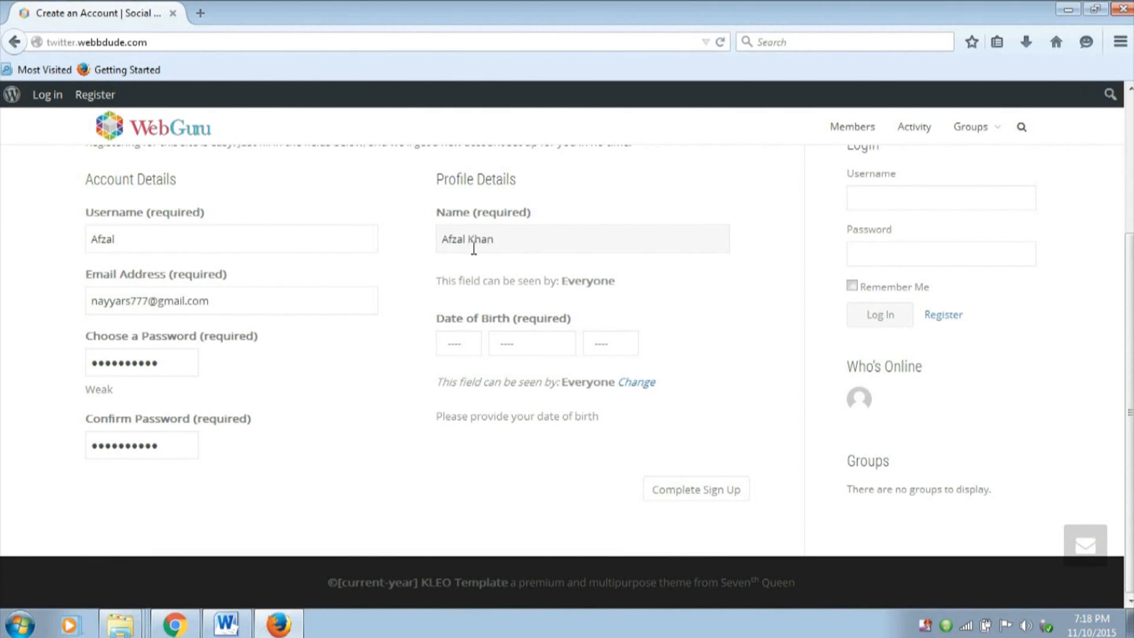
{"action": "left_click", "coordinate": [458, 346]}
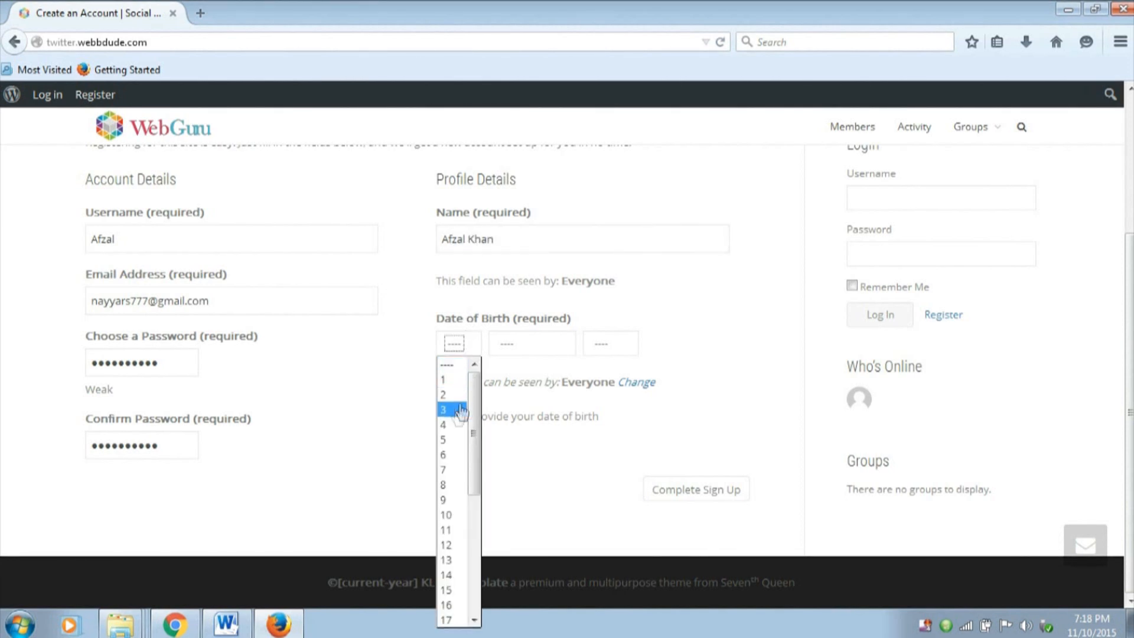
{"action": "left_click", "coordinate": [446, 471]}
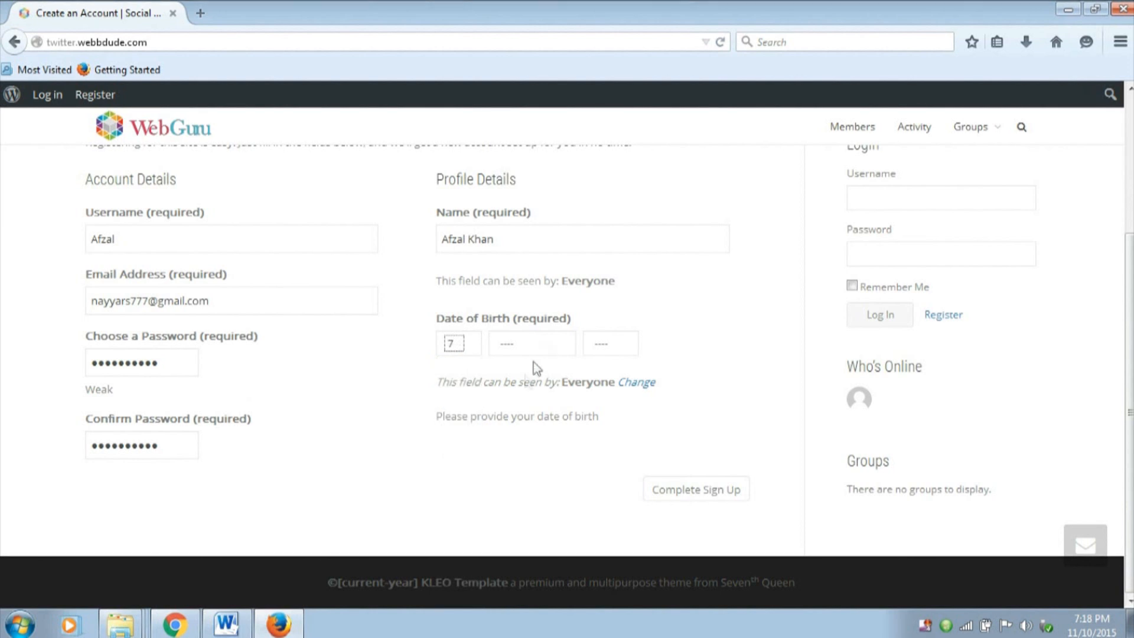
{"action": "left_click", "coordinate": [542, 346]}
{"action": "left_click", "coordinate": [513, 454]}
{"action": "left_click", "coordinate": [603, 345]}
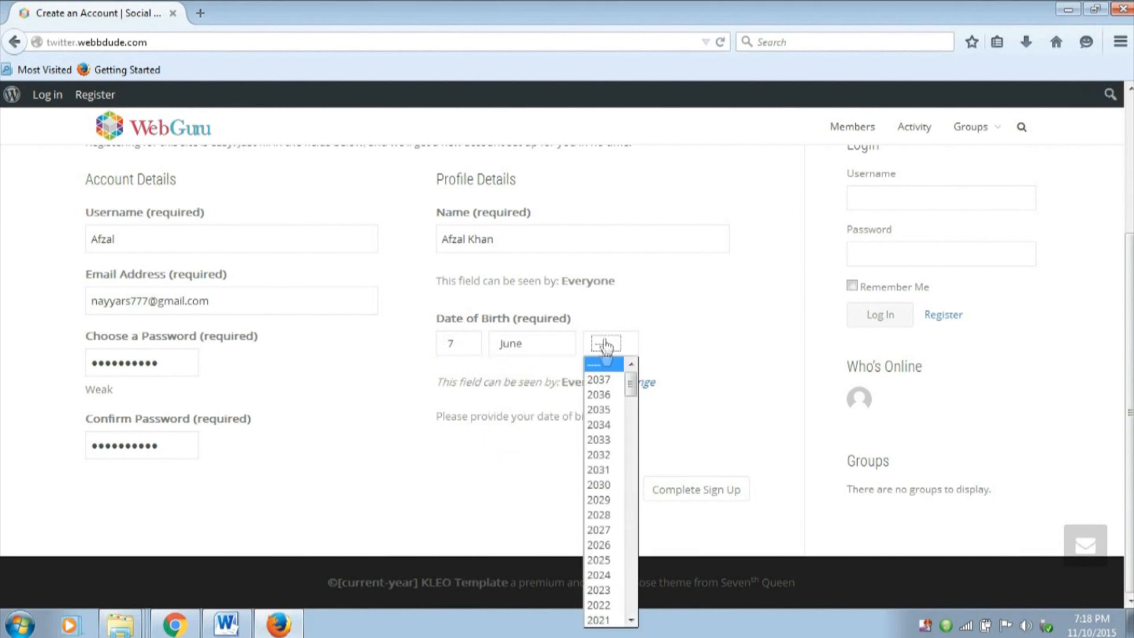
{"action": "scroll", "coordinate": [602, 470], "scroll_direction": "down", "scroll_amount": 5}
{"action": "scroll", "coordinate": [602, 473], "scroll_direction": "down", "scroll_amount": 4}
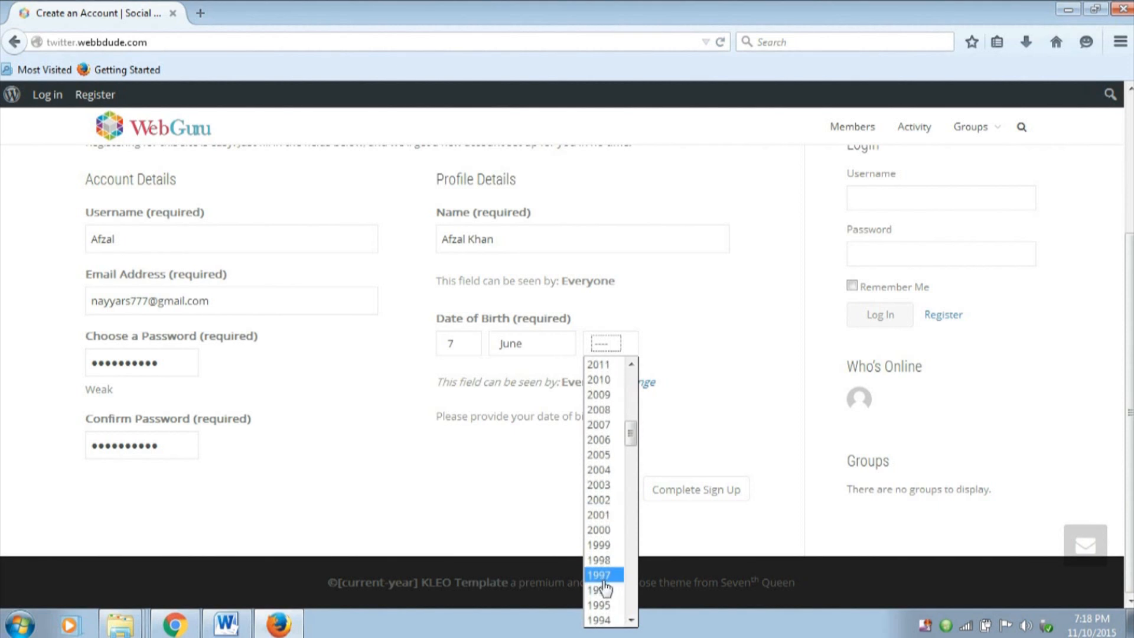
{"action": "left_click", "coordinate": [601, 620]}
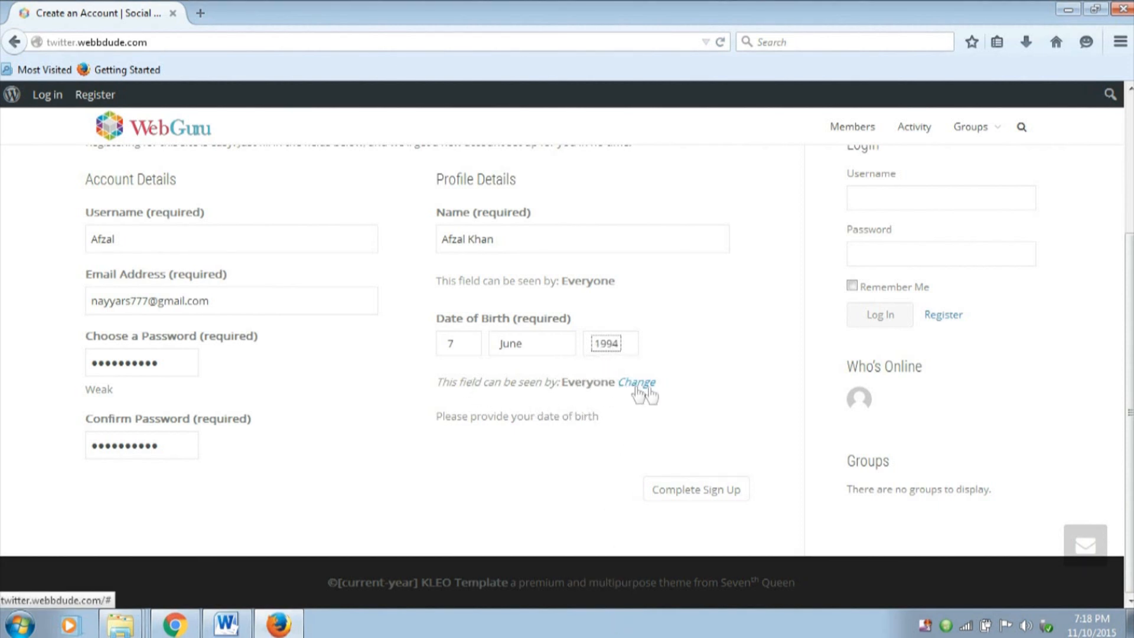
{"action": "left_click", "coordinate": [696, 499]}
{"action": "left_click", "coordinate": [283, 120]}
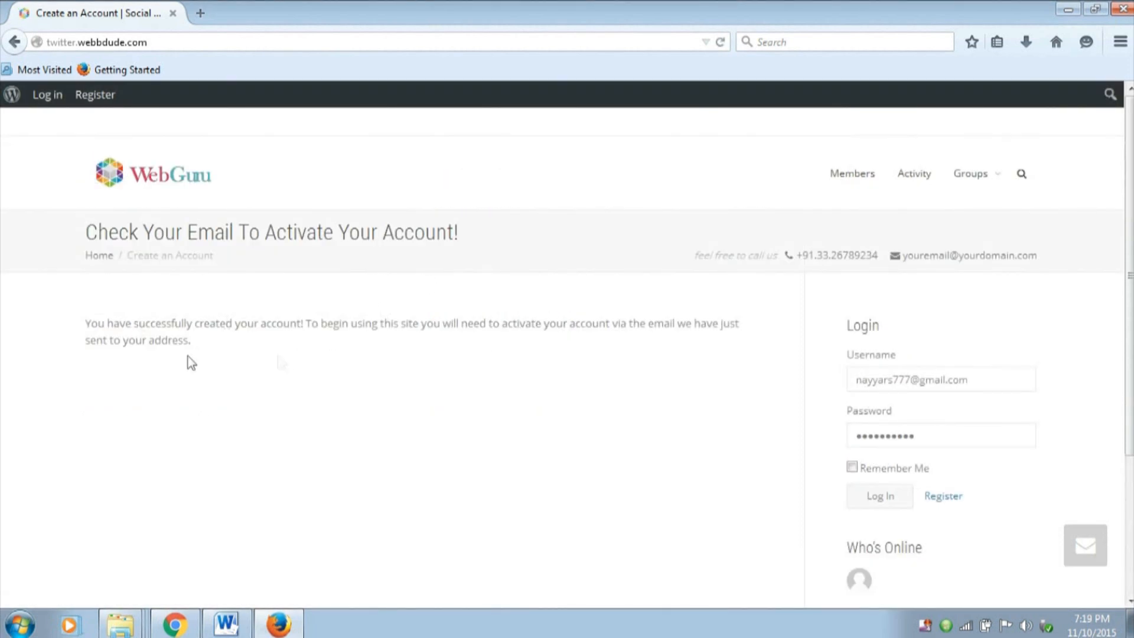
{"action": "left_click_drag", "start_coordinate": [87, 324], "coordinate": [242, 352]}
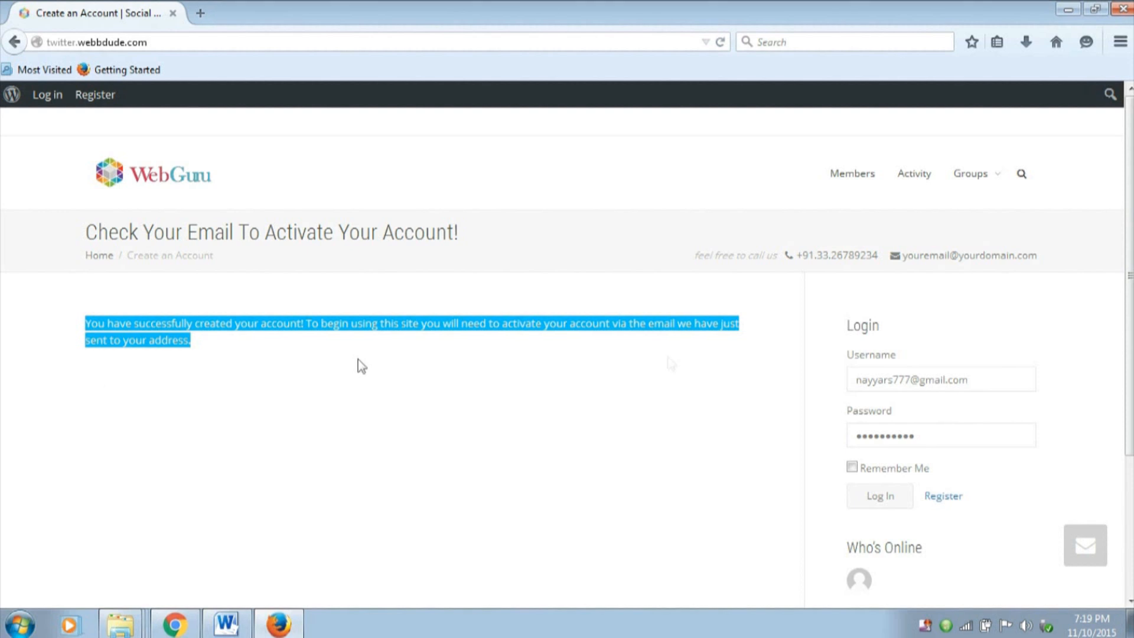
{"action": "left_click", "coordinate": [295, 374]}
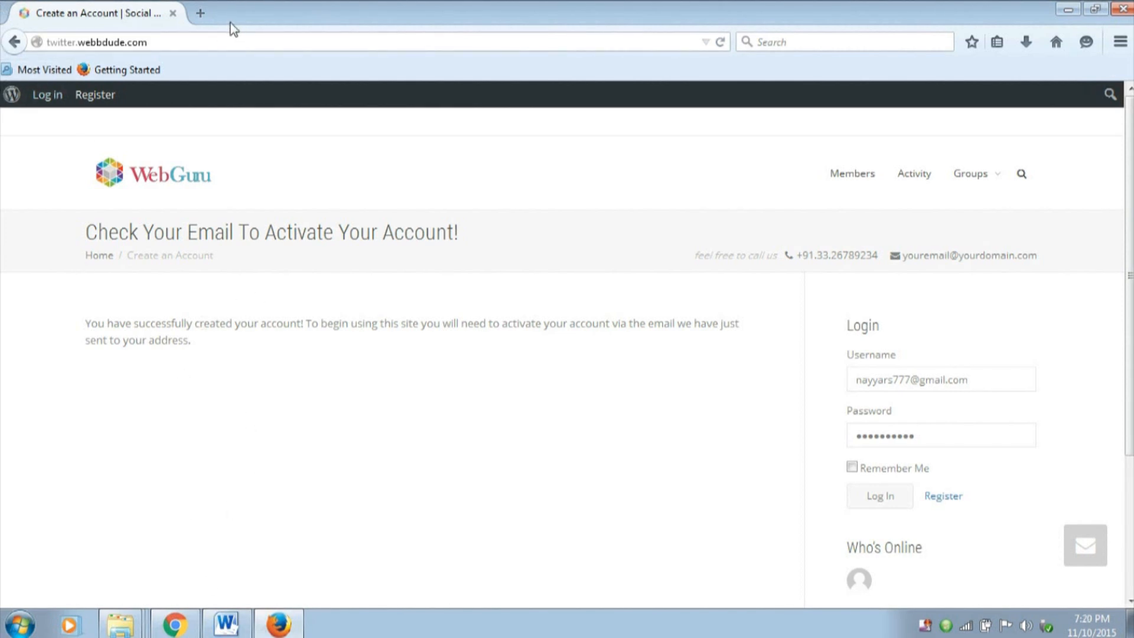
Open Google in a new browser tab, switch to the Google account used for registration and open Gmail
{"action": "left_click", "coordinate": [202, 13]}
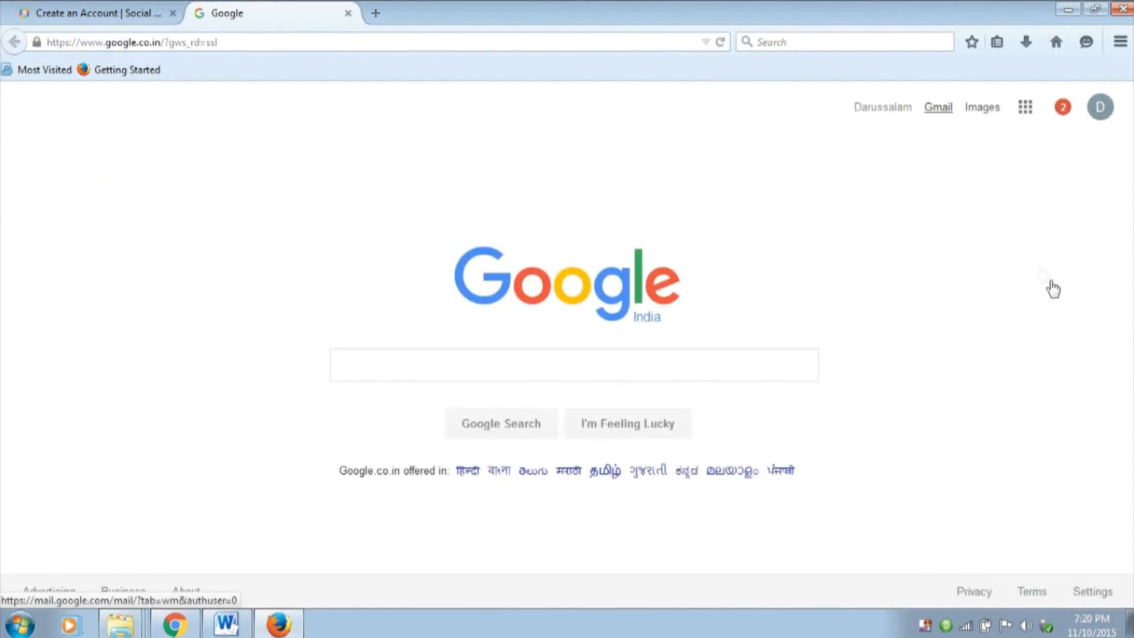
{"action": "left_click", "coordinate": [1098, 110]}
{"action": "left_click", "coordinate": [980, 280]}
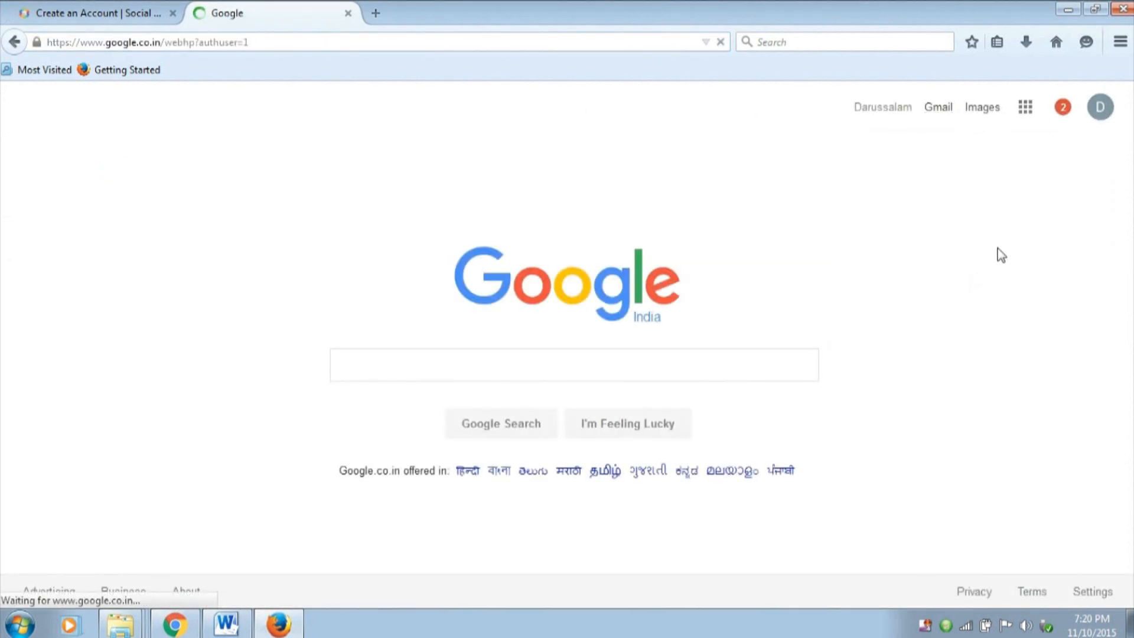
{"action": "left_click", "coordinate": [944, 117]}
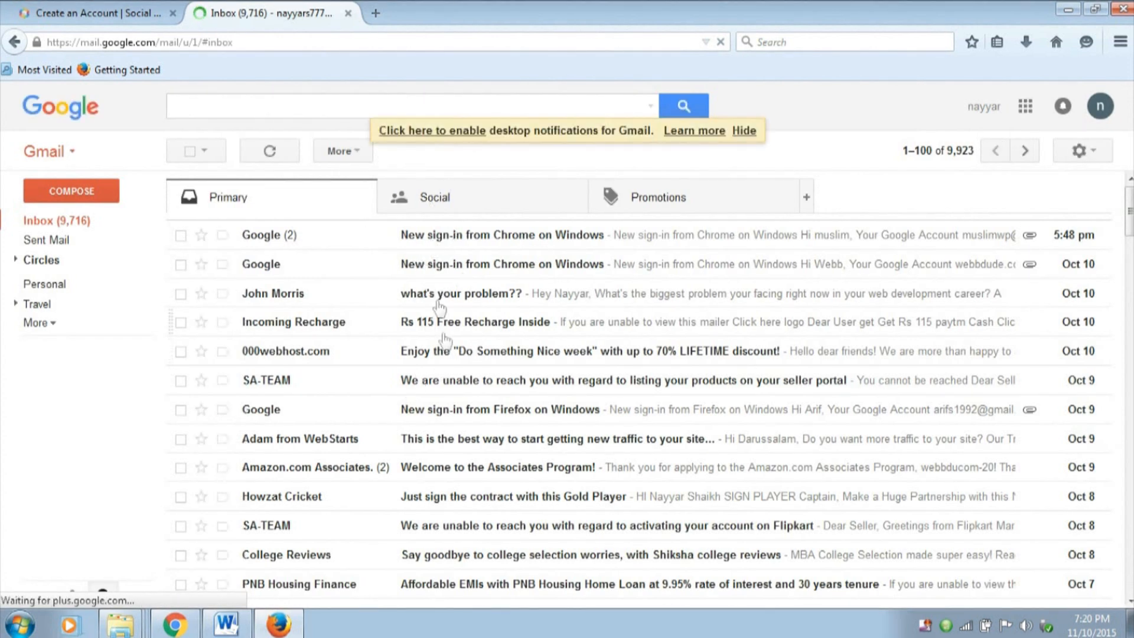
Open the "[Social Networking Website] Activate Your Account" message in the Spam folder and follow its activation link
{"action": "left_click", "coordinate": [69, 324]}
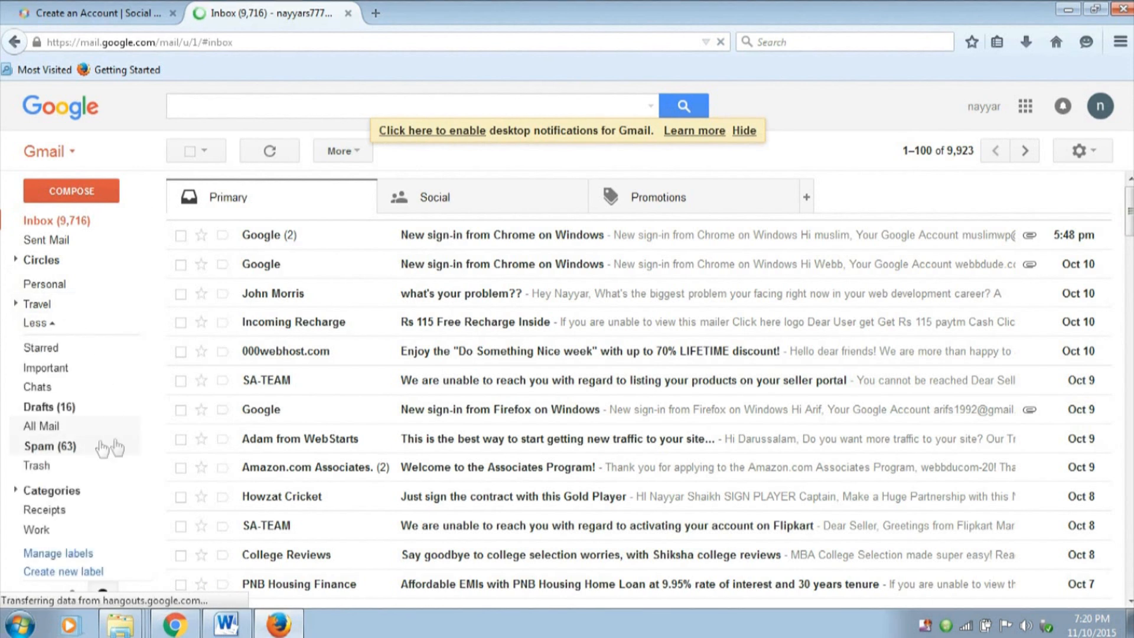
{"action": "left_click", "coordinate": [62, 451]}
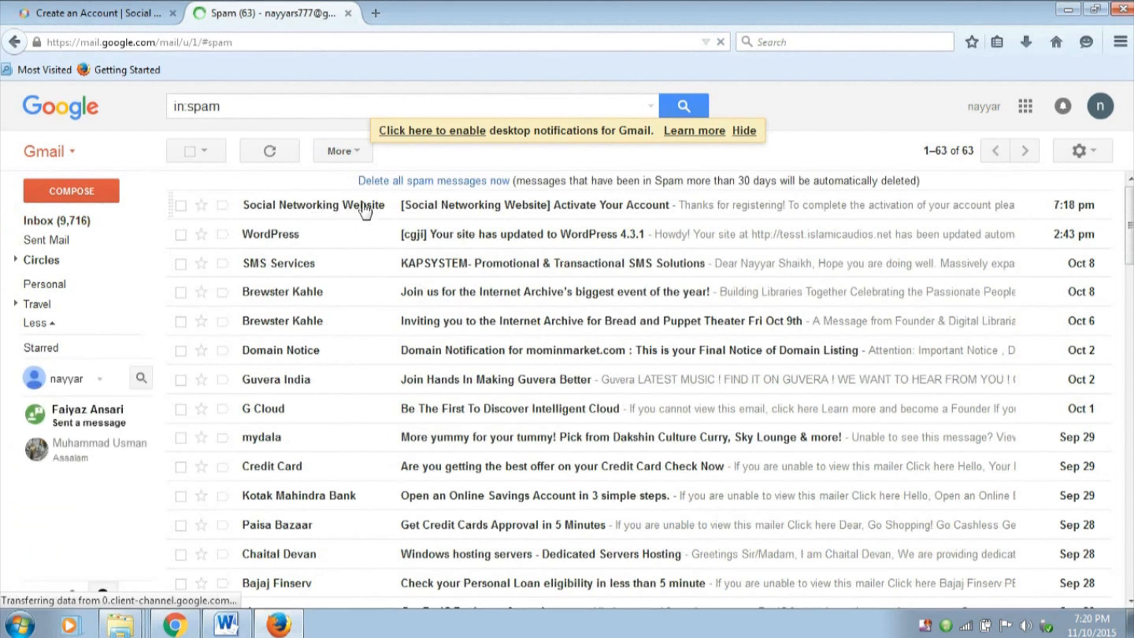
{"action": "left_click", "coordinate": [436, 208]}
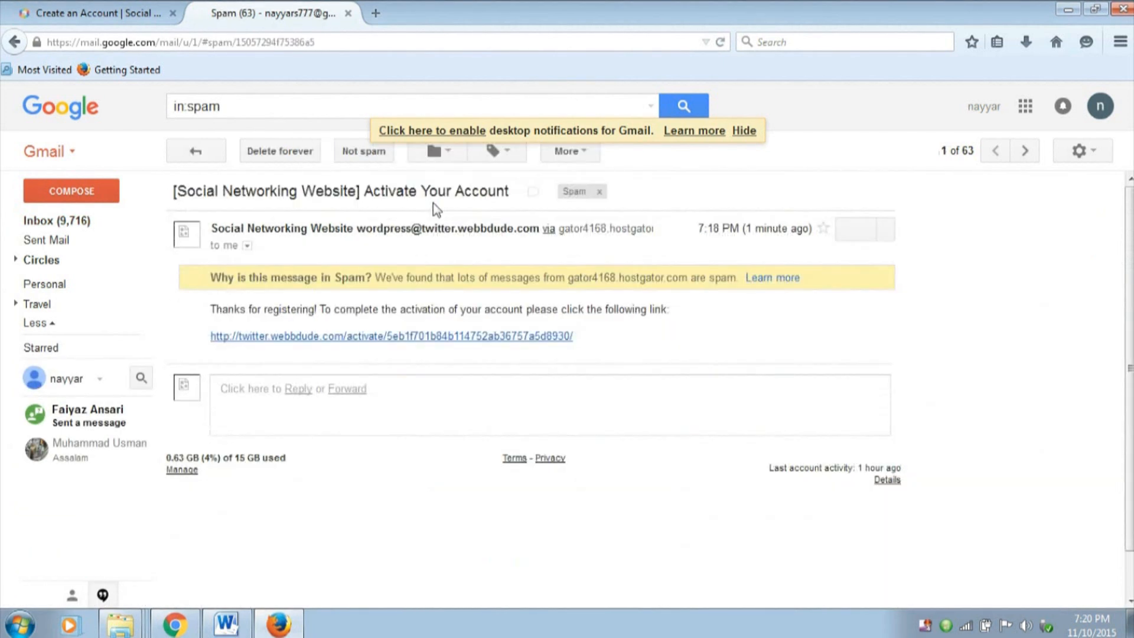
{"action": "left_click", "coordinate": [423, 337]}
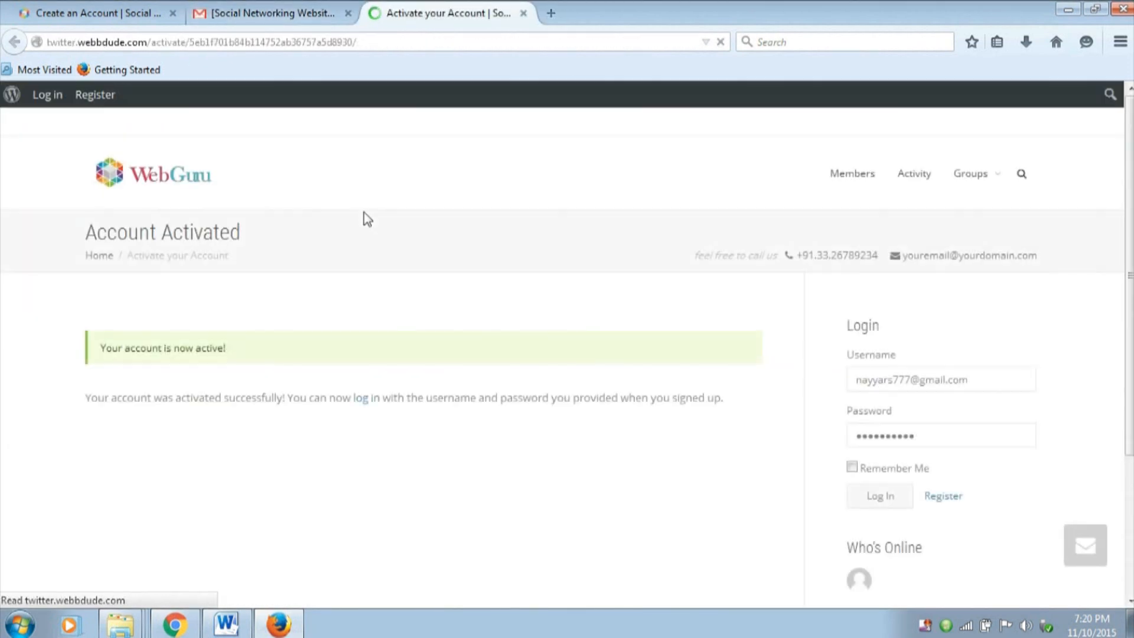
Log in from the account activation page with the new member's username and account password
{"action": "scroll", "coordinate": [648, 387], "scroll_direction": "down", "scroll_amount": 2}
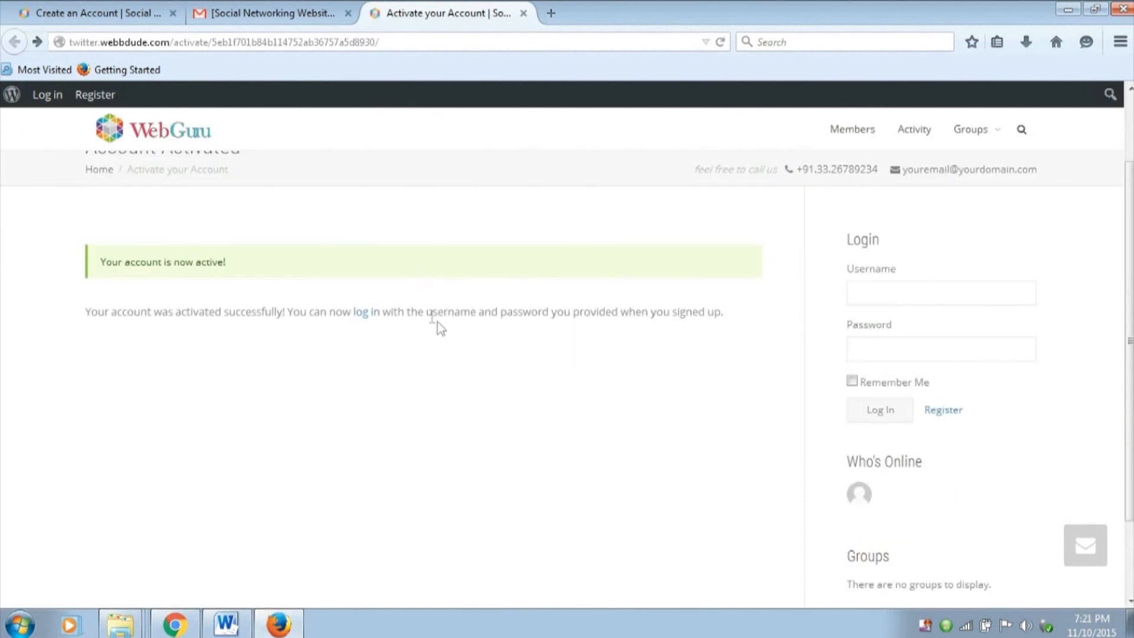
{"action": "double_click", "coordinate": [893, 290]}
{"action": "left_click", "coordinate": [1004, 339]}
{"action": "left_click", "coordinate": [934, 291]}
{"action": "type", "text": "afzal"}
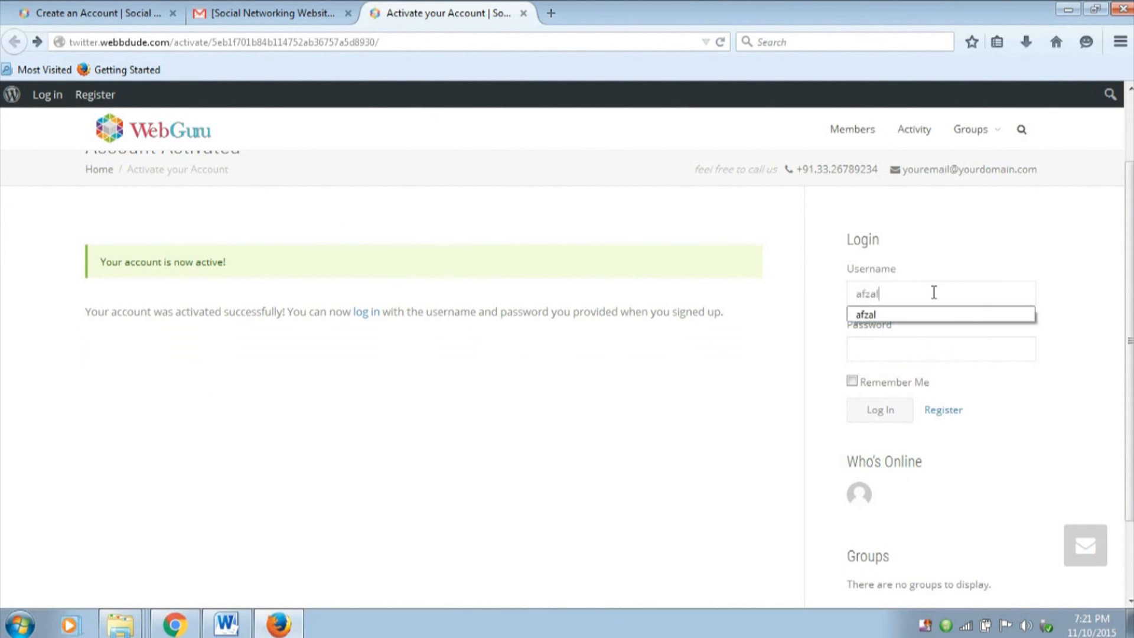
{"action": "key", "text": "Tab"}
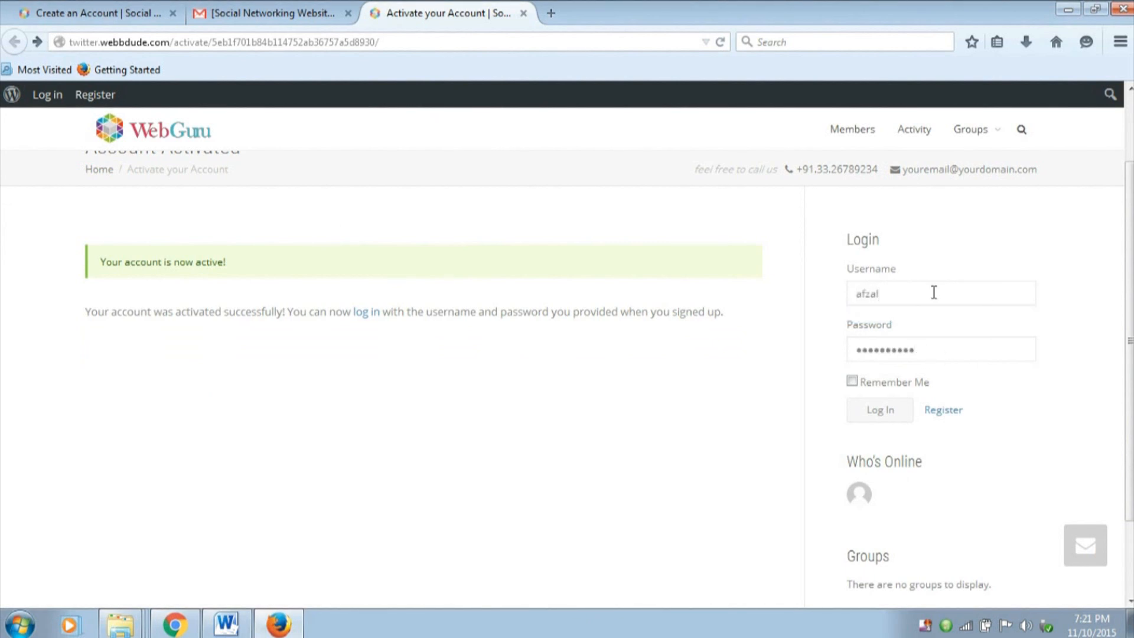
{"action": "key", "text": "Tab"}
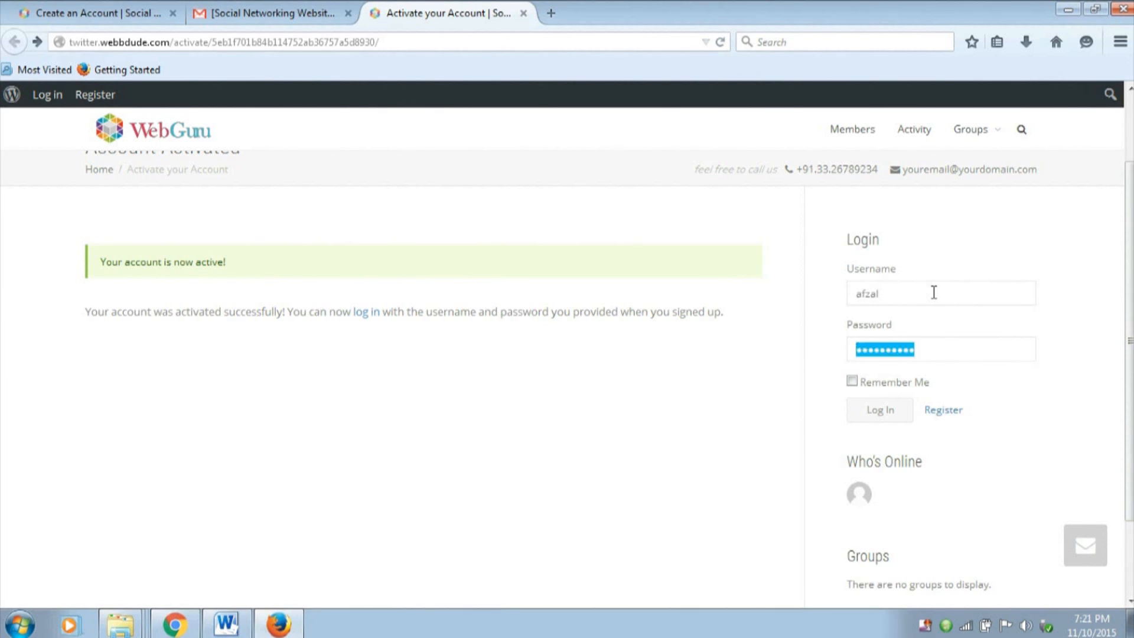
{"action": "type", "text": "a"}
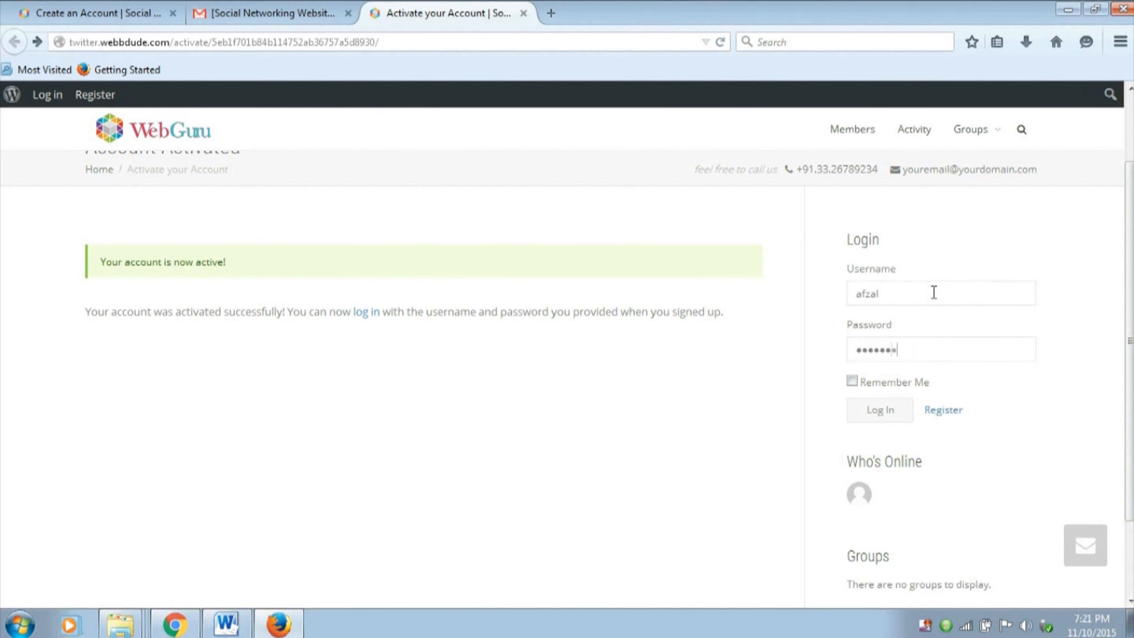
{"action": "key", "text": "Return"}
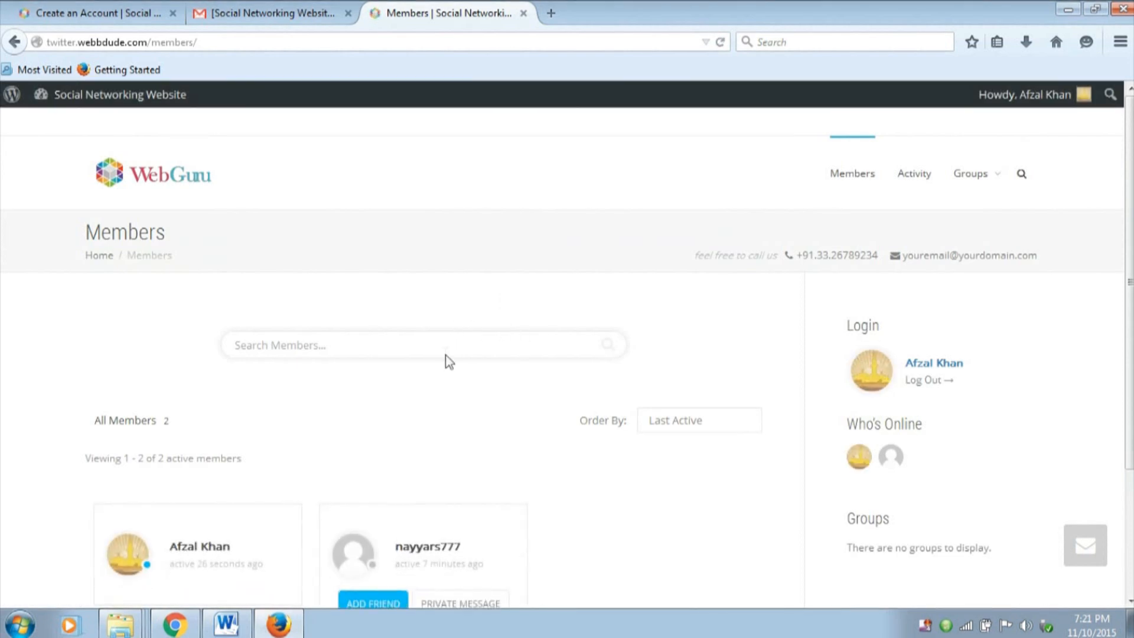
Look through the Members directory, open the new member's own profile and go to its Change Profile Photo upload area
{"action": "scroll", "coordinate": [378, 372], "scroll_direction": "down", "scroll_amount": 3}
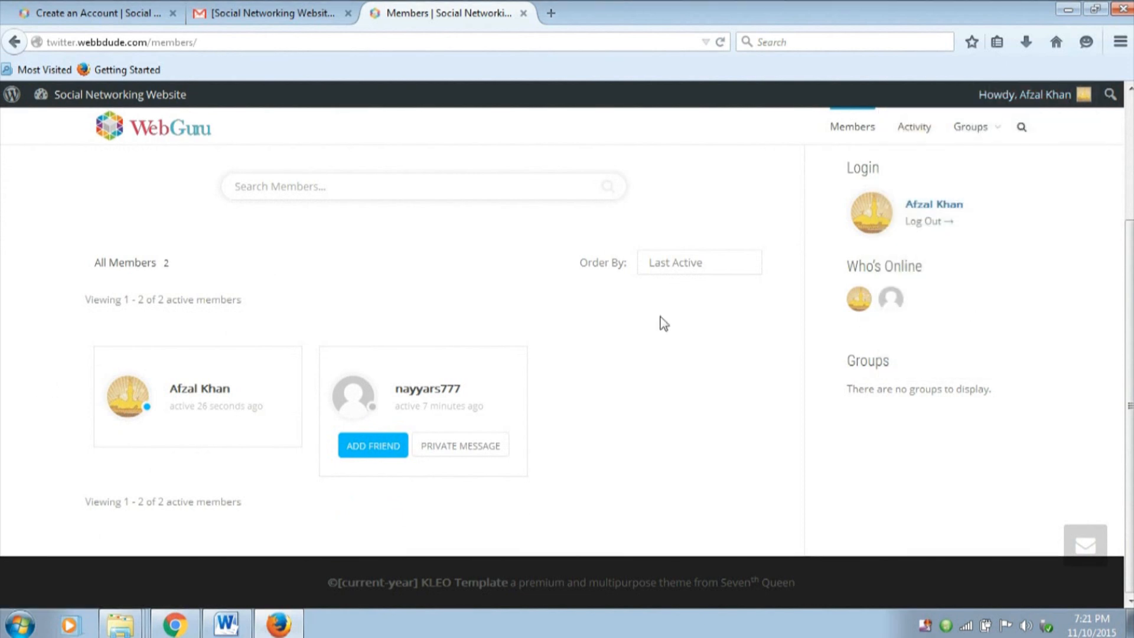
{"action": "scroll", "coordinate": [213, 393], "scroll_direction": "up", "scroll_amount": 3}
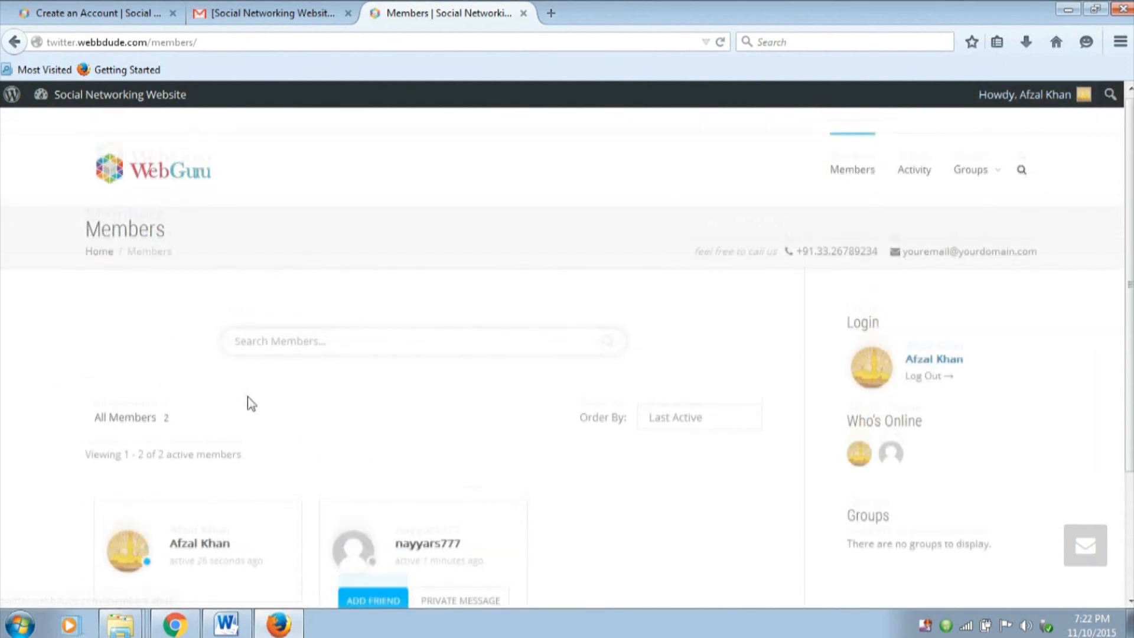
{"action": "scroll", "coordinate": [247, 399], "scroll_direction": "down", "scroll_amount": 2}
{"action": "left_click", "coordinate": [192, 454]}
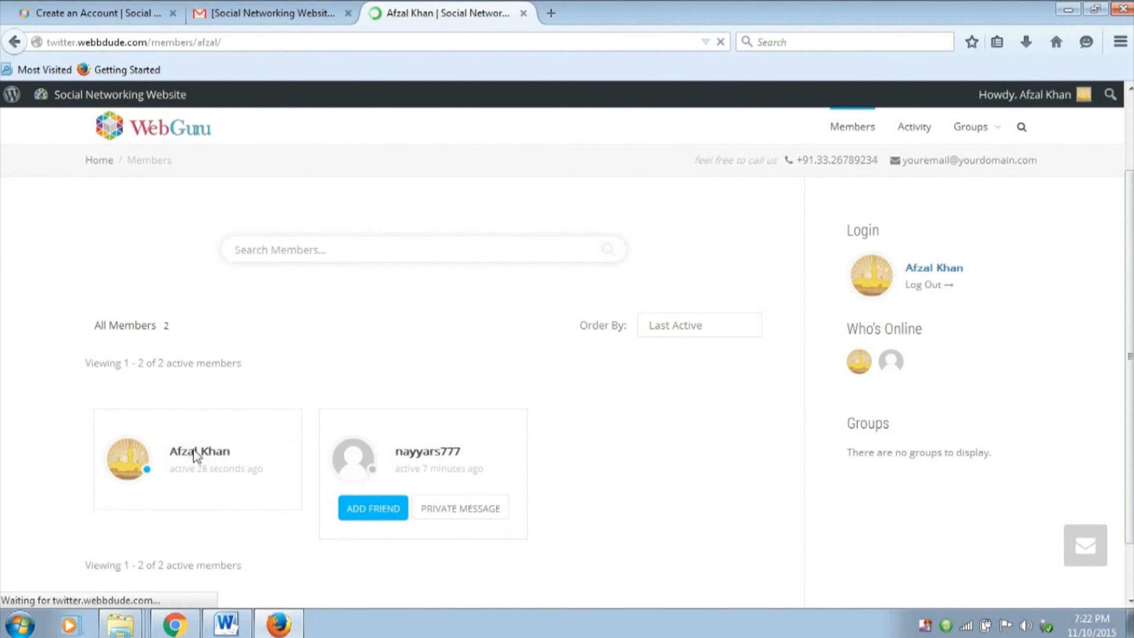
{"action": "scroll", "coordinate": [693, 349], "scroll_direction": "down", "scroll_amount": 3}
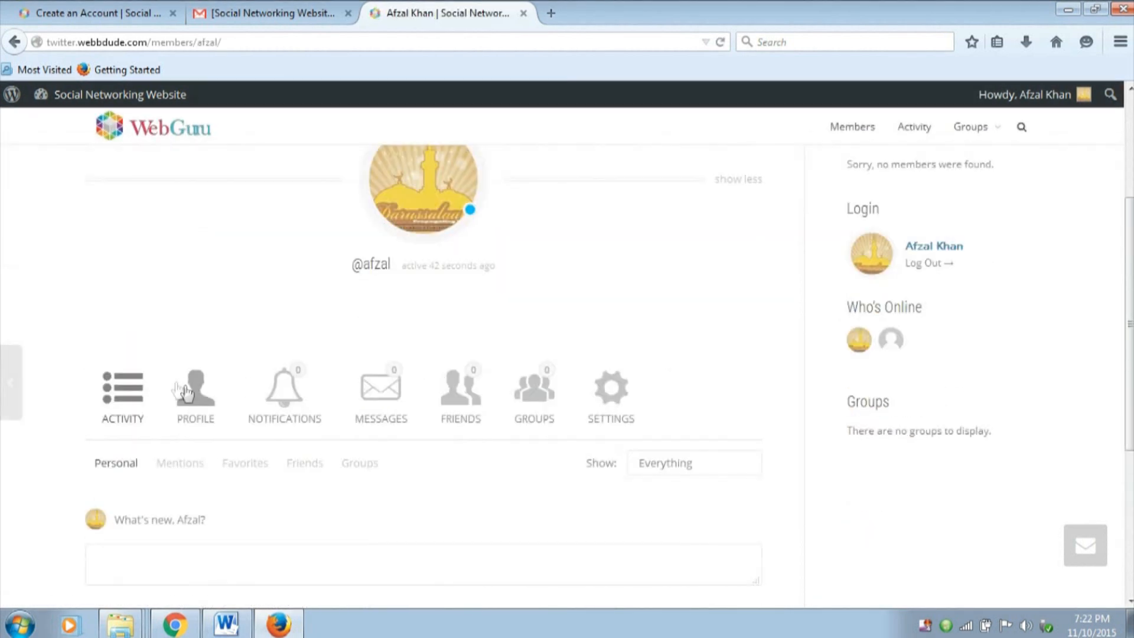
{"action": "left_click", "coordinate": [187, 391]}
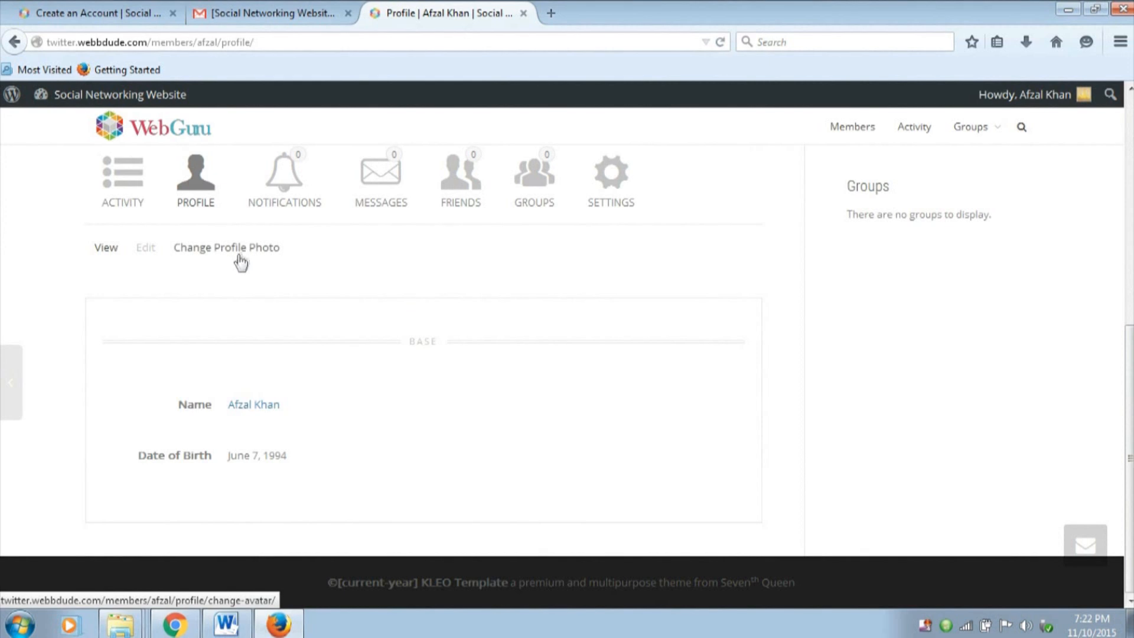
{"action": "left_click", "coordinate": [242, 260]}
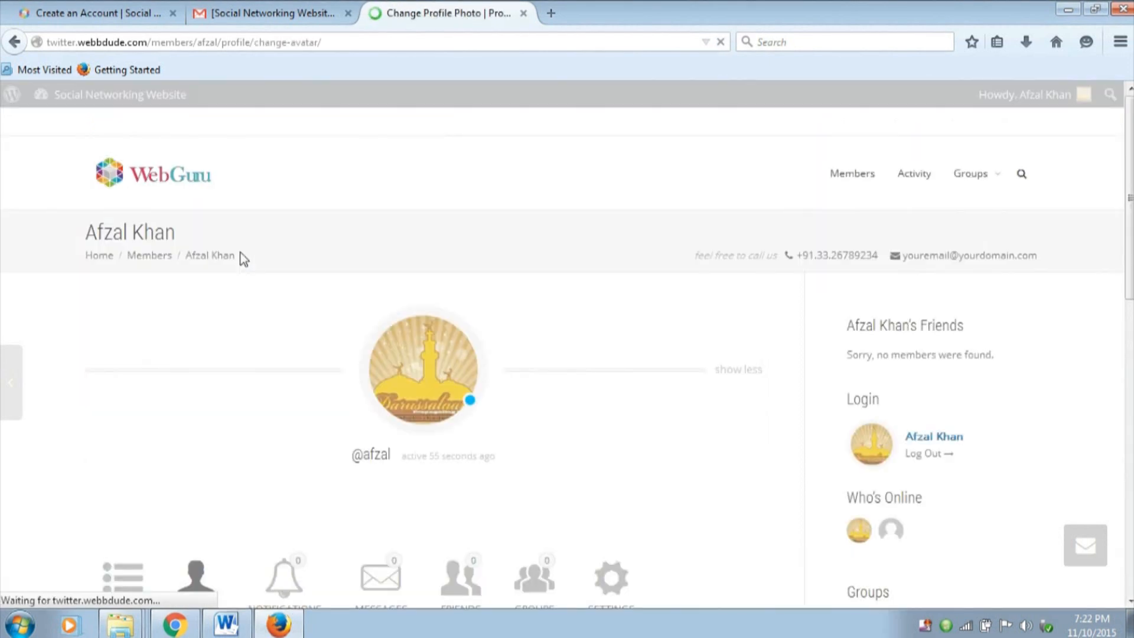
{"action": "scroll", "coordinate": [455, 269], "scroll_direction": "down", "scroll_amount": 6}
{"action": "scroll", "coordinate": [456, 268], "scroll_direction": "down", "scroll_amount": 2}
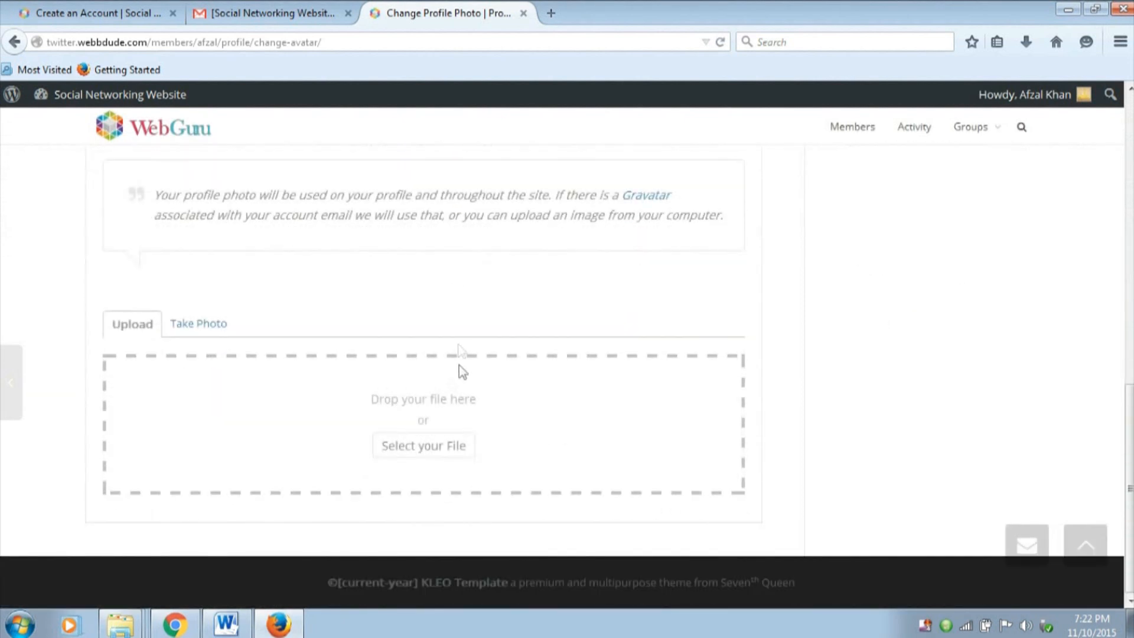
Upload the Eminem image from the desktop's WebFiles folder as the profile photo
{"action": "left_click", "coordinate": [418, 446]}
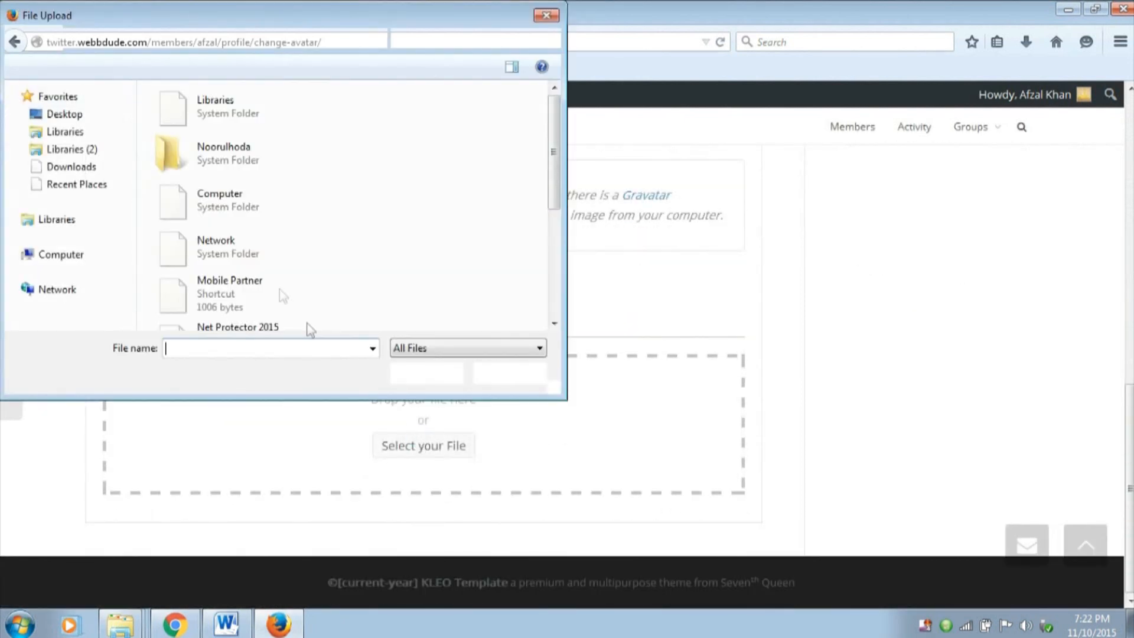
{"action": "scroll", "coordinate": [440, 203], "scroll_direction": "down", "scroll_amount": 3}
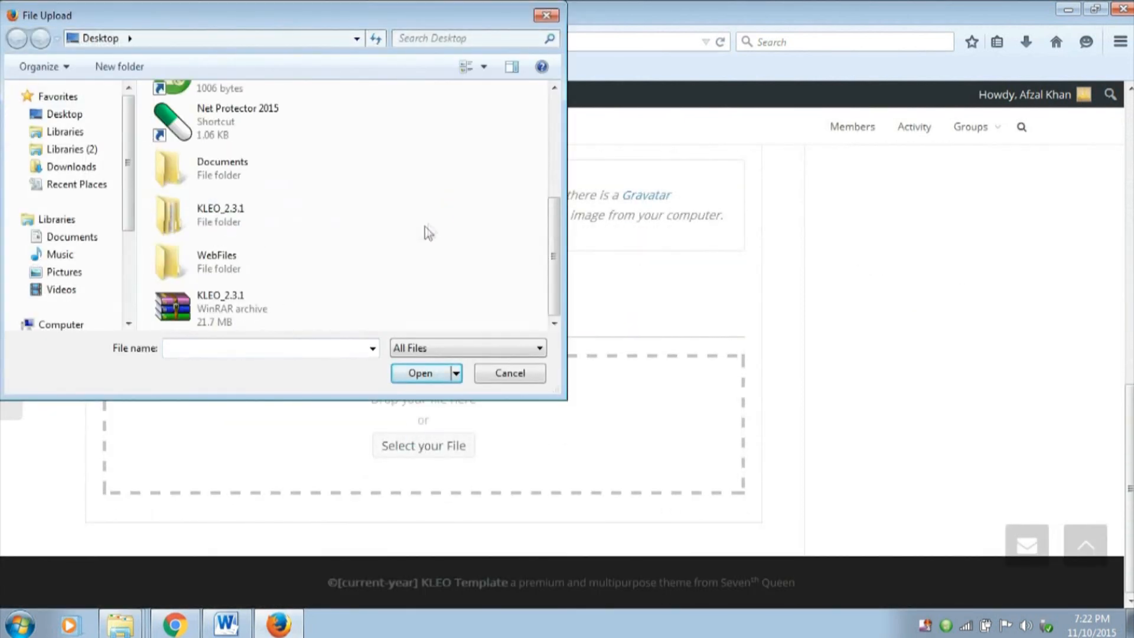
{"action": "double_click", "coordinate": [247, 269]}
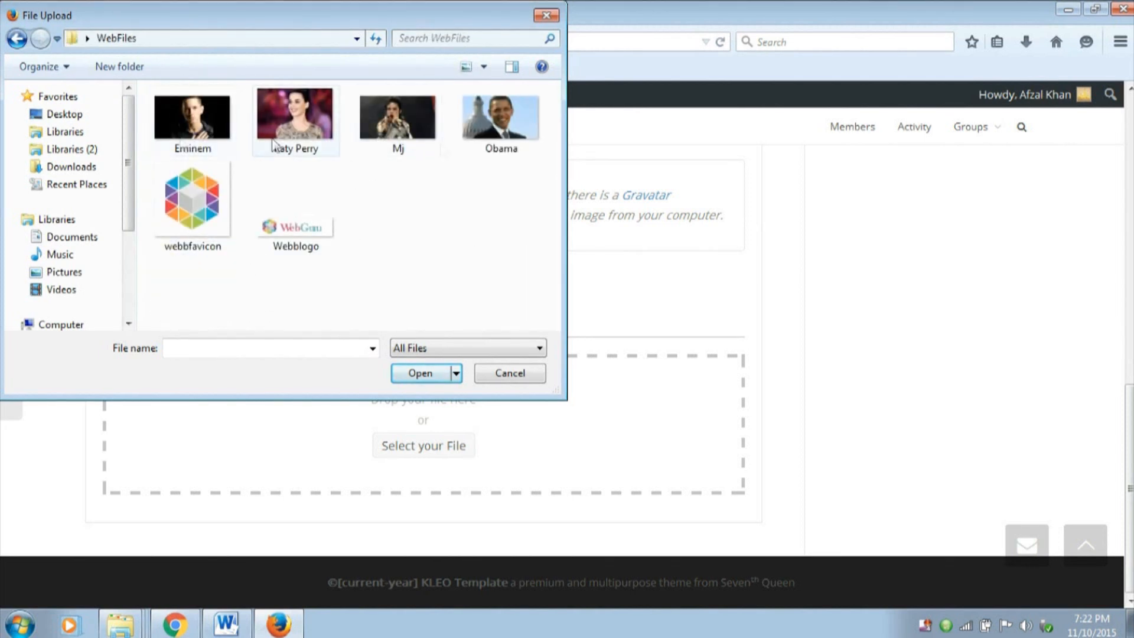
{"action": "left_click", "coordinate": [203, 132]}
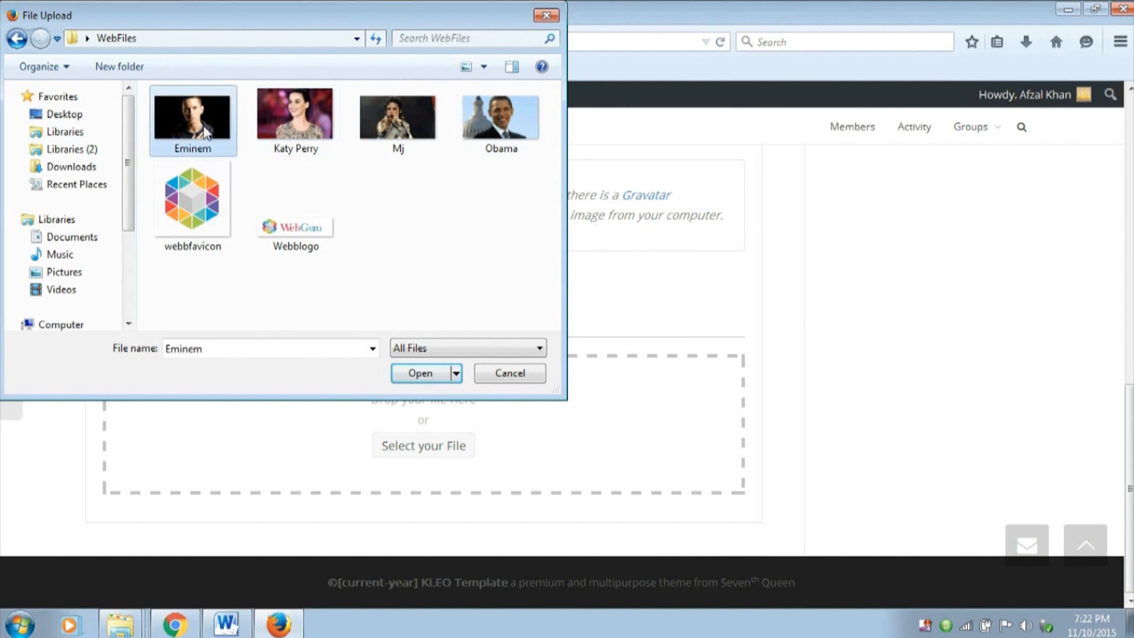
{"action": "left_click", "coordinate": [420, 373]}
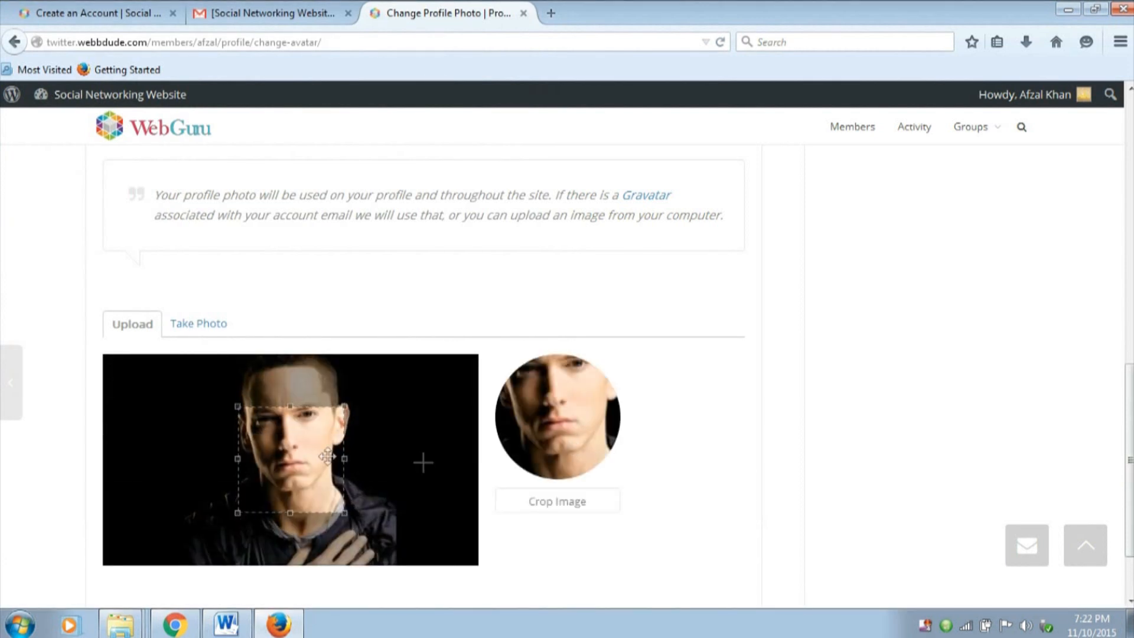
Enlarge the crop area to the photo's full height around the head and shoulders and crop the image
{"action": "left_click_drag", "start_coordinate": [238, 406], "coordinate": [139, 307]}
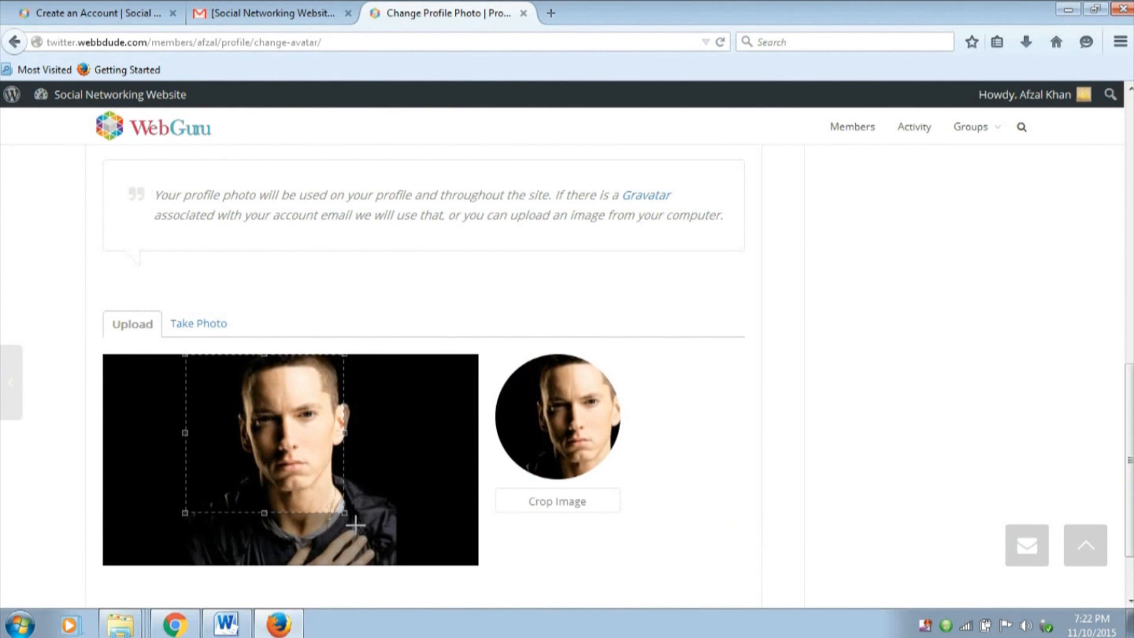
{"action": "left_click_drag", "start_coordinate": [344, 513], "coordinate": [405, 550]}
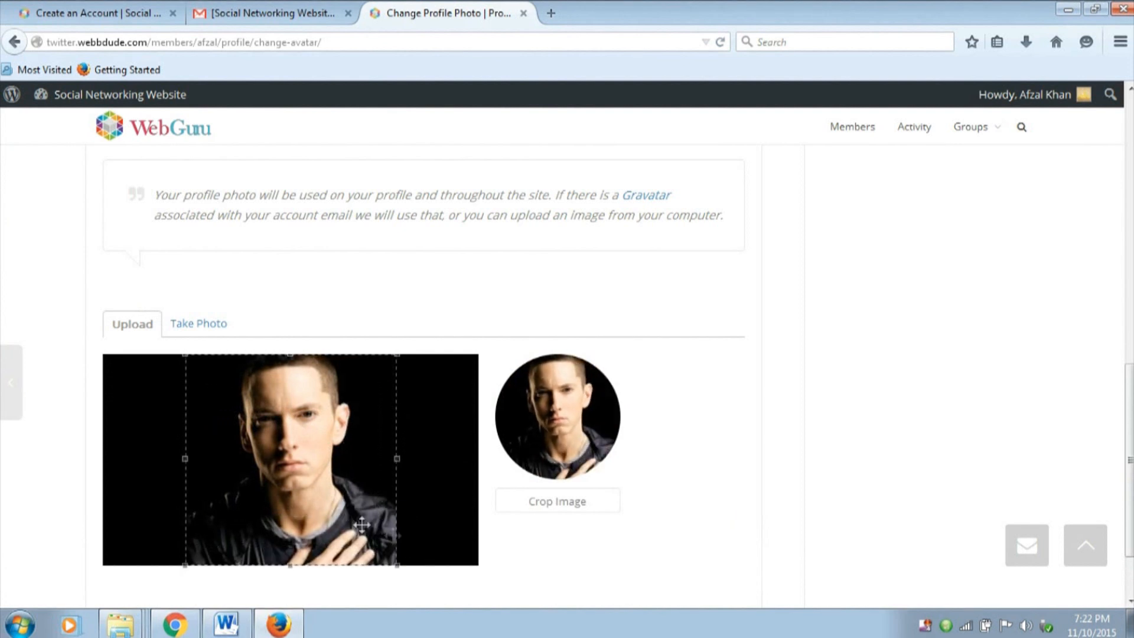
{"action": "left_click", "coordinate": [552, 506]}
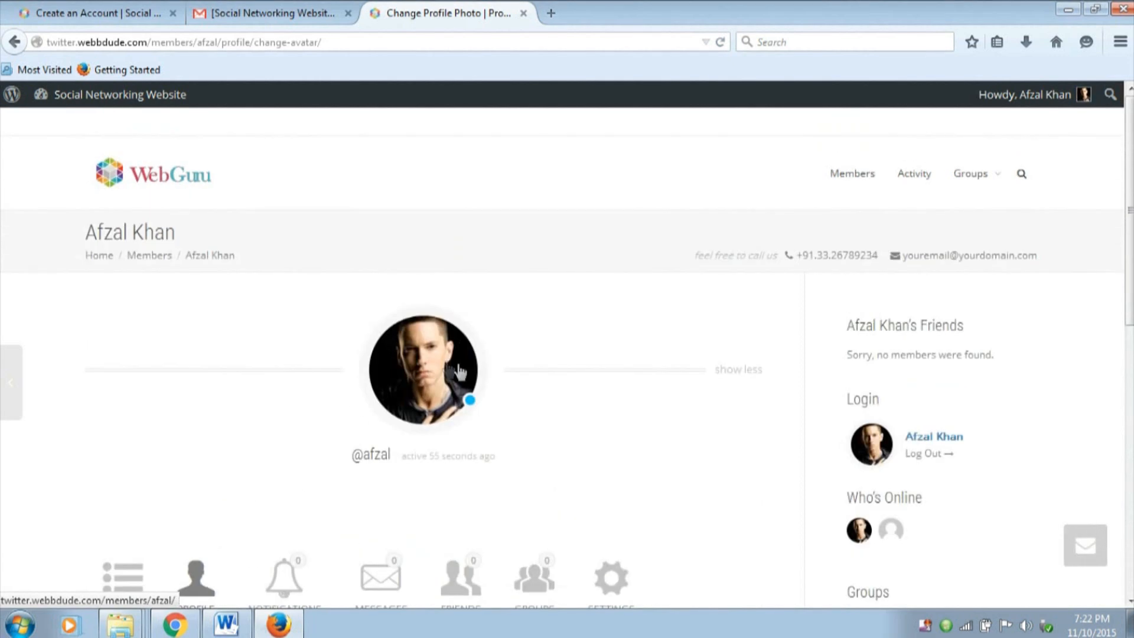
Return to the Members directory and send a friend request to the site administrator's account
{"action": "scroll", "coordinate": [449, 378], "scroll_direction": "down", "scroll_amount": 5}
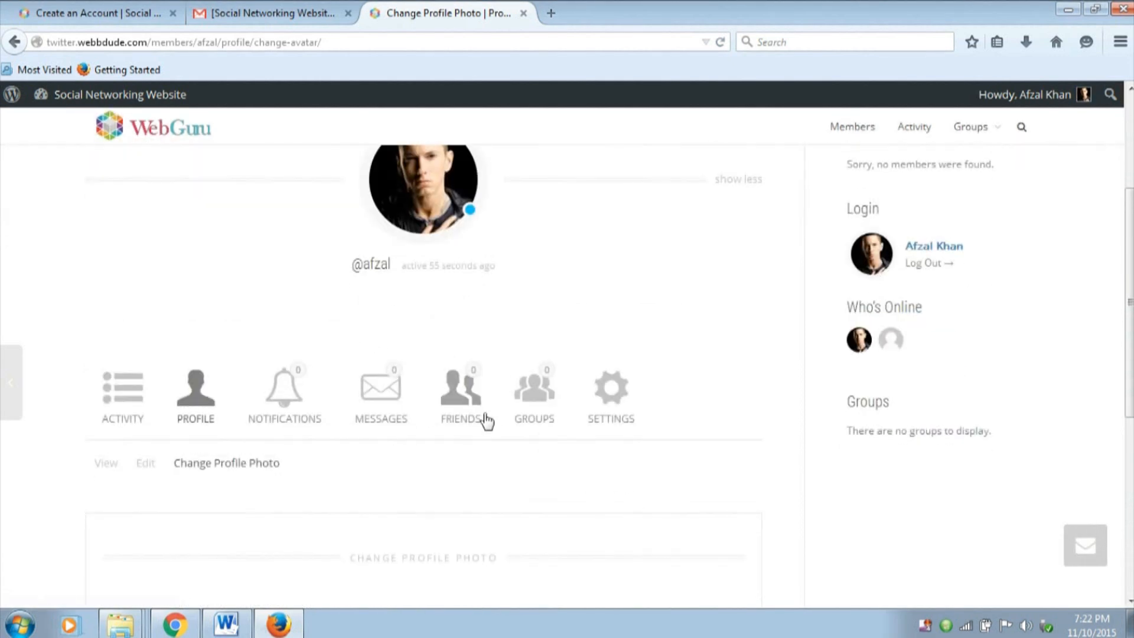
{"action": "scroll", "coordinate": [486, 417], "scroll_direction": "up", "scroll_amount": 5}
{"action": "left_click", "coordinate": [169, 194]}
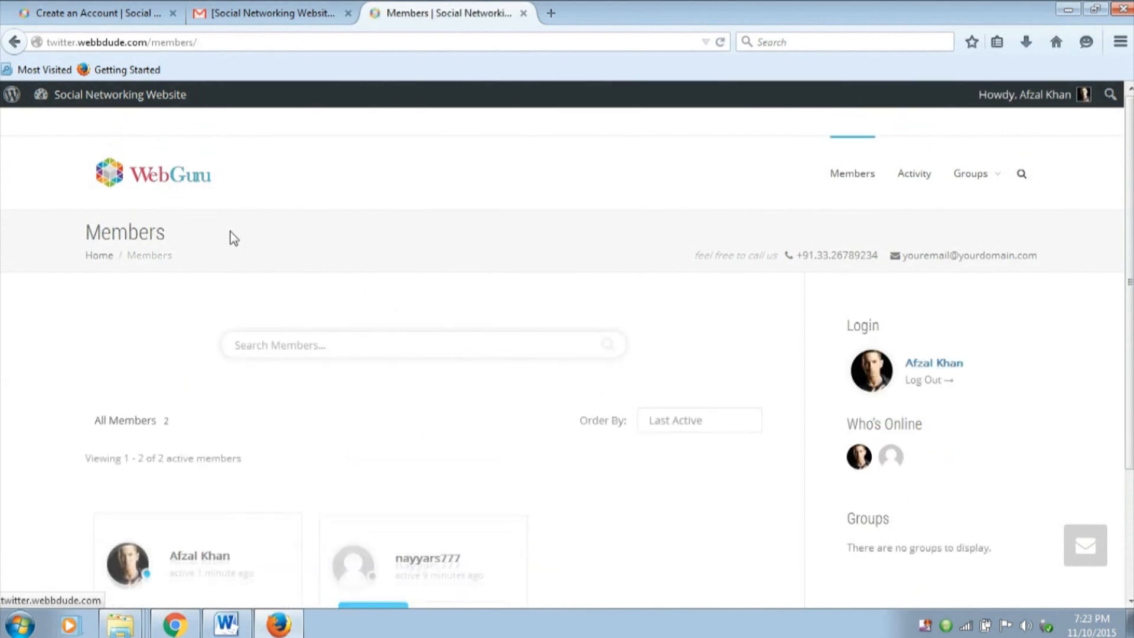
{"action": "scroll", "coordinate": [234, 233], "scroll_direction": "down", "scroll_amount": 3}
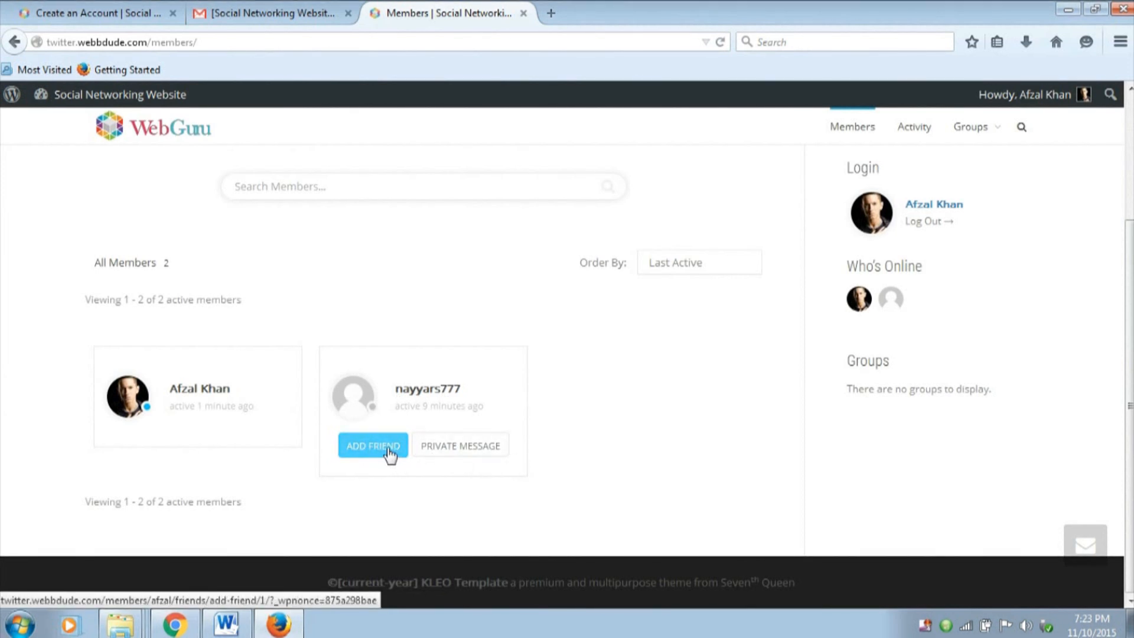
{"action": "left_click", "coordinate": [385, 462]}
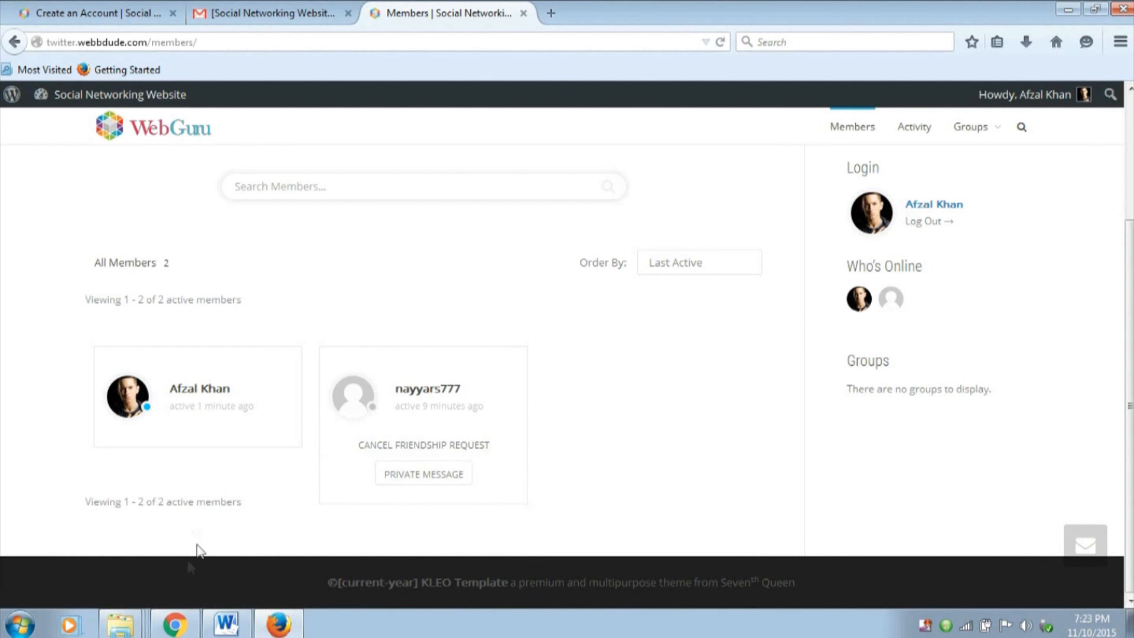
Switch to Chrome, reload the Members page as the administrator and check the account's notifications for the friend request
{"action": "left_click", "coordinate": [180, 629]}
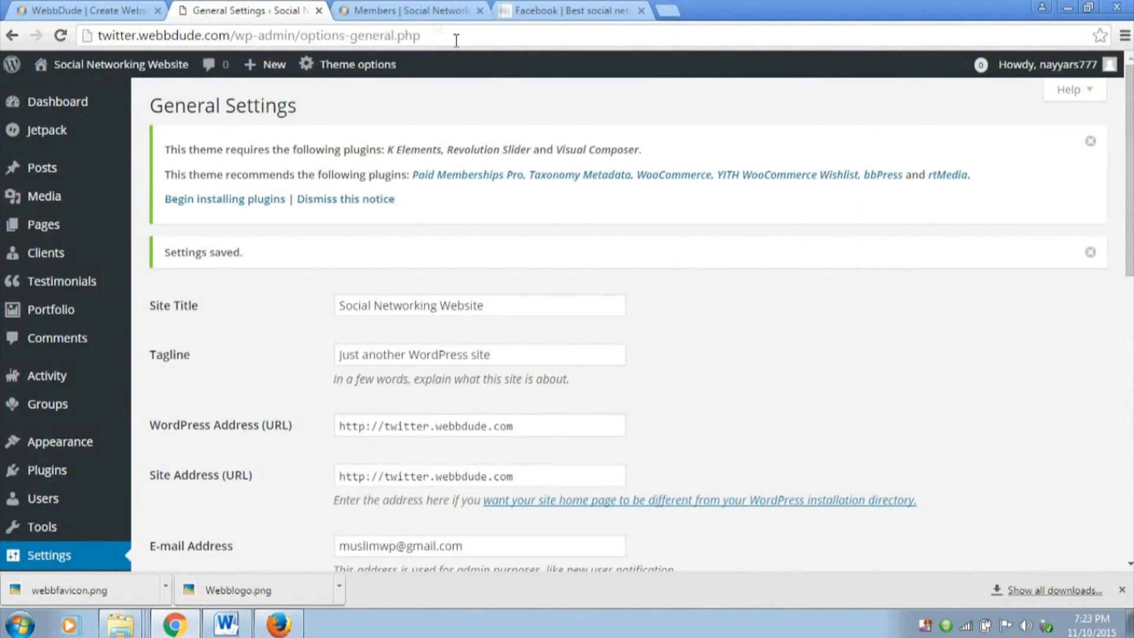
{"action": "left_click", "coordinate": [411, 10]}
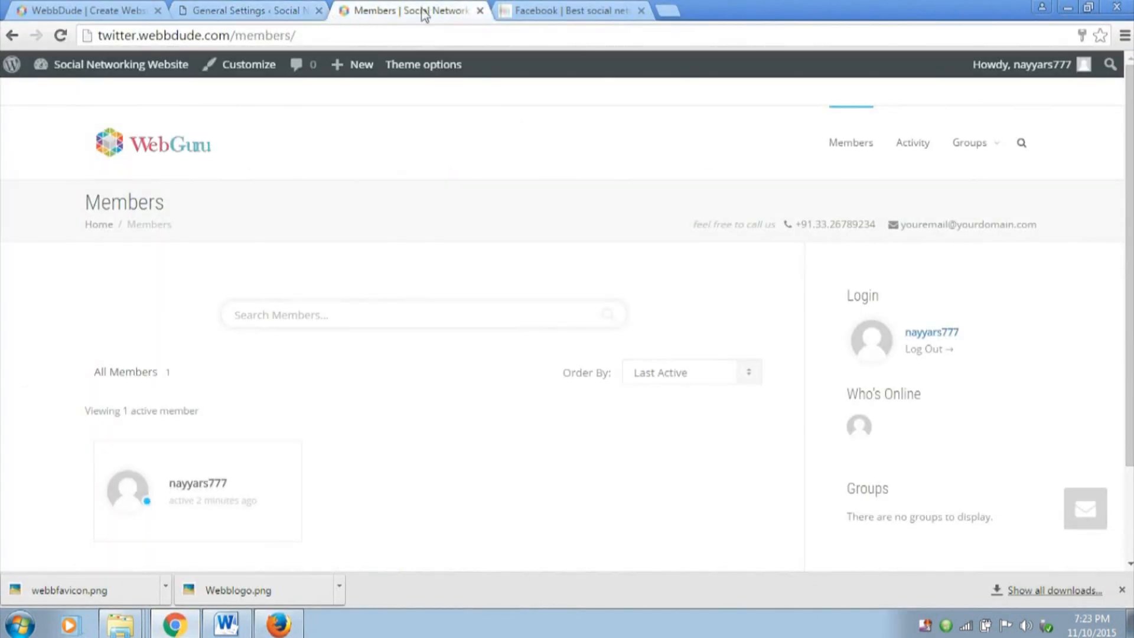
{"action": "left_click", "coordinate": [61, 35]}
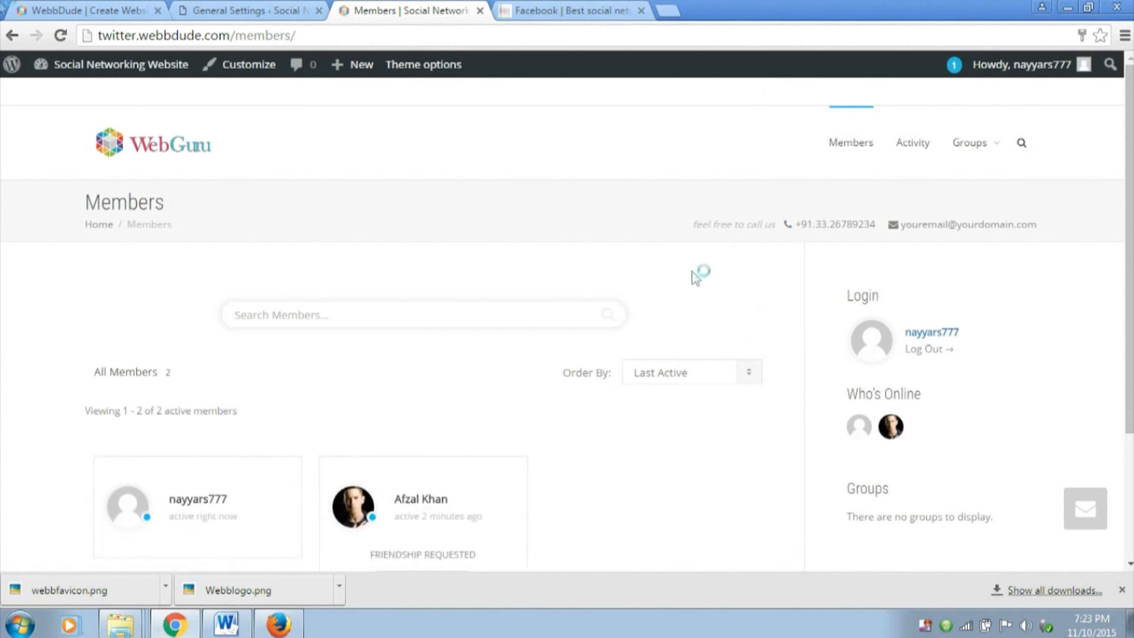
{"action": "mouse_move", "coordinate": [1023, 71]}
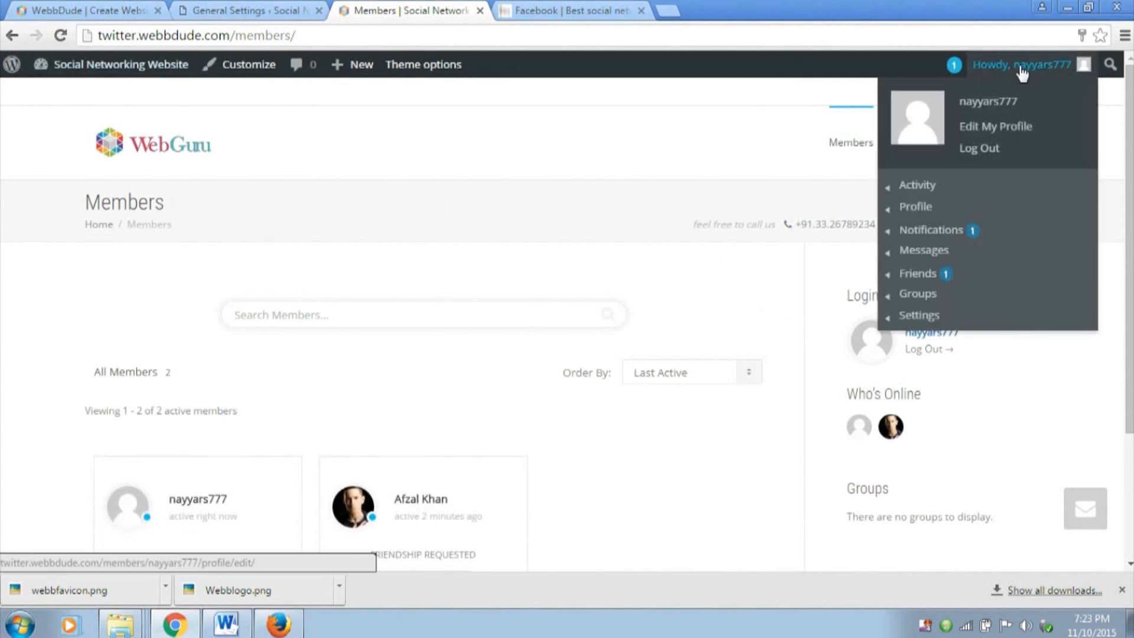
{"action": "mouse_move", "coordinate": [974, 239]}
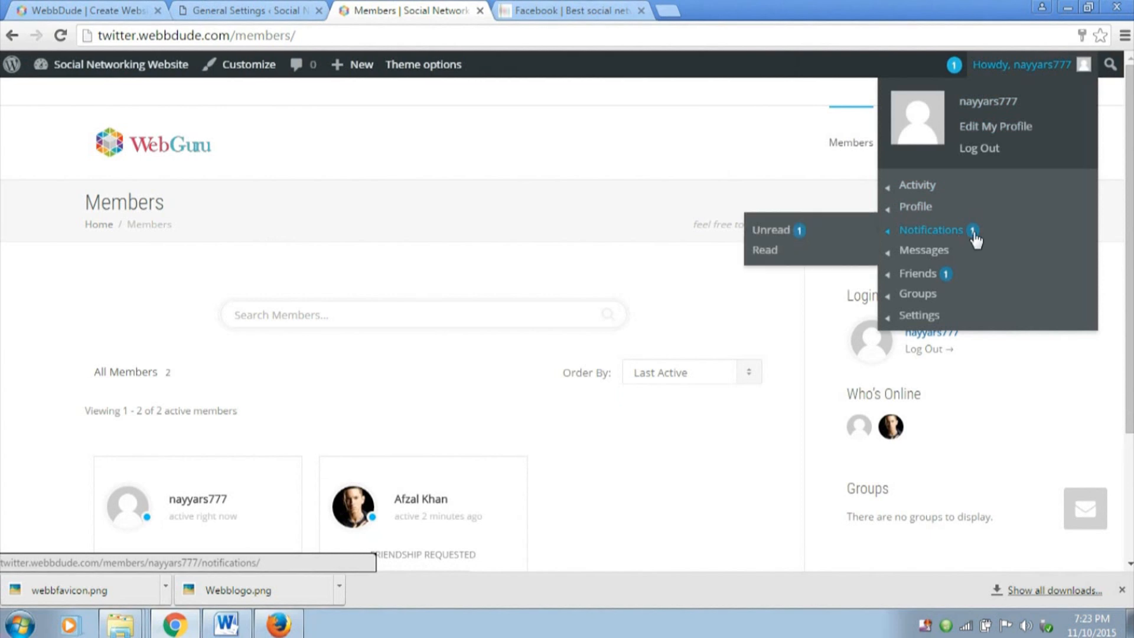
{"action": "mouse_move", "coordinate": [968, 147]}
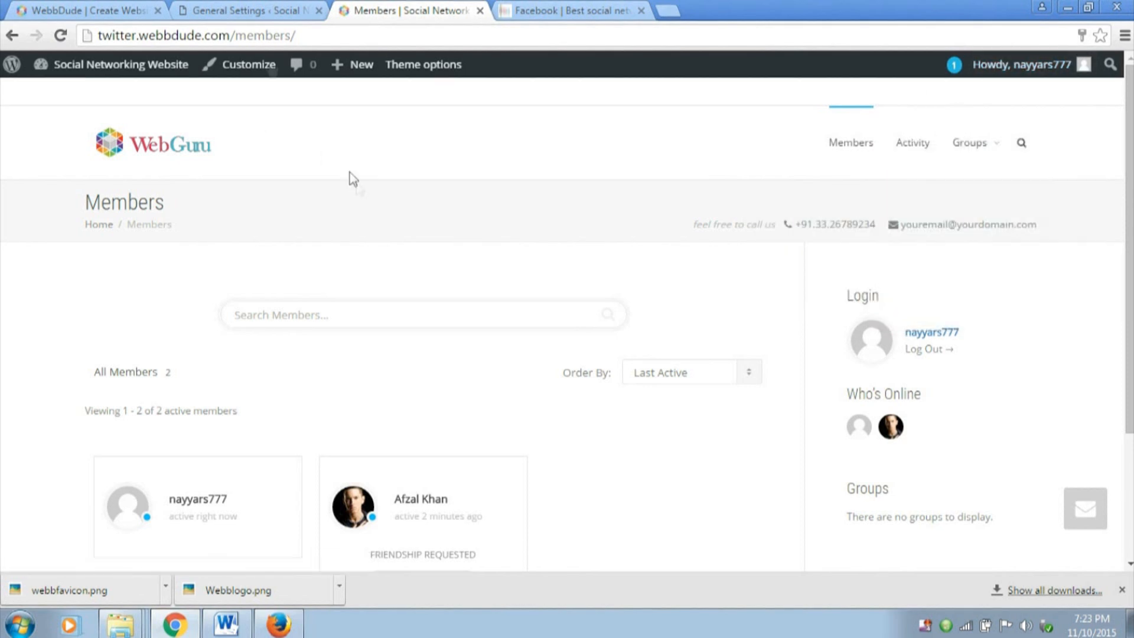
In the theme's header options, choose the layout with the logo at left and the menu at right, and save the theme settings
{"action": "left_click", "coordinate": [253, 8]}
{"action": "mouse_move", "coordinate": [366, 75]}
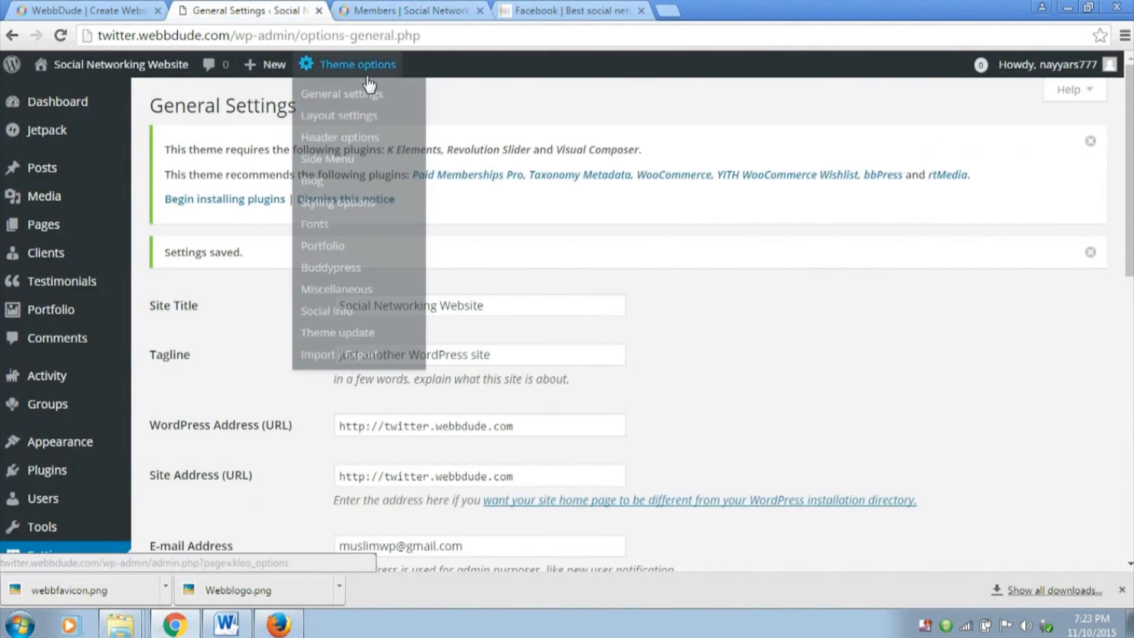
{"action": "left_click", "coordinate": [367, 75]}
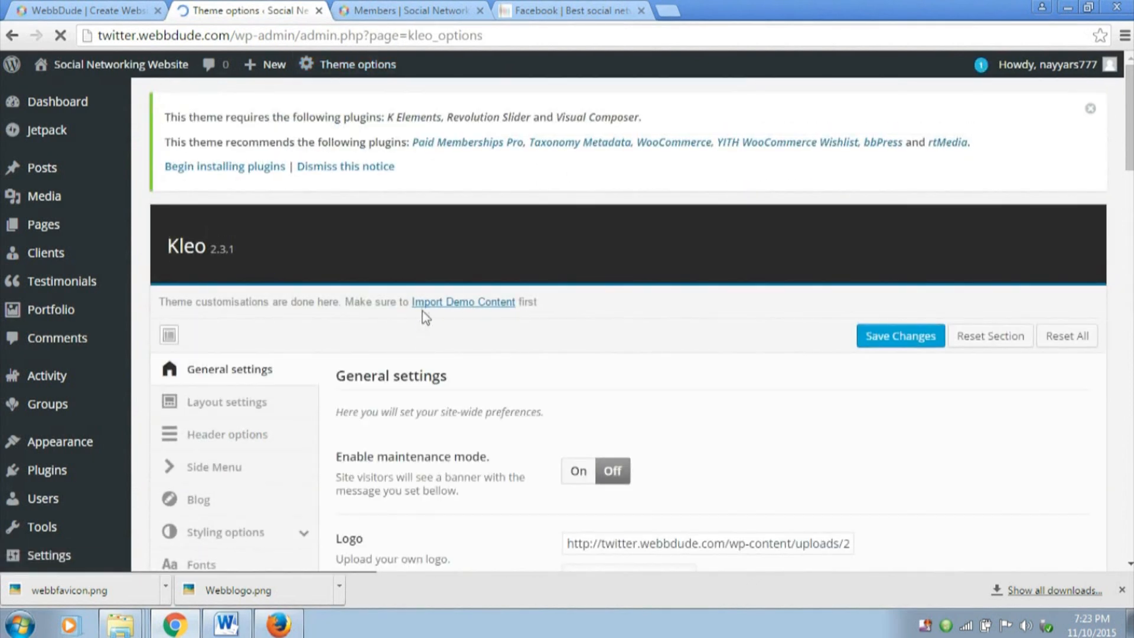
{"action": "scroll", "coordinate": [222, 436], "scroll_direction": "down", "scroll_amount": 3}
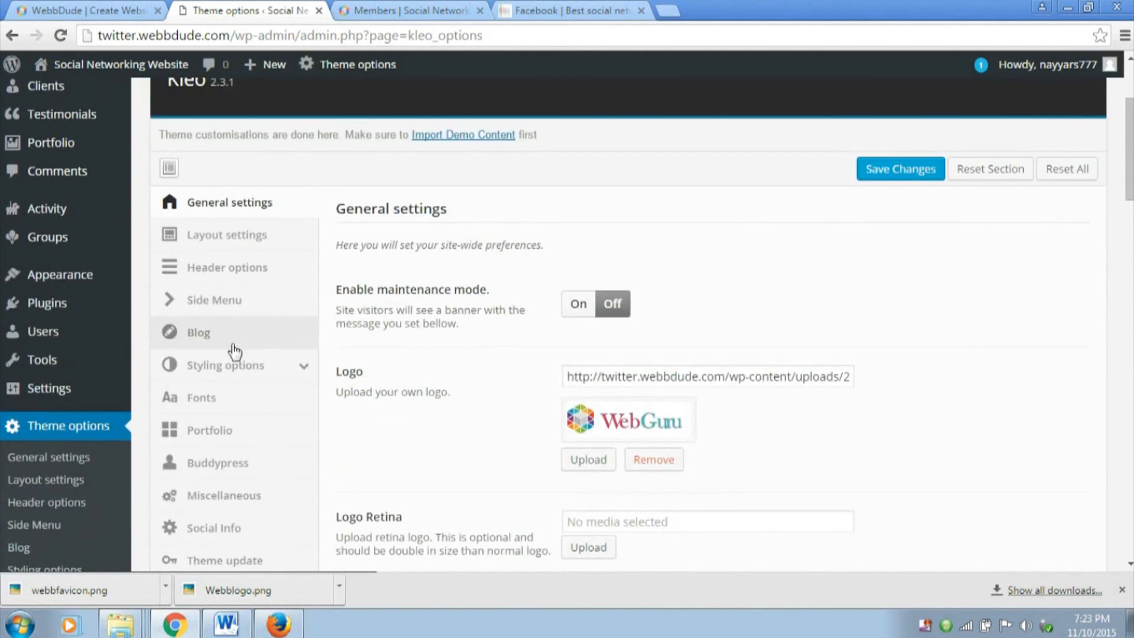
{"action": "left_click", "coordinate": [238, 271]}
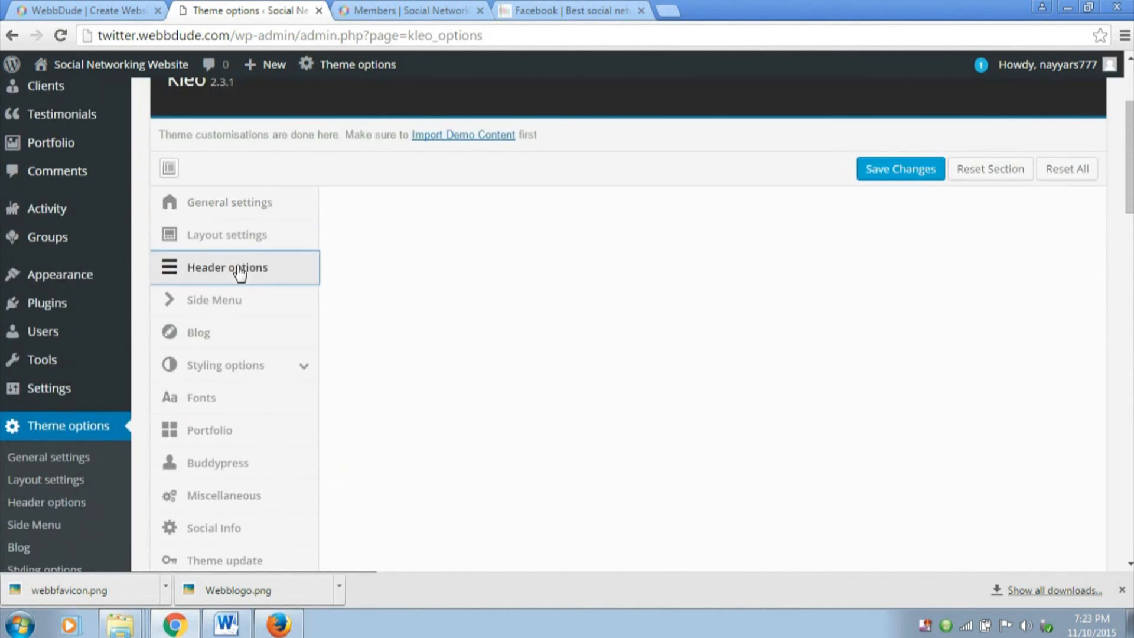
{"action": "scroll", "coordinate": [726, 310], "scroll_direction": "down", "scroll_amount": 1}
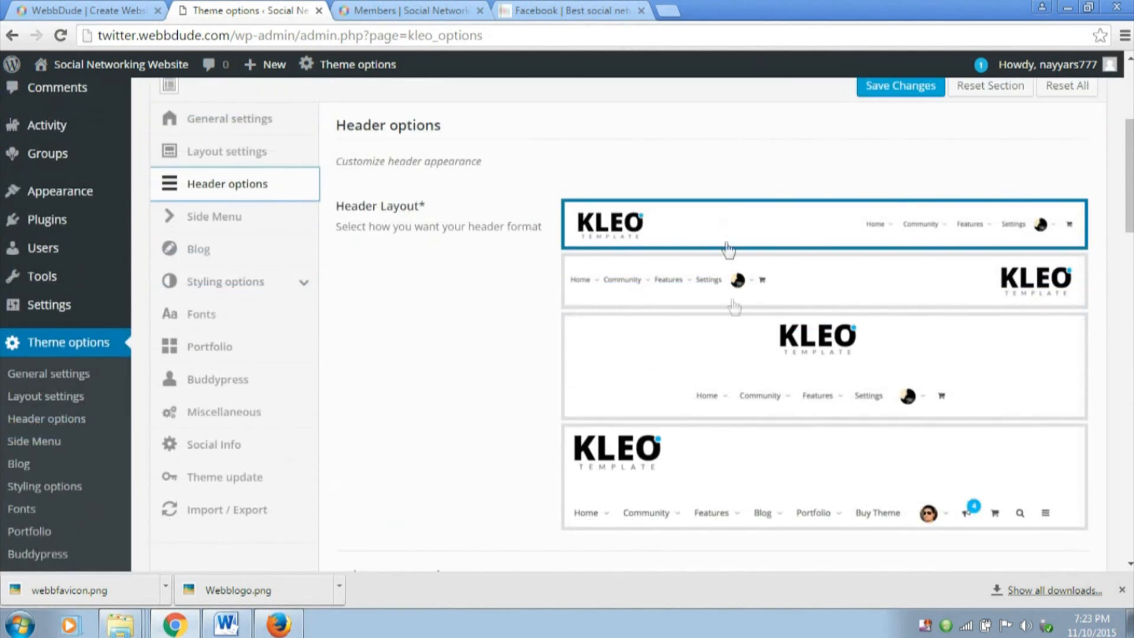
{"action": "left_click", "coordinate": [681, 238]}
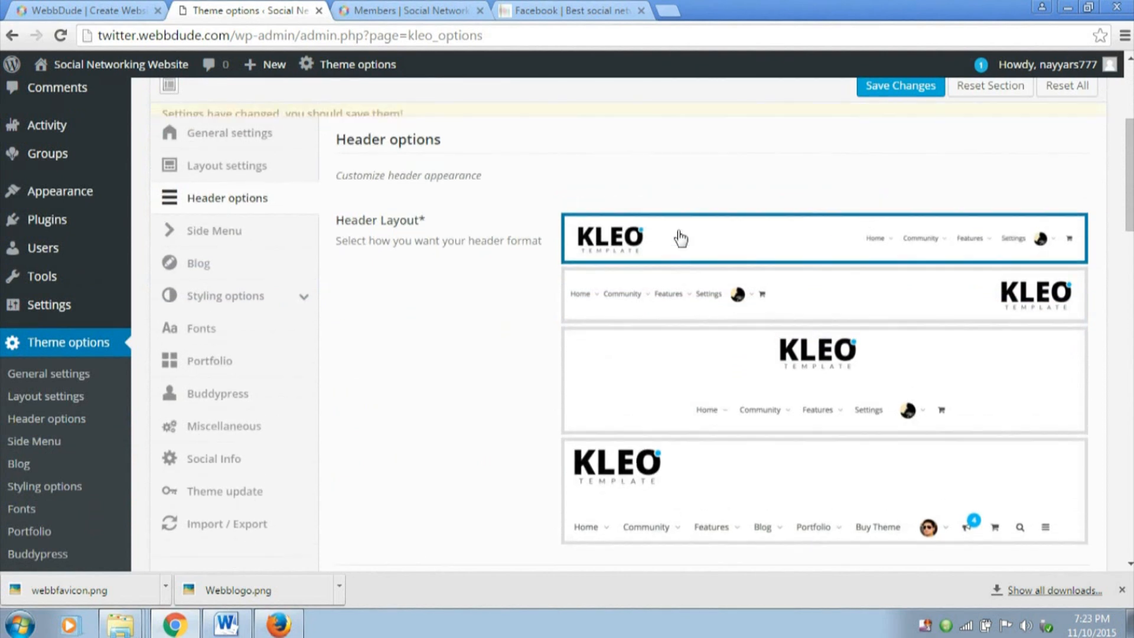
{"action": "scroll", "coordinate": [707, 295], "scroll_direction": "down", "scroll_amount": 10}
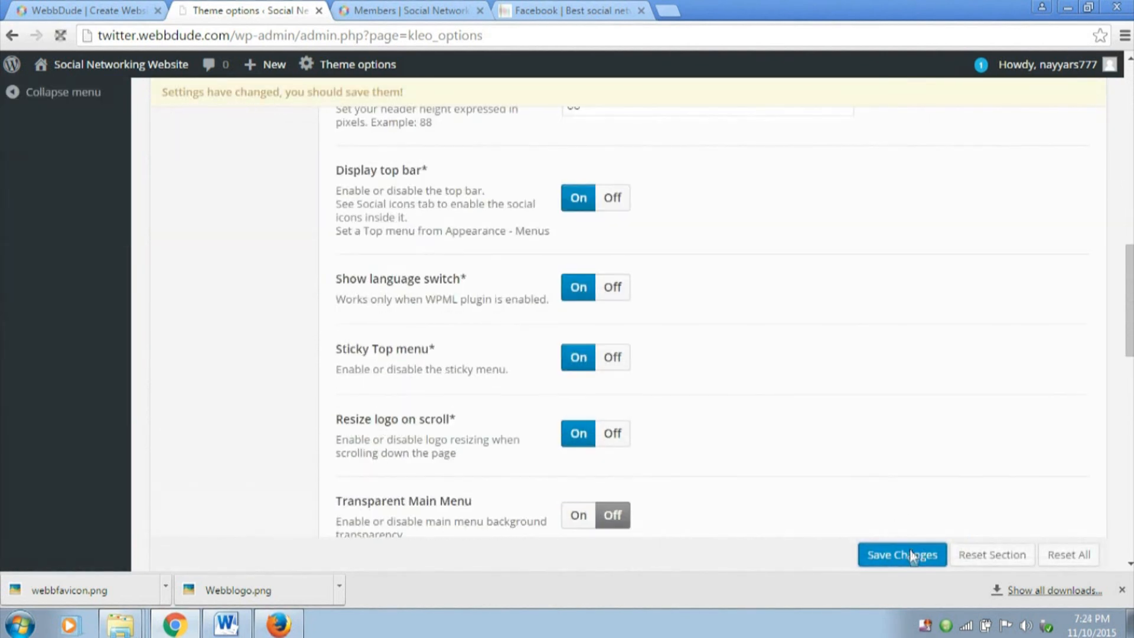
{"action": "left_click", "coordinate": [903, 555]}
{"action": "scroll", "coordinate": [594, 224], "scroll_direction": "down", "scroll_amount": 4}
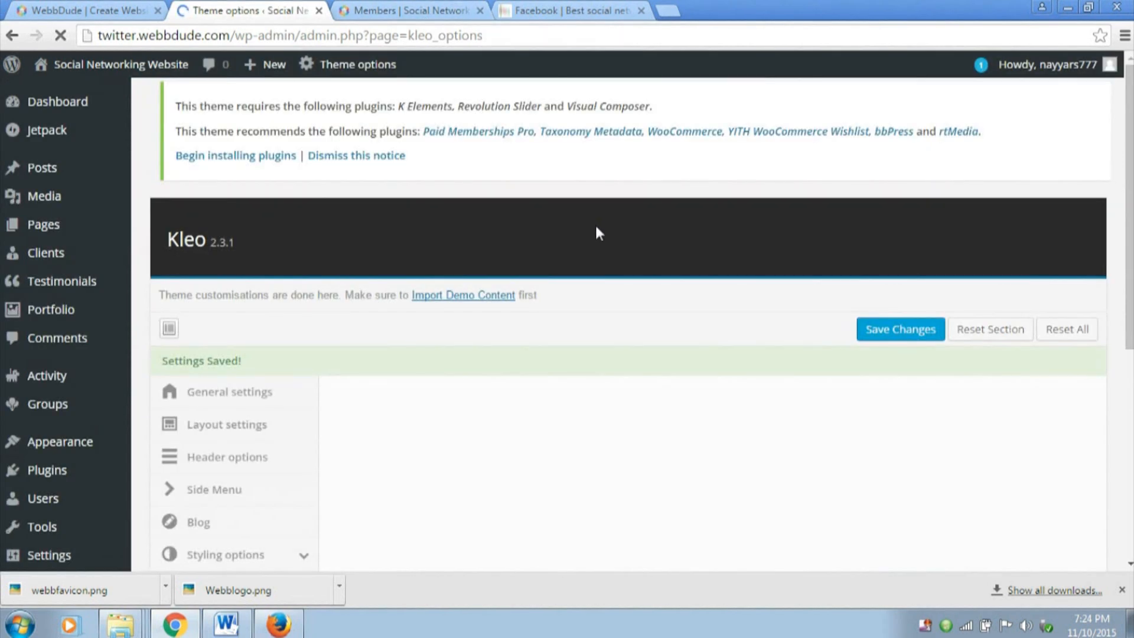
{"action": "scroll", "coordinate": [595, 224], "scroll_direction": "down", "scroll_amount": 2}
Open the site's menu management page from the WordPress dashboard to edit the Main Menu
{"action": "left_click", "coordinate": [420, 10]}
{"action": "left_click", "coordinate": [258, 8]}
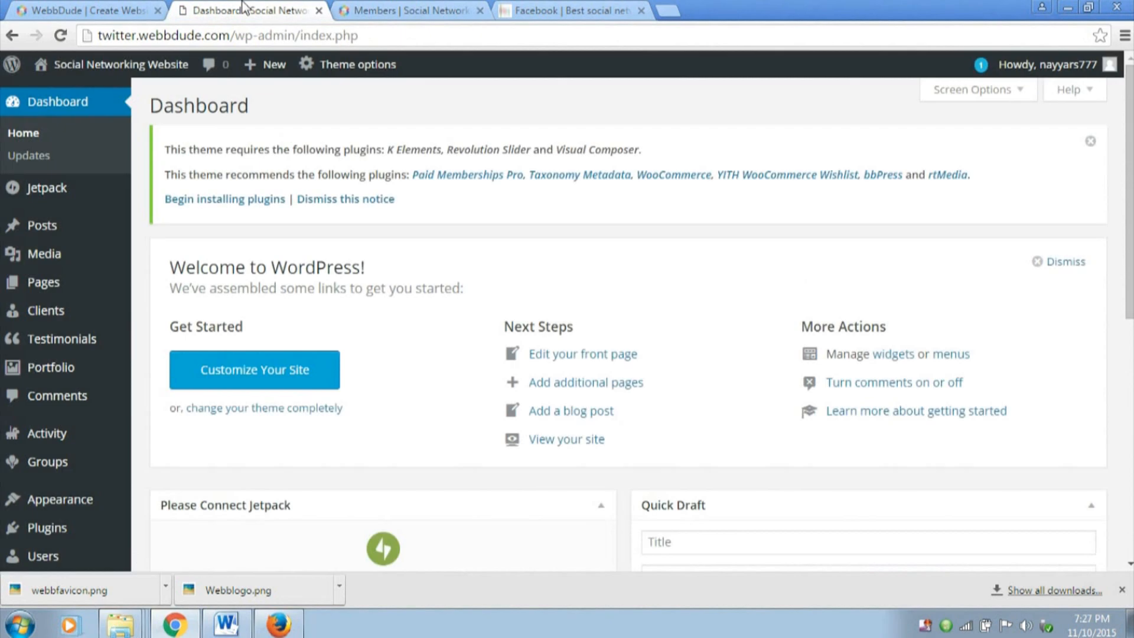
{"action": "left_click", "coordinate": [952, 355]}
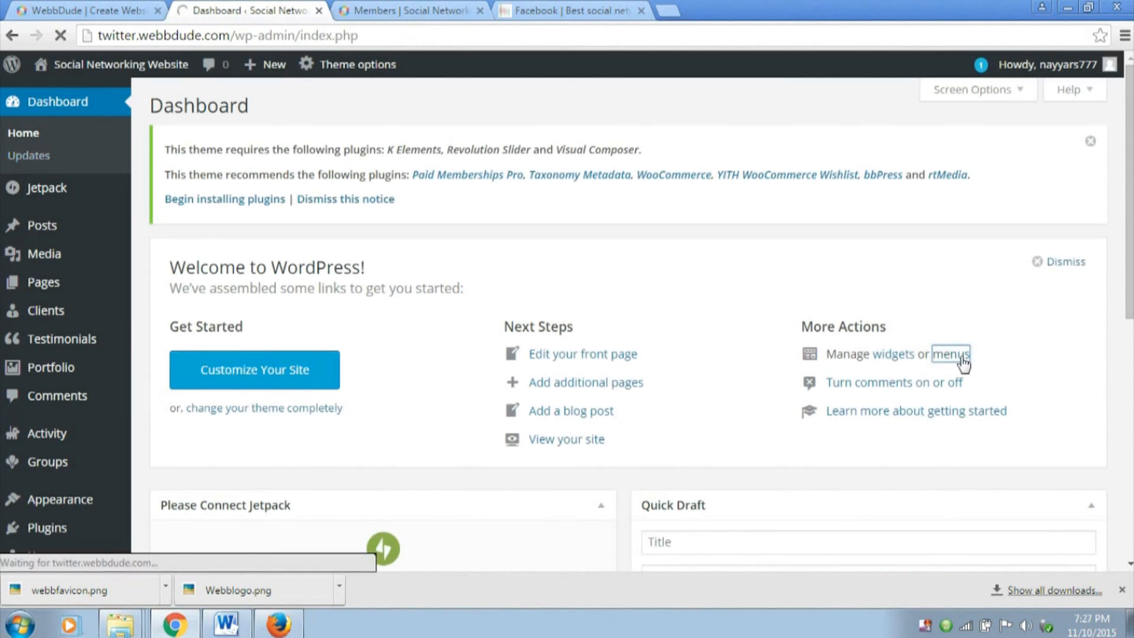
{"action": "scroll", "coordinate": [94, 500], "scroll_direction": "down", "scroll_amount": 2}
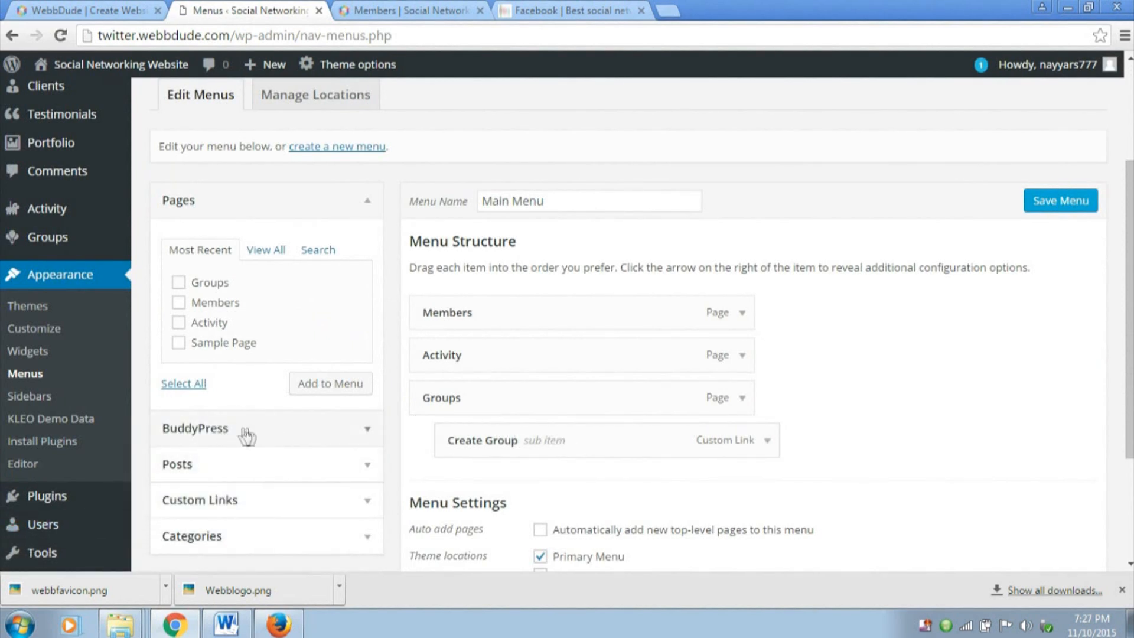
Add the BuddyPress logged-in links Friends, Groups, Messages, Notifications and Profile to the Main Menu
{"action": "left_click", "coordinate": [286, 435]}
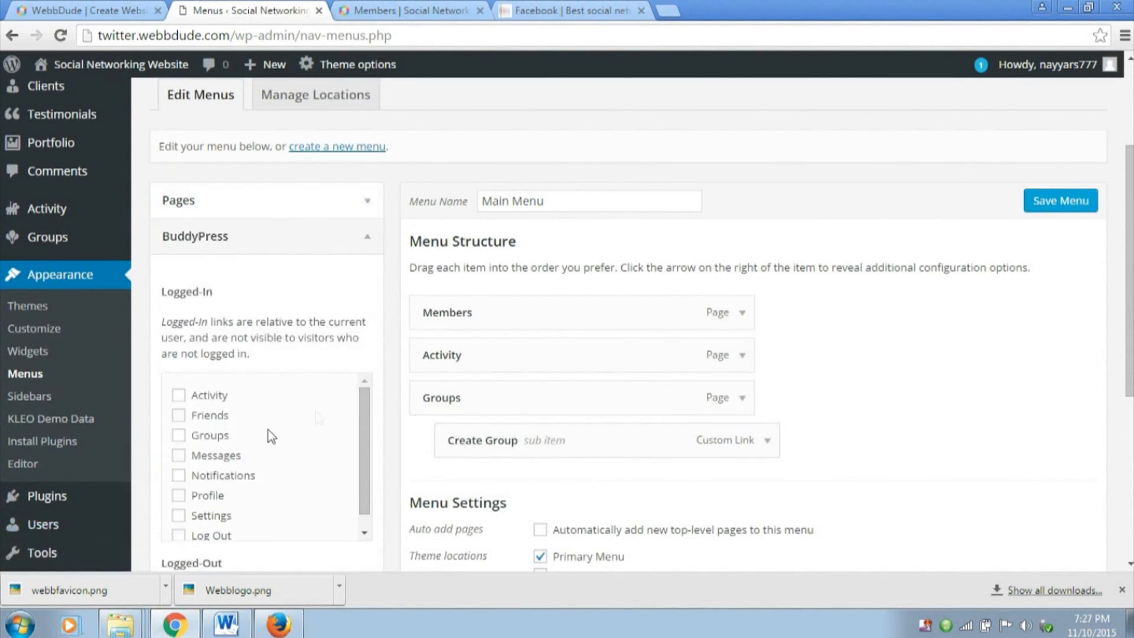
{"action": "scroll", "coordinate": [267, 409], "scroll_direction": "down", "scroll_amount": 1}
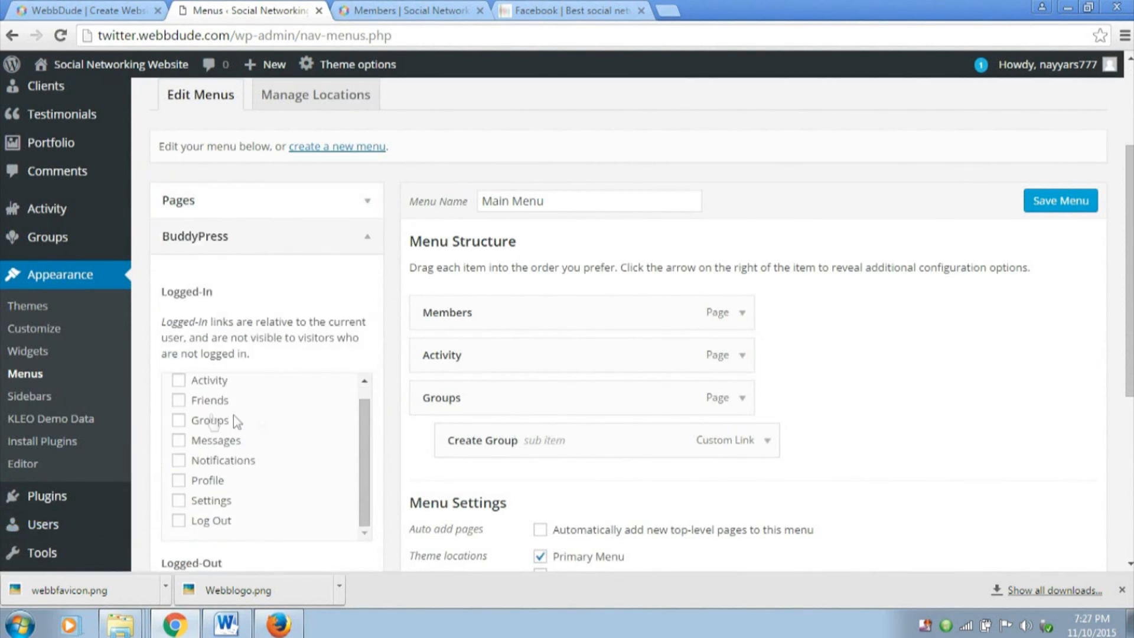
{"action": "left_click", "coordinate": [178, 421]}
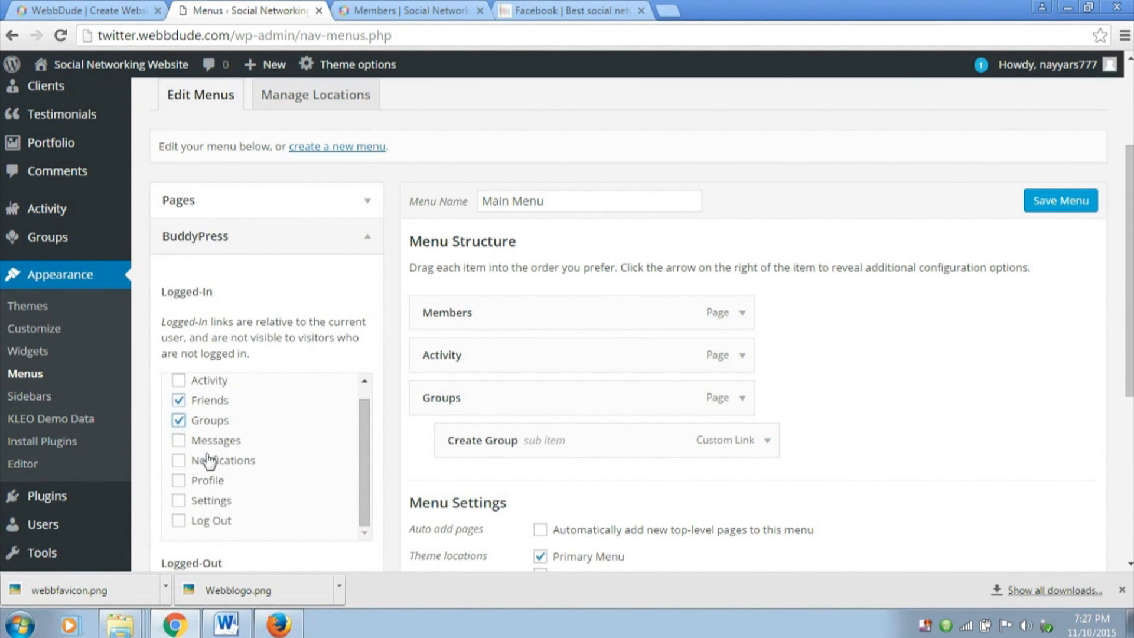
{"action": "left_click", "coordinate": [179, 443]}
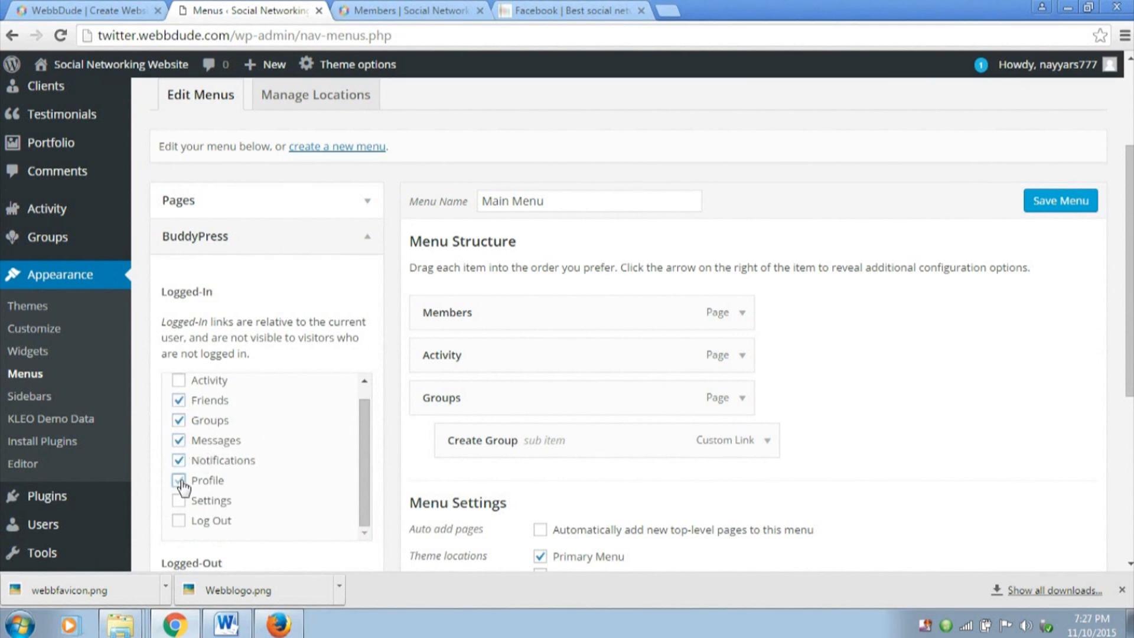
{"action": "scroll", "coordinate": [393, 442], "scroll_direction": "down", "scroll_amount": 5}
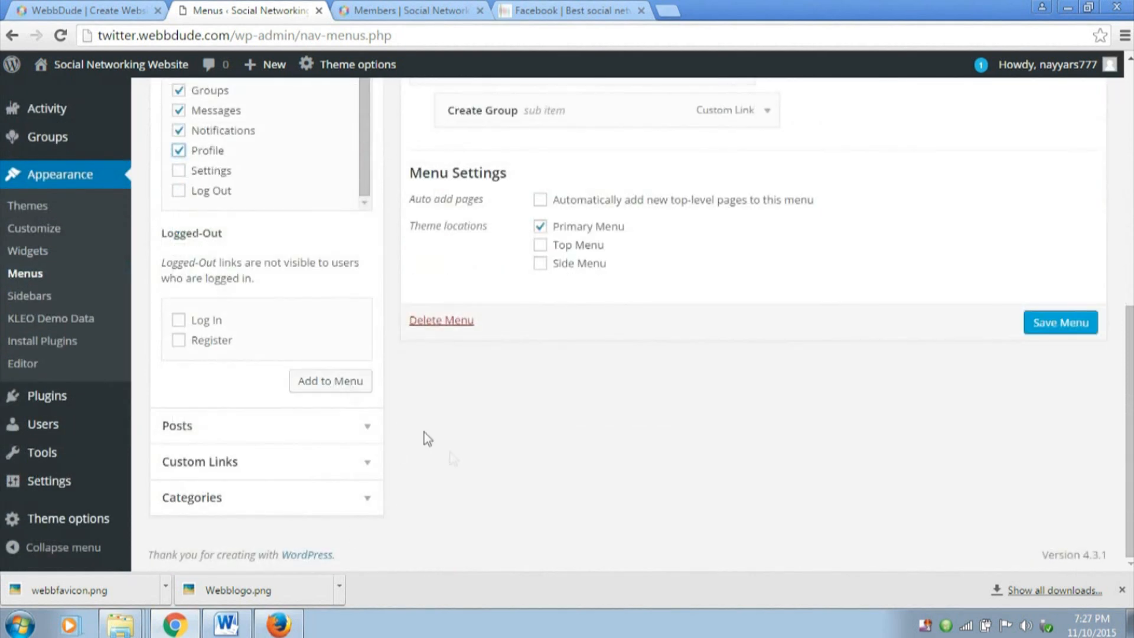
{"action": "scroll", "coordinate": [437, 448], "scroll_direction": "up", "scroll_amount": 3}
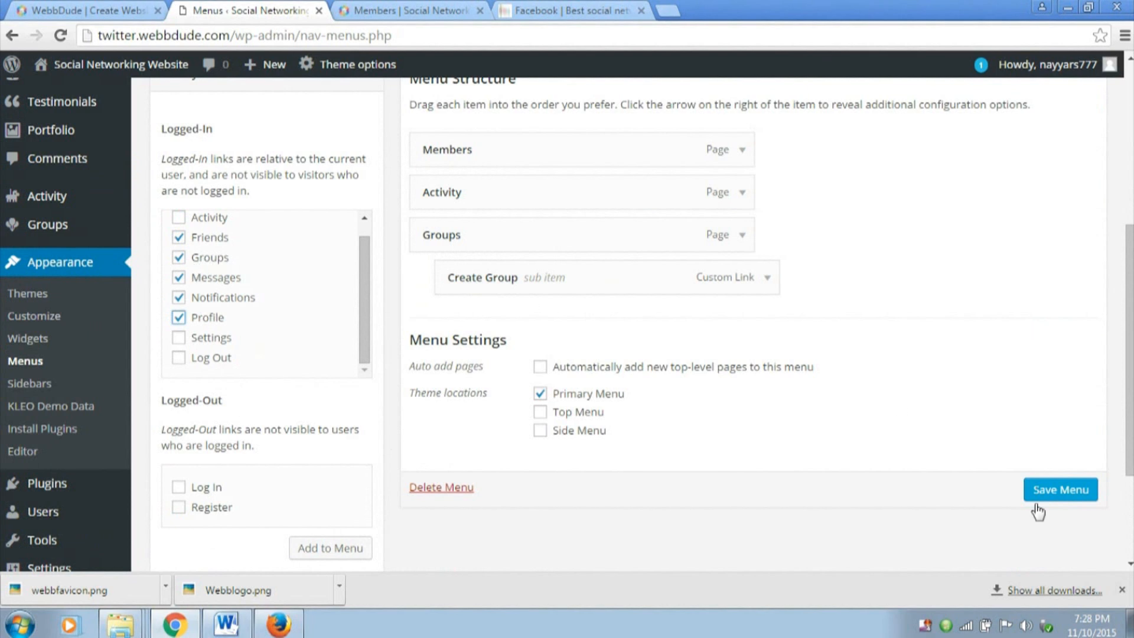
{"action": "scroll", "coordinate": [290, 403], "scroll_direction": "down", "scroll_amount": 3}
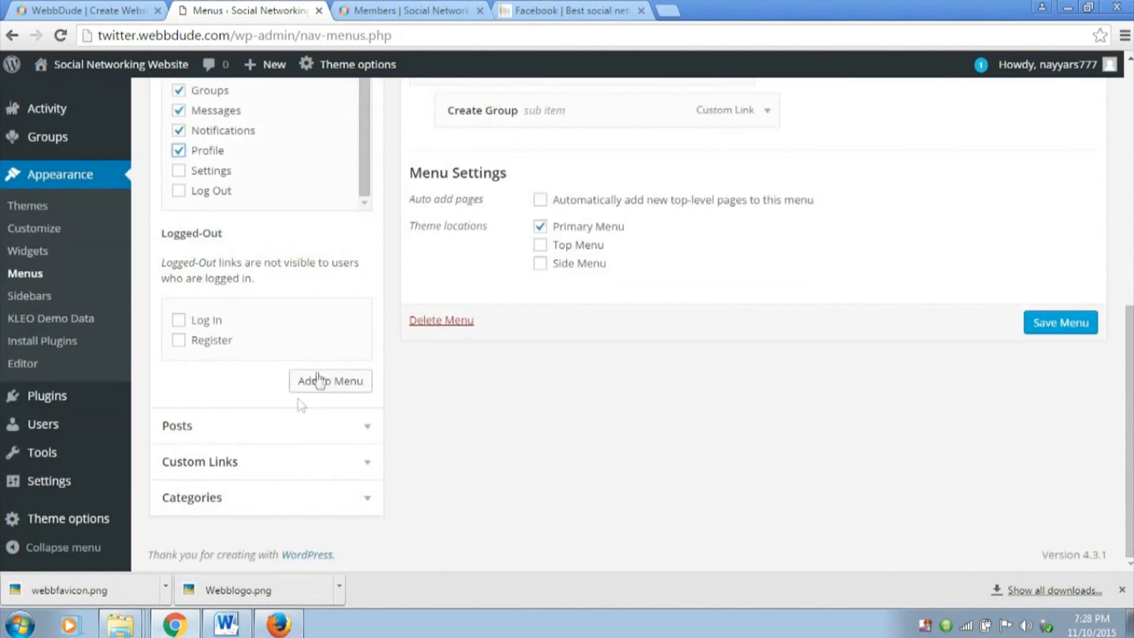
{"action": "left_click", "coordinate": [324, 383]}
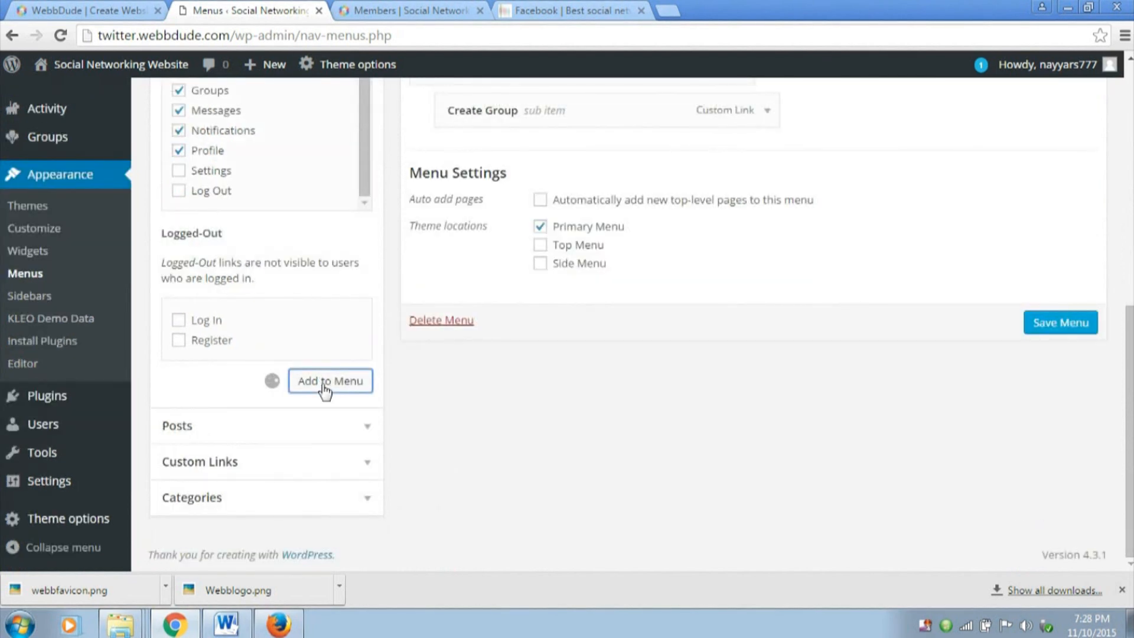
Remove the duplicate Groups custom link between Friends and Messages from the Main Menu structure
{"action": "scroll", "coordinate": [414, 387], "scroll_direction": "up", "scroll_amount": 3}
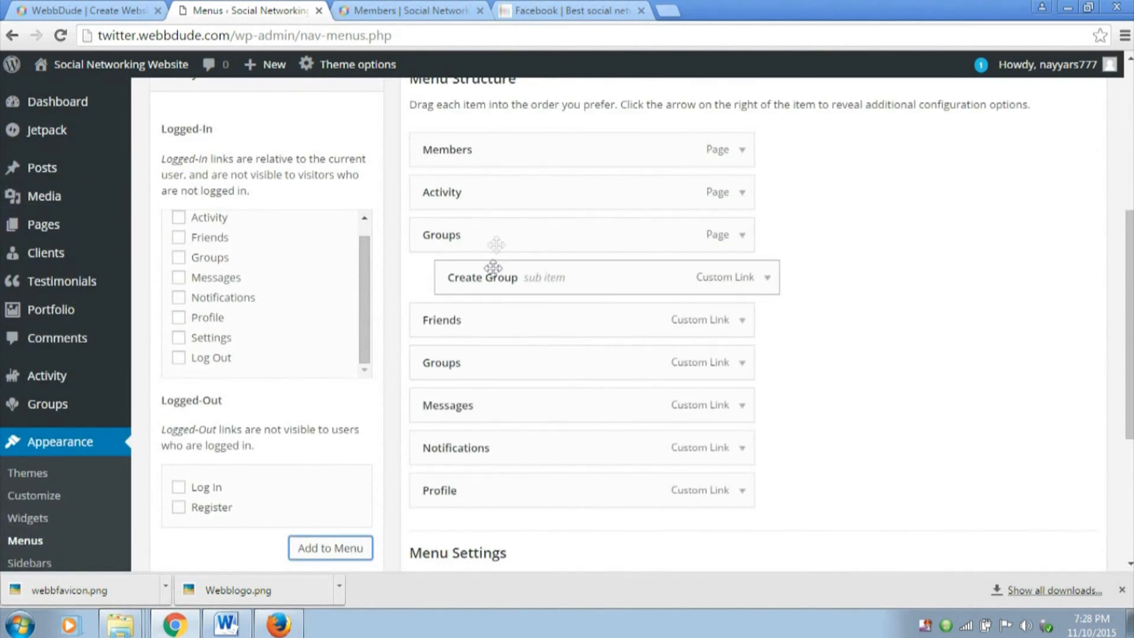
{"action": "left_click", "coordinate": [742, 363]}
{"action": "scroll", "coordinate": [742, 380], "scroll_direction": "down", "scroll_amount": 3}
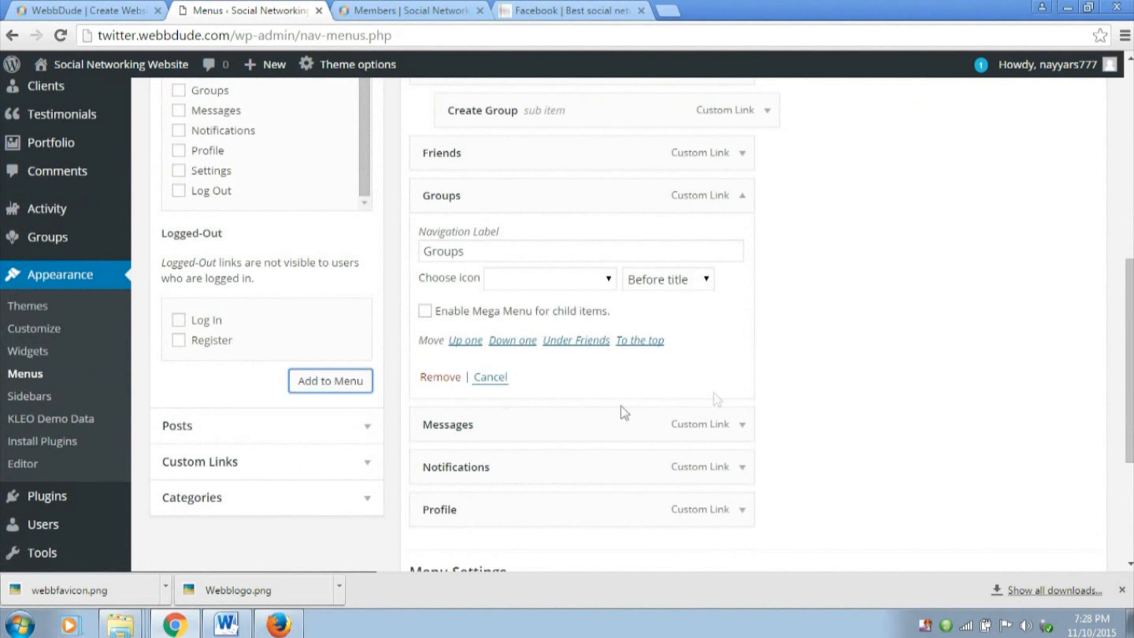
{"action": "left_click", "coordinate": [443, 380]}
{"action": "scroll", "coordinate": [827, 384], "scroll_direction": "up", "scroll_amount": 3}
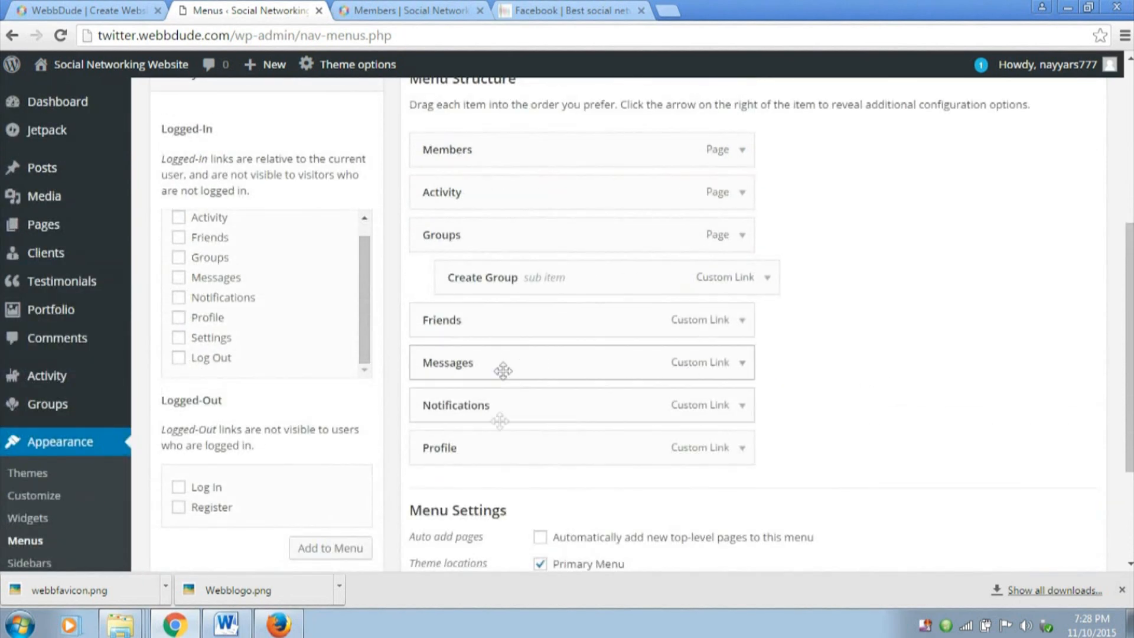
Save the Main Menu and reload the site's Members page to check the navigation
{"action": "scroll", "coordinate": [1044, 465], "scroll_direction": "down", "scroll_amount": 4}
{"action": "left_click", "coordinate": [1081, 409]}
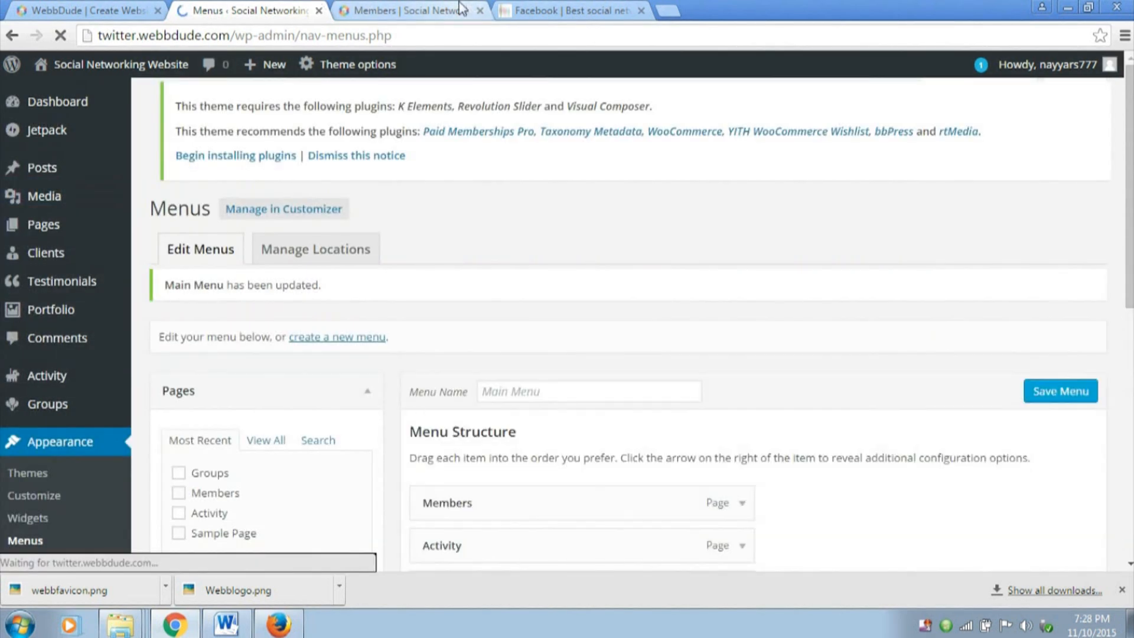
{"action": "left_click", "coordinate": [458, 6]}
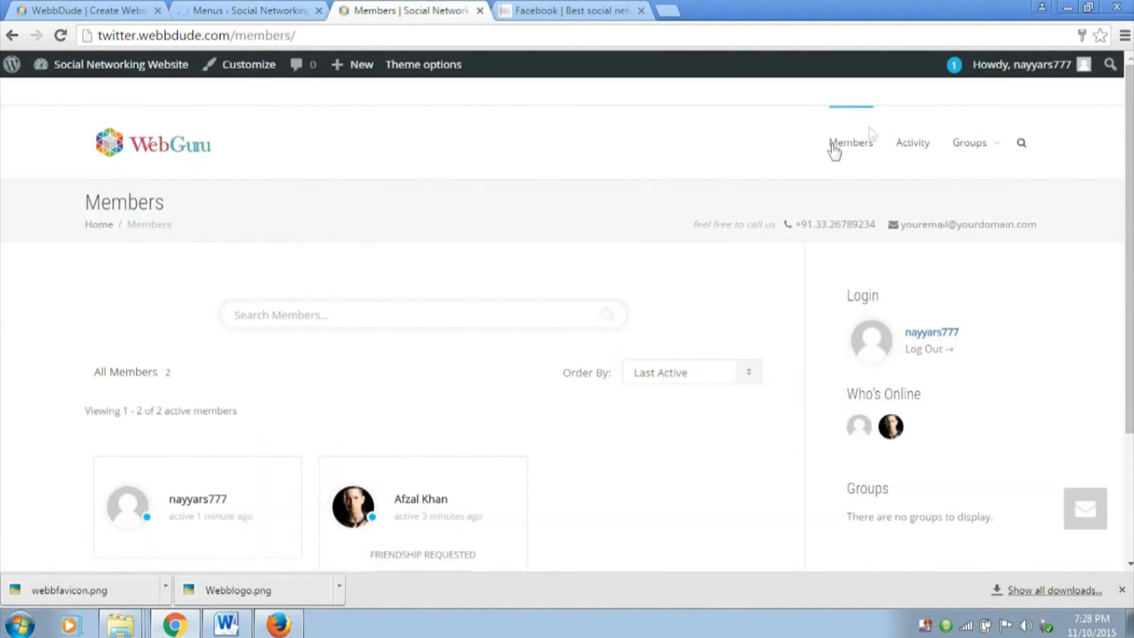
{"action": "left_click", "coordinate": [56, 40]}
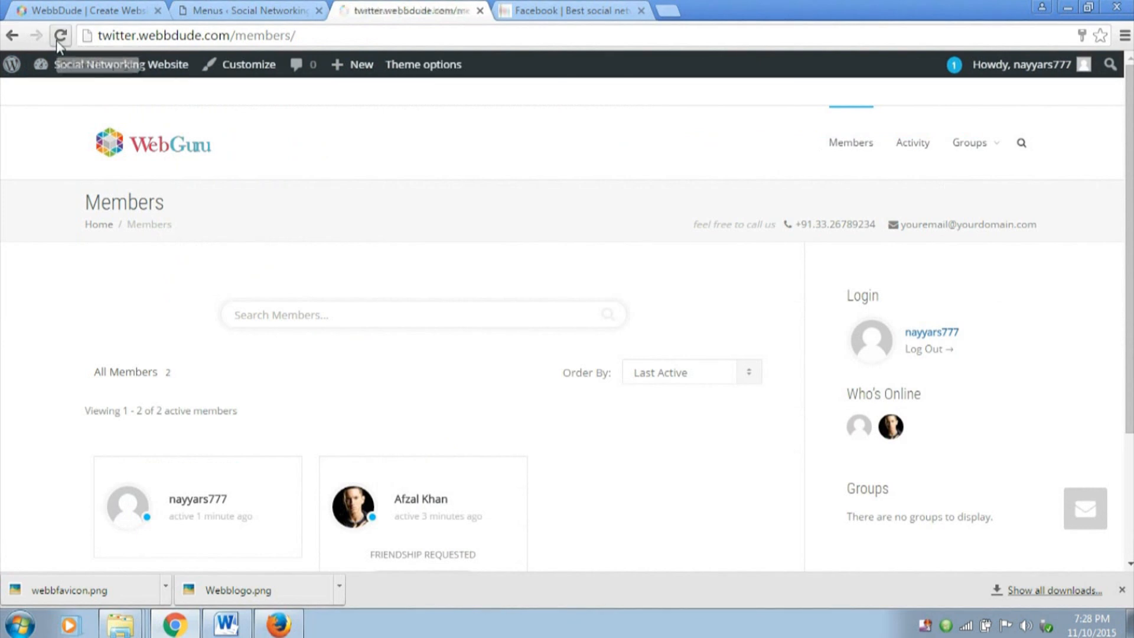
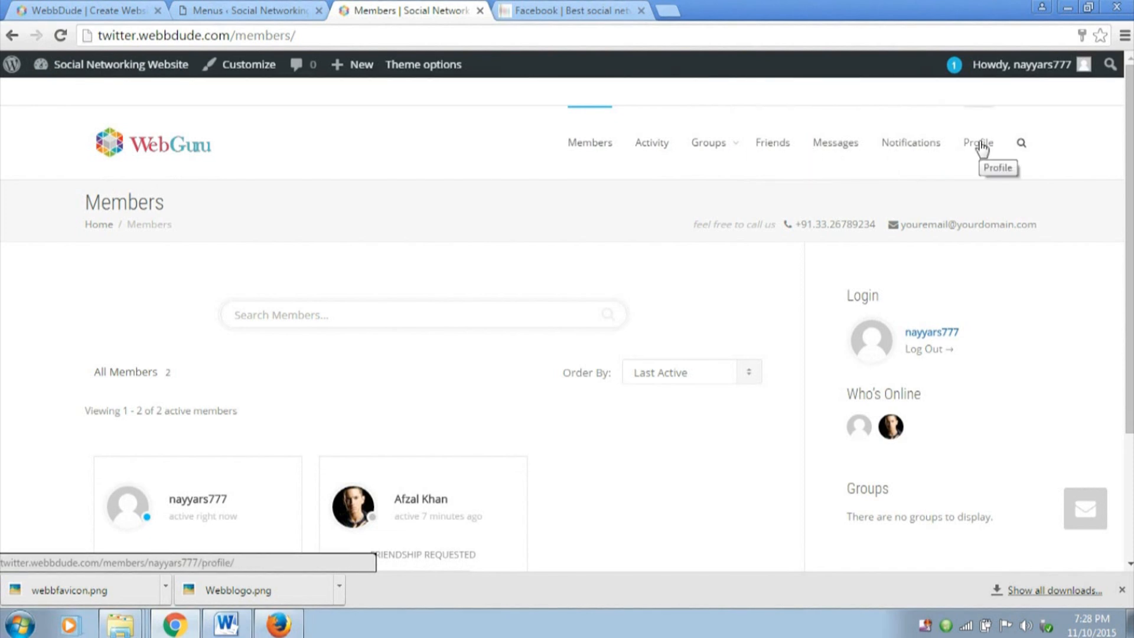
Review the Main Menu structure in the site's menu management page and return to the Members page
{"action": "left_click", "coordinate": [262, 8]}
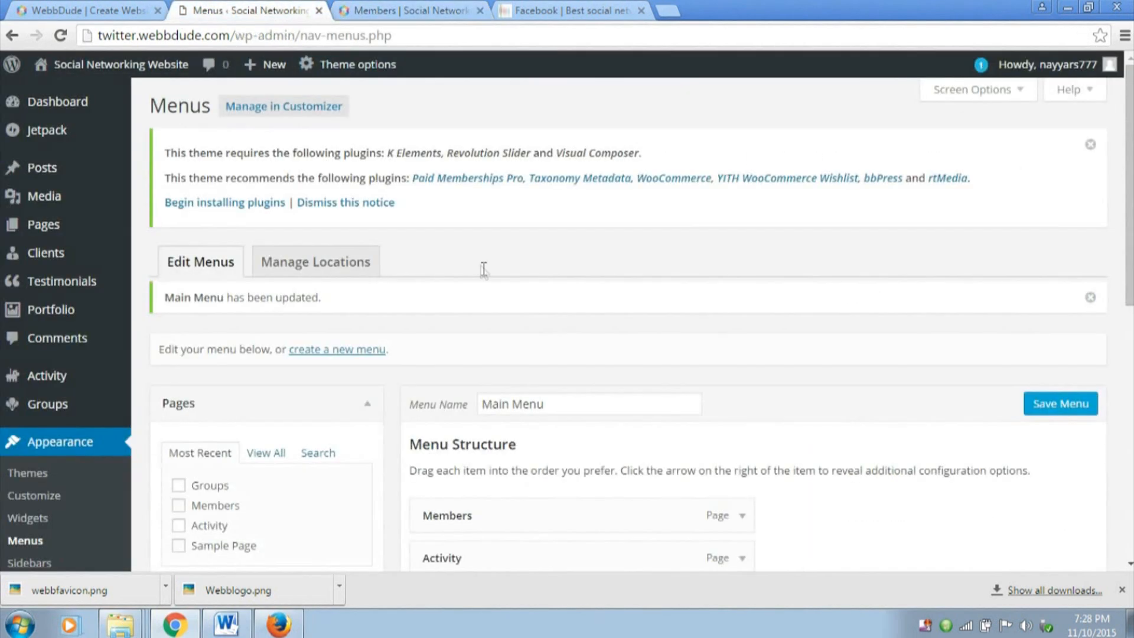
{"action": "scroll", "coordinate": [481, 266], "scroll_direction": "down", "scroll_amount": 5}
{"action": "left_click", "coordinate": [368, 289]}
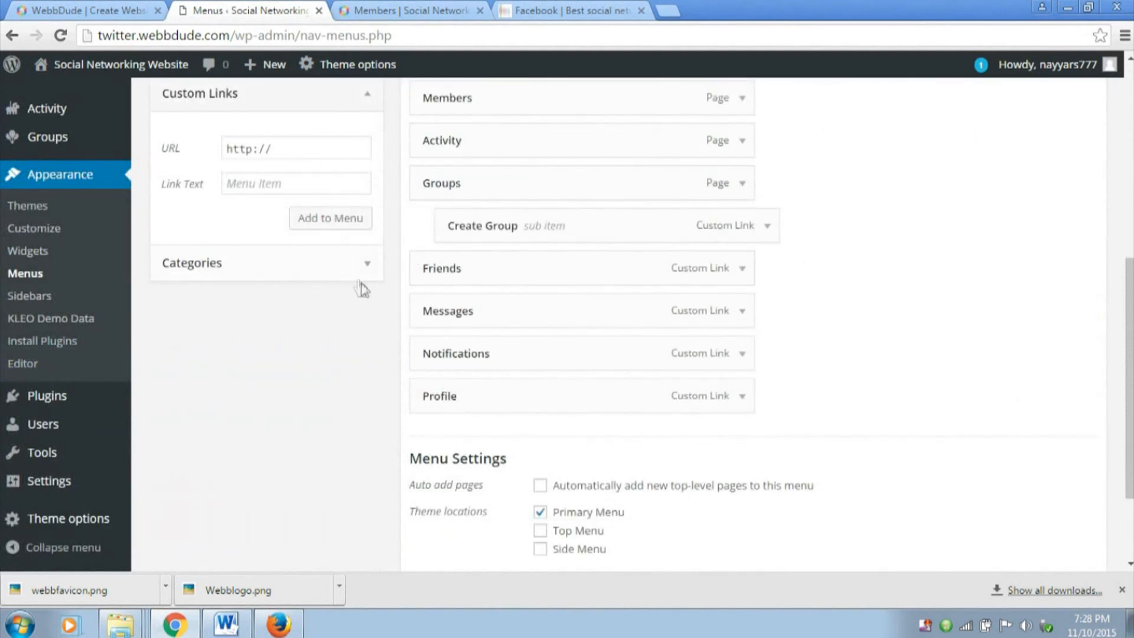
{"action": "left_click", "coordinate": [356, 110]}
{"action": "key", "text": "ctrl+Tab"}
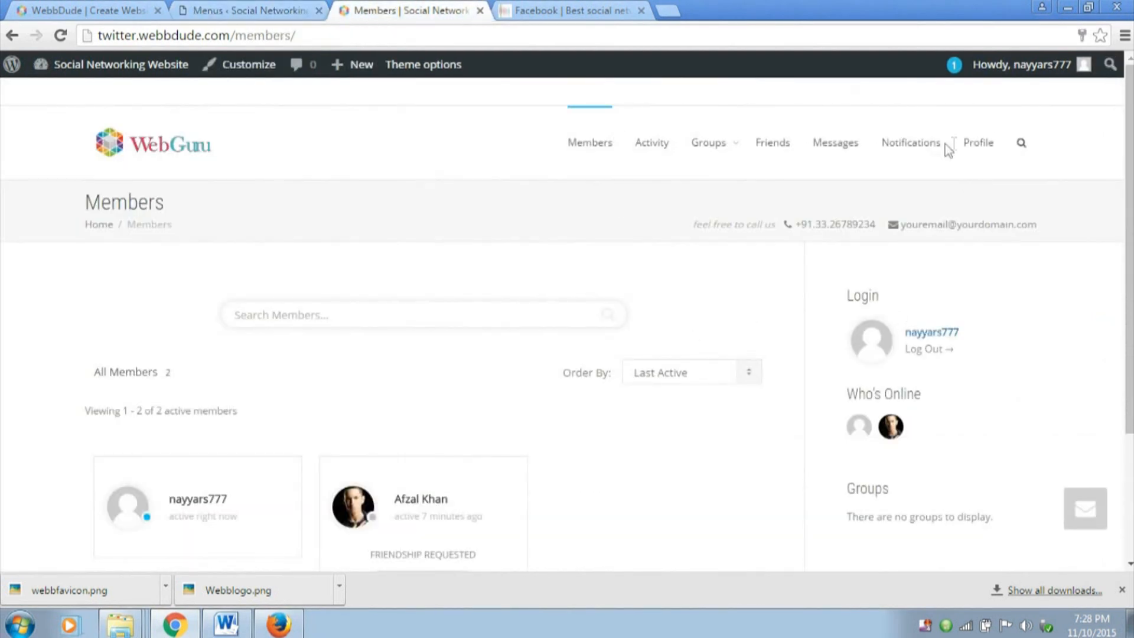
Open the friendship request from the account's notifications and accept it
{"action": "left_click", "coordinate": [927, 156]}
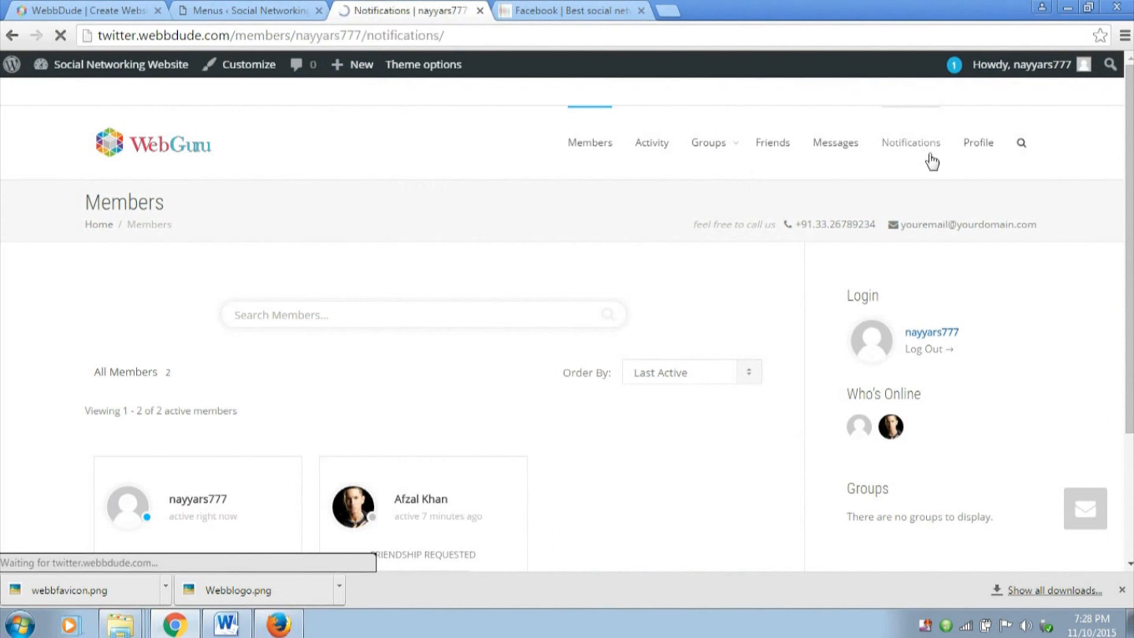
{"action": "scroll", "coordinate": [885, 226], "scroll_direction": "down", "scroll_amount": 4}
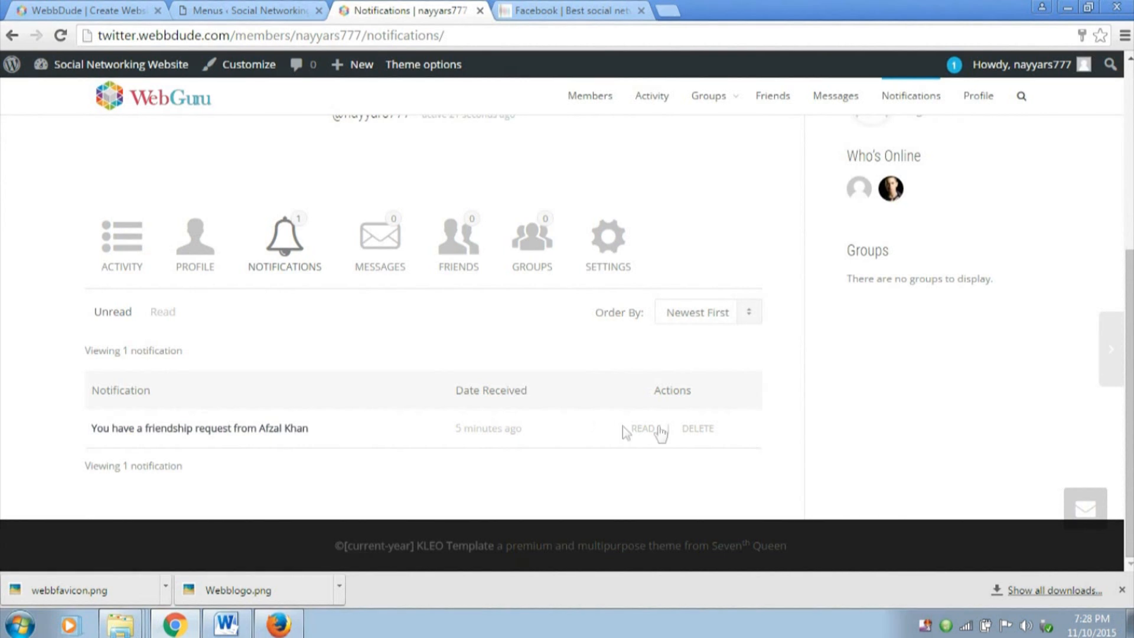
{"action": "left_click", "coordinate": [269, 435]}
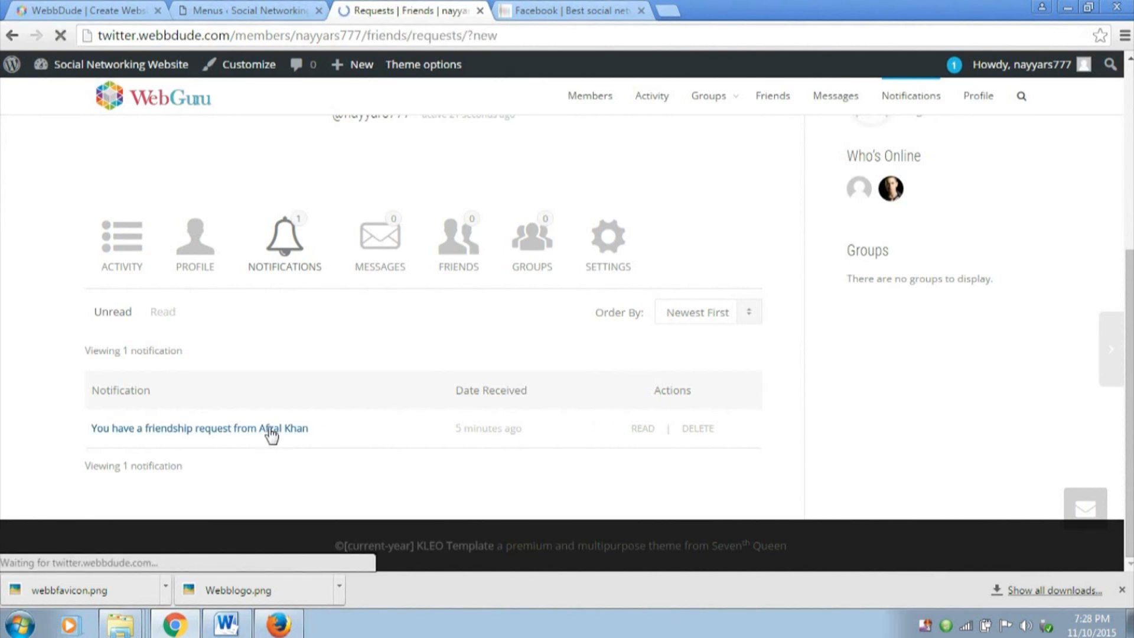
{"action": "scroll", "coordinate": [615, 375], "scroll_direction": "down", "scroll_amount": 4}
{"action": "scroll", "coordinate": [616, 374], "scroll_direction": "down", "scroll_amount": 3}
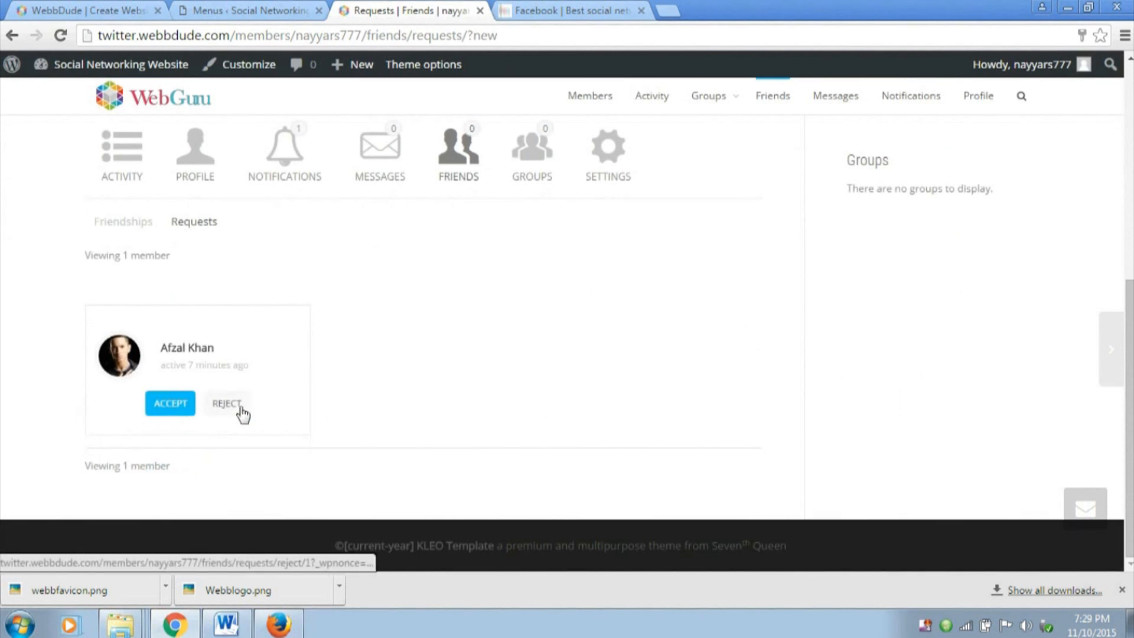
{"action": "left_click", "coordinate": [165, 407]}
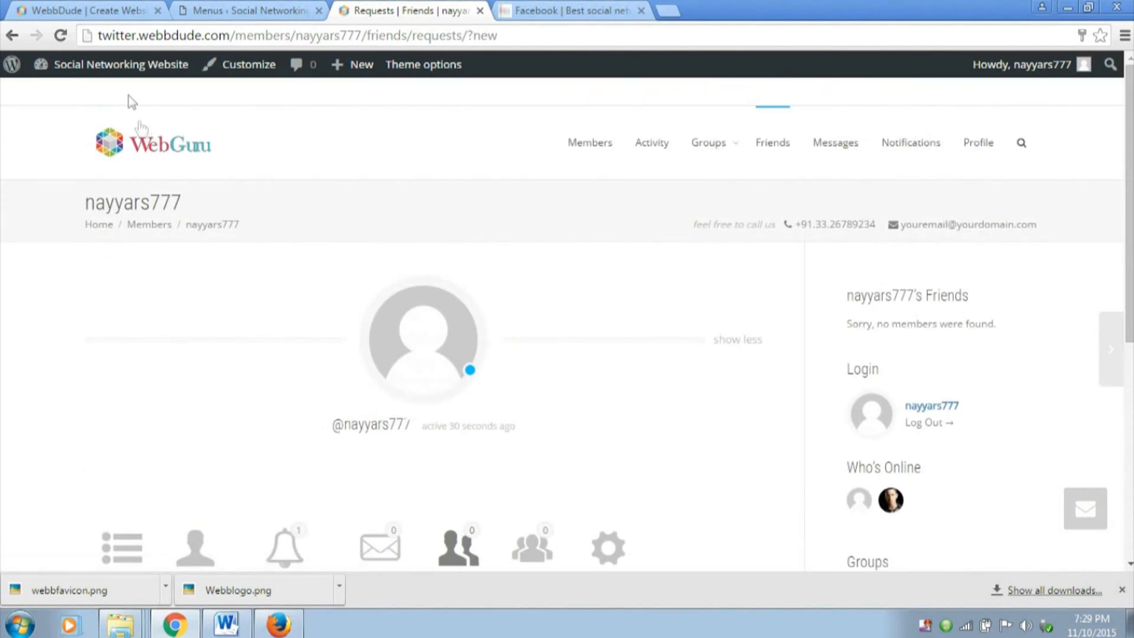
Return to the site's Members page and examine the new friend's member card and the main navigation links
{"action": "left_click", "coordinate": [148, 143]}
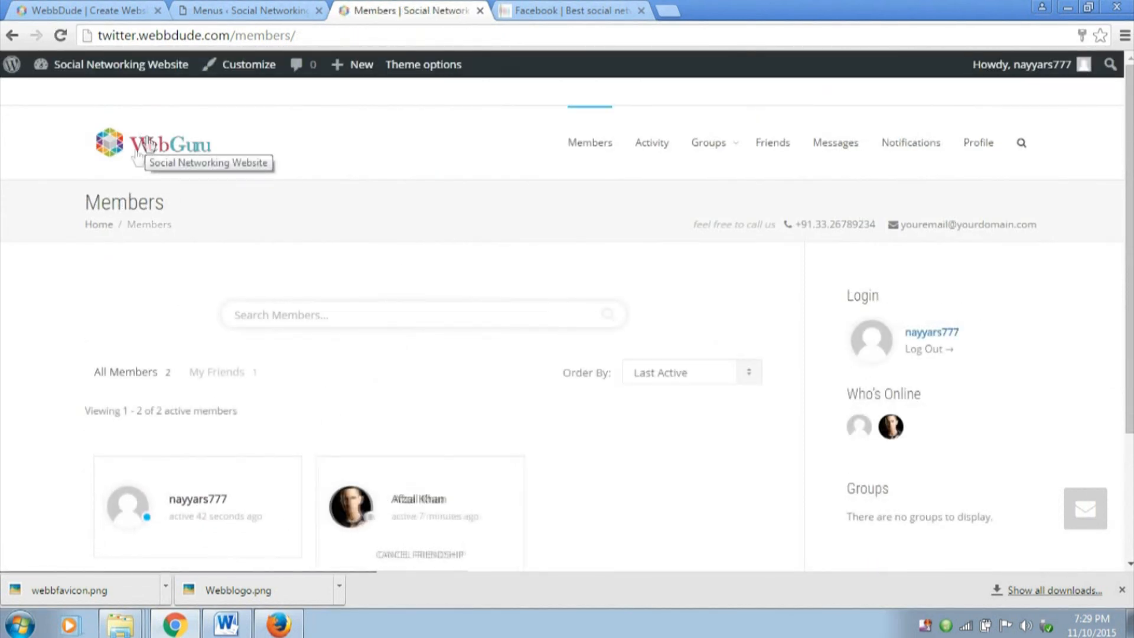
{"action": "scroll", "coordinate": [353, 185], "scroll_direction": "down", "scroll_amount": 3}
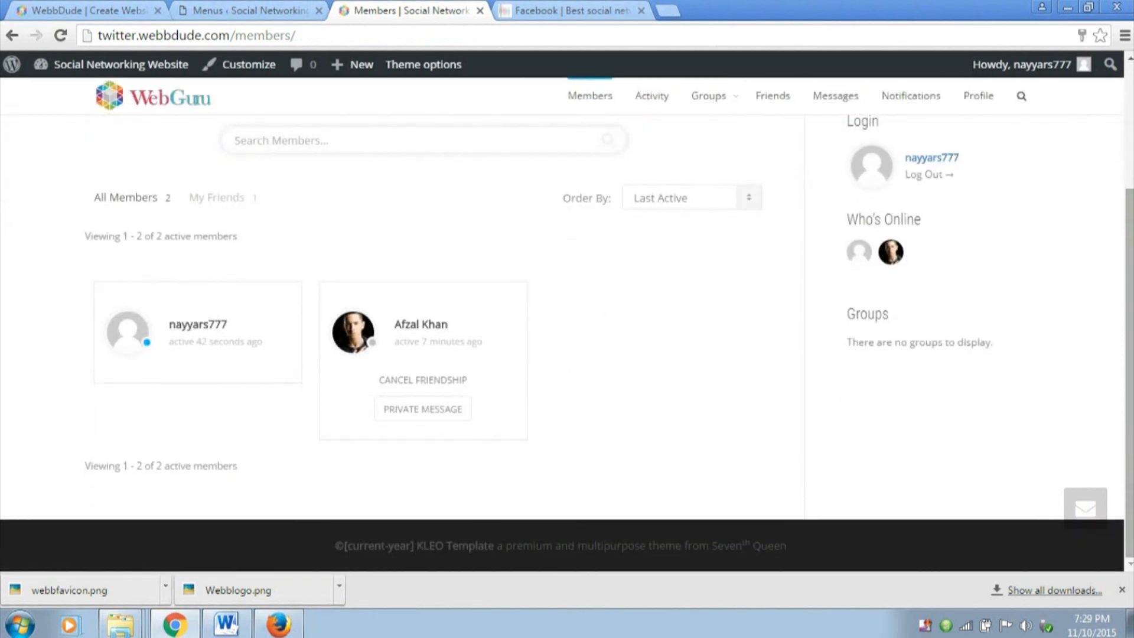
{"action": "scroll", "coordinate": [1120, 216], "scroll_direction": "up", "scroll_amount": 3}
{"action": "scroll", "coordinate": [1119, 217], "scroll_direction": "down", "scroll_amount": 1}
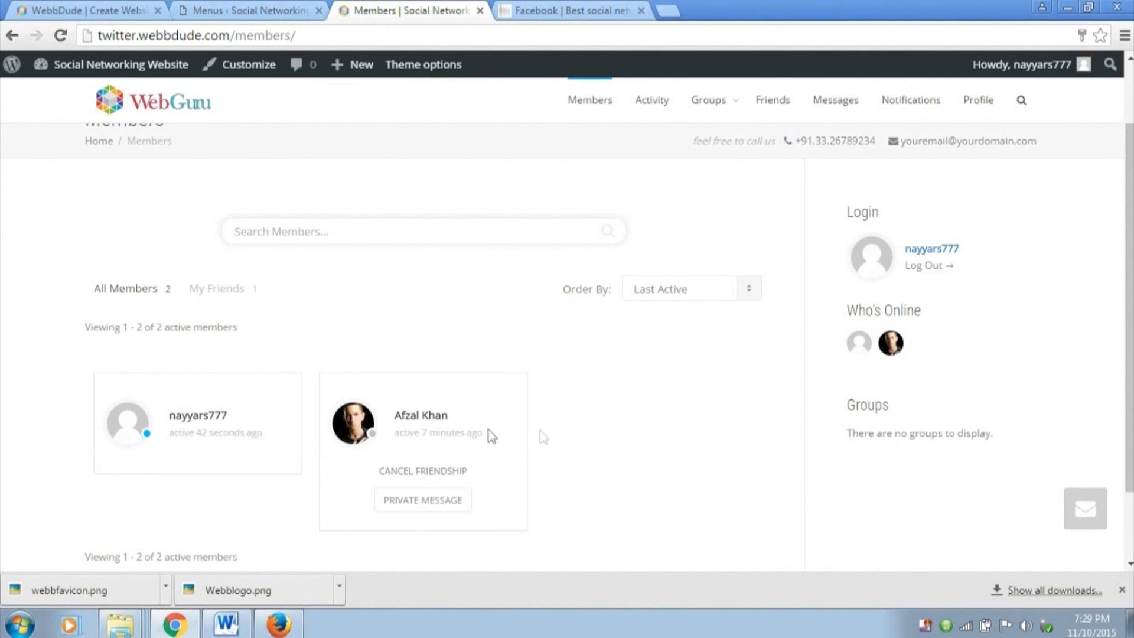
{"action": "scroll", "coordinate": [873, 391], "scroll_direction": "up", "scroll_amount": 2}
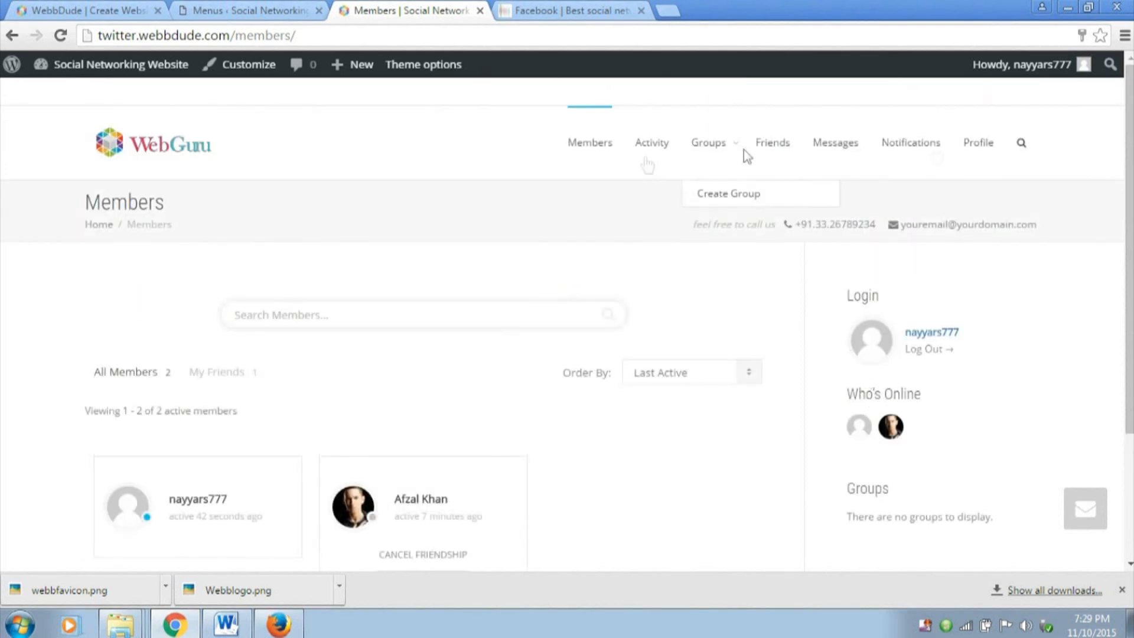
{"action": "scroll", "coordinate": [994, 313], "scroll_direction": "down", "scroll_amount": 3}
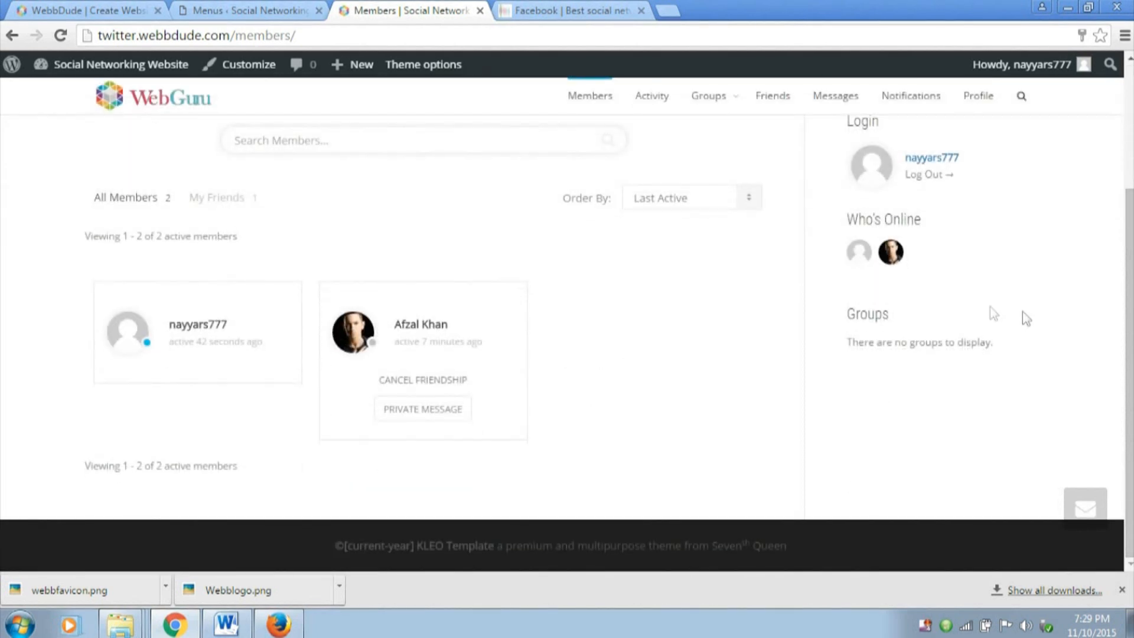
{"action": "scroll", "coordinate": [753, 357], "scroll_direction": "up", "scroll_amount": 3}
Open the site's Groups page and examine the group directory and its Create a Group link
{"action": "left_click", "coordinate": [707, 147]}
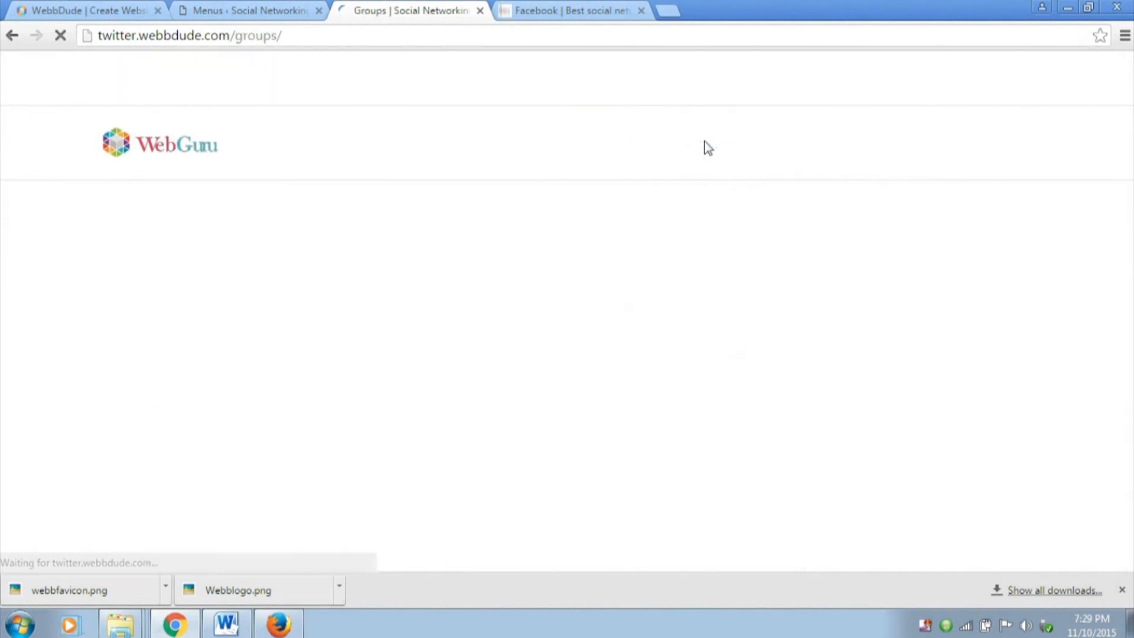
{"action": "scroll", "coordinate": [142, 413], "scroll_direction": "down", "scroll_amount": 1}
{"action": "left_click_drag", "start_coordinate": [94, 371], "coordinate": [271, 367]}
{"action": "left_click", "coordinate": [275, 369]}
{"action": "scroll", "coordinate": [424, 355], "scroll_direction": "up", "scroll_amount": 1}
Create a new group named "Demo Group" with the description "This is just a Demo group" and continue to its settings
{"action": "mouse_move", "coordinate": [734, 142]}
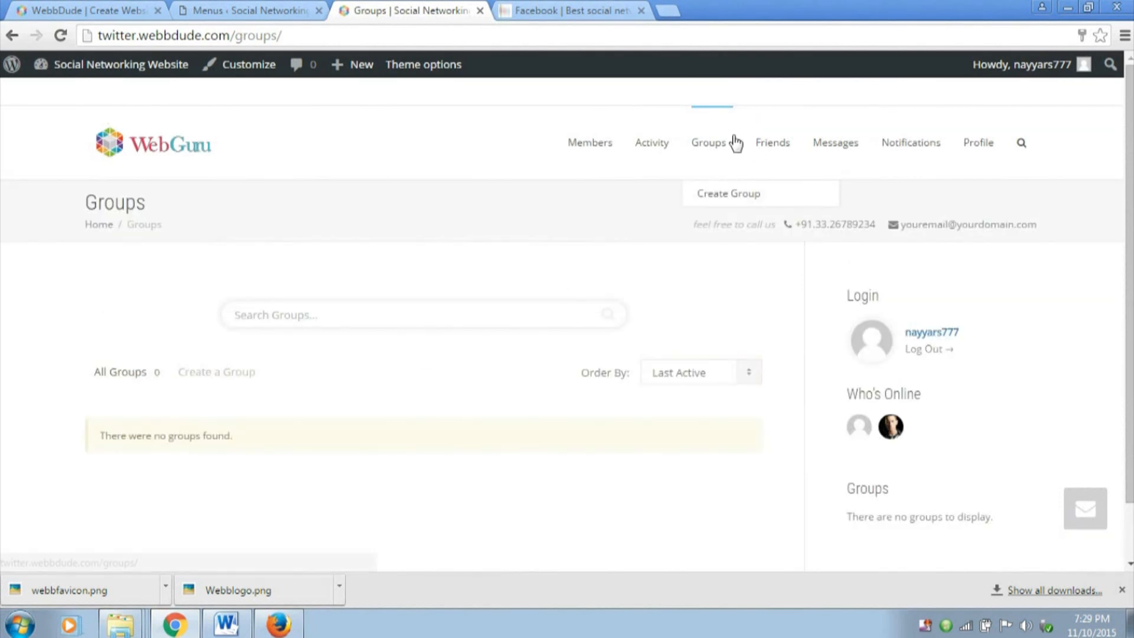
{"action": "left_click", "coordinate": [721, 195]}
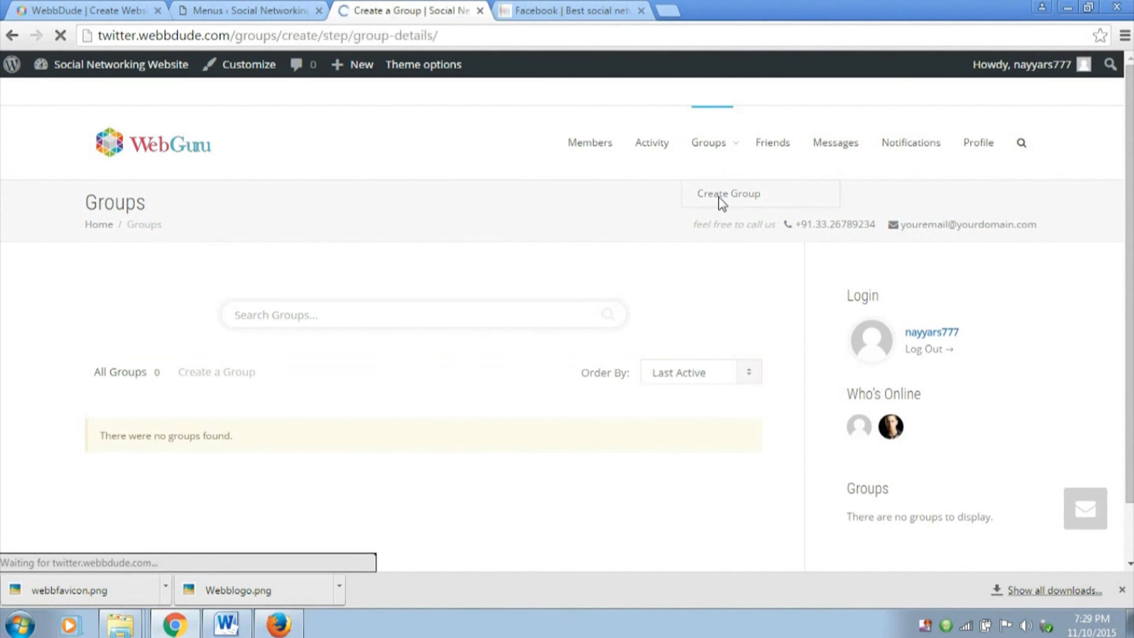
{"action": "scroll", "coordinate": [589, 241], "scroll_direction": "down", "scroll_amount": 3}
{"action": "left_click", "coordinate": [387, 267]}
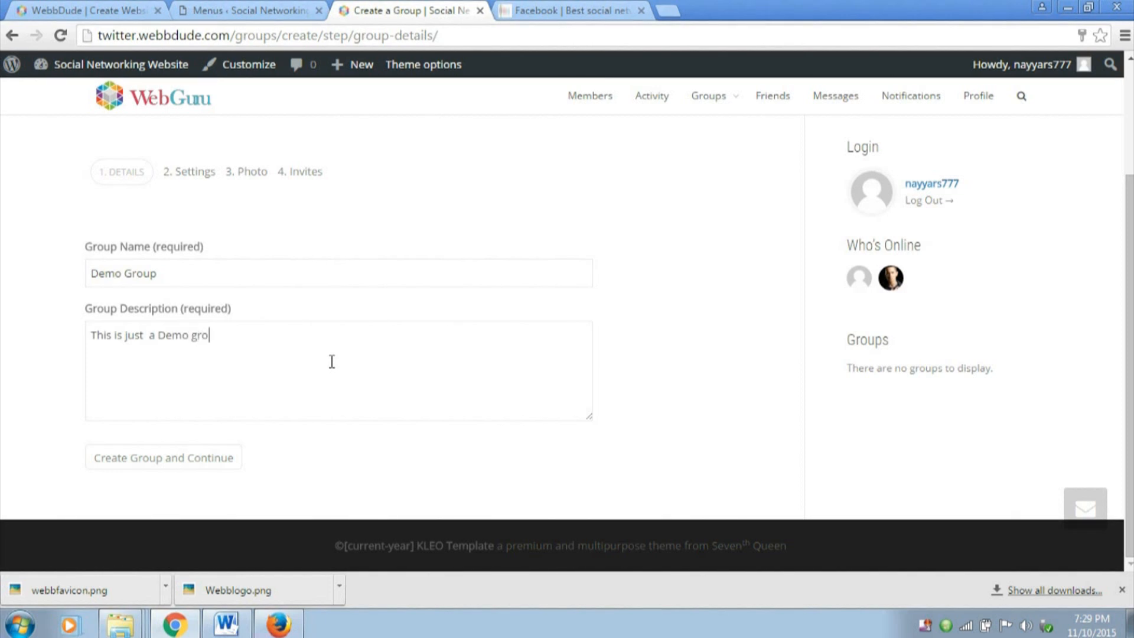
{"action": "type", "text": "Th"}
{"action": "key", "text": "BackSpace"}
{"action": "key", "text": "BackSpace"}
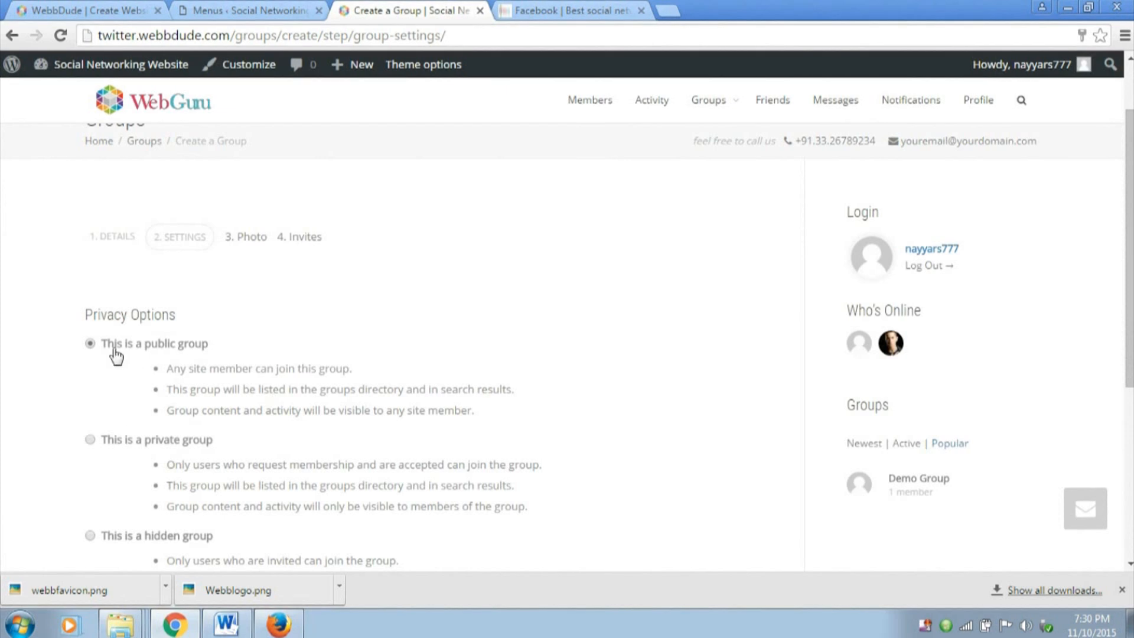
Keep the group public, allow all group members to invite others, and continue to the photo step
{"action": "scroll", "coordinate": [367, 357], "scroll_direction": "down", "scroll_amount": 1}
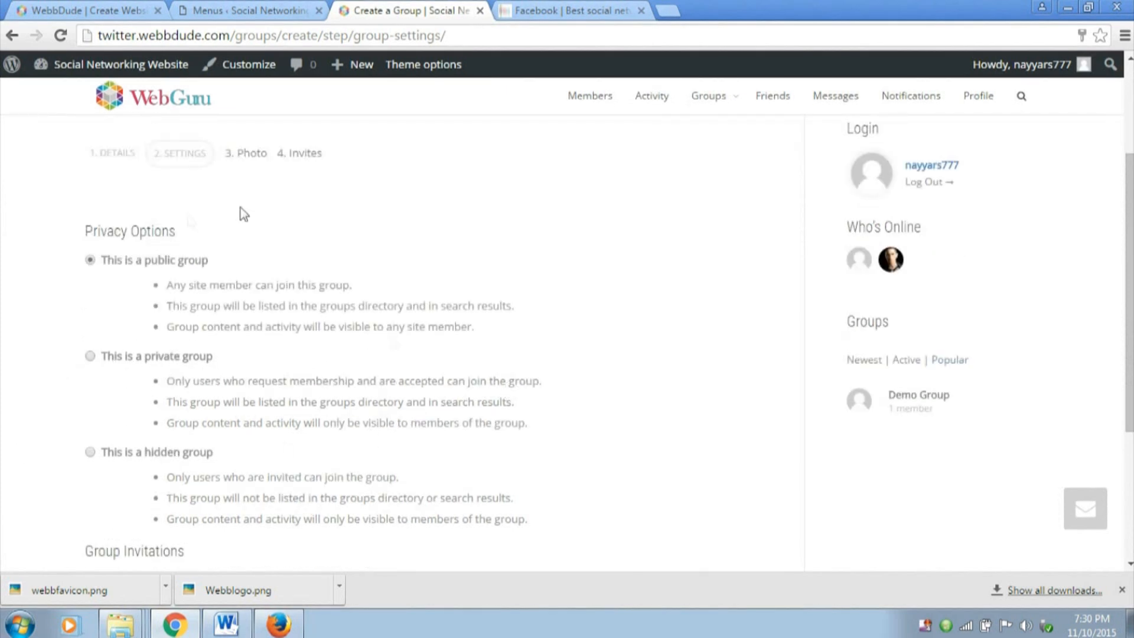
{"action": "scroll", "coordinate": [254, 284], "scroll_direction": "down", "scroll_amount": 3}
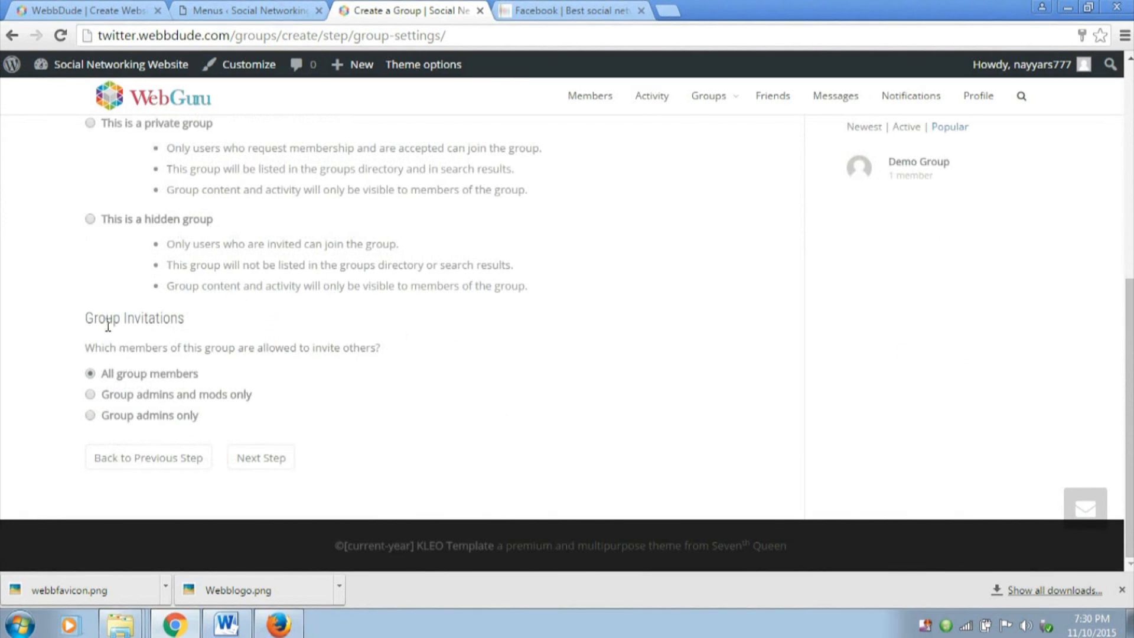
{"action": "left_click_drag", "start_coordinate": [91, 318], "coordinate": [245, 317]}
{"action": "left_click", "coordinate": [155, 382]}
{"action": "left_click", "coordinate": [274, 461]}
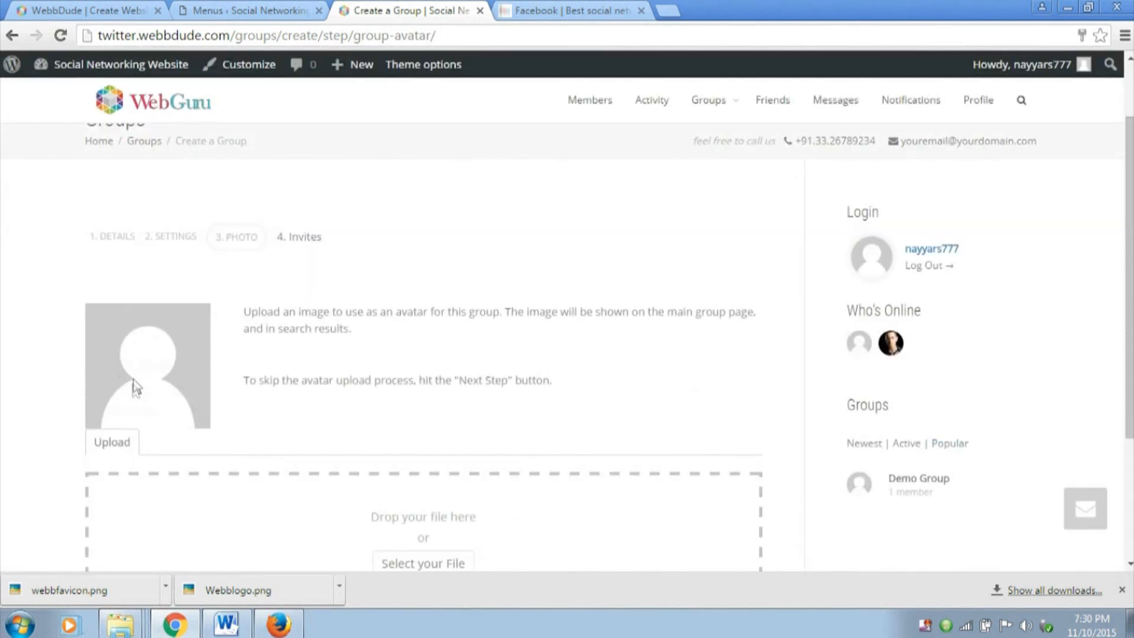
Upload the Mj image from the WebFiles folder as the group's avatar
{"action": "scroll", "coordinate": [94, 264], "scroll_direction": "down", "scroll_amount": 1}
{"action": "scroll", "coordinate": [289, 314], "scroll_direction": "down", "scroll_amount": 1}
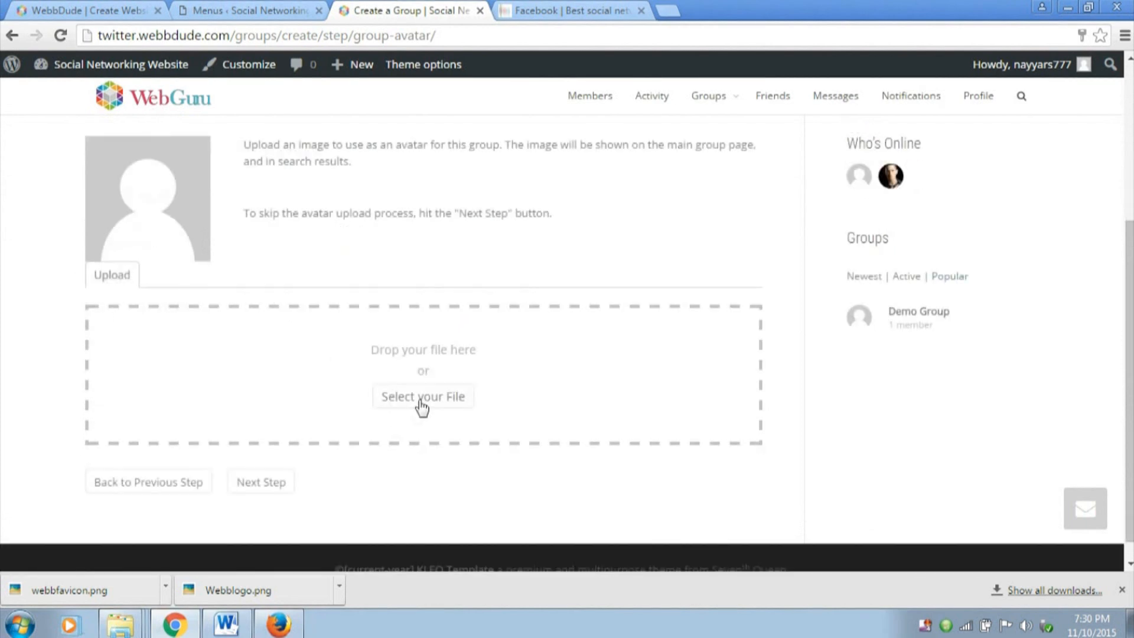
{"action": "left_click", "coordinate": [420, 402]}
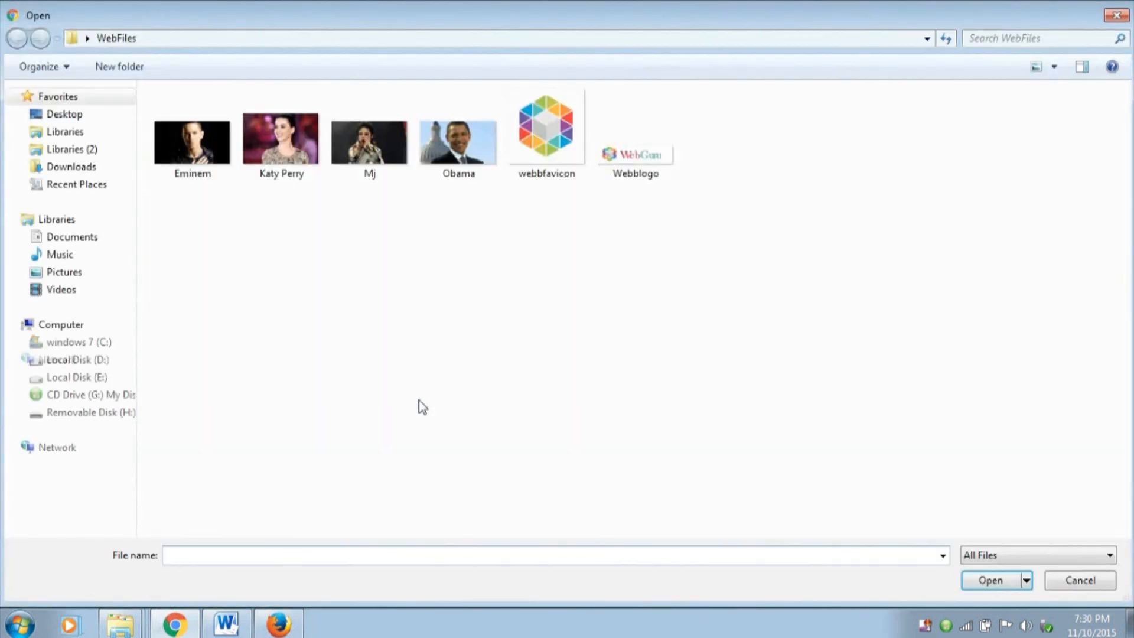
{"action": "left_click", "coordinate": [365, 162]}
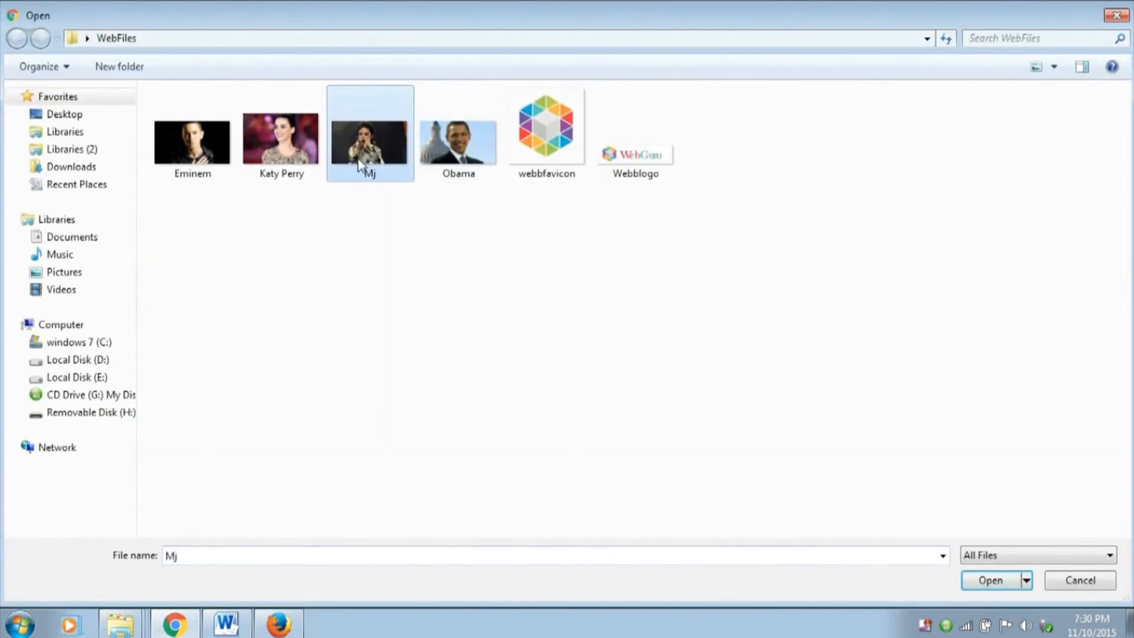
{"action": "left_click", "coordinate": [990, 580]}
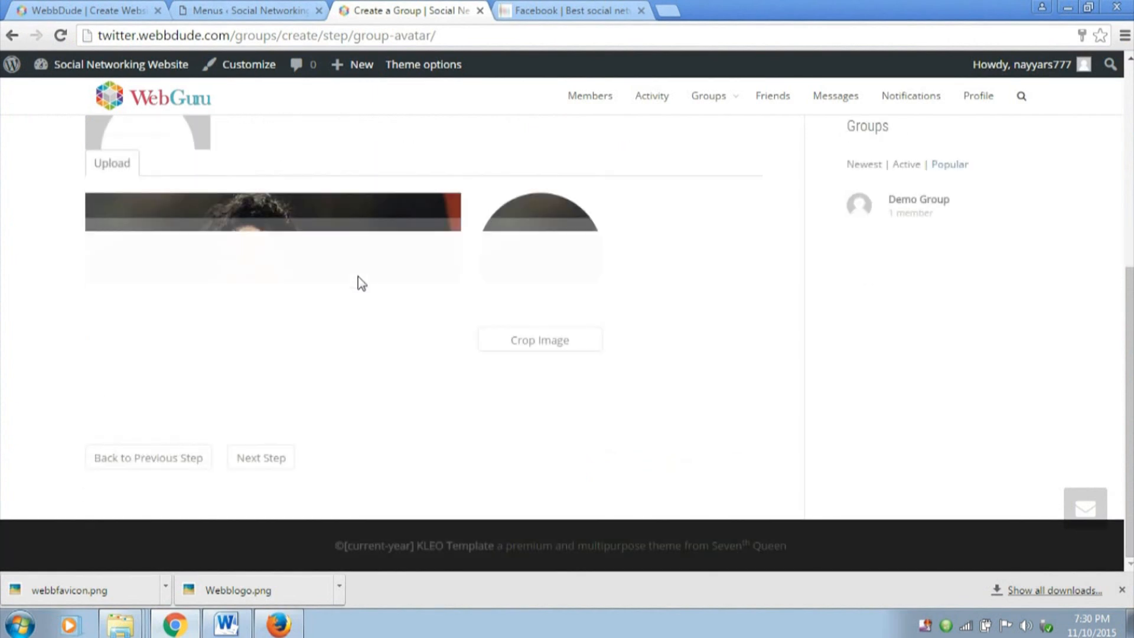
Crop the uploaded avatar image around the singer and continue to the group's invites step
{"action": "left_click_drag", "start_coordinate": [233, 314], "coordinate": [122, 220]}
{"action": "left_click_drag", "start_coordinate": [221, 420], "coordinate": [124, 470]}
{"action": "left_click_drag", "start_coordinate": [276, 412], "coordinate": [252, 415]}
{"action": "left_click", "coordinate": [546, 414]}
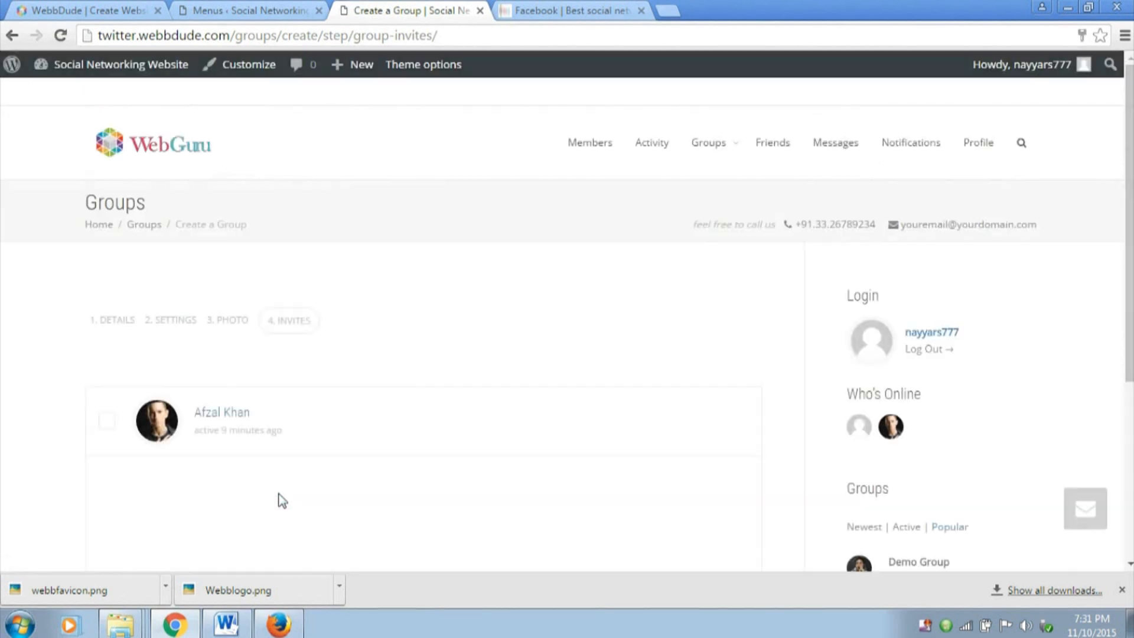
Select the listed friend to invite to the group and finish creating it
{"action": "scroll", "coordinate": [426, 374], "scroll_direction": "down", "scroll_amount": 3}
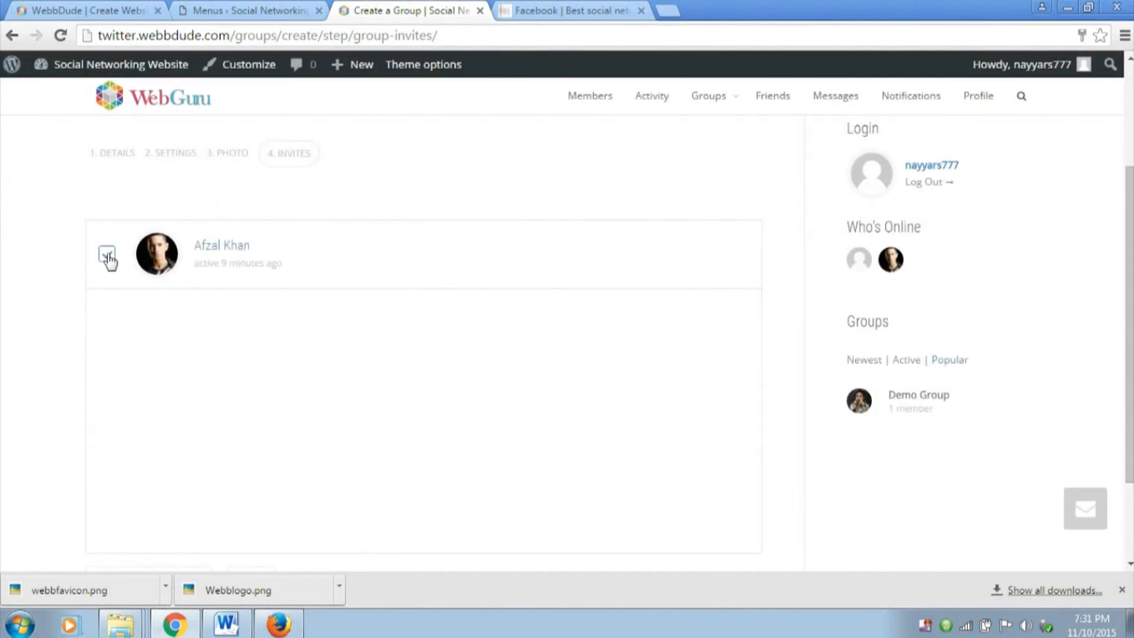
{"action": "scroll", "coordinate": [276, 379], "scroll_direction": "down", "scroll_amount": 3}
{"action": "left_click", "coordinate": [251, 460]}
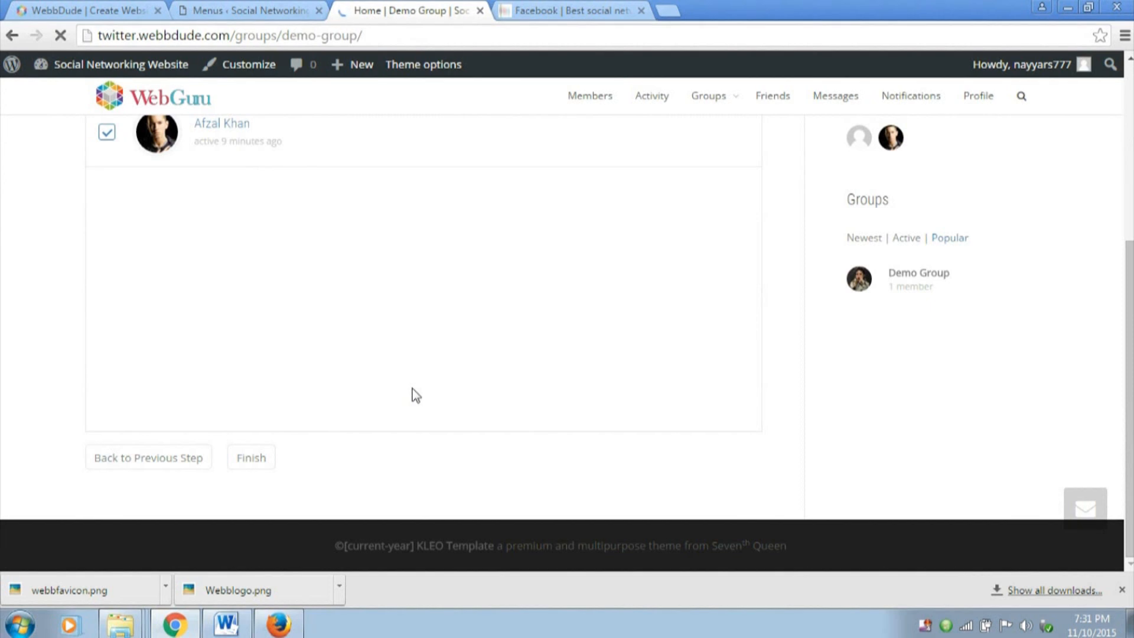
Post the update "Hey!!" on the Demo Group home page
{"action": "scroll", "coordinate": [501, 348], "scroll_direction": "down", "scroll_amount": 7}
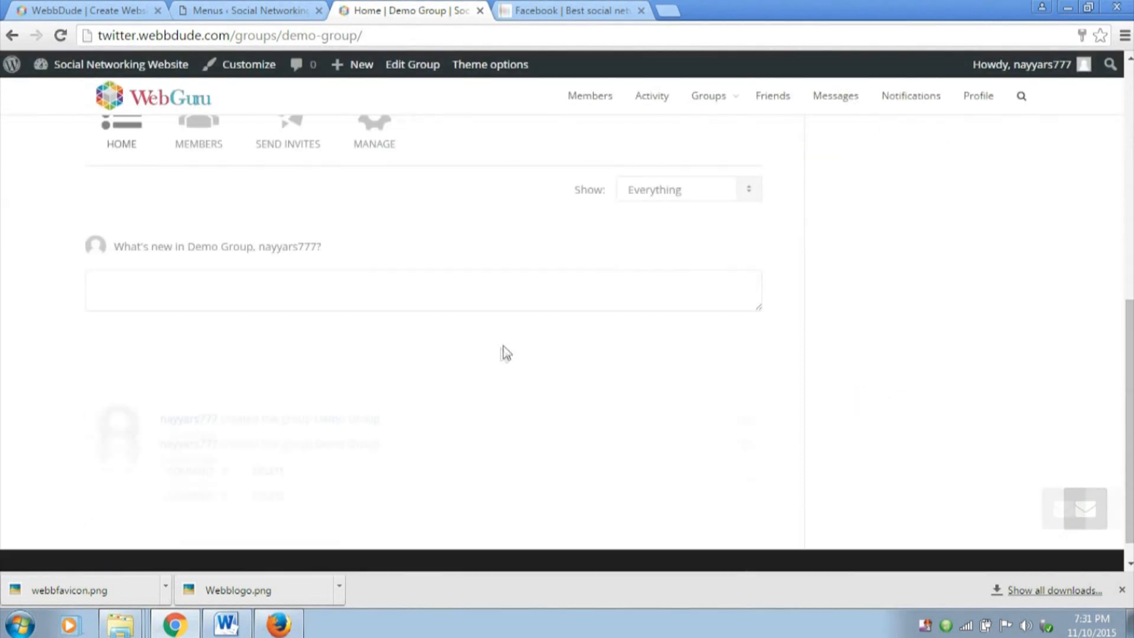
{"action": "left_click", "coordinate": [270, 287]}
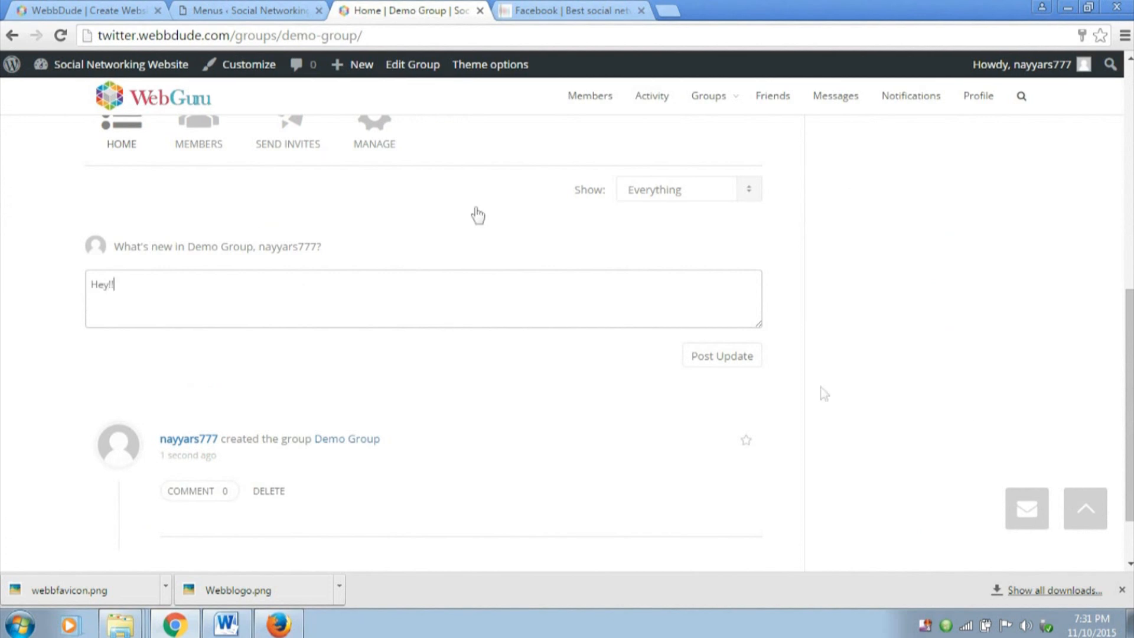
{"action": "left_click", "coordinate": [737, 370]}
{"action": "scroll", "coordinate": [451, 486], "scroll_direction": "down", "scroll_amount": 2}
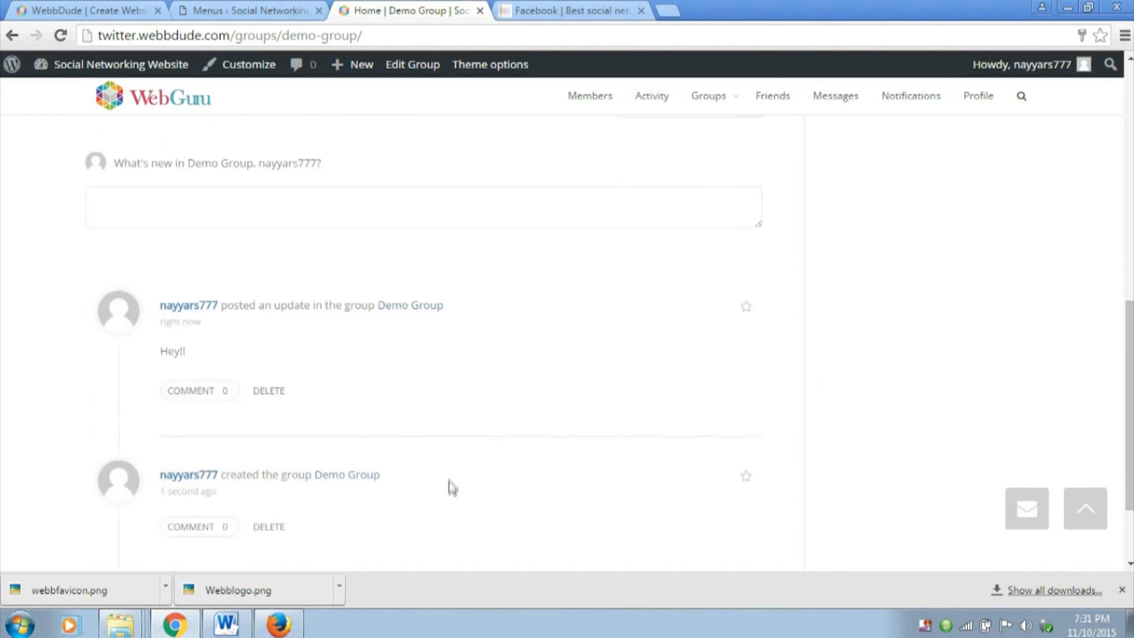
Examine the Demo Group page, including its header, section links, update field and activity feed
{"action": "scroll", "coordinate": [207, 378], "scroll_direction": "up", "scroll_amount": 2}
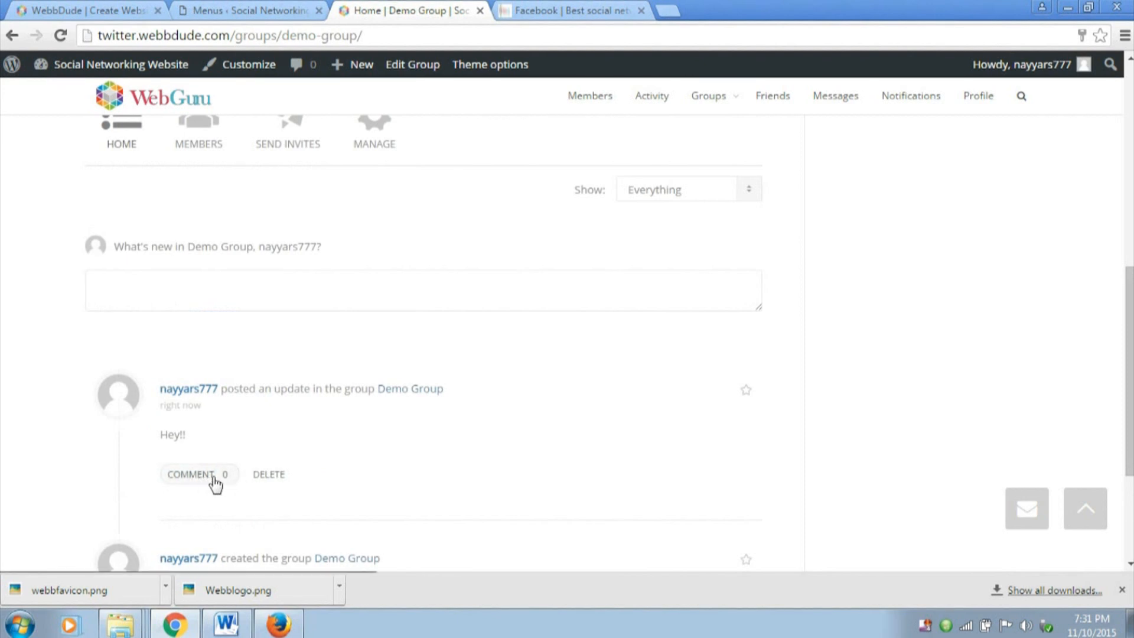
{"action": "left_click", "coordinate": [304, 286]}
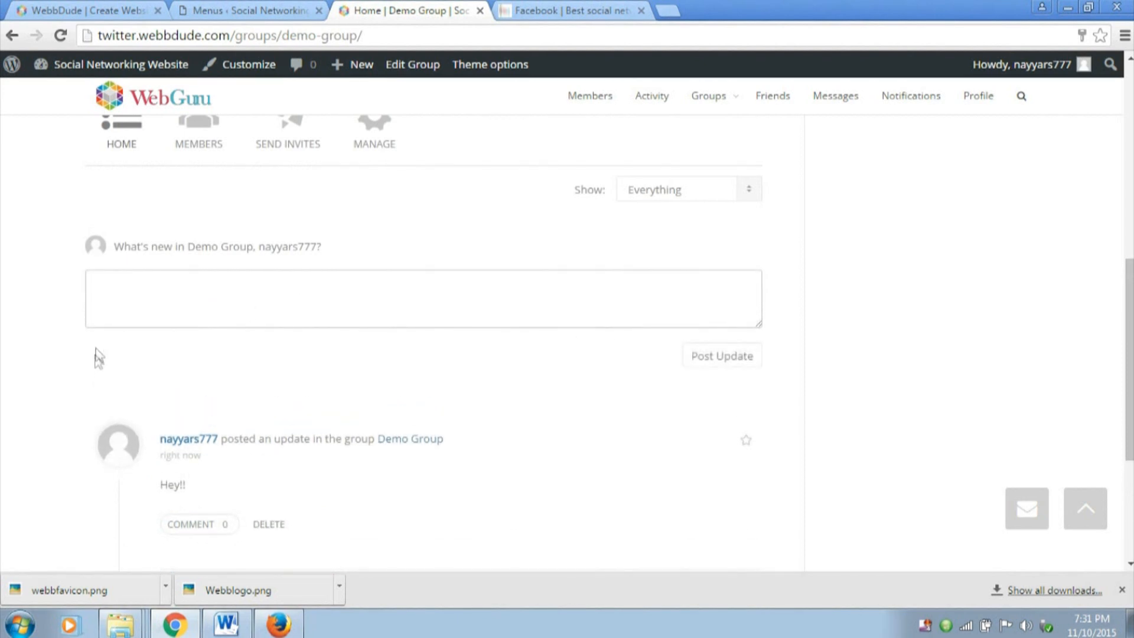
{"action": "left_click", "coordinate": [235, 291]}
{"action": "left_click", "coordinate": [248, 10]}
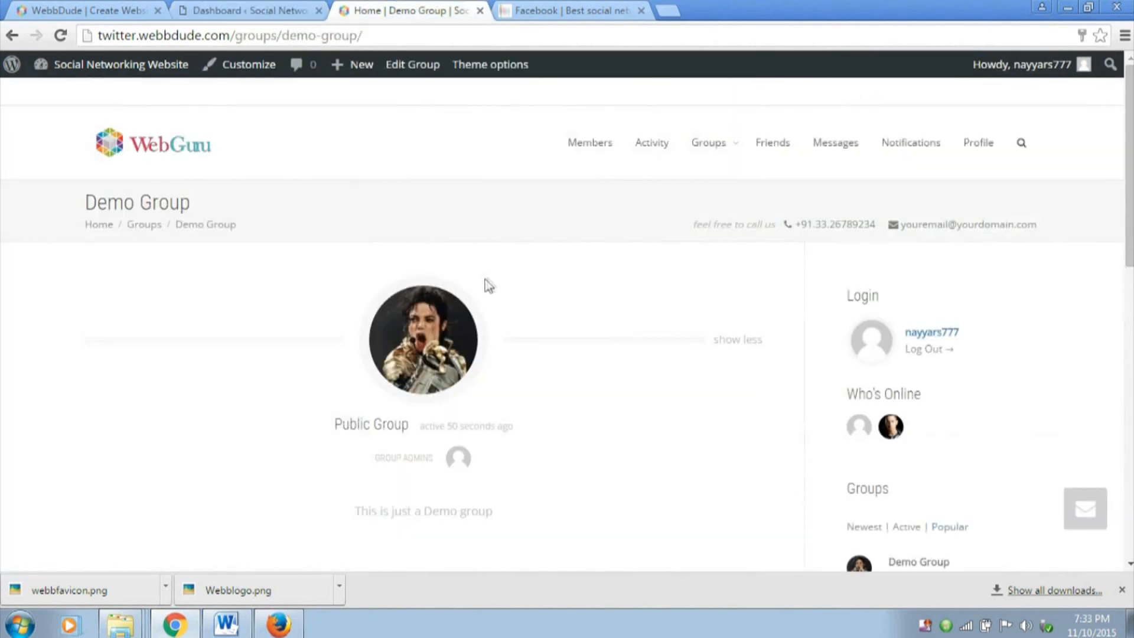
{"action": "scroll", "coordinate": [522, 299], "scroll_direction": "down", "scroll_amount": 3}
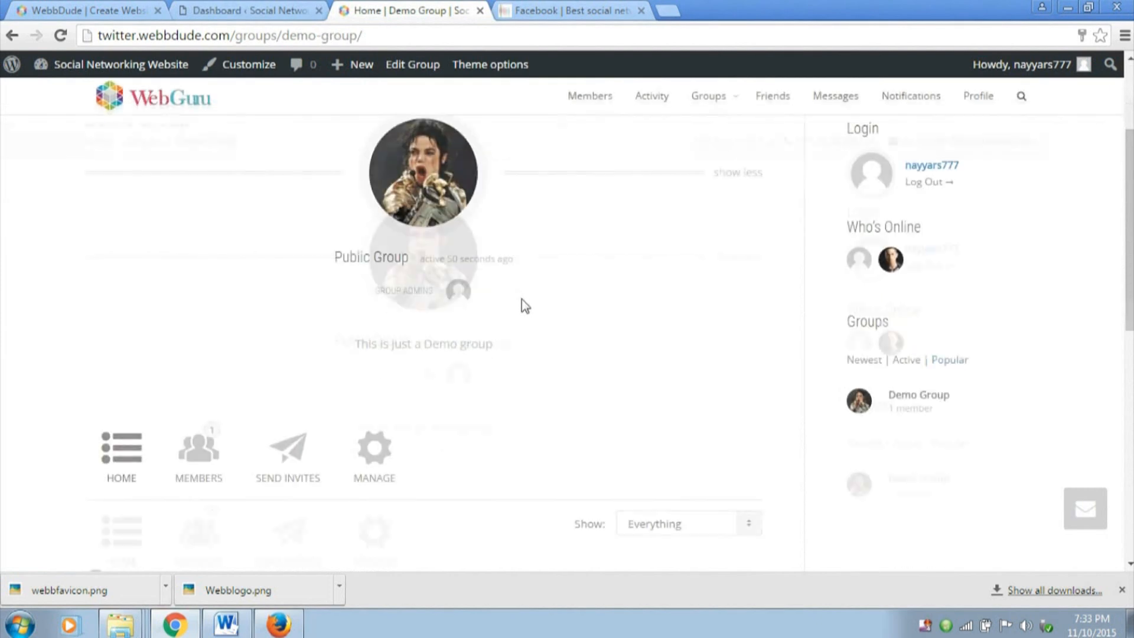
{"action": "scroll", "coordinate": [560, 400], "scroll_direction": "down", "scroll_amount": 4}
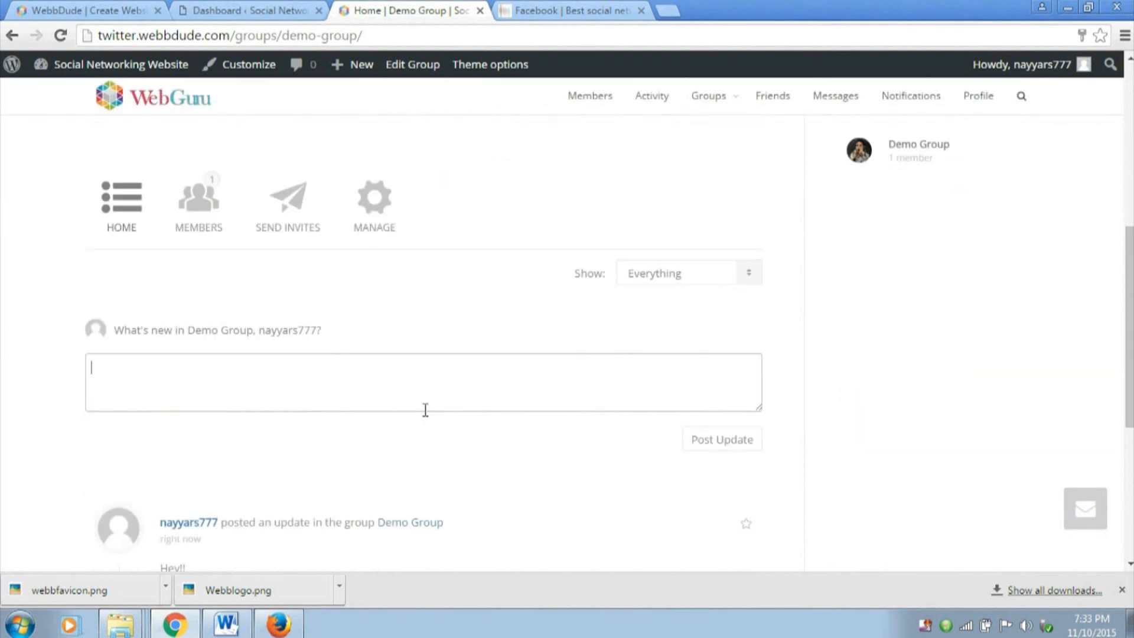
Return to the WordPress dashboard and begin installing the plugins the theme requires
{"action": "left_click", "coordinate": [253, 10]}
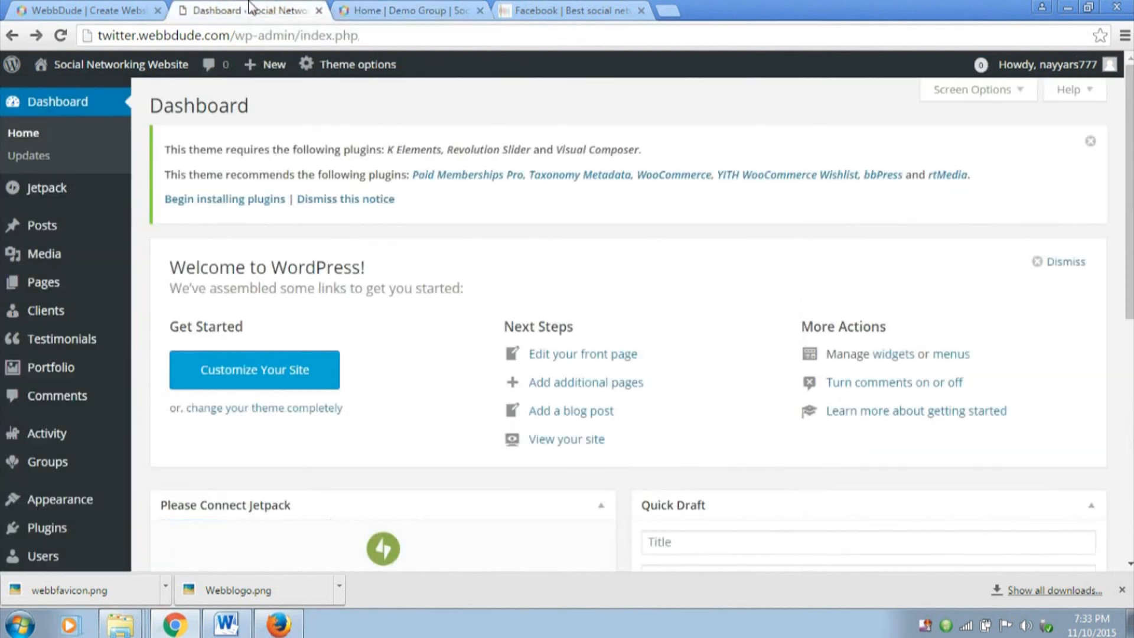
{"action": "left_click_drag", "start_coordinate": [165, 175], "coordinate": [406, 165]}
{"action": "left_click", "coordinate": [256, 172]}
{"action": "left_click", "coordinate": [239, 203]}
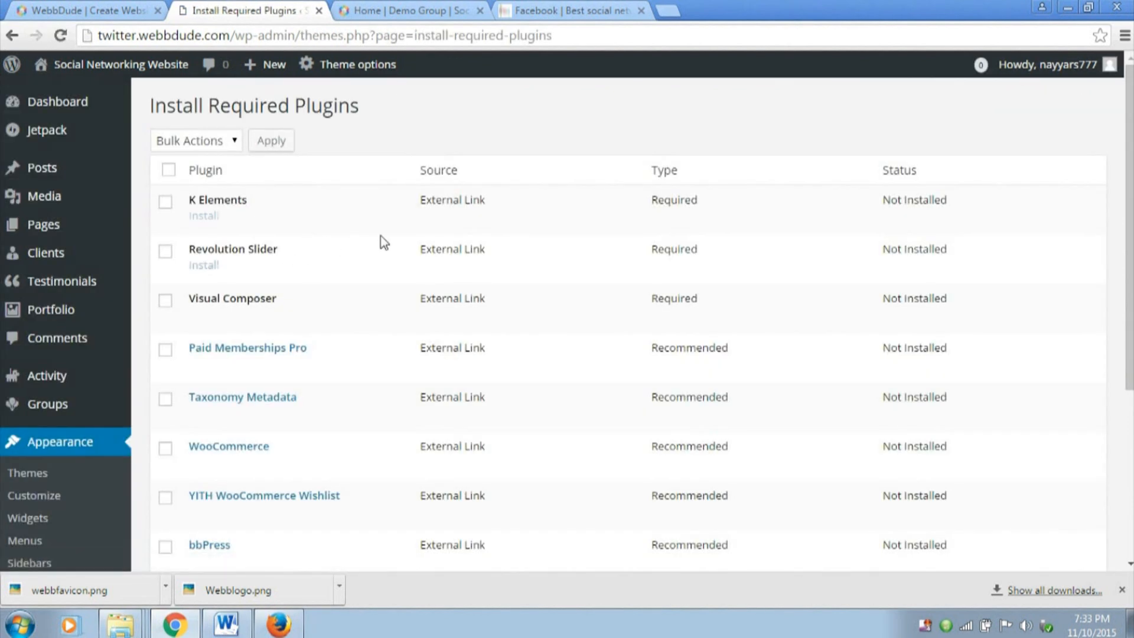
Select rtMedia, bbPress, Taxonomy Metadata, Visual Composer, Revolution Slider and K Elements in the required plugins list
{"action": "scroll", "coordinate": [381, 242], "scroll_direction": "down", "scroll_amount": 4}
{"action": "left_click", "coordinate": [164, 348]}
{"action": "scroll", "coordinate": [198, 356], "scroll_direction": "up", "scroll_amount": 1}
{"action": "left_click", "coordinate": [168, 381]}
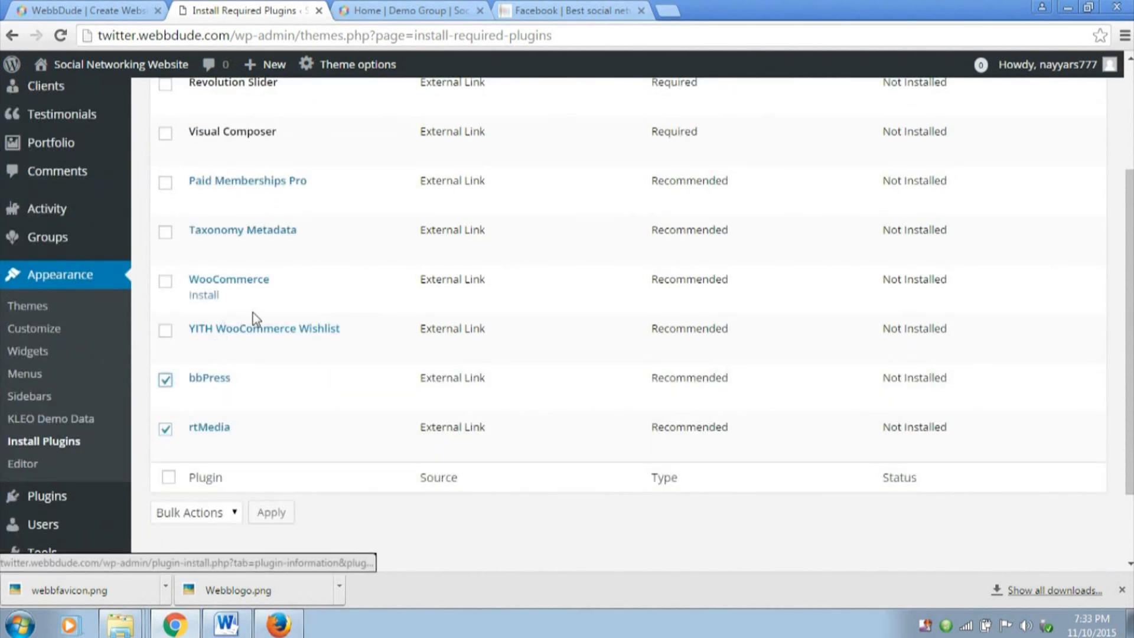
{"action": "scroll", "coordinate": [255, 319], "scroll_direction": "up", "scroll_amount": 1}
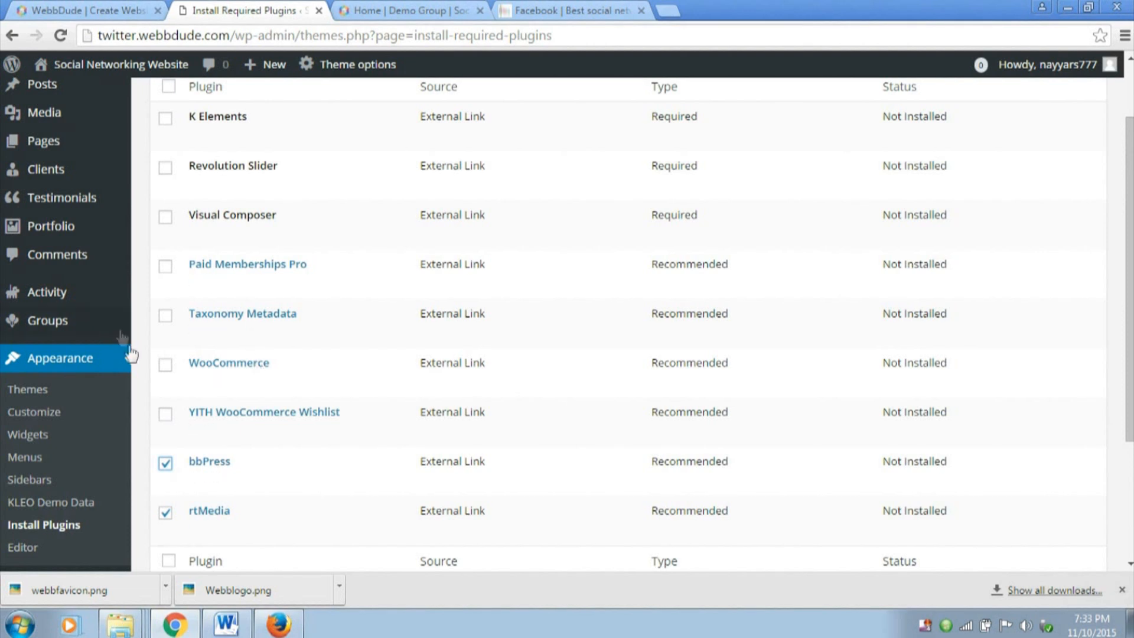
{"action": "left_click", "coordinate": [165, 316]}
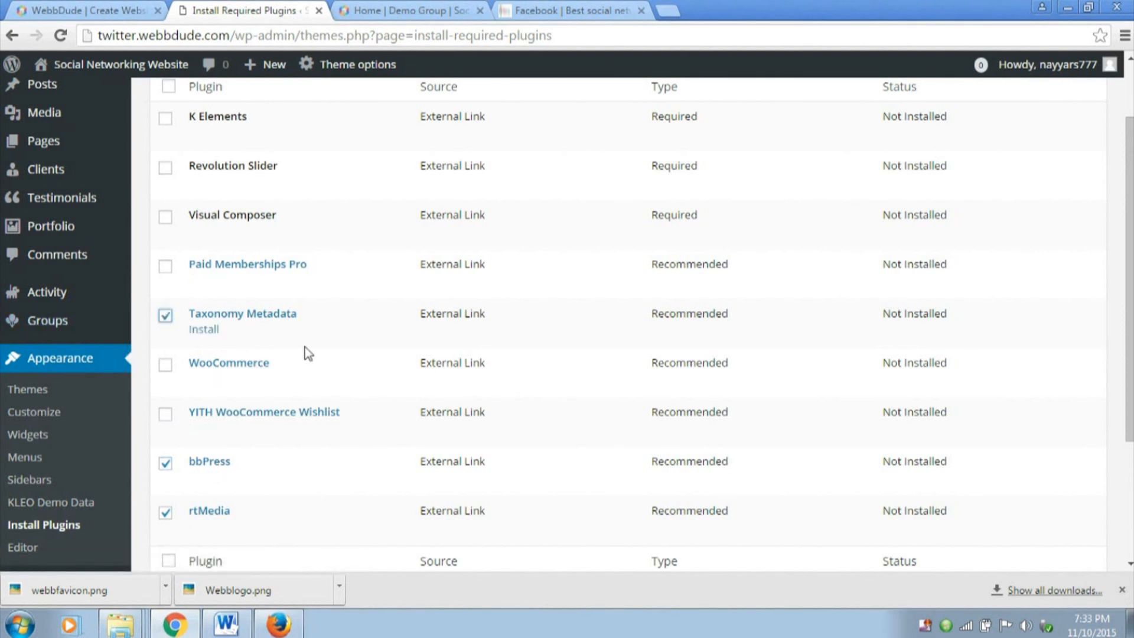
{"action": "scroll", "coordinate": [305, 352], "scroll_direction": "up", "scroll_amount": 2}
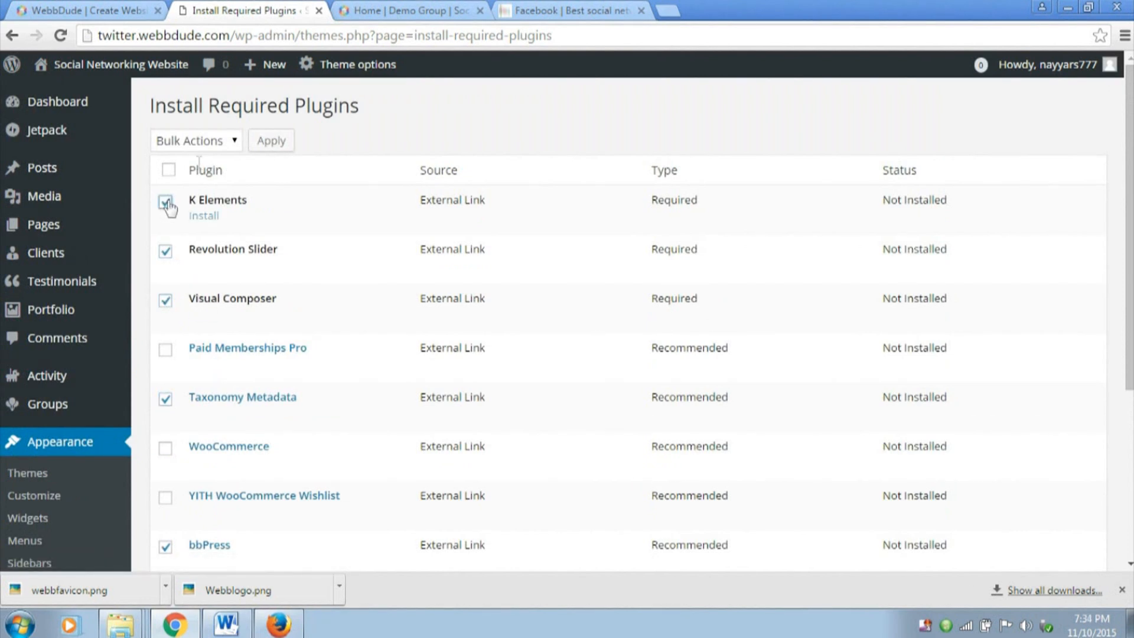
Install the selected plugins in bulk and return to the dashboard
{"action": "left_click", "coordinate": [203, 140]}
{"action": "left_click", "coordinate": [198, 178]}
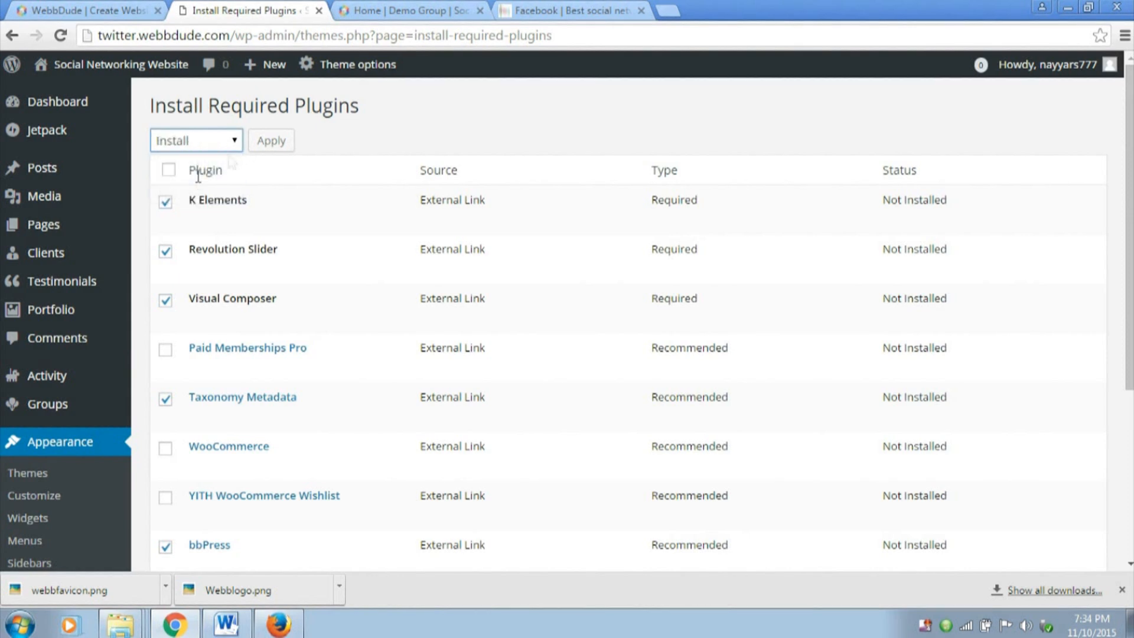
{"action": "left_click", "coordinate": [264, 146]}
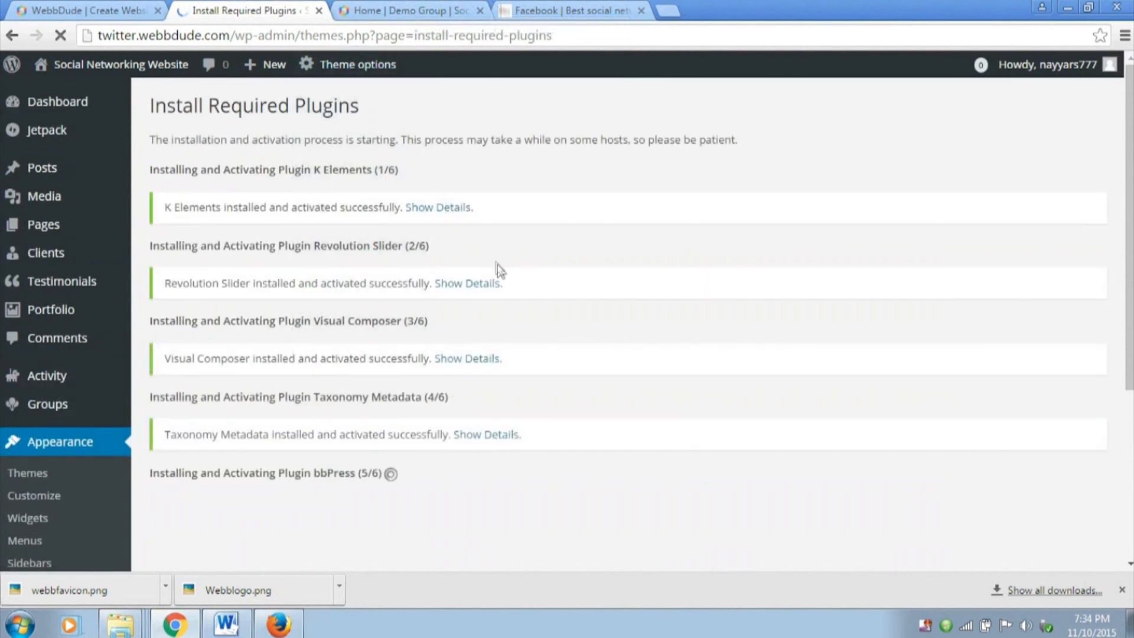
{"action": "scroll", "coordinate": [439, 393], "scroll_direction": "down", "scroll_amount": 3}
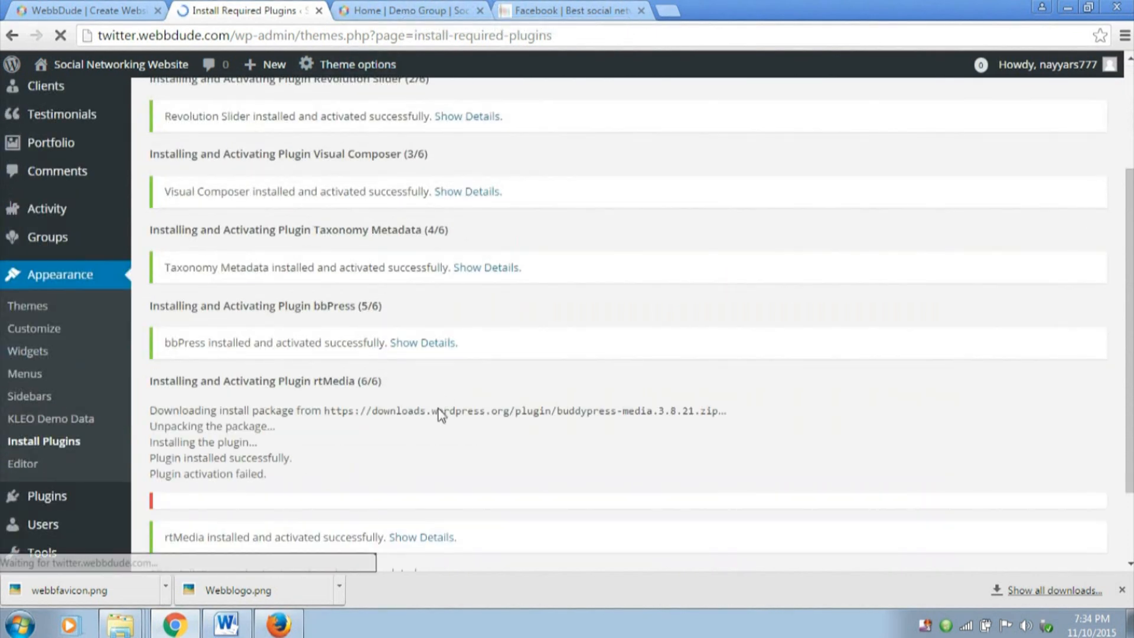
{"action": "scroll", "coordinate": [438, 409], "scroll_direction": "down", "scroll_amount": 2}
{"action": "left_click", "coordinate": [190, 497]}
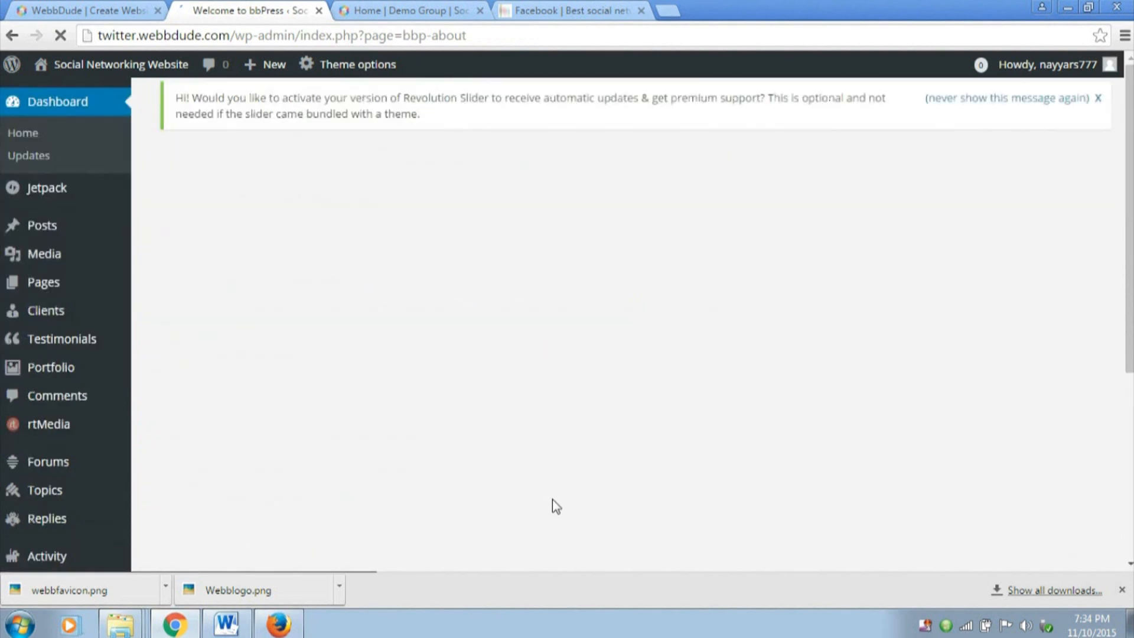
{"action": "scroll", "coordinate": [1062, 296], "scroll_direction": "down", "scroll_amount": 5}
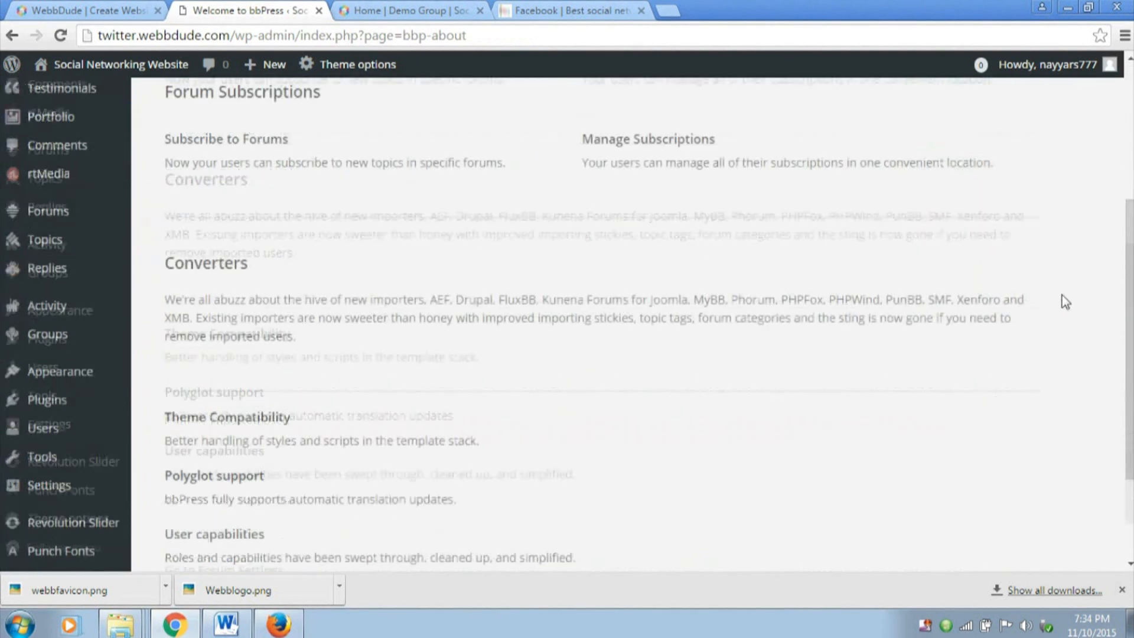
{"action": "scroll", "coordinate": [461, 403], "scroll_direction": "up", "scroll_amount": 5}
{"action": "scroll", "coordinate": [98, 436], "scroll_direction": "down", "scroll_amount": 4}
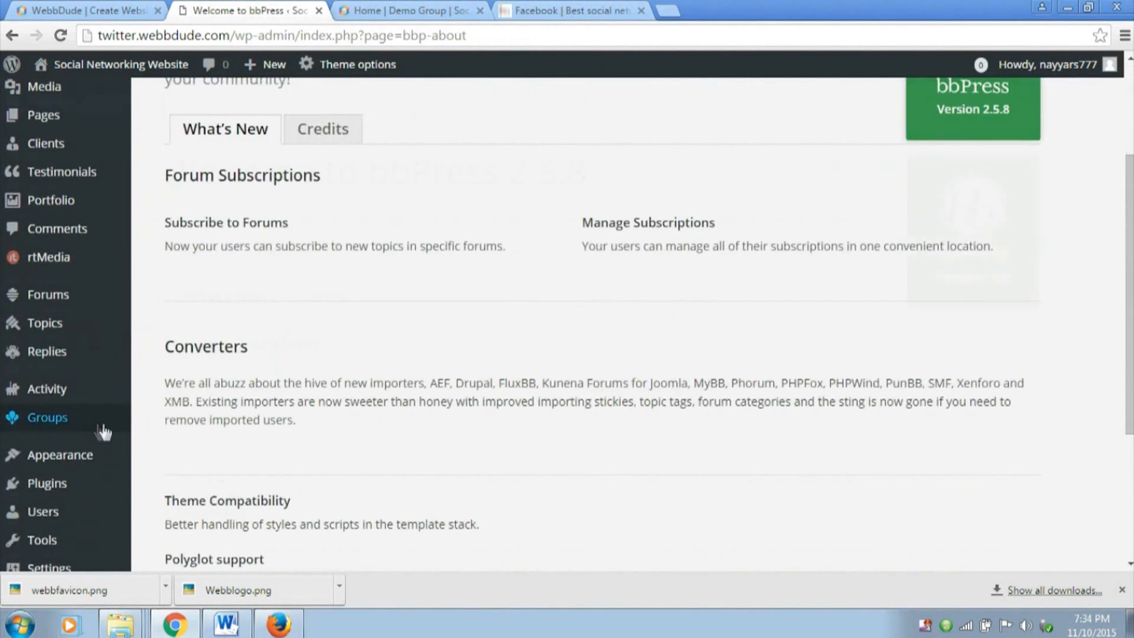
{"action": "scroll", "coordinate": [297, 168], "scroll_direction": "up", "scroll_amount": 4}
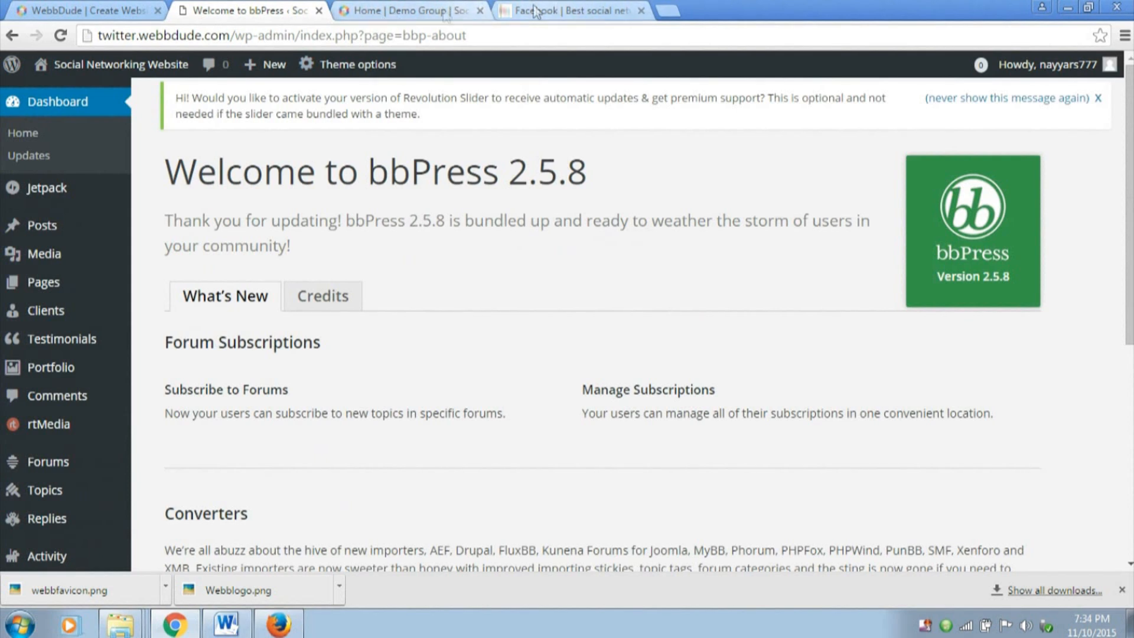
Reload the Demo Group page and attach the Katy Perry image to a new group update
{"action": "left_click", "coordinate": [383, 11]}
{"action": "left_click", "coordinate": [67, 36]}
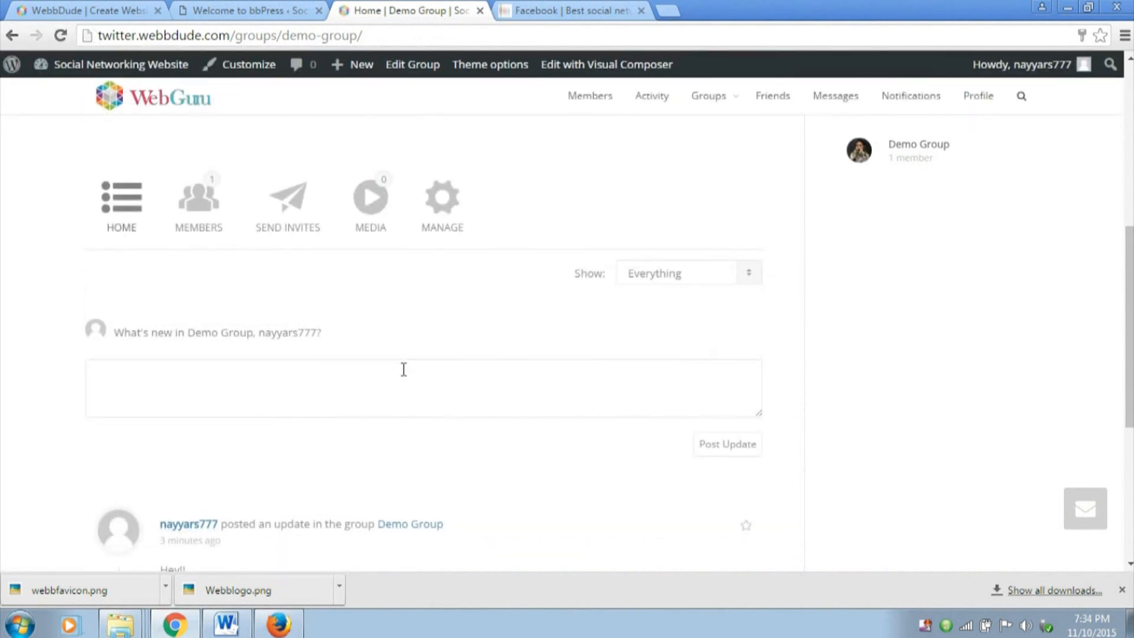
{"action": "left_click", "coordinate": [404, 369]}
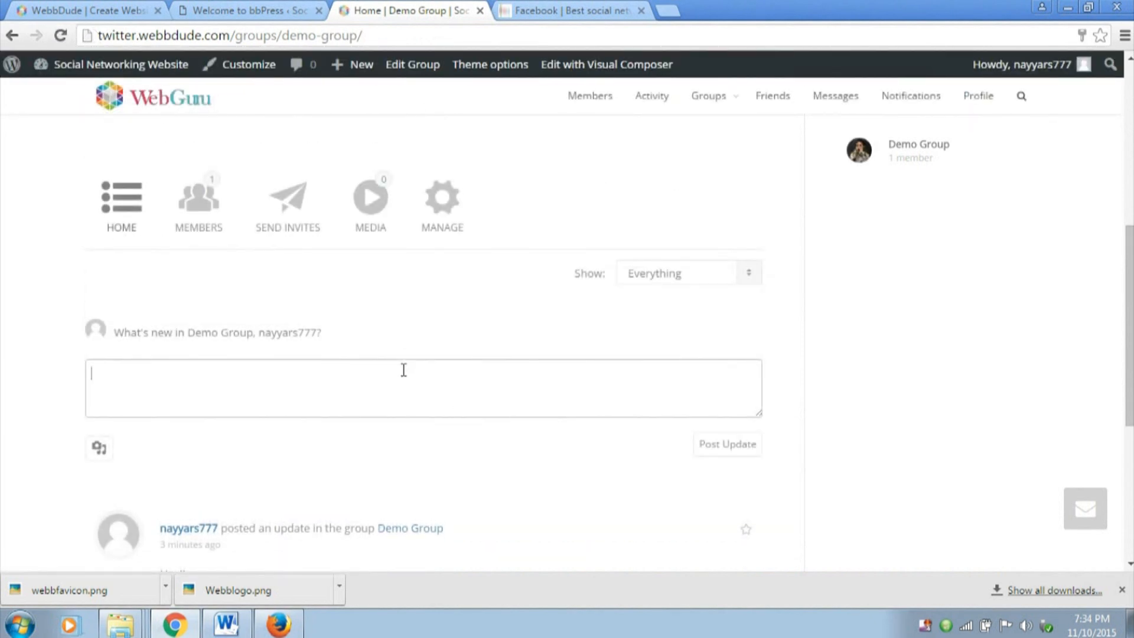
{"action": "left_click", "coordinate": [101, 452]}
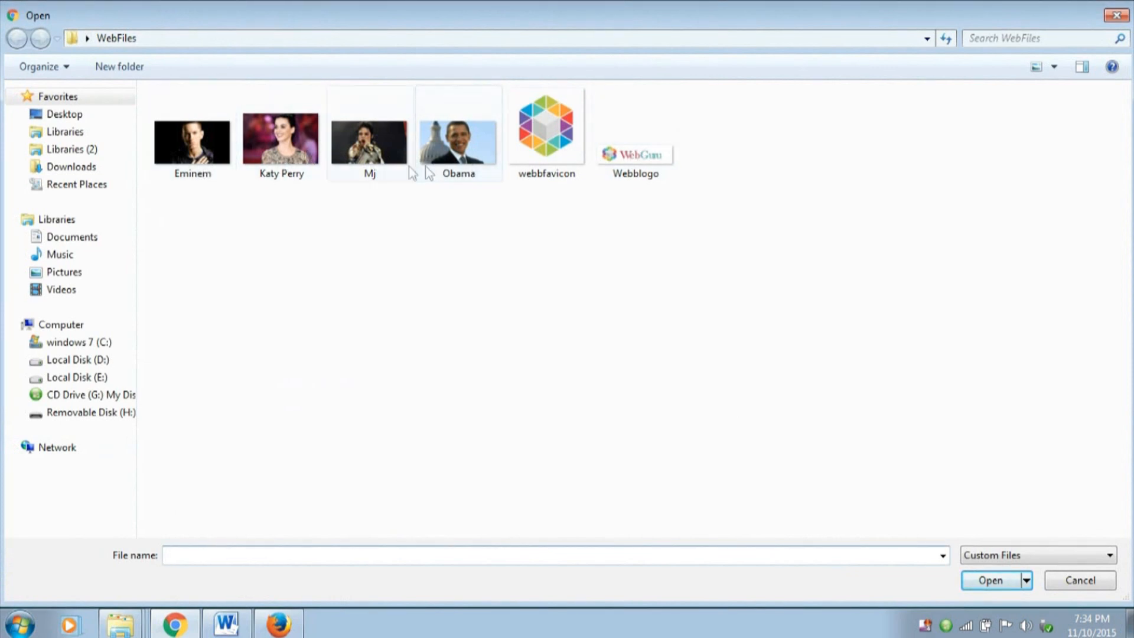
{"action": "left_click", "coordinate": [292, 155]}
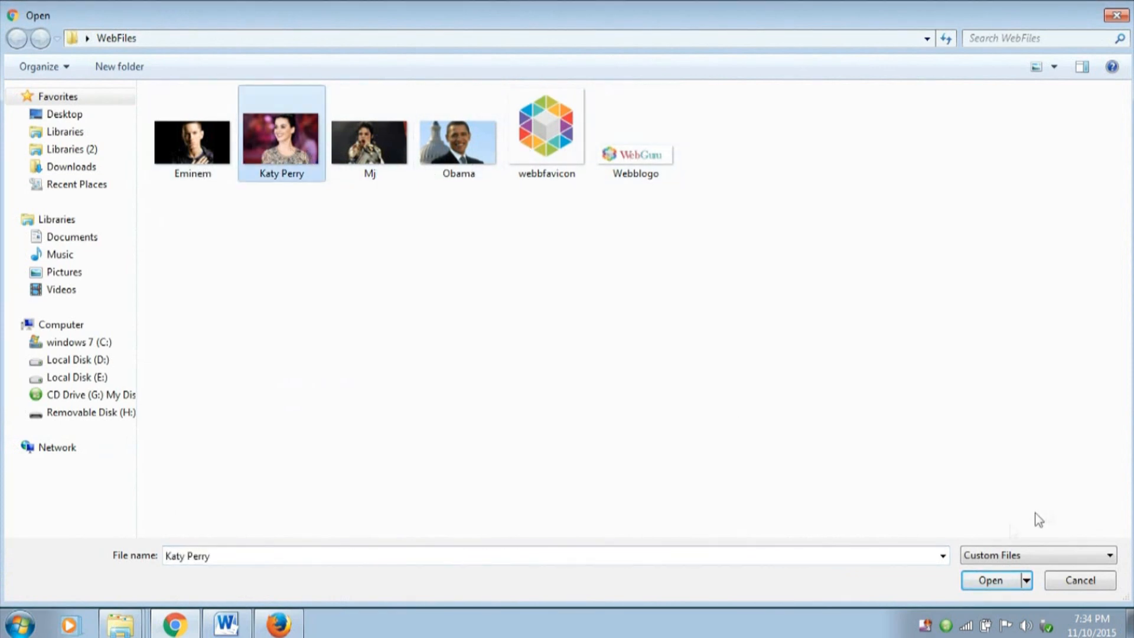
{"action": "left_click", "coordinate": [989, 584]}
Post the group update with the text "I love her!!" and check it in the activity feed
{"action": "left_click", "coordinate": [489, 401]}
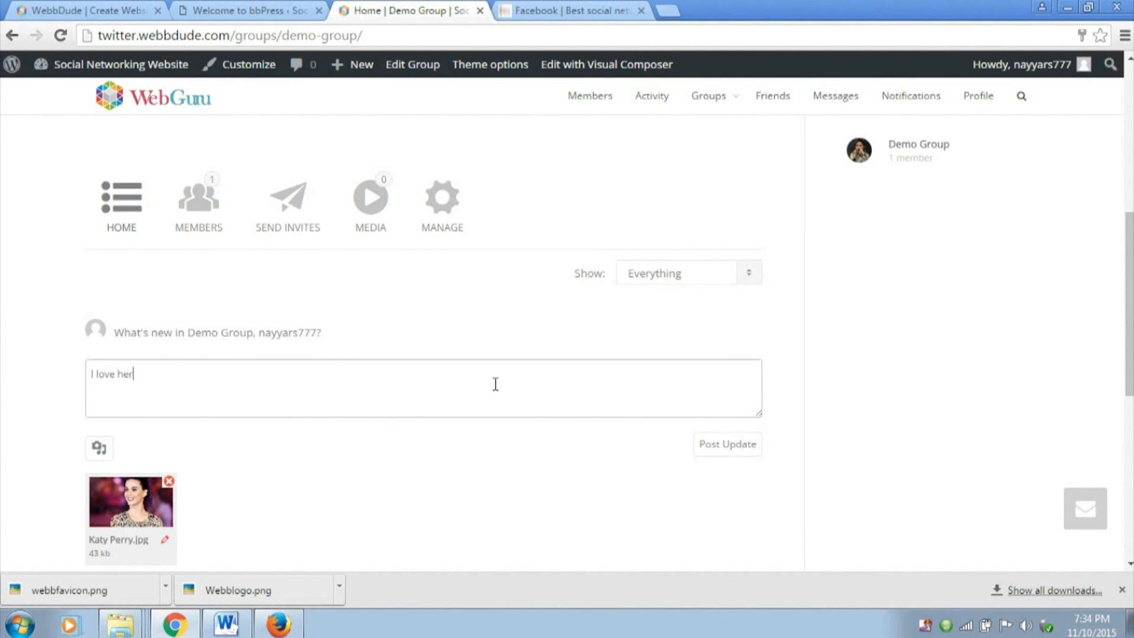
{"action": "type", "text": "I love her!!"}
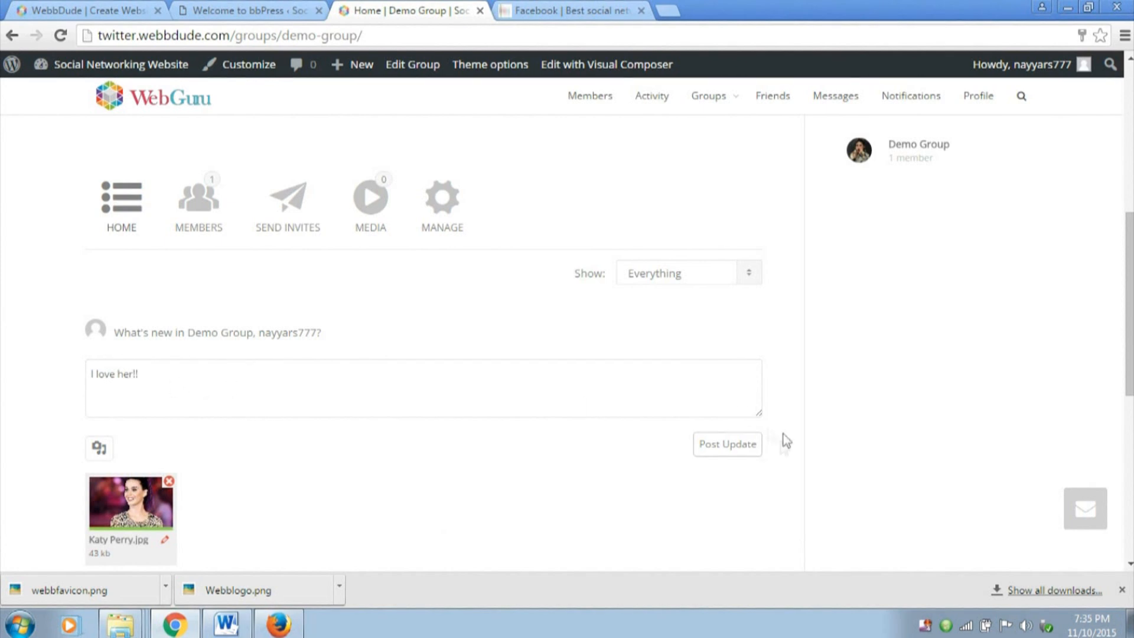
{"action": "left_click", "coordinate": [746, 449]}
{"action": "scroll", "coordinate": [743, 451], "scroll_direction": "down", "scroll_amount": 2}
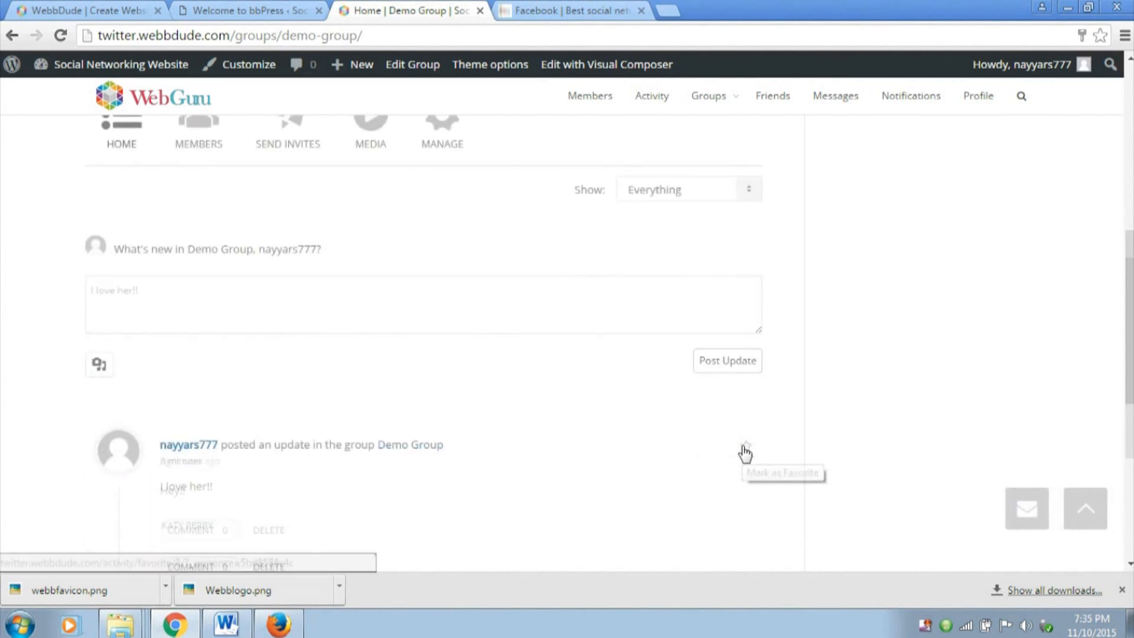
{"action": "scroll", "coordinate": [416, 440], "scroll_direction": "down", "scroll_amount": 3}
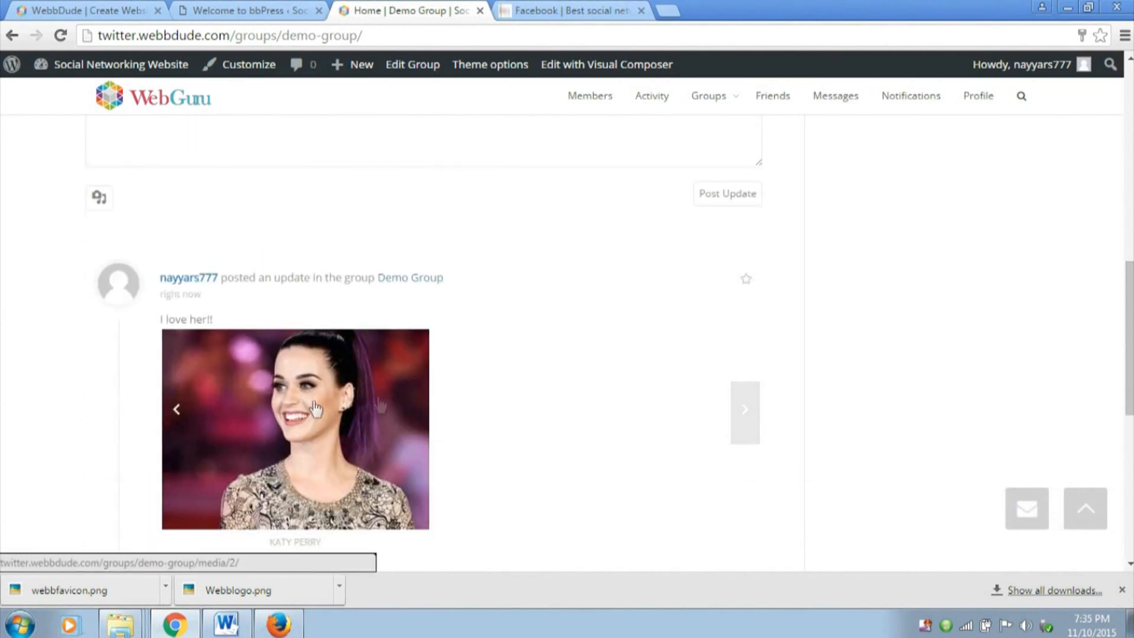
{"action": "scroll", "coordinate": [390, 296], "scroll_direction": "down", "scroll_amount": 1}
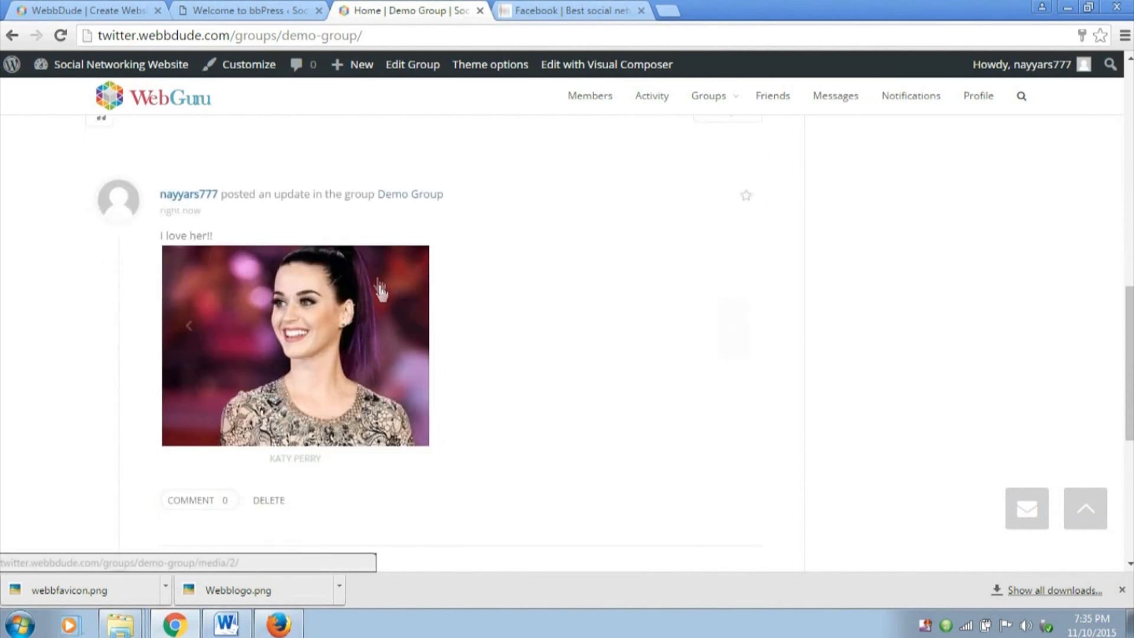
{"action": "scroll", "coordinate": [223, 369], "scroll_direction": "down", "scroll_amount": 2}
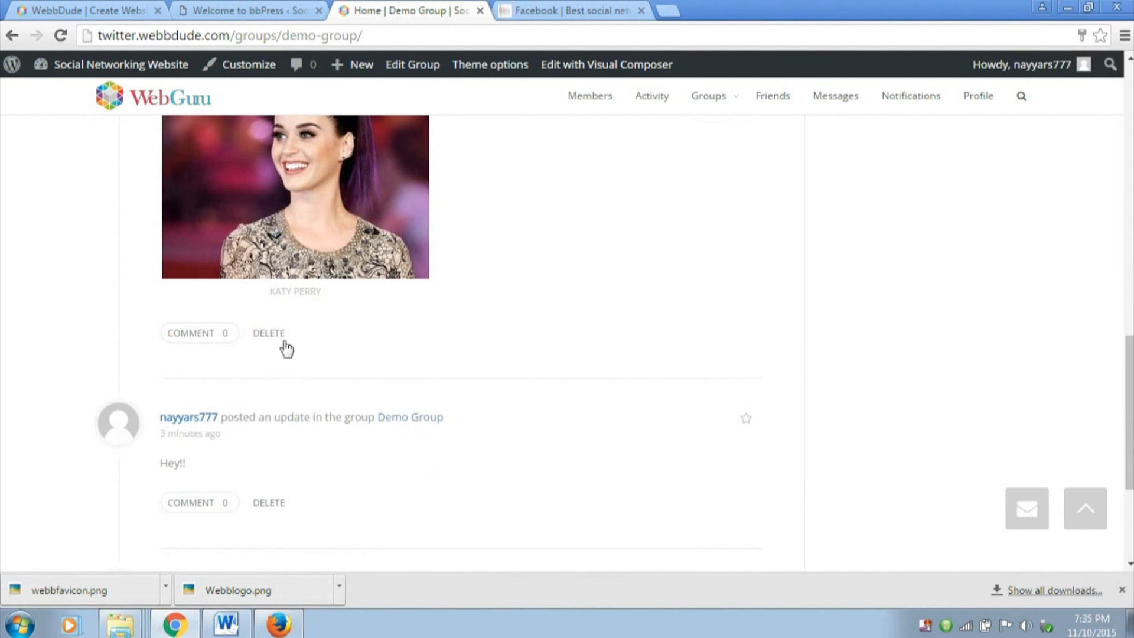
{"action": "scroll", "coordinate": [284, 349], "scroll_direction": "up", "scroll_amount": 2}
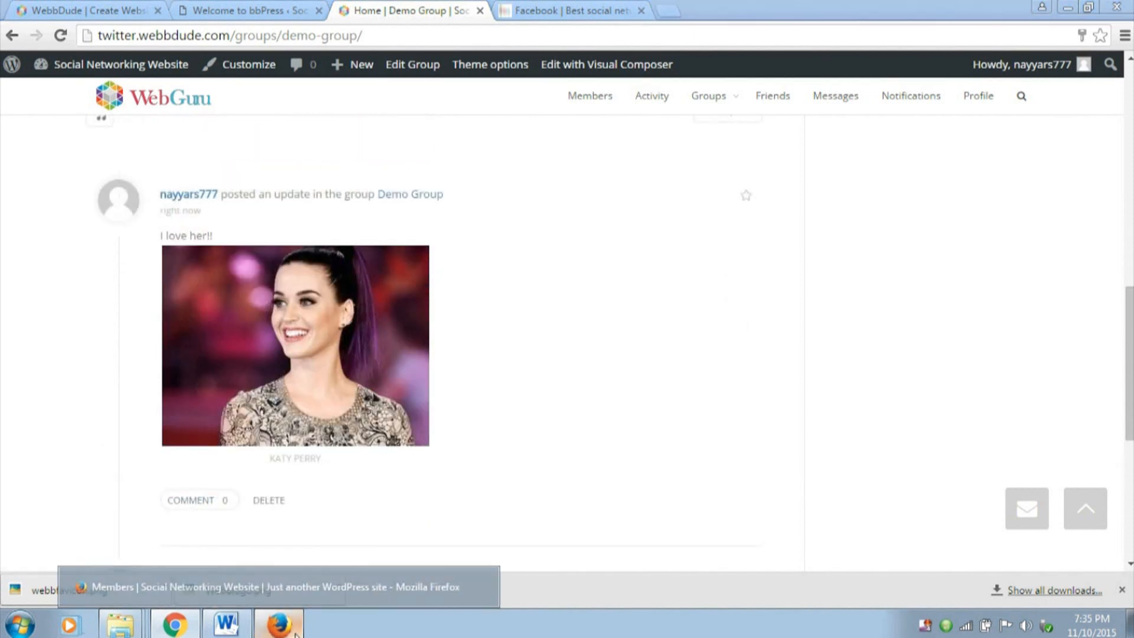
Switch to Firefox, where the second member is logged in, and reload the Members page
{"action": "left_click", "coordinate": [310, 593]}
{"action": "scroll", "coordinate": [681, 277], "scroll_direction": "up", "scroll_amount": 3}
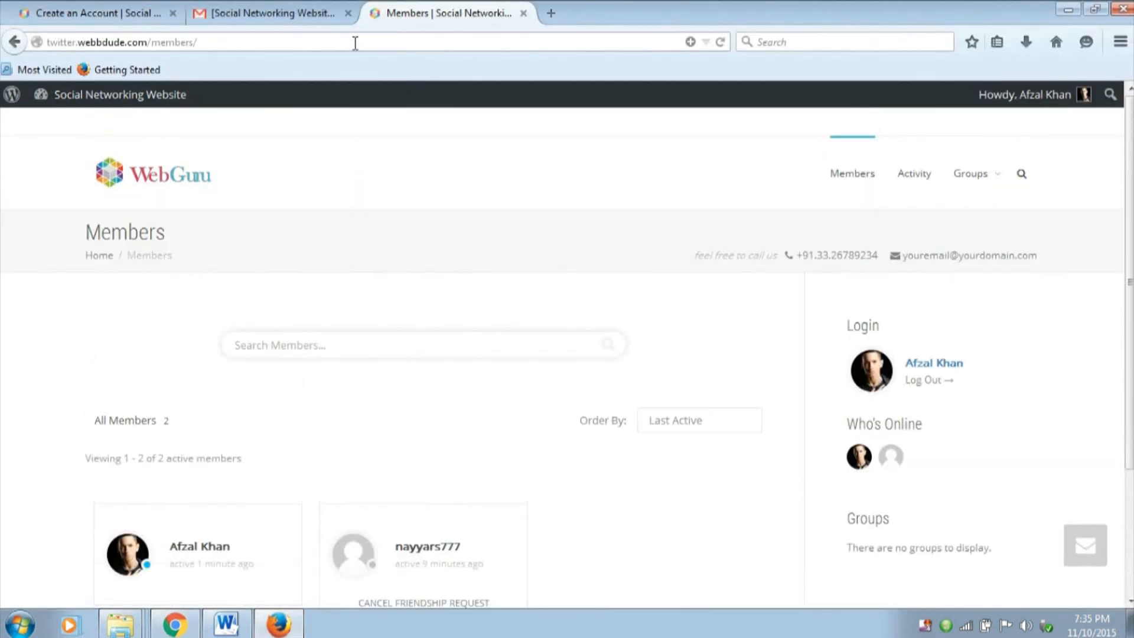
{"action": "left_click", "coordinate": [721, 42]}
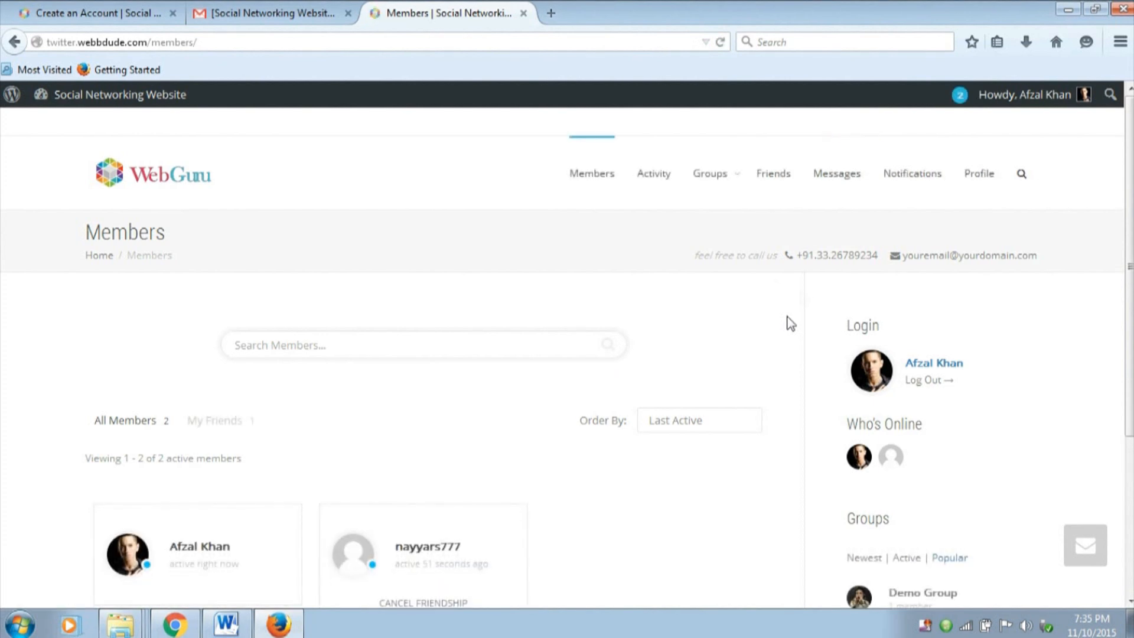
{"action": "scroll", "coordinate": [709, 223], "scroll_direction": "down", "scroll_amount": 3}
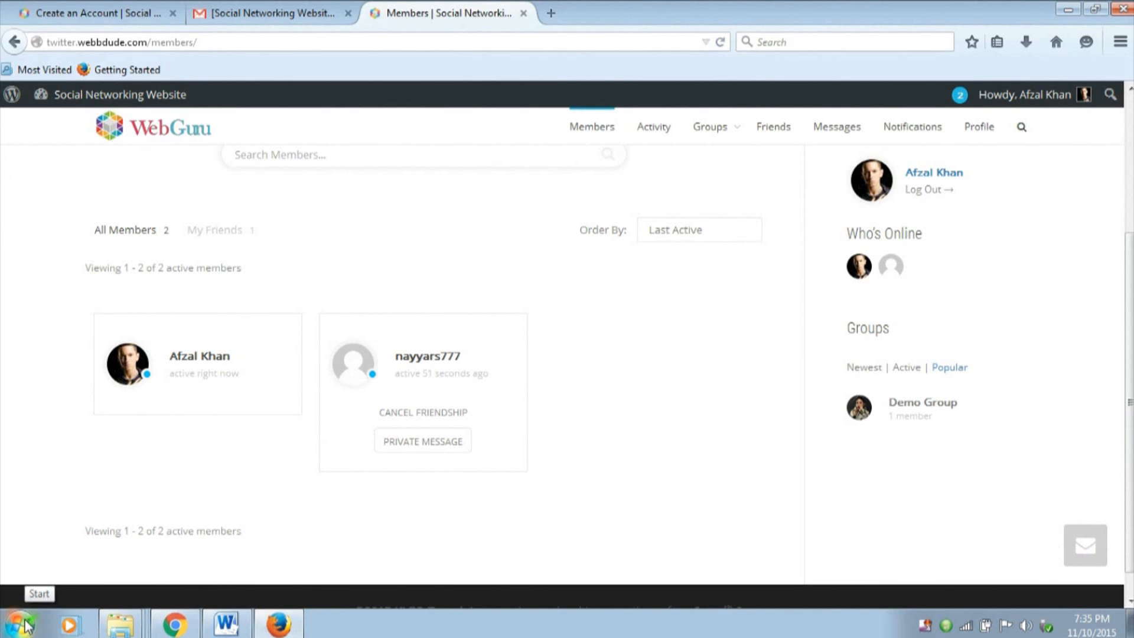
{"action": "scroll", "coordinate": [47, 496], "scroll_direction": "up", "scroll_amount": 3}
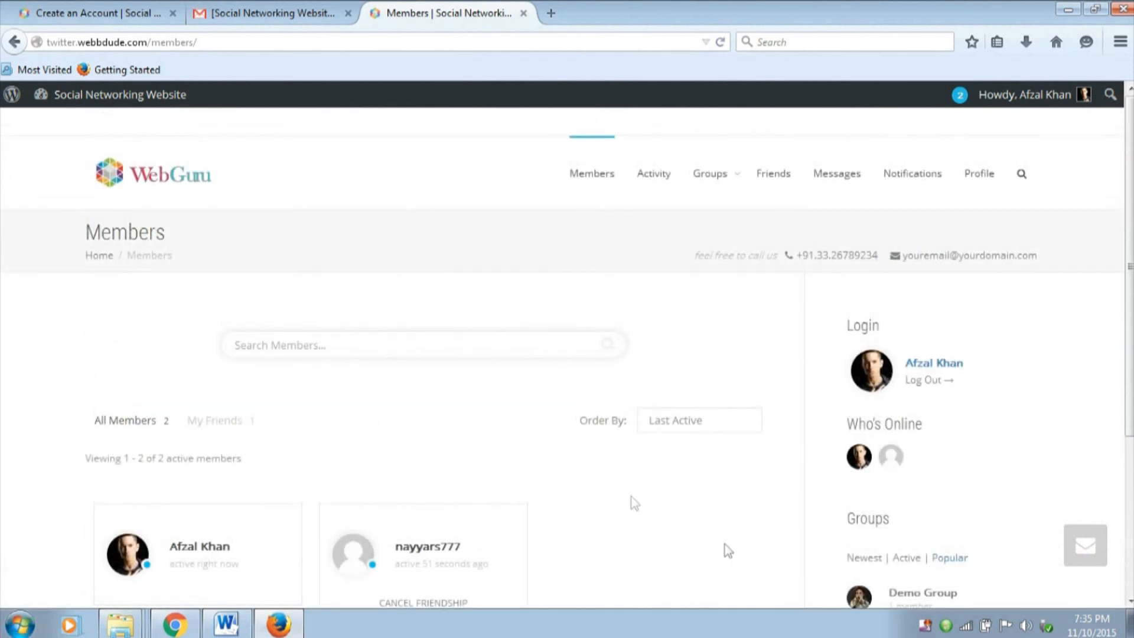
Open Demo Group from the site's groups list and join it as the second member
{"action": "mouse_move", "coordinate": [718, 181]}
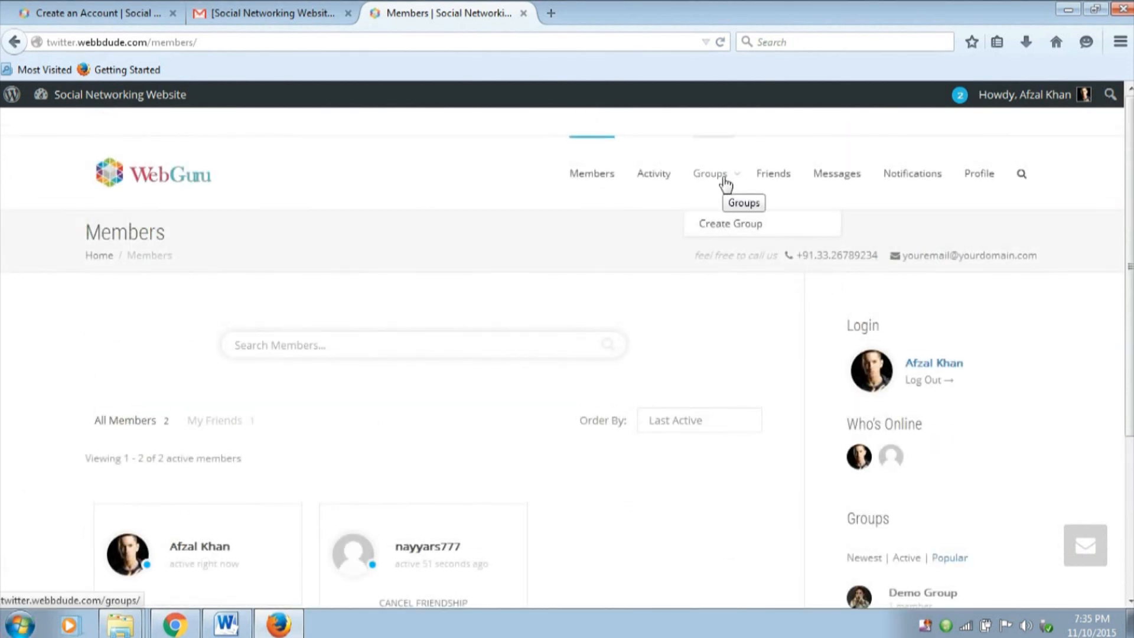
{"action": "scroll", "coordinate": [1090, 407], "scroll_direction": "down", "scroll_amount": 3}
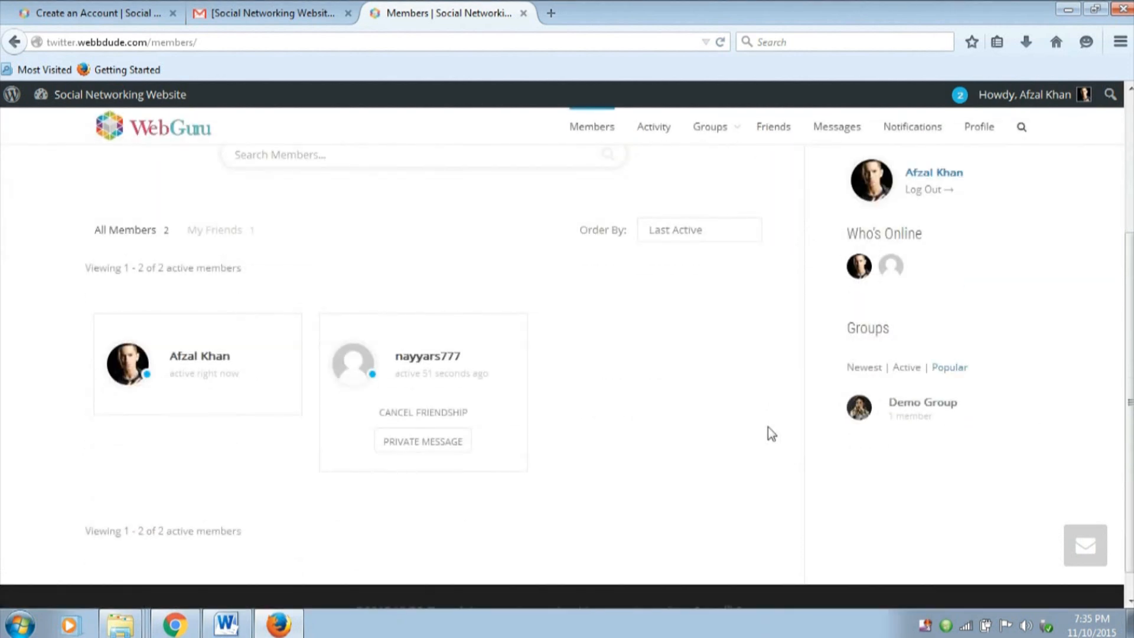
{"action": "left_click", "coordinate": [923, 406]}
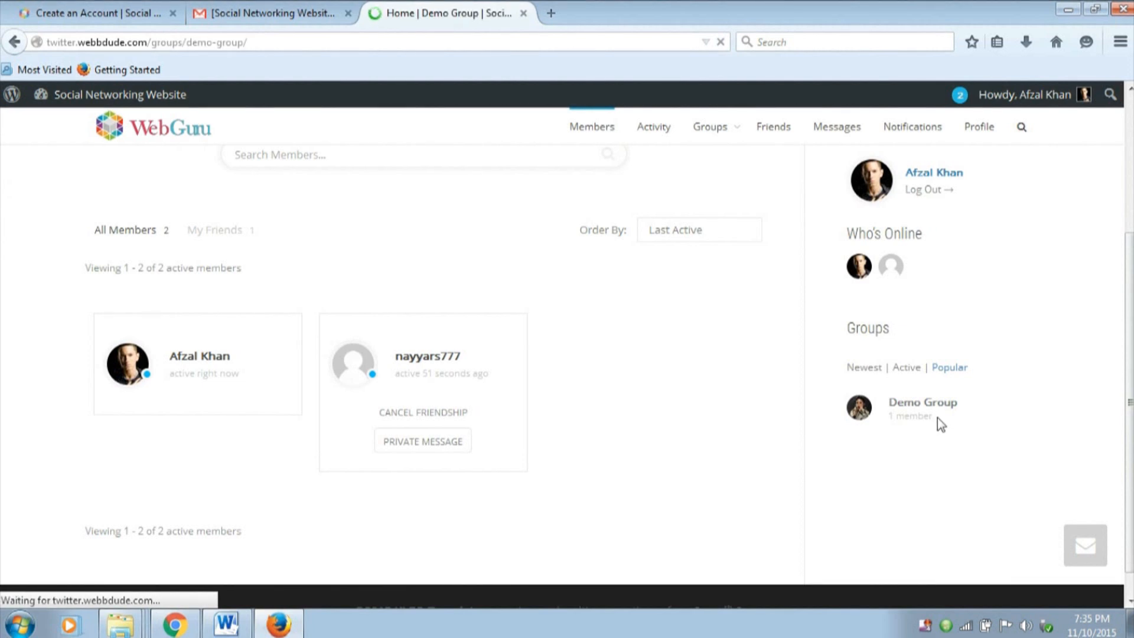
{"action": "scroll", "coordinate": [628, 354], "scroll_direction": "down", "scroll_amount": 5}
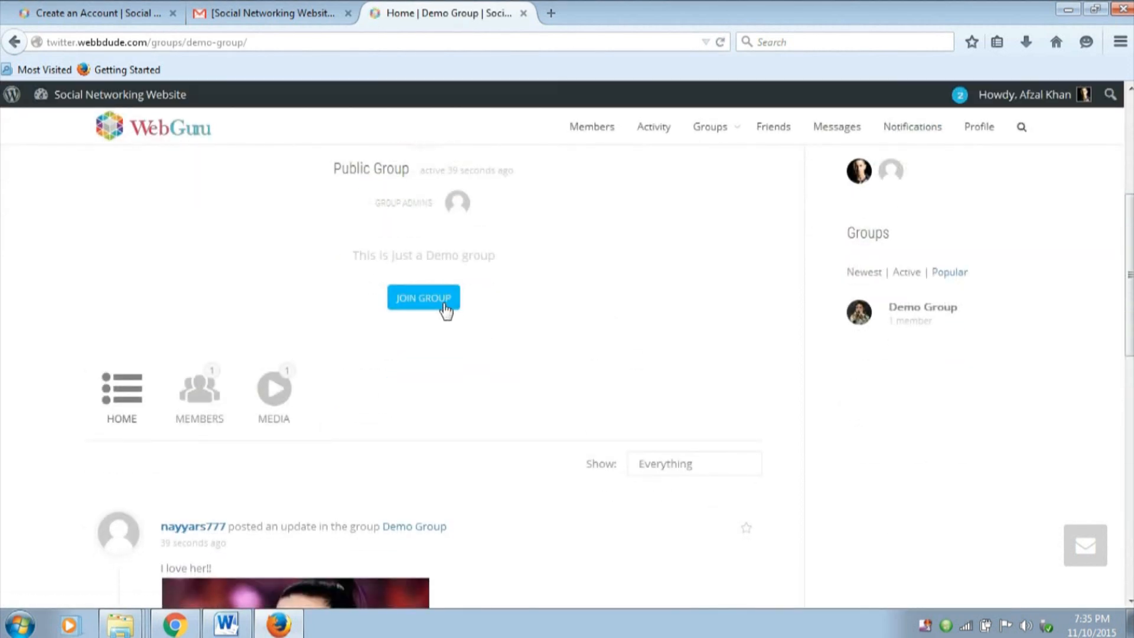
{"action": "left_click_drag", "start_coordinate": [358, 255], "coordinate": [511, 270]}
{"action": "left_click", "coordinate": [508, 264]}
{"action": "left_click", "coordinate": [441, 308]}
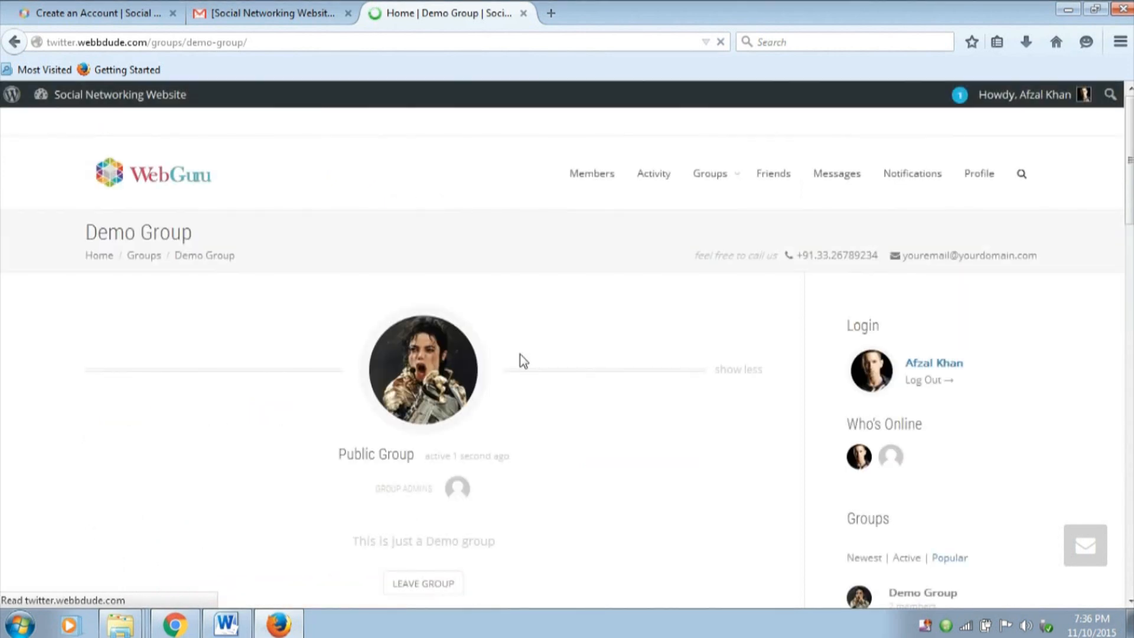
{"action": "scroll", "coordinate": [520, 360], "scroll_direction": "down", "scroll_amount": 3}
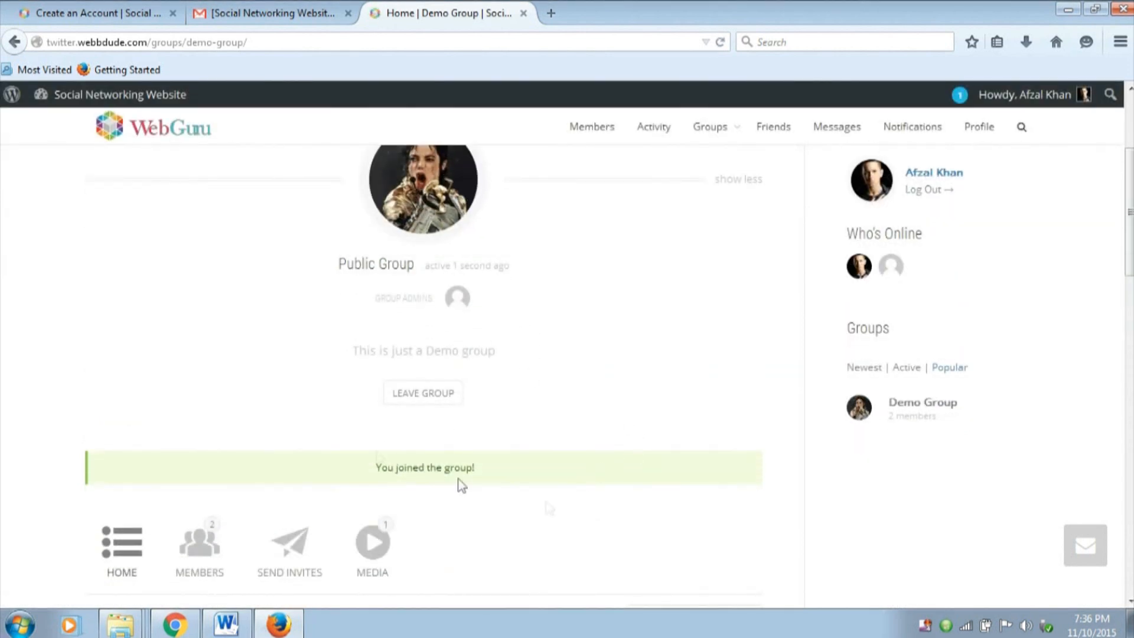
Comment "I love her too!!" on the Katy Perry update in Demo Group as the second member
{"action": "scroll", "coordinate": [700, 421], "scroll_direction": "down", "scroll_amount": 5}
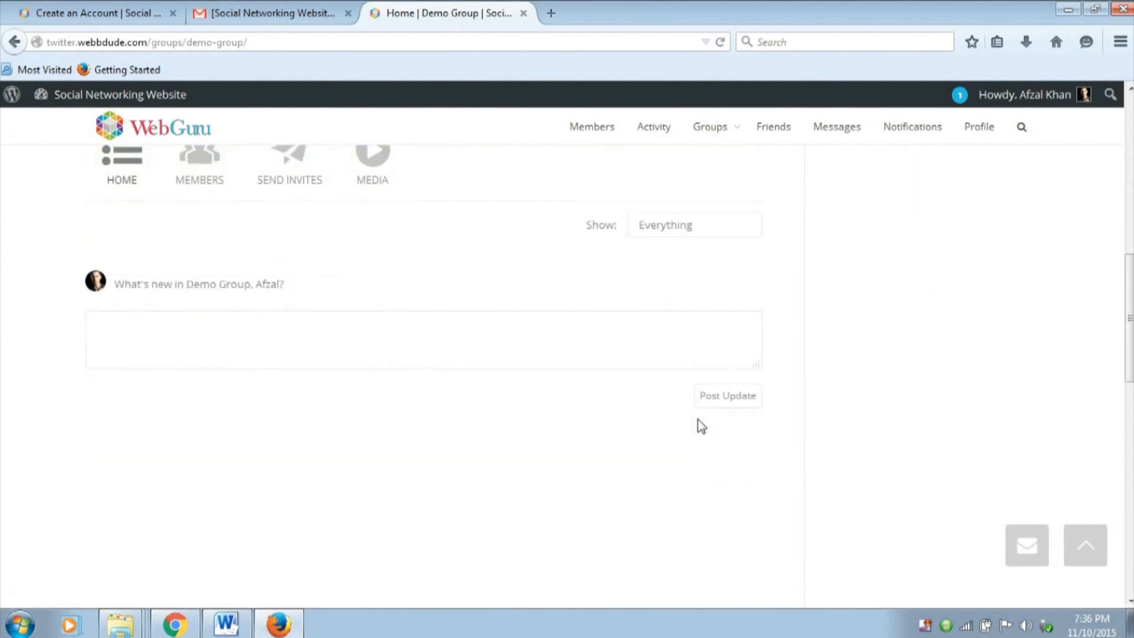
{"action": "scroll", "coordinate": [699, 423], "scroll_direction": "down", "scroll_amount": 10}
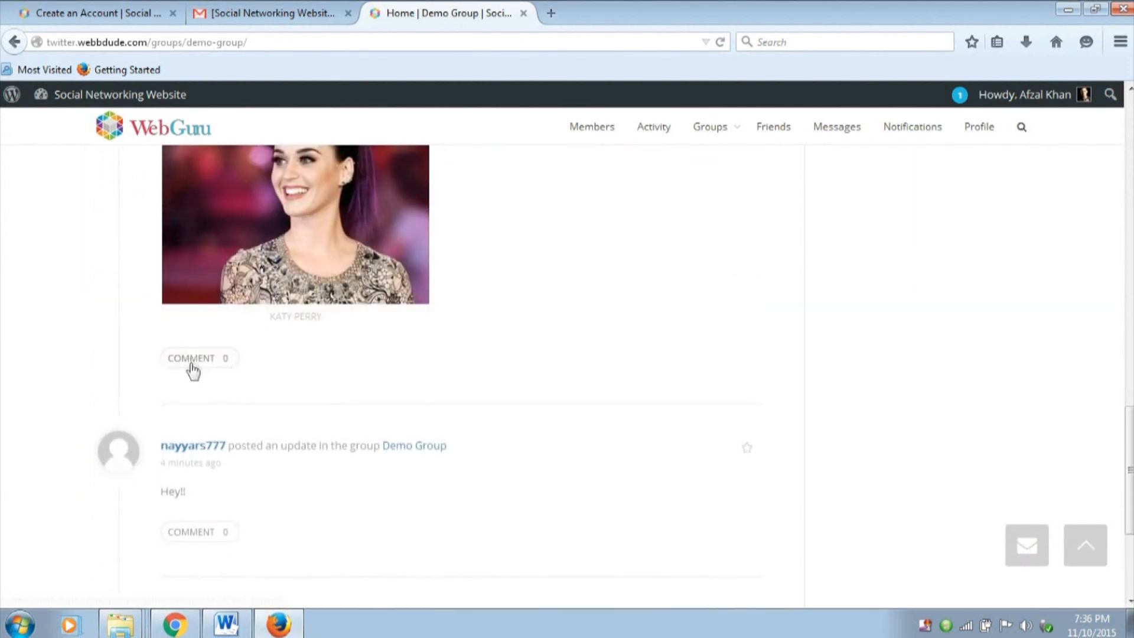
{"action": "left_click", "coordinate": [192, 361]}
{"action": "scroll", "coordinate": [363, 297], "scroll_direction": "up", "scroll_amount": 2}
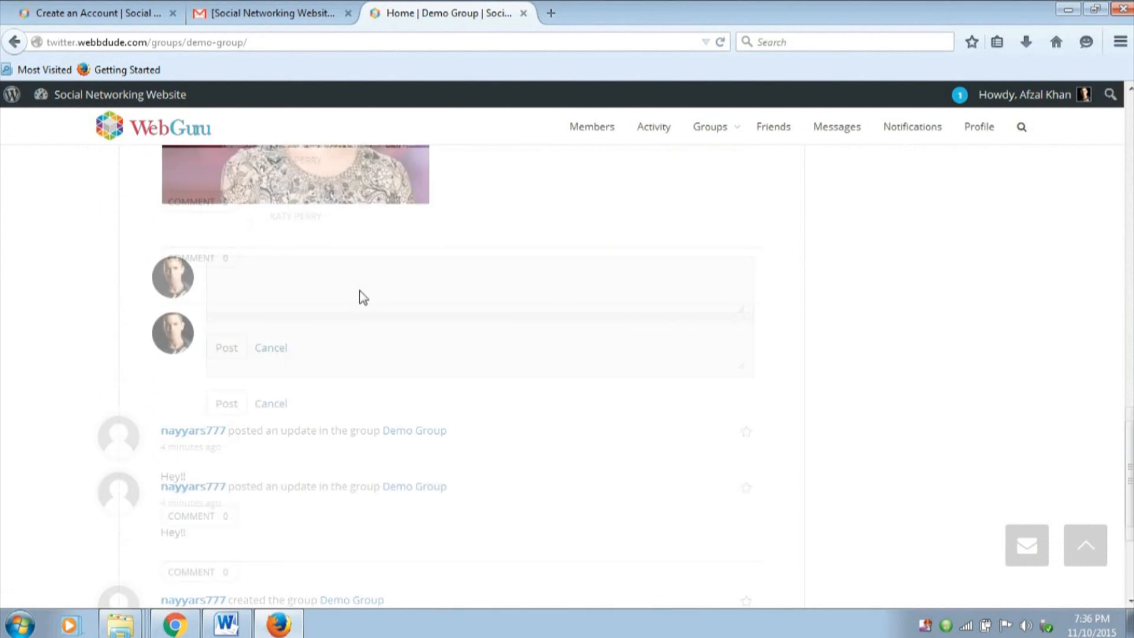
{"action": "type", "text": "I love her too!!"}
{"action": "left_click", "coordinate": [239, 434]}
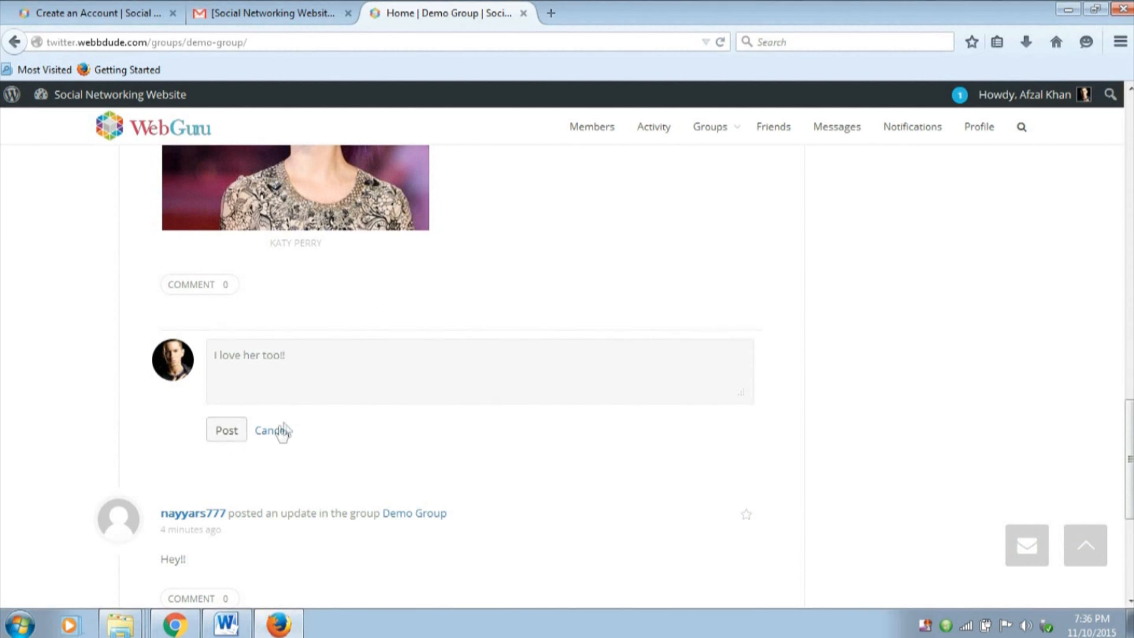
Go to the site's front page and examine the theme credit line in the footer
{"action": "scroll", "coordinate": [323, 424], "scroll_direction": "up", "scroll_amount": 3}
{"action": "scroll", "coordinate": [323, 423], "scroll_direction": "up", "scroll_amount": 10}
{"action": "left_click", "coordinate": [162, 187]}
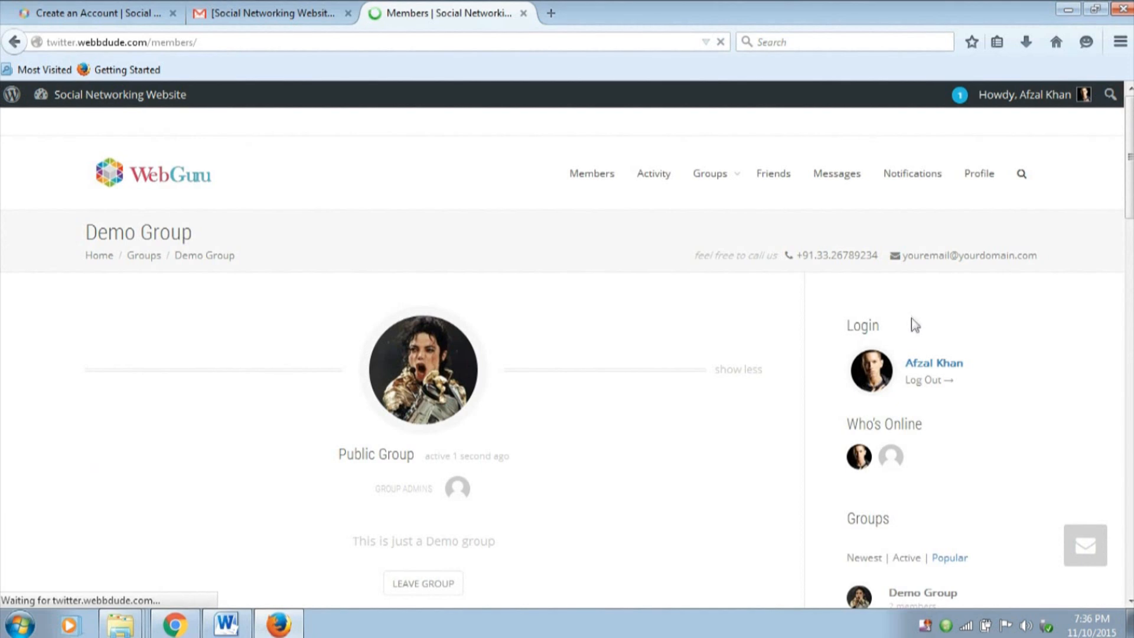
{"action": "scroll", "coordinate": [889, 328], "scroll_direction": "down", "scroll_amount": 4}
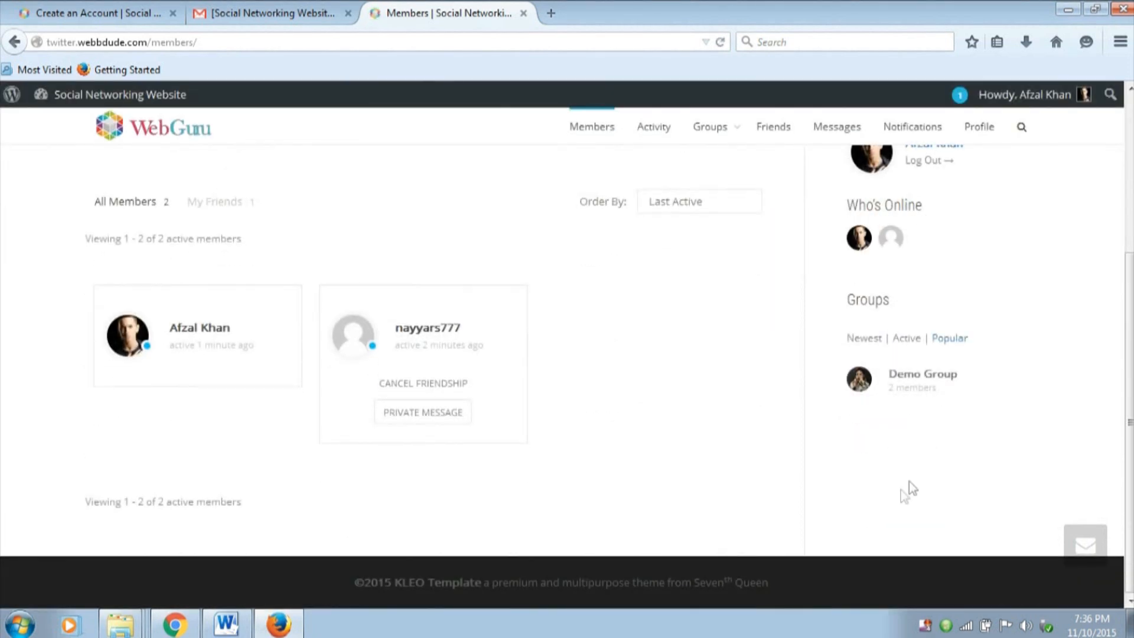
{"action": "left_click_drag", "start_coordinate": [357, 588], "coordinate": [775, 591]}
{"action": "left_click", "coordinate": [654, 599]}
{"action": "left_click_drag", "start_coordinate": [698, 593], "coordinate": [785, 582]}
{"action": "left_click", "coordinate": [660, 589]}
Examine the placeholder phone and email information in the page title section, and recheck the footer credit
{"action": "scroll", "coordinate": [423, 598], "scroll_direction": "up", "scroll_amount": 3}
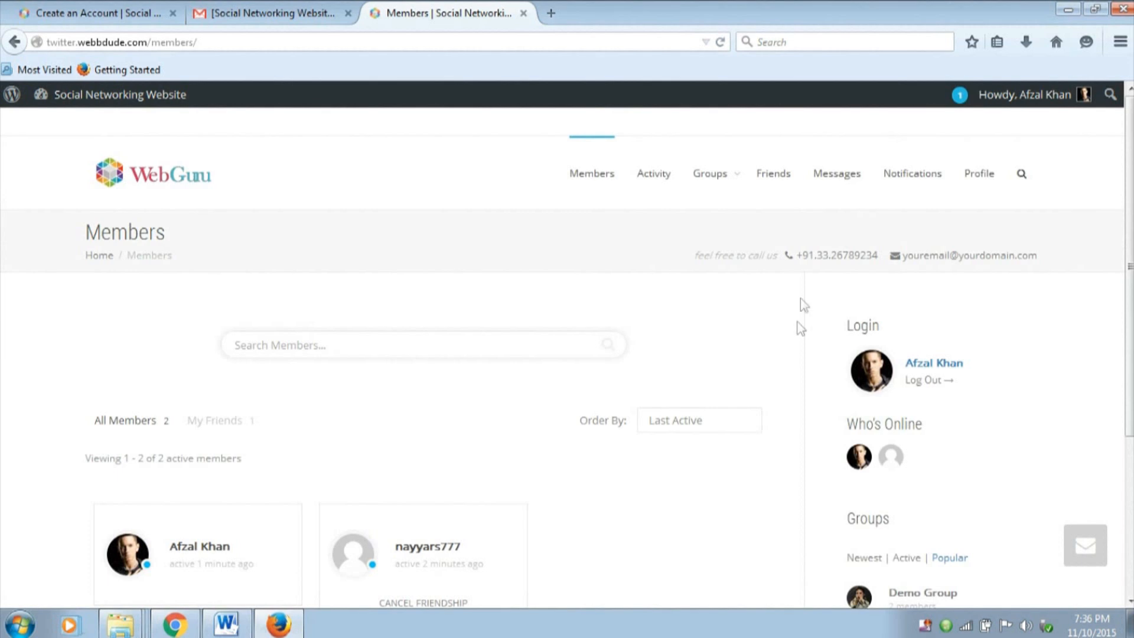
{"action": "left_click_drag", "start_coordinate": [817, 255], "coordinate": [1020, 254]}
{"action": "left_click", "coordinate": [1031, 258]}
{"action": "left_click_drag", "start_coordinate": [910, 258], "coordinate": [1047, 258]}
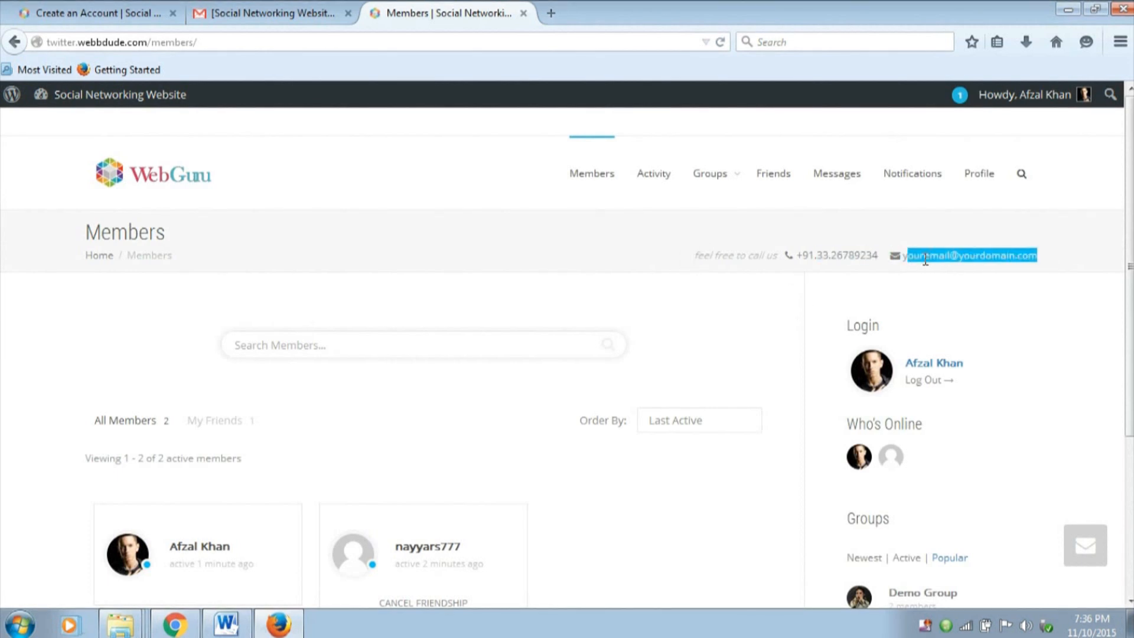
{"action": "left_click", "coordinate": [924, 261]}
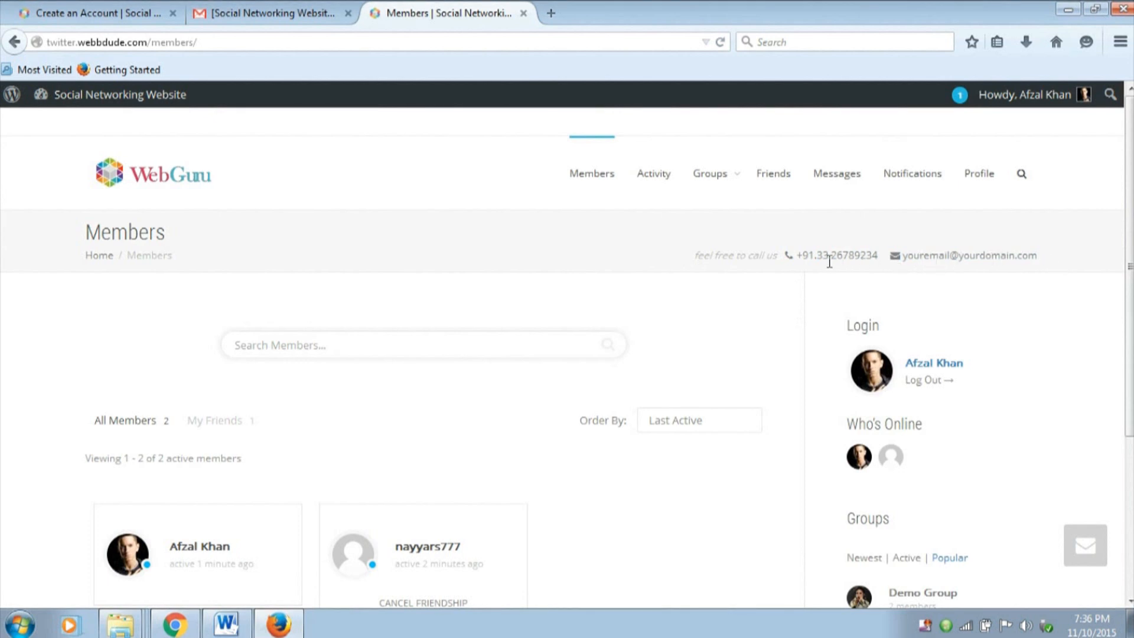
{"action": "left_click_drag", "start_coordinate": [798, 258], "coordinate": [882, 255]}
{"action": "left_click", "coordinate": [850, 251]}
{"action": "scroll", "coordinate": [851, 251], "scroll_direction": "down", "scroll_amount": 3}
{"action": "scroll", "coordinate": [534, 278], "scroll_direction": "up", "scroll_amount": 3}
{"action": "scroll", "coordinate": [886, 366], "scroll_direction": "down", "scroll_amount": 3}
{"action": "left_click_drag", "start_coordinate": [487, 586], "coordinate": [666, 572]}
{"action": "scroll", "coordinate": [589, 427], "scroll_direction": "up", "scroll_amount": 3}
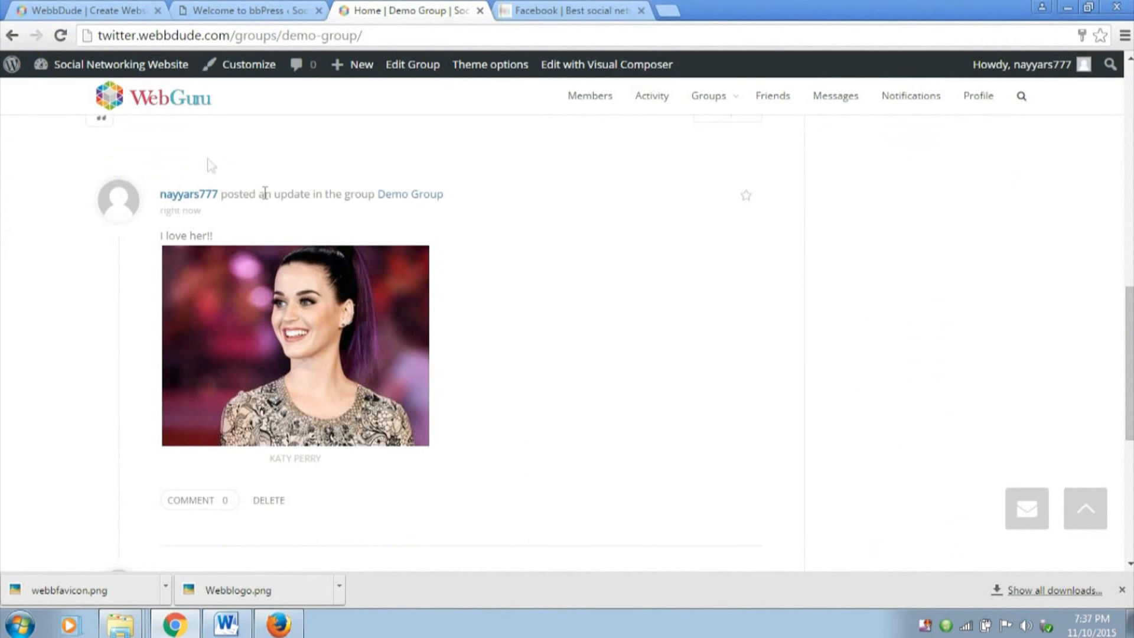
Switch to Chrome and open KLEO's Header options in the admin area, down to the Main menu info setting
{"action": "left_click", "coordinate": [242, 10]}
{"action": "scroll", "coordinate": [375, 248], "scroll_direction": "down", "scroll_amount": 1}
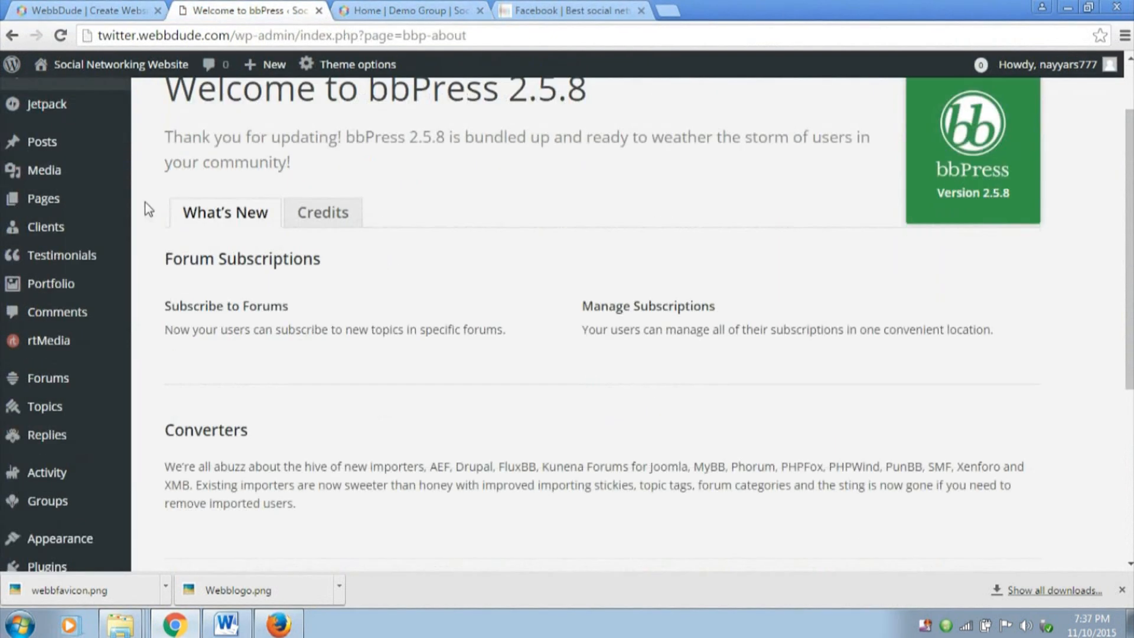
{"action": "left_click", "coordinate": [376, 68]}
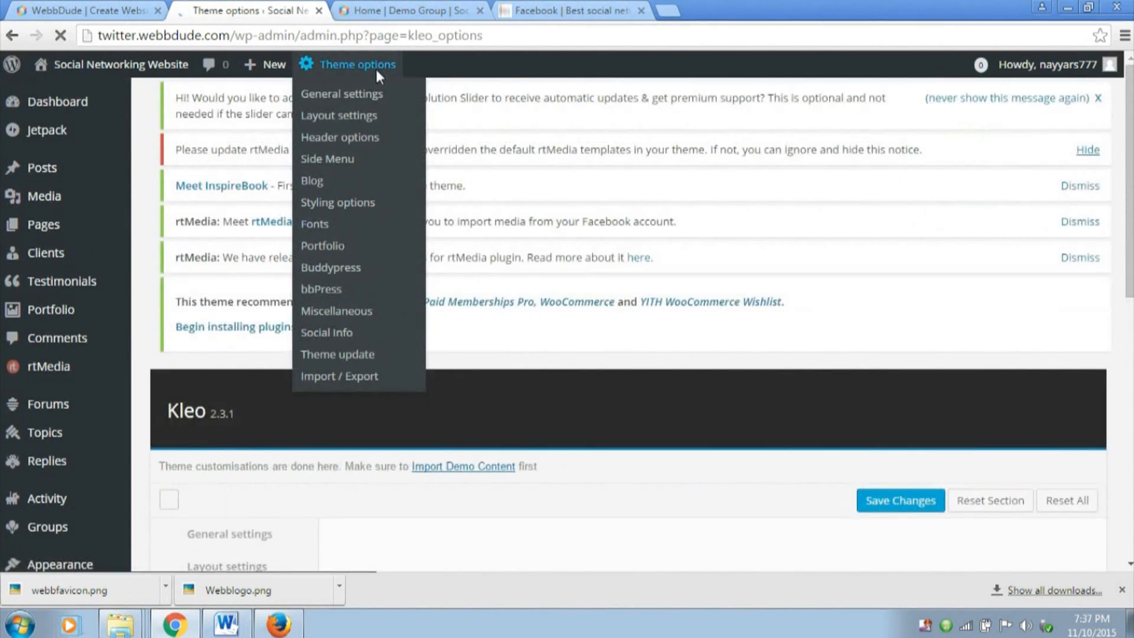
{"action": "scroll", "coordinate": [936, 242], "scroll_direction": "down", "scroll_amount": 5}
{"action": "scroll", "coordinate": [933, 245], "scroll_direction": "up", "scroll_amount": 1}
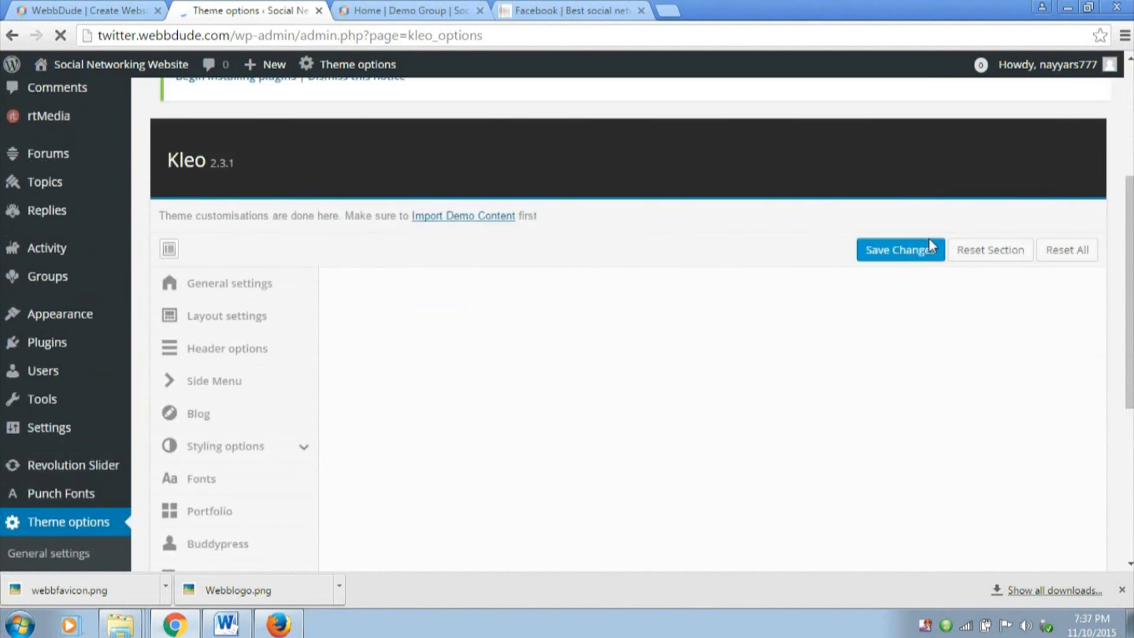
{"action": "scroll", "coordinate": [929, 243], "scroll_direction": "up", "scroll_amount": 1}
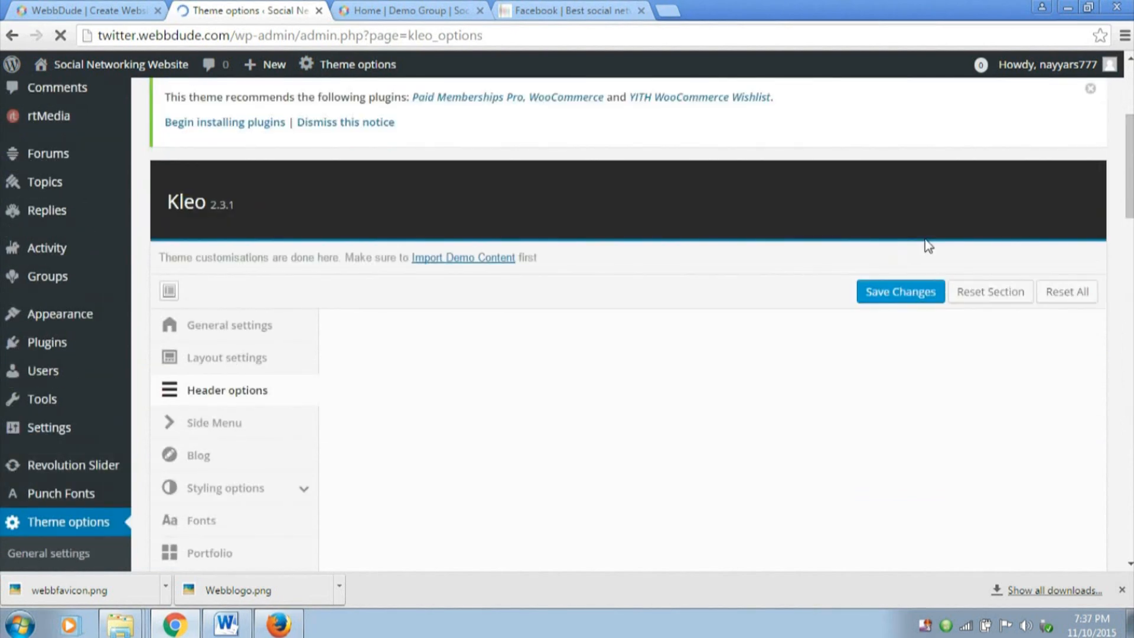
{"action": "scroll", "coordinate": [926, 241], "scroll_direction": "up", "scroll_amount": 4}
{"action": "scroll", "coordinate": [922, 243], "scroll_direction": "down", "scroll_amount": 4}
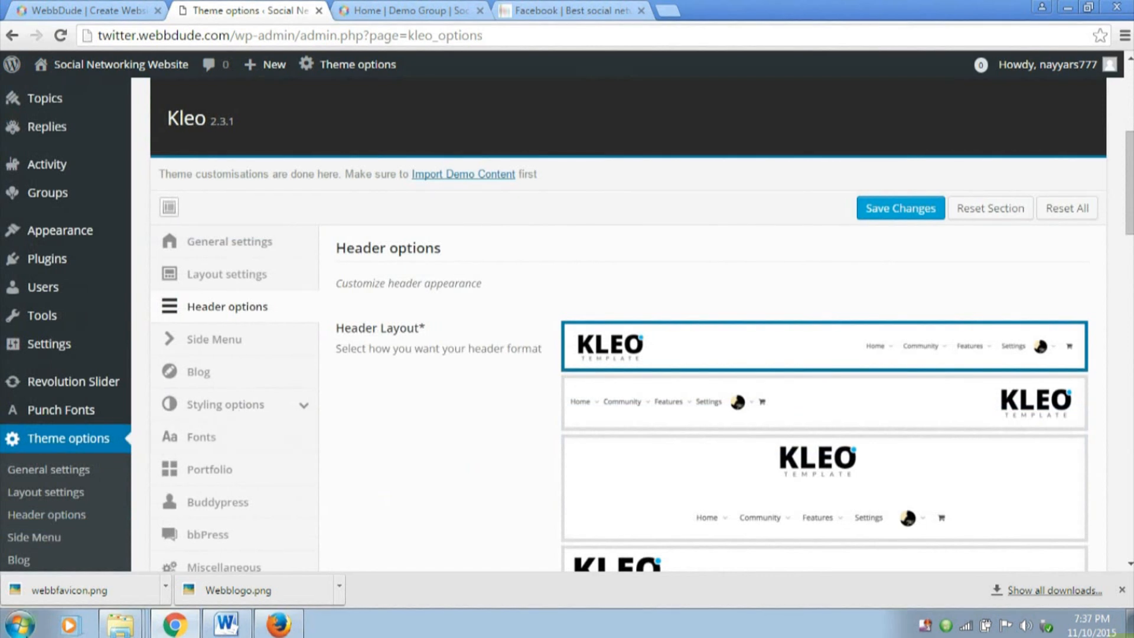
{"action": "left_click", "coordinate": [245, 312]}
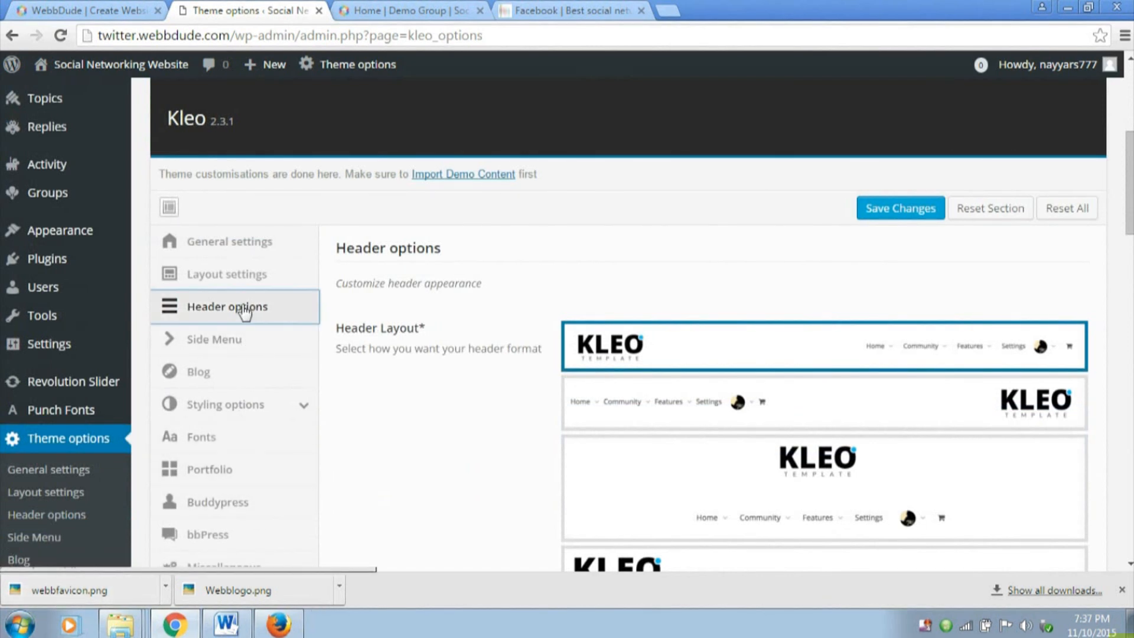
{"action": "scroll", "coordinate": [853, 381], "scroll_direction": "down", "scroll_amount": 12}
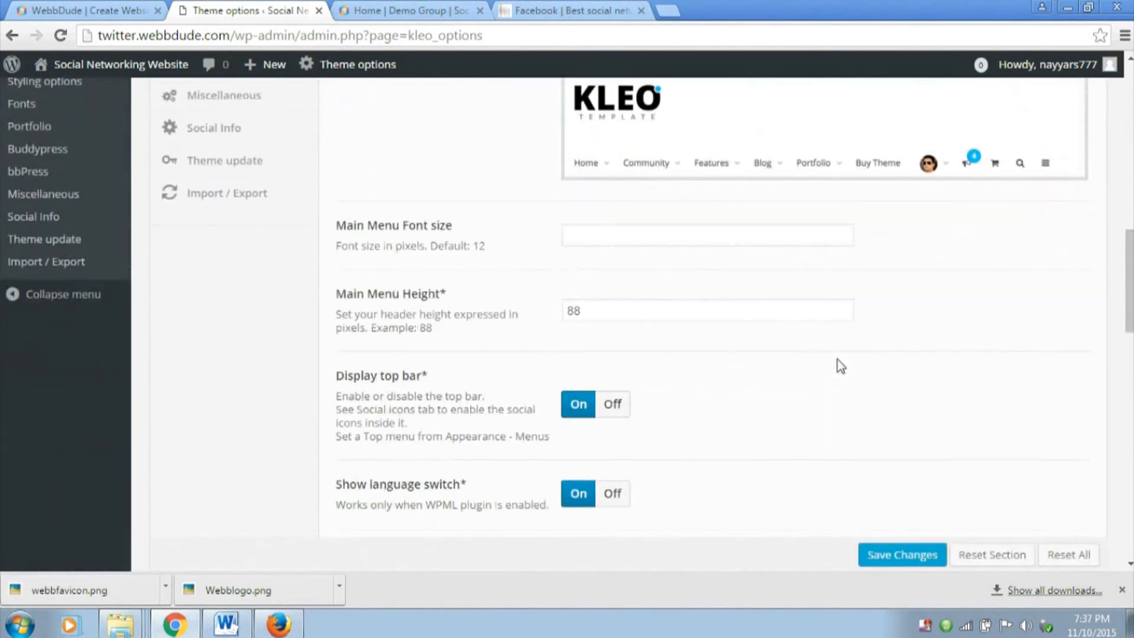
{"action": "scroll", "coordinate": [841, 366], "scroll_direction": "down", "scroll_amount": 10}
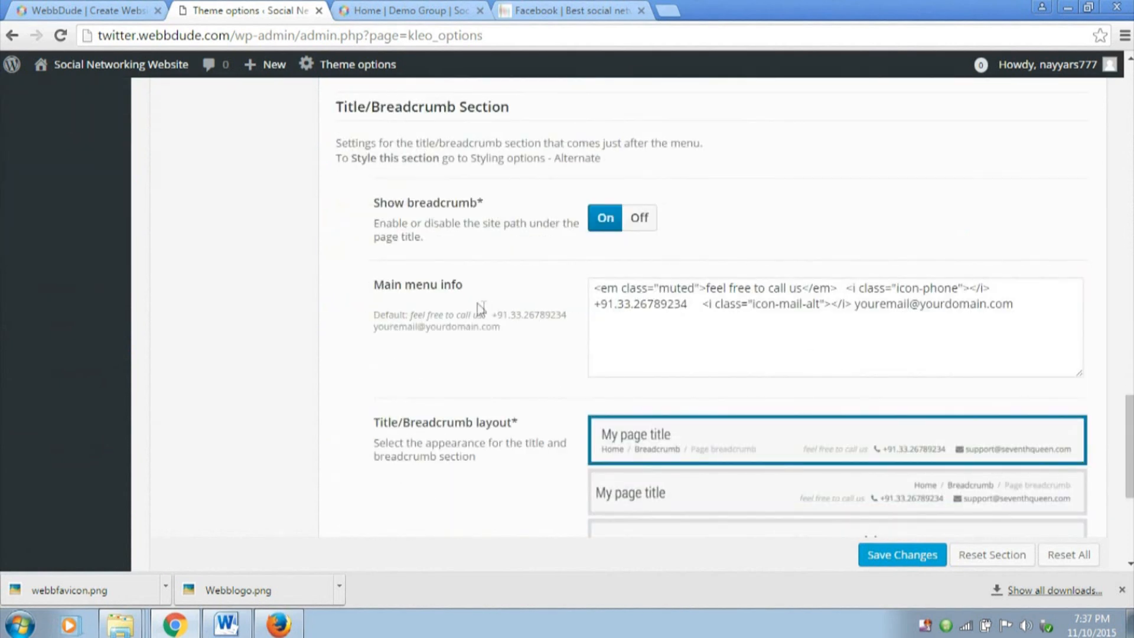
Select the Main menu info text and compare it with the contact line on the reloaded Demo Group page
{"action": "left_click_drag", "start_coordinate": [1013, 304], "coordinate": [580, 87]}
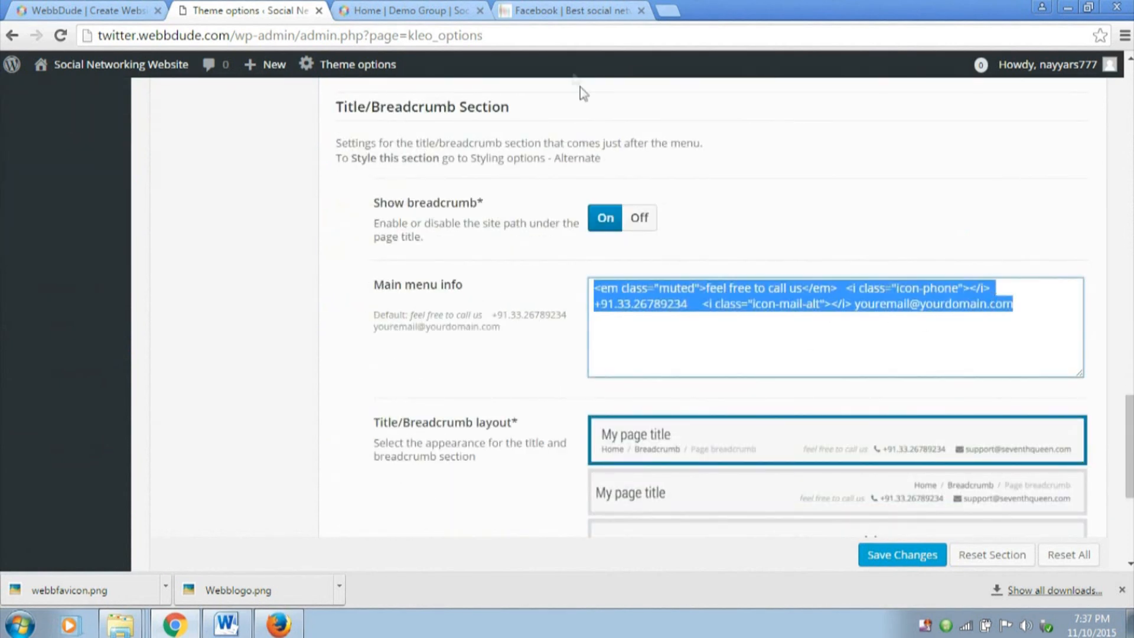
{"action": "left_click", "coordinate": [407, 10]}
{"action": "key", "text": "F5"}
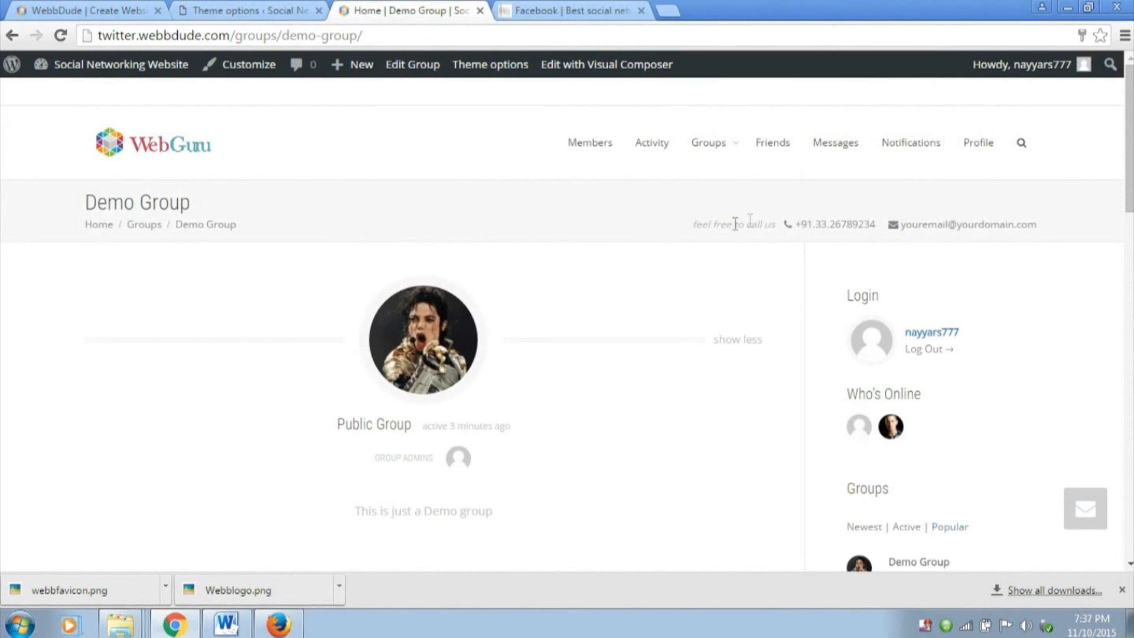
{"action": "left_click", "coordinate": [280, 7]}
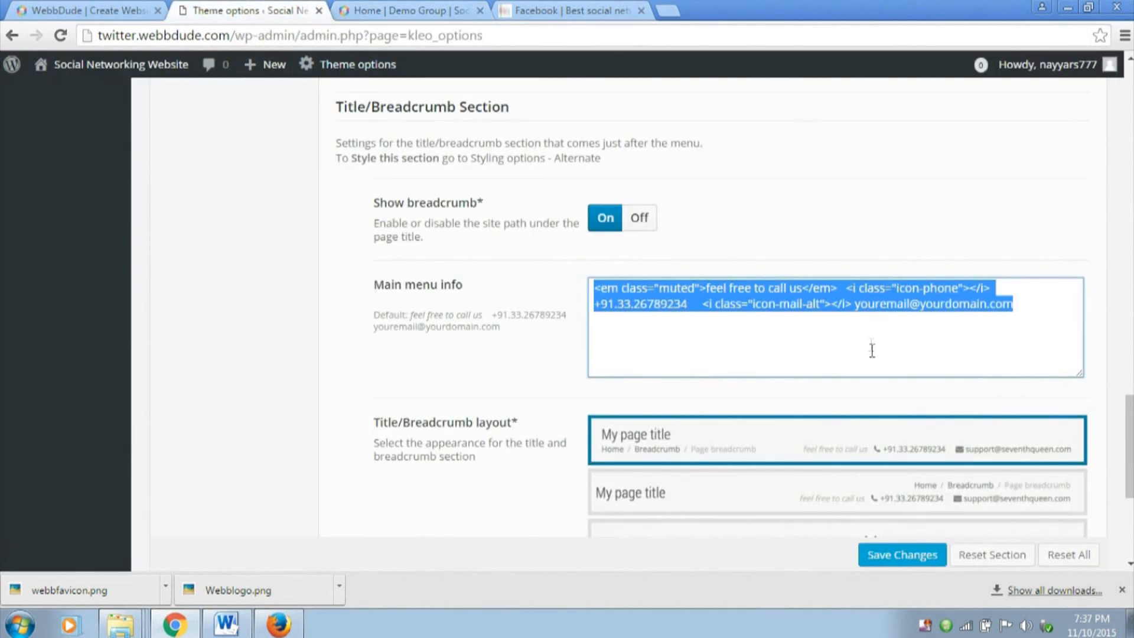
Replace the placeholder email in Main menu info with the site's contact email and save the theme options
{"action": "left_click", "coordinate": [912, 312]}
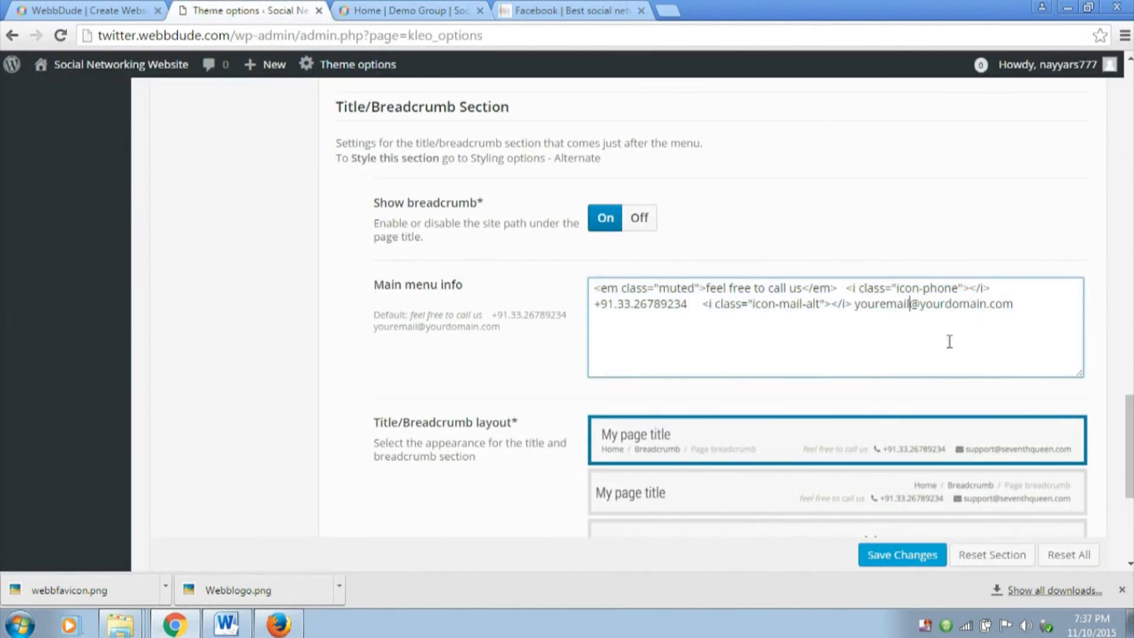
{"action": "key", "text": "BackSpace"}
{"action": "key", "text": "BackSpace"}
{"action": "key", "text": "BackSpace"}
{"action": "key", "text": "BackSpace"}
{"action": "key", "text": "BackSpace"}
{"action": "key", "text": "BackSpace"}
{"action": "key", "text": "BackSpace"}
{"action": "key", "text": "BackSpace"}
{"action": "key", "text": "BackSpace"}
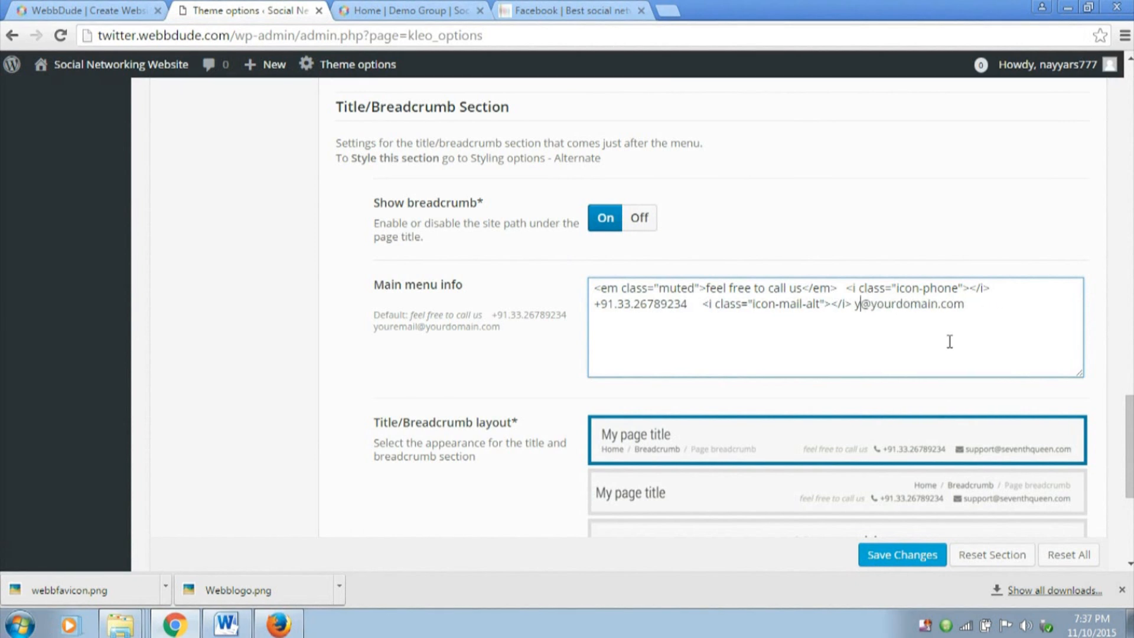
{"action": "type", "text": "webbdude.com"}
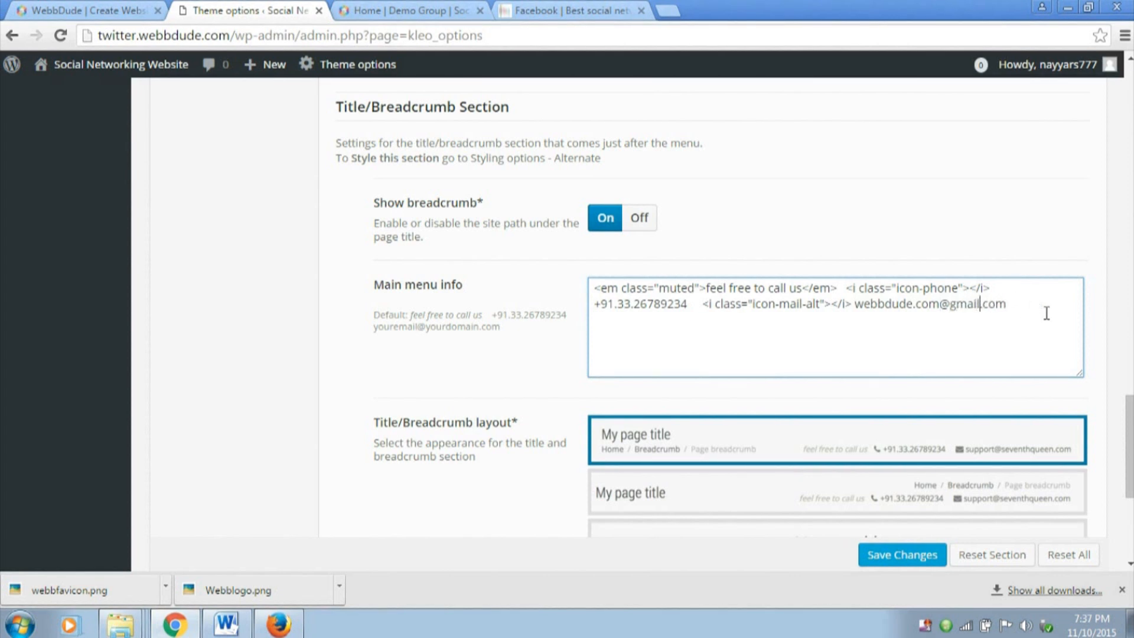
{"action": "left_click", "coordinate": [912, 556]}
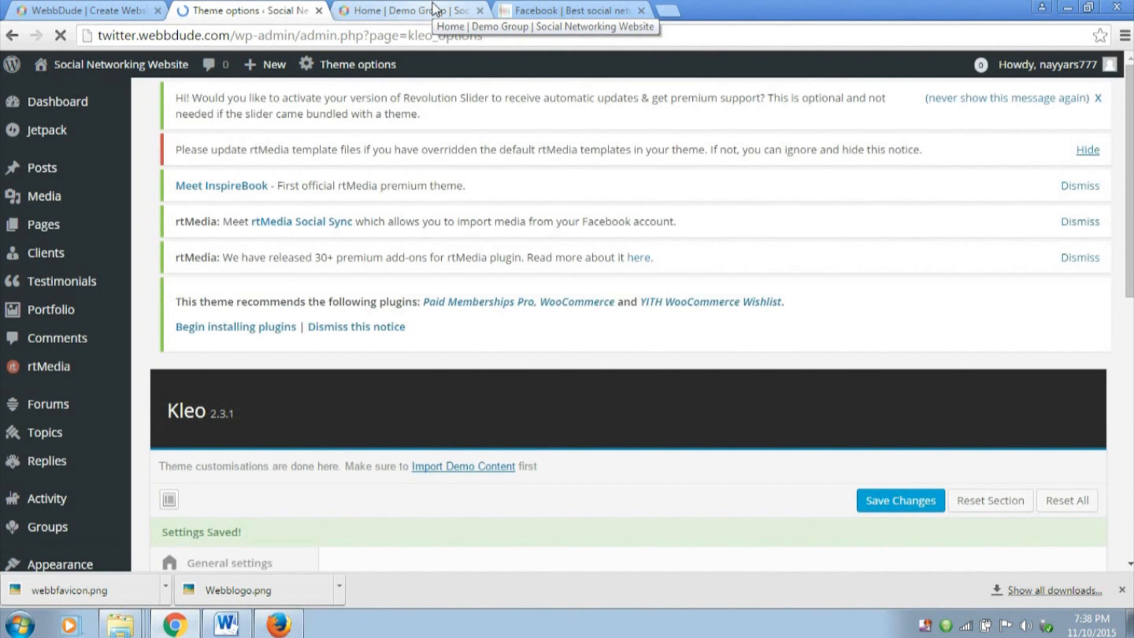
Reload the Demo Group page and check the contact details in its title section
{"action": "left_click", "coordinate": [434, 9]}
{"action": "left_click", "coordinate": [61, 37]}
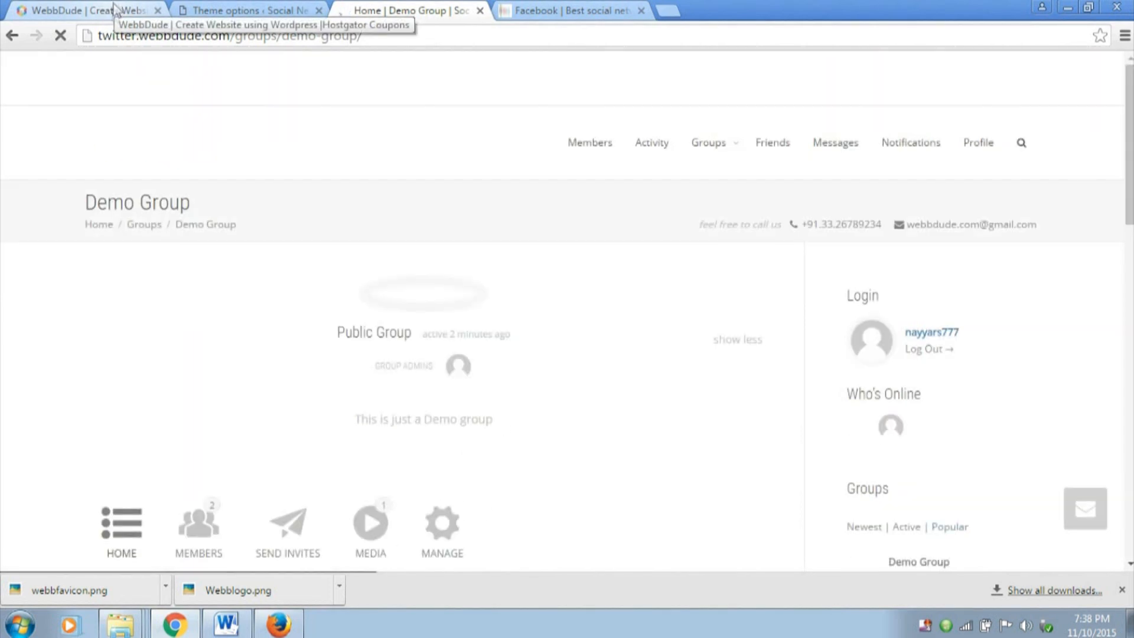
{"action": "left_click_drag", "start_coordinate": [905, 225], "coordinate": [1042, 227]}
{"action": "left_click", "coordinate": [619, 224]}
{"action": "left_click_drag", "start_coordinate": [680, 218], "coordinate": [1056, 218]}
Delete all the text in Main menu info and save the theme options
{"action": "left_click", "coordinate": [324, 9]}
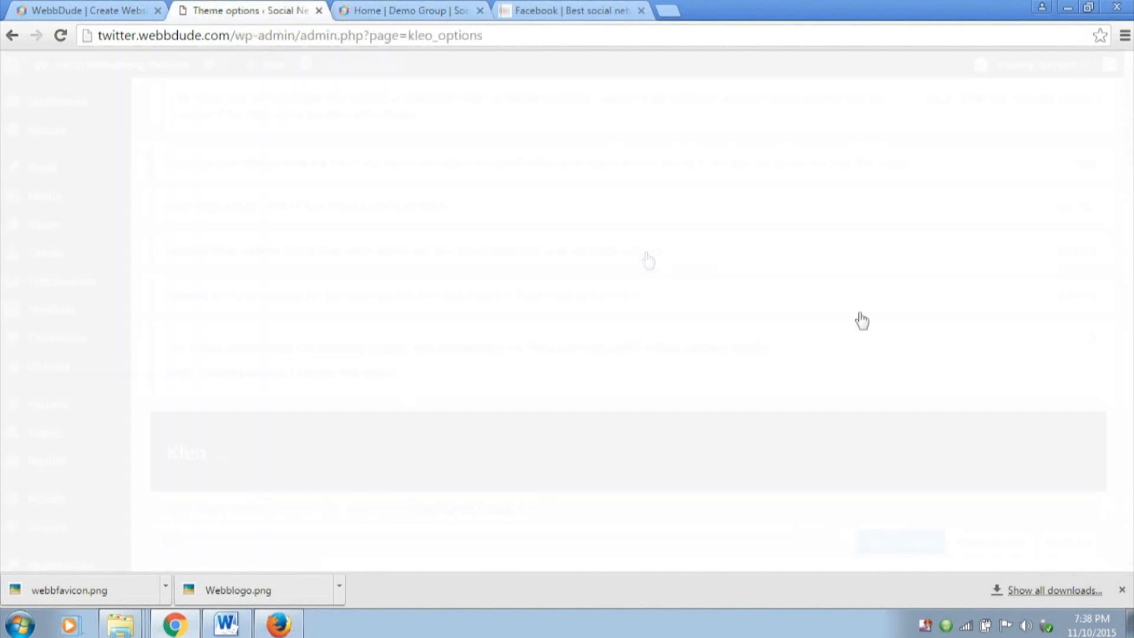
{"action": "scroll", "coordinate": [860, 319], "scroll_direction": "down", "scroll_amount": 10}
{"action": "scroll", "coordinate": [858, 319], "scroll_direction": "up", "scroll_amount": 4}
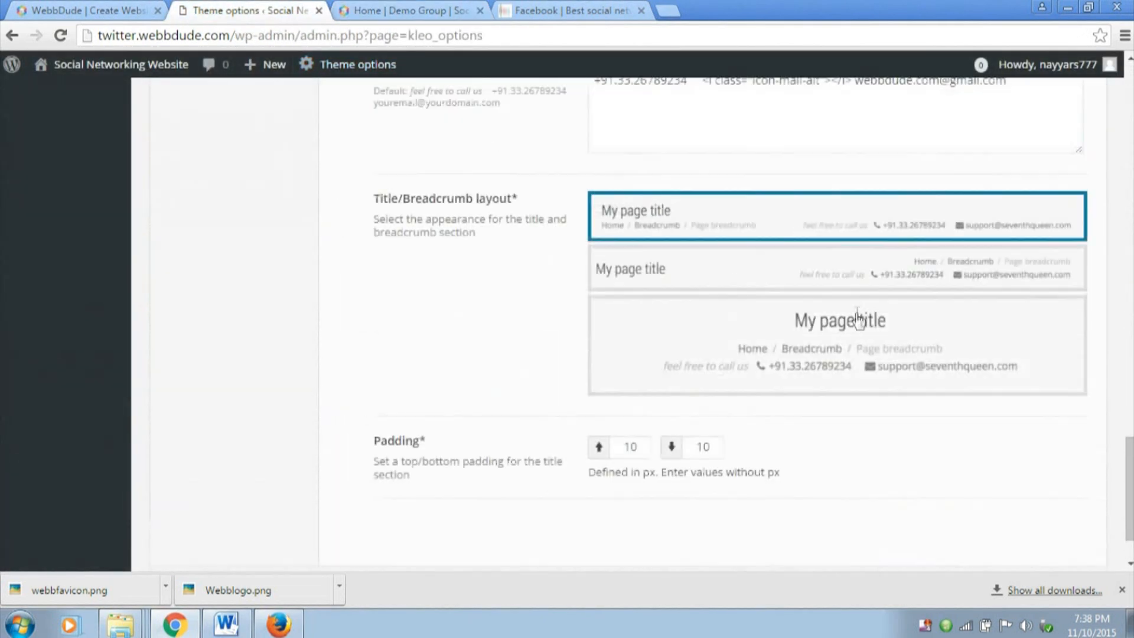
{"action": "left_click", "coordinate": [823, 311]}
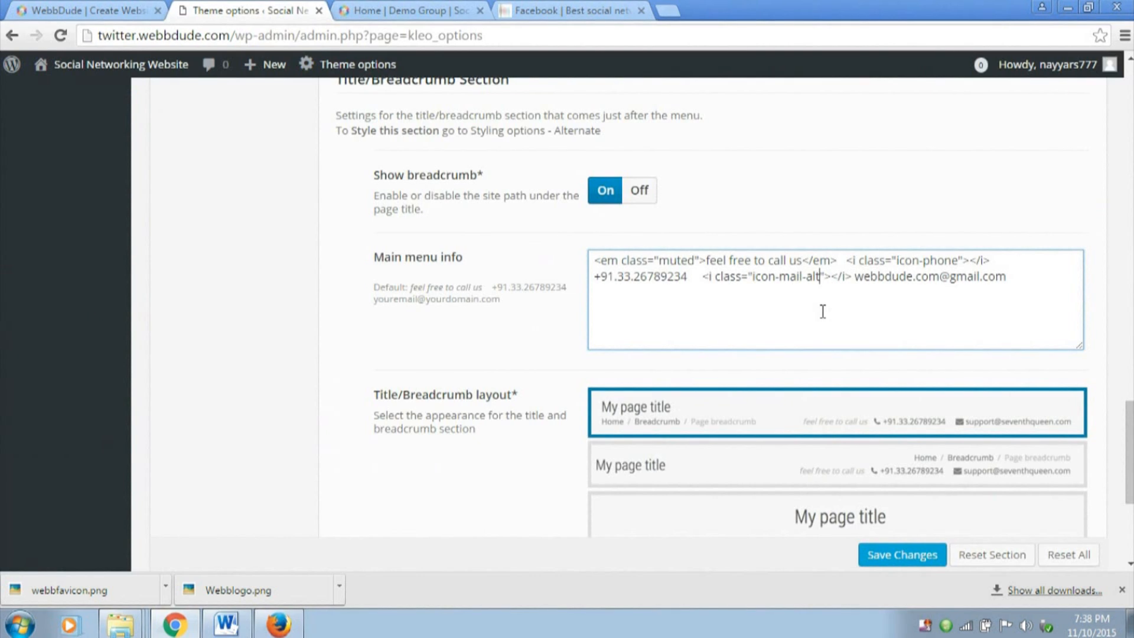
{"action": "key", "text": "ctrl+a"}
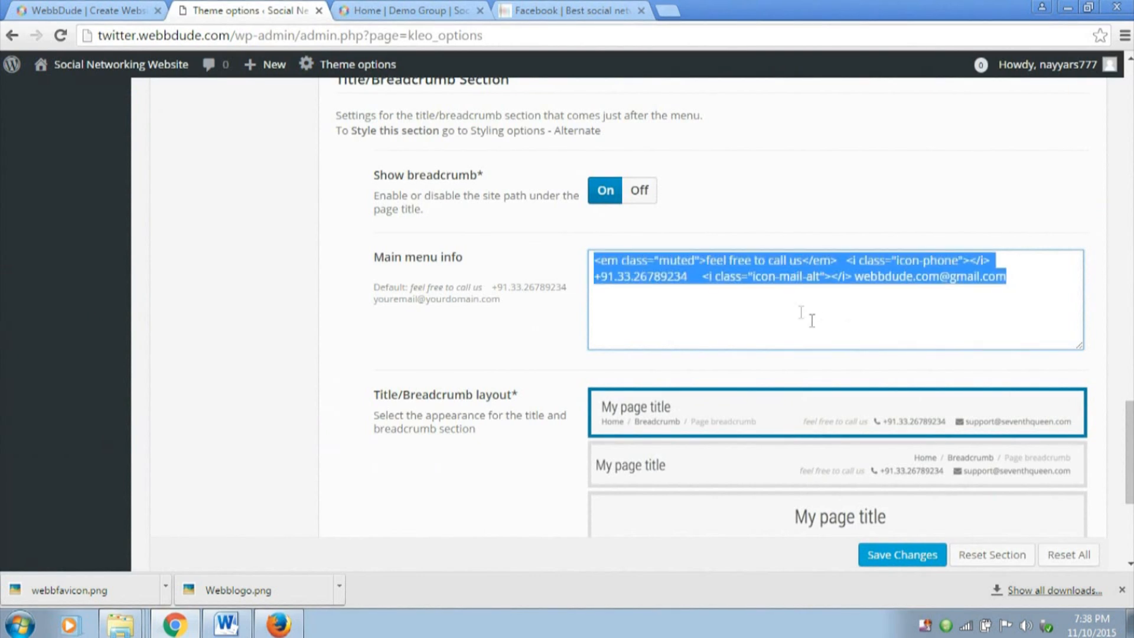
{"action": "key", "text": "Delete"}
{"action": "scroll", "coordinate": [806, 297], "scroll_direction": "down", "scroll_amount": 5}
{"action": "left_click", "coordinate": [909, 496]}
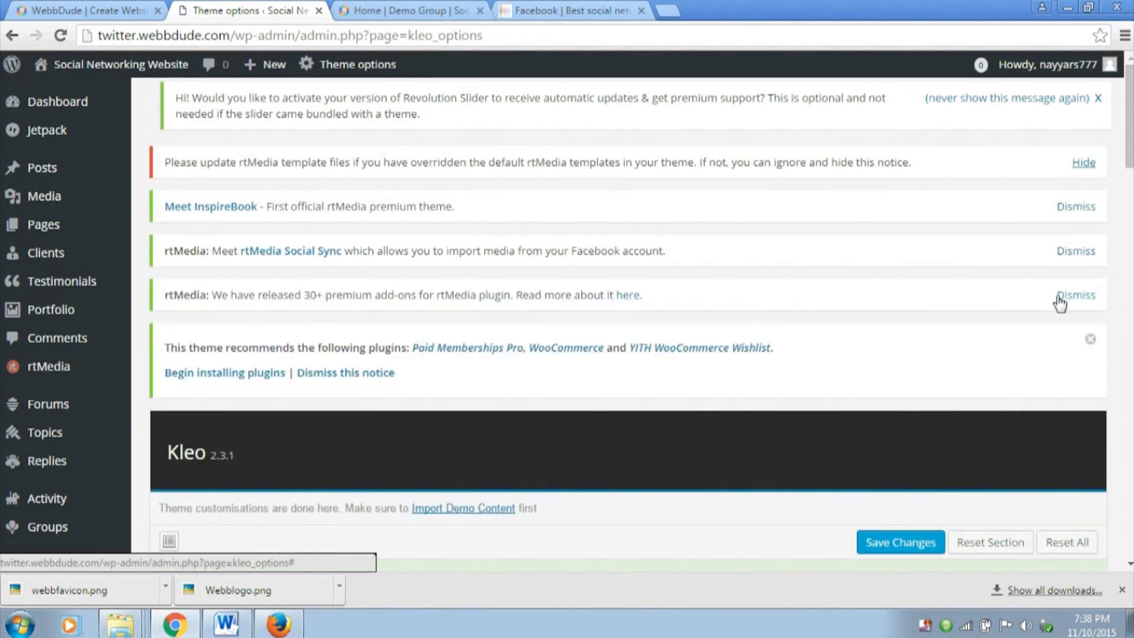
Hide the rtMedia template notice and dismiss the InspireBook, rtMedia Social Sync, rtMedia add-ons and recommended-plugins notices
{"action": "left_click", "coordinate": [1084, 163]}
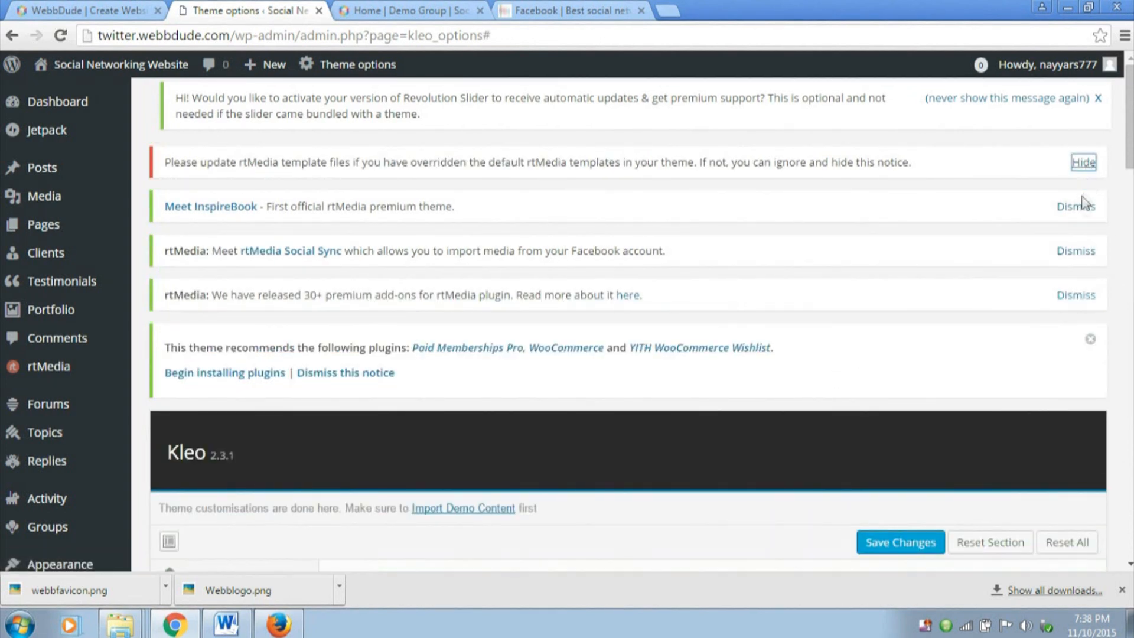
{"action": "left_click", "coordinate": [1082, 164]}
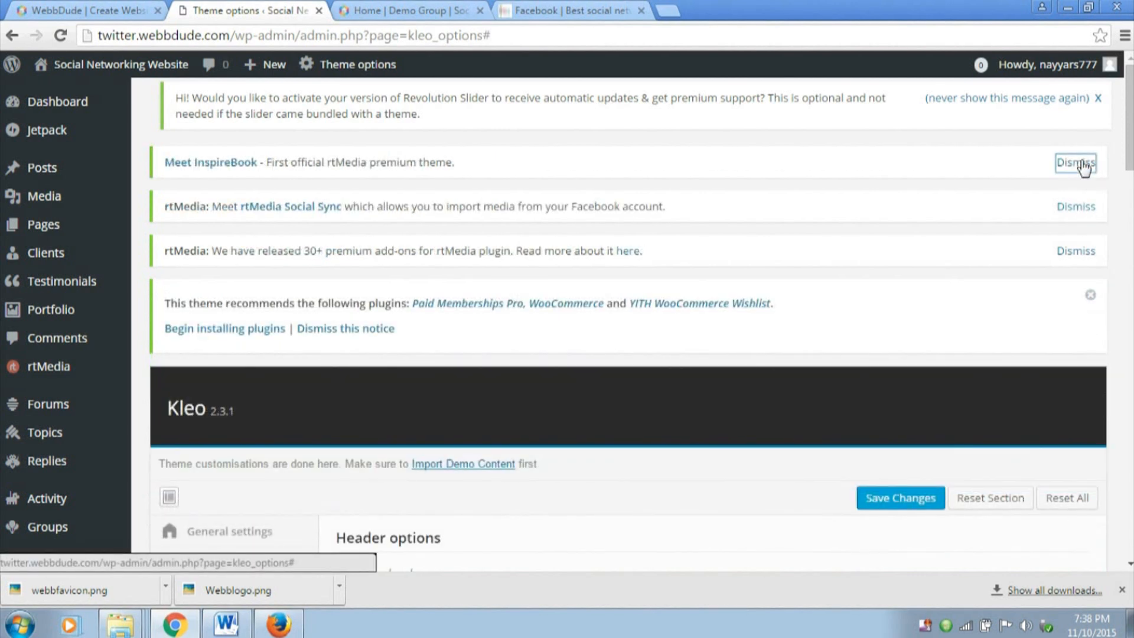
{"action": "left_click", "coordinate": [1084, 165]}
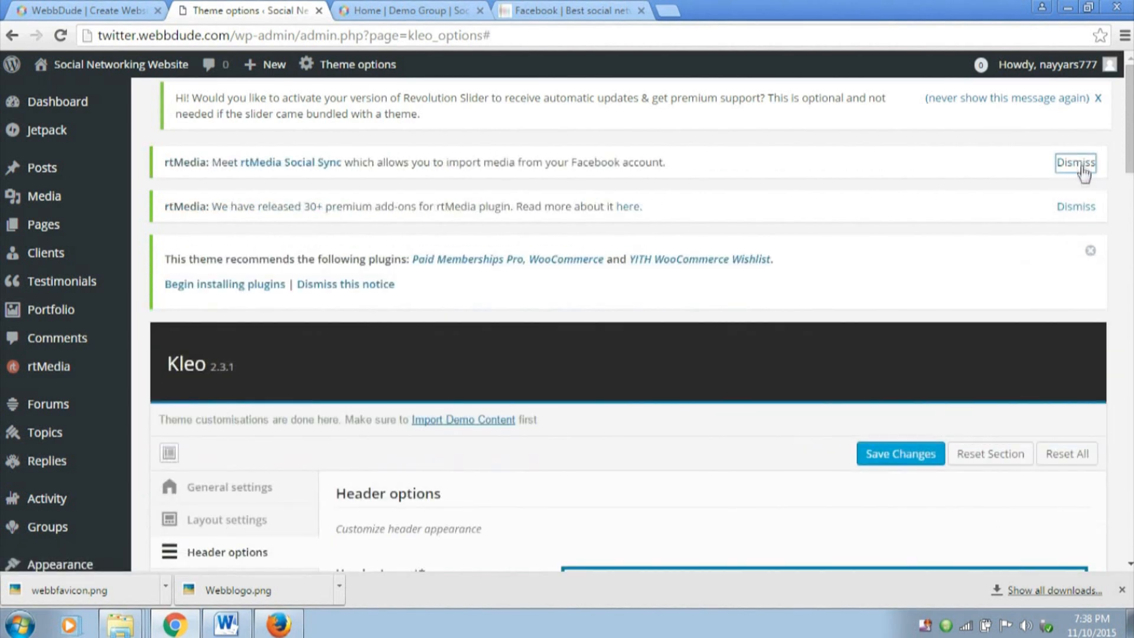
{"action": "left_click", "coordinate": [1085, 163]}
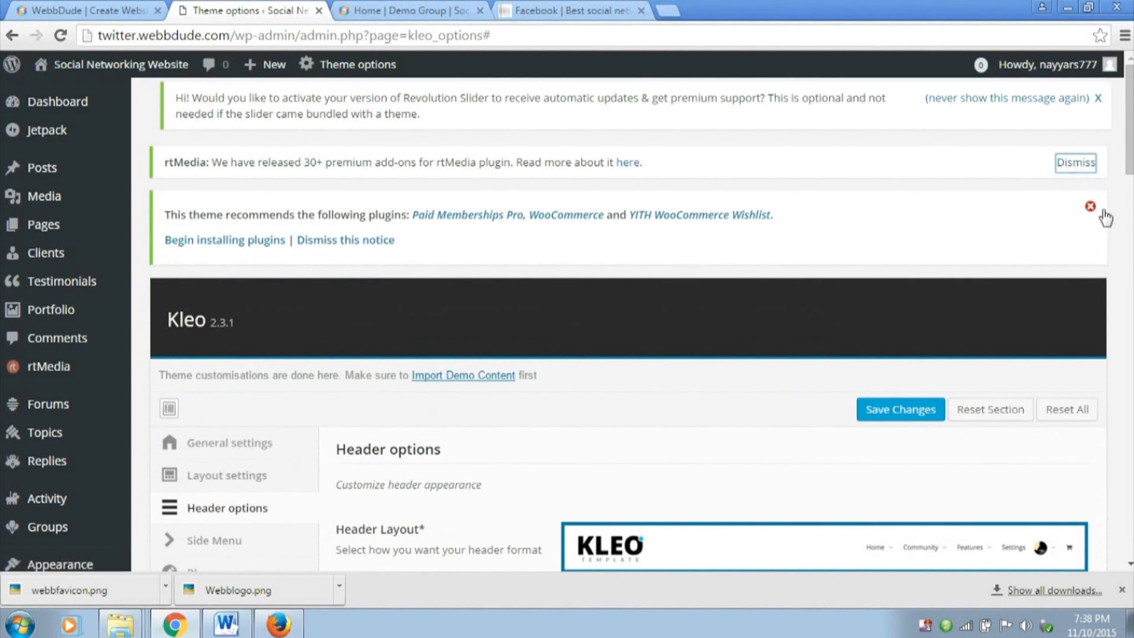
{"action": "left_click", "coordinate": [1090, 160]}
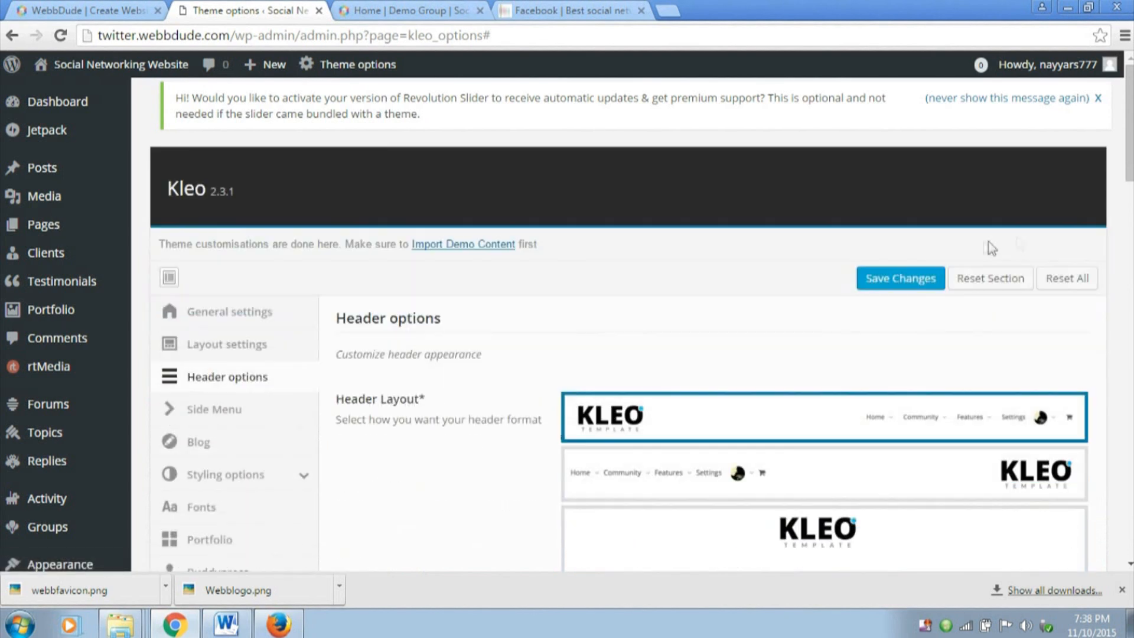
Examine the theme credit text in the footer of the Demo Group page
{"action": "left_click", "coordinate": [403, 8]}
{"action": "scroll", "coordinate": [630, 210], "scroll_direction": "down", "scroll_amount": 15}
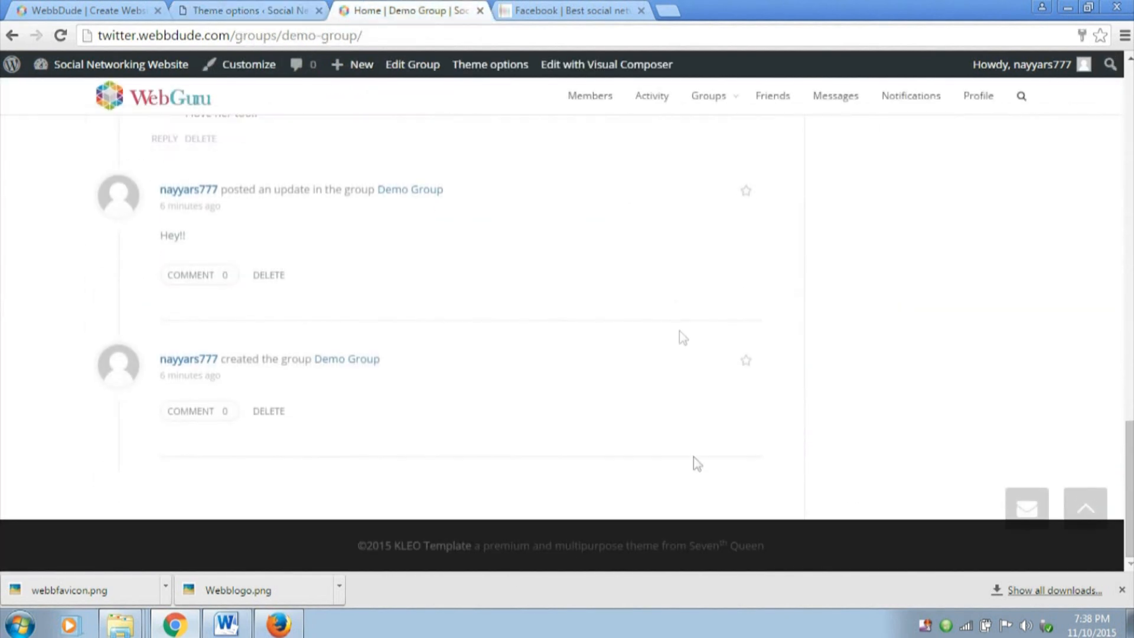
{"action": "left_click_drag", "start_coordinate": [340, 551], "coordinate": [776, 549]}
{"action": "left_click", "coordinate": [776, 549]}
Look through the list of Kleo theme options sections for the one that holds the footer text
{"action": "left_click", "coordinate": [258, 9]}
{"action": "scroll", "coordinate": [656, 260], "scroll_direction": "down", "scroll_amount": 3}
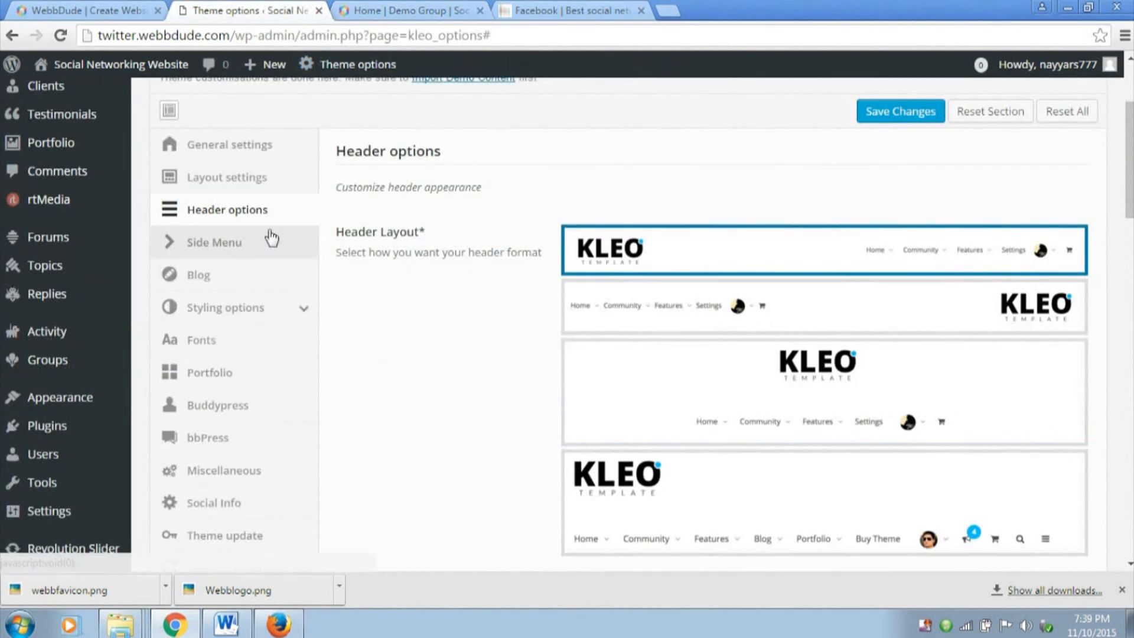
{"action": "scroll", "coordinate": [254, 384], "scroll_direction": "down", "scroll_amount": 4}
{"action": "scroll", "coordinate": [236, 378], "scroll_direction": "up", "scroll_amount": 3}
{"action": "scroll", "coordinate": [234, 390], "scroll_direction": "up", "scroll_amount": 2}
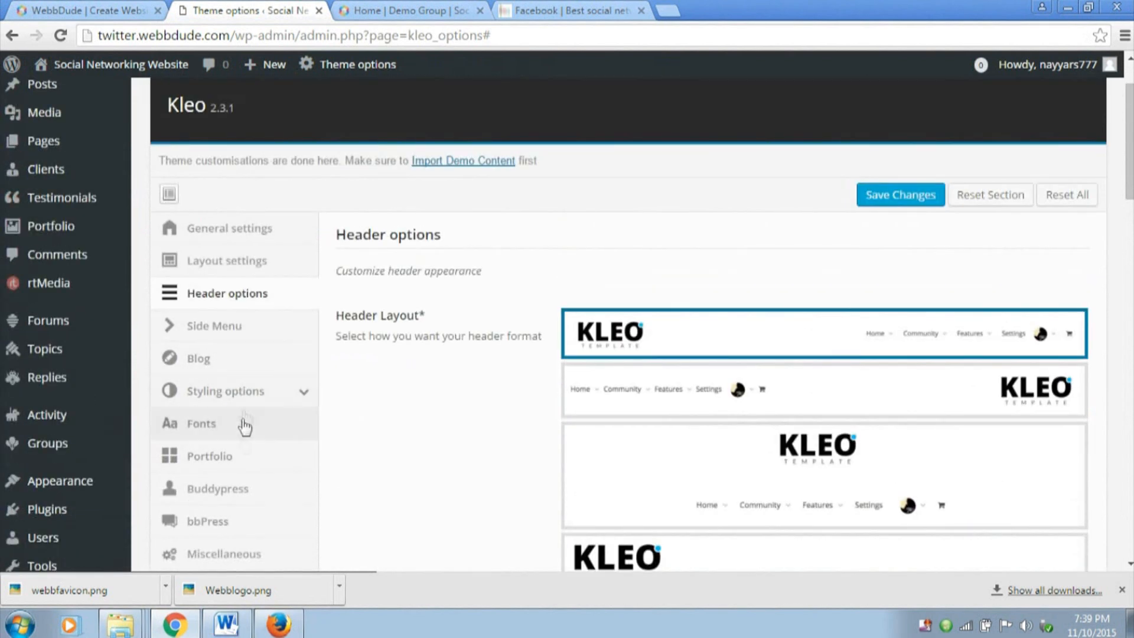
{"action": "scroll", "coordinate": [248, 449], "scroll_direction": "down", "scroll_amount": 1}
{"action": "scroll", "coordinate": [255, 492], "scroll_direction": "down", "scroll_amount": 1}
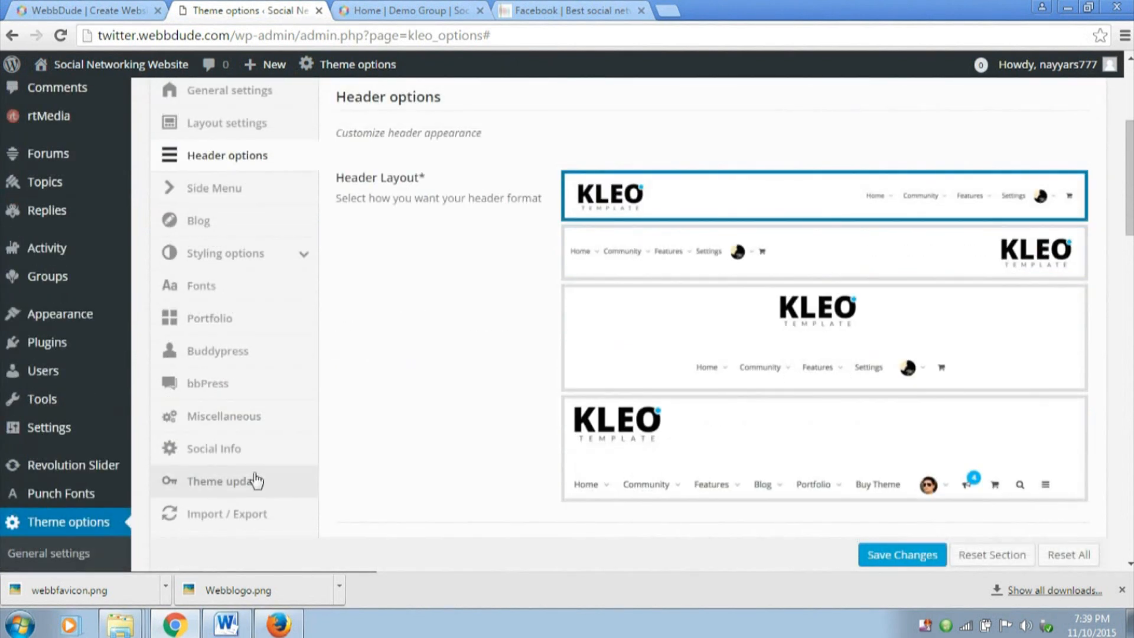
{"action": "scroll", "coordinate": [255, 480], "scroll_direction": "up", "scroll_amount": 4}
Open the General settings of the theme options and locate the Footer Text editor
{"action": "left_click", "coordinate": [246, 312]}
{"action": "scroll", "coordinate": [656, 362], "scroll_direction": "down", "scroll_amount": 4}
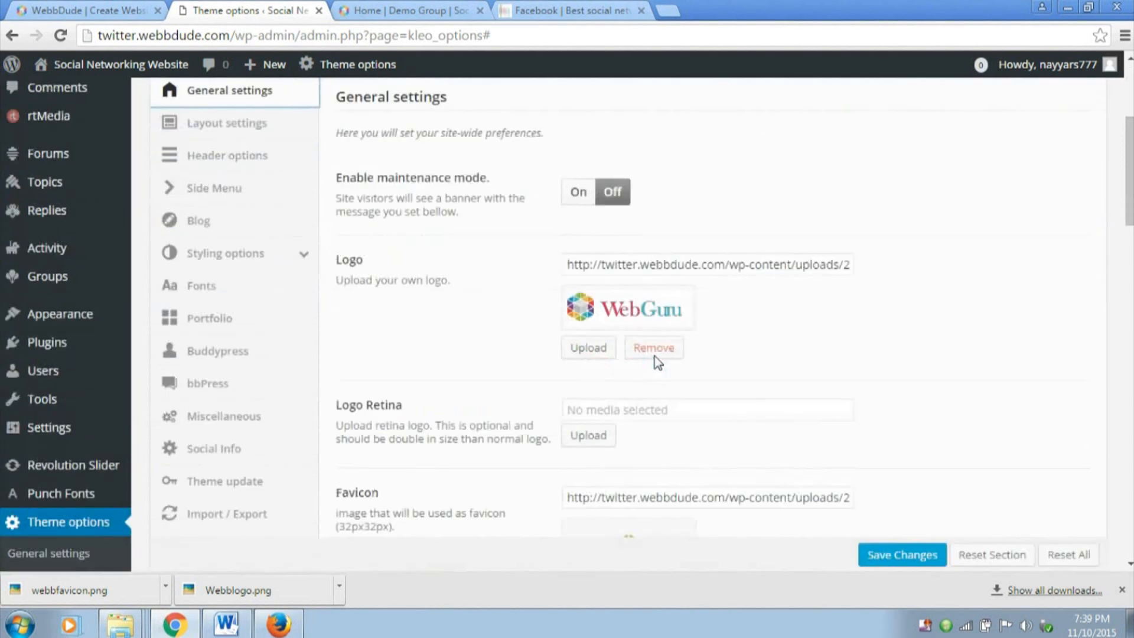
{"action": "scroll", "coordinate": [656, 362], "scroll_direction": "down", "scroll_amount": 15}
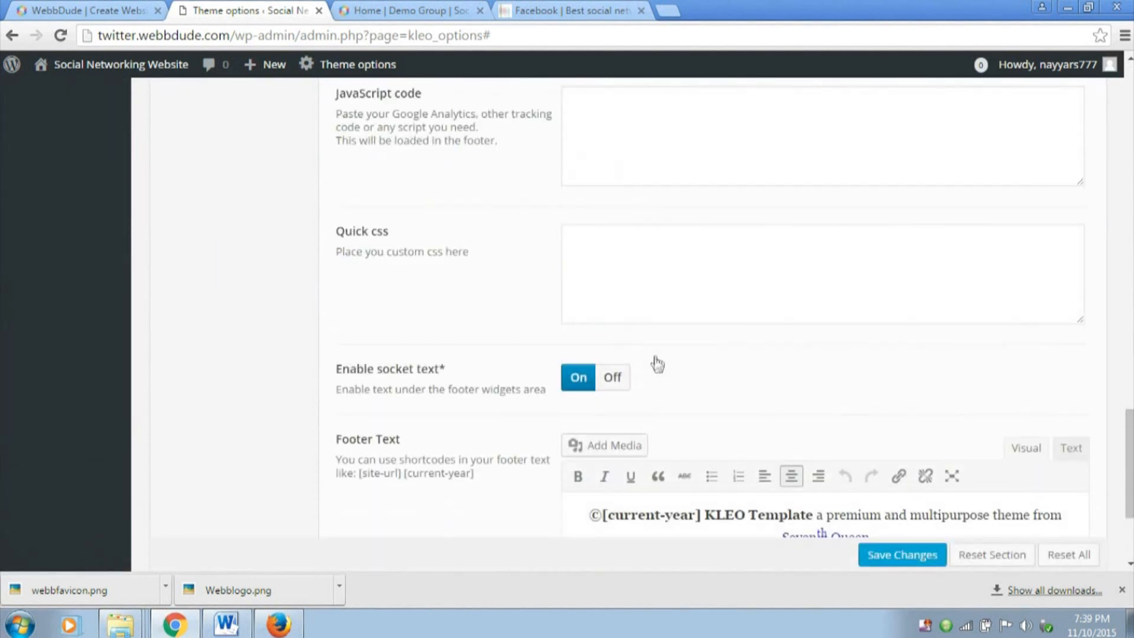
{"action": "scroll", "coordinate": [656, 362], "scroll_direction": "up", "scroll_amount": 18}
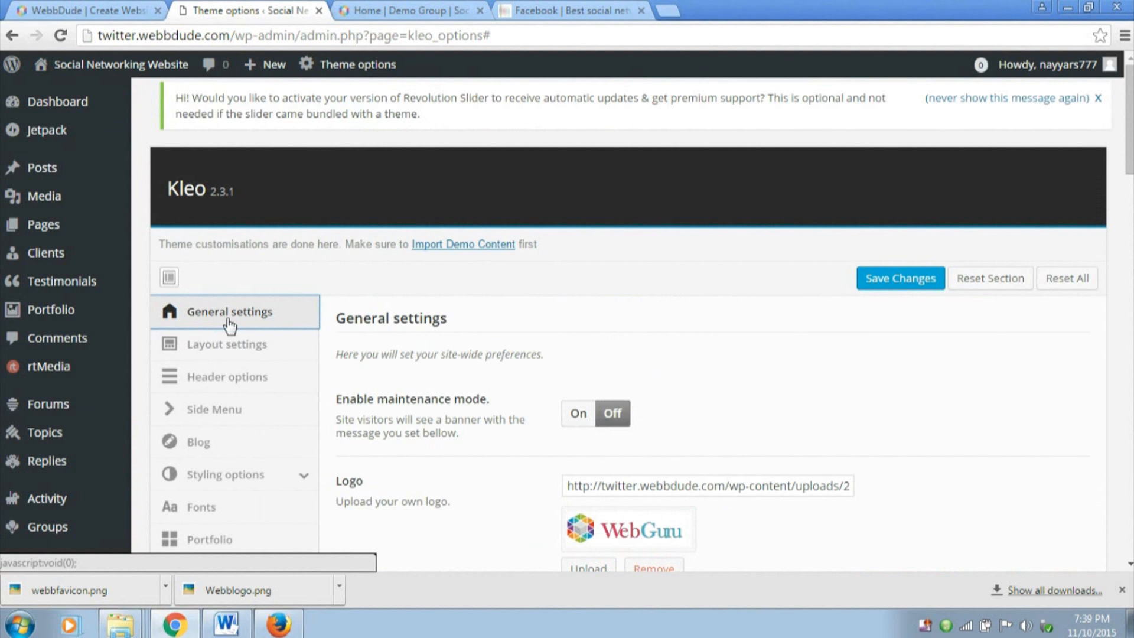
{"action": "scroll", "coordinate": [634, 351], "scroll_direction": "down", "scroll_amount": 15}
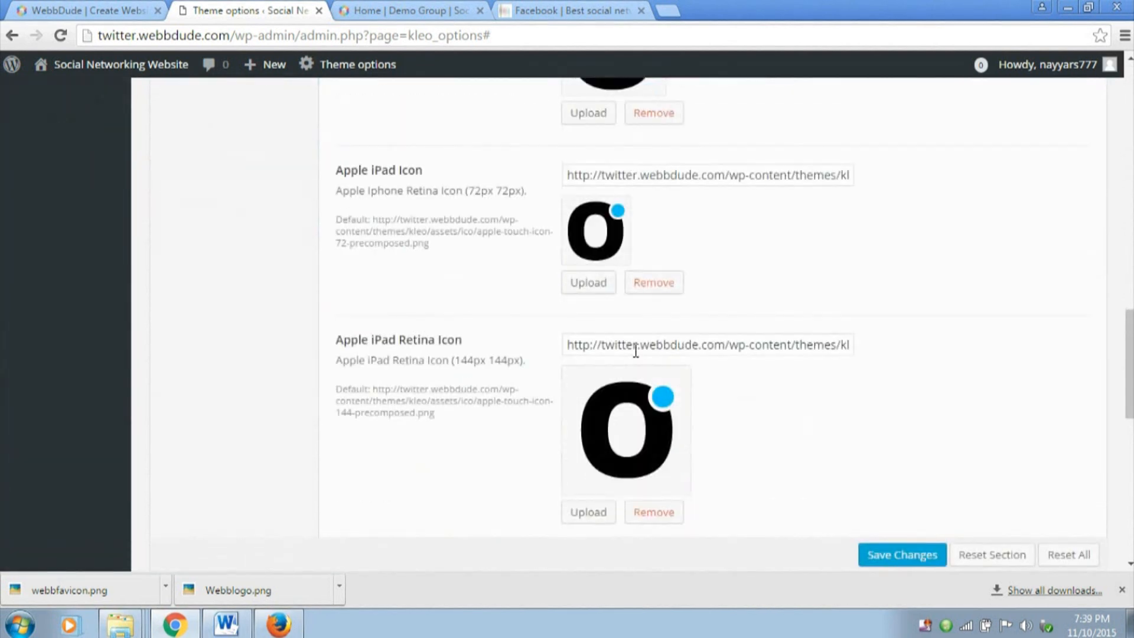
{"action": "scroll", "coordinate": [635, 353], "scroll_direction": "down", "scroll_amount": 3}
{"action": "left_click_drag", "start_coordinate": [334, 244], "coordinate": [403, 241]}
{"action": "left_click", "coordinate": [418, 254]}
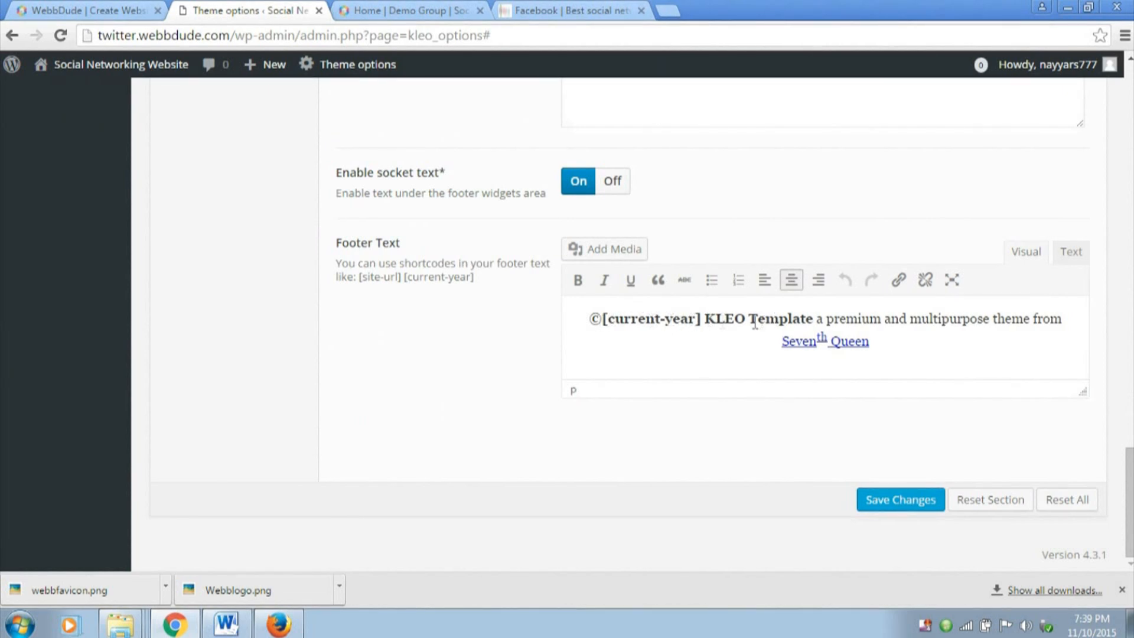
Replace the KLEO Template credit after [current-year] in the Footer Text with "WebbDude.Com" and save the theme options
{"action": "left_click_drag", "start_coordinate": [706, 319], "coordinate": [885, 343]}
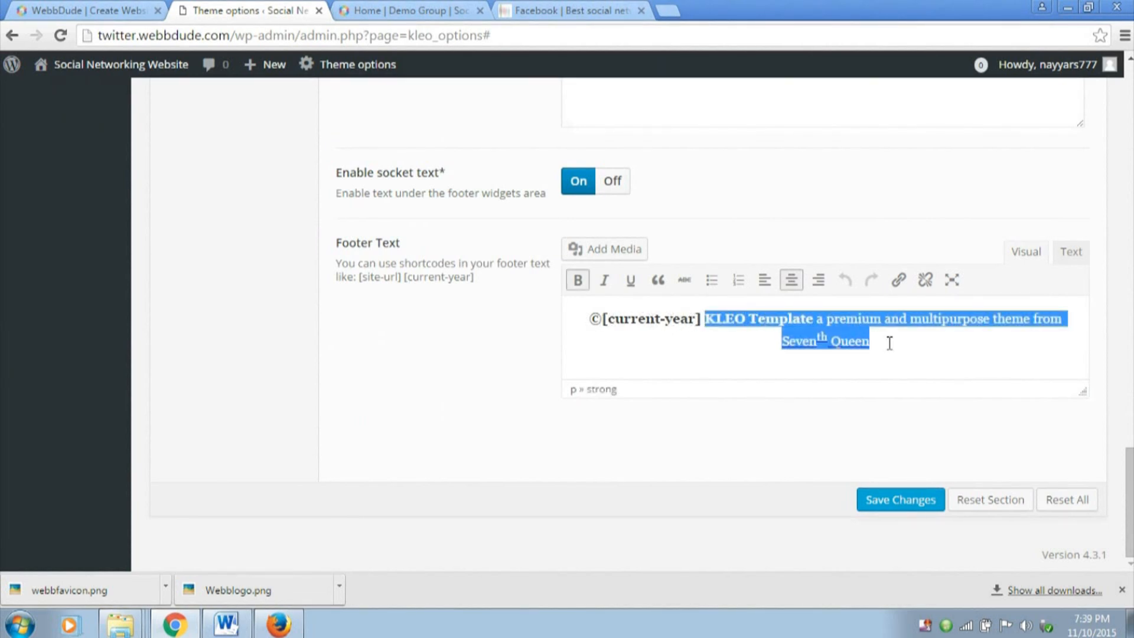
{"action": "type", "text": "WebbDu"}
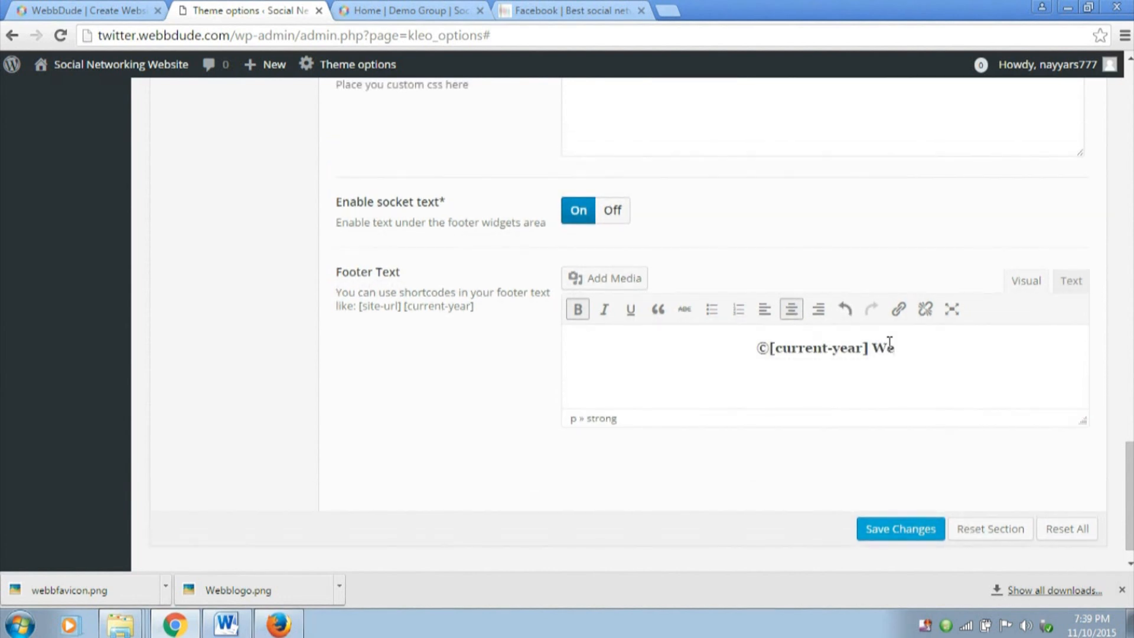
{"action": "type", "text": "de.Com"}
{"action": "left_click", "coordinate": [930, 530]}
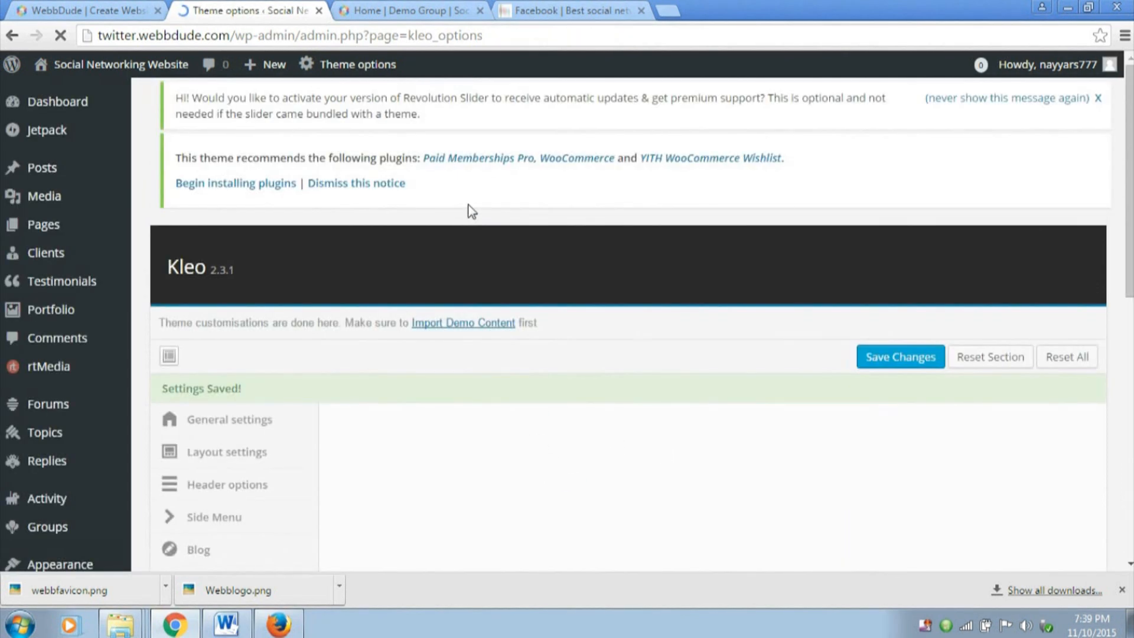
Reload the Demo Group page and check the copyright line in its footer
{"action": "left_click", "coordinate": [404, 8]}
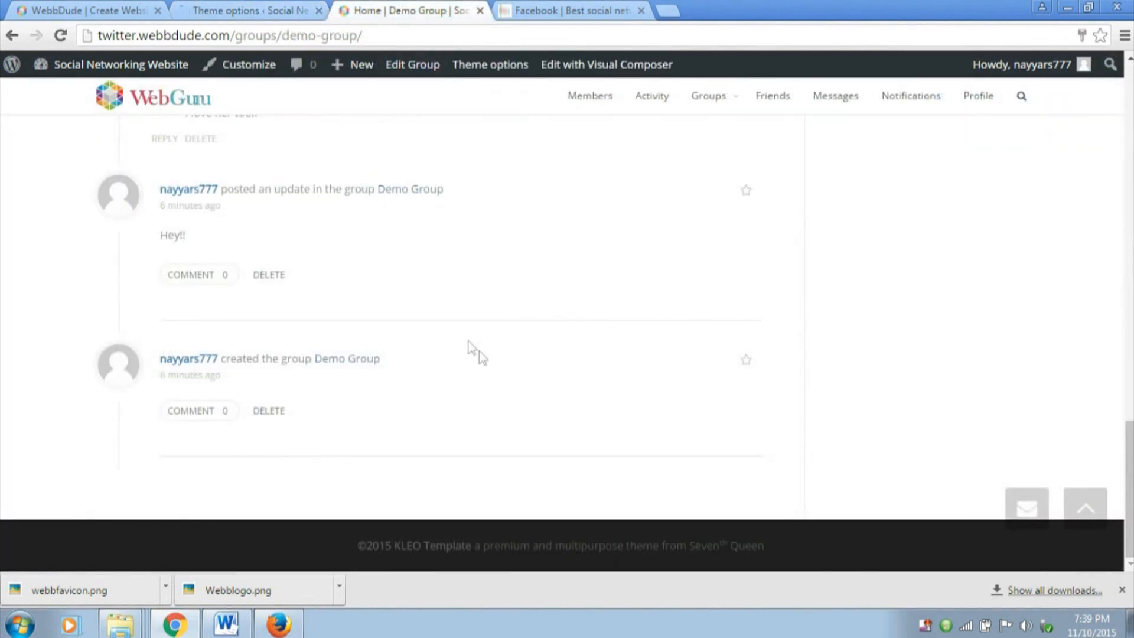
{"action": "left_click", "coordinate": [1101, 493]}
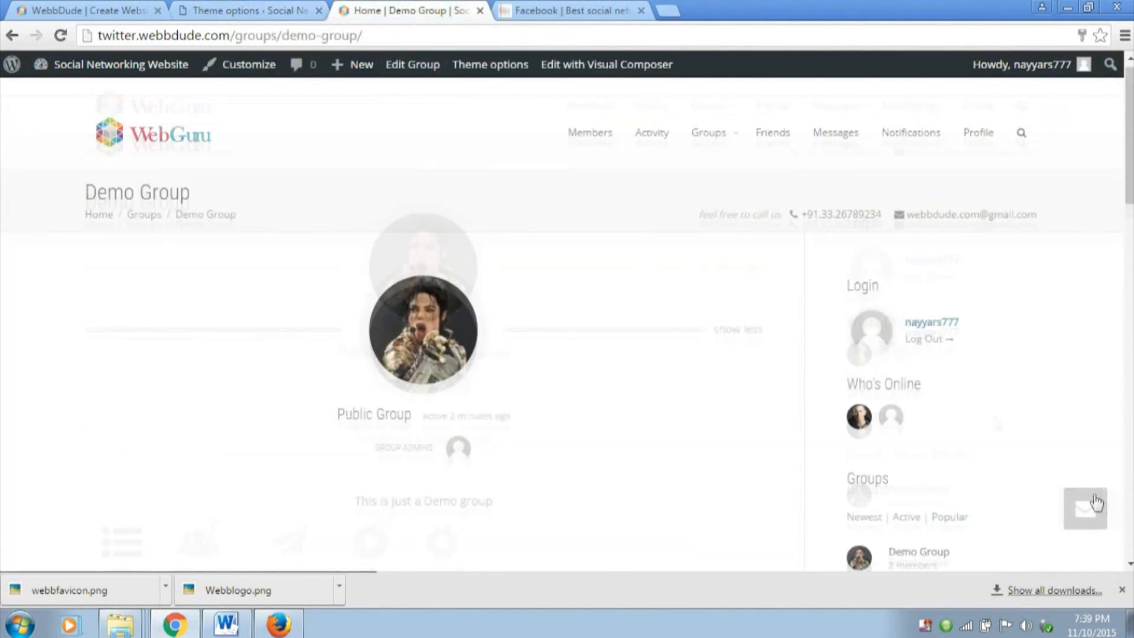
{"action": "left_click", "coordinate": [60, 36]}
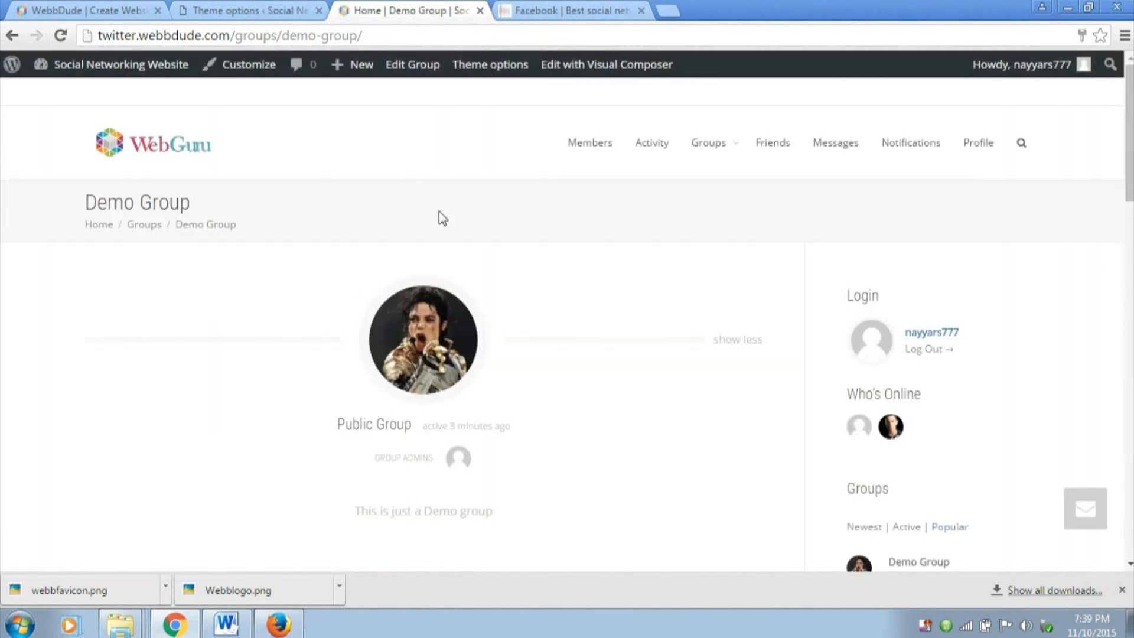
{"action": "scroll", "coordinate": [1058, 246], "scroll_direction": "down", "scroll_amount": 15}
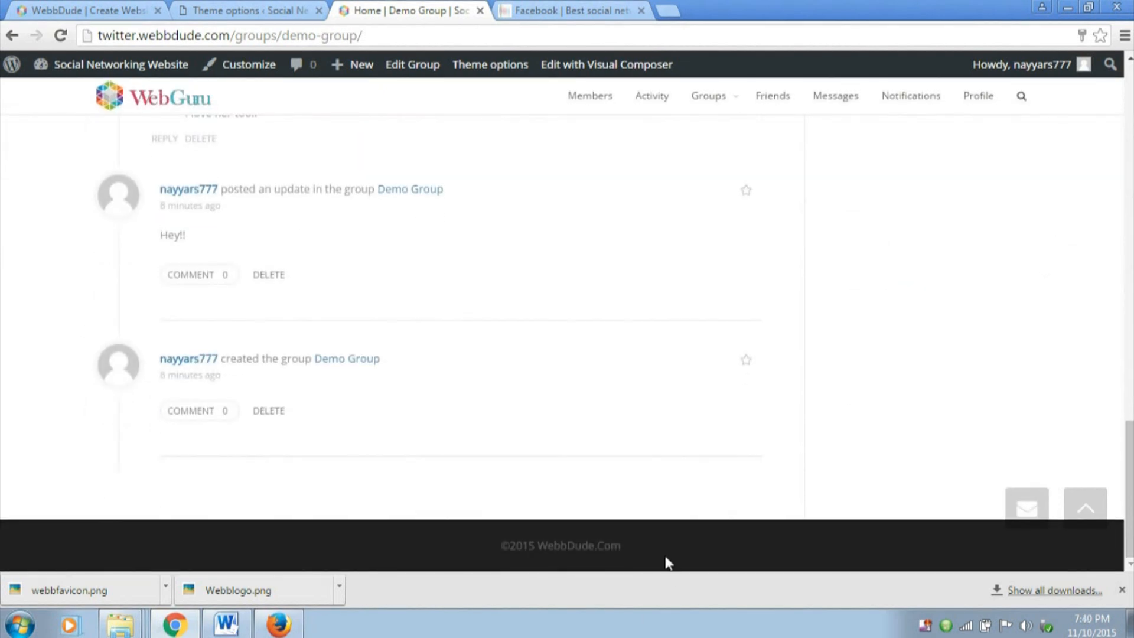
{"action": "double_click", "coordinate": [541, 547]}
{"action": "left_click", "coordinate": [572, 563]}
{"action": "scroll", "coordinate": [665, 541], "scroll_direction": "up", "scroll_amount": 15}
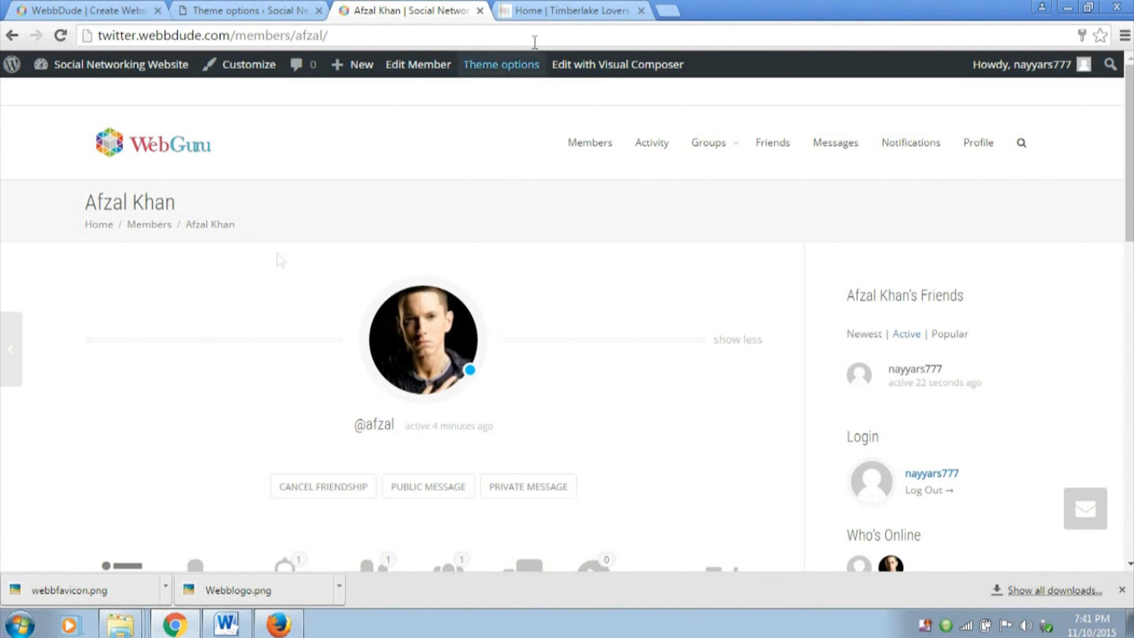
Compare the member's profile page with the Timberlake Lovers <3 group page on the other demo site
{"action": "left_click", "coordinate": [553, 10]}
{"action": "scroll", "coordinate": [482, 408], "scroll_direction": "down", "scroll_amount": 3}
{"action": "scroll", "coordinate": [482, 407], "scroll_direction": "up", "scroll_amount": 3}
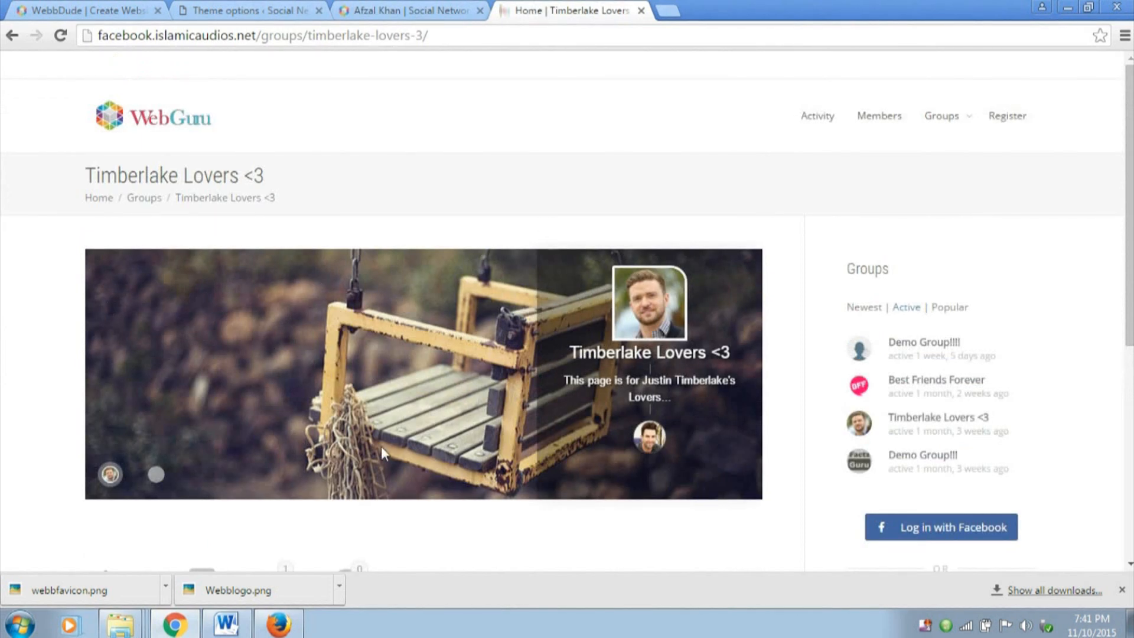
{"action": "left_click", "coordinate": [407, 10]}
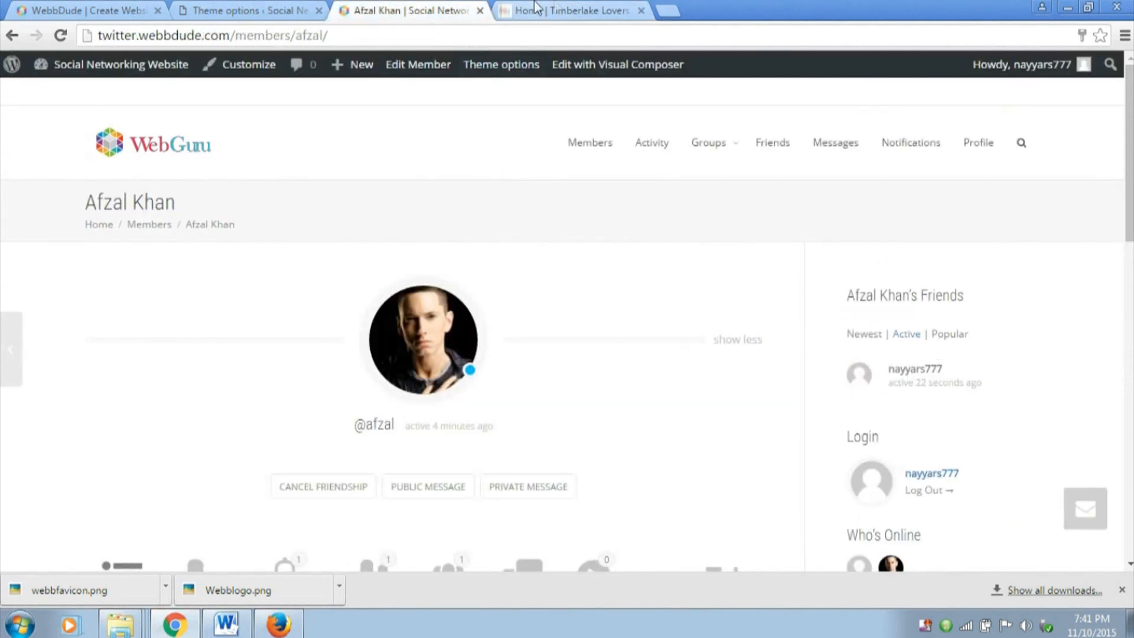
{"action": "left_click", "coordinate": [567, 10]}
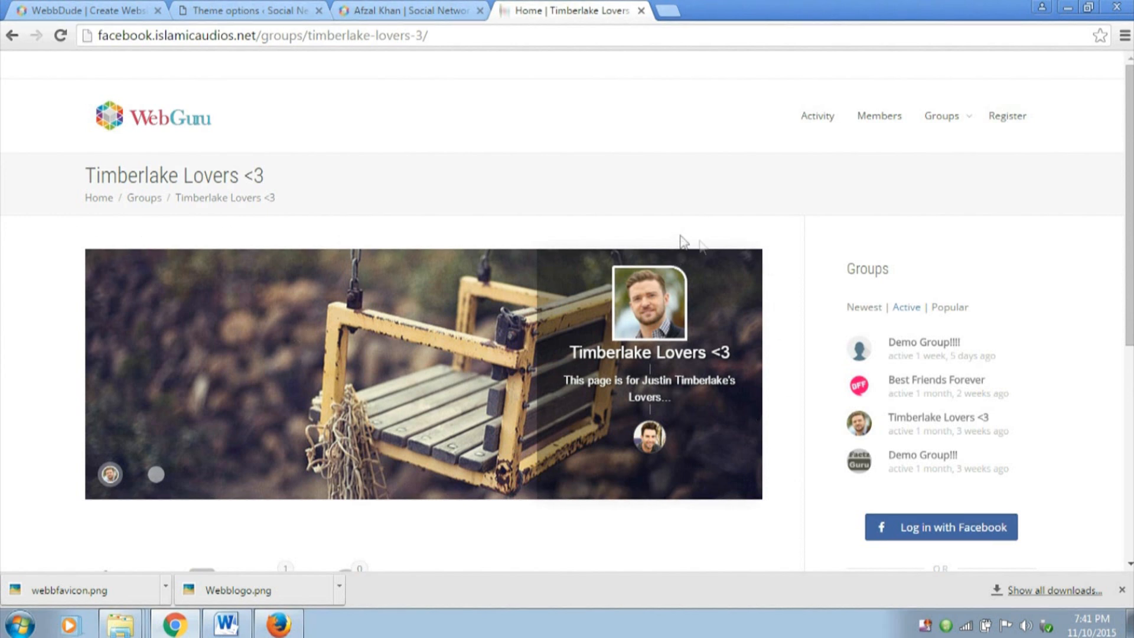
{"action": "key", "text": "ctrl+shift+Tab"}
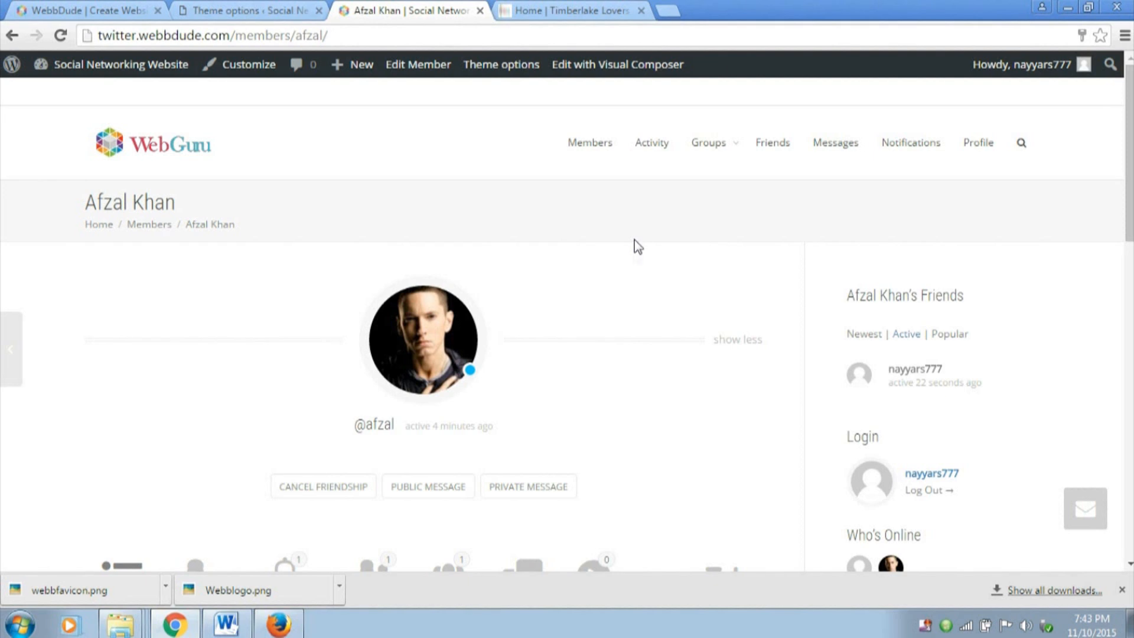
{"action": "scroll", "coordinate": [634, 240], "scroll_direction": "down", "scroll_amount": 10}
{"action": "scroll", "coordinate": [638, 260], "scroll_direction": "up", "scroll_amount": 8}
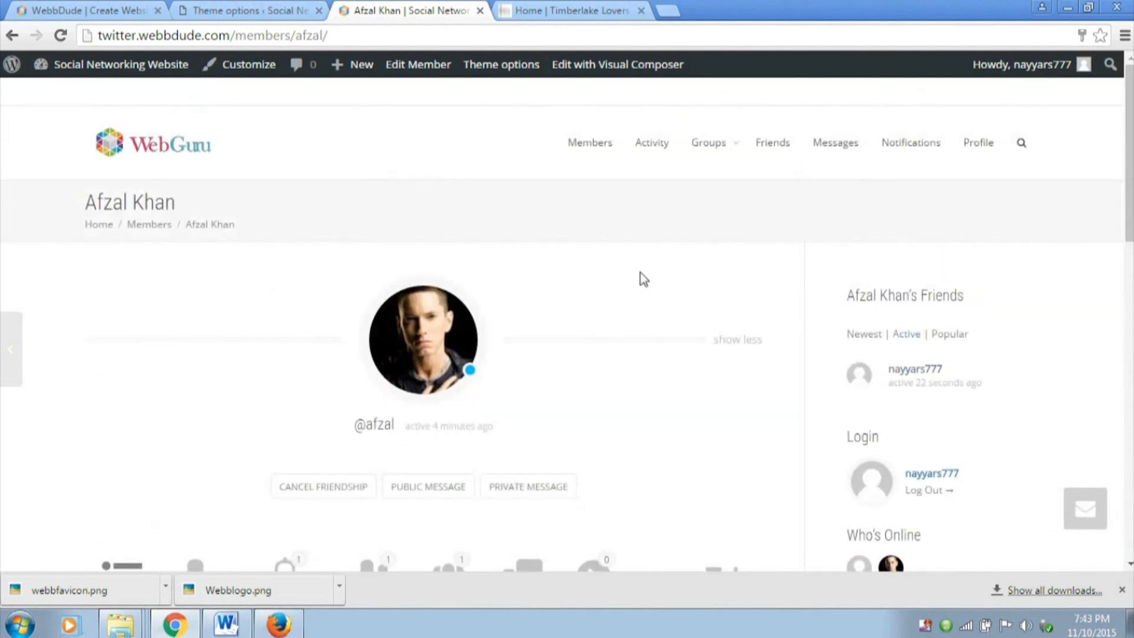